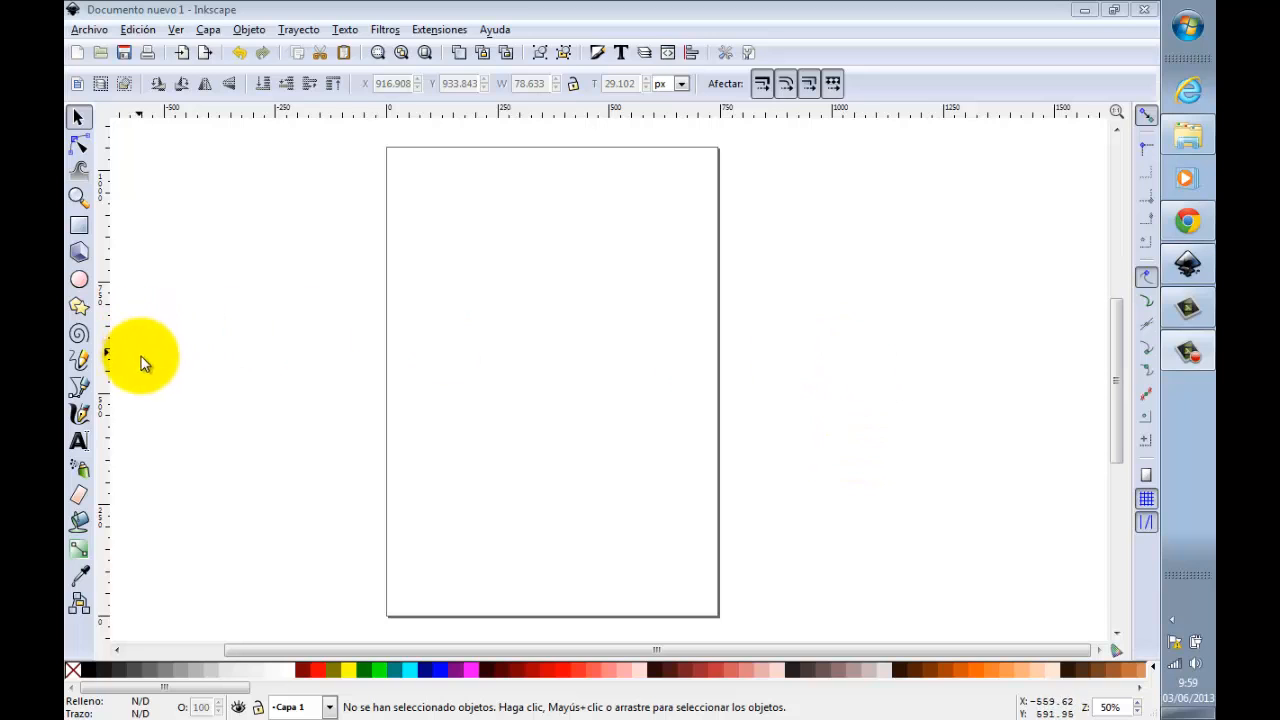
Step: Add the text "Imprenta de Arquitectura" near the top of the page
{"action": "left_click", "coordinate": [80, 440]}
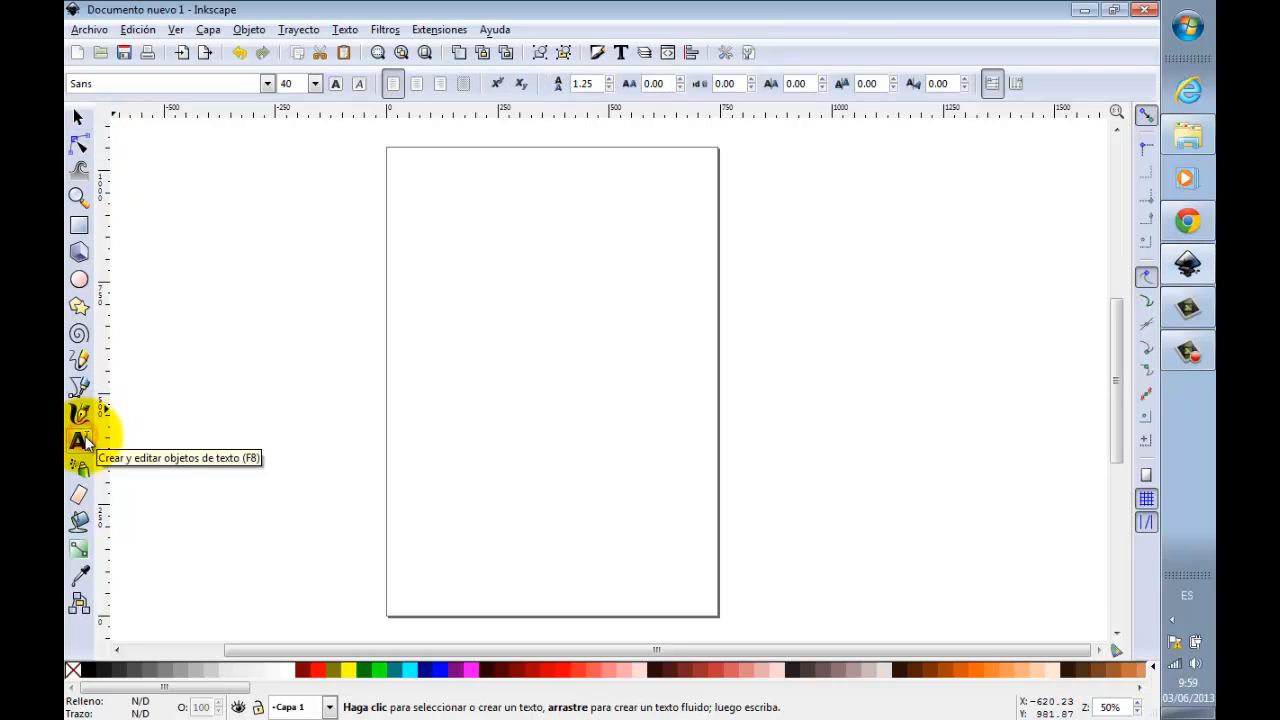
{"action": "left_click", "coordinate": [454, 208]}
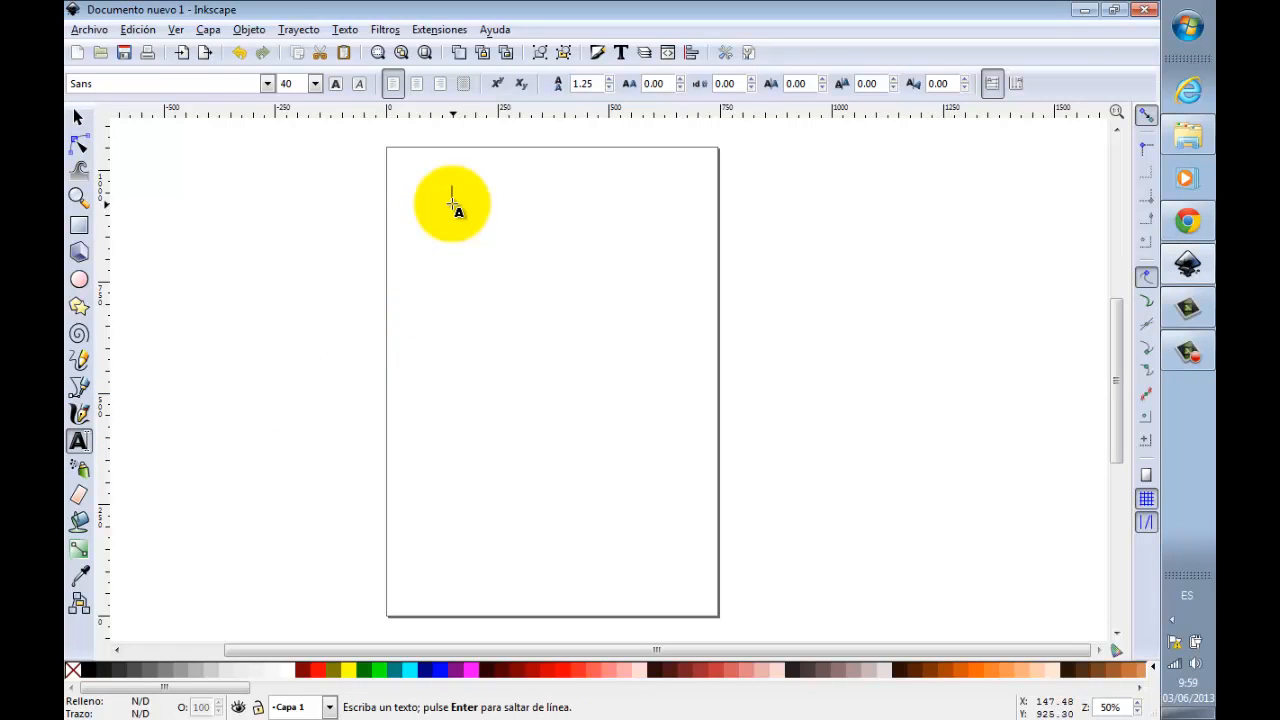
{"action": "type", "text": "Imprenta de"}
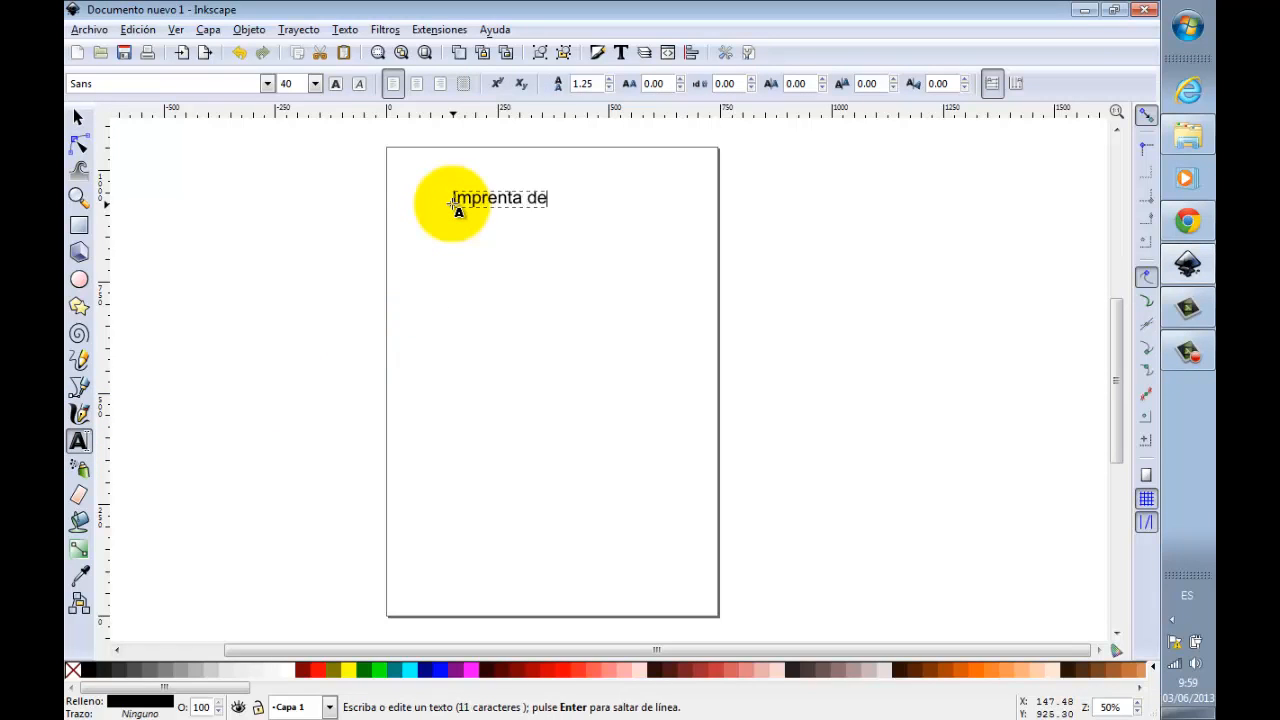
{"action": "type", "text": " Arquitectura"}
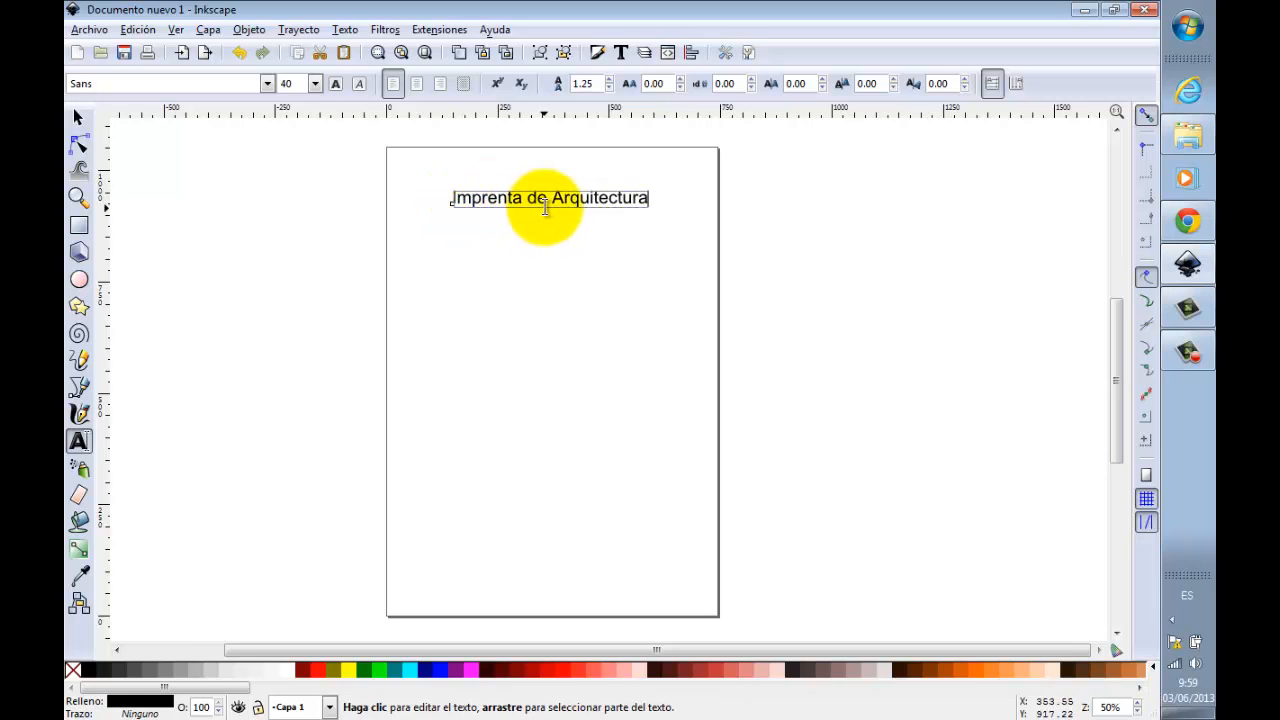
Step: Duplicate the text directly below the original and break the copy into two lines before "Arquitectura"
{"action": "scroll", "coordinate": [543, 205], "scroll_direction": "up", "scroll_amount": 2}
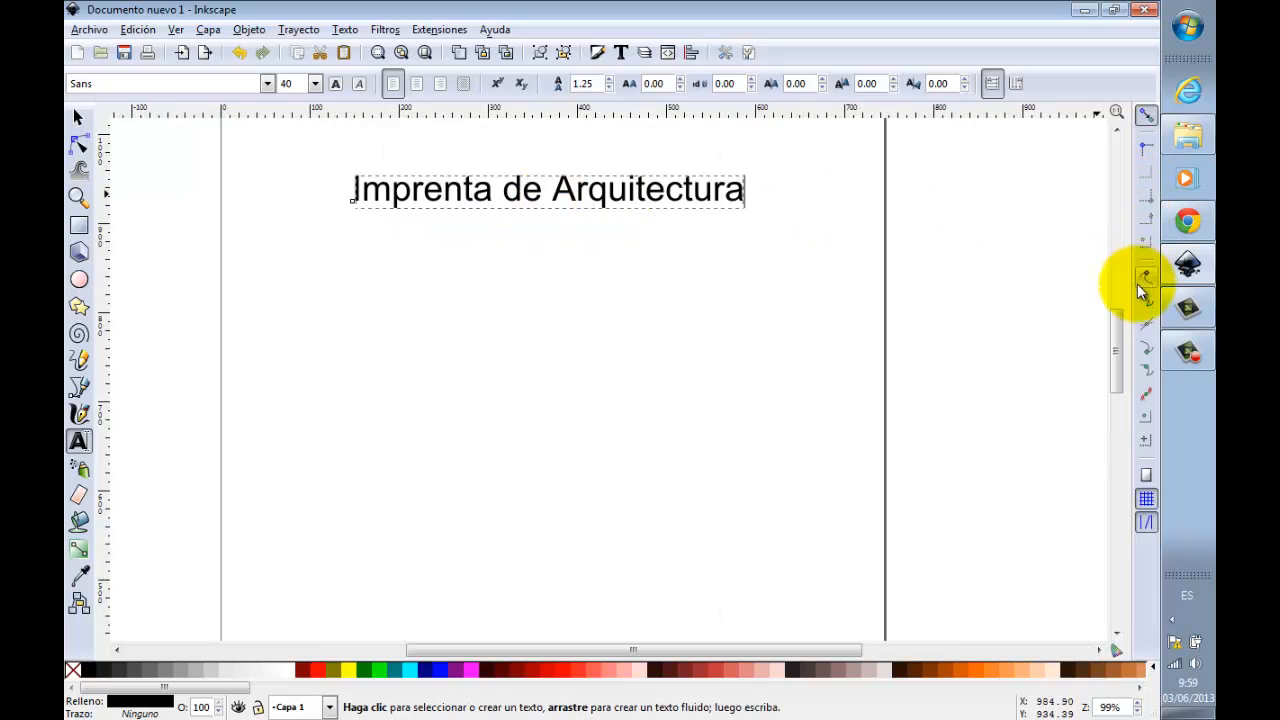
{"action": "left_click_drag", "start_coordinate": [1116, 346], "coordinate": [1120, 340]}
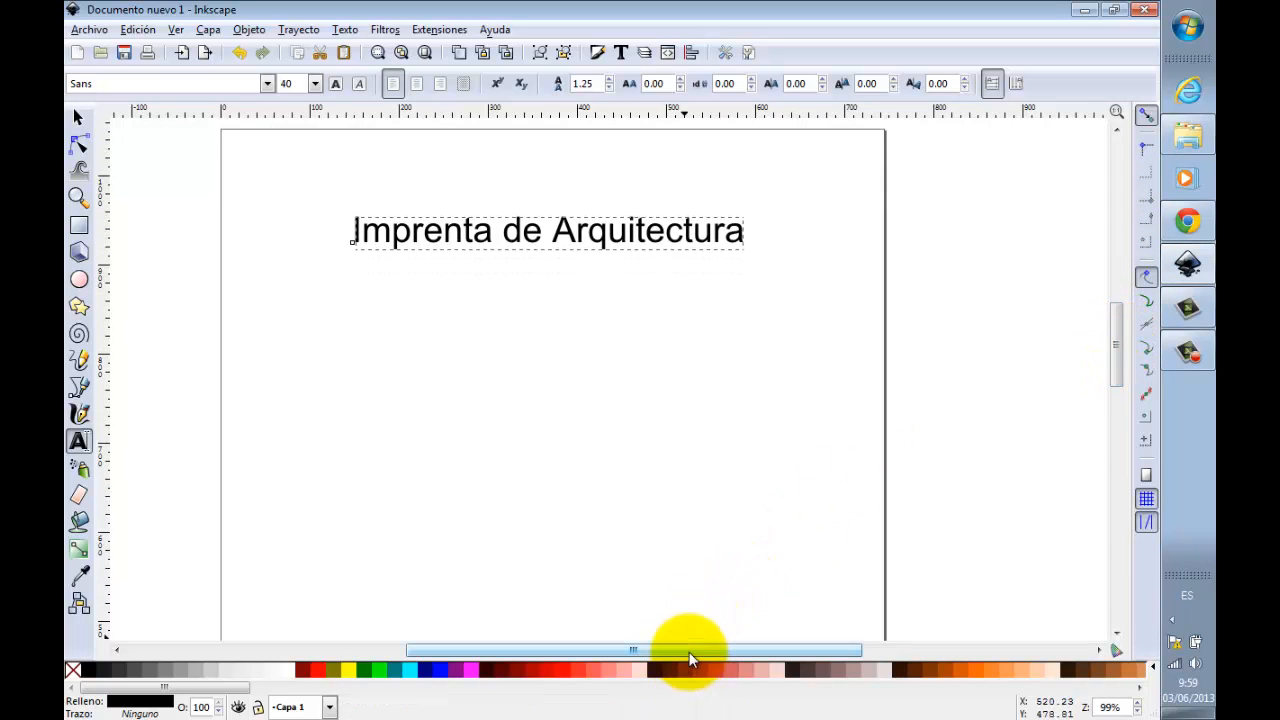
{"action": "left_click_drag", "start_coordinate": [690, 660], "coordinate": [683, 658]}
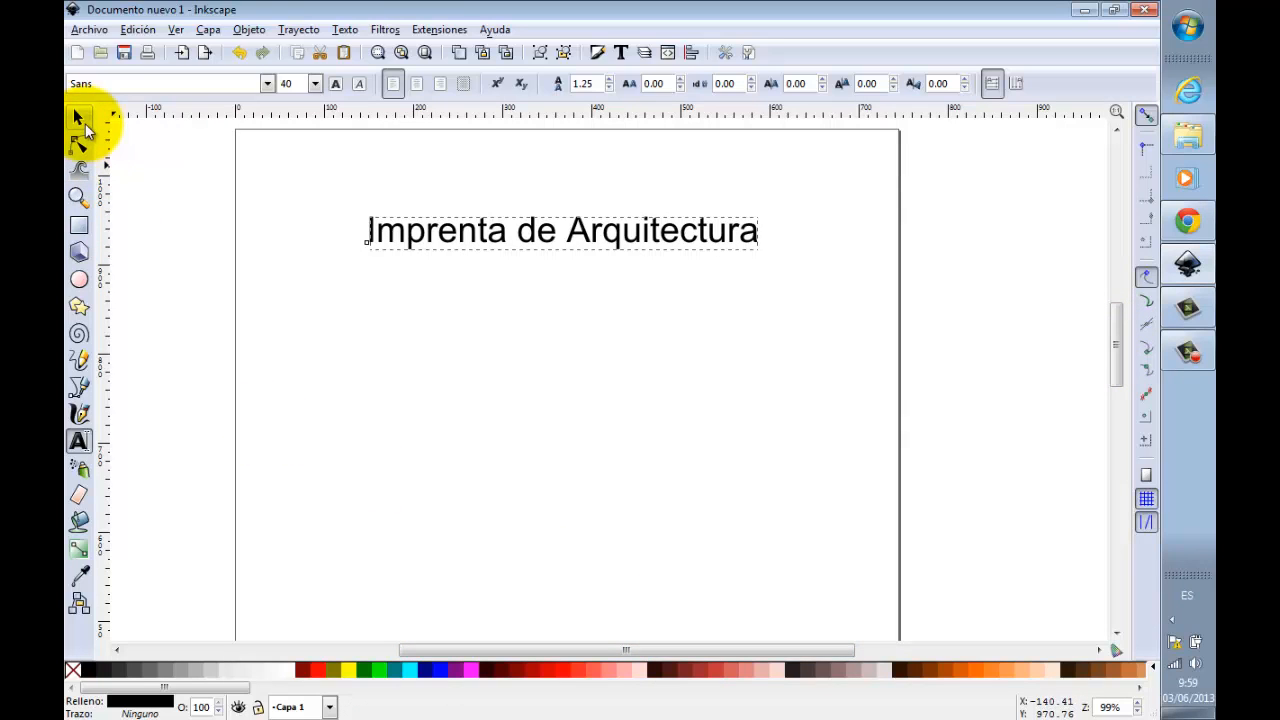
{"action": "left_click", "coordinate": [80, 120]}
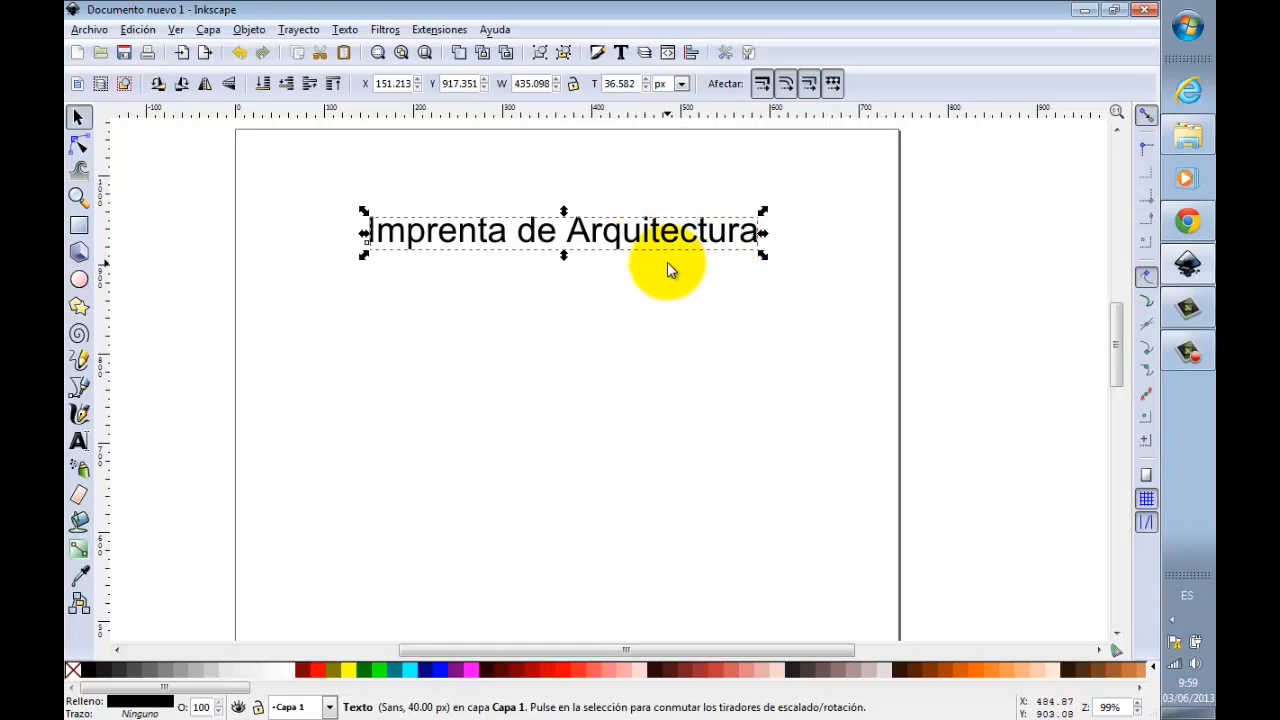
{"action": "key", "text": "ctrl"}
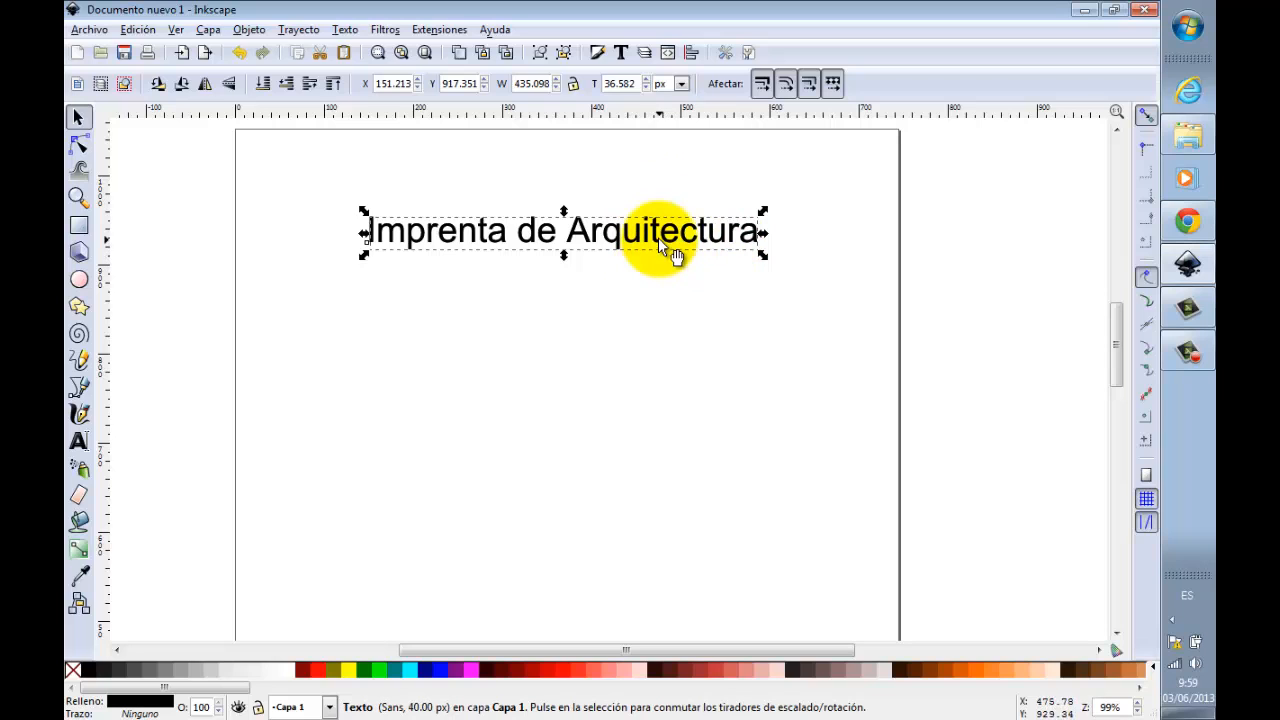
{"action": "key", "text": "ctrl"}
{"action": "key", "text": "ctrl+d"}
{"action": "left_click_drag", "start_coordinate": [654, 225], "coordinate": [660, 300]}
{"action": "double_click", "coordinate": [652, 293]}
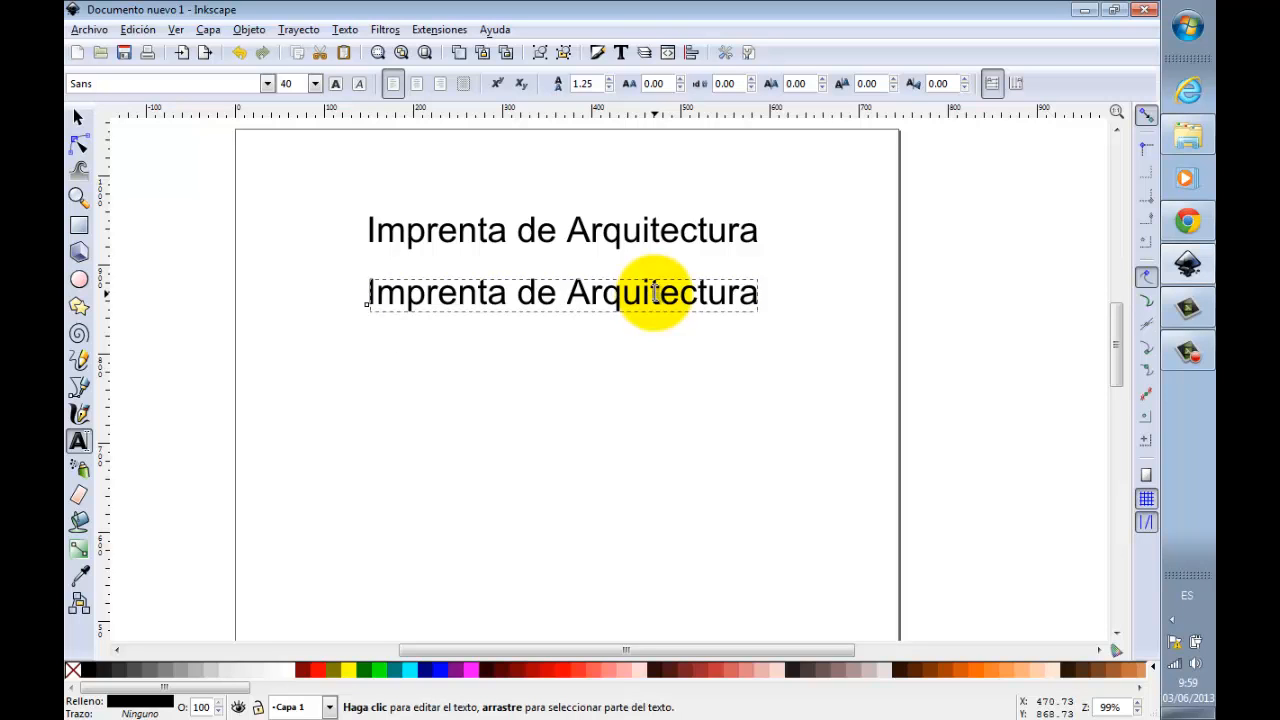
{"action": "key", "text": "Return"}
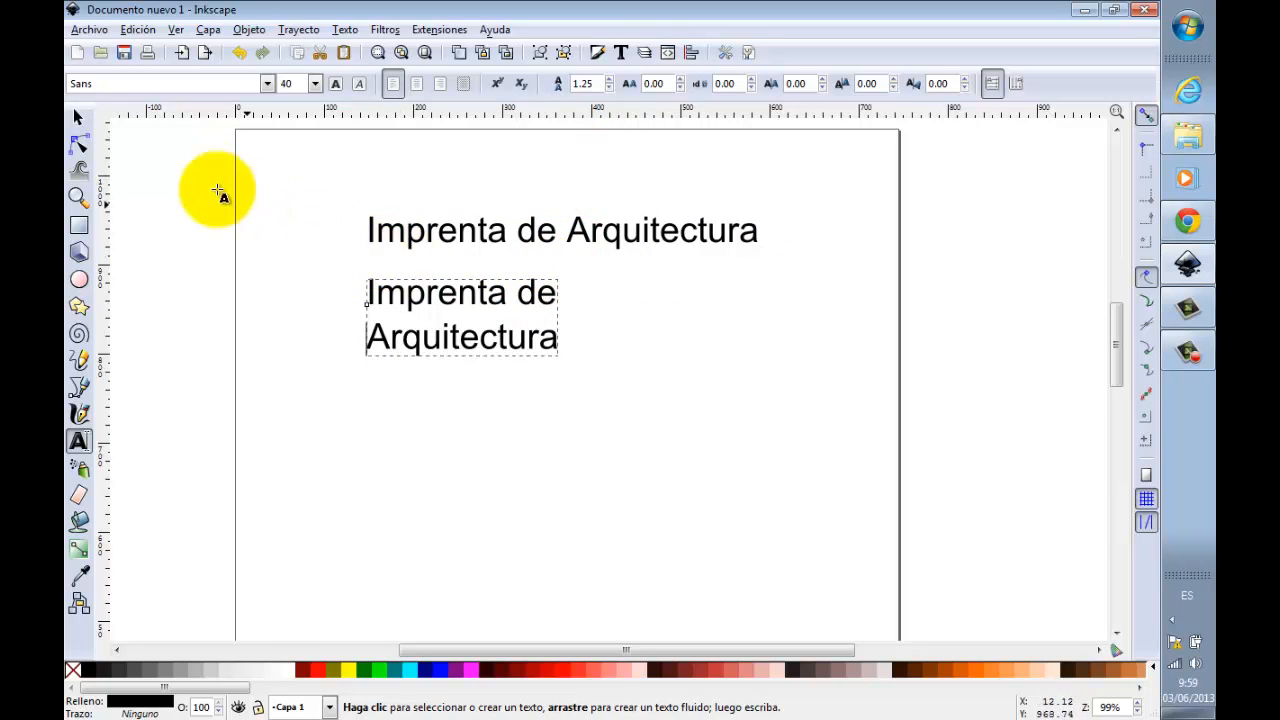
Step: Duplicate the two-line text below itself and split the copy into three lines, with "de" on its own line
{"action": "left_click", "coordinate": [80, 117]}
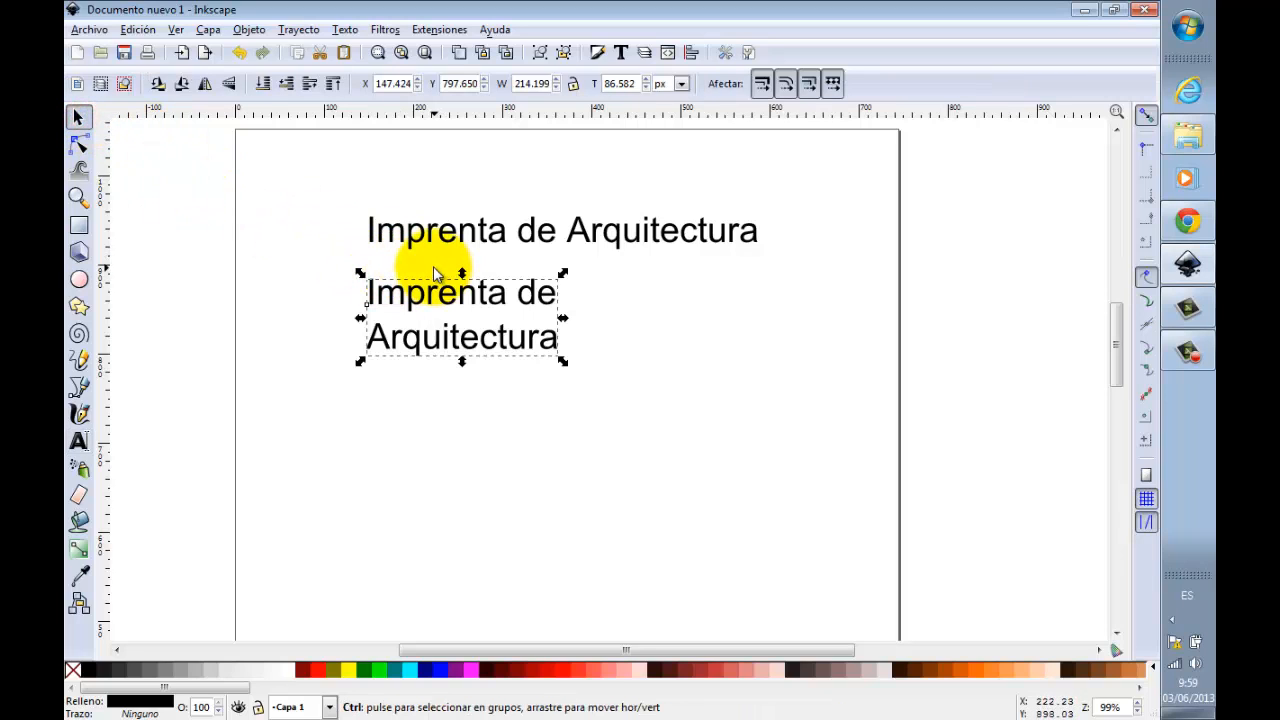
{"action": "key", "text": "ctrl+d"}
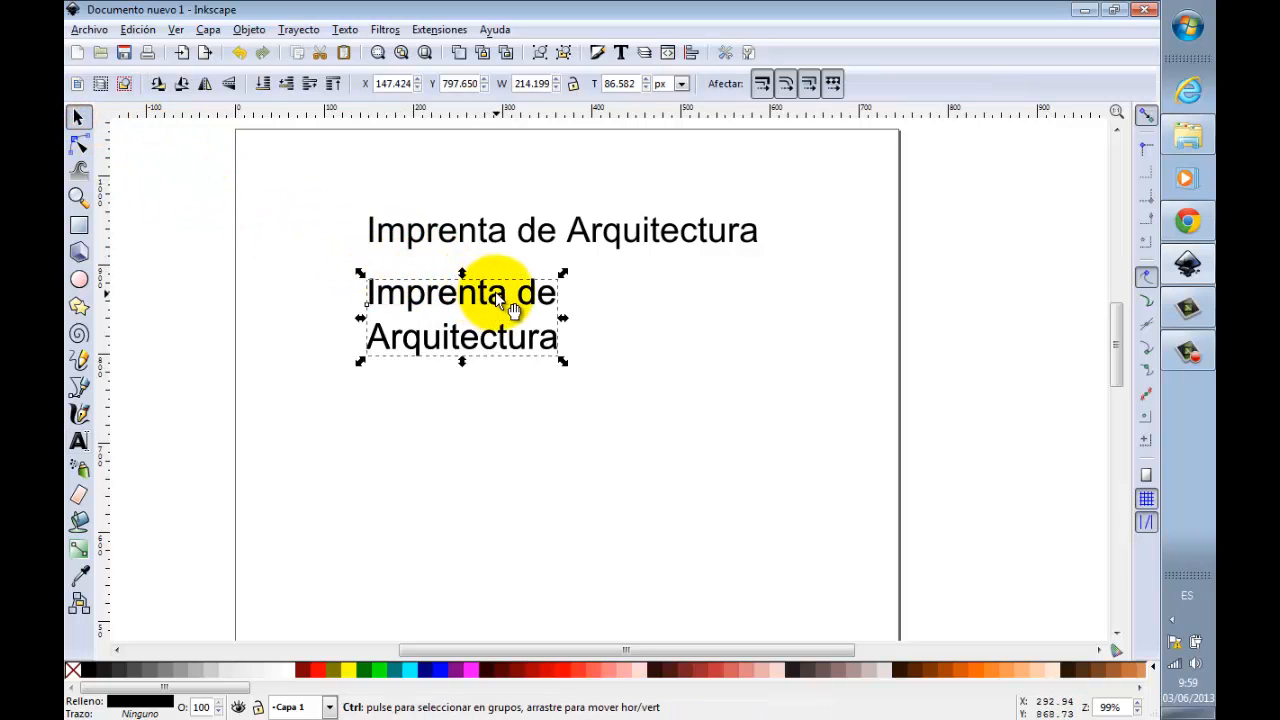
{"action": "left_click_drag", "start_coordinate": [505, 310], "coordinate": [506, 433]}
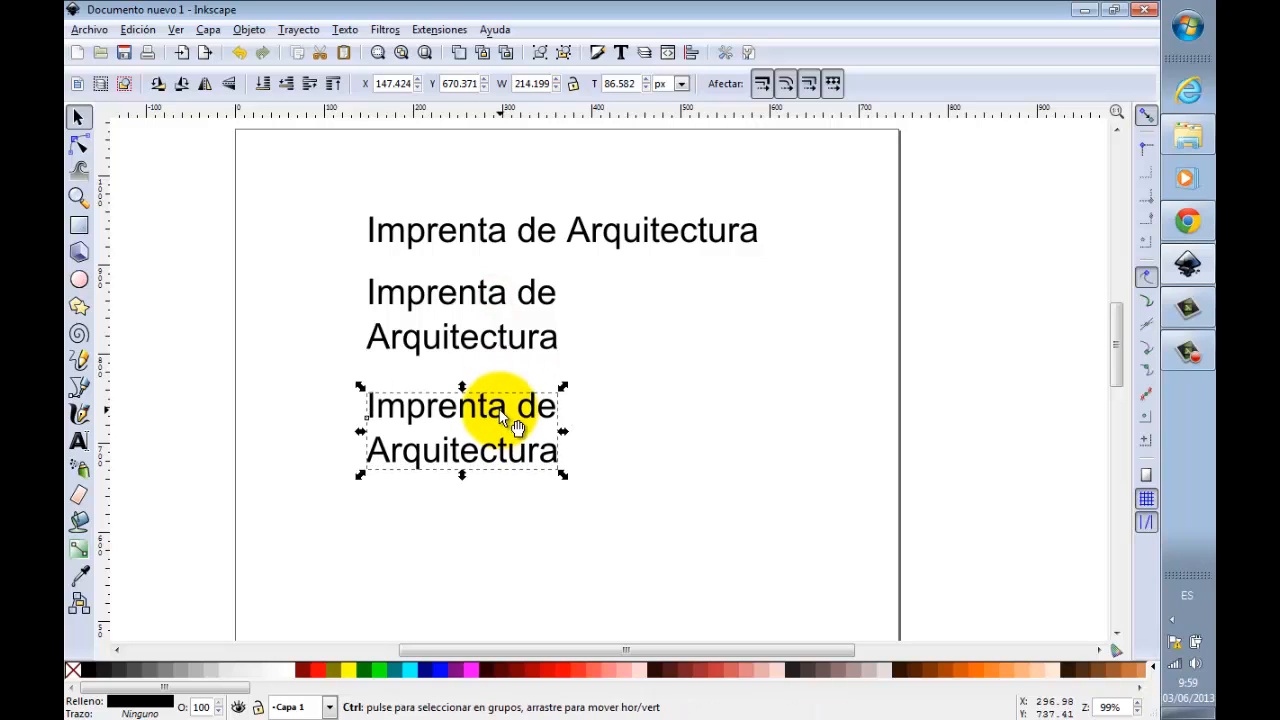
{"action": "double_click", "coordinate": [499, 411]}
{"action": "left_click", "coordinate": [527, 410]}
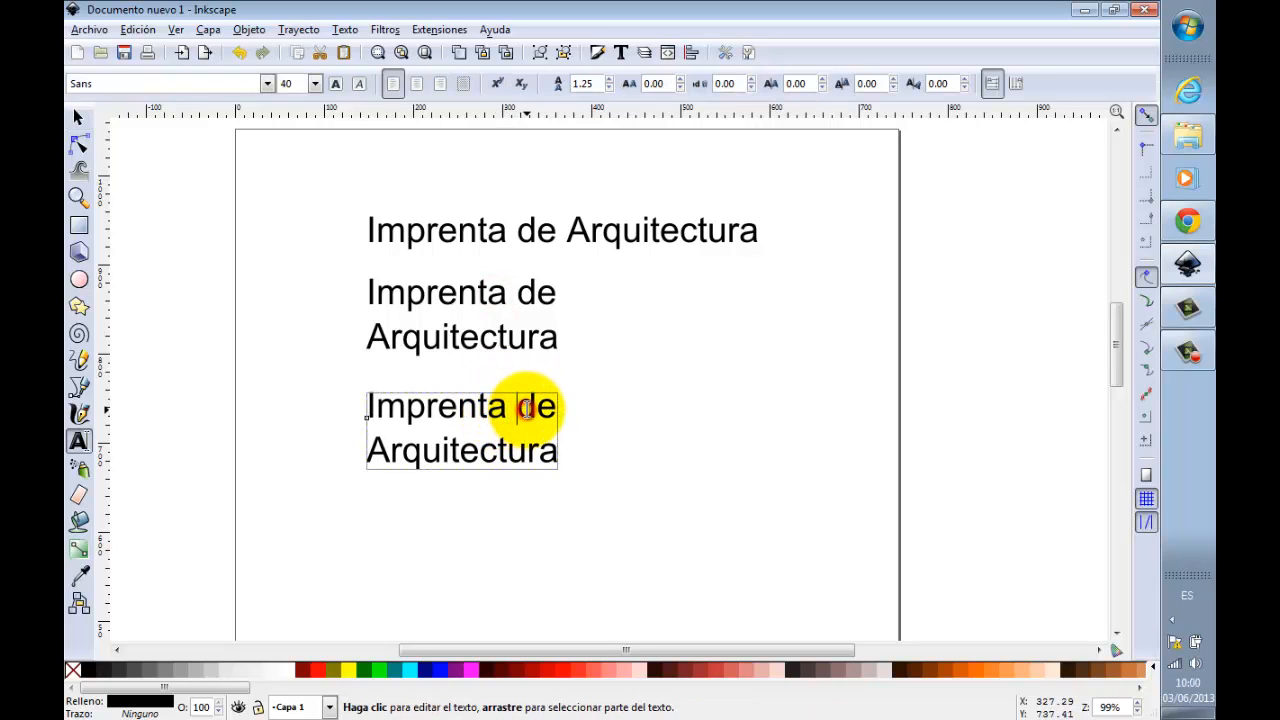
{"action": "key", "text": "Return"}
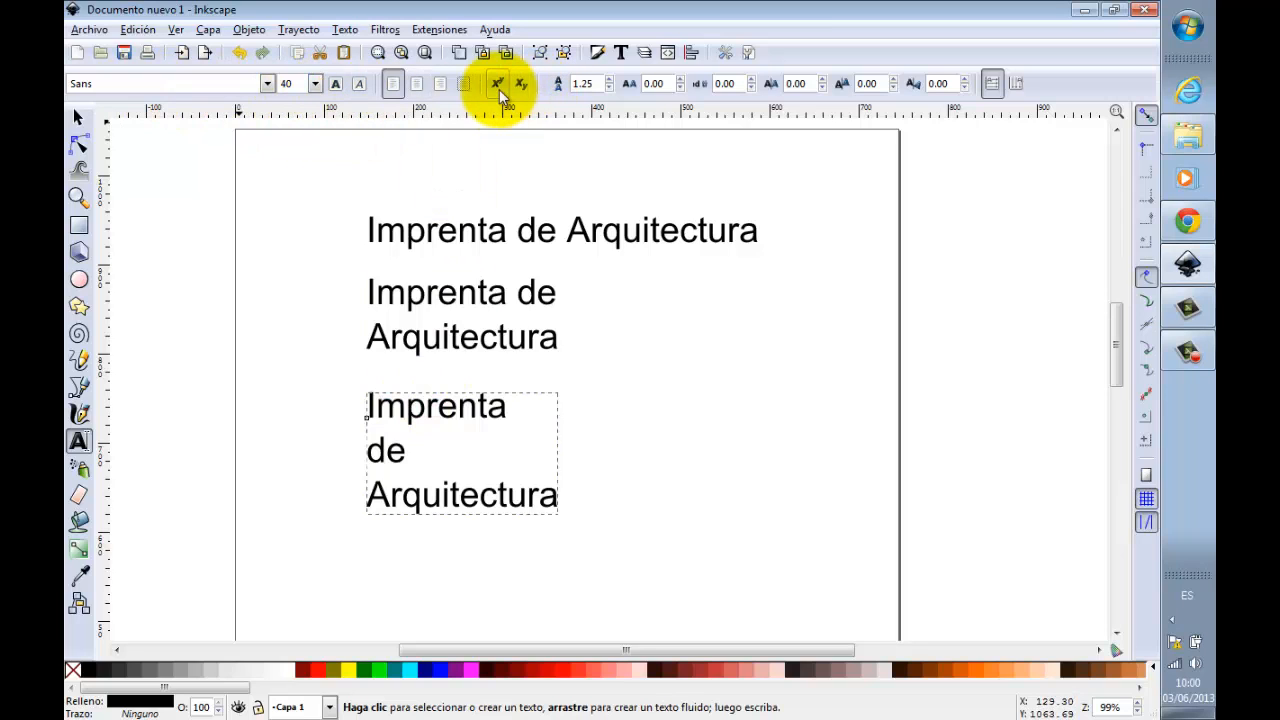
Step: Center-align the three-line text and deselect it
{"action": "left_click", "coordinate": [401, 409]}
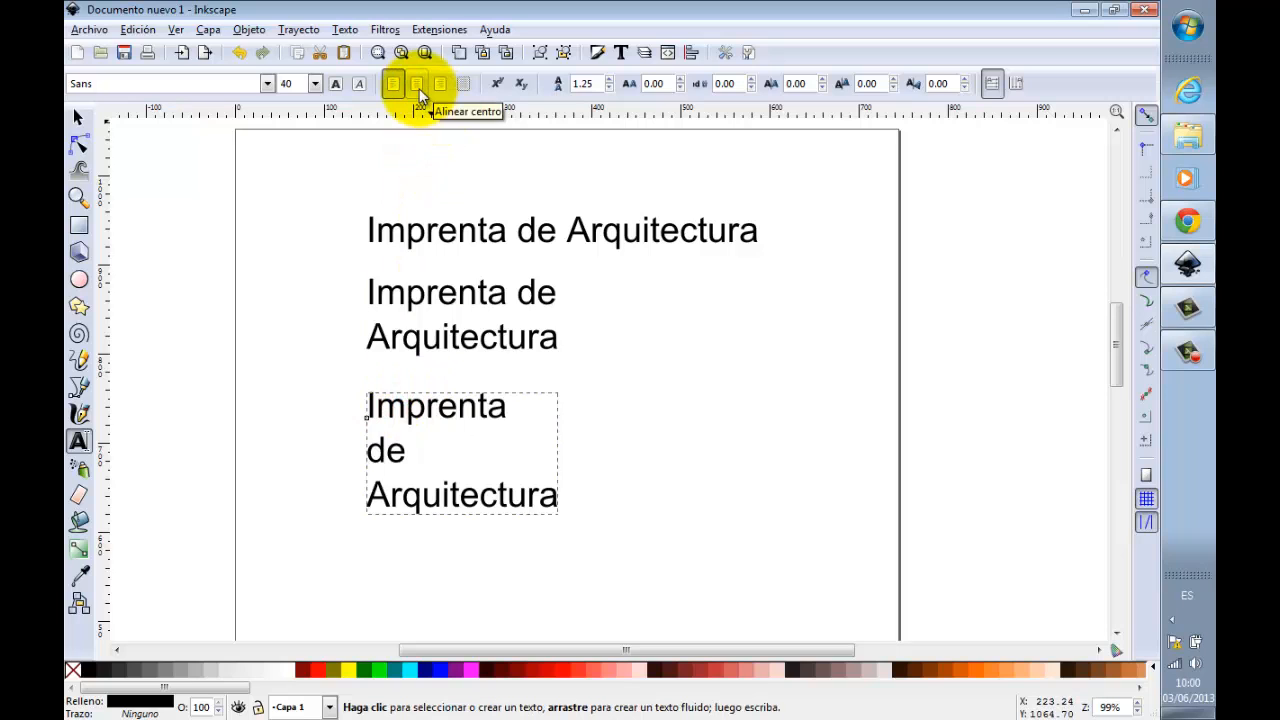
{"action": "left_click", "coordinate": [418, 88]}
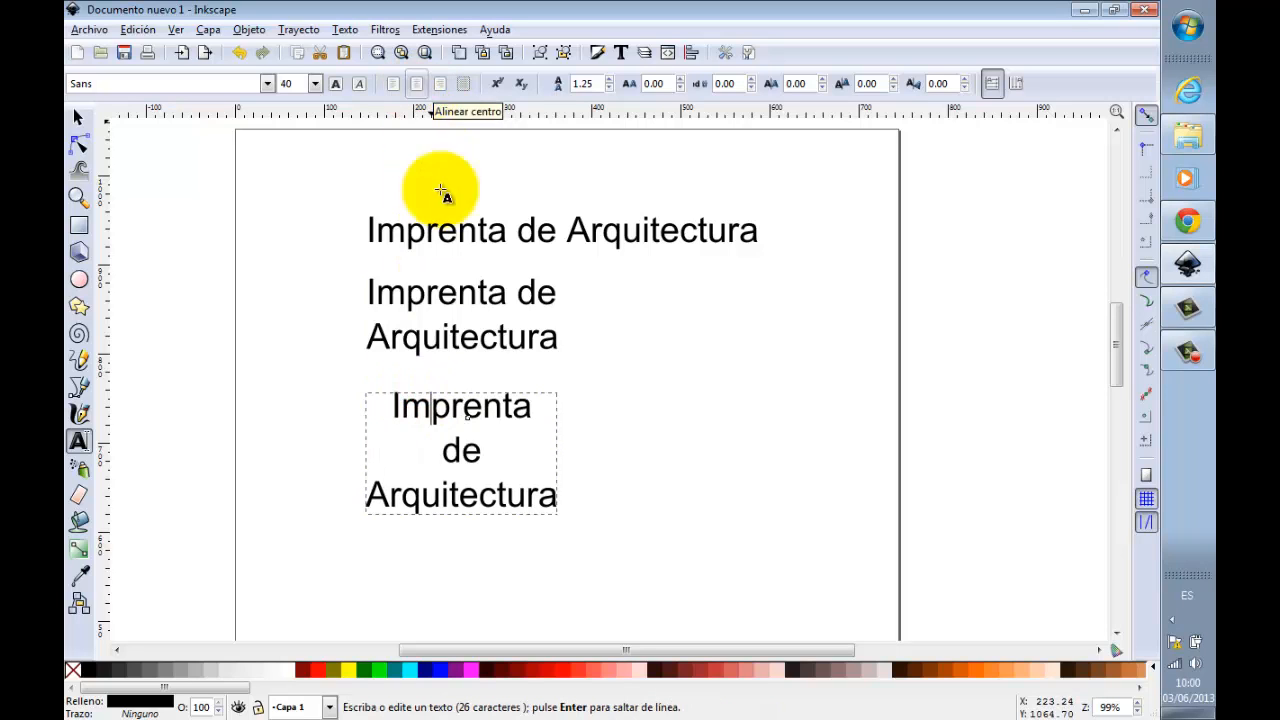
{"action": "left_click", "coordinate": [79, 117]}
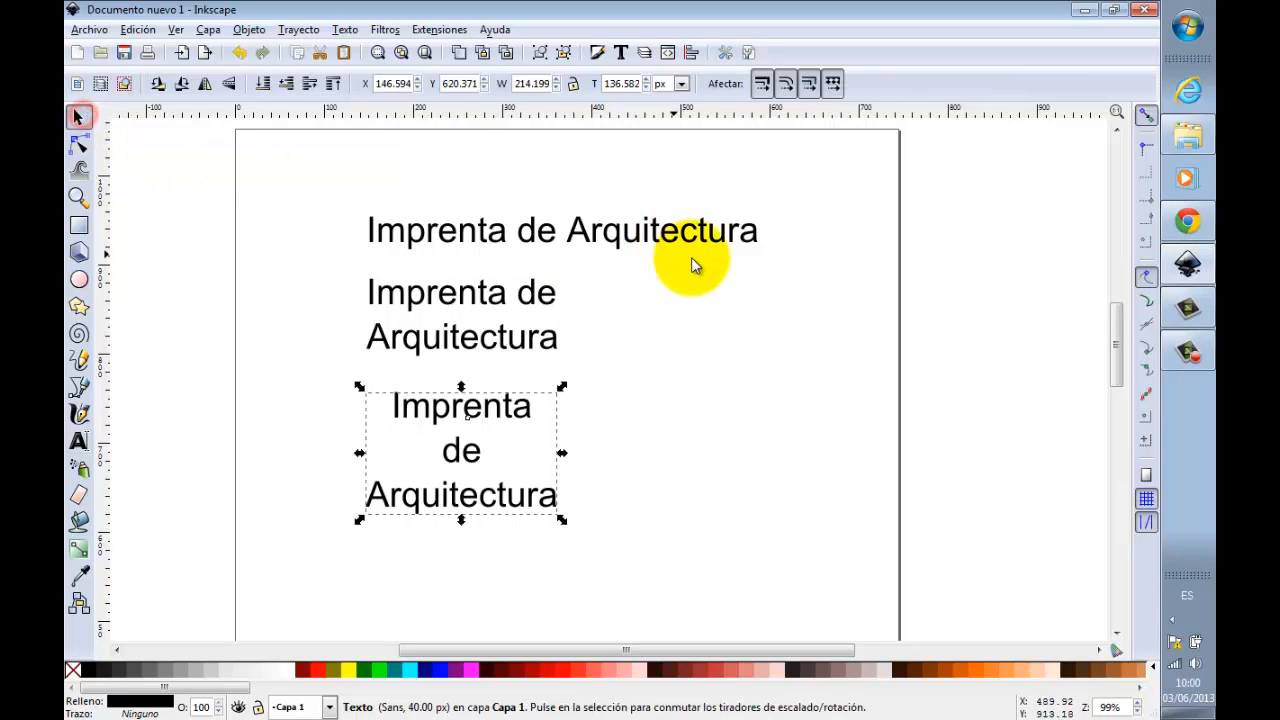
{"action": "left_click", "coordinate": [718, 302]}
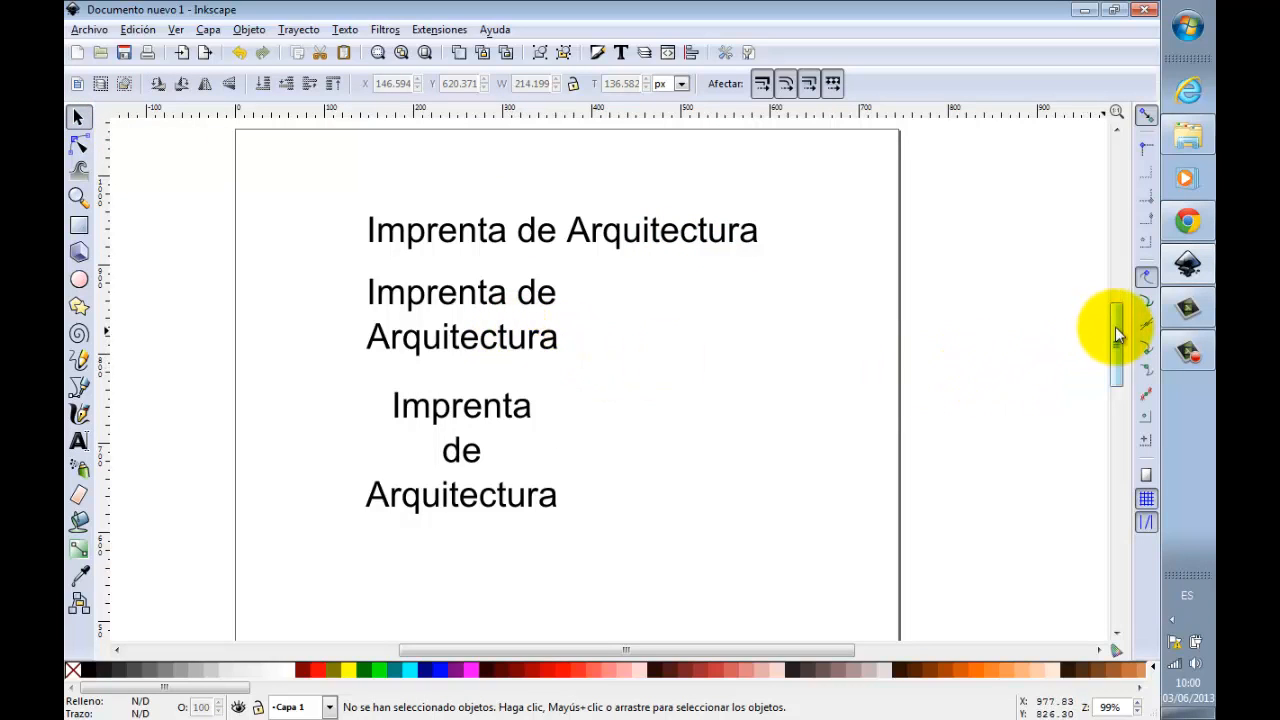
Step: Place two copies of the two-line text side by side below the centered three-line version
{"action": "left_click_drag", "start_coordinate": [1115, 326], "coordinate": [1116, 343]}
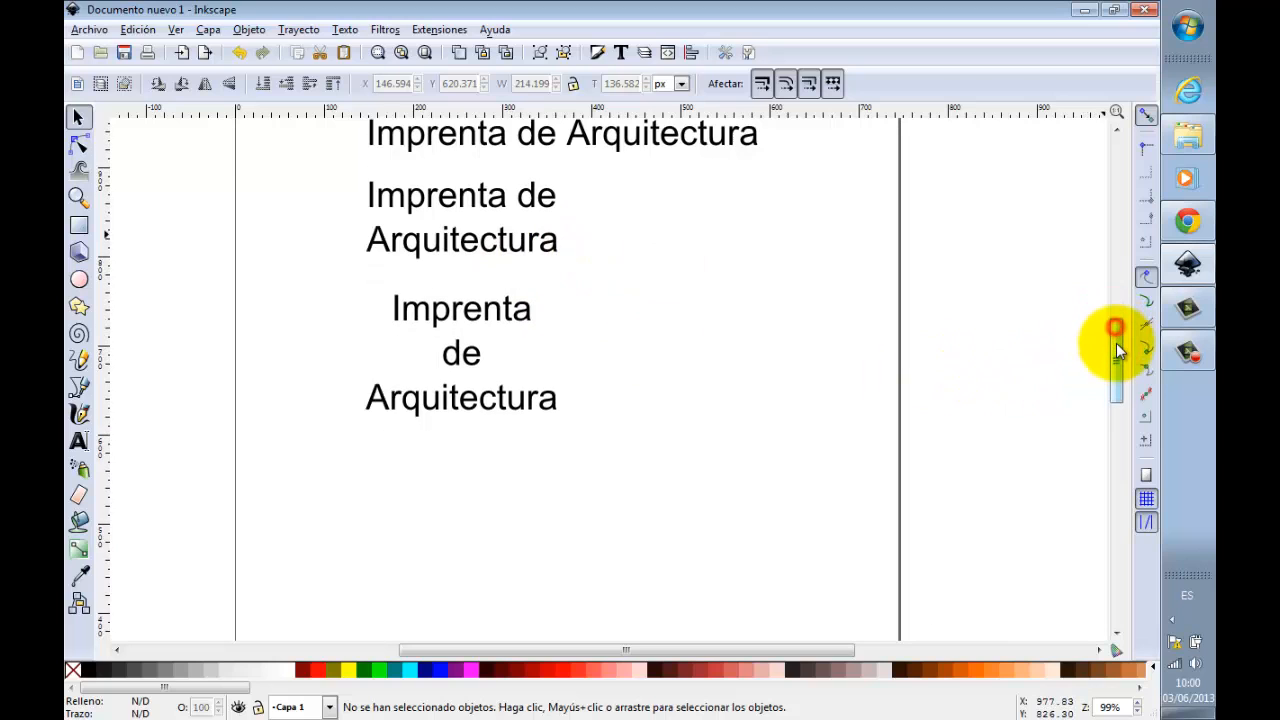
{"action": "left_click", "coordinate": [490, 203]}
{"action": "left_click", "coordinate": [490, 203]}
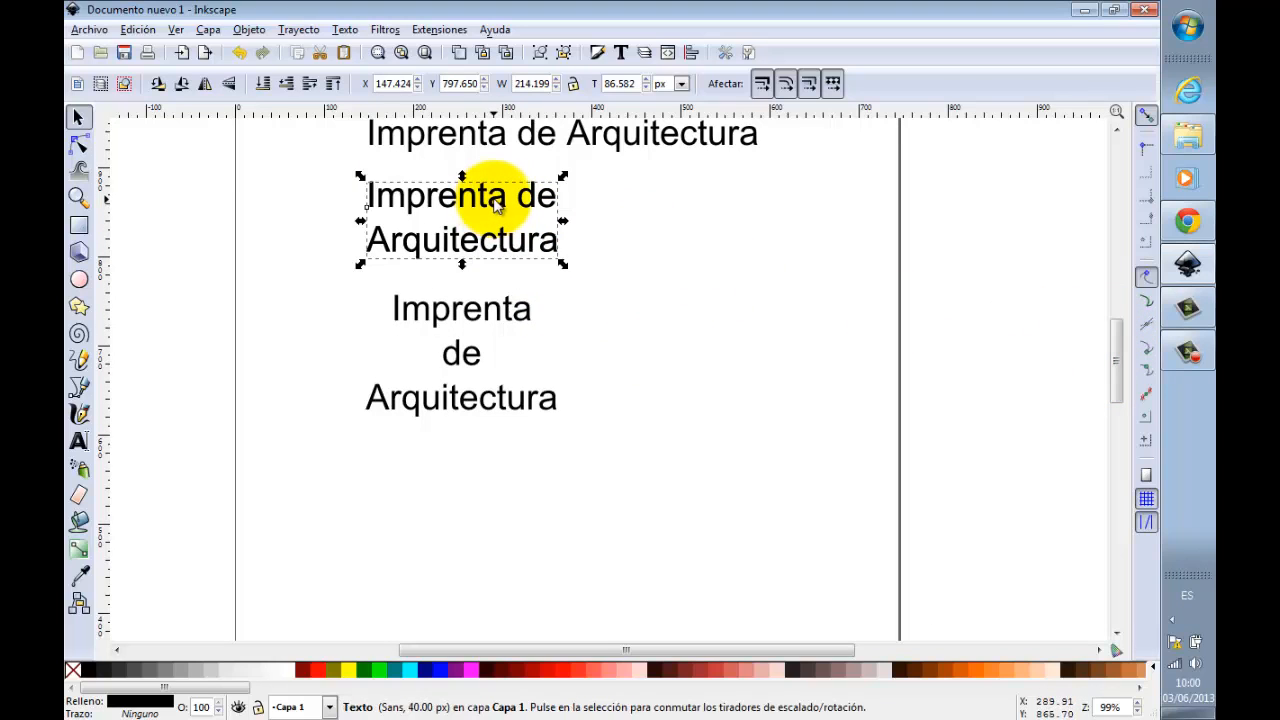
{"action": "left_click_drag", "start_coordinate": [490, 203], "coordinate": [522, 502]}
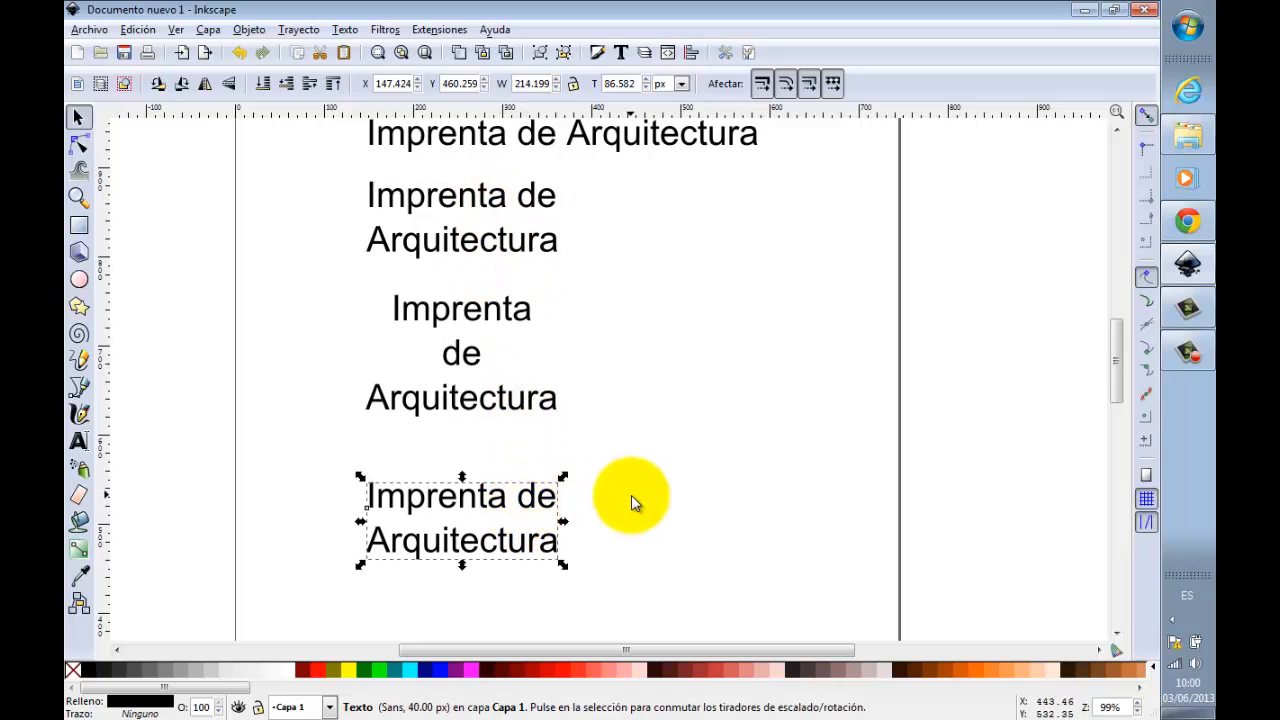
{"action": "scroll", "coordinate": [632, 495], "scroll_direction": "down", "scroll_amount": 1}
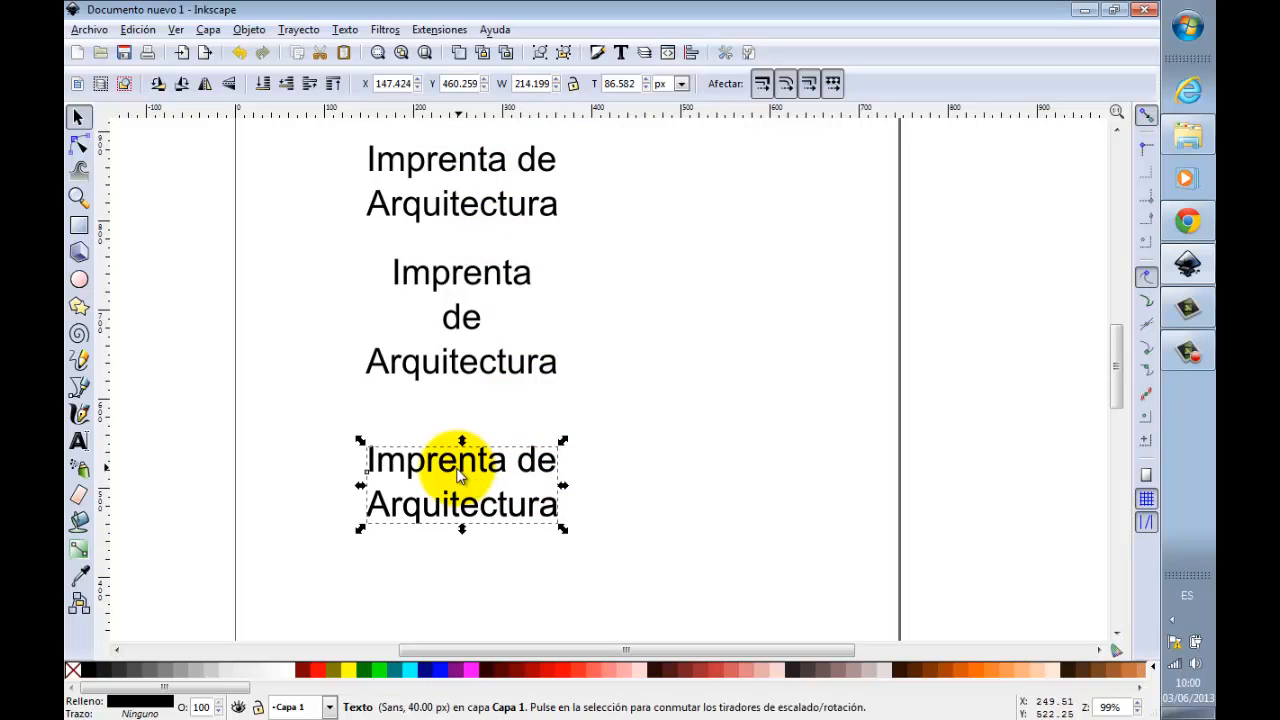
{"action": "key", "text": "ctrl+d"}
{"action": "left_click_drag", "start_coordinate": [458, 465], "coordinate": [714, 457]}
Step: Delete "de Arquitectura" from the left copy so that it reads only "Imprenta"
{"action": "double_click", "coordinate": [525, 460]}
{"action": "left_click_drag", "start_coordinate": [524, 459], "coordinate": [571, 500]}
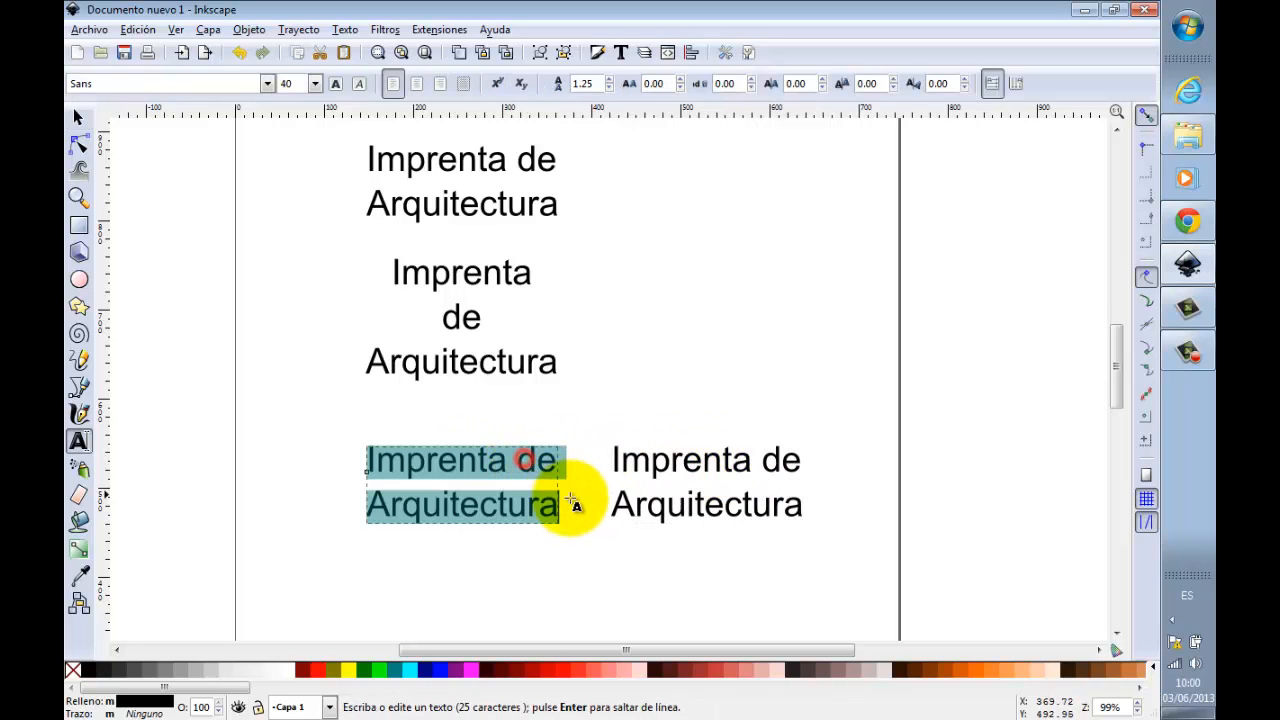
{"action": "left_click", "coordinate": [536, 486]}
{"action": "left_click_drag", "start_coordinate": [520, 467], "coordinate": [557, 495]}
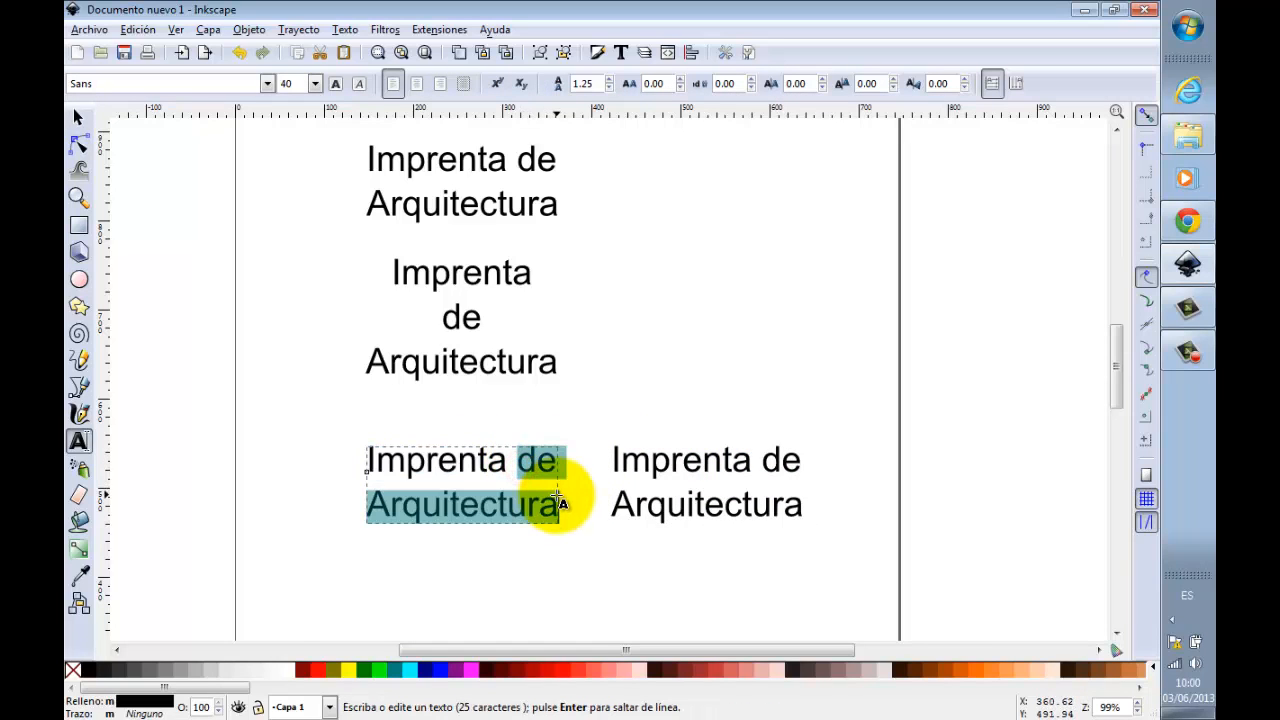
{"action": "key", "text": "Delete"}
Step: Reduce the right copy to the single line "de Arquitectura" and place it left-aligned just beneath the separate "Imprenta"
{"action": "left_click_drag", "start_coordinate": [762, 458], "coordinate": [608, 459]}
{"action": "key", "text": "Delete"}
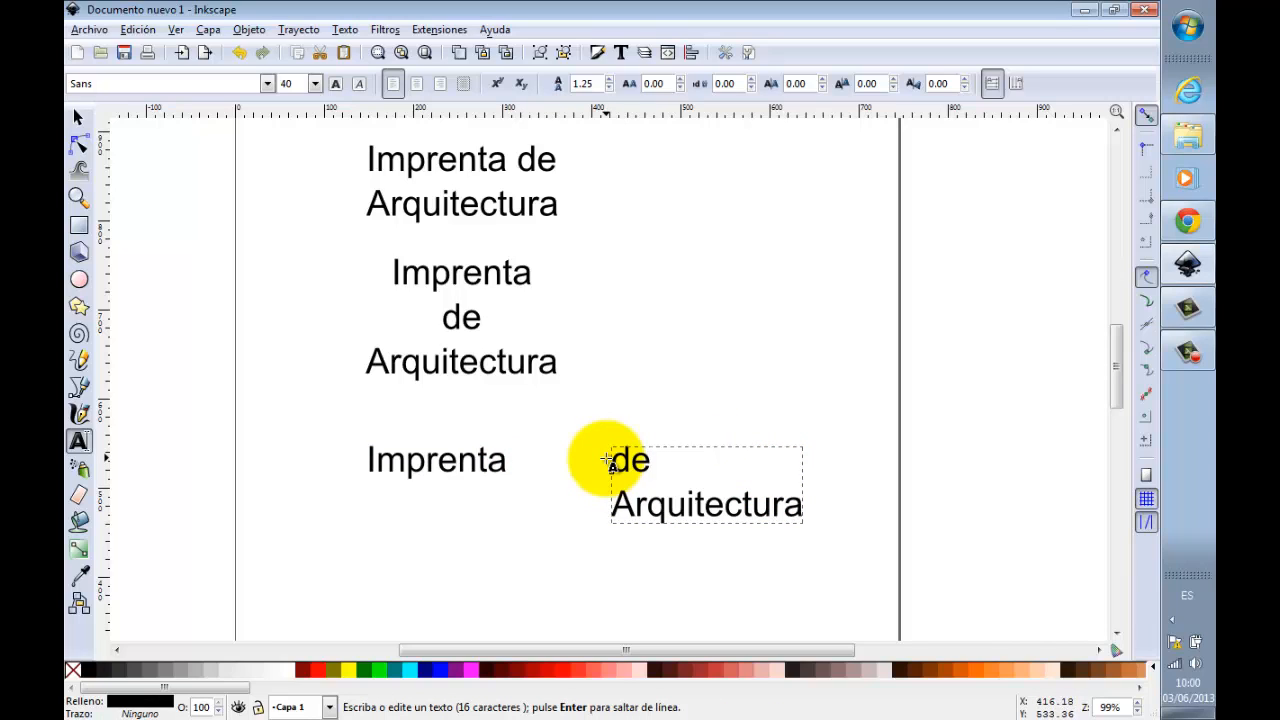
{"action": "key", "text": "Delete"}
{"action": "key", "text": "Delete"}
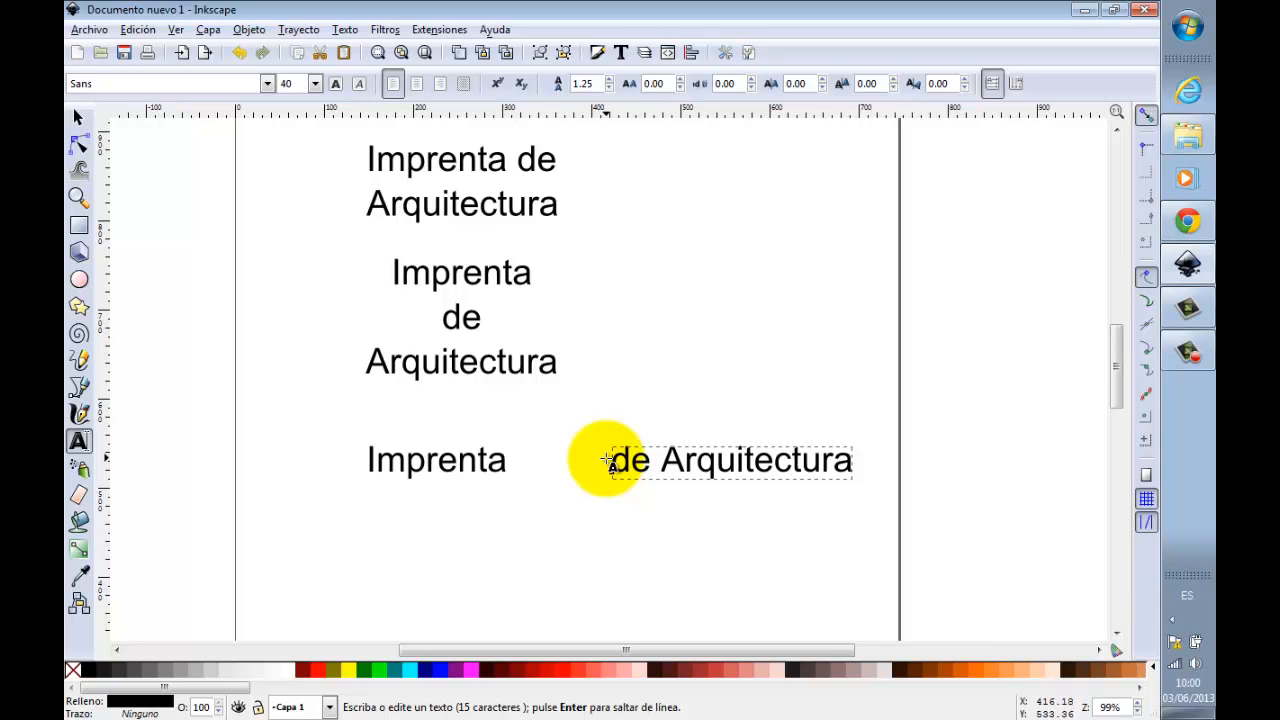
{"action": "left_click", "coordinate": [77, 118]}
{"action": "left_click_drag", "start_coordinate": [744, 459], "coordinate": [503, 514]}
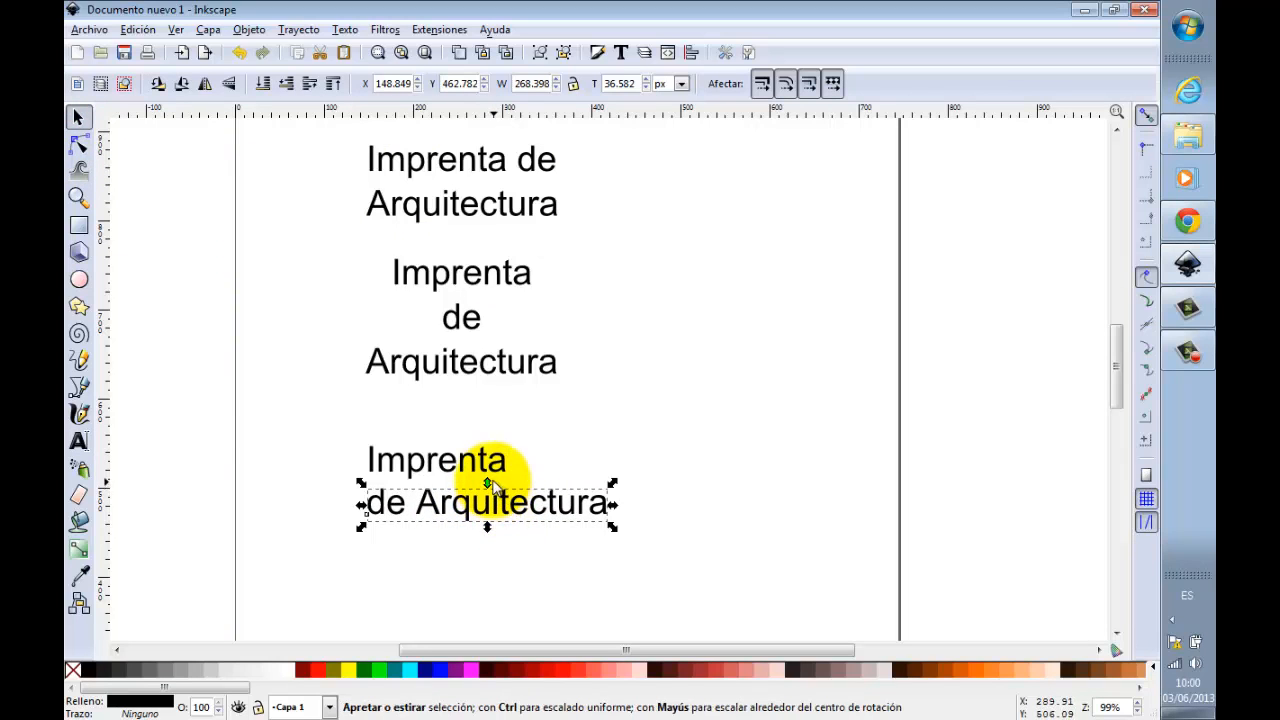
Step: Make the separate "Imprenta" bold and enlarge it to about 267 px wide, matching the width of "de Arquitectura" below
{"action": "double_click", "coordinate": [500, 478]}
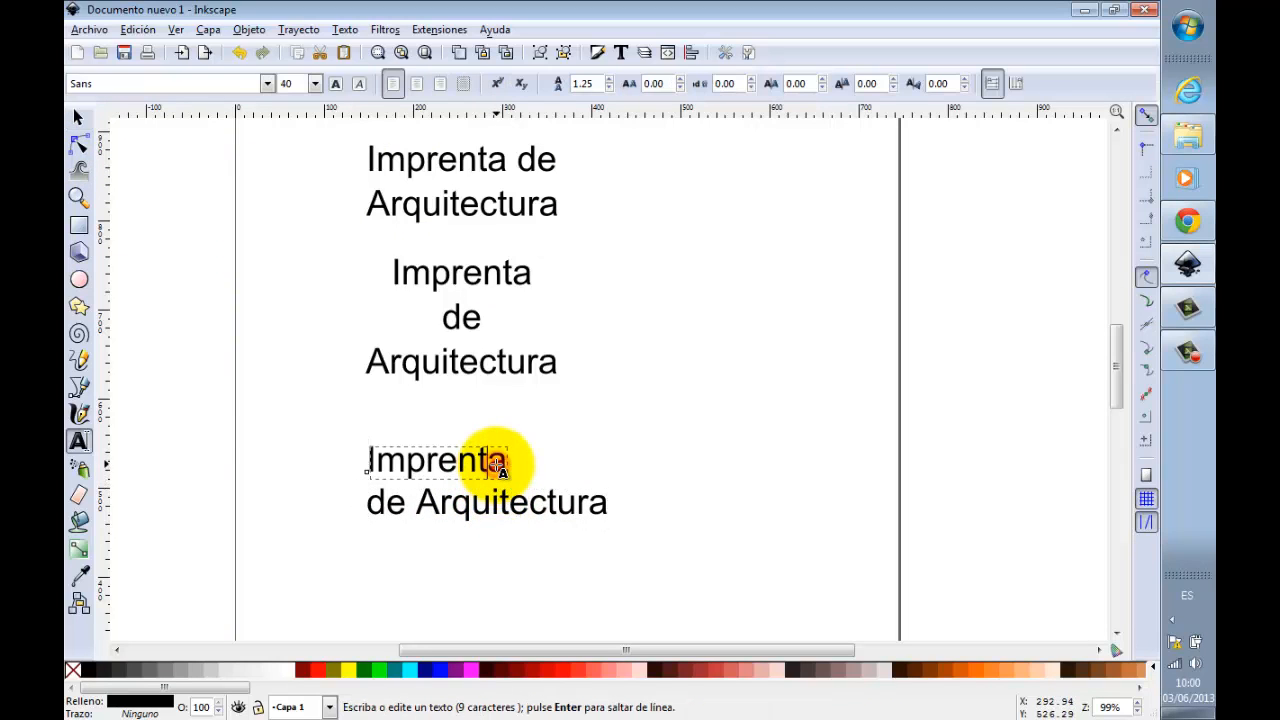
{"action": "left_click", "coordinate": [340, 84]}
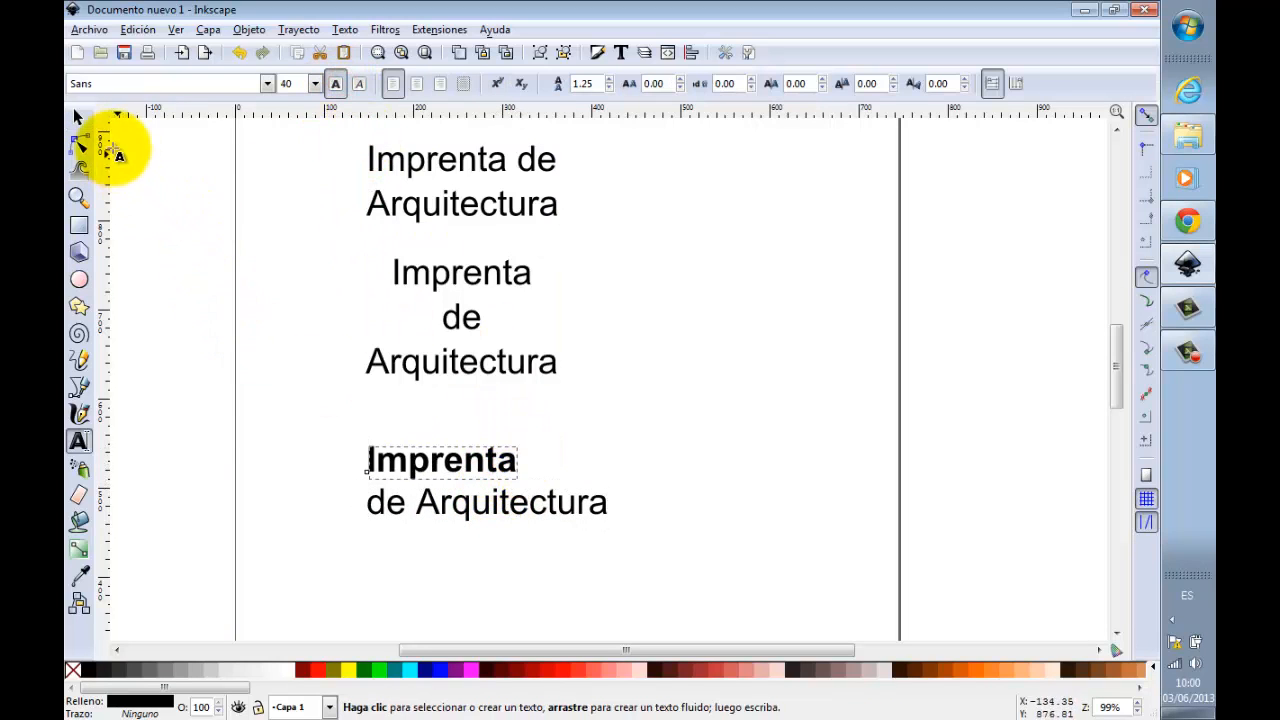
{"action": "left_click", "coordinate": [80, 120]}
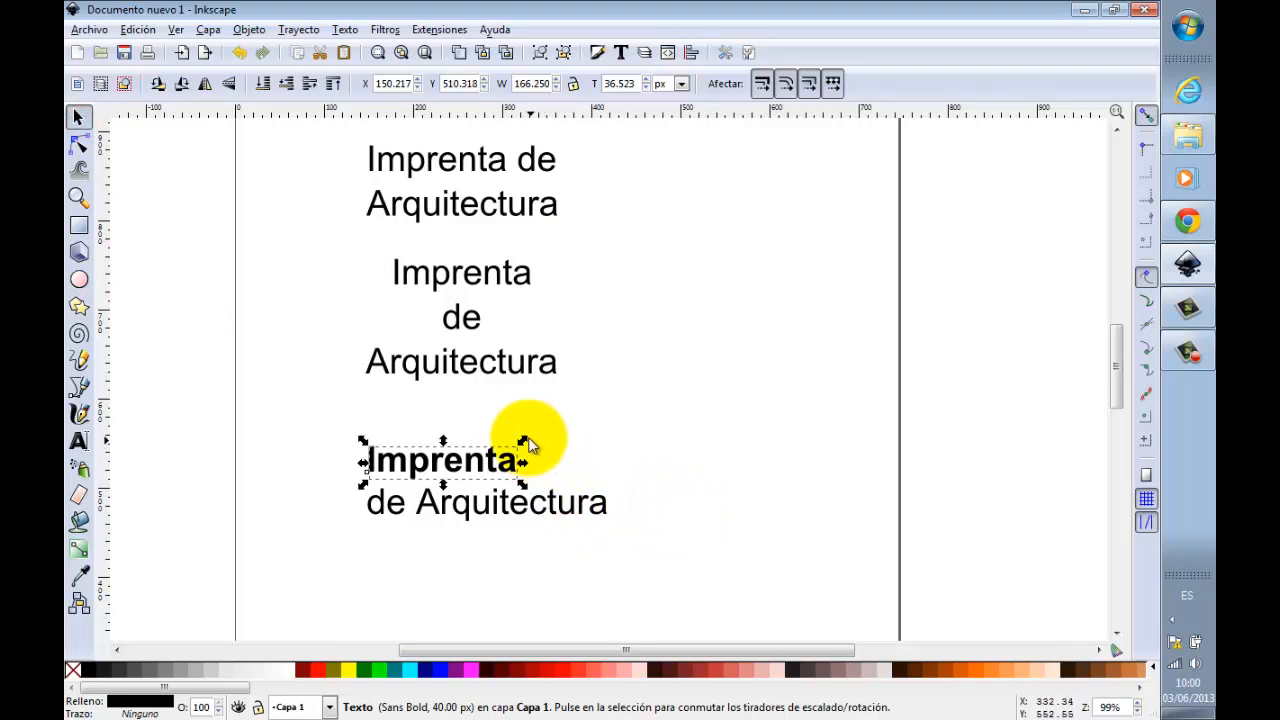
{"action": "left_click_drag", "start_coordinate": [524, 442], "coordinate": [619, 412]}
{"action": "left_click", "coordinate": [680, 430]}
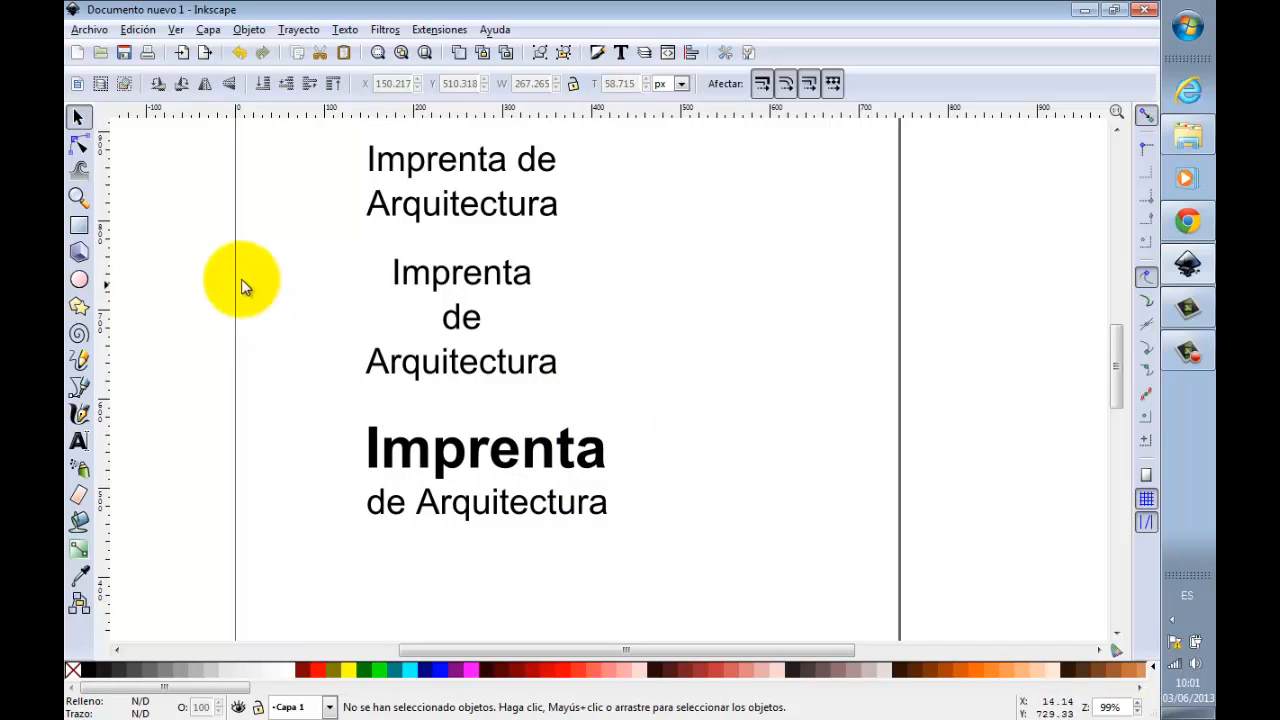
{"action": "right_click", "coordinate": [519, 267]}
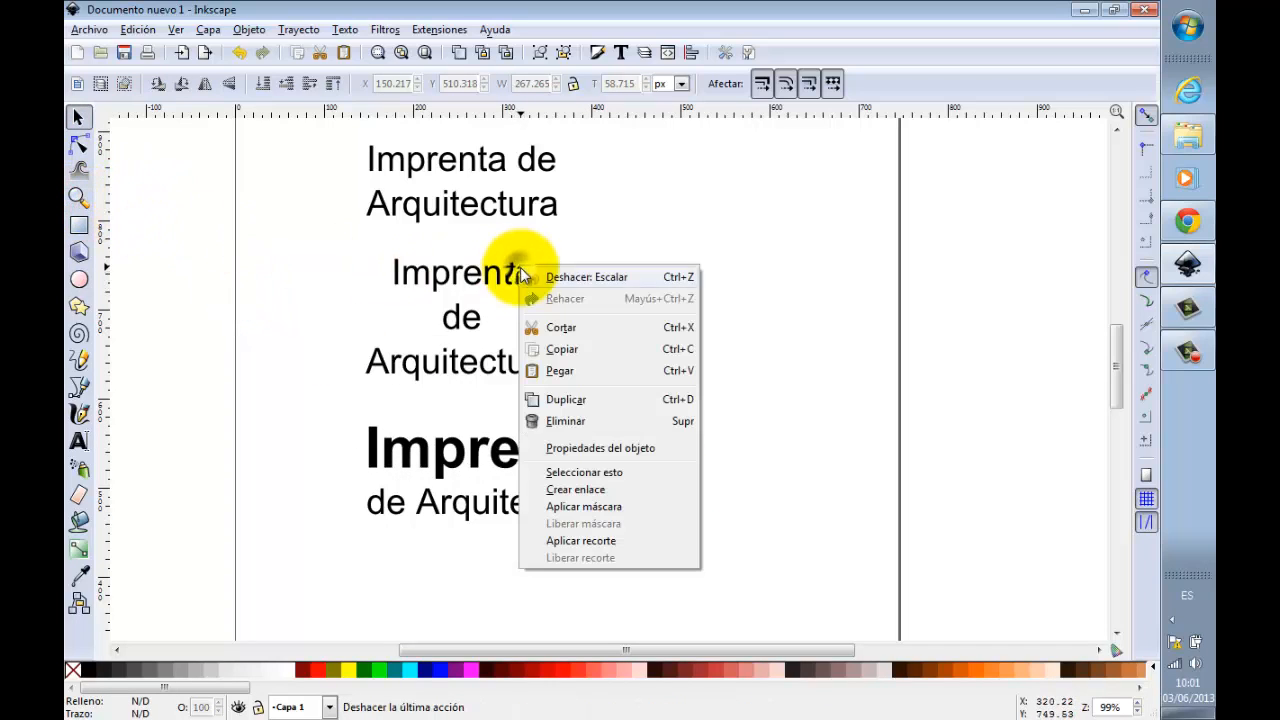
{"action": "left_click", "coordinate": [83, 187]}
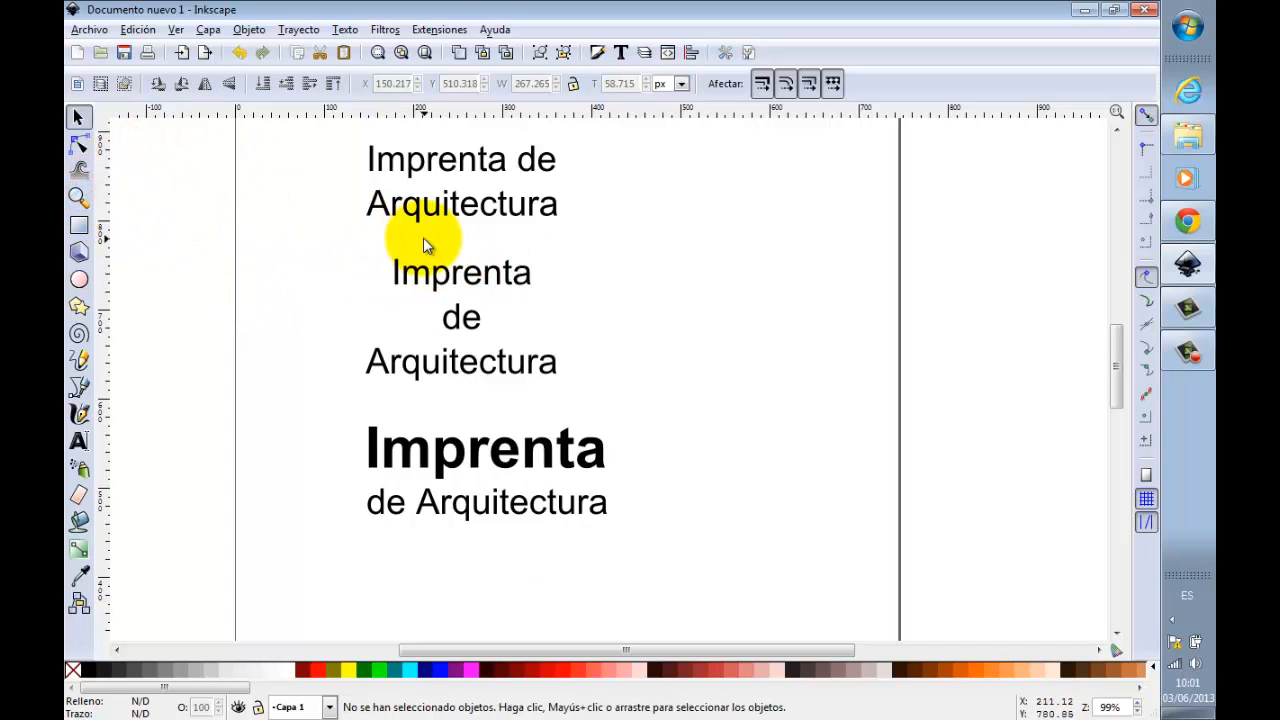
Step: Place a copy of the single-line "Imprenta de Arquitectura" left-aligned below the bold "Imprenta" / "de Arquitectura" version
{"action": "scroll", "coordinate": [512, 300], "scroll_direction": "down", "scroll_amount": 2}
{"action": "scroll", "coordinate": [514, 296], "scroll_direction": "up", "scroll_amount": 1}
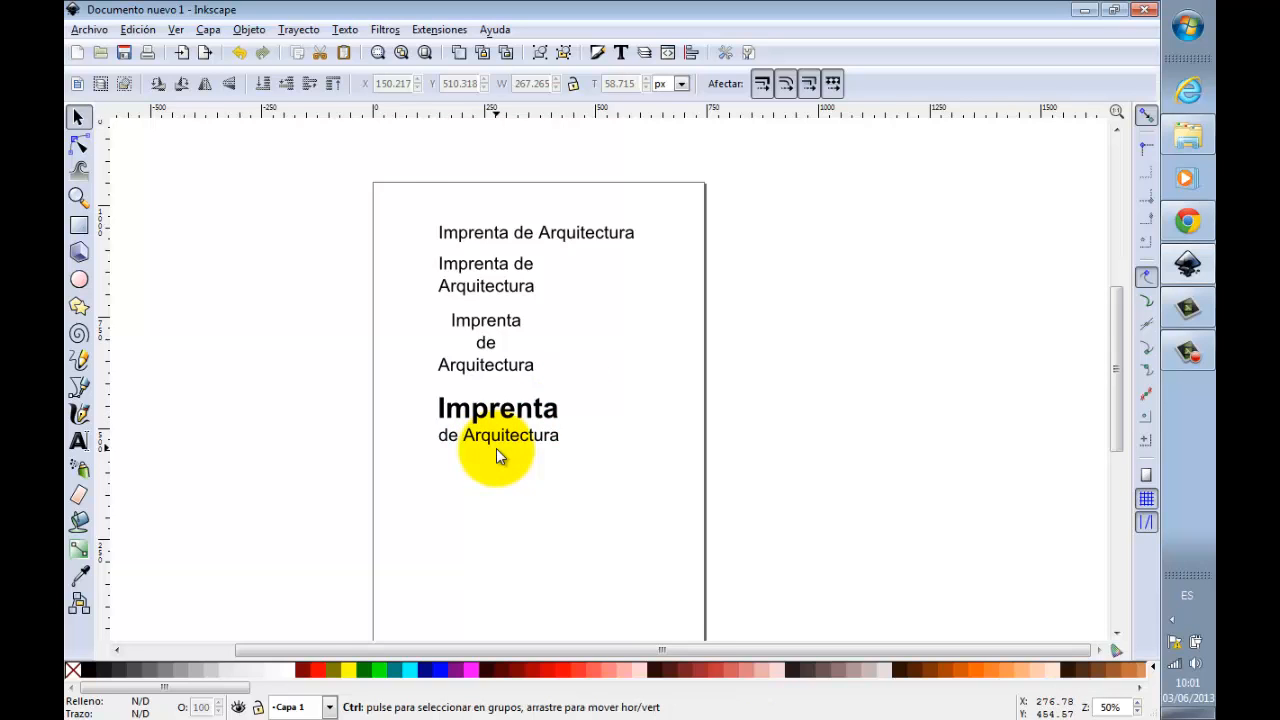
{"action": "scroll", "coordinate": [496, 448], "scroll_direction": "up", "scroll_amount": 1}
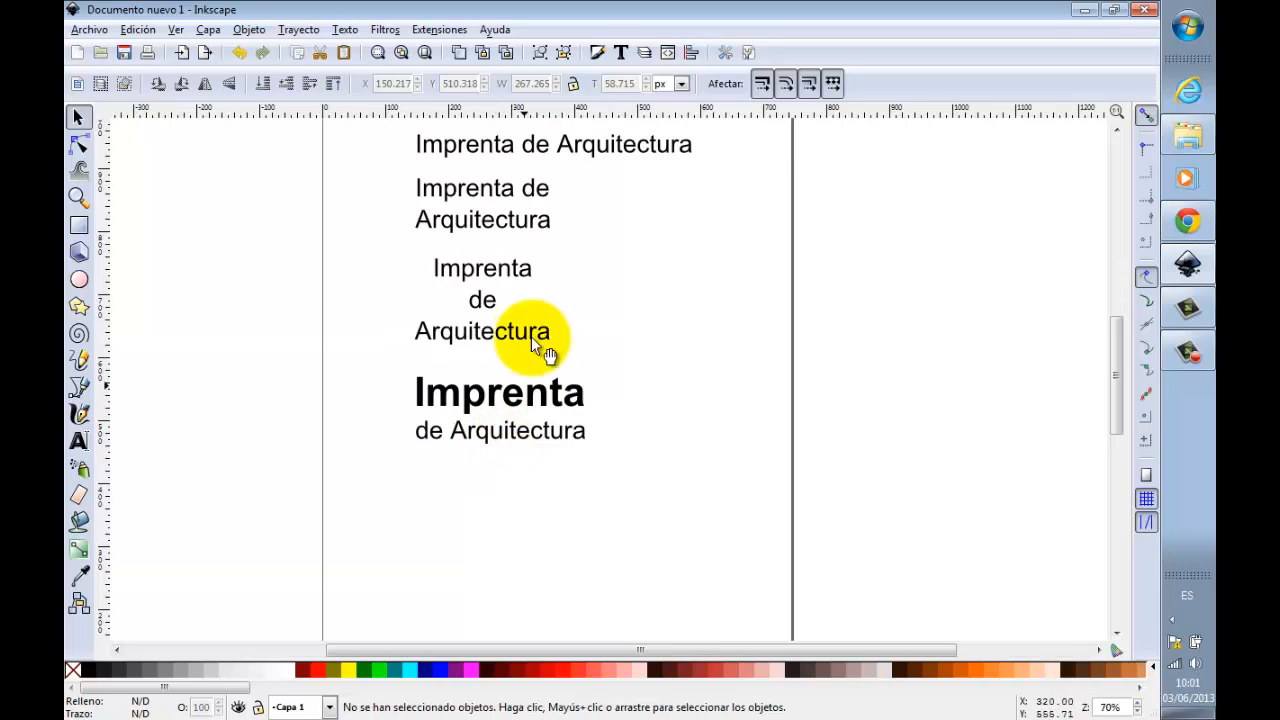
{"action": "left_click", "coordinate": [505, 150]}
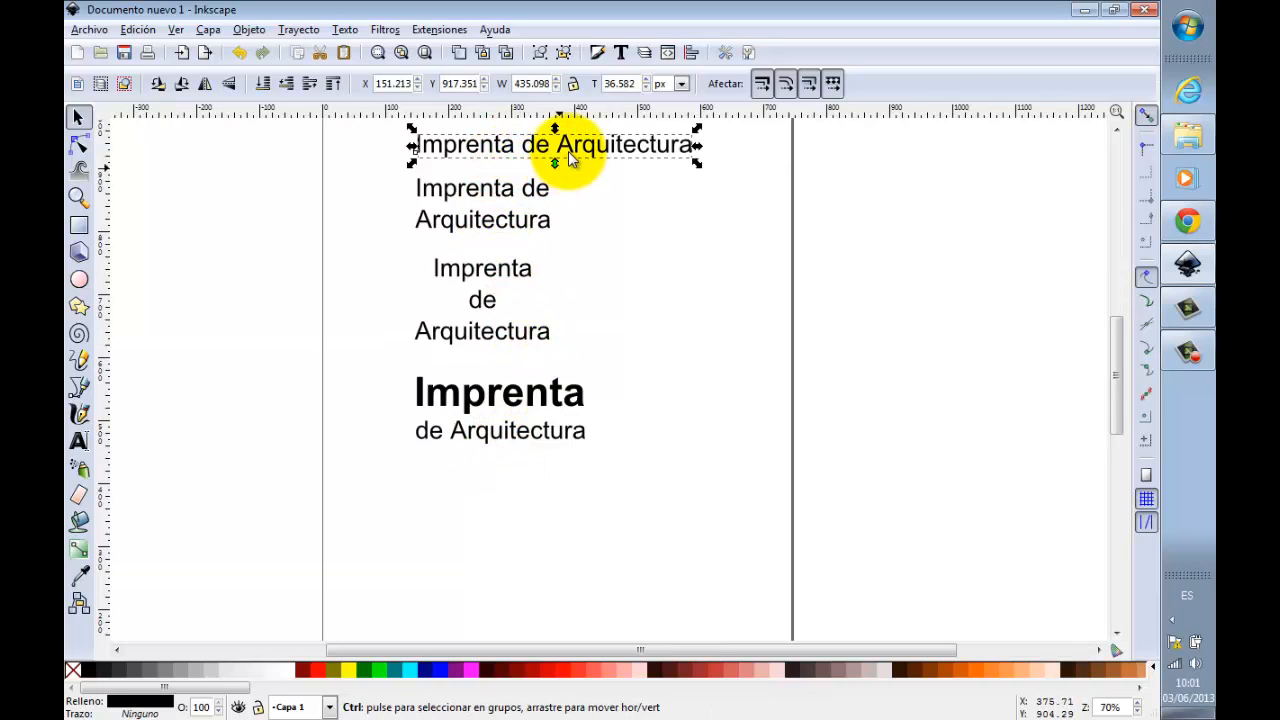
{"action": "key", "text": "ctrl+d"}
{"action": "left_click_drag", "start_coordinate": [567, 149], "coordinate": [588, 505]}
Step: Merge the new copy into the single word "Imprentarquitectura" by removing the letters and spaces between "Imprenta" and "rquitectura"
{"action": "double_click", "coordinate": [578, 494]}
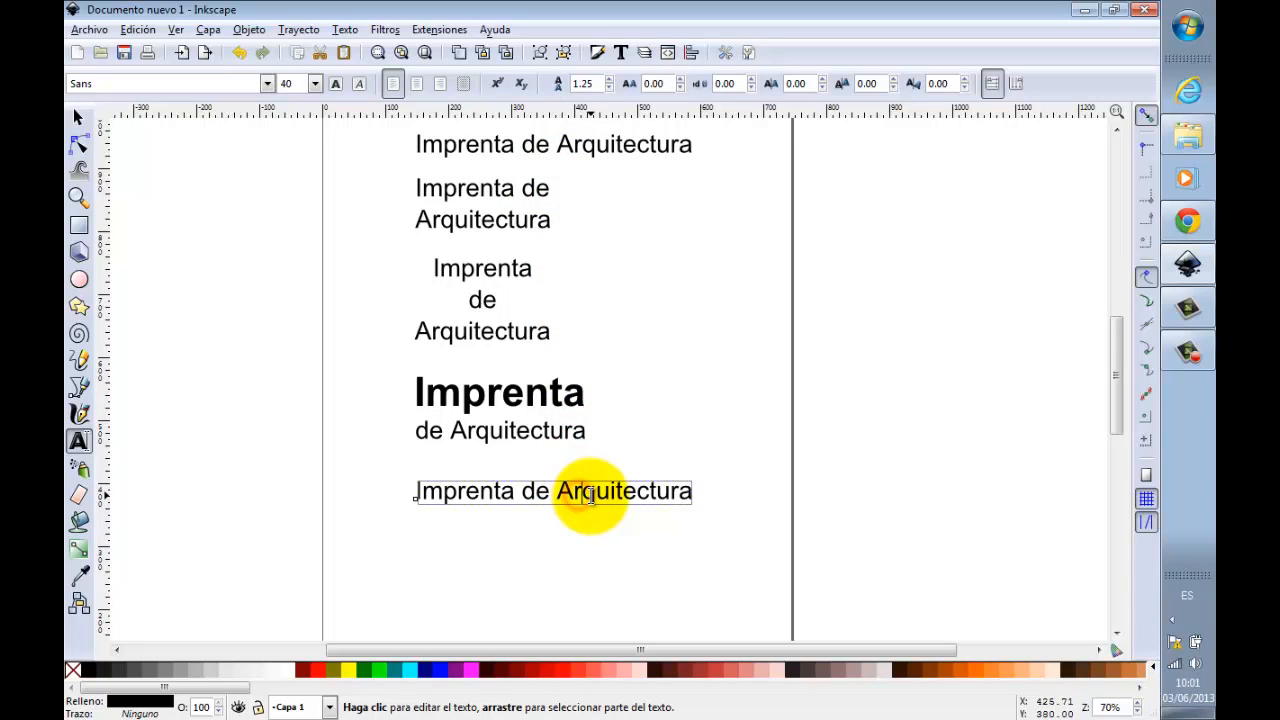
{"action": "left_click", "coordinate": [591, 496]}
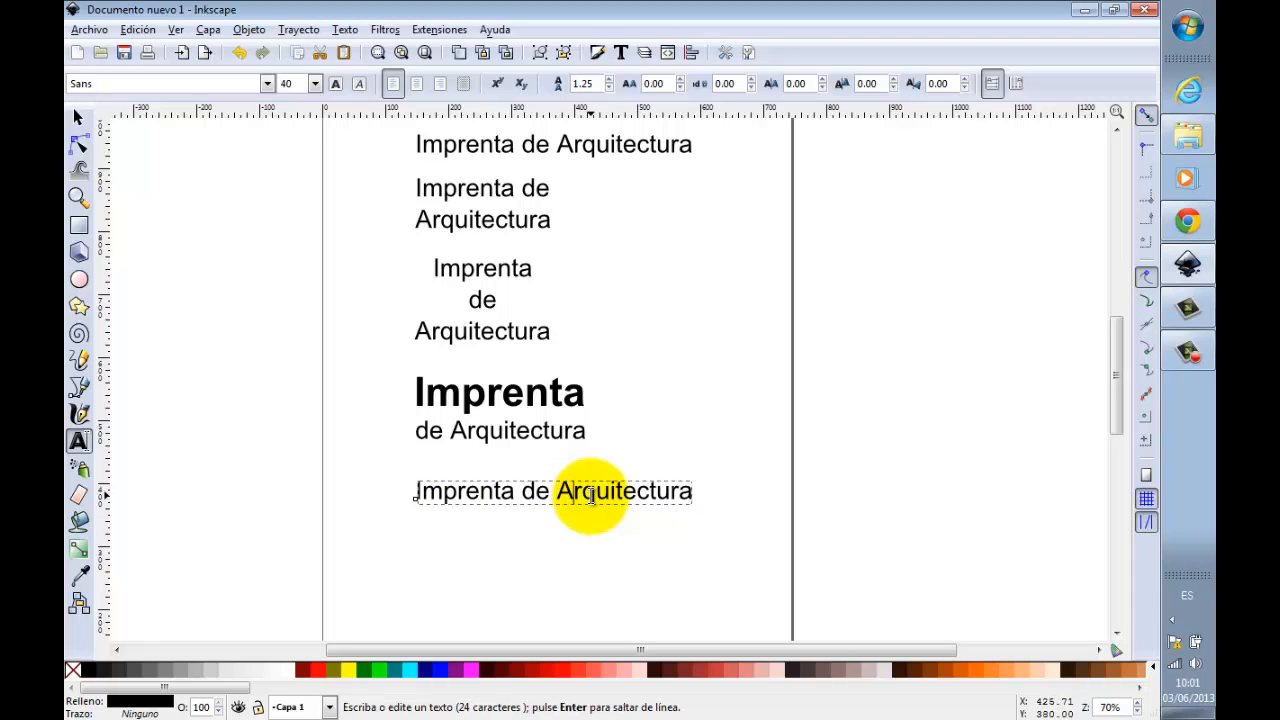
{"action": "key", "text": "shift+Left"}
{"action": "key", "text": "shift+Left"}
{"action": "key", "text": "shift+Left"}
{"action": "key", "text": "shift+Left"}
{"action": "key", "text": "shift+Left"}
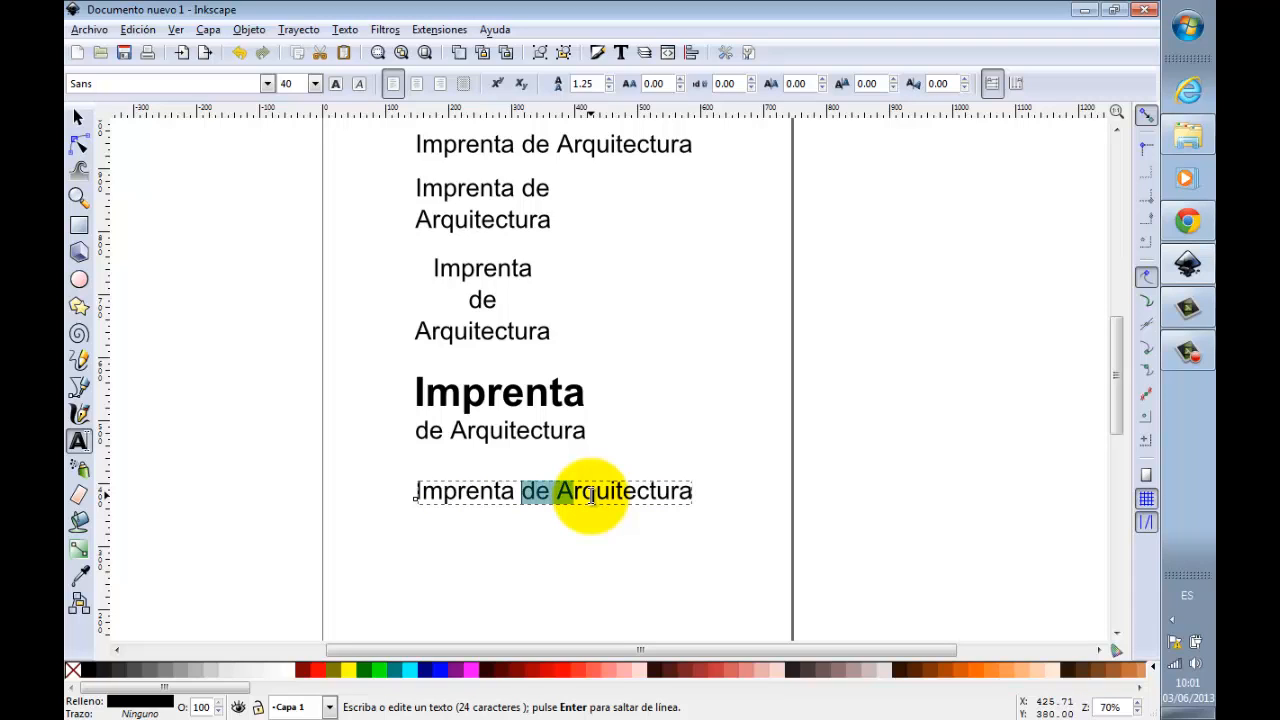
{"action": "key", "text": "BackSpace"}
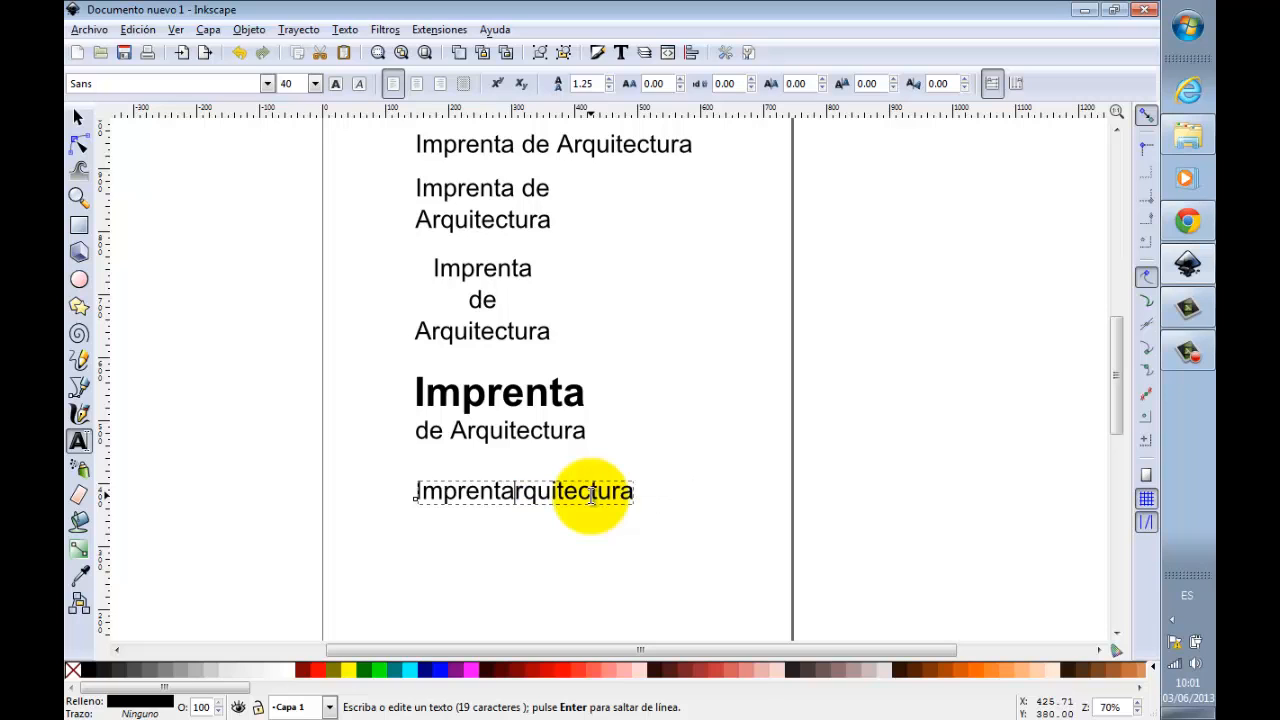
{"action": "left_click", "coordinate": [79, 117]}
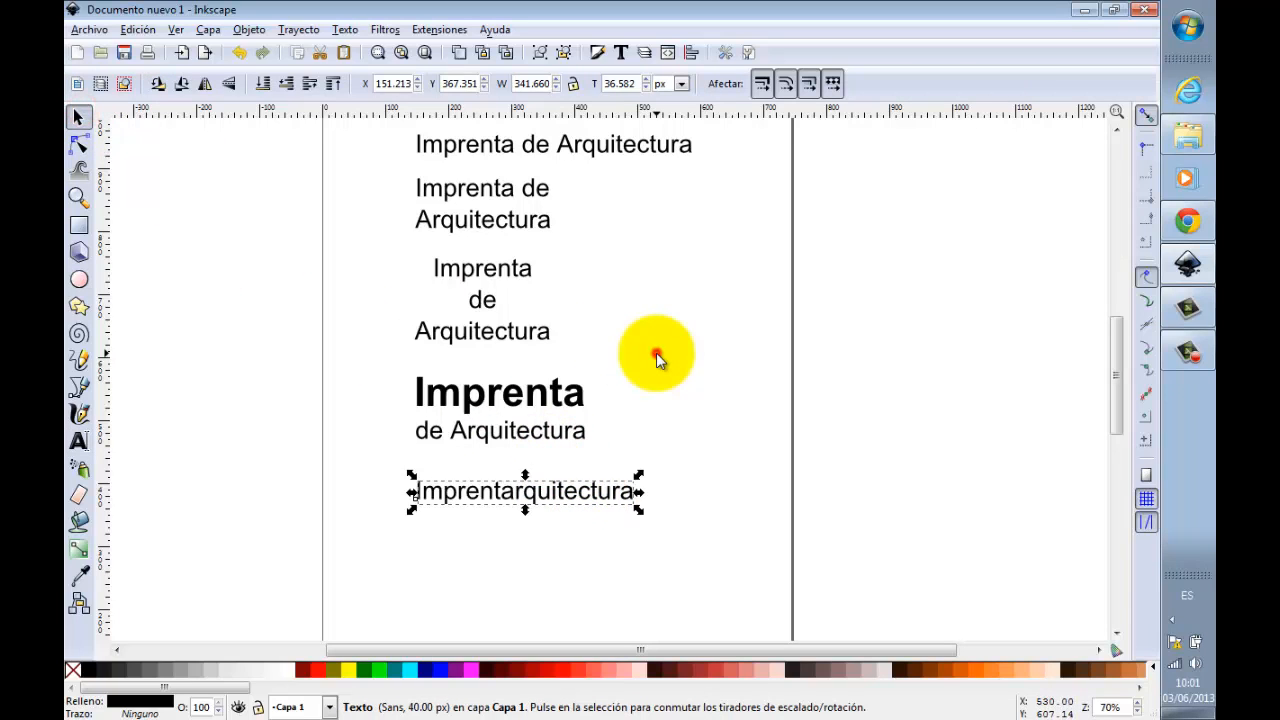
{"action": "left_click", "coordinate": [655, 352]}
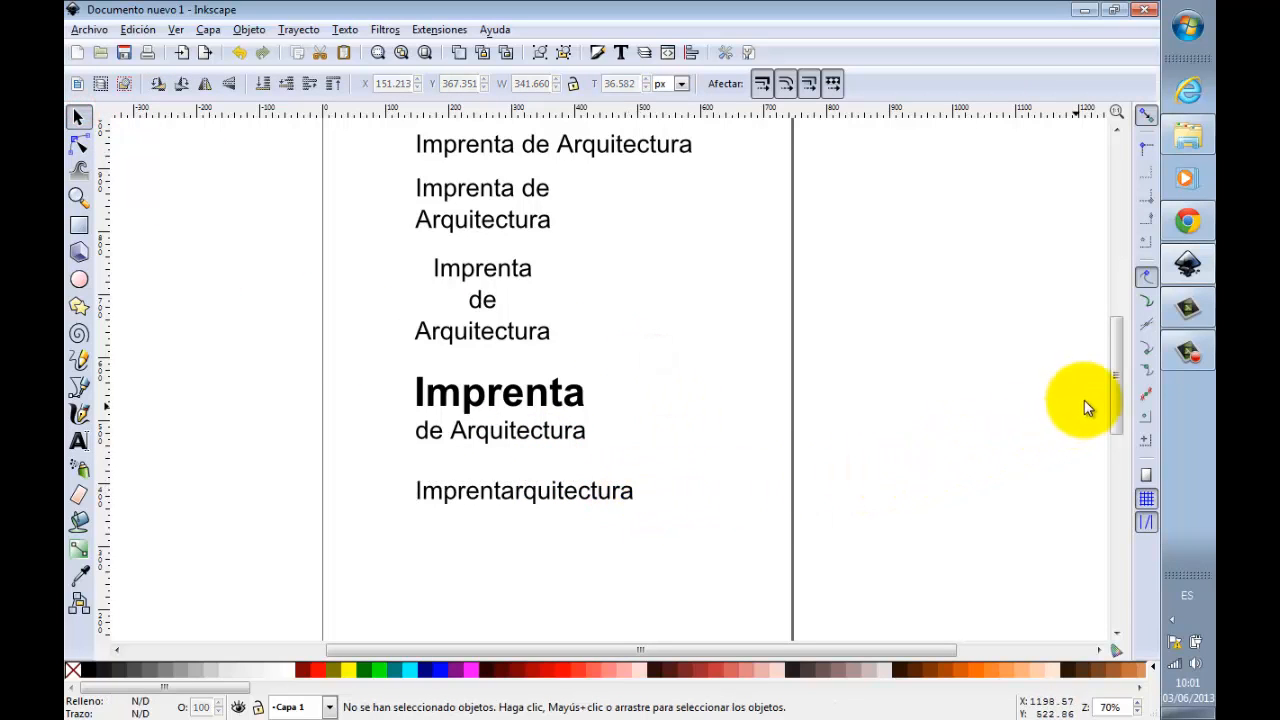
Step: Try bold on the "arquitectura" part of "Imprentarquitectura", and undo it
{"action": "left_click_drag", "start_coordinate": [1112, 385], "coordinate": [1116, 406]}
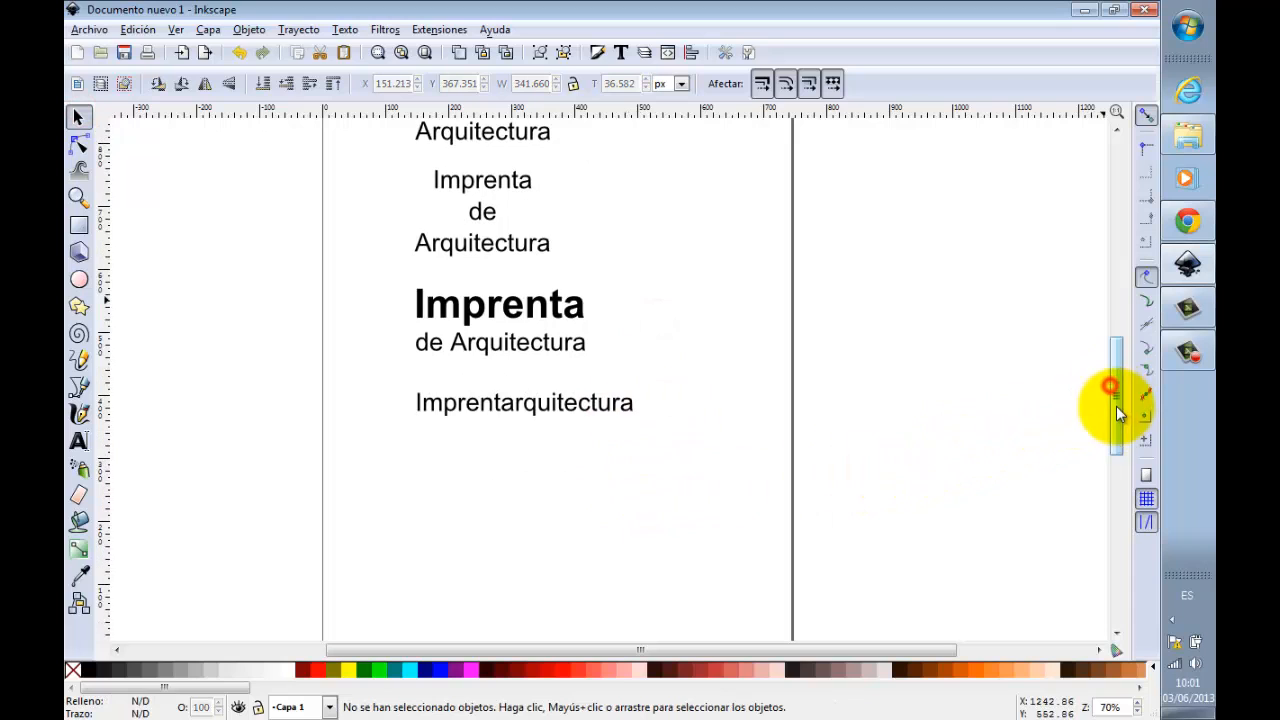
{"action": "key", "text": "t"}
{"action": "left_click", "coordinate": [610, 403]}
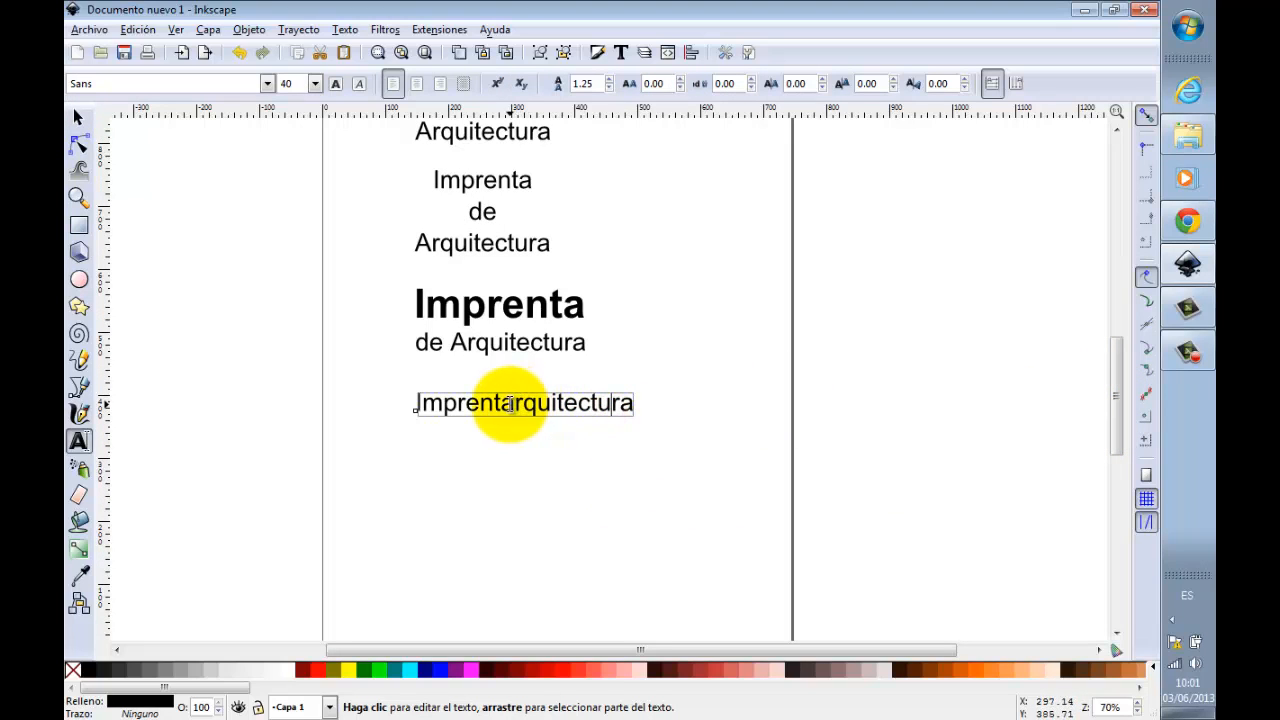
{"action": "left_click_drag", "start_coordinate": [500, 403], "coordinate": [630, 403]}
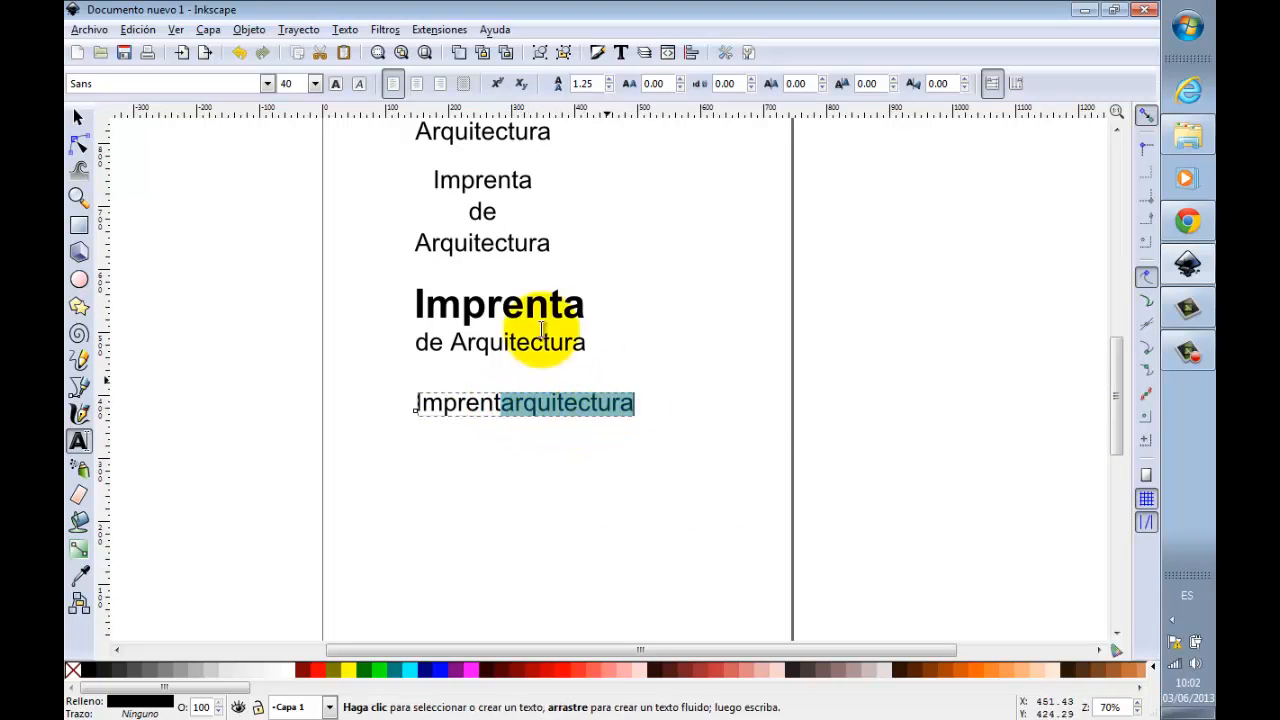
{"action": "left_click", "coordinate": [336, 83]}
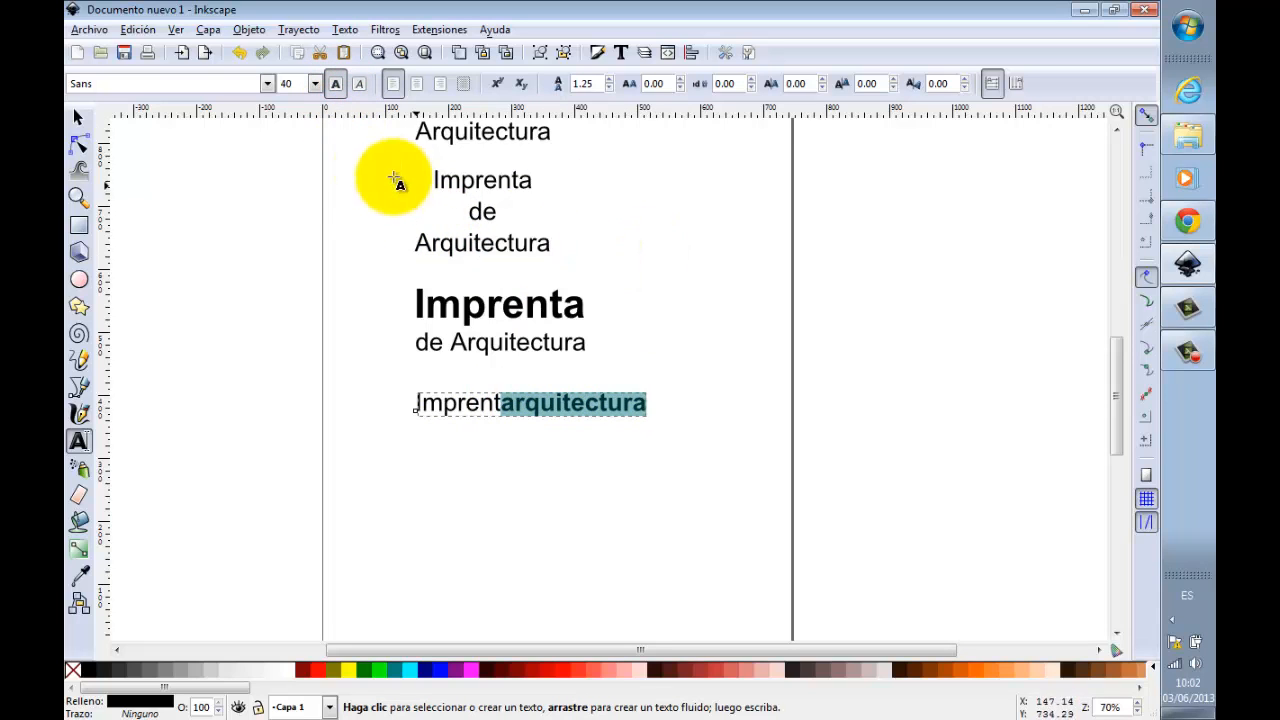
{"action": "left_click", "coordinate": [79, 118]}
{"action": "left_click", "coordinate": [508, 203]}
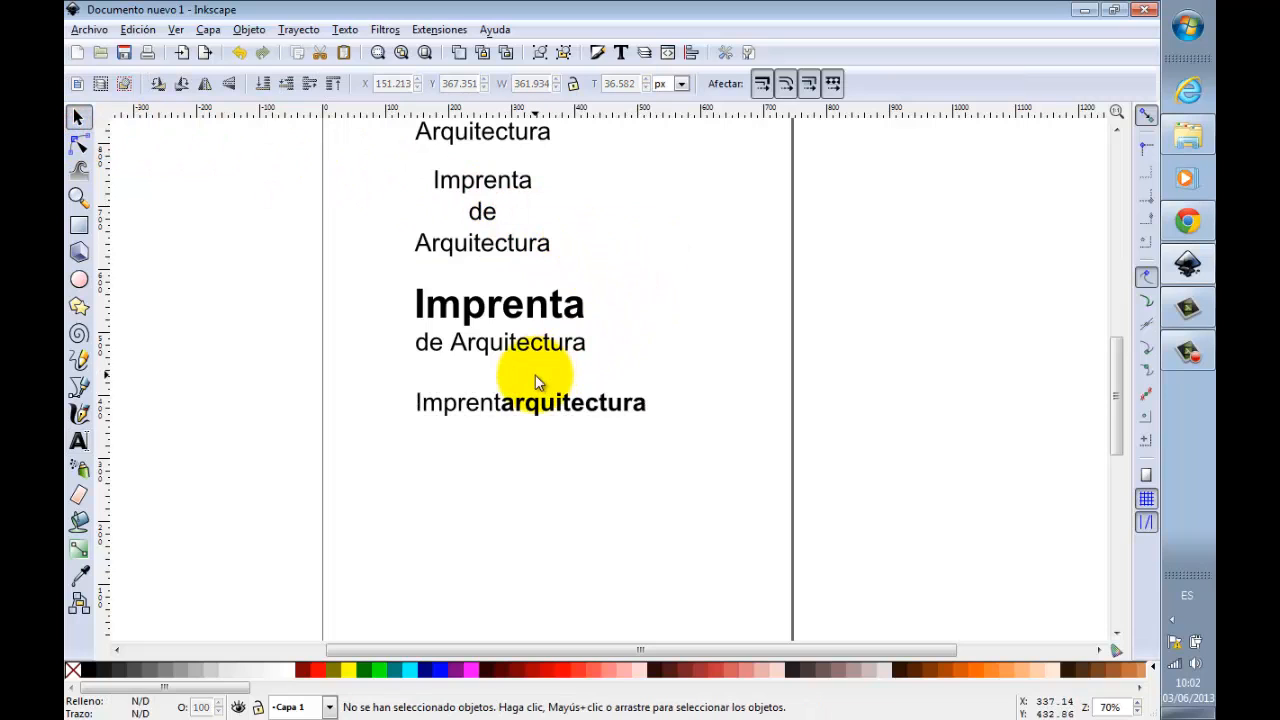
{"action": "key", "text": "ctrl+z"}
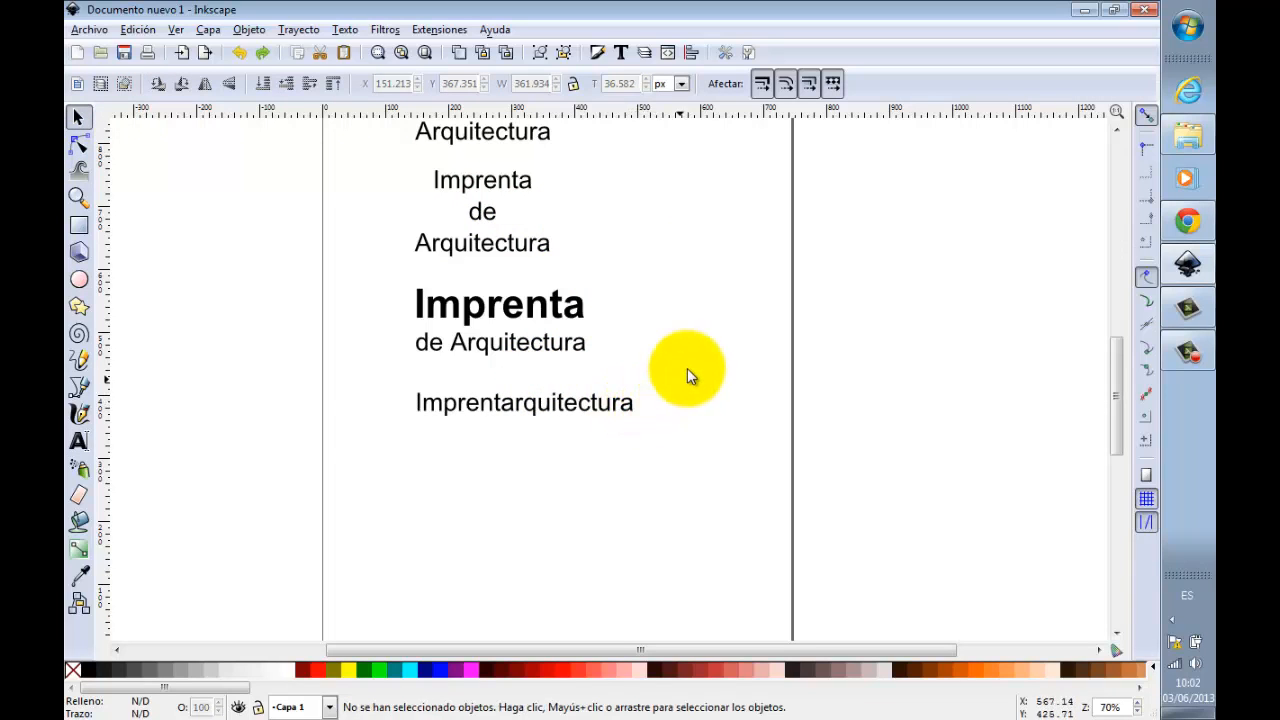
Step: Place a copy of "Imprentarquitectura" directly beneath it and shorten the copy to "Imparq"
{"action": "left_click", "coordinate": [583, 404]}
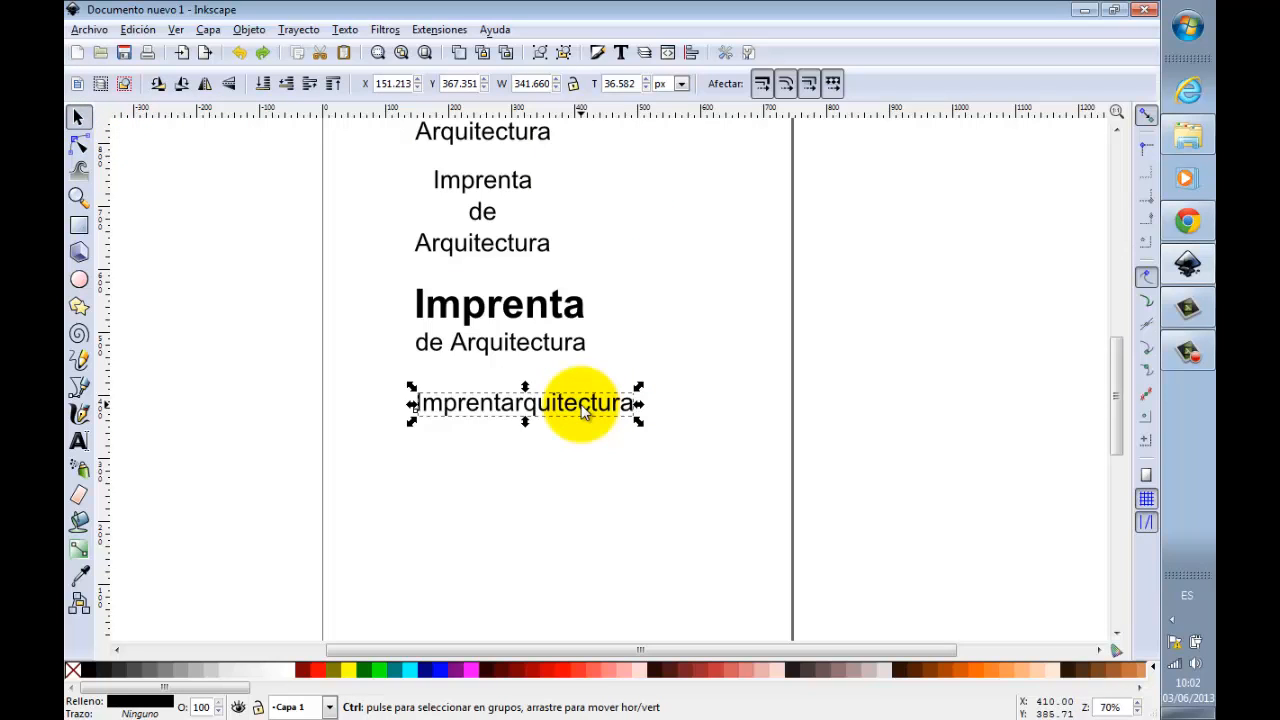
{"action": "key", "text": "ctrl+d"}
{"action": "left_click_drag", "start_coordinate": [597, 421], "coordinate": [593, 472]}
{"action": "double_click", "coordinate": [580, 455]}
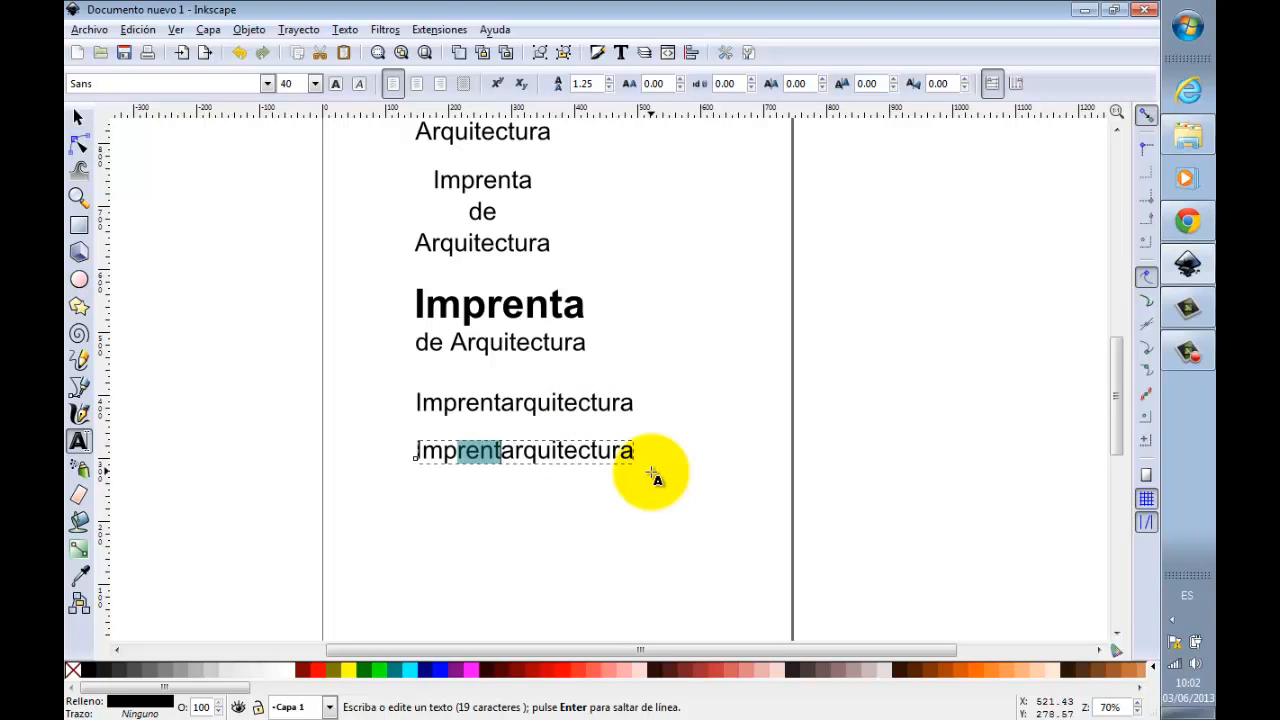
{"action": "key", "text": "BackSpace"}
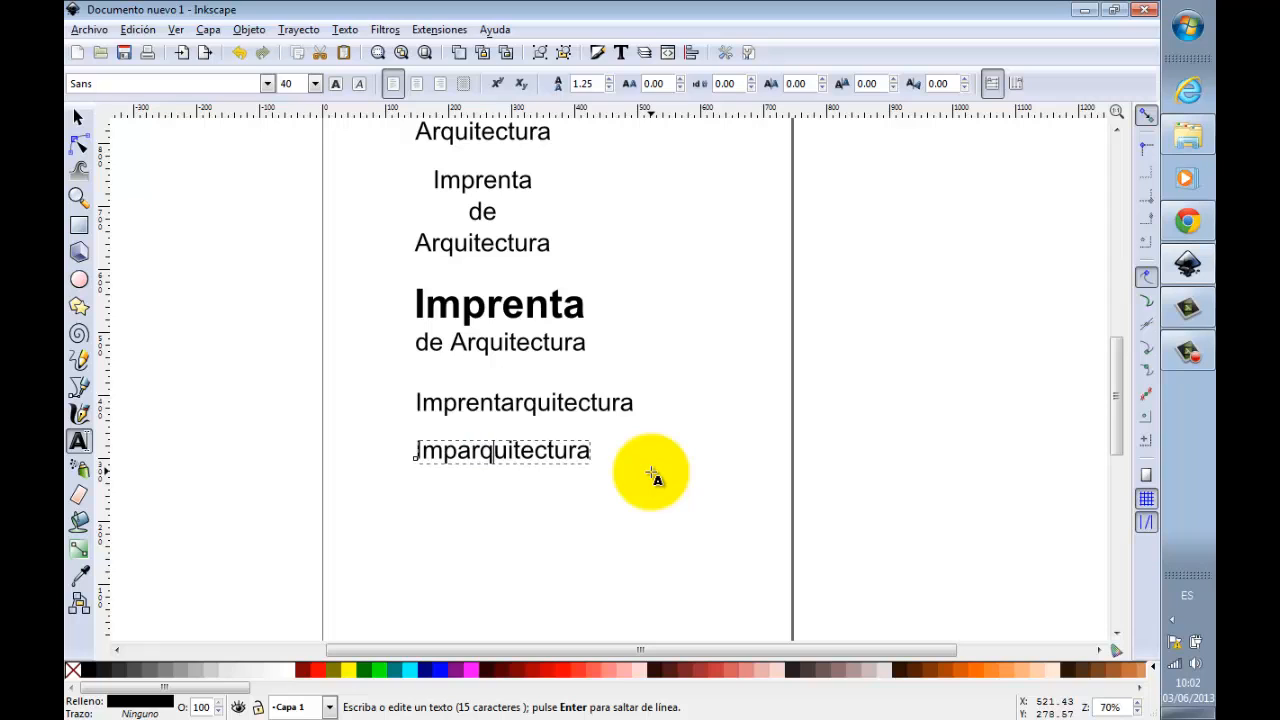
{"action": "key", "text": "shift+End"}
{"action": "key", "text": "BackSpace"}
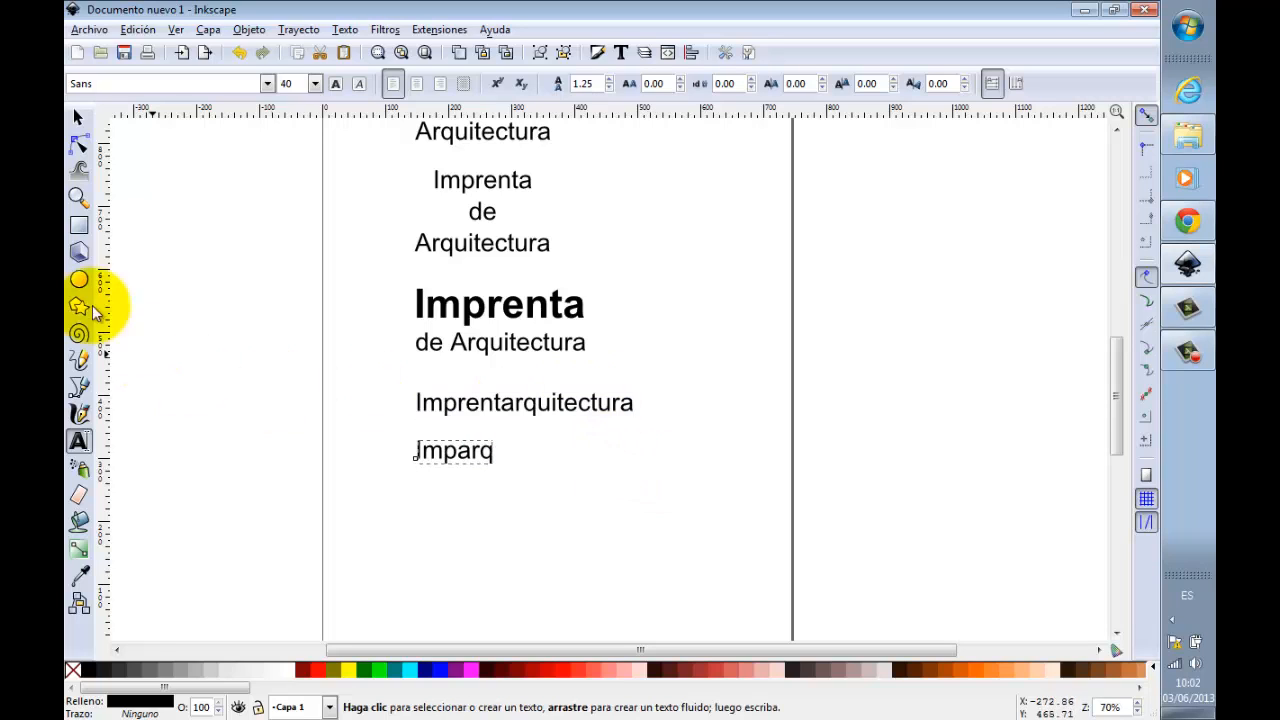
{"action": "left_click", "coordinate": [79, 118]}
{"action": "left_click", "coordinate": [791, 310]}
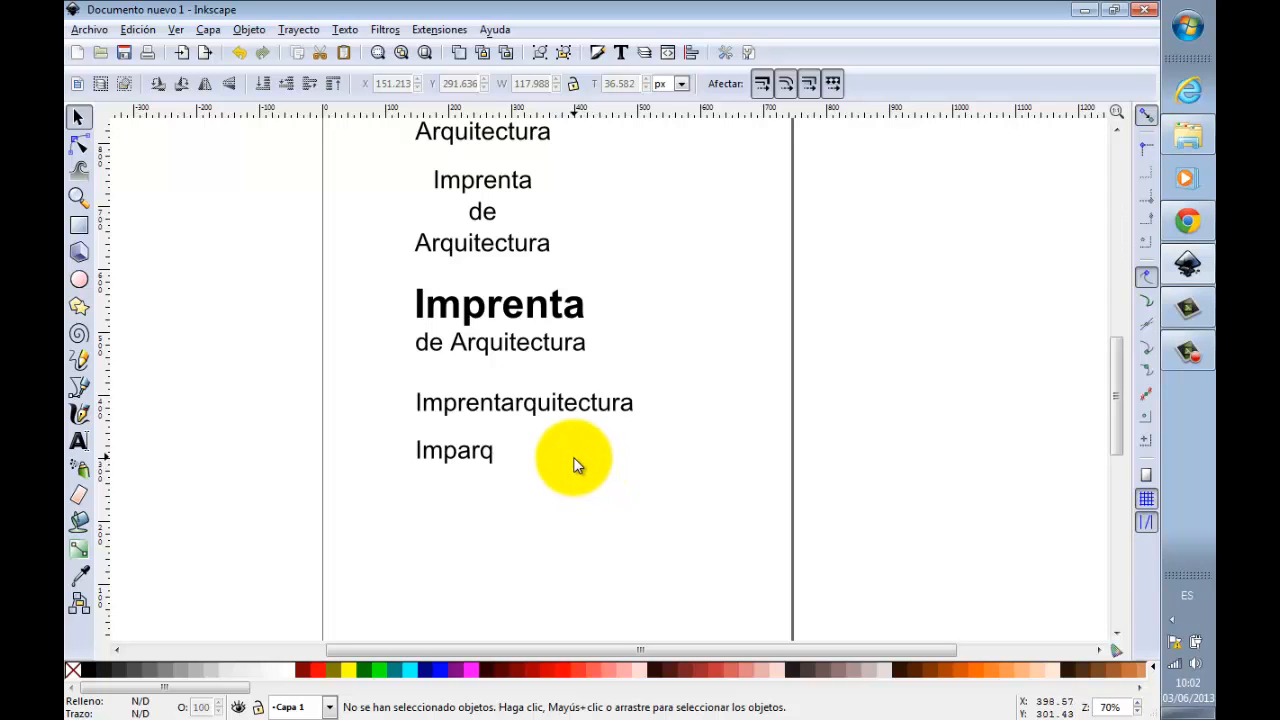
Step: Place a copy of "Imparq" directly beneath it and change the copy's text to "IA"
{"action": "left_click", "coordinate": [482, 451]}
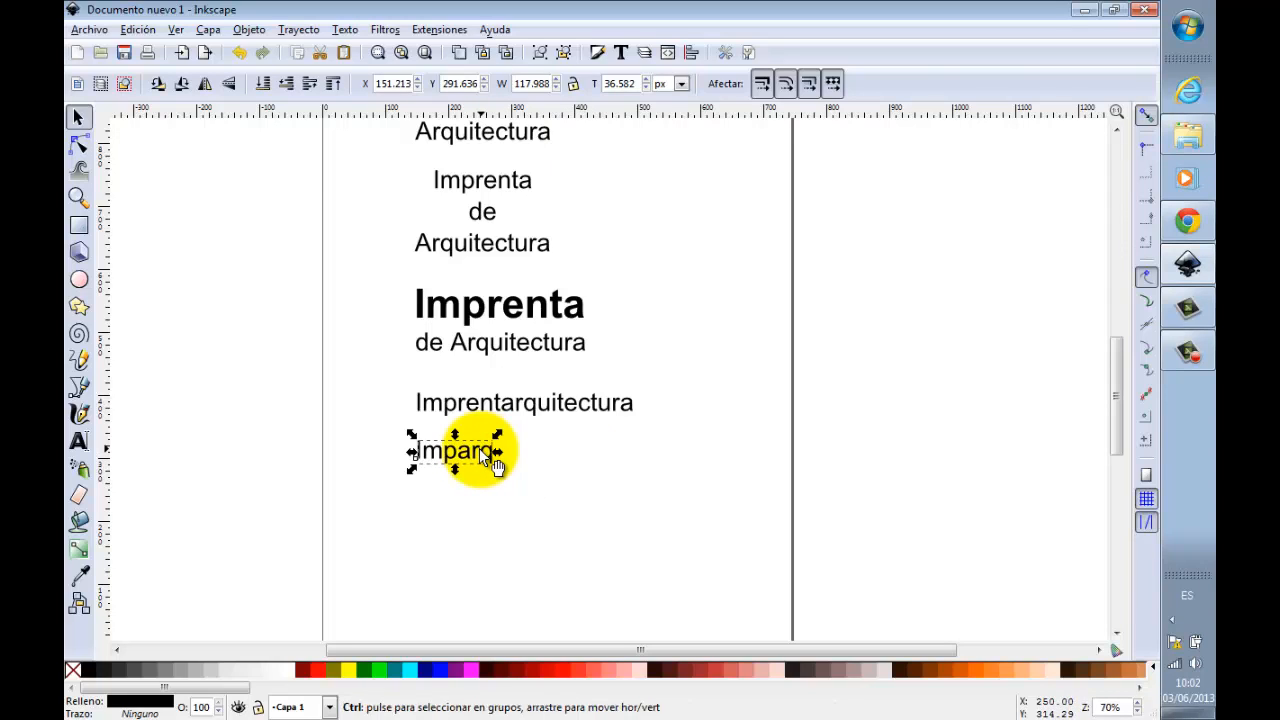
{"action": "key", "text": "ctrl+d"}
{"action": "left_click_drag", "start_coordinate": [482, 453], "coordinate": [478, 495]}
{"action": "double_click", "coordinate": [470, 493]}
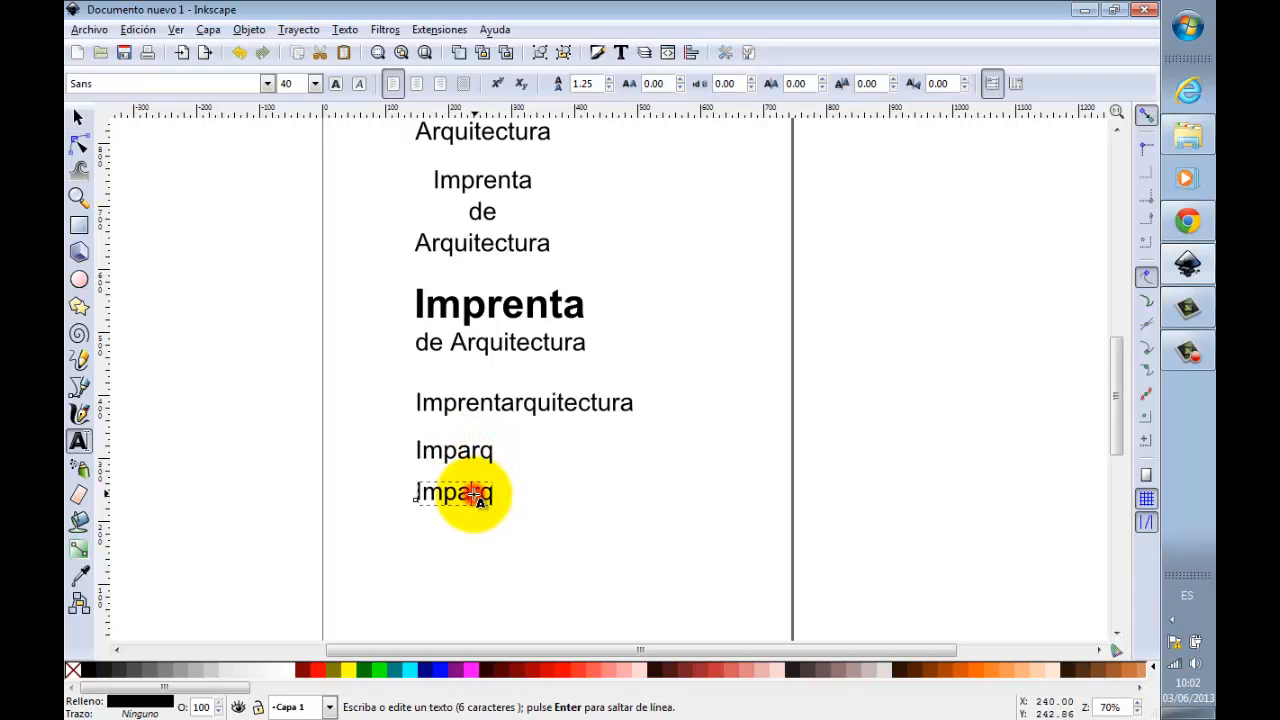
{"action": "left_click", "coordinate": [423, 492]}
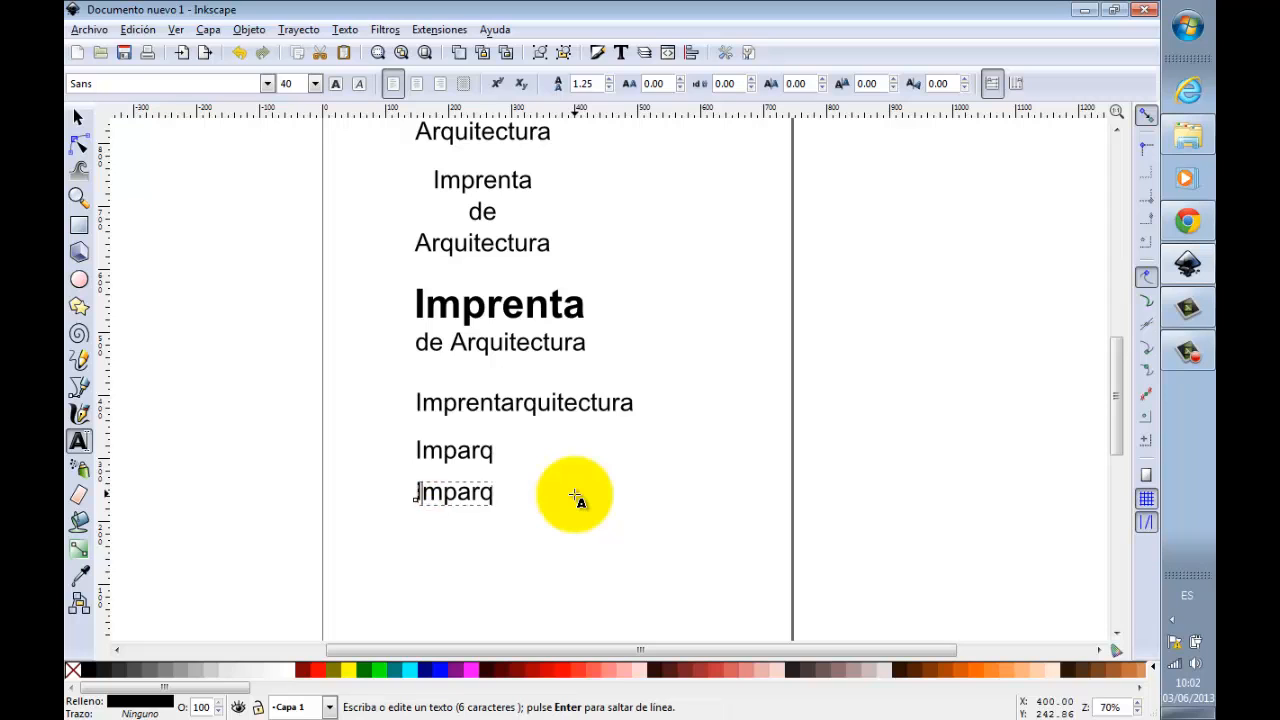
{"action": "key", "text": "ctrl+a"}
{"action": "type", "text": "JA"}
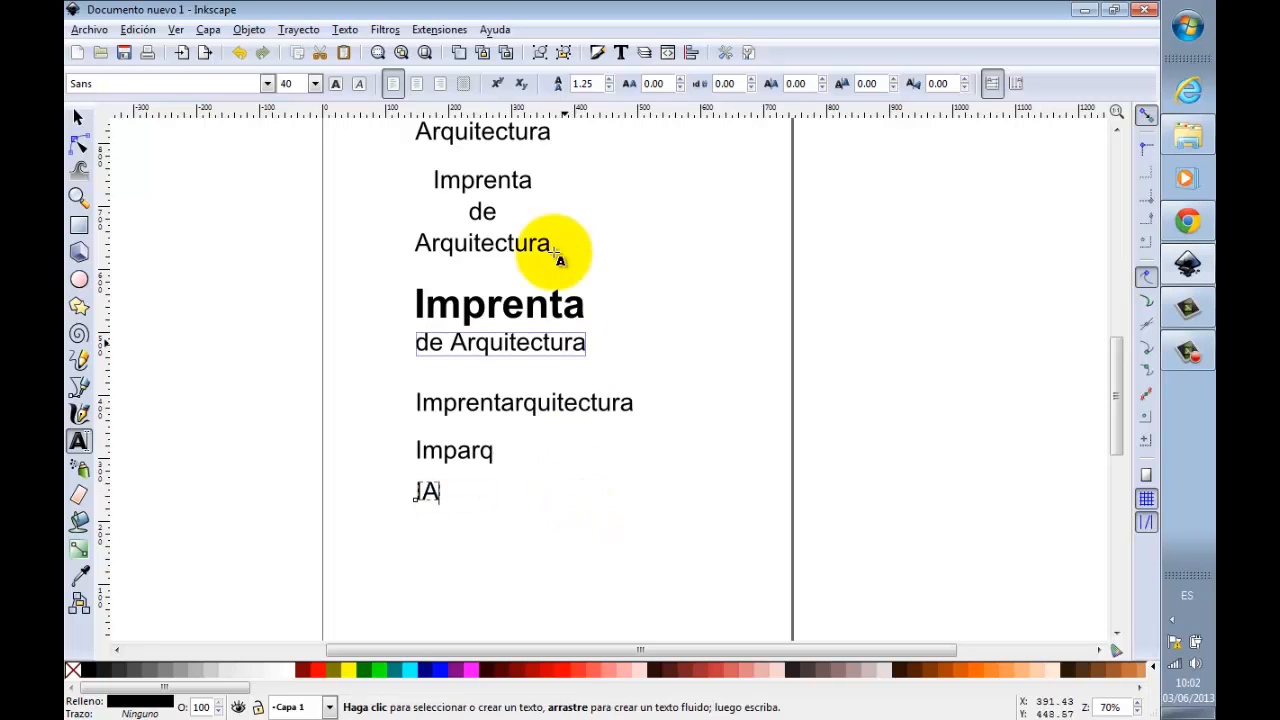
{"action": "left_click", "coordinate": [78, 118]}
{"action": "left_click", "coordinate": [697, 241]}
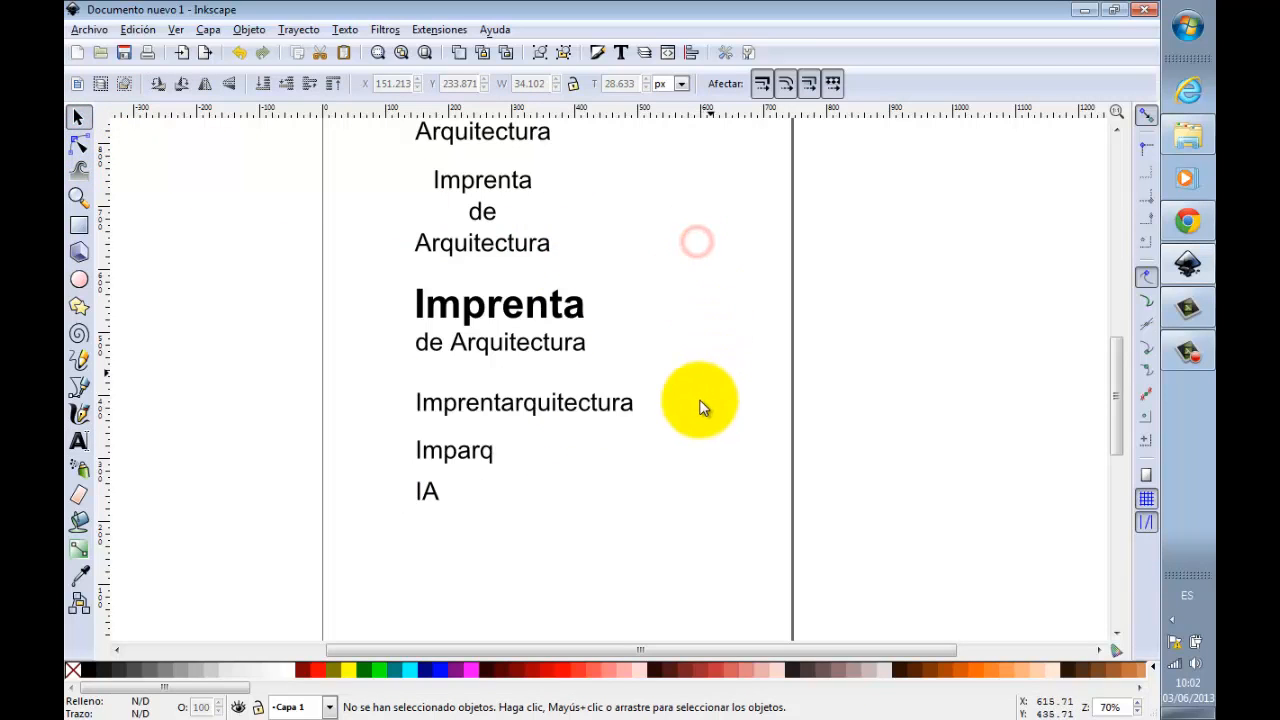
Step: Place another copy of "Imparq" left-aligned below "IA", keeping the original in its position
{"action": "left_click", "coordinate": [485, 468]}
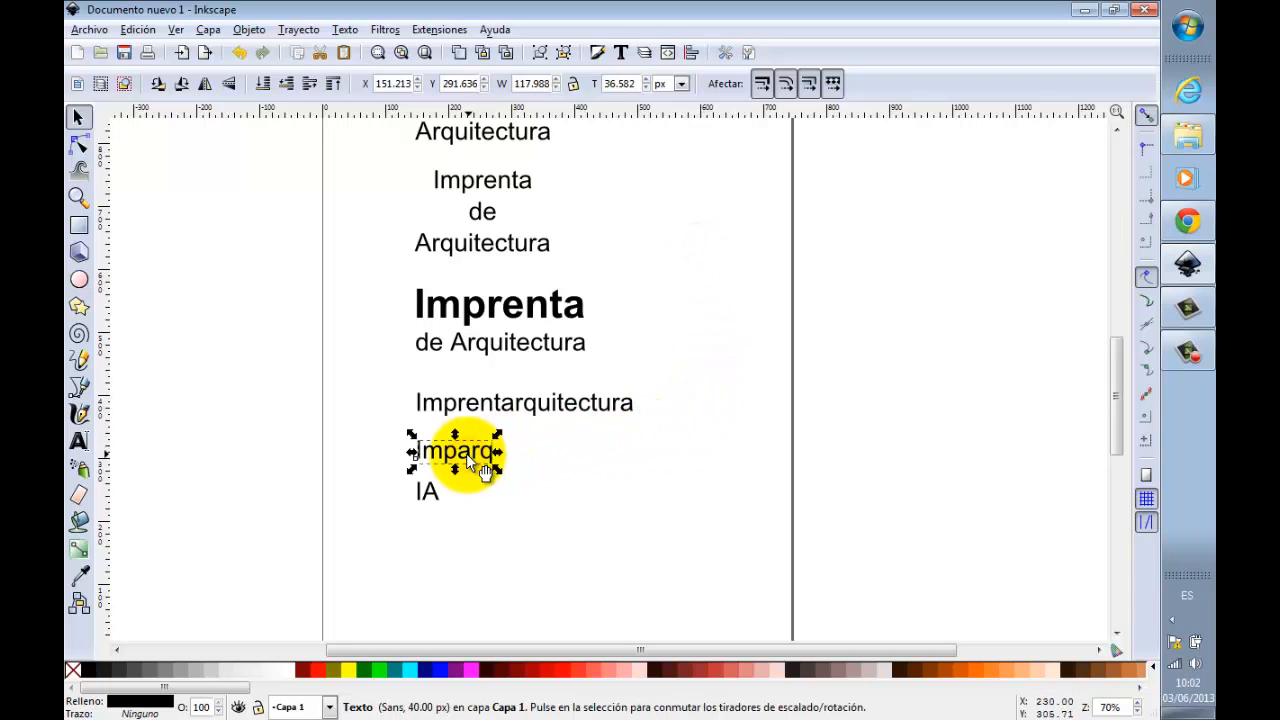
{"action": "left_click_drag", "start_coordinate": [468, 452], "coordinate": [474, 548]}
{"action": "key", "text": "ctrl+z"}
{"action": "scroll", "coordinate": [474, 548], "scroll_direction": "up", "scroll_amount": 1}
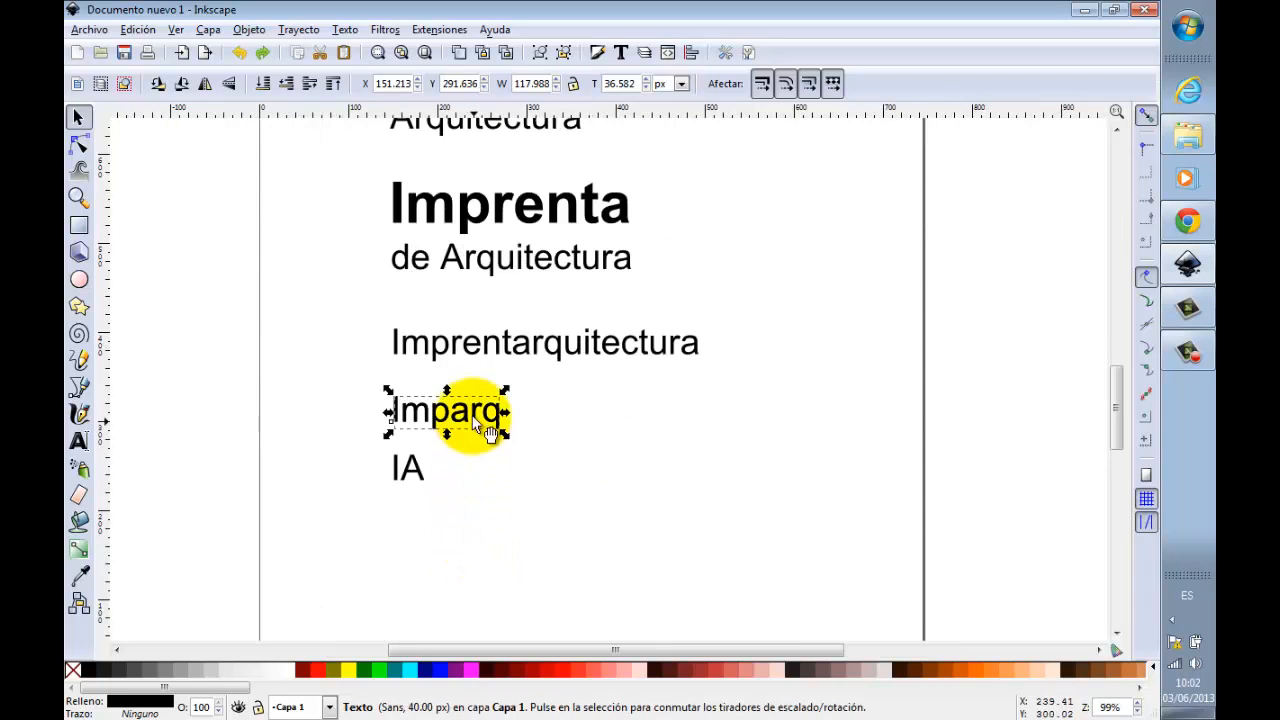
{"action": "key", "text": "ctrl+d"}
{"action": "left_click_drag", "start_coordinate": [472, 414], "coordinate": [477, 532]}
Step: Change the text of the lowest "Imparq" copy to "IdeA"
{"action": "double_click", "coordinate": [476, 533]}
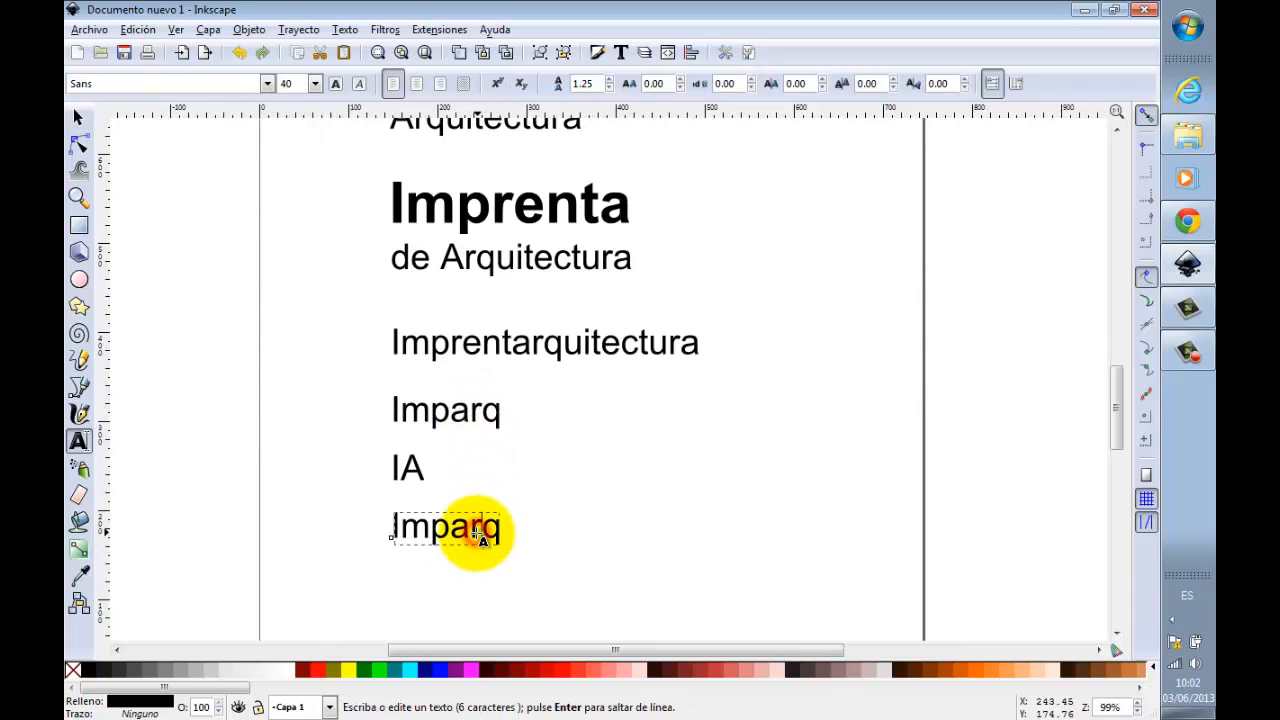
{"action": "key", "text": "shift+Home"}
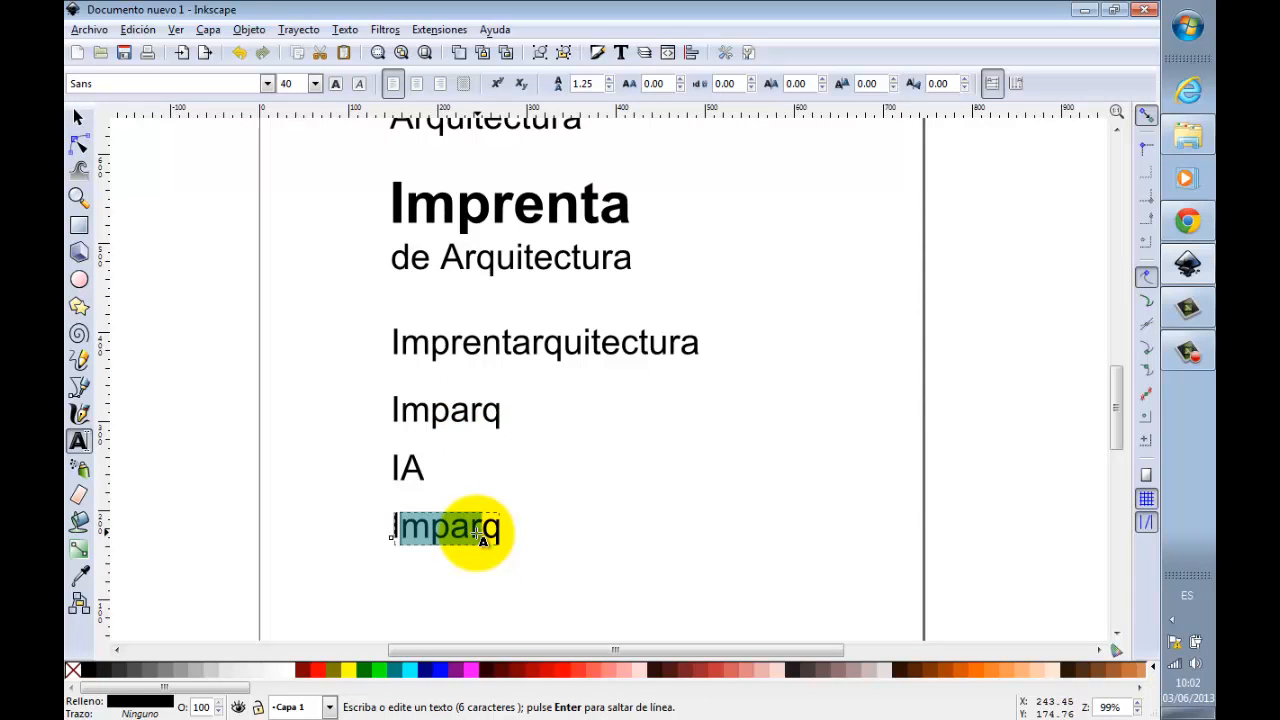
{"action": "type", "text": "deA"}
{"action": "left_click", "coordinate": [79, 118]}
{"action": "left_click", "coordinate": [580, 445]}
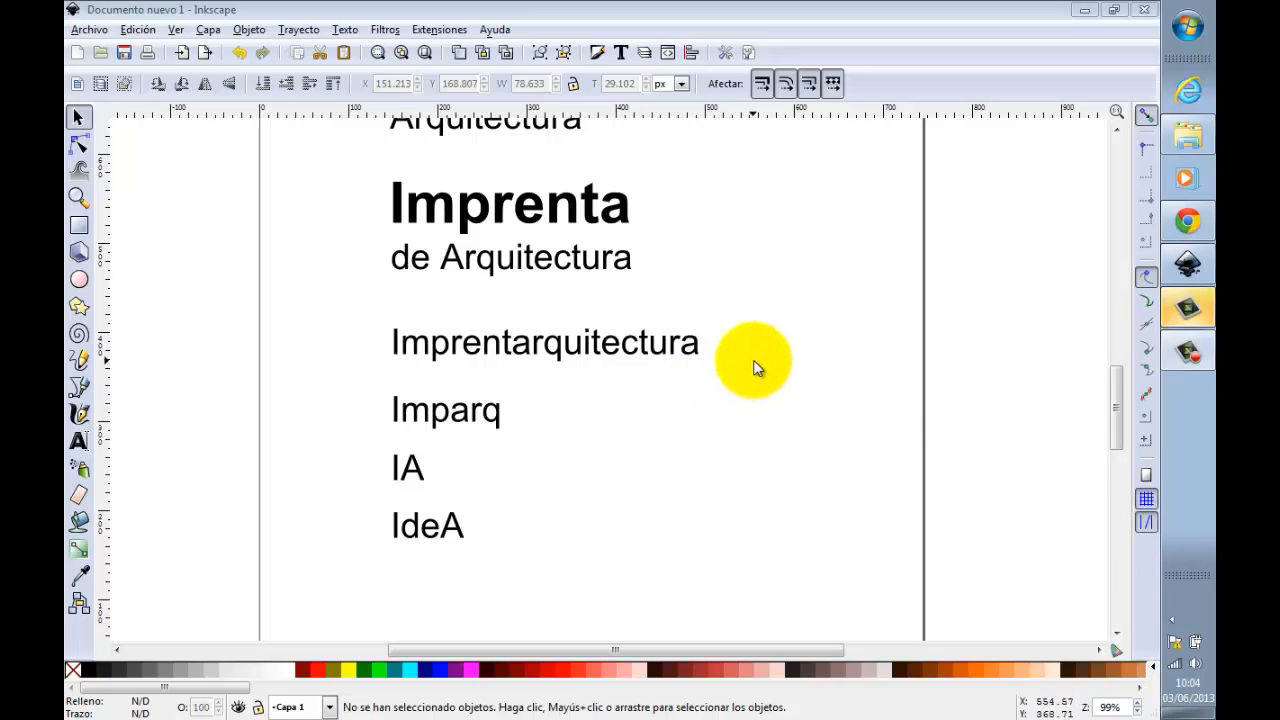
Step: Duplicate "IdeA" and place the copy outside the page, to the right of its upper edge
{"action": "scroll", "coordinate": [1094, 366], "scroll_direction": "up", "scroll_amount": 6}
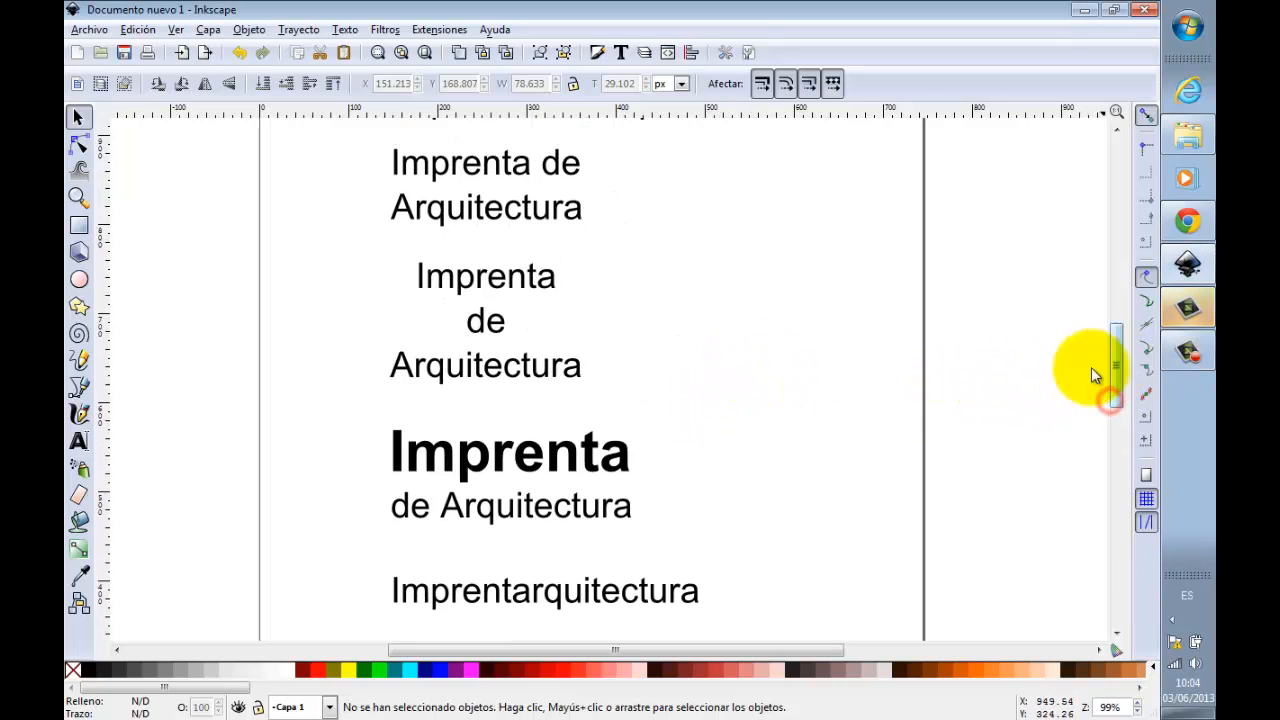
{"action": "scroll", "coordinate": [757, 409], "scroll_direction": "down", "scroll_amount": 2}
{"action": "scroll", "coordinate": [757, 409], "scroll_direction": "down", "scroll_amount": 2, "text": "ctrl"}
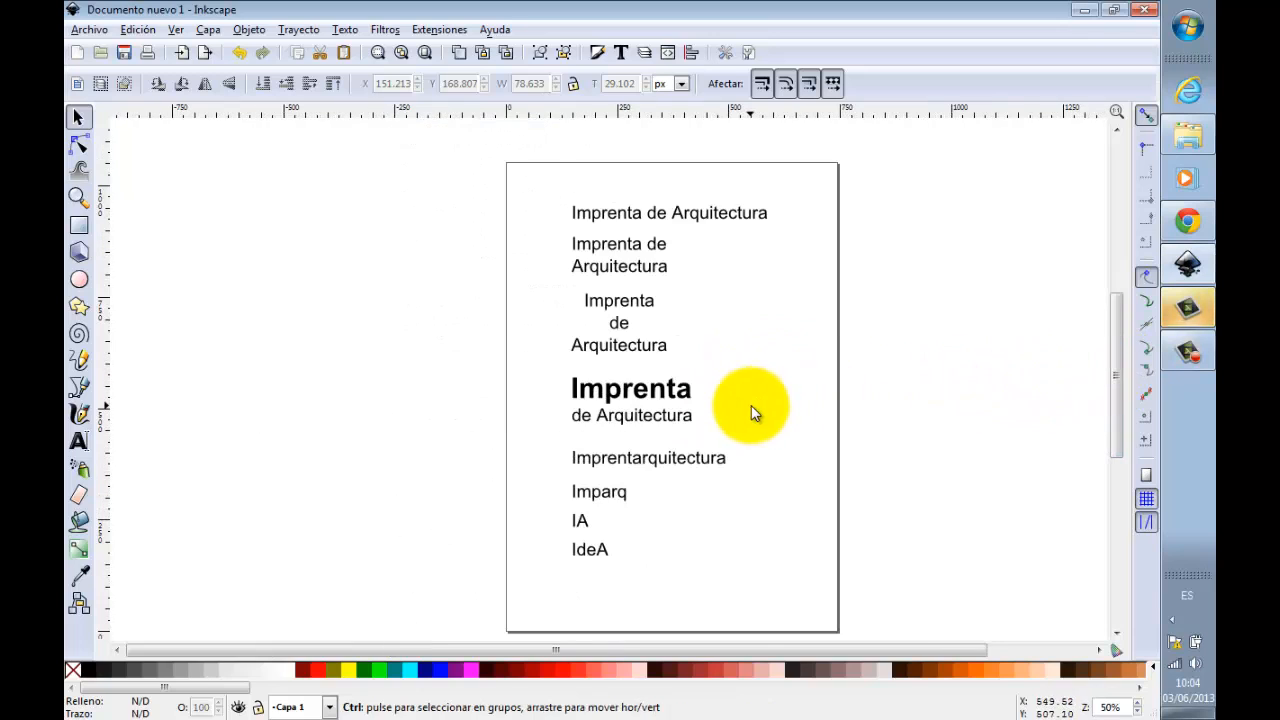
{"action": "left_click", "coordinate": [602, 555]}
{"action": "key", "text": "ctrl+d"}
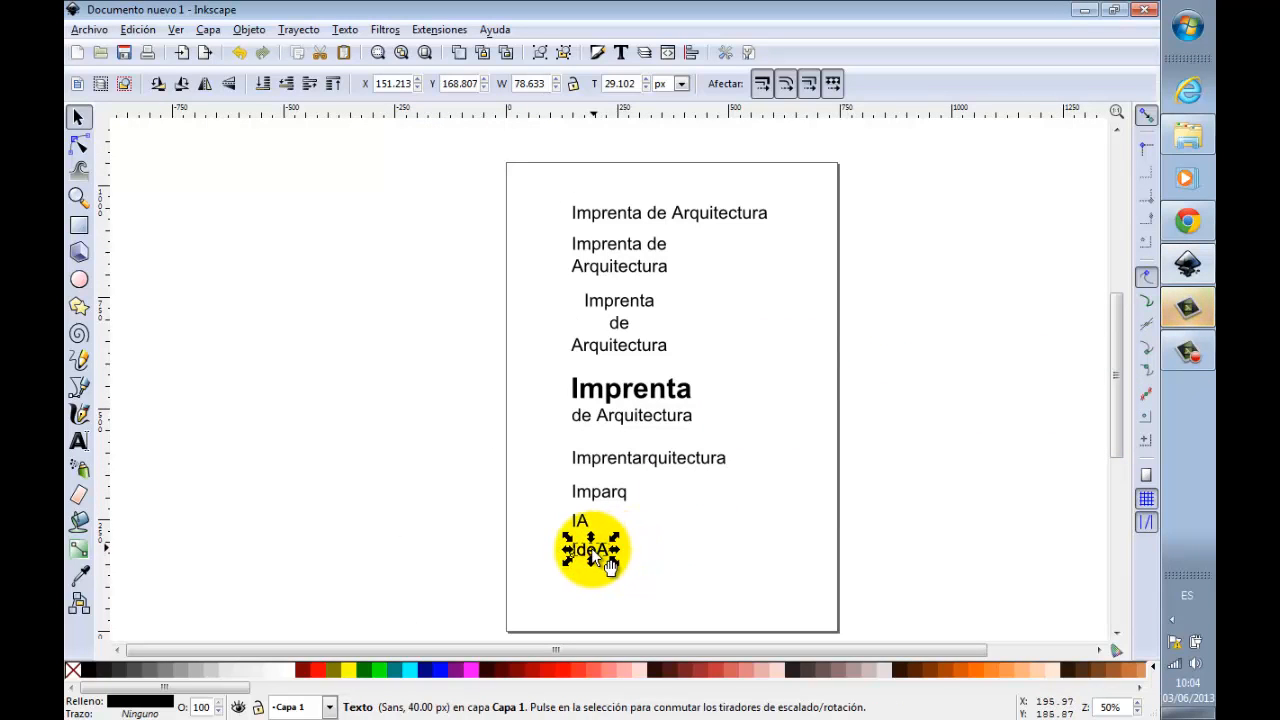
{"action": "left_click_drag", "start_coordinate": [603, 553], "coordinate": [942, 201]}
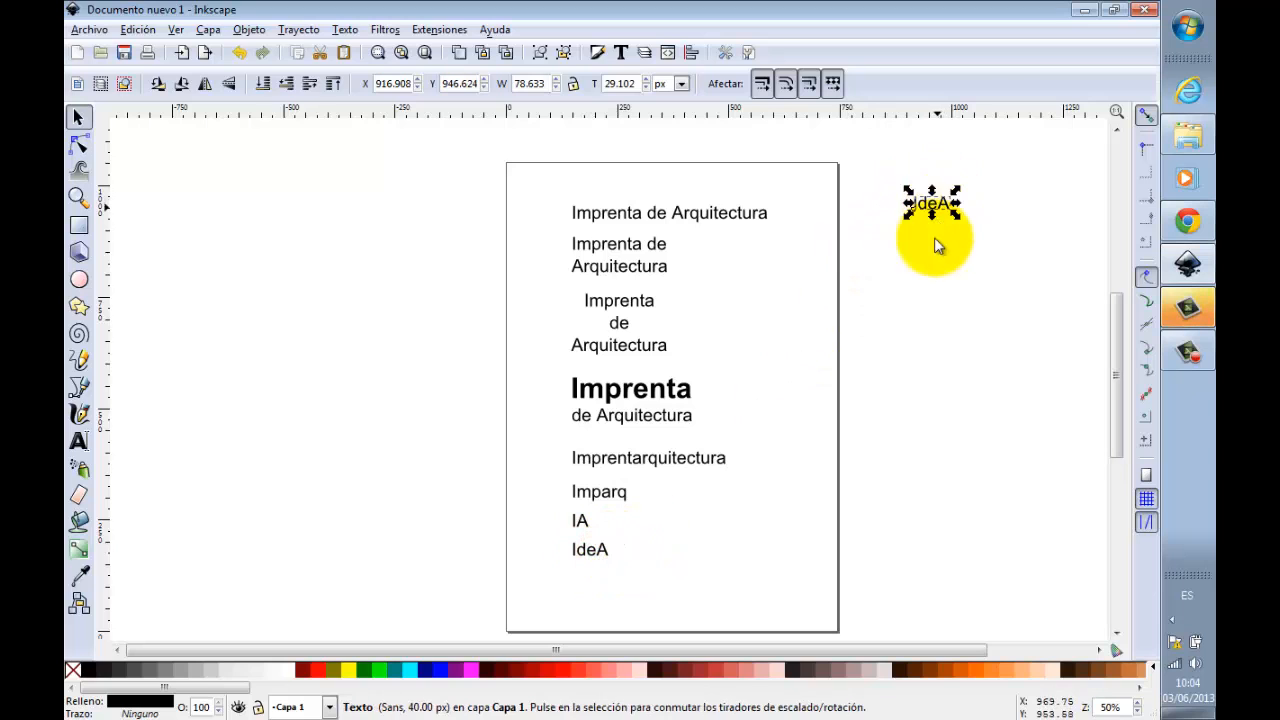
Step: Shift the "IdeA" copy outside the page slightly farther right, to an X position of about 938 px
{"action": "left_click_drag", "start_coordinate": [849, 650], "coordinate": [961, 646]}
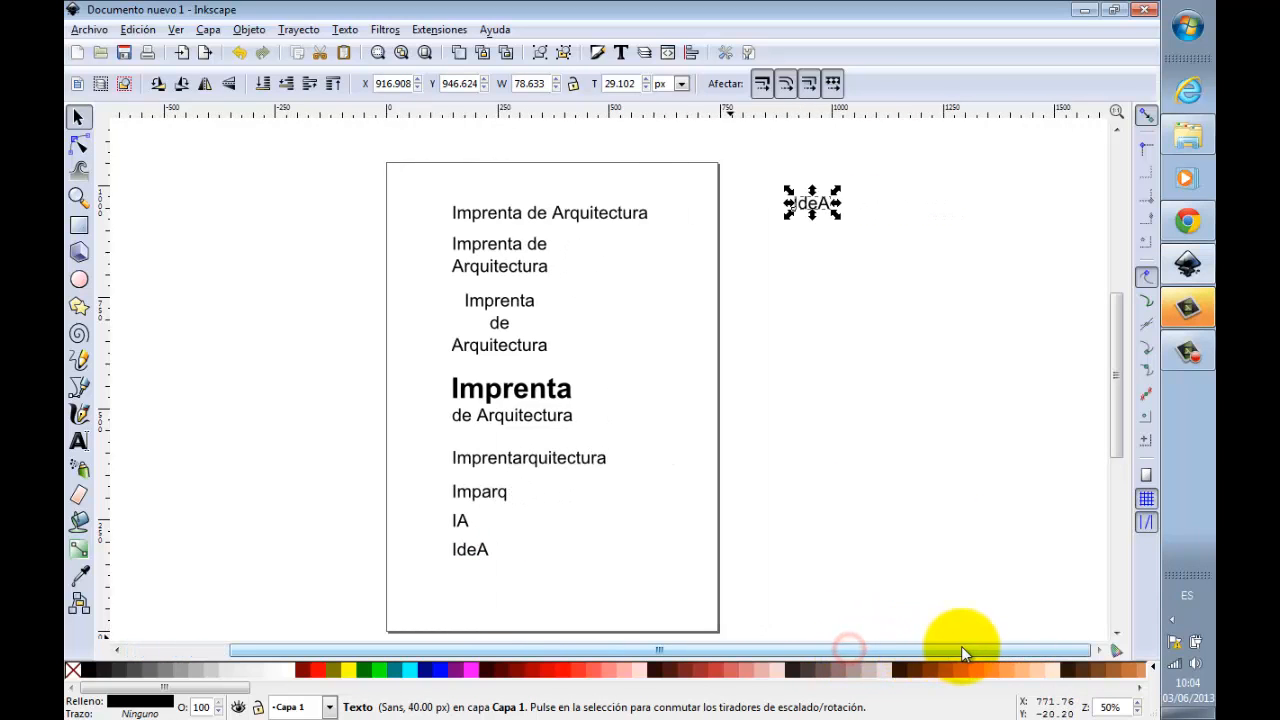
{"action": "left_click", "coordinate": [79, 197]}
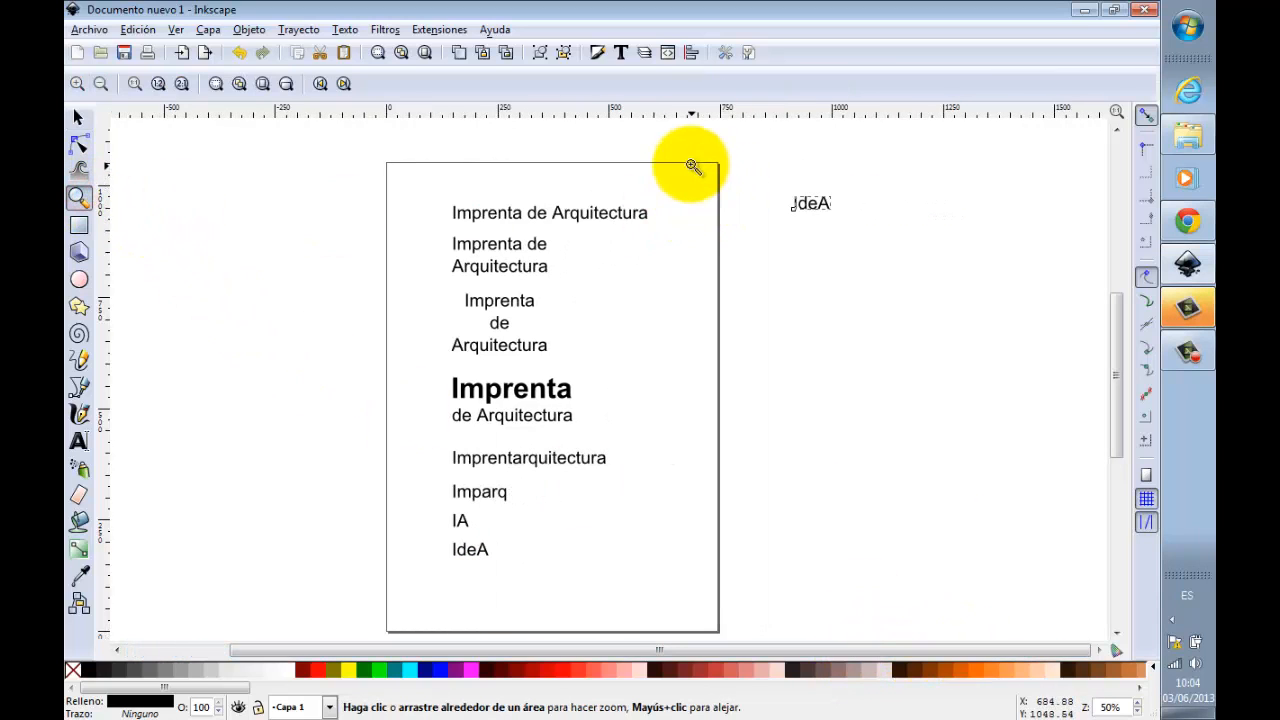
{"action": "left_click_drag", "start_coordinate": [690, 163], "coordinate": [954, 383]}
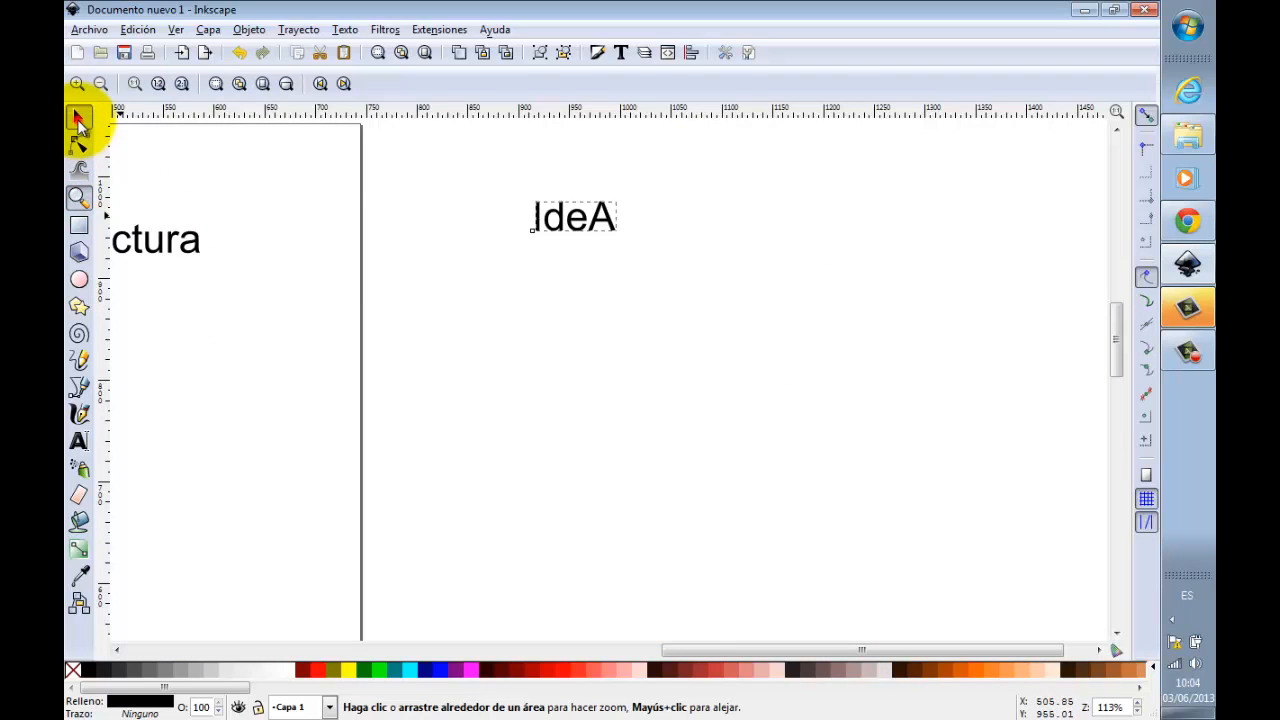
{"action": "left_click", "coordinate": [79, 117]}
{"action": "left_click_drag", "start_coordinate": [620, 234], "coordinate": [638, 232]}
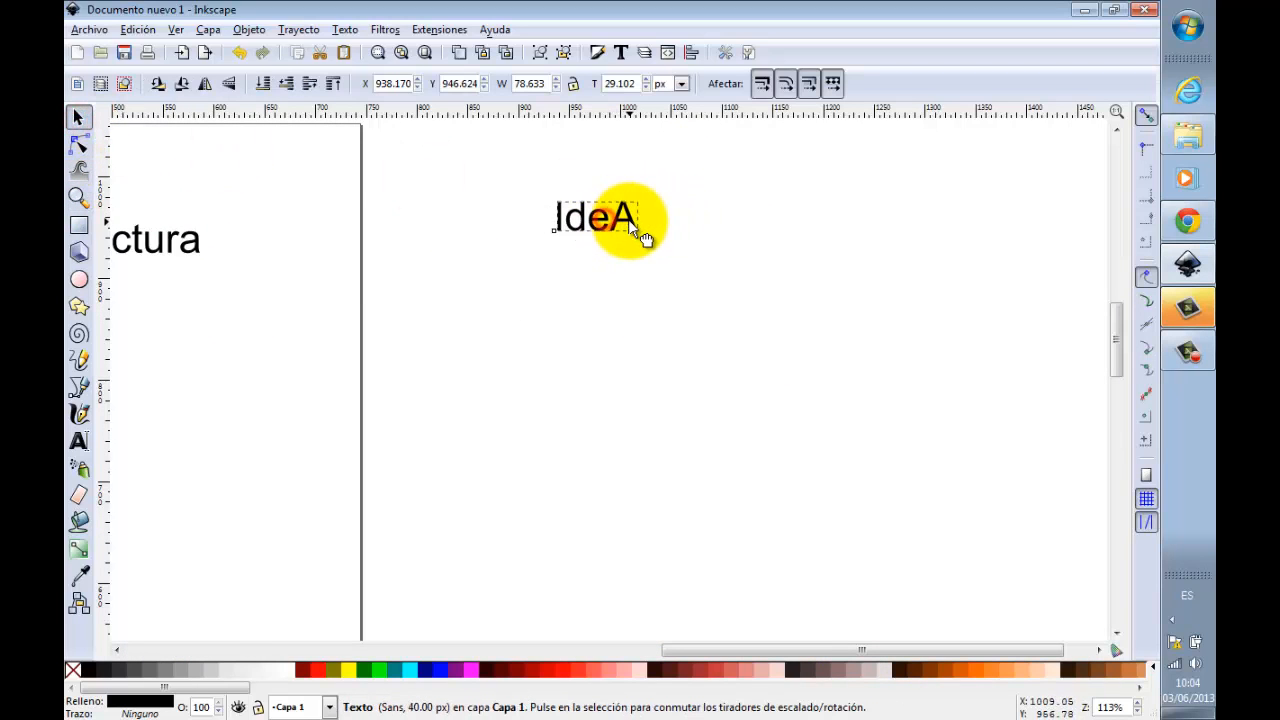
{"action": "left_click", "coordinate": [716, 232]}
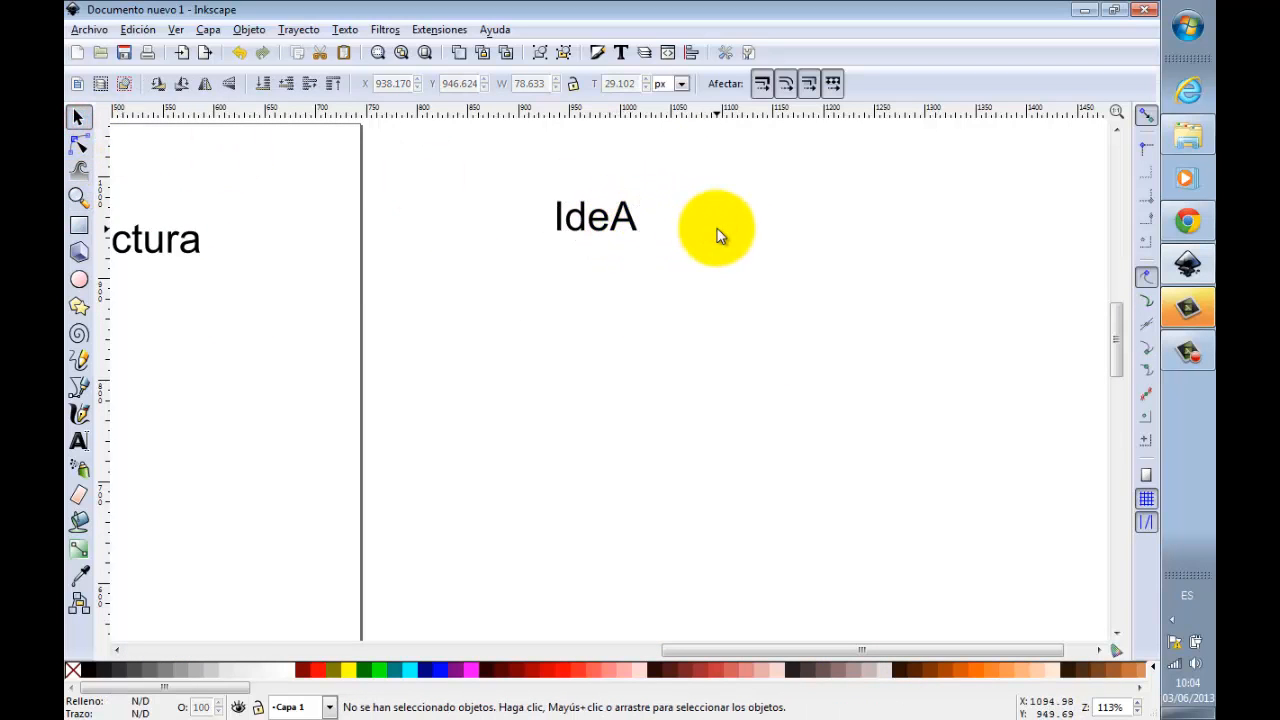
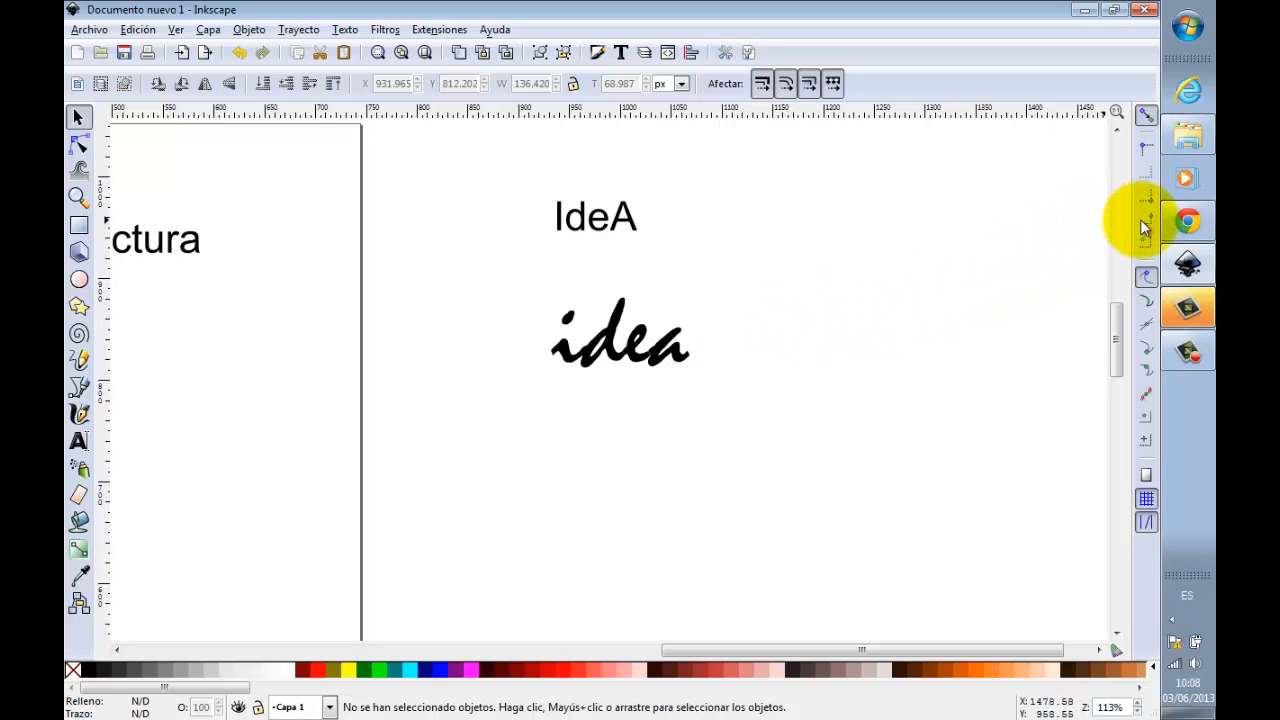
Step: Switch to Chrome and search Openclipart for "idea"
{"action": "left_click", "coordinate": [1187, 224]}
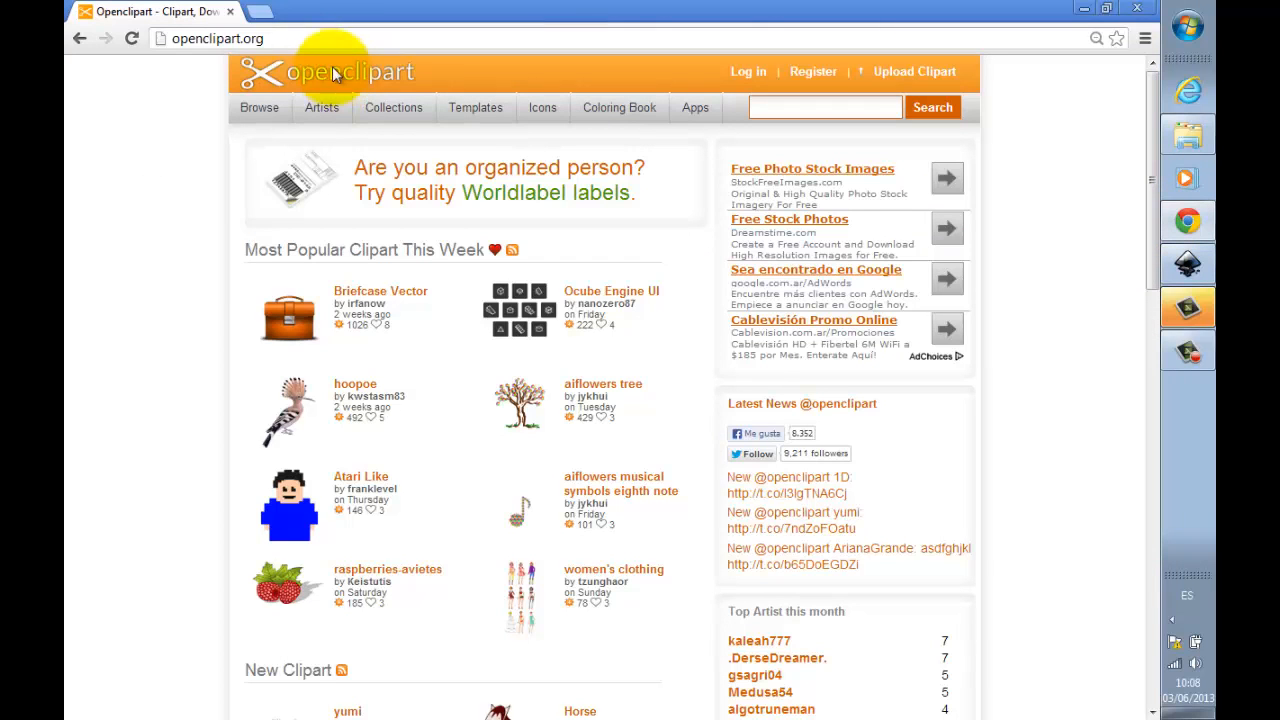
{"action": "left_click", "coordinate": [311, 40]}
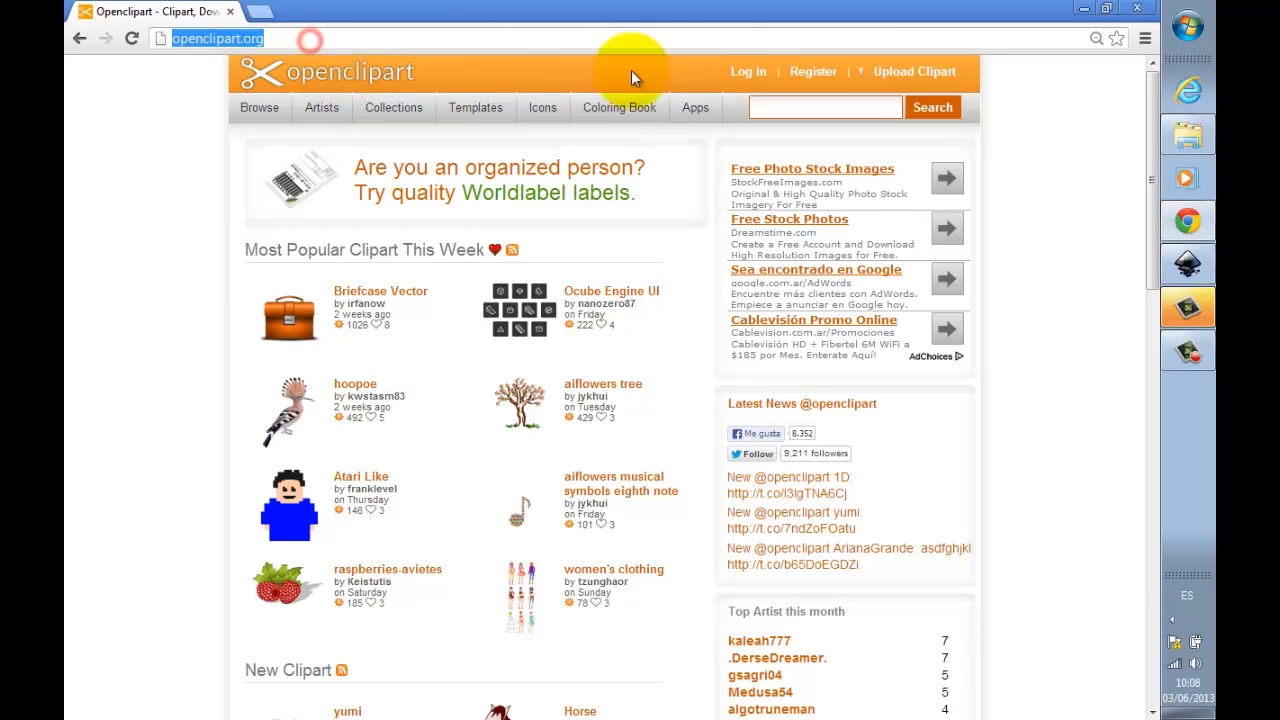
{"action": "left_click", "coordinate": [772, 108]}
{"action": "left_click", "coordinate": [772, 108]}
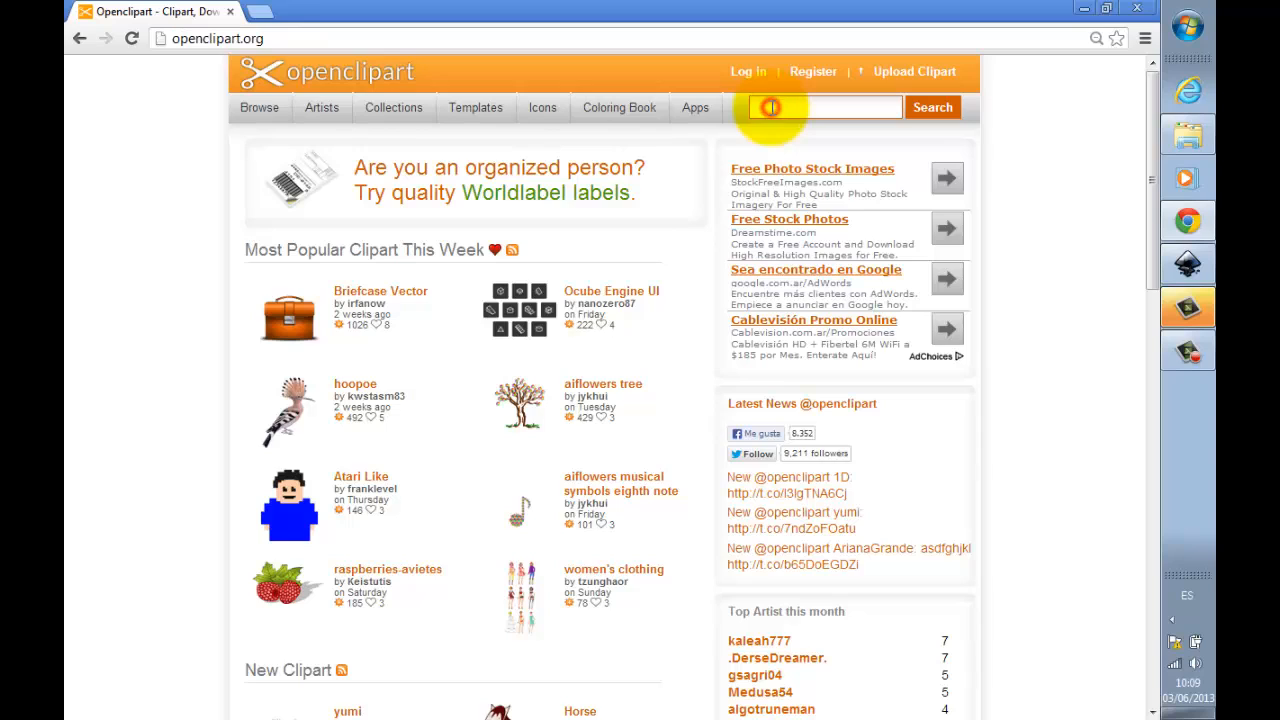
{"action": "left_click", "coordinate": [772, 108]}
{"action": "left_click", "coordinate": [772, 108]}
{"action": "type", "text": "idea"}
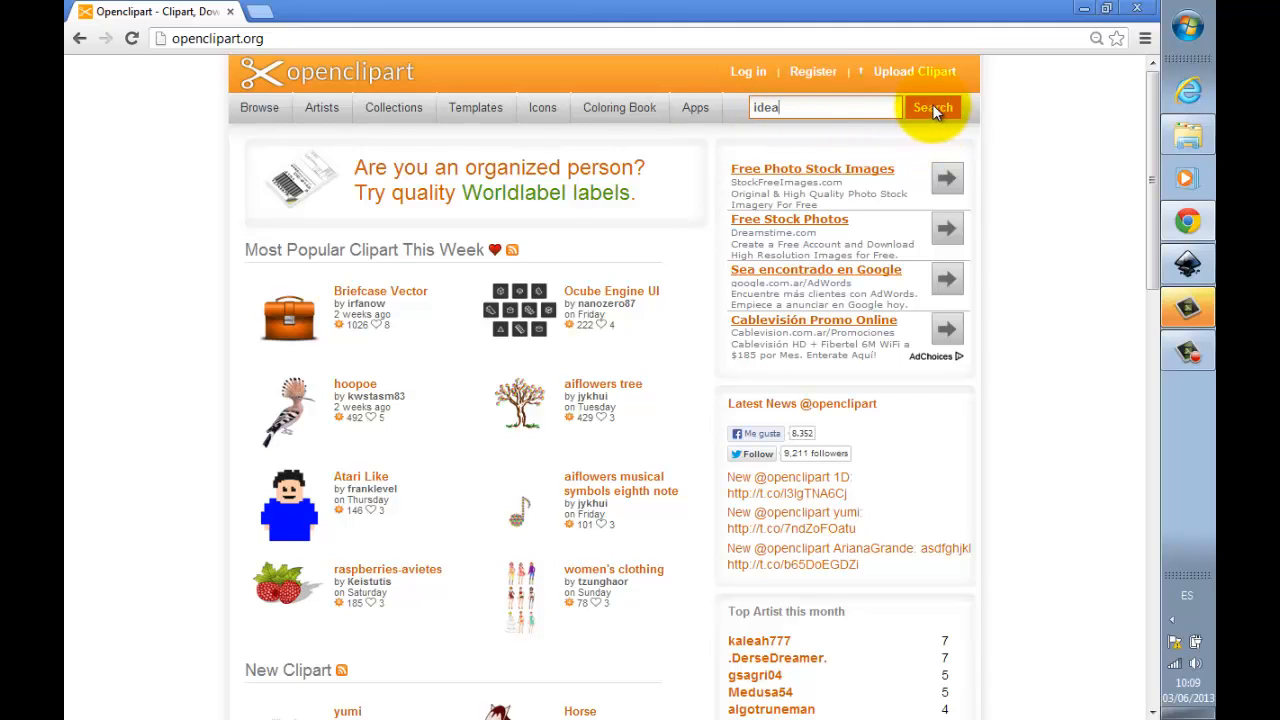
{"action": "left_click", "coordinate": [932, 107]}
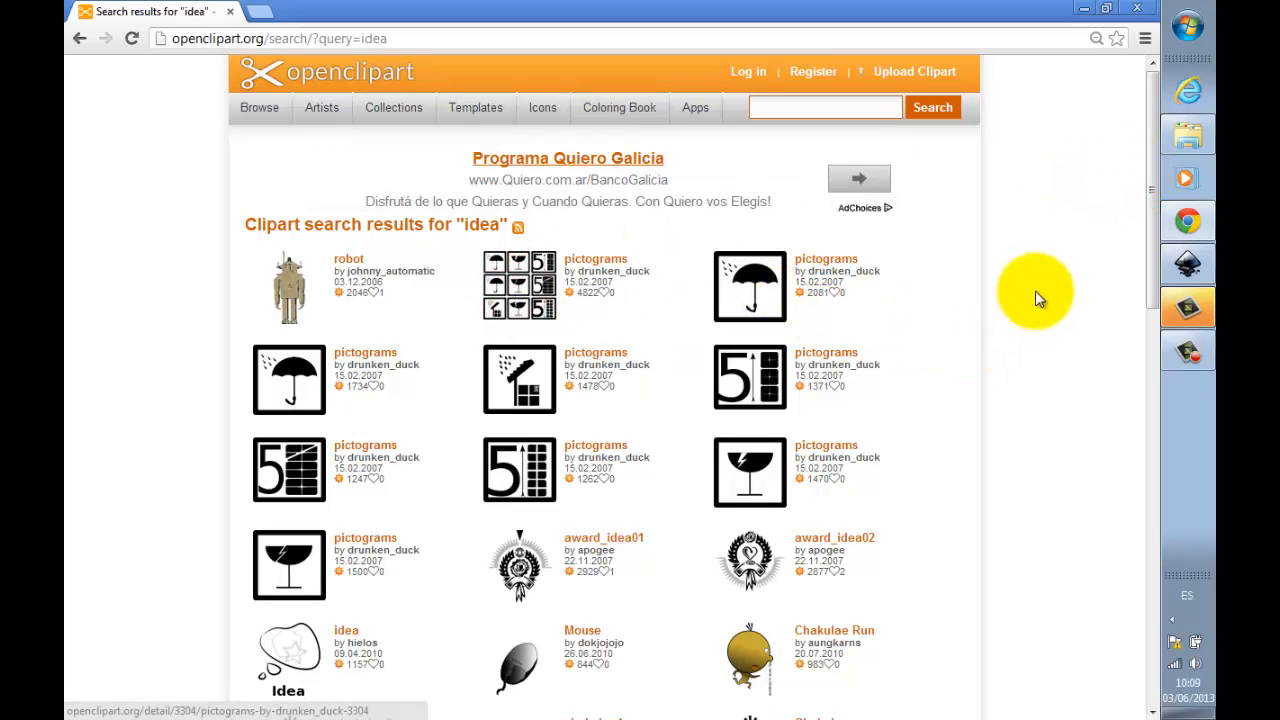
Step: Find the grey circular lightbulb "Idea Icon" in the search results and open its full SVG image
{"action": "left_click_drag", "start_coordinate": [1150, 222], "coordinate": [1148, 380]}
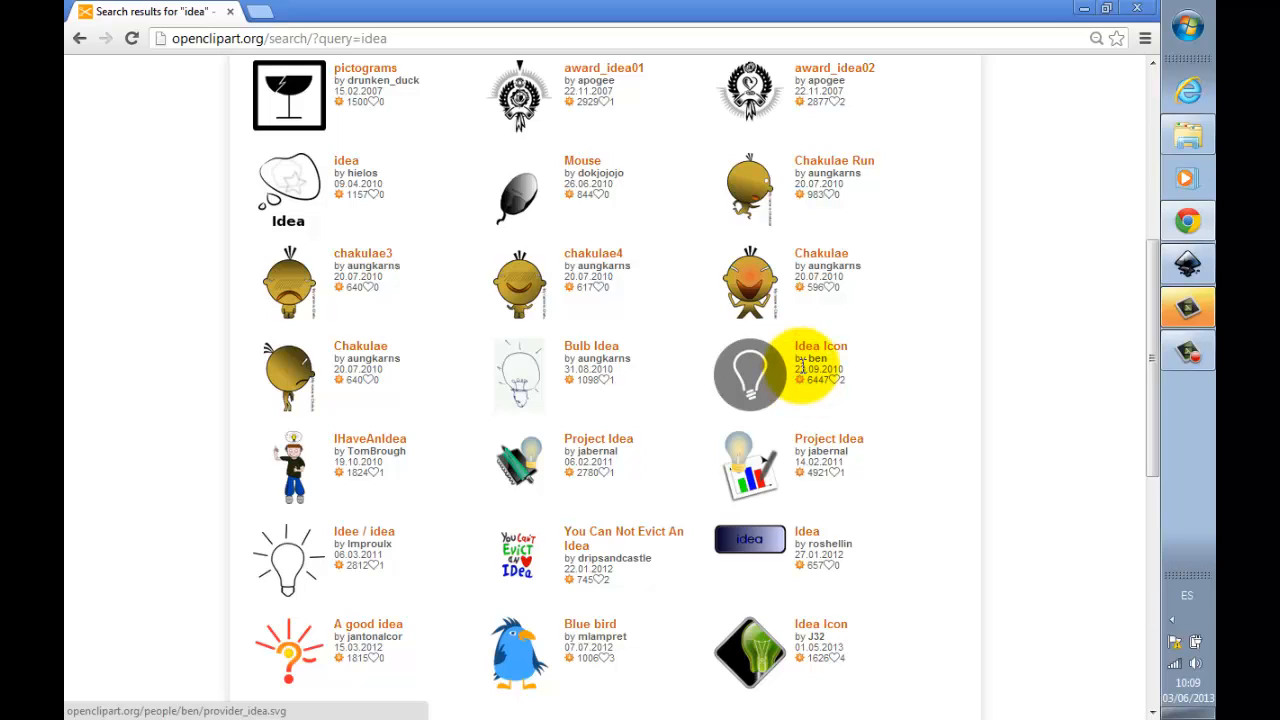
{"action": "left_click", "coordinate": [760, 385]}
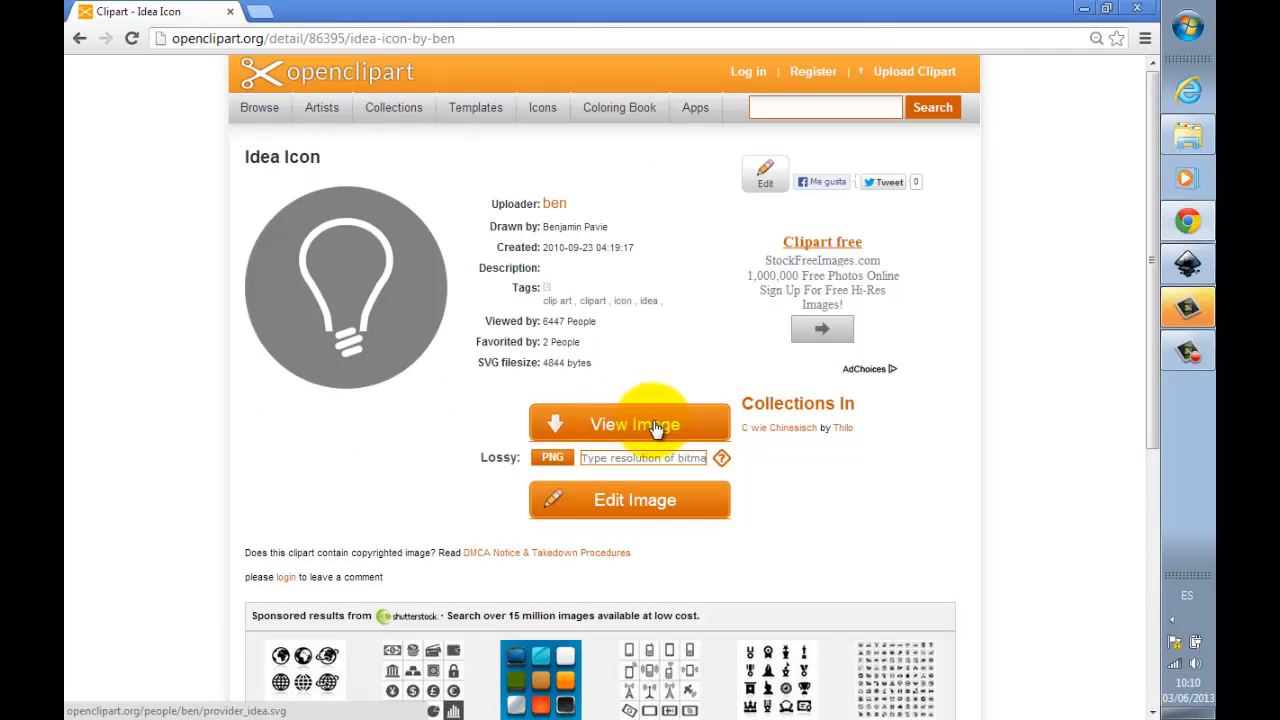
{"action": "left_click", "coordinate": [655, 427]}
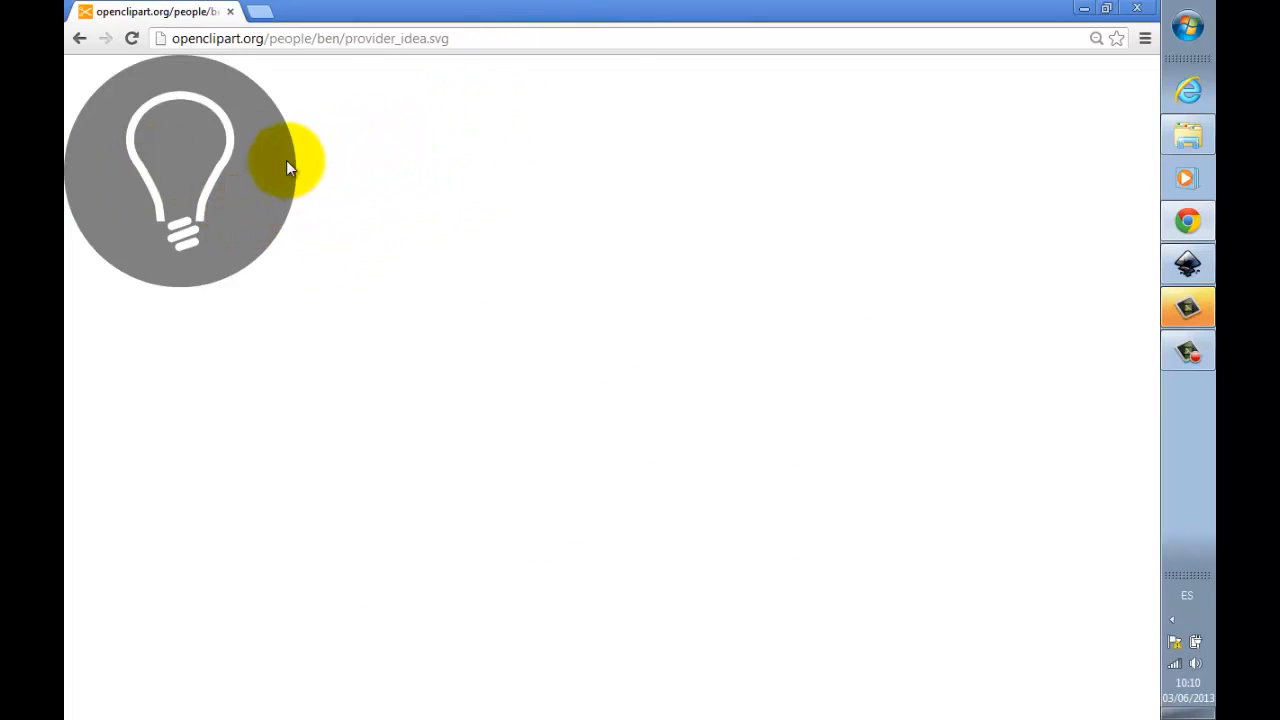
Step: Save the SVG image as "provider_idea" in the I2 folder on the desktop, replacing the existing file
{"action": "right_click", "coordinate": [222, 145]}
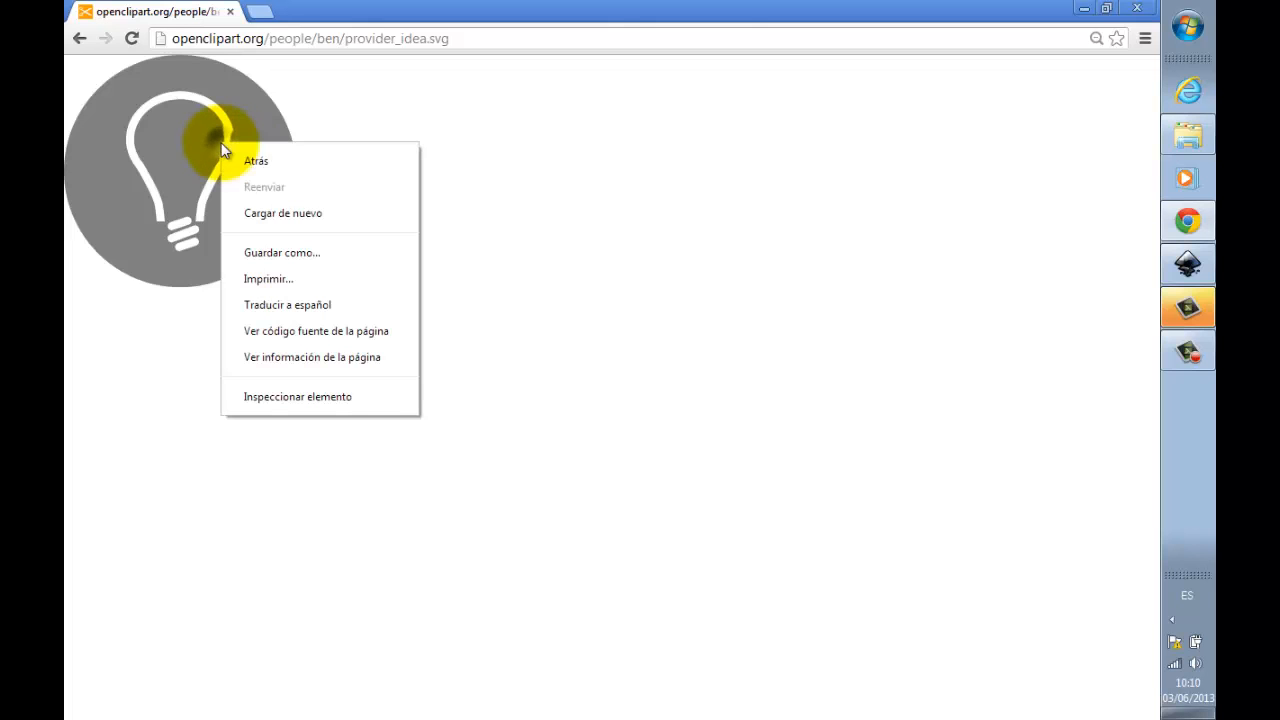
{"action": "left_click", "coordinate": [300, 252]}
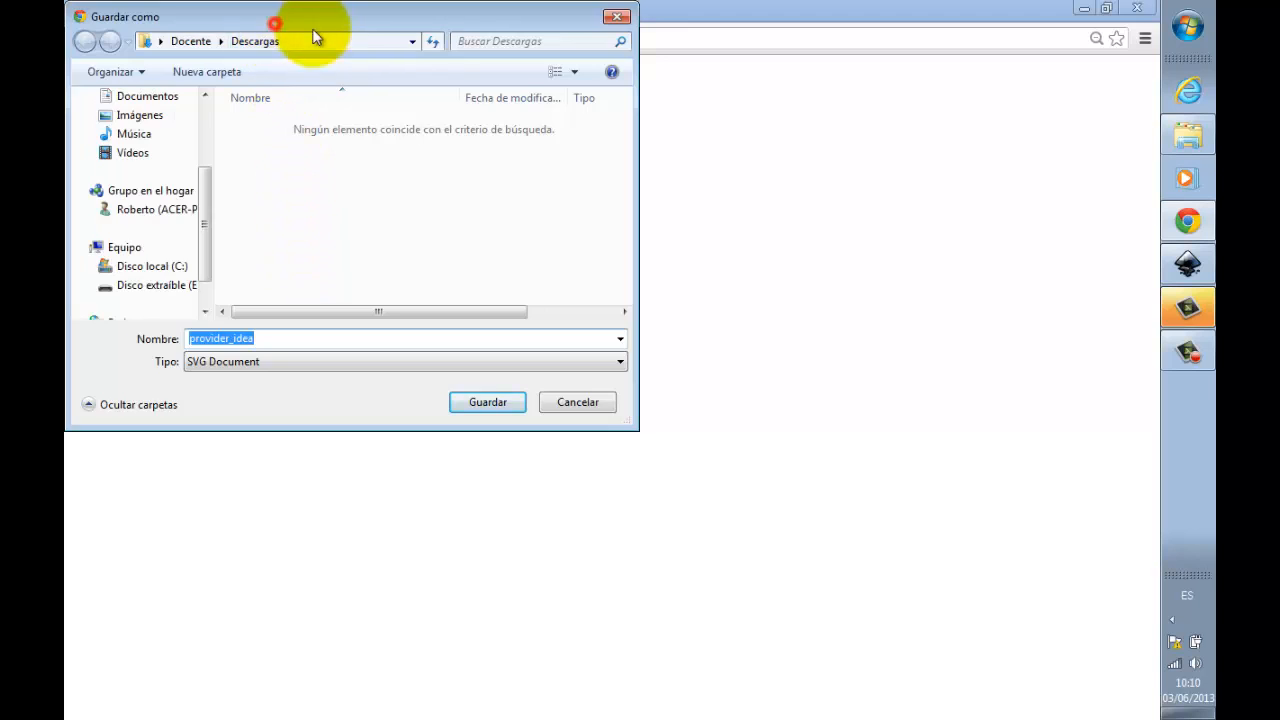
{"action": "scroll", "coordinate": [376, 236], "scroll_direction": "up", "scroll_amount": 2}
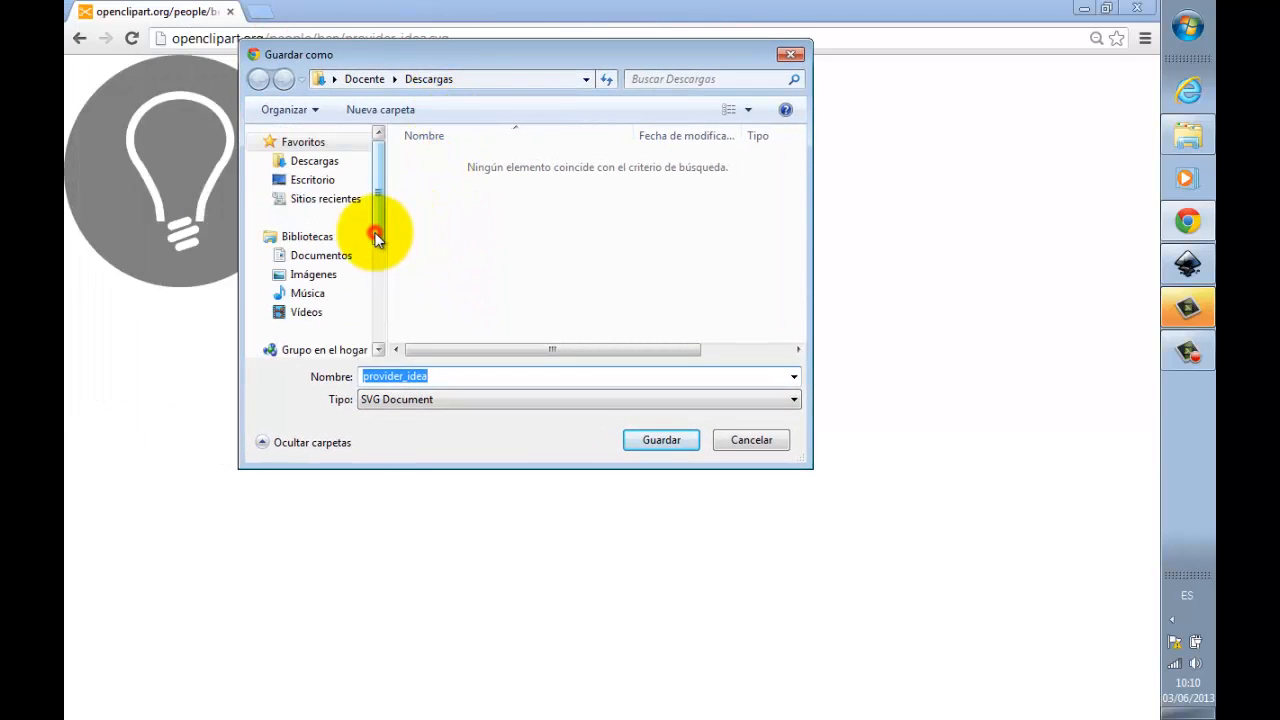
{"action": "left_click", "coordinate": [314, 181]}
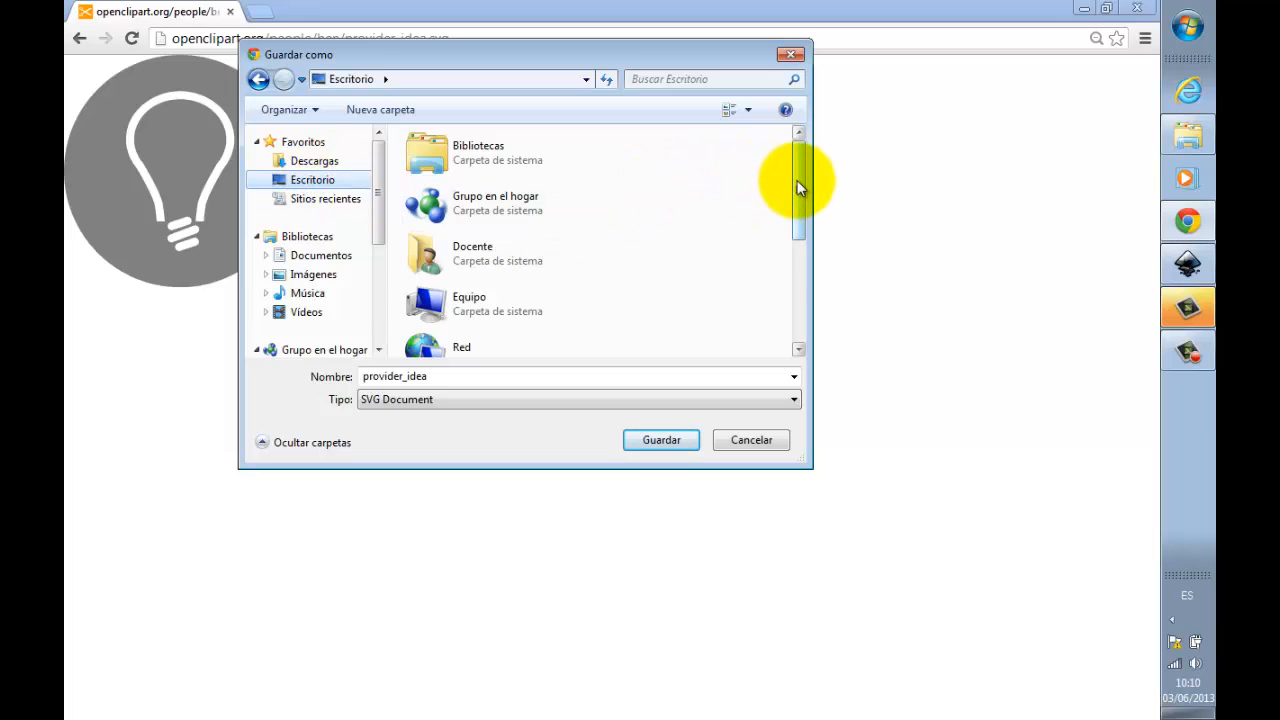
{"action": "left_click_drag", "start_coordinate": [797, 180], "coordinate": [800, 318]}
{"action": "double_click", "coordinate": [487, 291]}
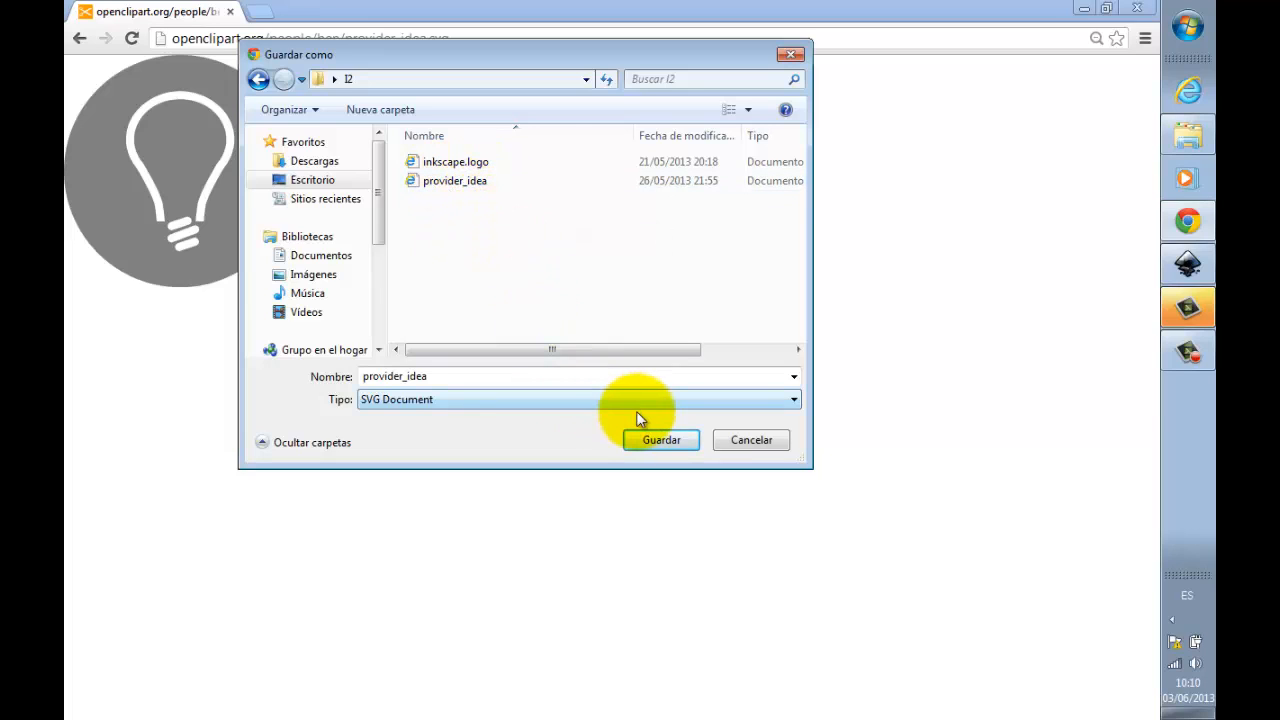
{"action": "left_click", "coordinate": [686, 444]}
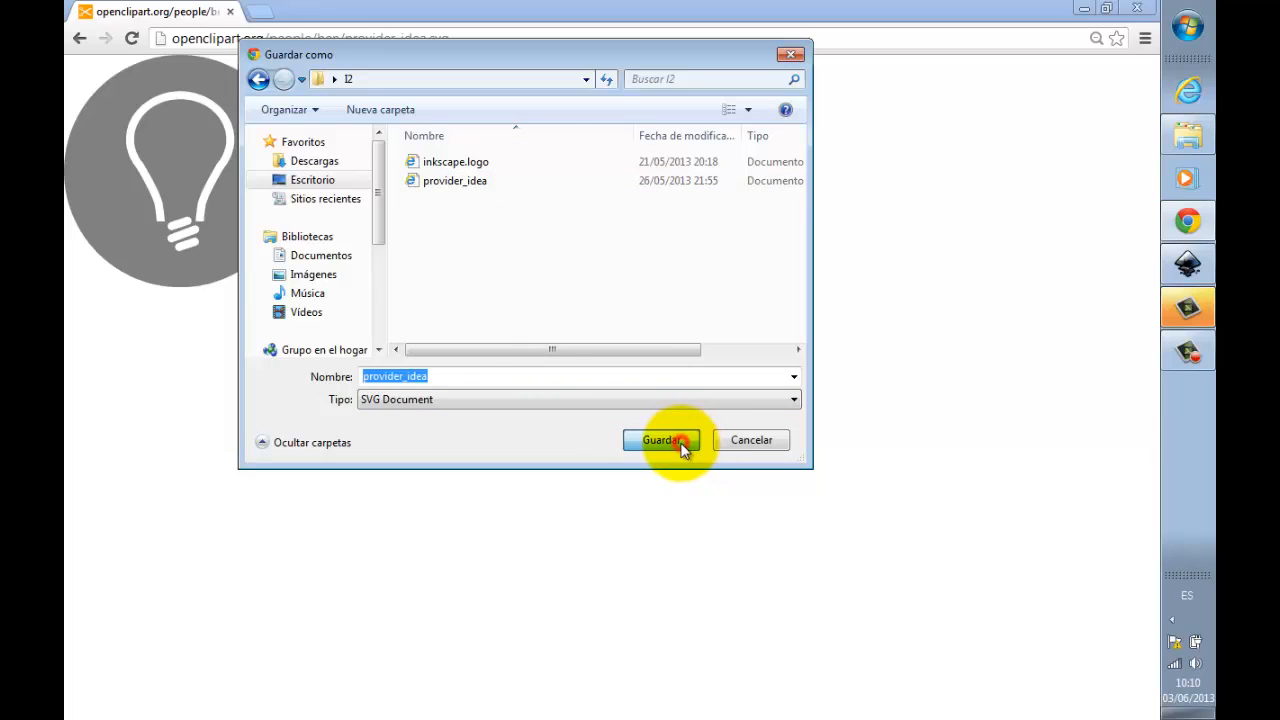
{"action": "left_click", "coordinate": [664, 376]}
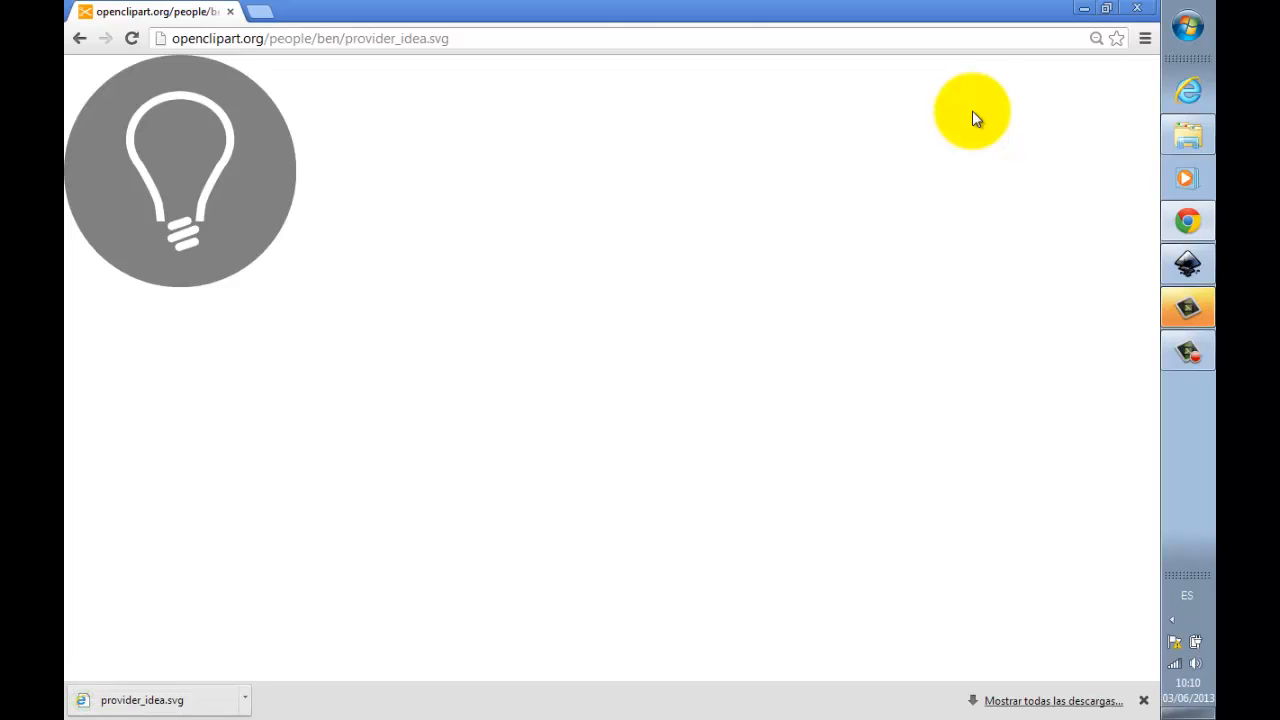
Step: Switch to Inkscape and import "provider_idea" from the I2 folder on the desktop into the document
{"action": "left_click", "coordinate": [1196, 258]}
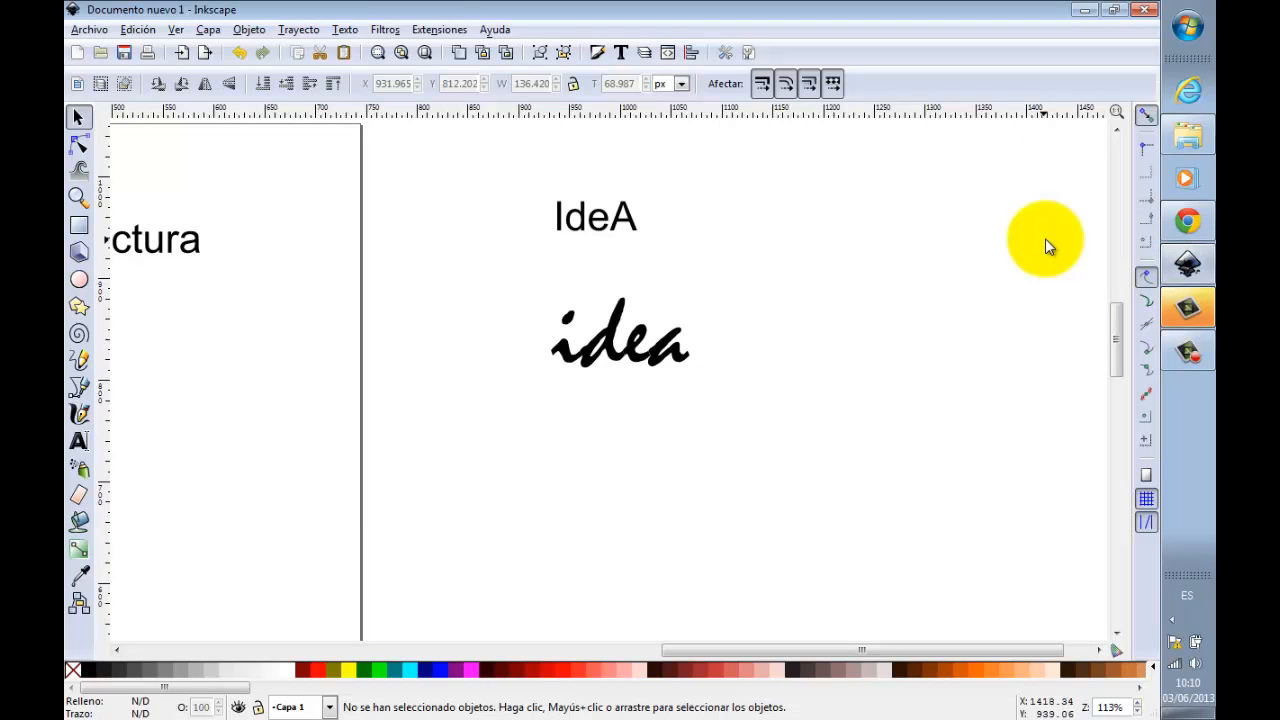
{"action": "left_click", "coordinate": [95, 31]}
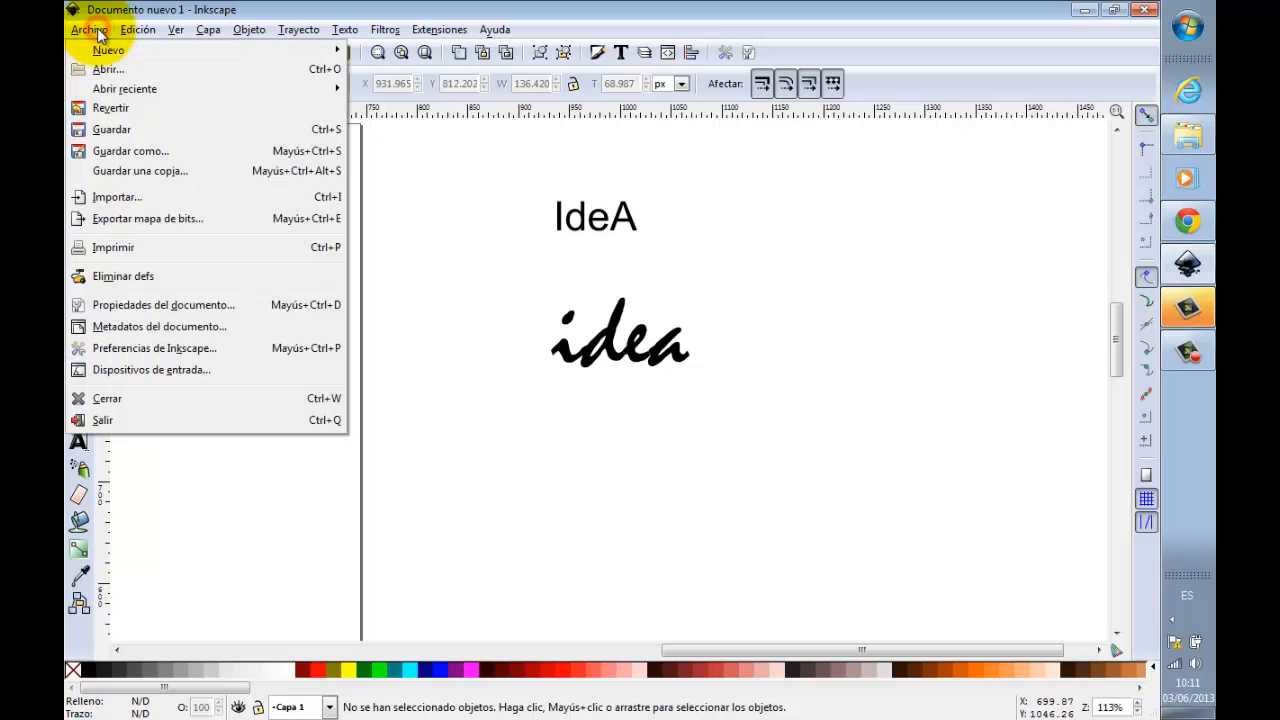
{"action": "left_click", "coordinate": [138, 195]}
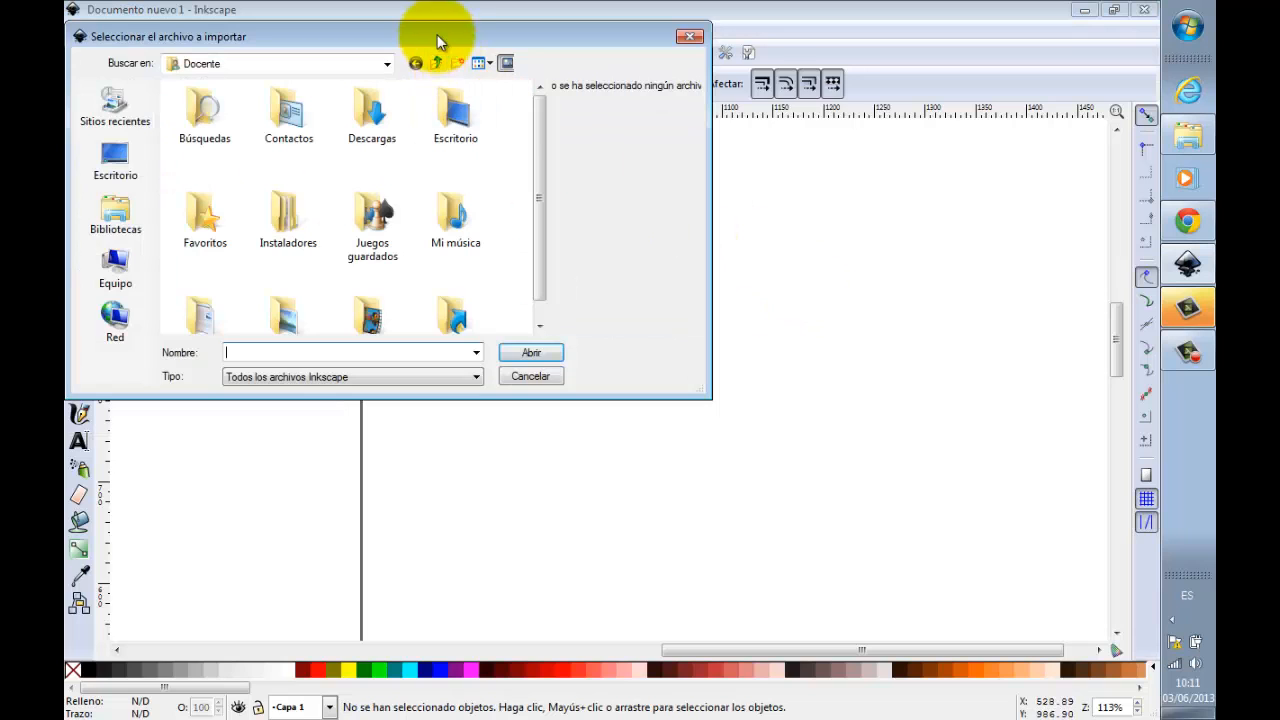
{"action": "left_click", "coordinate": [326, 228]}
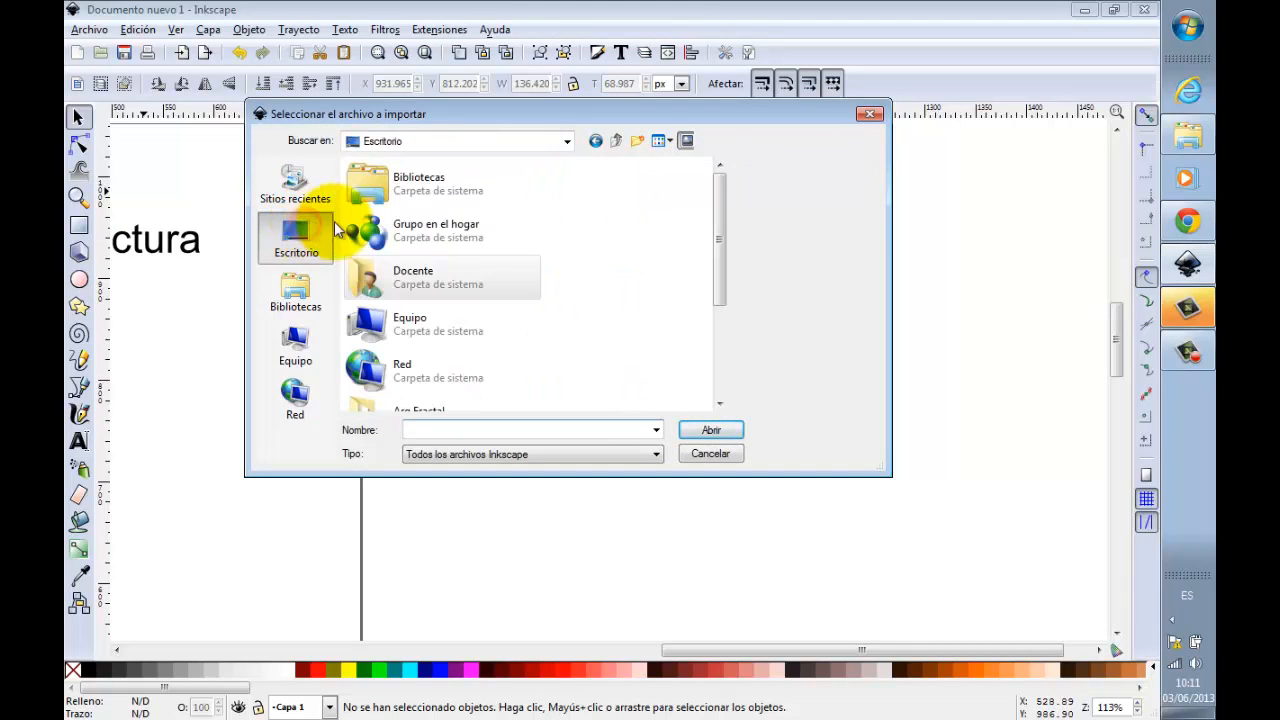
{"action": "left_click_drag", "start_coordinate": [717, 214], "coordinate": [715, 296]}
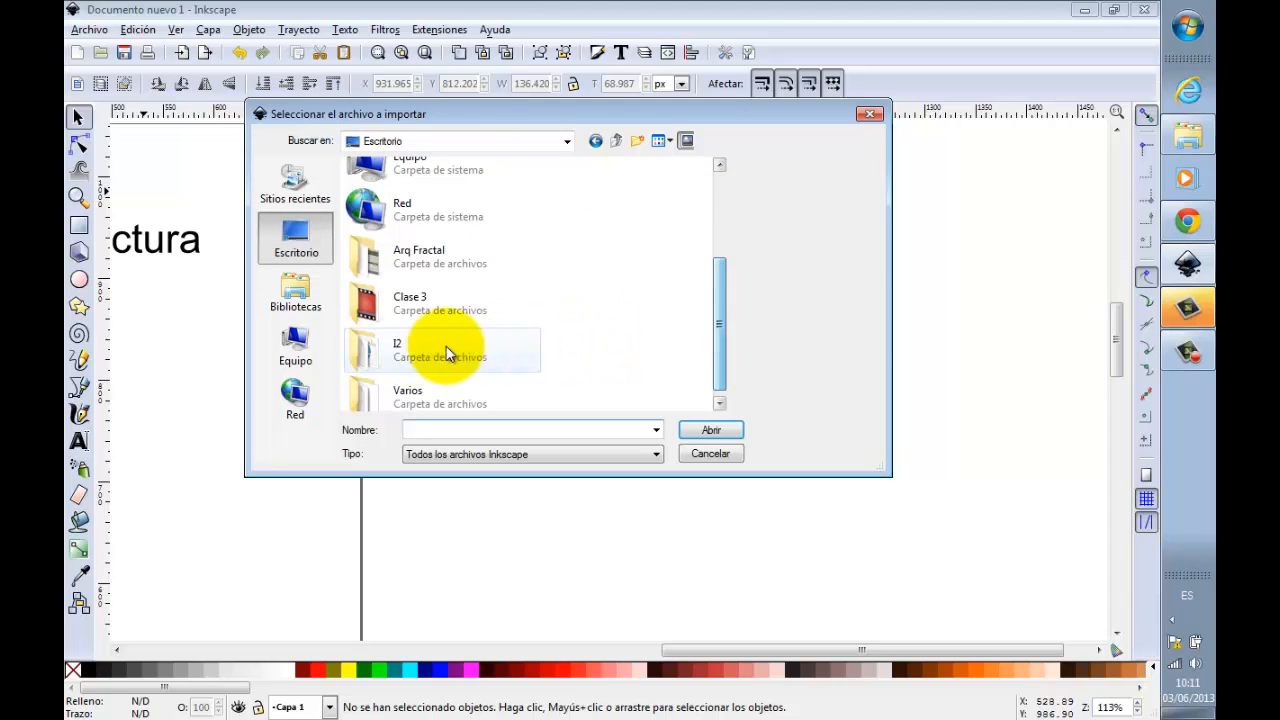
{"action": "double_click", "coordinate": [390, 350]}
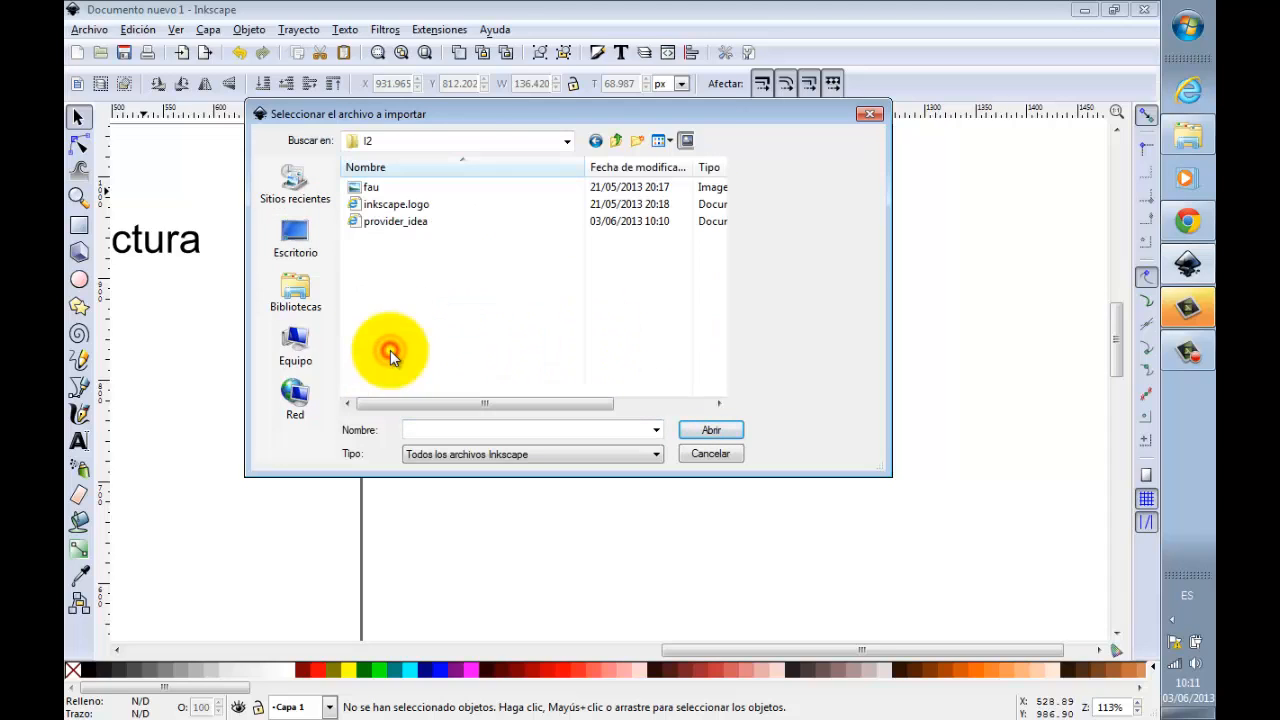
{"action": "left_click", "coordinate": [410, 222]}
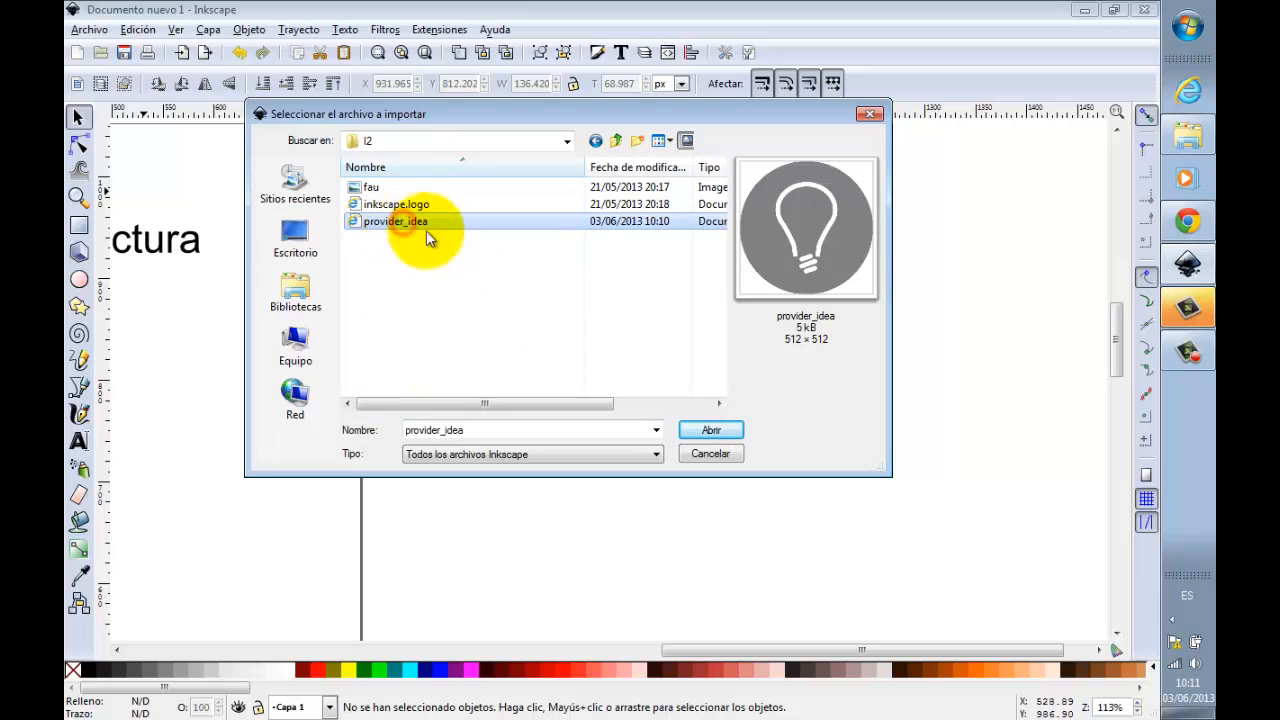
{"action": "left_click", "coordinate": [723, 430]}
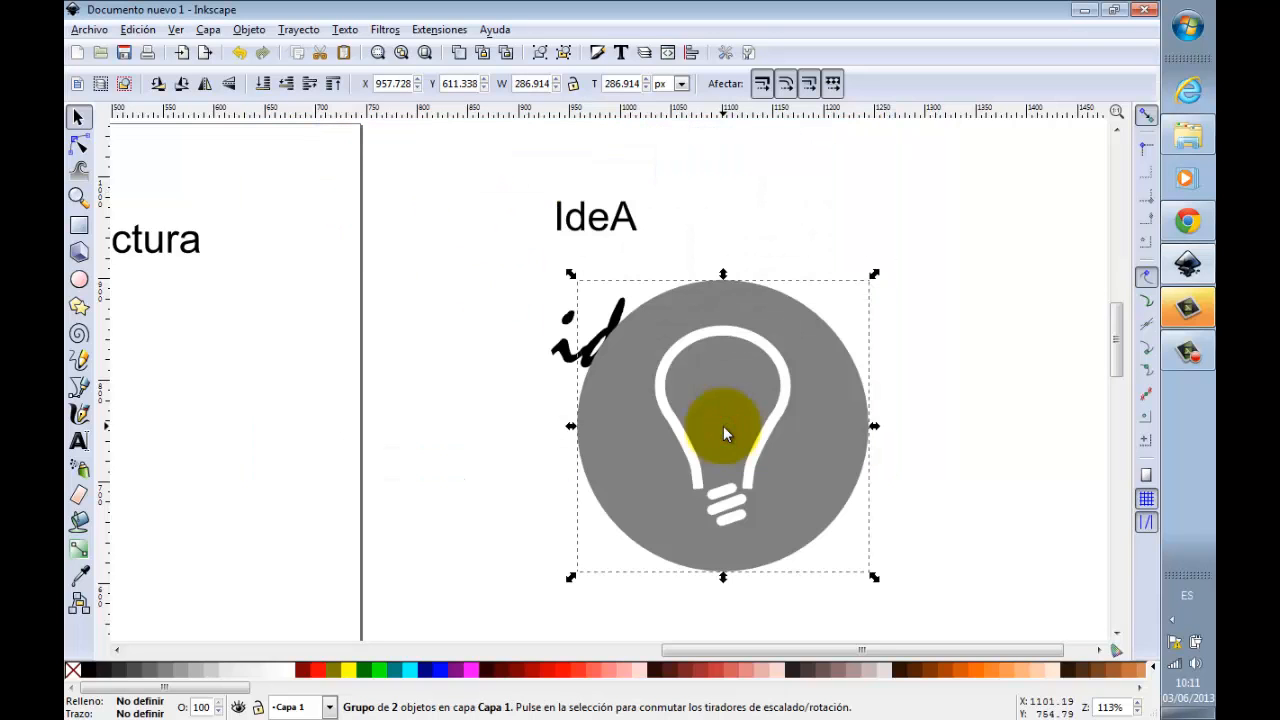
Step: Move the imported lightbulb icon to the right of the "idea" texts, at about X 1166, Y 702 px, and deselect it
{"action": "left_click_drag", "start_coordinate": [757, 415], "coordinate": [949, 398]}
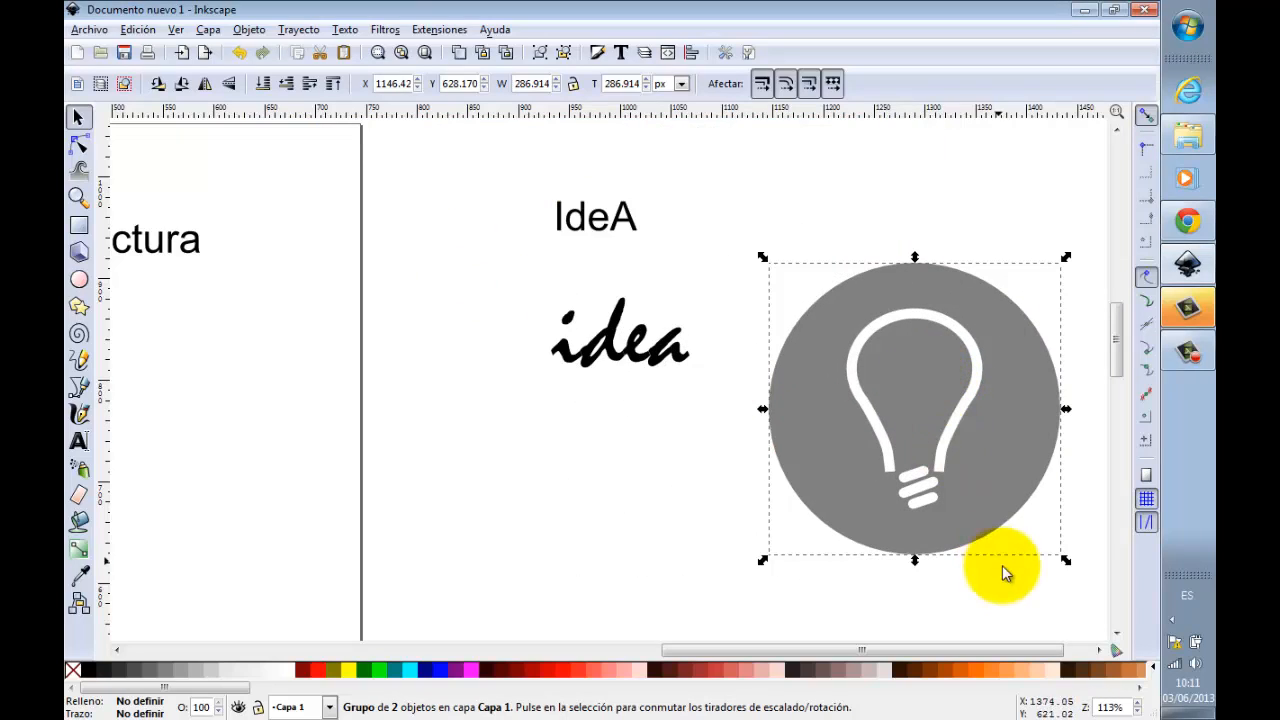
{"action": "left_click", "coordinate": [1099, 650]}
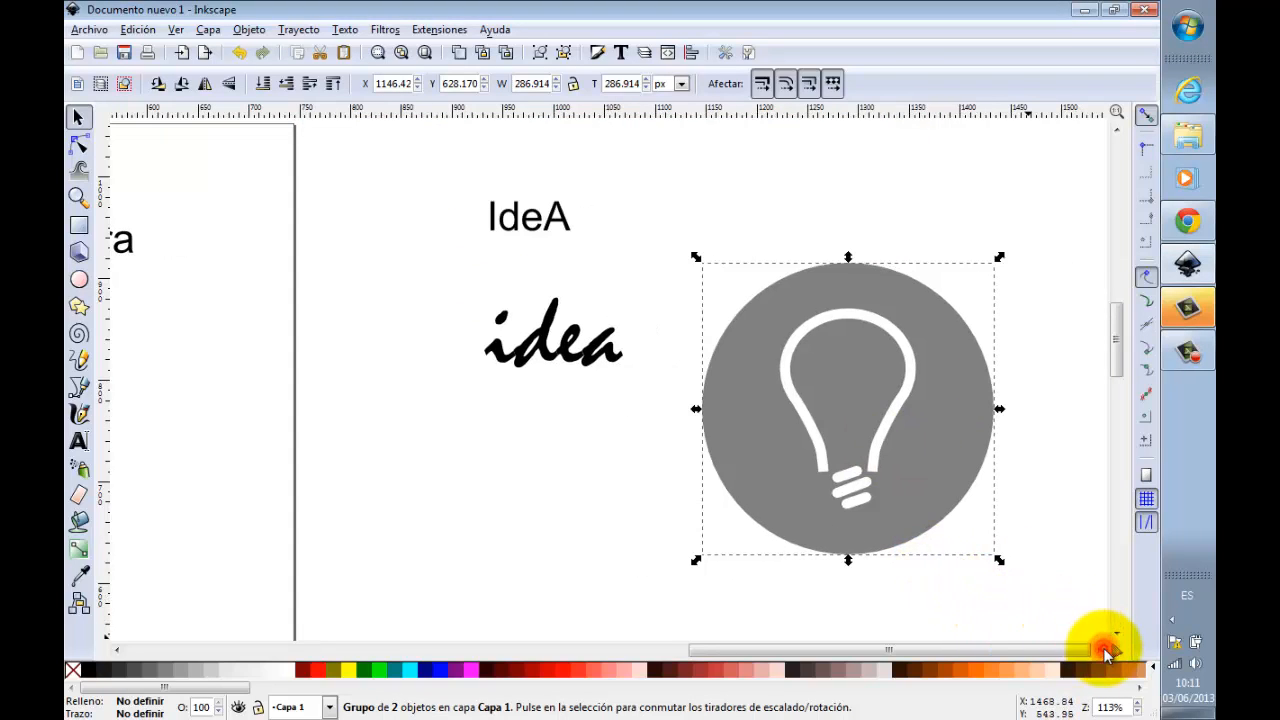
{"action": "left_click_drag", "start_coordinate": [872, 457], "coordinate": [891, 423]}
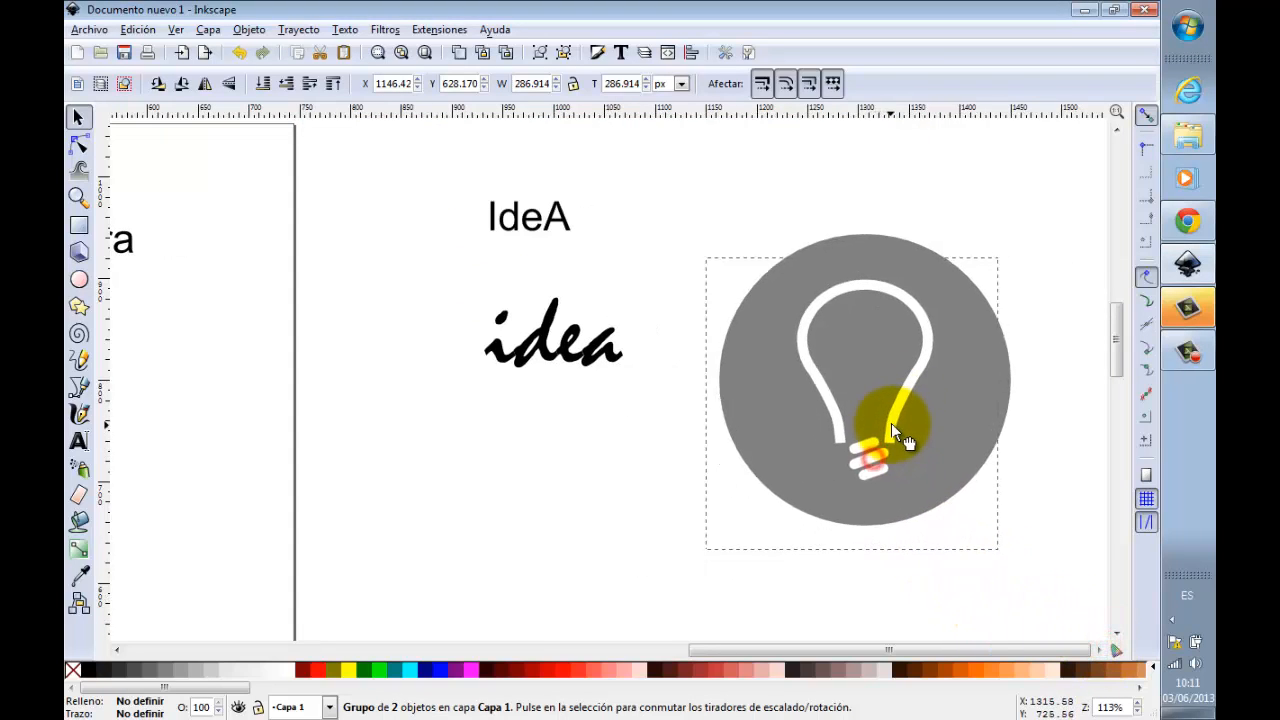
{"action": "left_click", "coordinate": [963, 192]}
{"action": "left_click", "coordinate": [944, 266]}
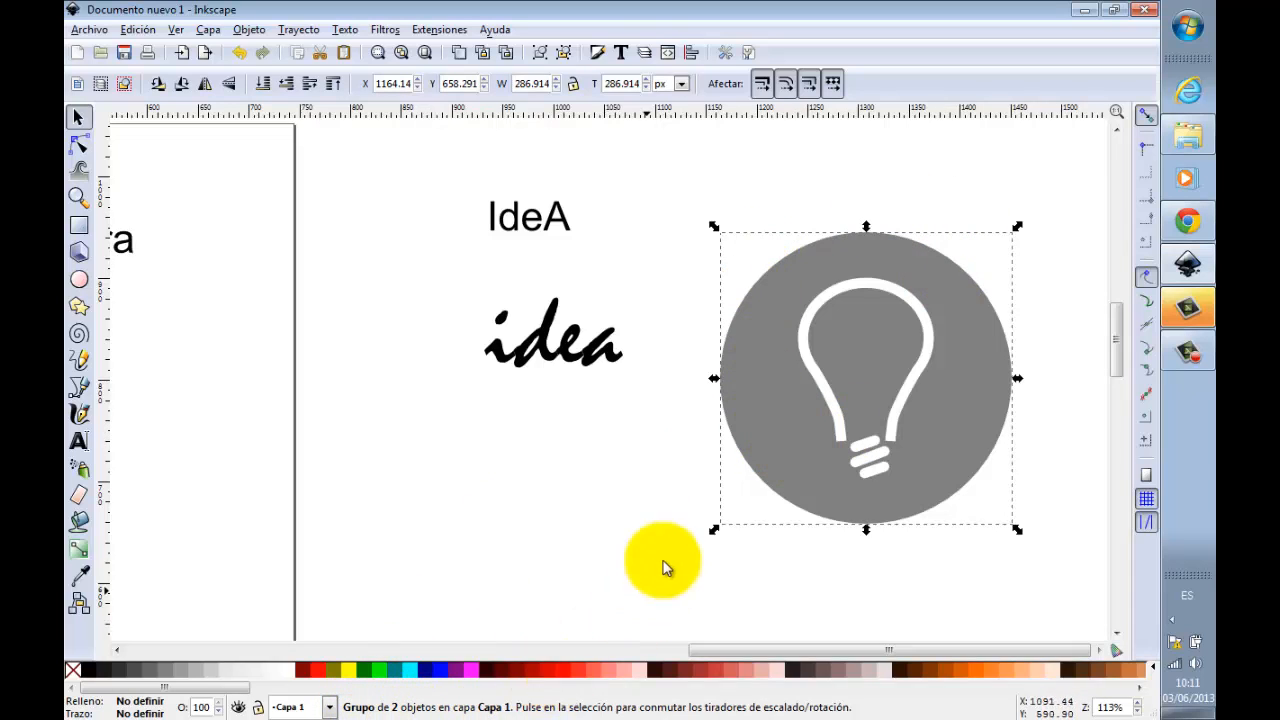
{"action": "left_click", "coordinate": [871, 178]}
{"action": "left_click_drag", "start_coordinate": [885, 343], "coordinate": [887, 294]}
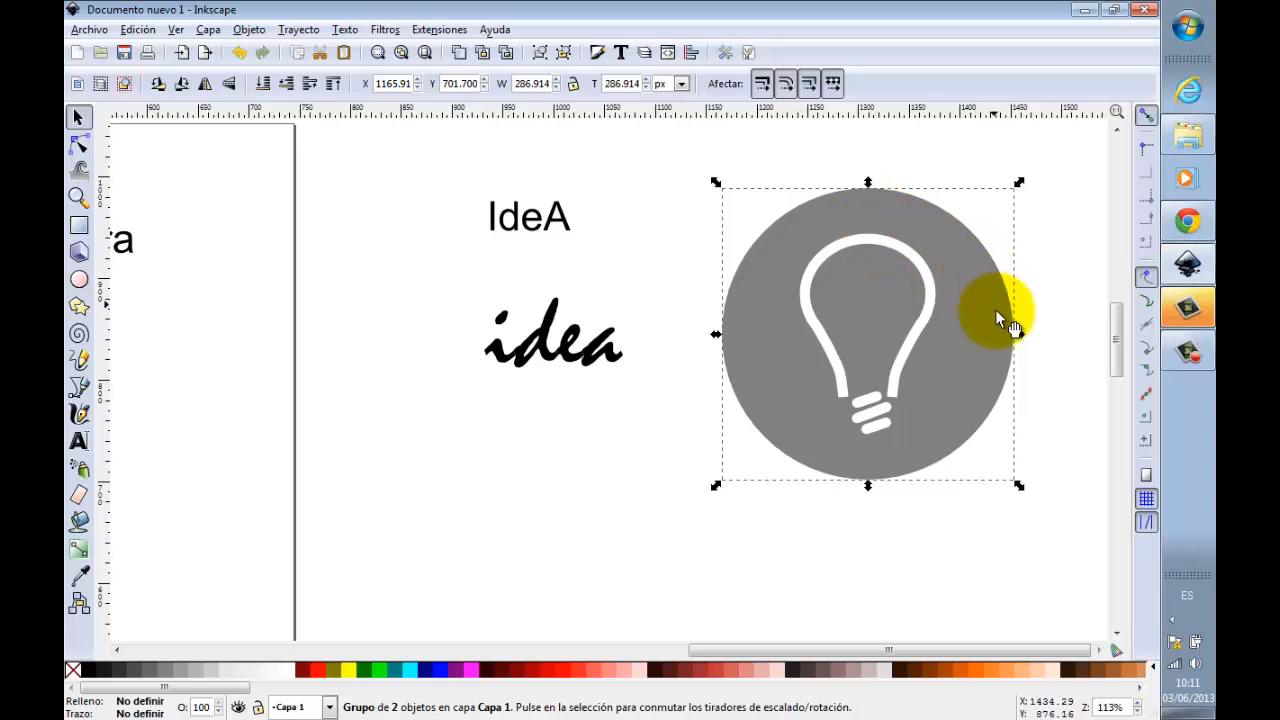
{"action": "left_click", "coordinate": [1043, 308]}
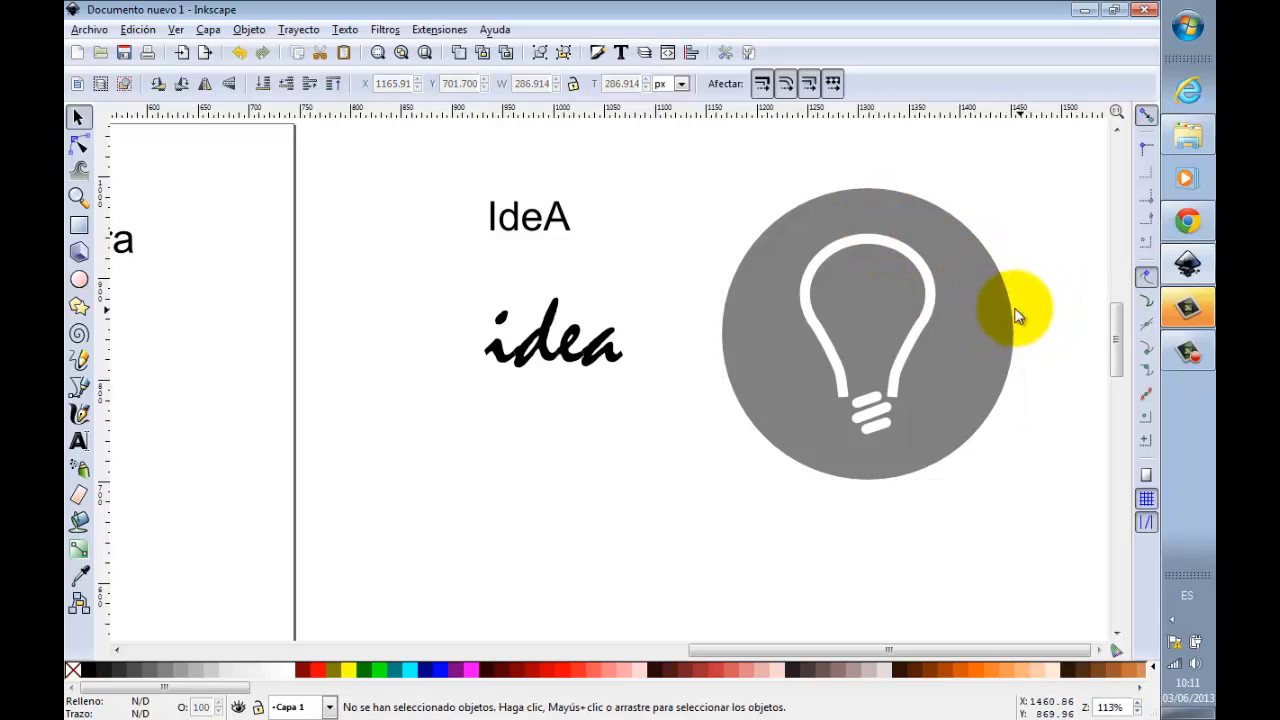
Step: Ungroup the lightbulb icon so its circle and bulb are separate objects, and clear the selection
{"action": "left_click", "coordinate": [997, 307]}
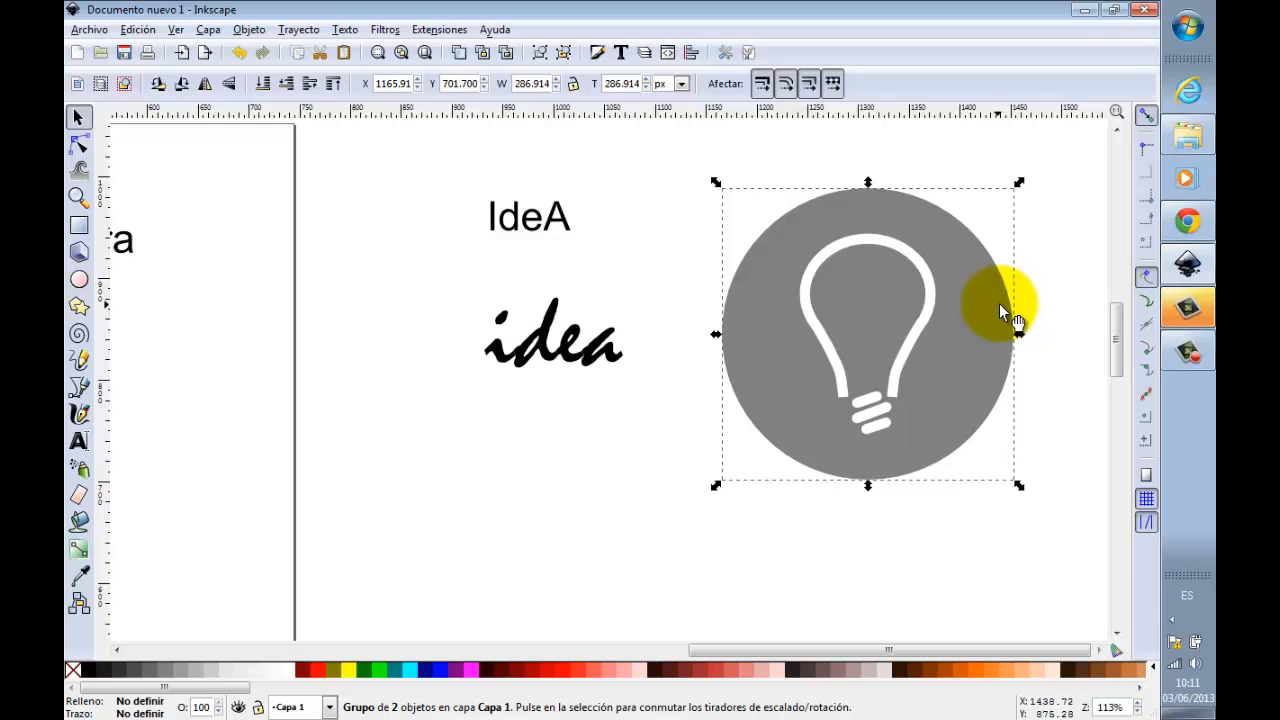
{"action": "left_click", "coordinate": [566, 55]}
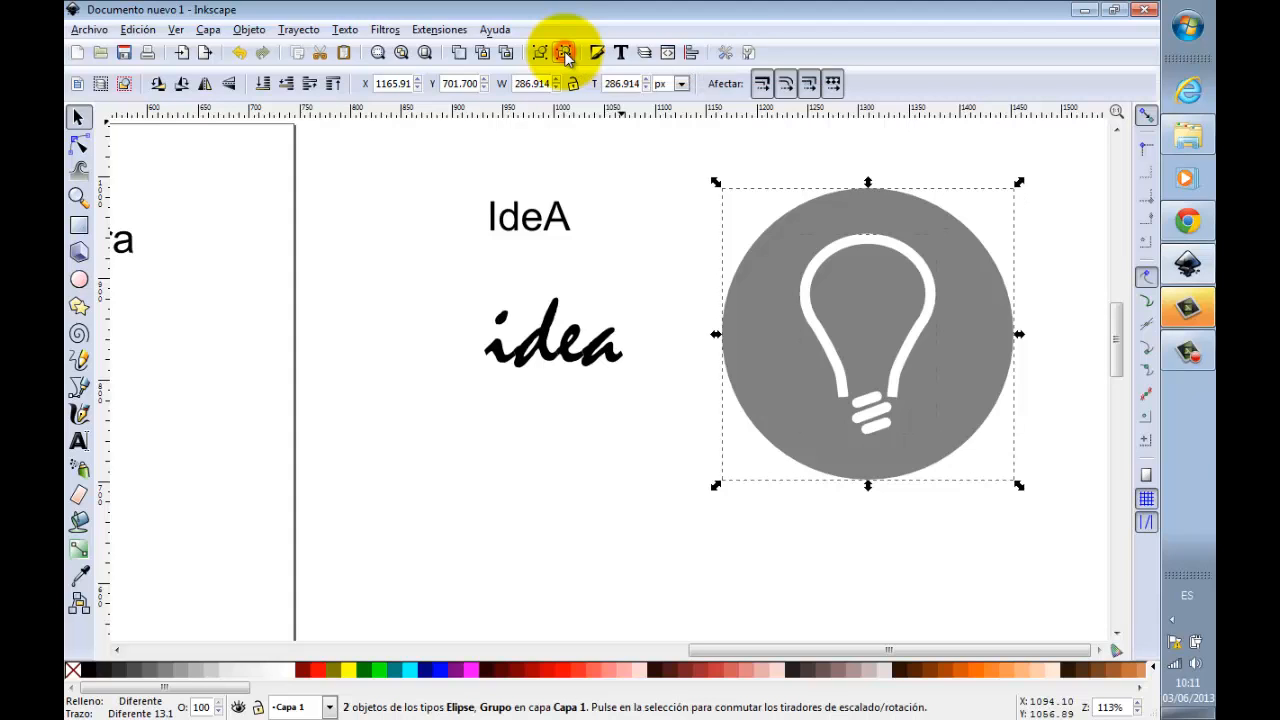
{"action": "left_click", "coordinate": [837, 135]}
{"action": "left_click", "coordinate": [299, 29]}
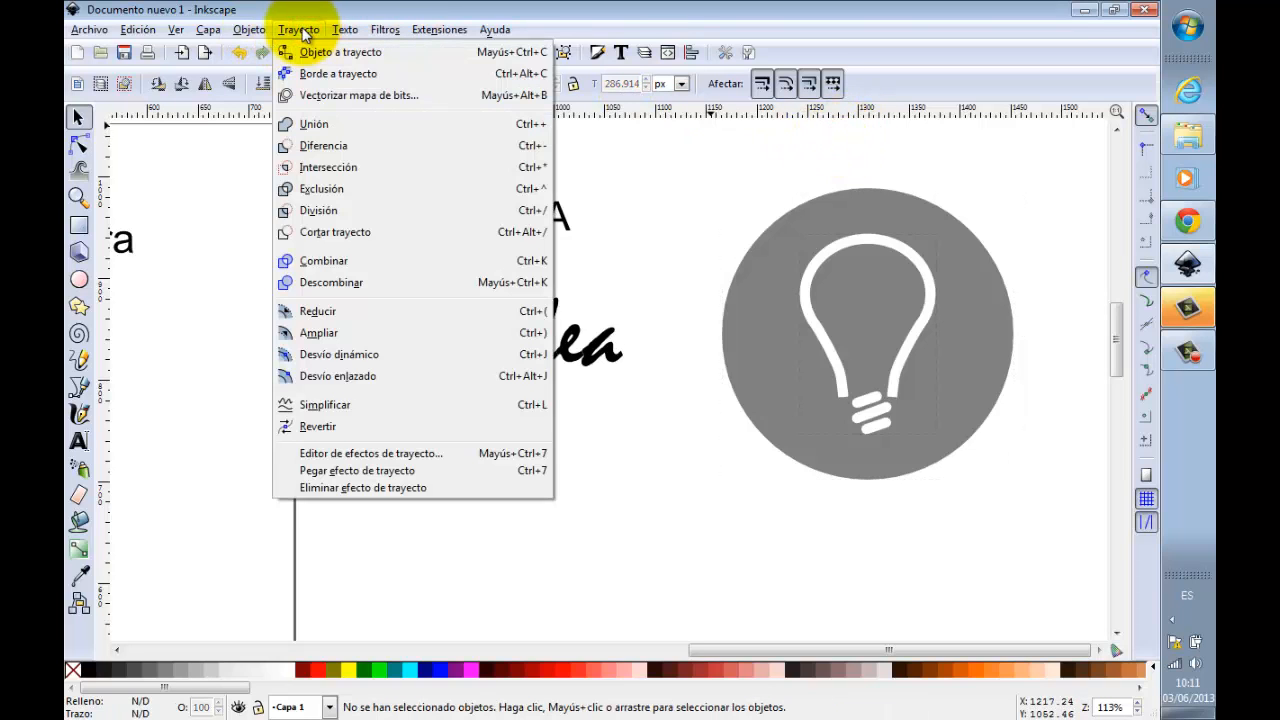
{"action": "mouse_move", "coordinate": [249, 30]}
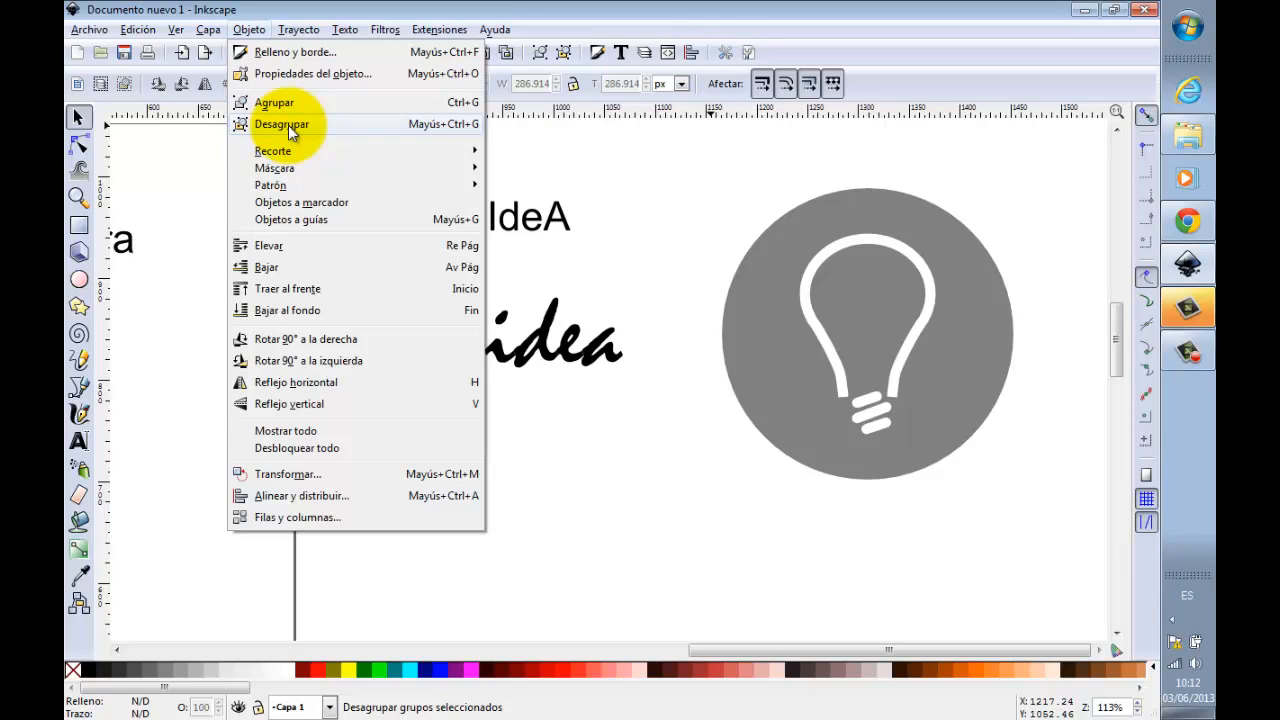
{"action": "left_click", "coordinate": [781, 156]}
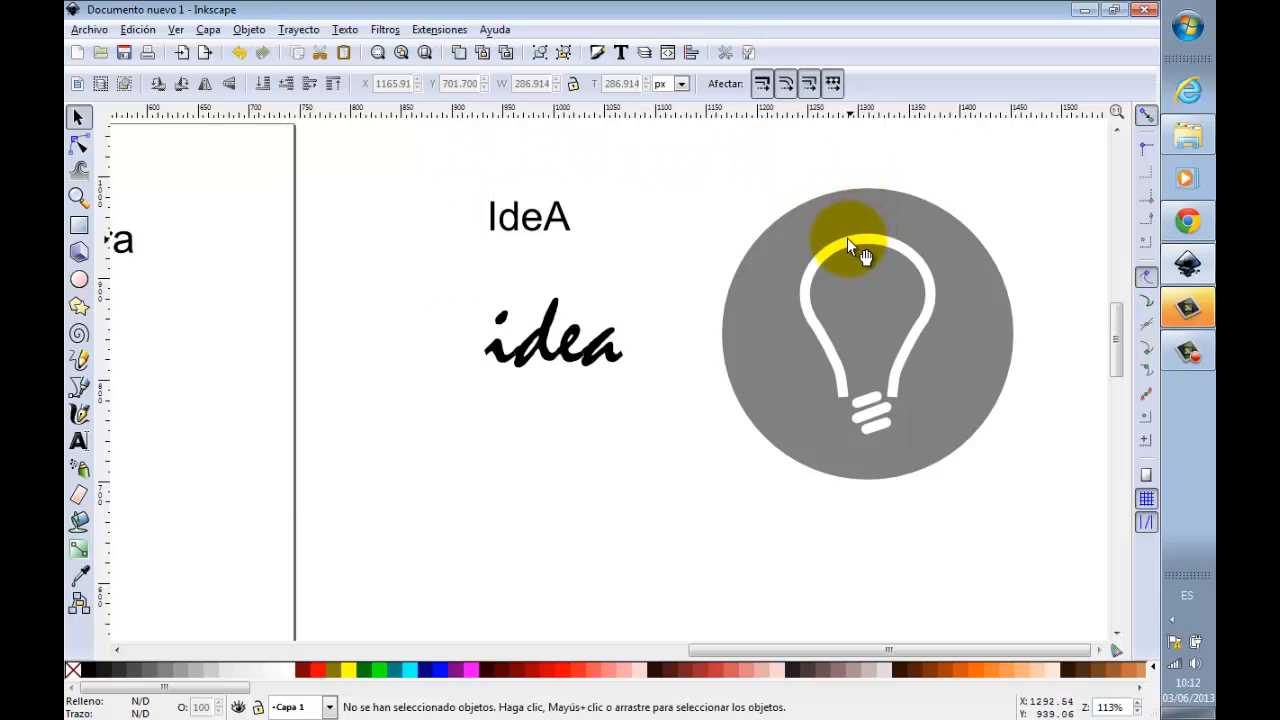
Step: Remove the fill from the lightbulb group, give it a black stroke, and clear the selection
{"action": "left_click_drag", "start_coordinate": [738, 170], "coordinate": [988, 530]}
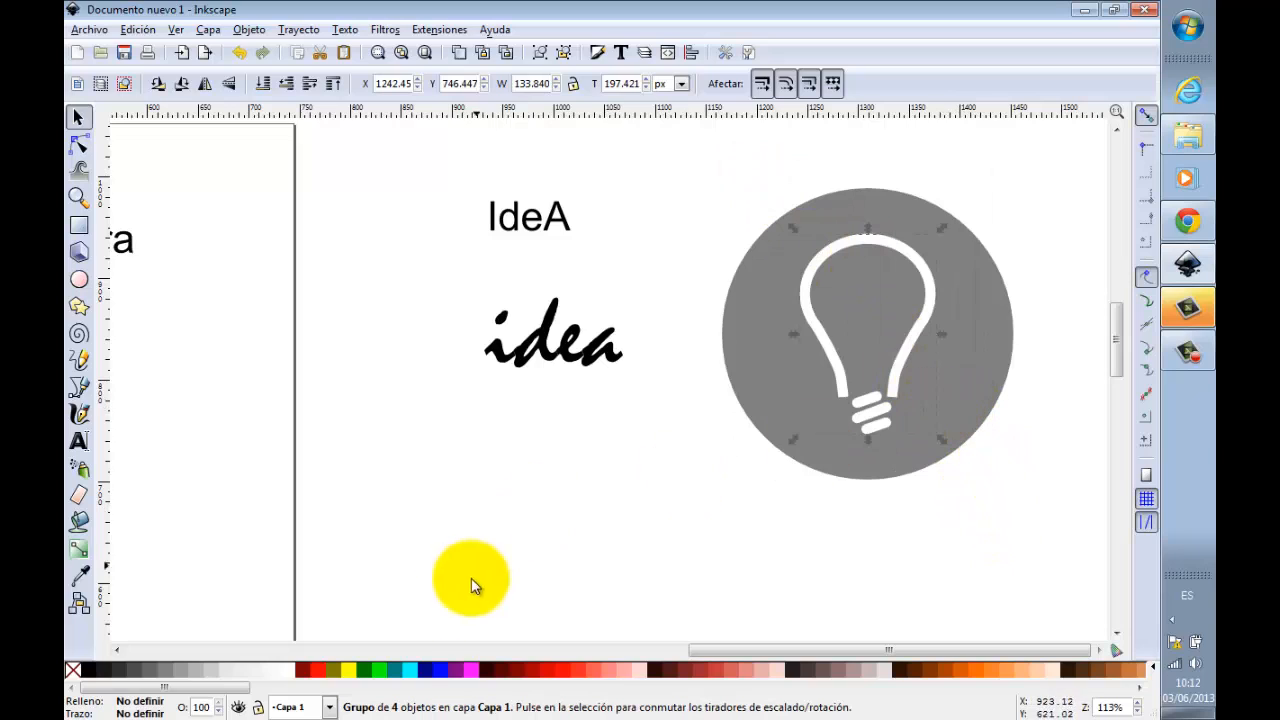
{"action": "left_click", "coordinate": [88, 672]}
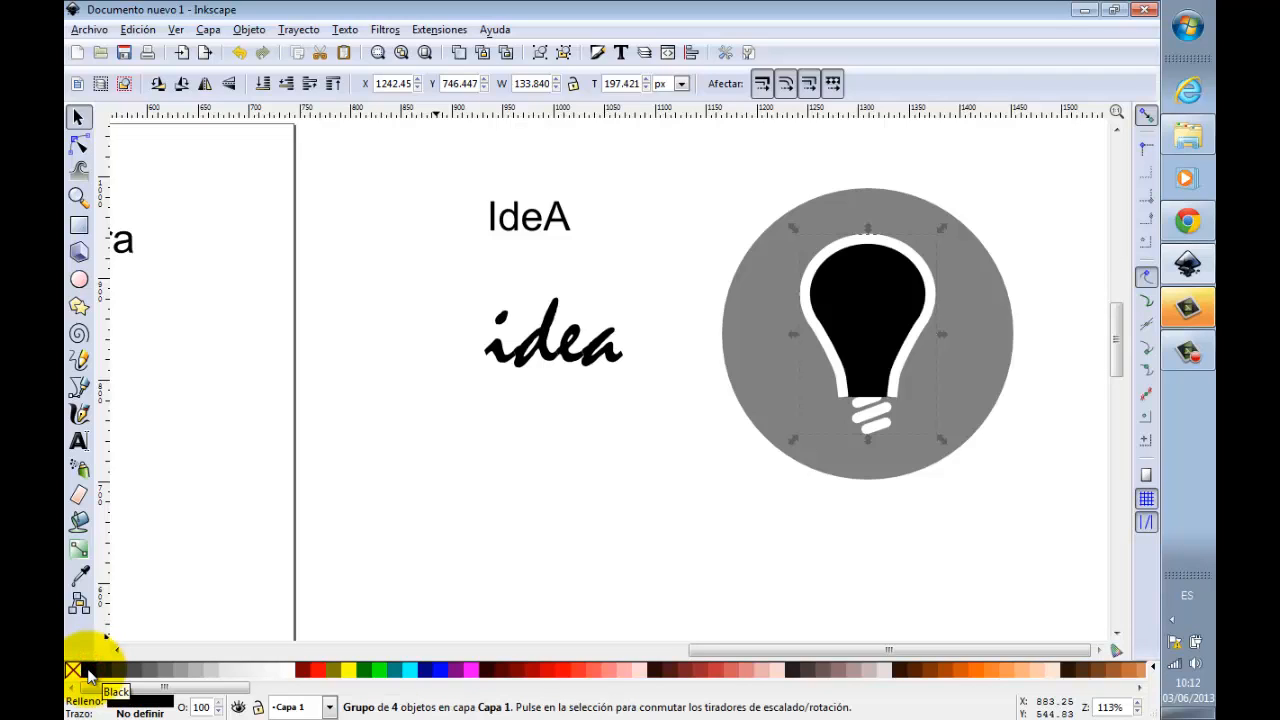
{"action": "left_click", "coordinate": [73, 672]}
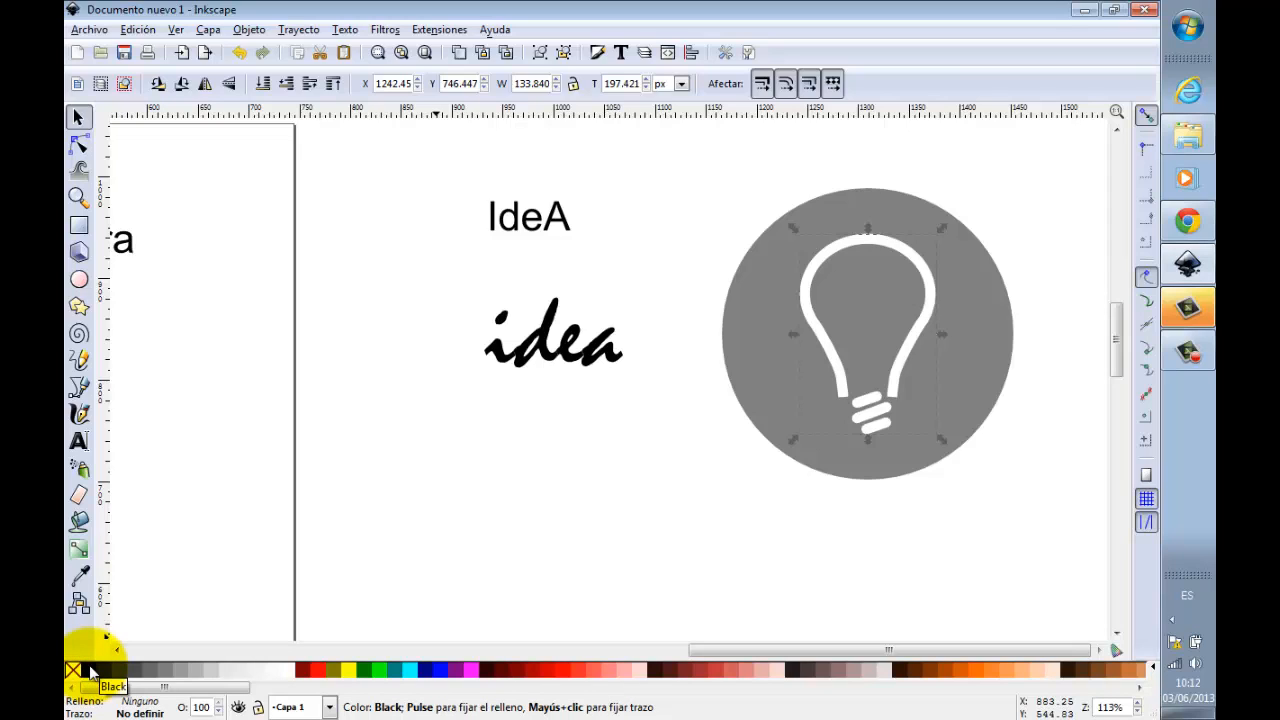
{"action": "left_click", "coordinate": [88, 672], "text": "shift"}
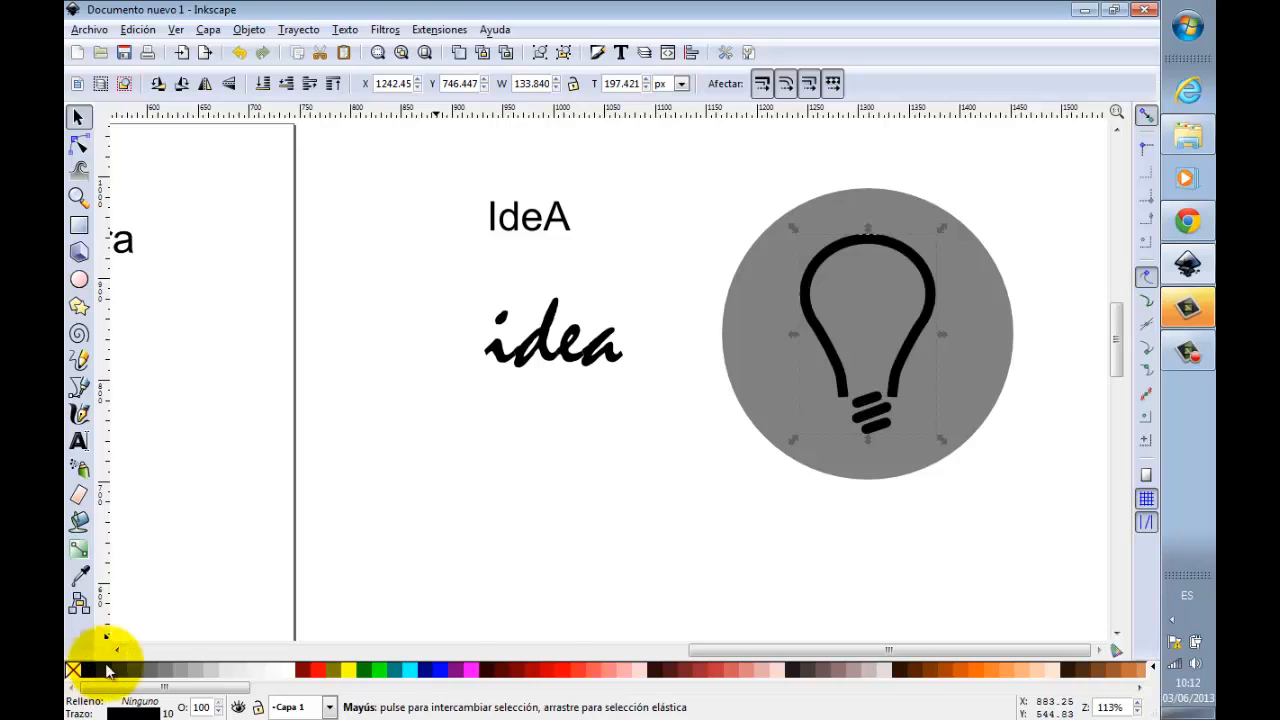
{"action": "left_click", "coordinate": [571, 563]}
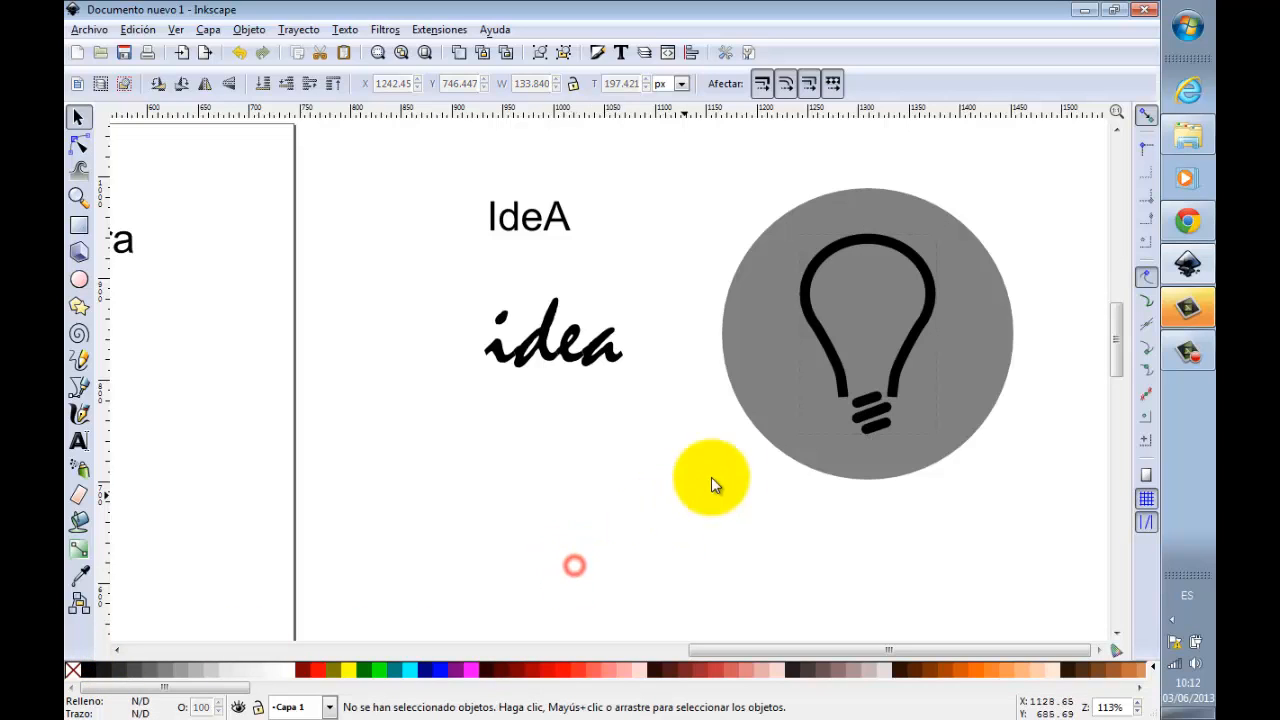
Step: Delete the grey circle behind the bulb and move the script "idea" text down to about Y 753 px
{"action": "left_click", "coordinate": [769, 432]}
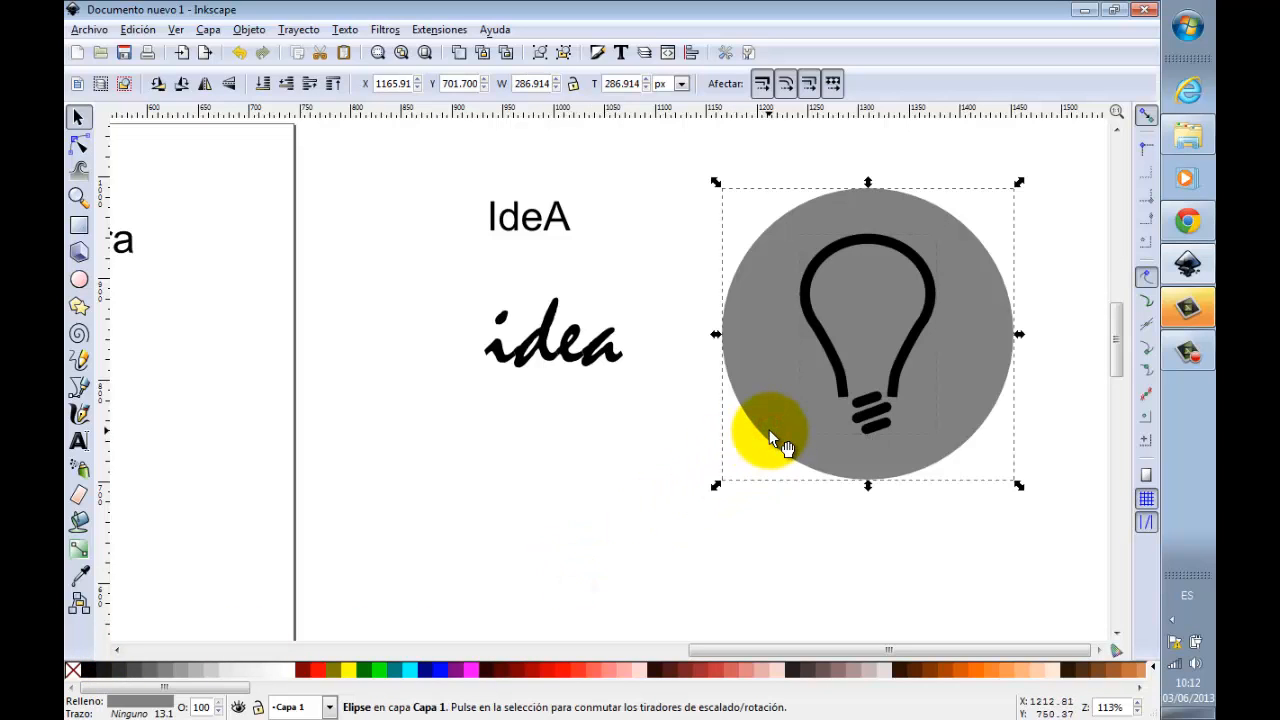
{"action": "key", "text": "Delete"}
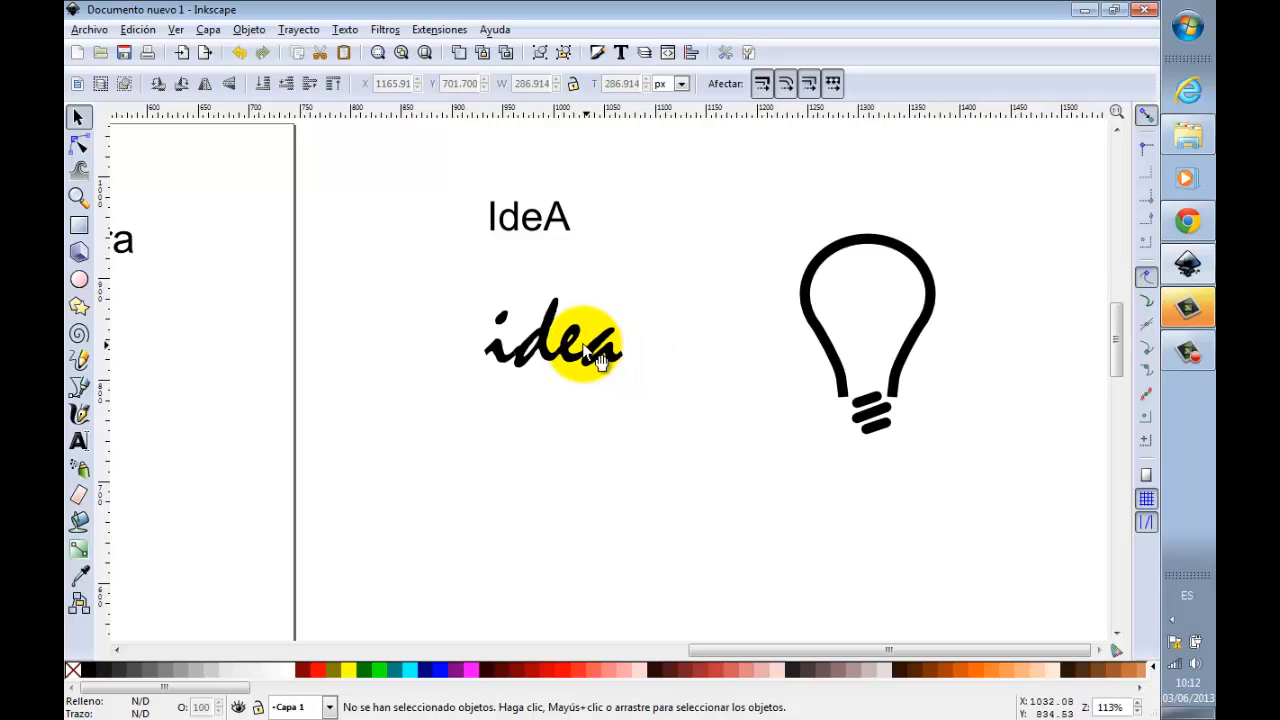
{"action": "left_click_drag", "start_coordinate": [590, 350], "coordinate": [597, 416]}
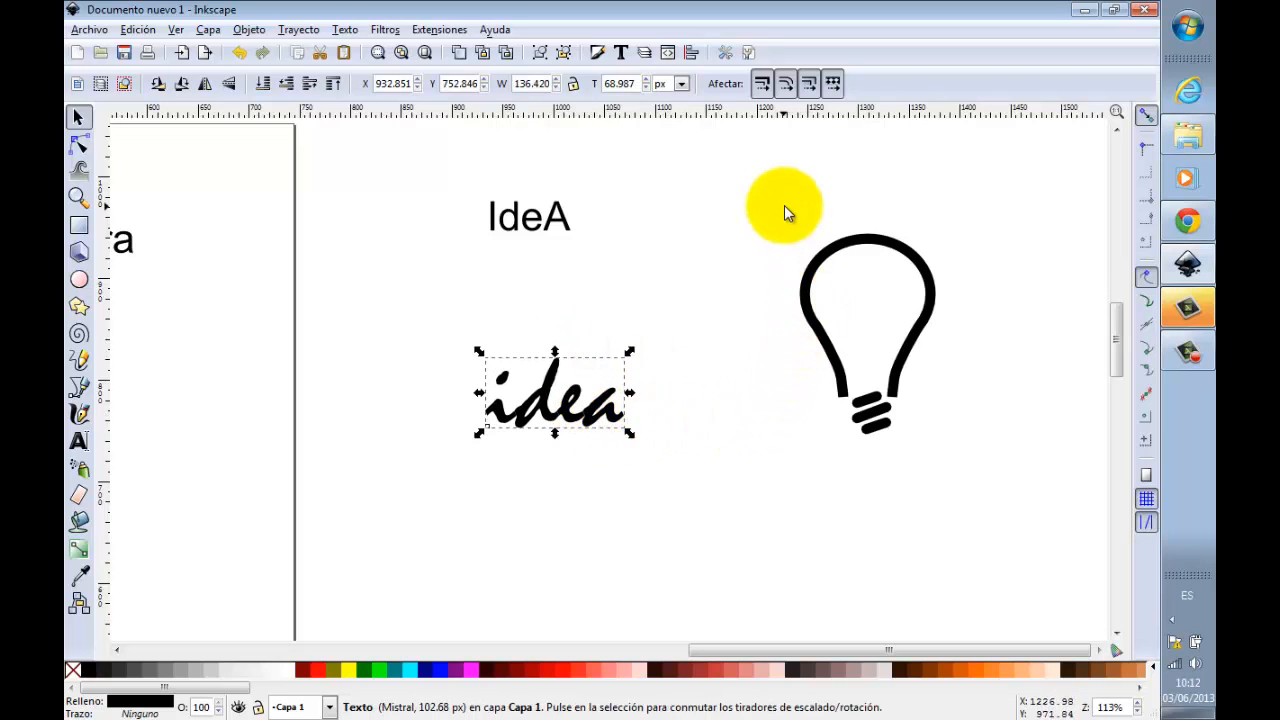
Step: Scale the whole lightbulb down to about 67 × 98 px and place it over the dot of the "i" in the script "idea"
{"action": "left_click_drag", "start_coordinate": [766, 195], "coordinate": [969, 485]}
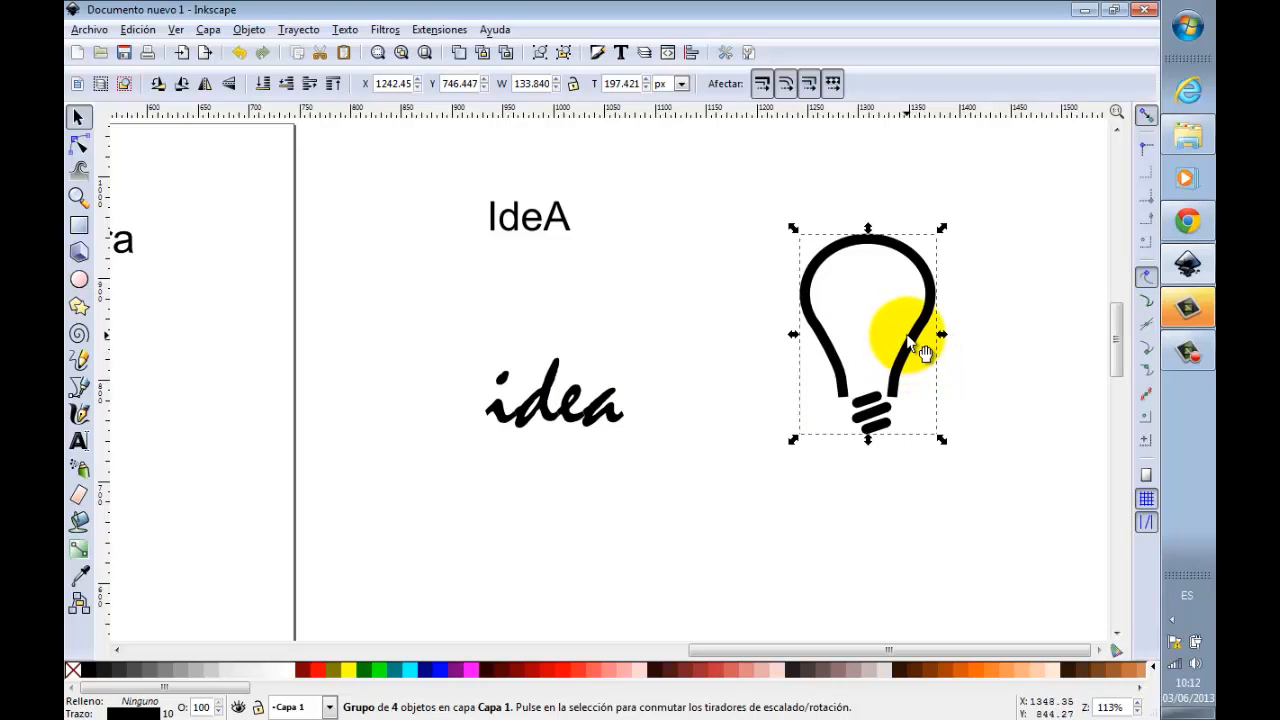
{"action": "left_click_drag", "start_coordinate": [942, 233], "coordinate": [897, 336]}
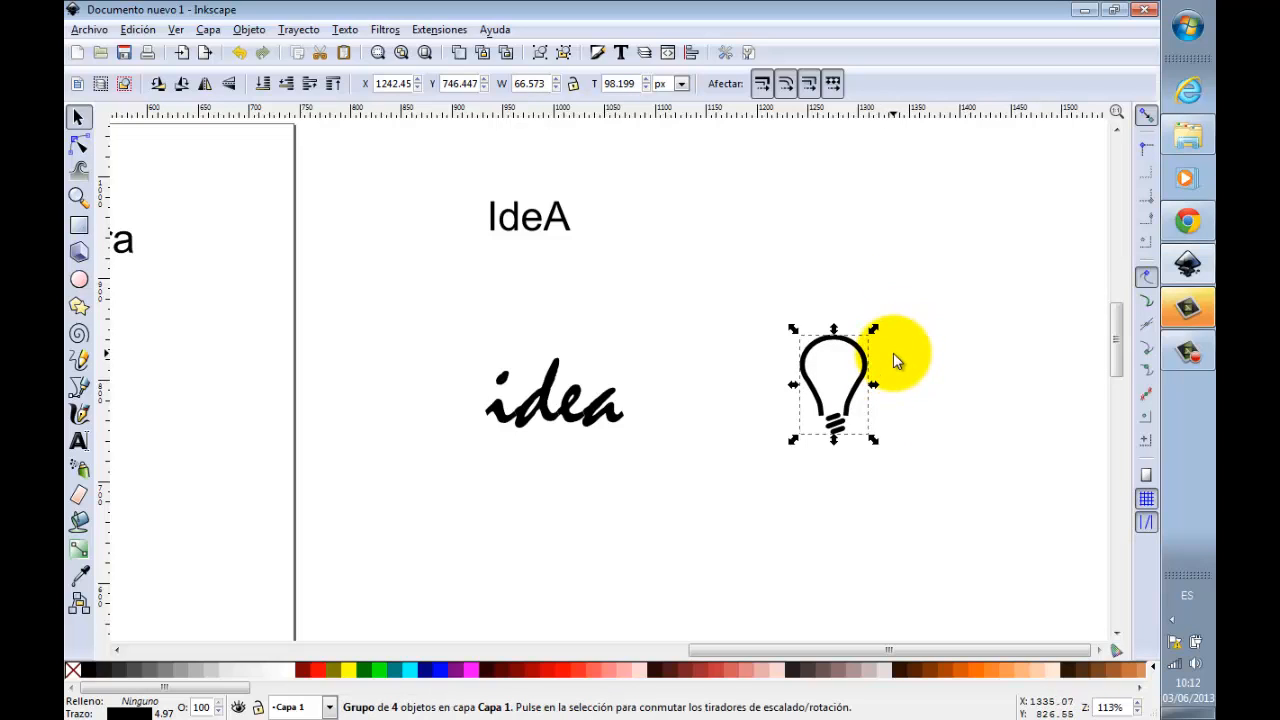
{"action": "left_click_drag", "start_coordinate": [868, 357], "coordinate": [526, 305]}
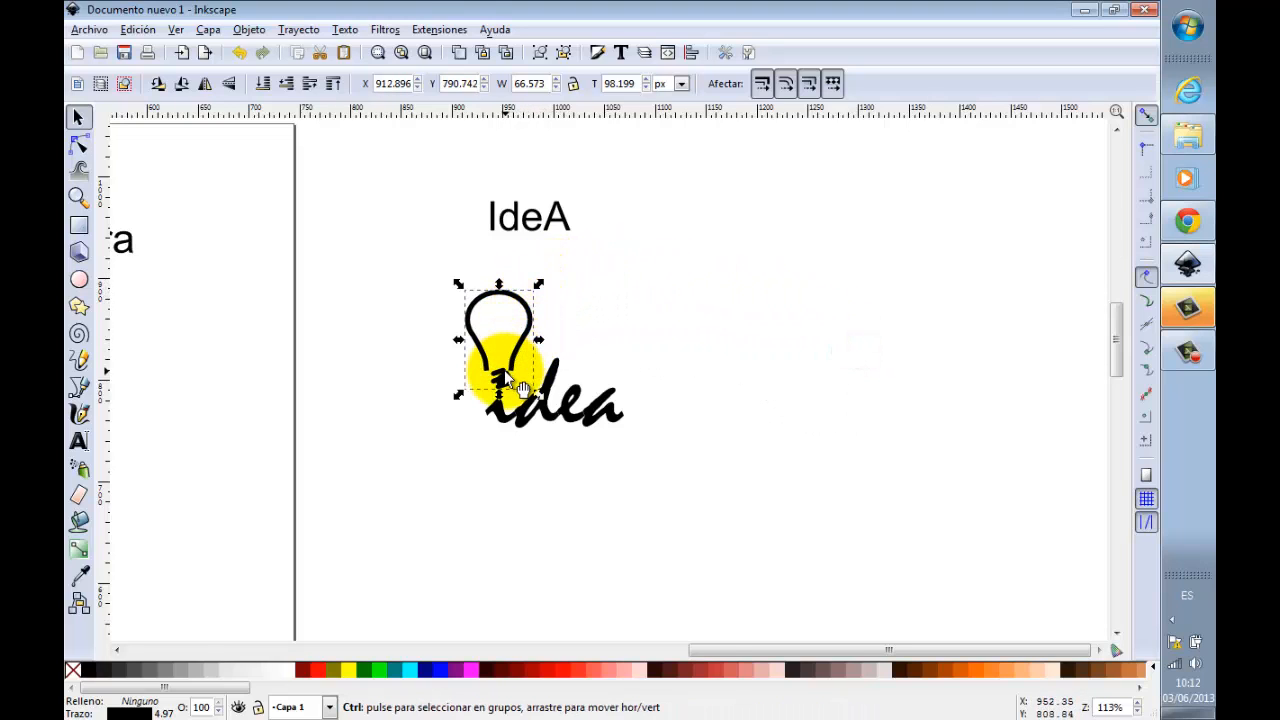
{"action": "scroll", "coordinate": [504, 372], "scroll_direction": "up", "scroll_amount": 2, "text": "ctrl"}
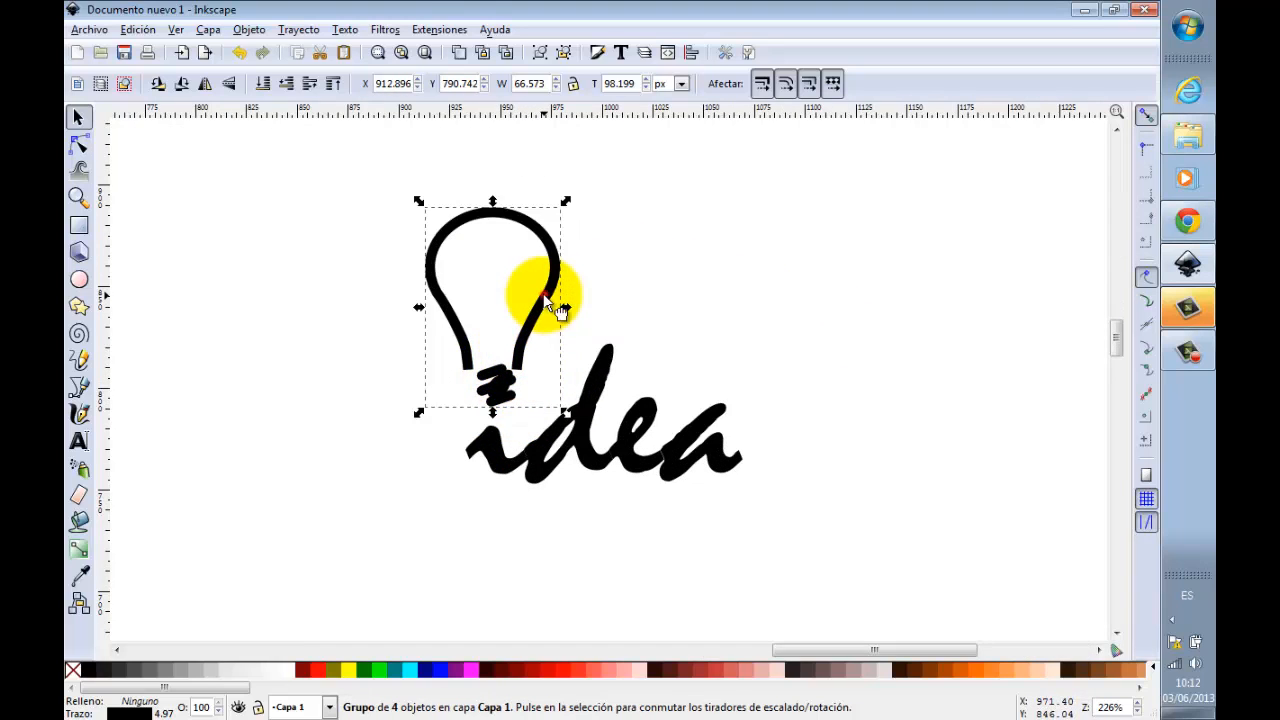
Step: Tilt the lightbulb clockwise, place it above the "i" at about X 936, Y 790 px, and clear the selection
{"action": "left_click", "coordinate": [567, 202]}
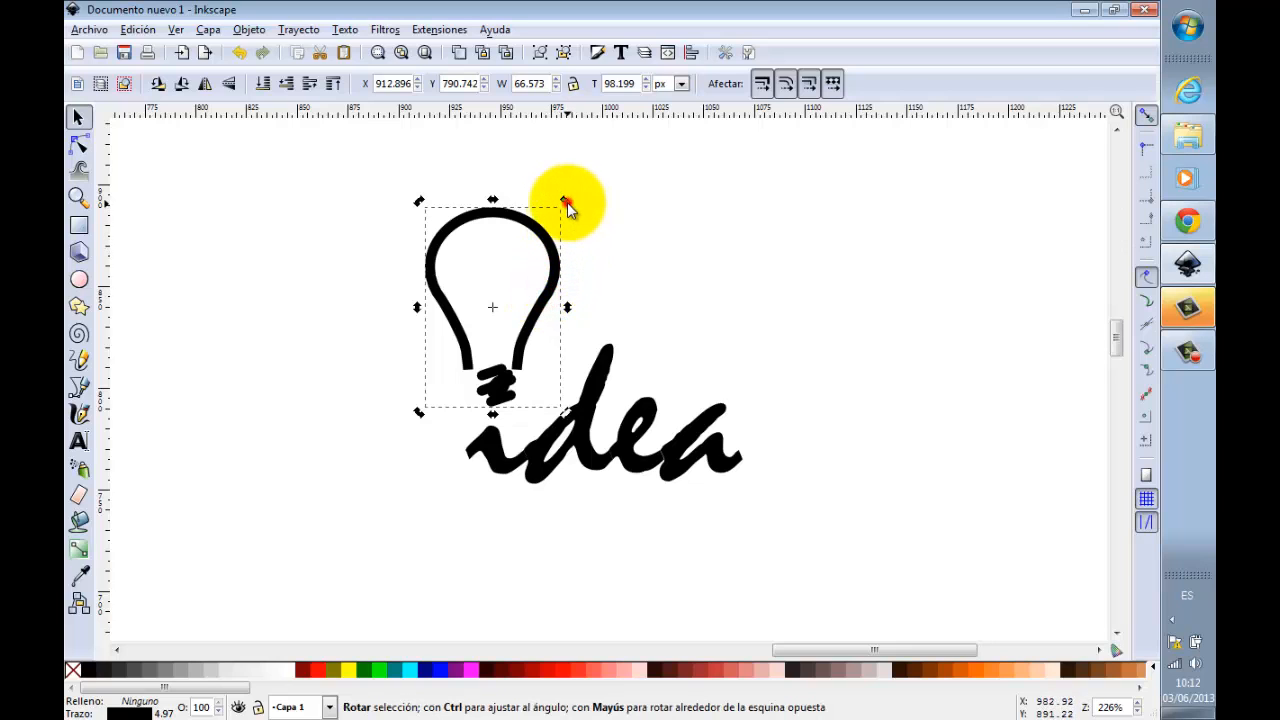
{"action": "left_click_drag", "start_coordinate": [567, 202], "coordinate": [584, 243]}
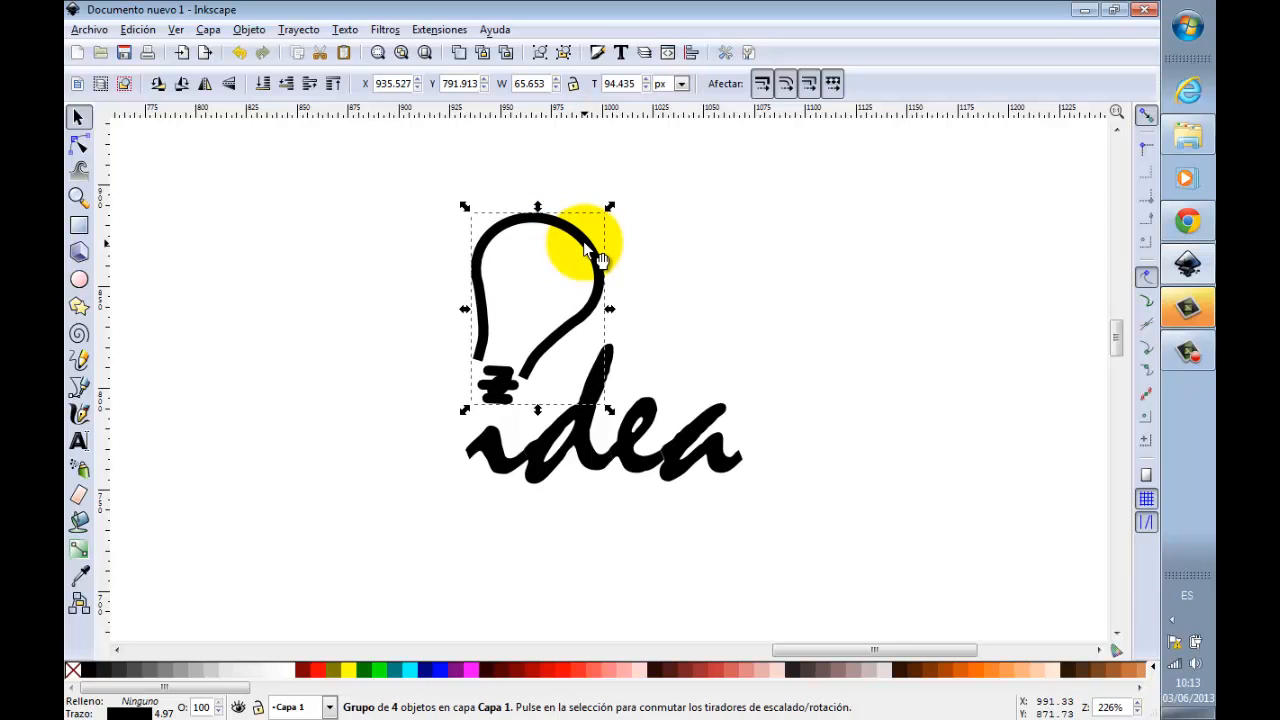
{"action": "left_click_drag", "start_coordinate": [583, 244], "coordinate": [580, 252]}
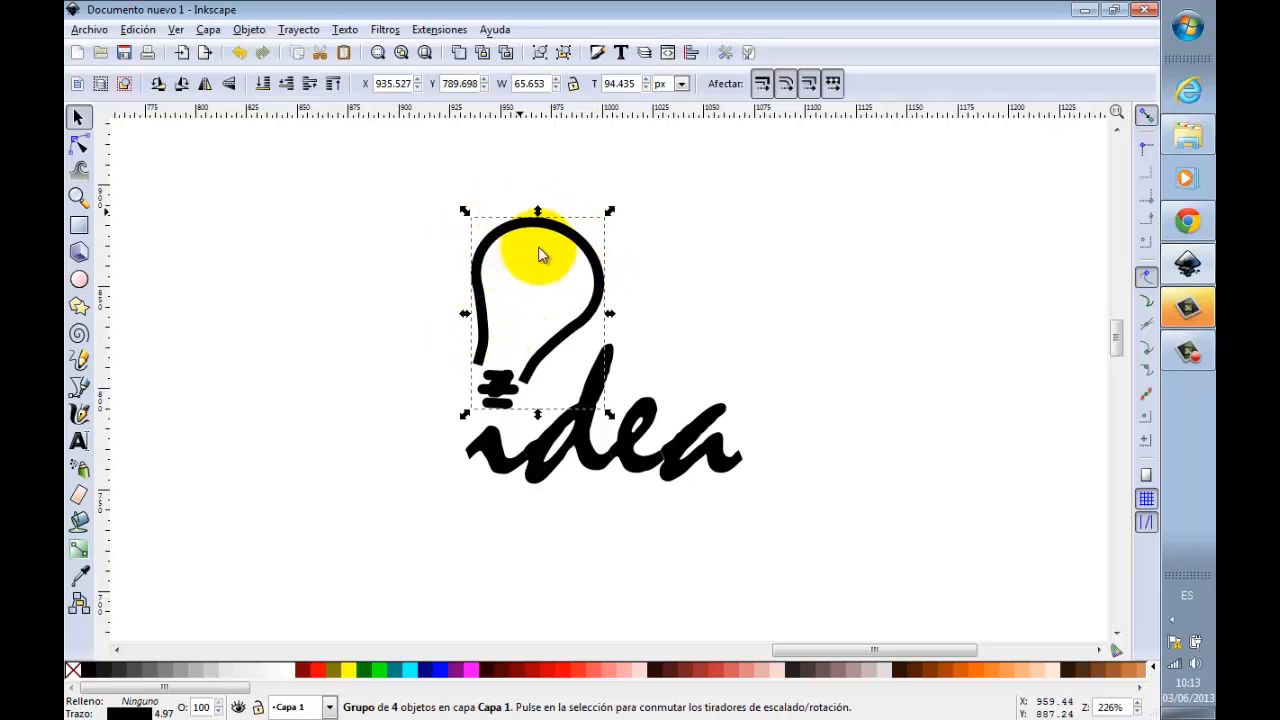
{"action": "left_click", "coordinate": [804, 358]}
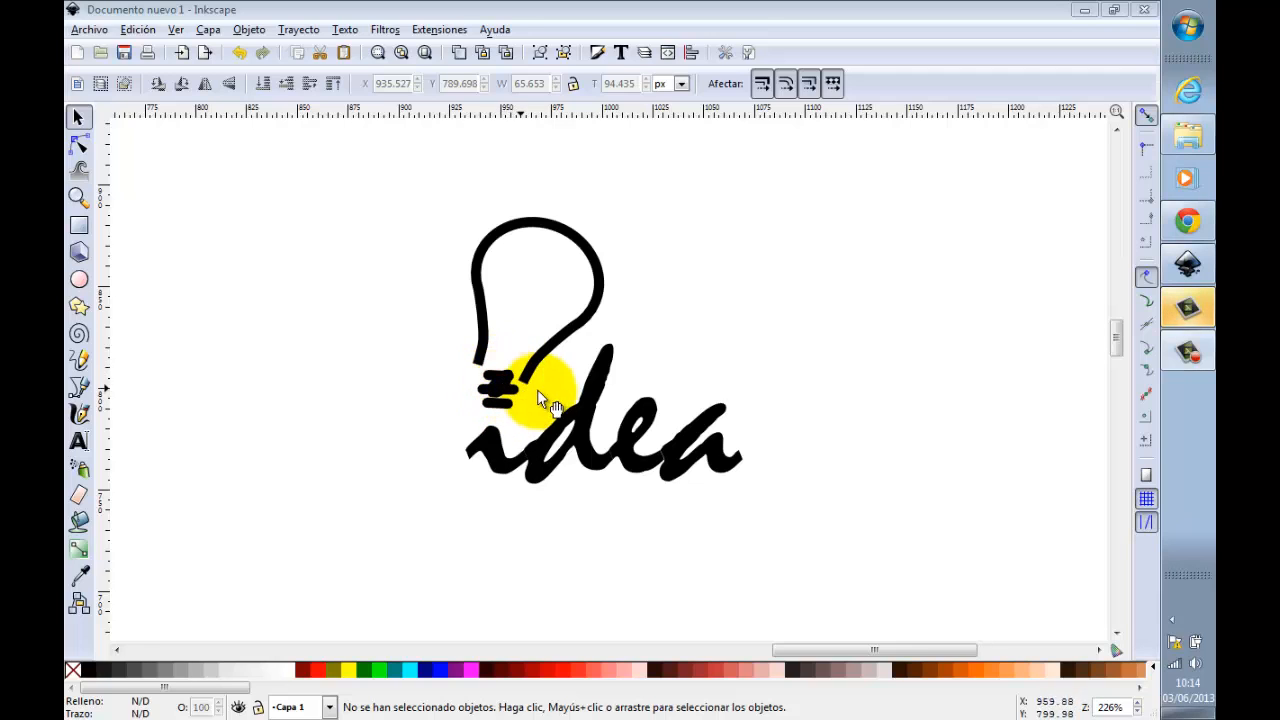
{"action": "left_click", "coordinate": [588, 404]}
{"action": "left_click", "coordinate": [797, 422]}
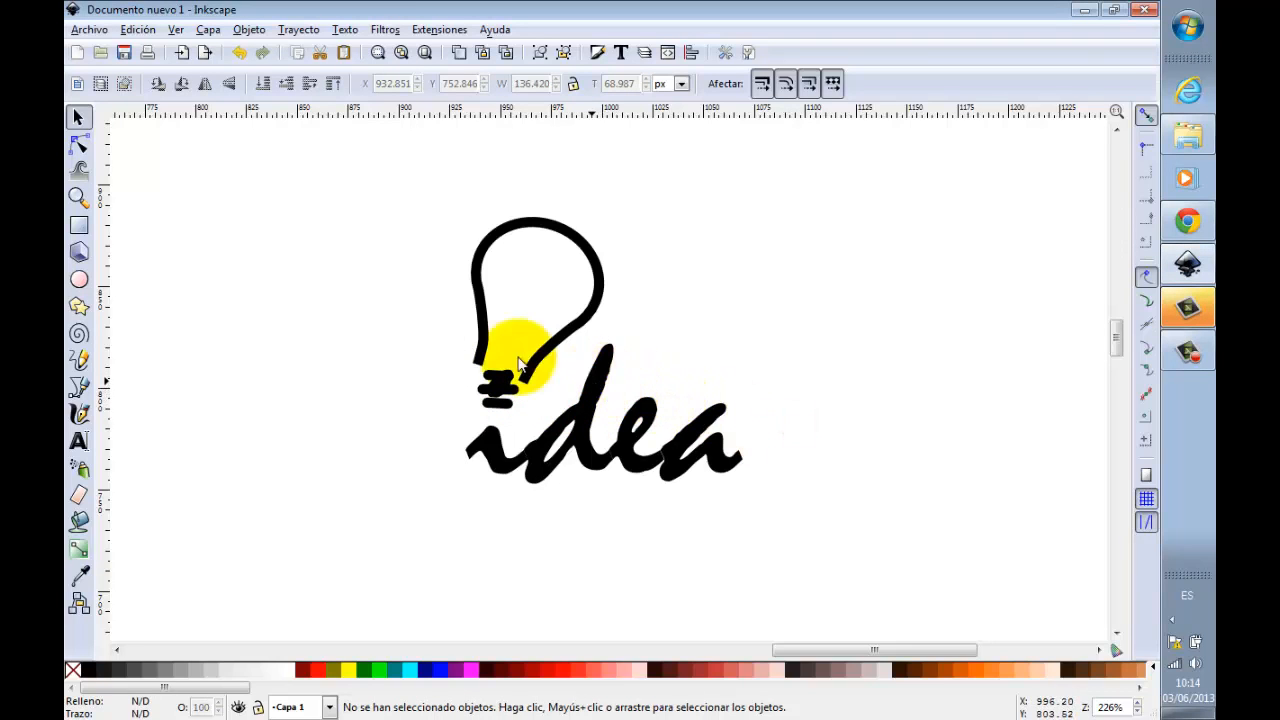
Step: Draw a rectangle about 48 × 32 px over the bulb's base and the dot of the "i", with white fill and white stroke
{"action": "left_click", "coordinate": [79, 226]}
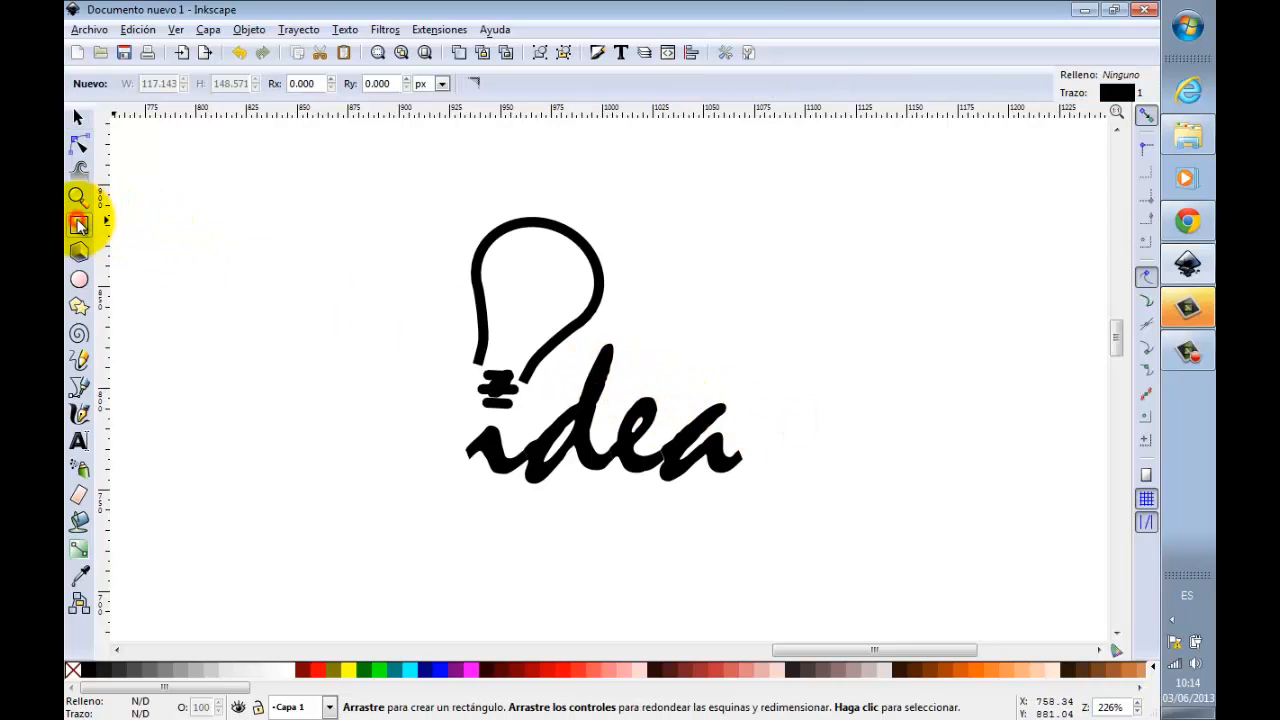
{"action": "left_click_drag", "start_coordinate": [438, 346], "coordinate": [537, 410]}
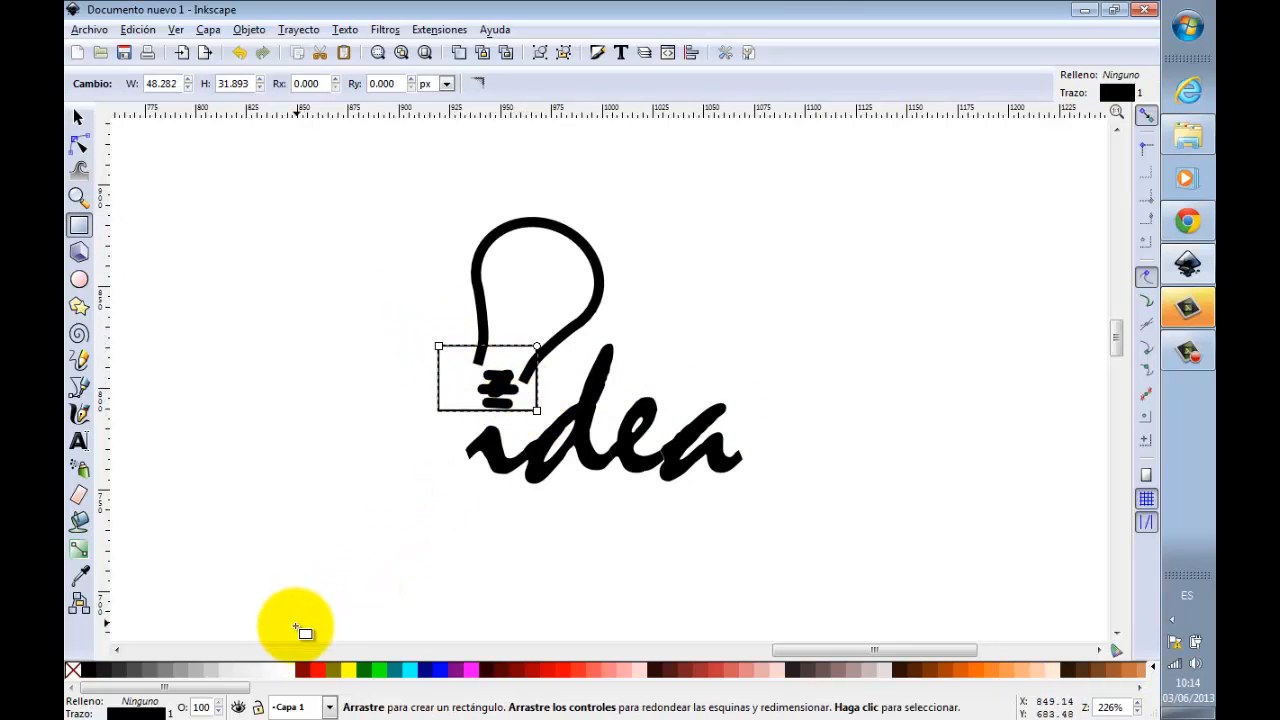
{"action": "left_click", "coordinate": [285, 670]}
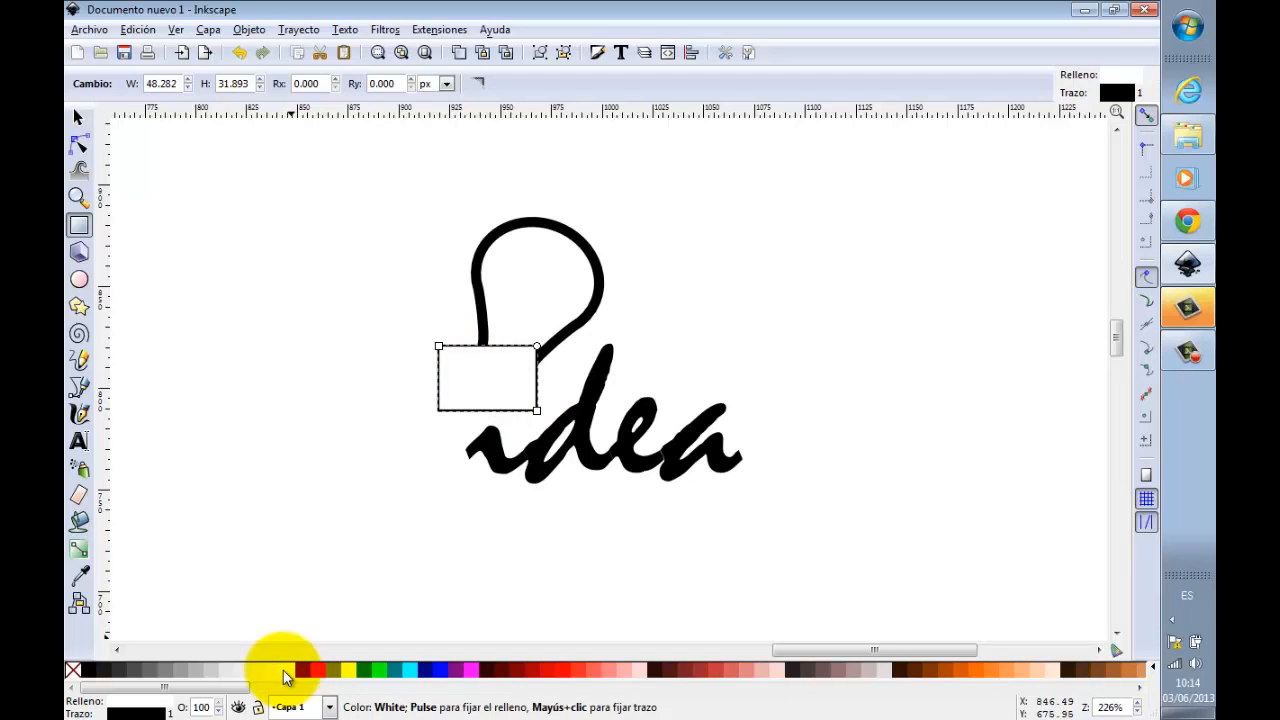
{"action": "key", "text": "shift"}
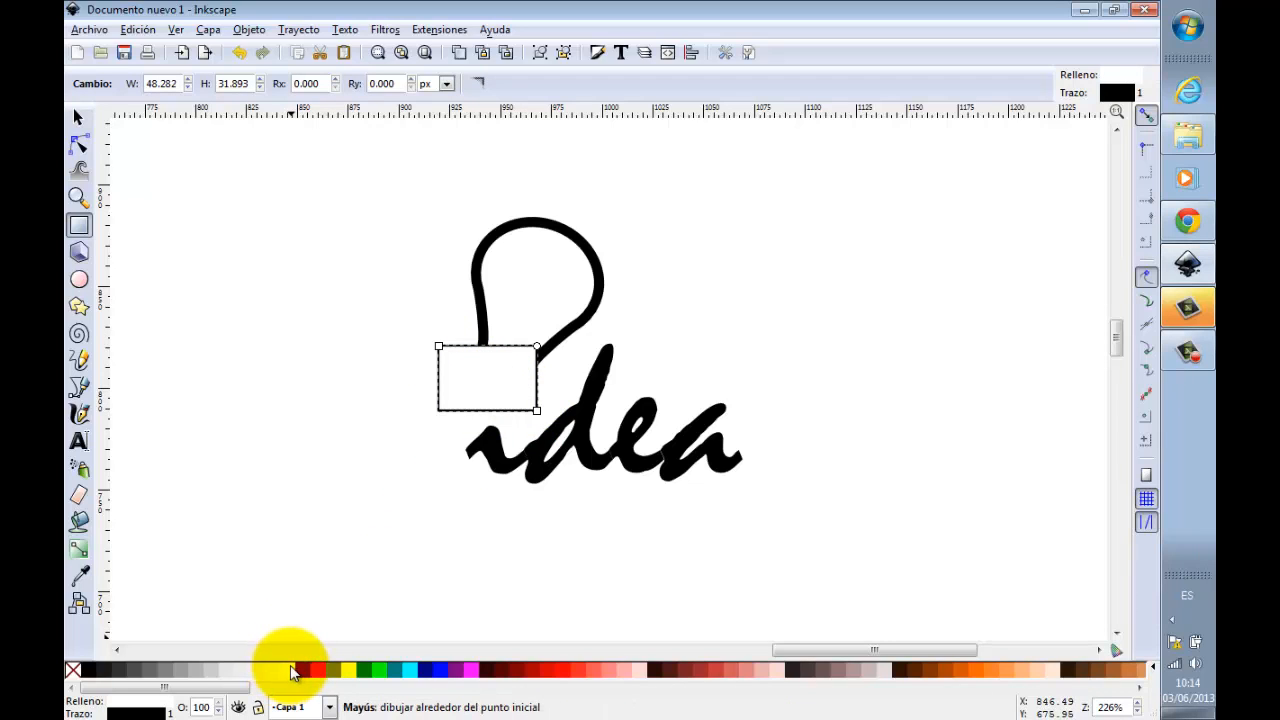
{"action": "right_click", "coordinate": [288, 672]}
{"action": "left_click", "coordinate": [279, 671]}
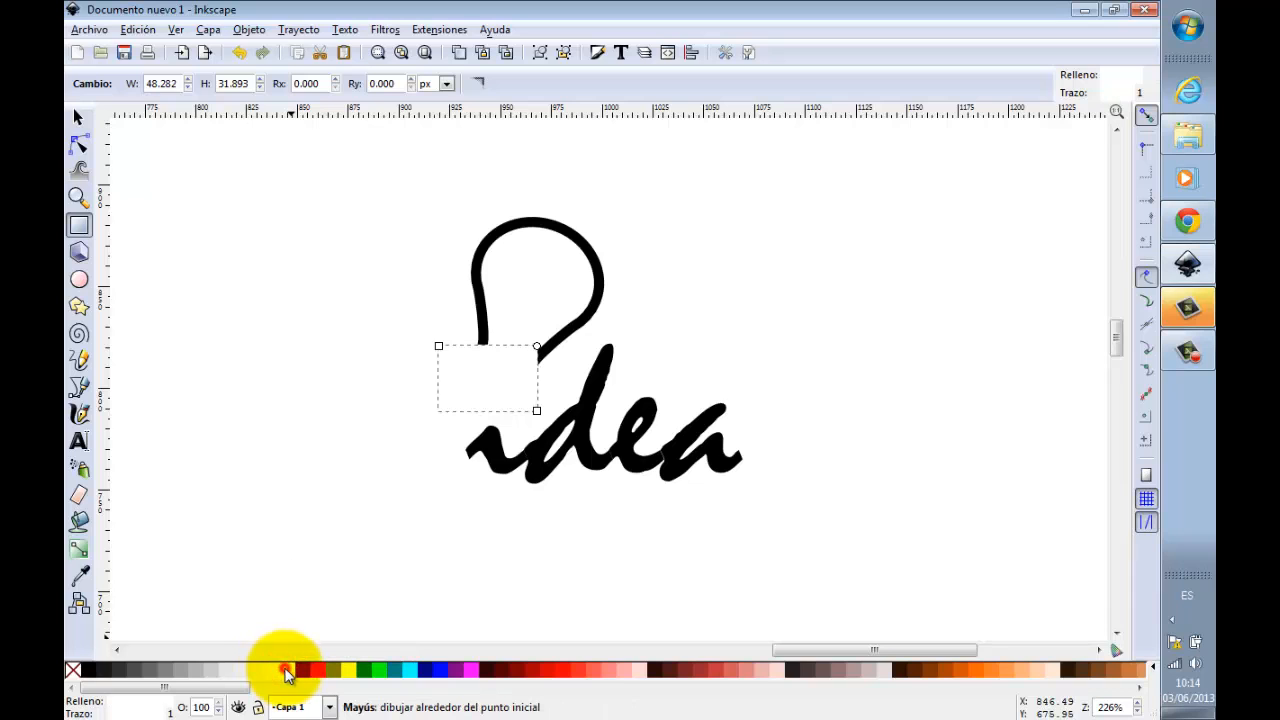
Step: Raise the lightbulb group to the top, above the white rectangle, and clear the selection
{"action": "left_click", "coordinate": [82, 113]}
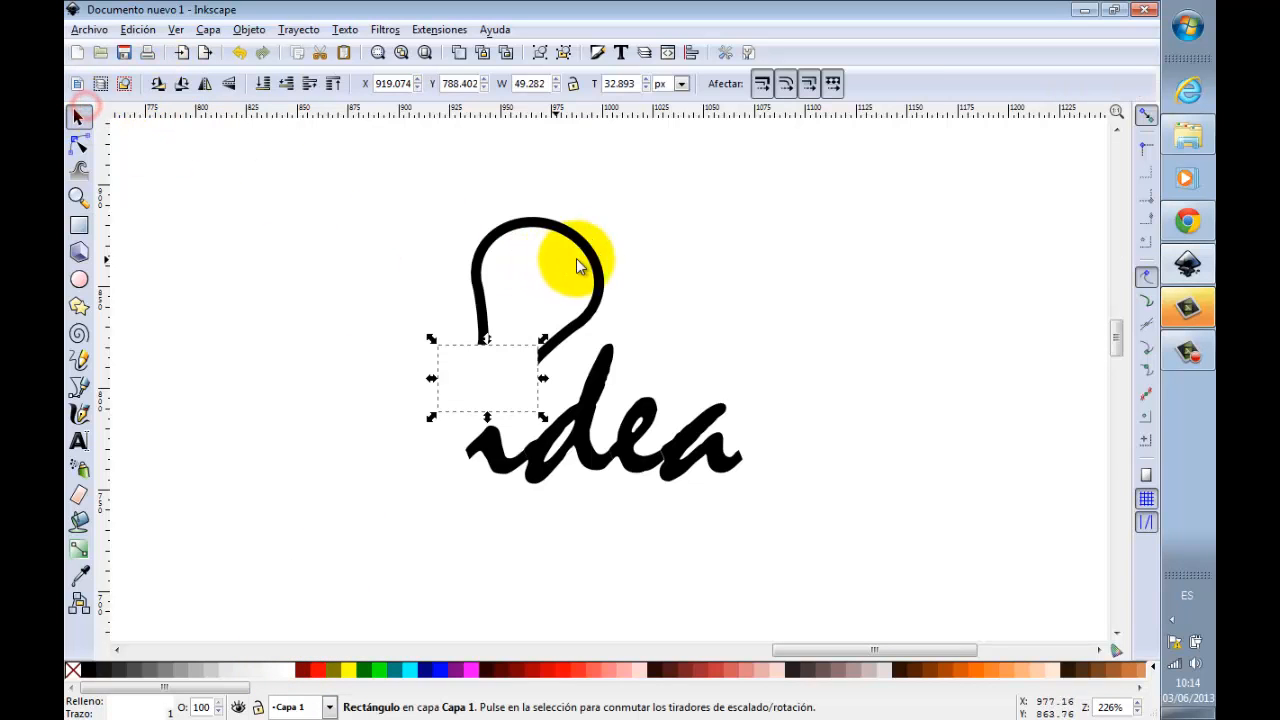
{"action": "left_click", "coordinate": [590, 250]}
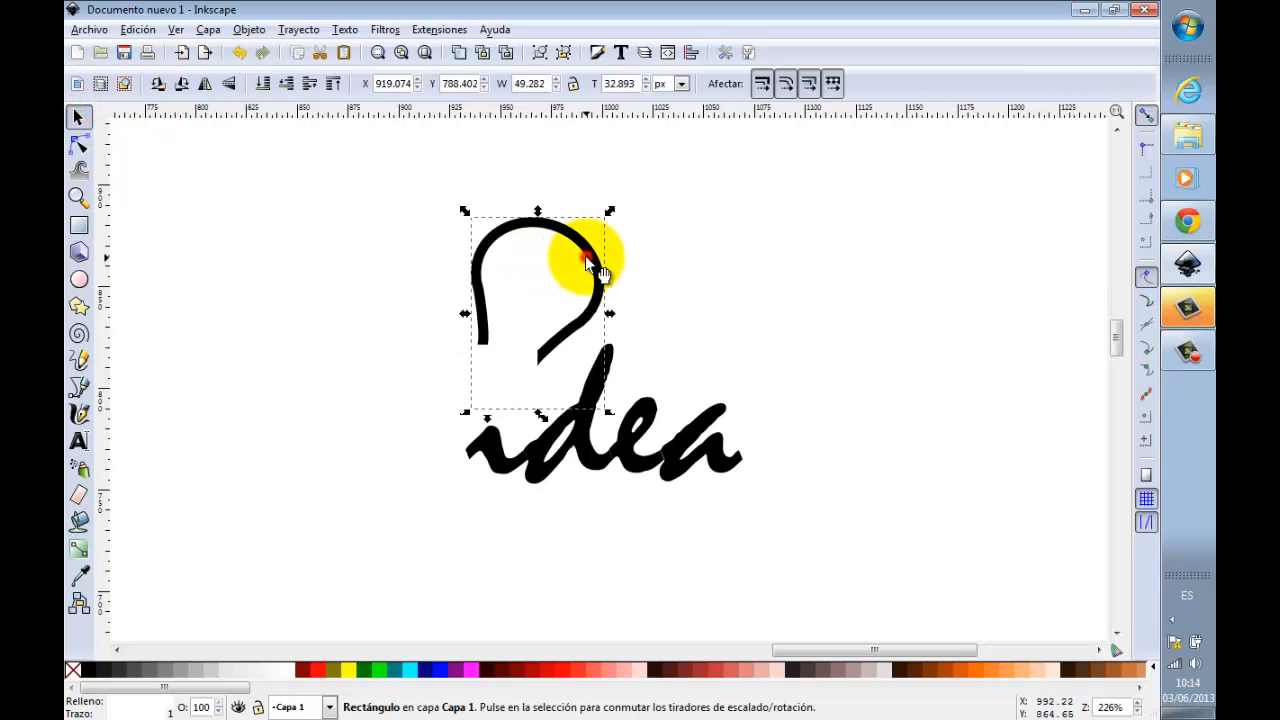
{"action": "left_click", "coordinate": [333, 83]}
{"action": "left_click", "coordinate": [780, 283]}
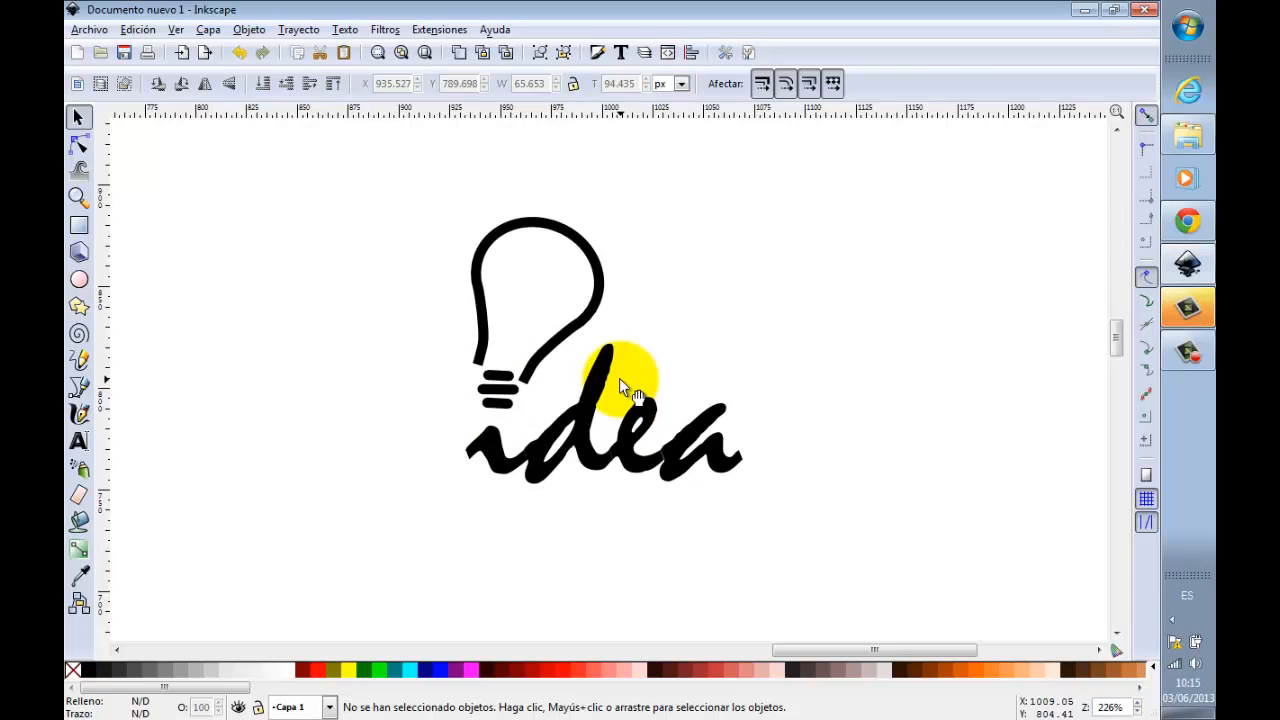
Step: Delete the white rectangle behind the bulb's base
{"action": "left_click", "coordinate": [448, 398]}
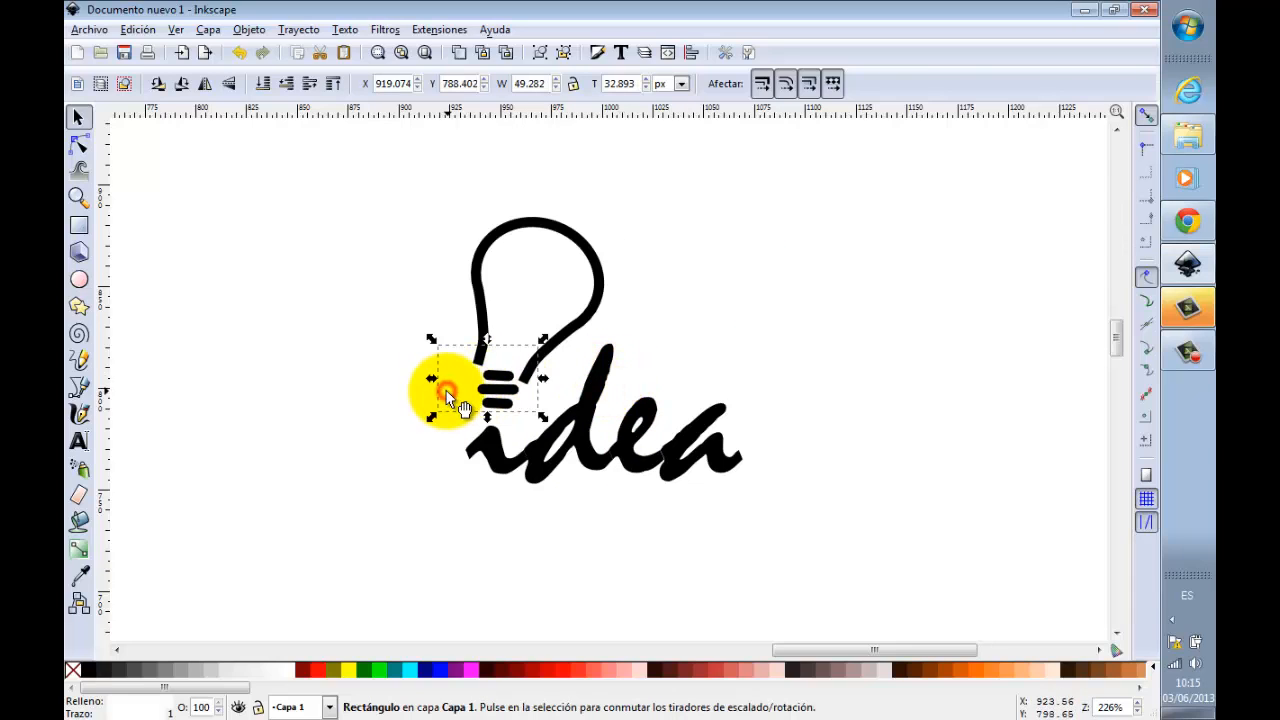
{"action": "key", "text": "Escape"}
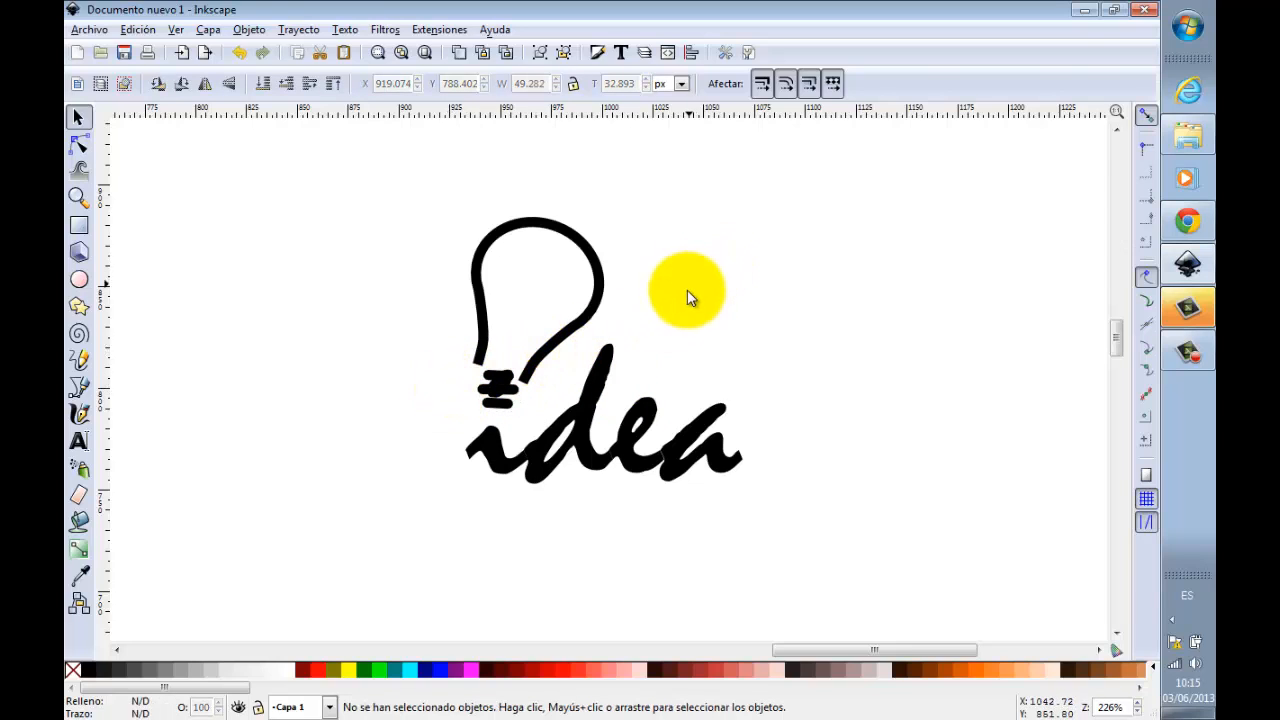
{"action": "left_click", "coordinate": [608, 368]}
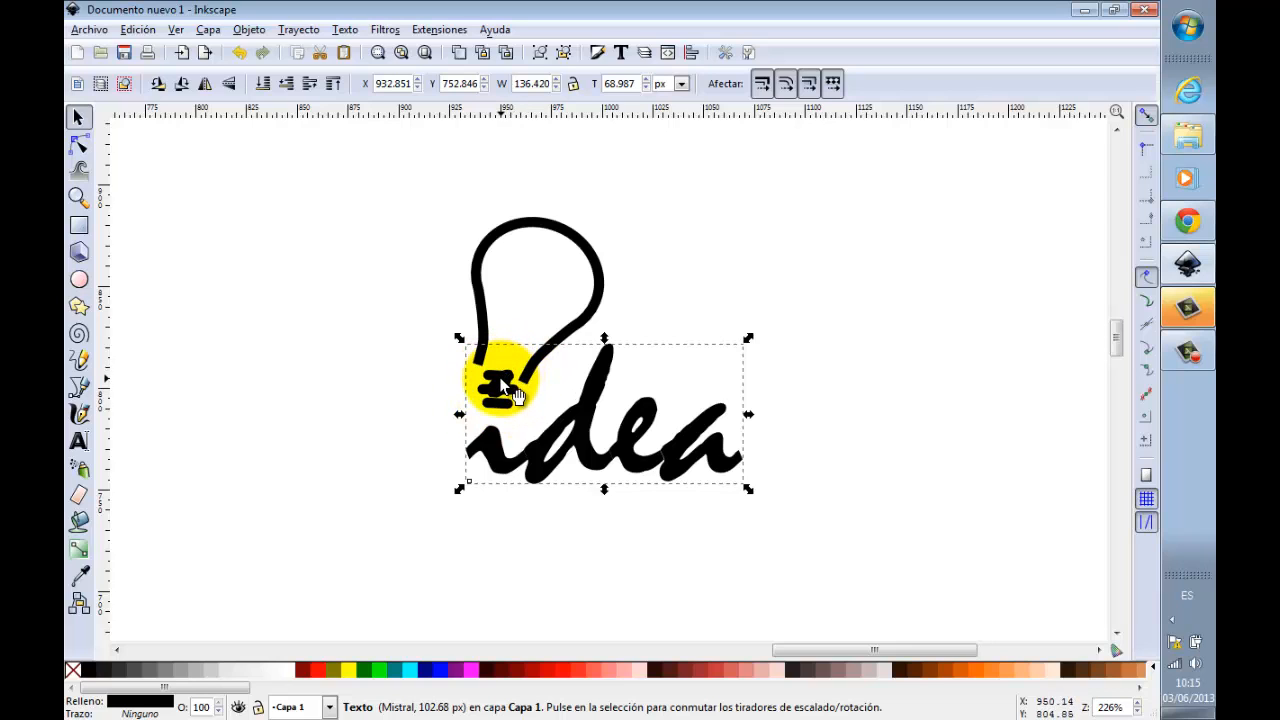
{"action": "left_click", "coordinate": [819, 395]}
{"action": "left_click", "coordinate": [595, 368]}
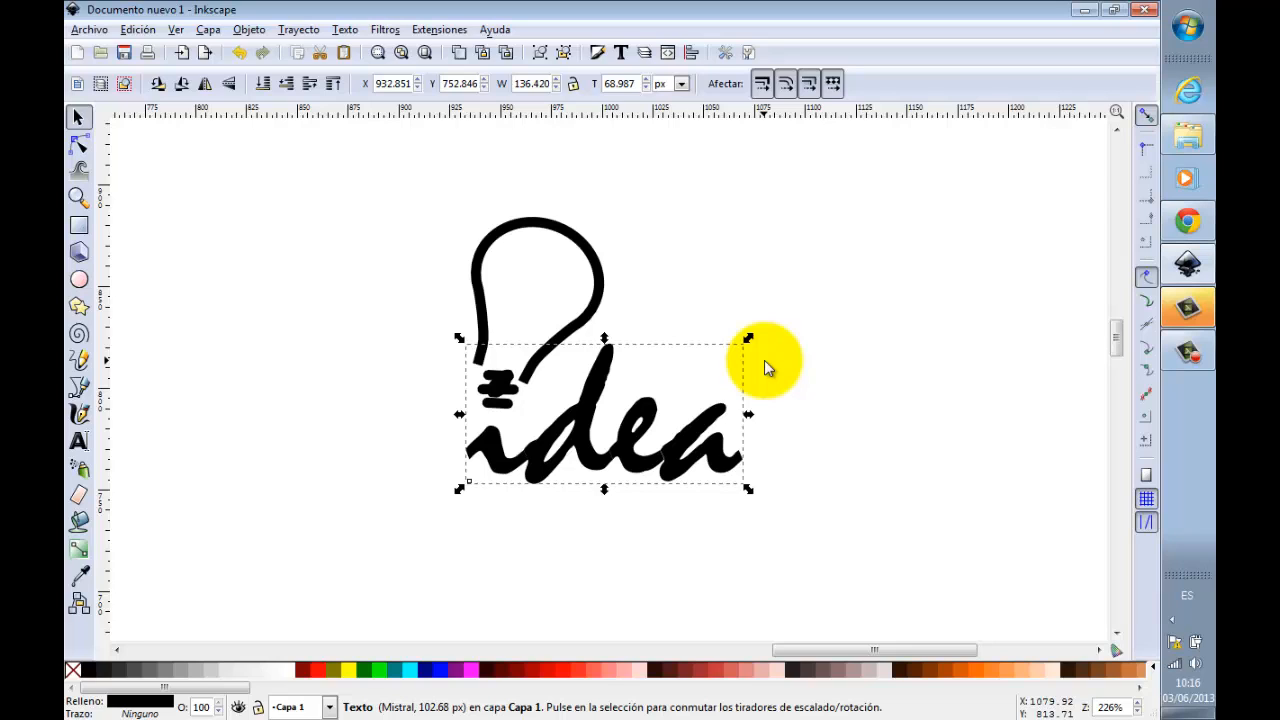
{"action": "left_click", "coordinate": [808, 388]}
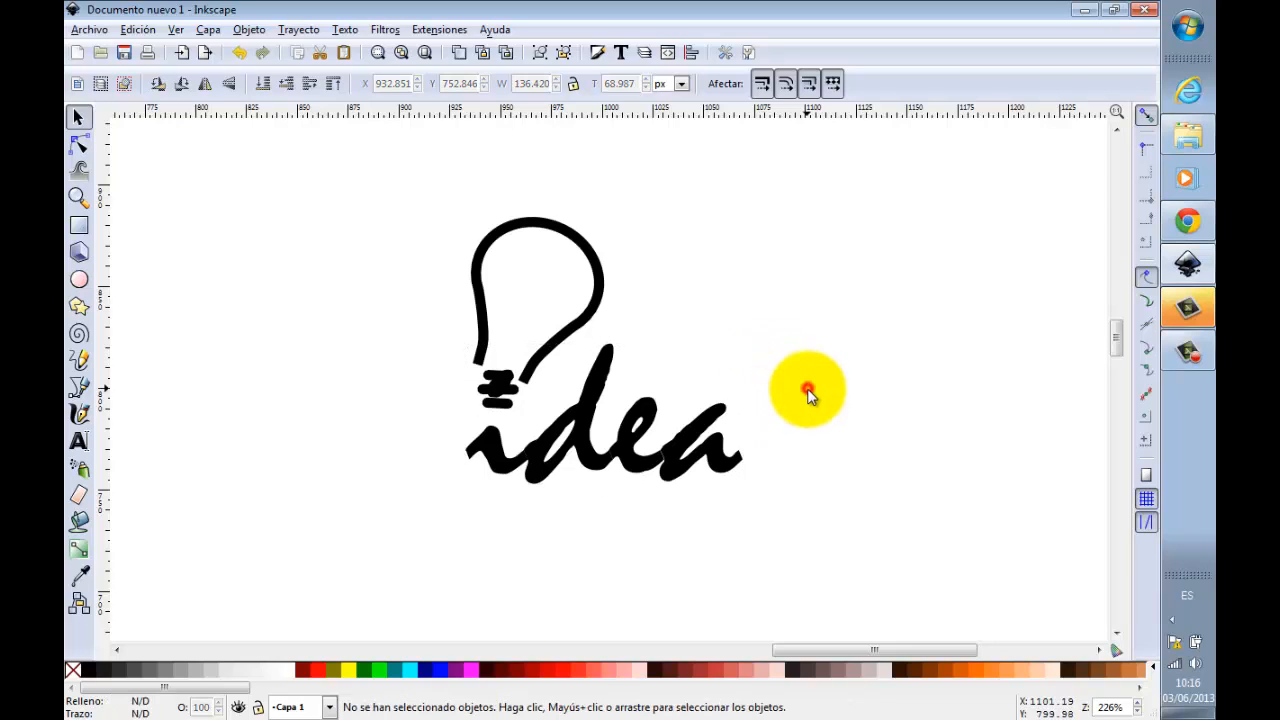
Step: Convert the script "idea" text to paths, then deselect and reselect the resulting letter group
{"action": "left_click", "coordinate": [646, 412]}
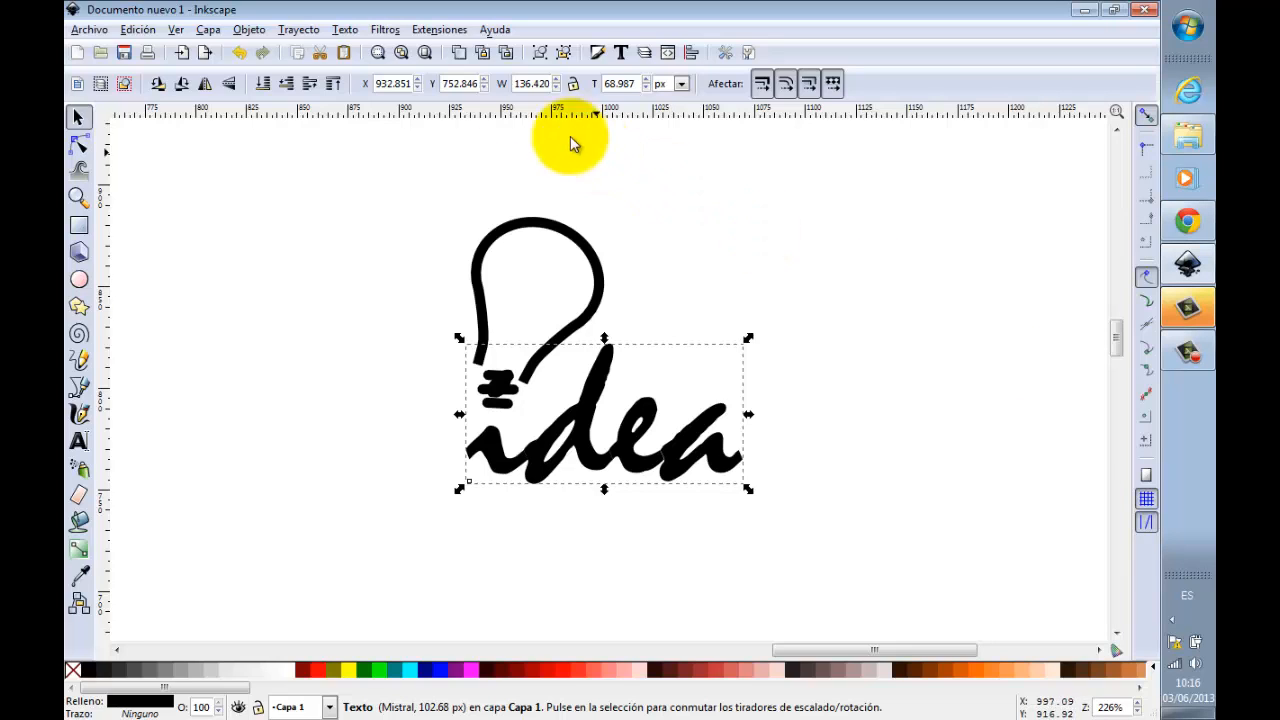
{"action": "left_click", "coordinate": [297, 30]}
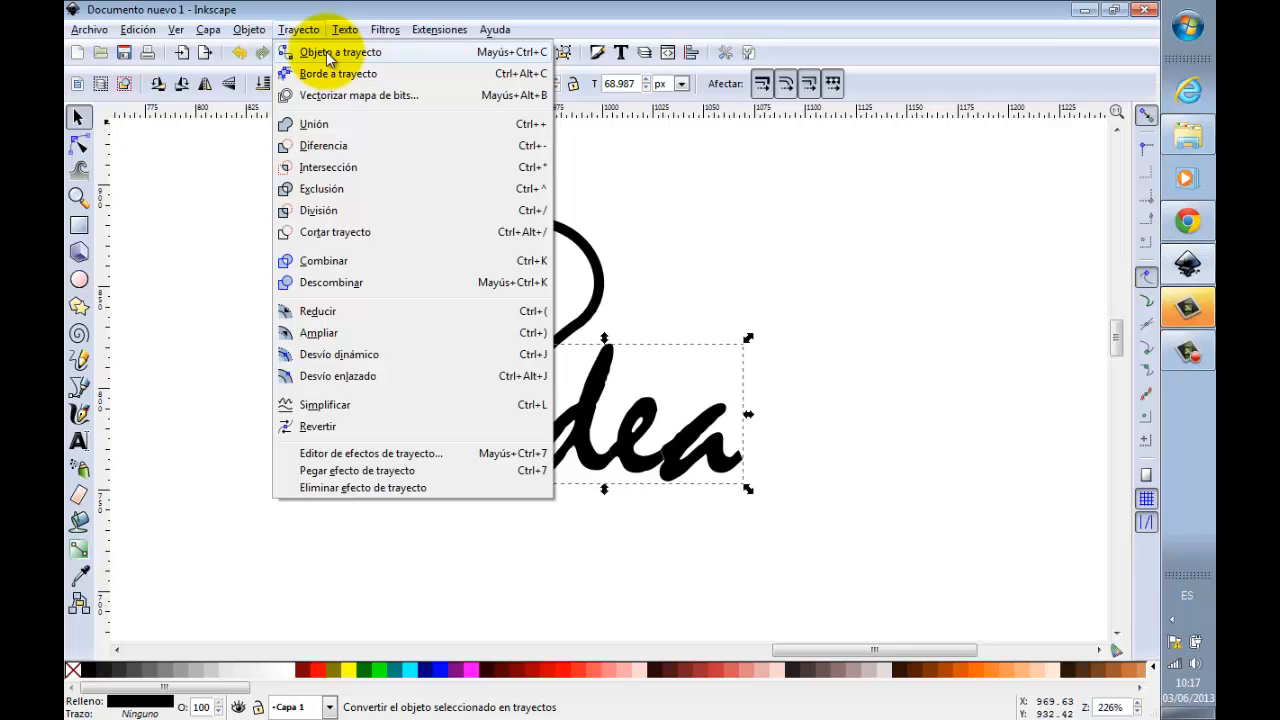
{"action": "left_click", "coordinate": [326, 51]}
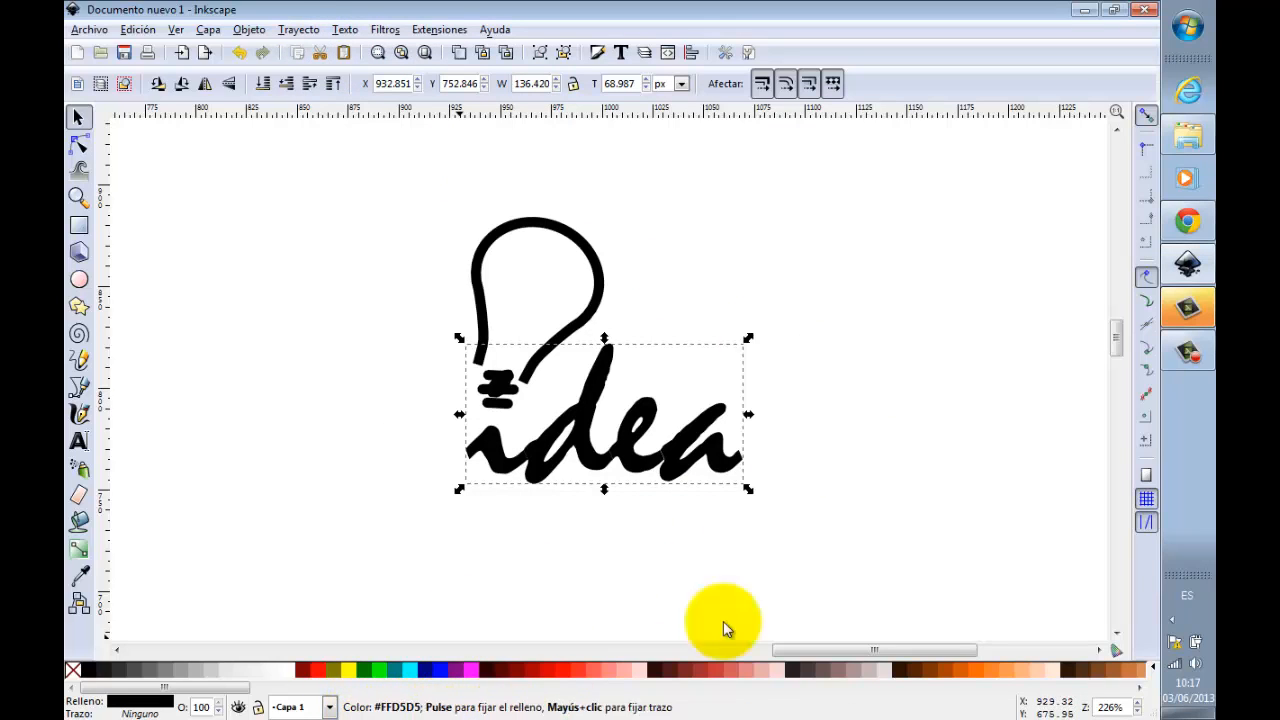
{"action": "left_click", "coordinate": [845, 540]}
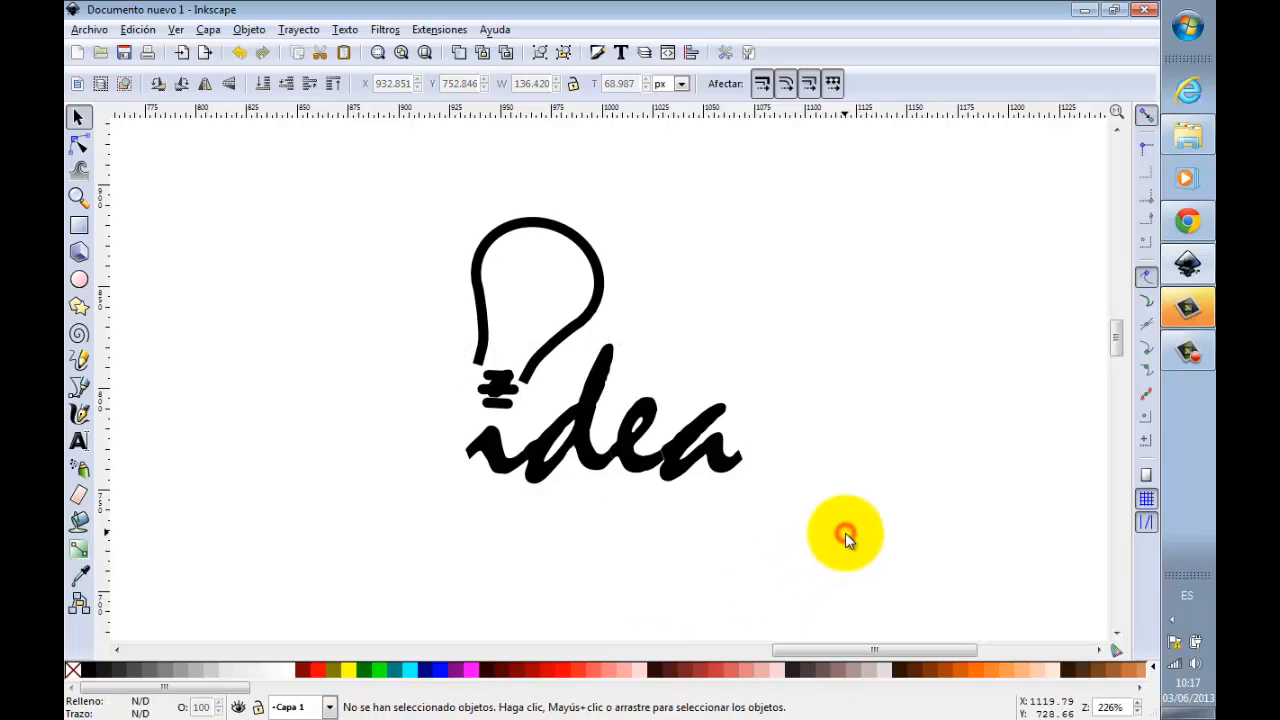
{"action": "left_click", "coordinate": [714, 446]}
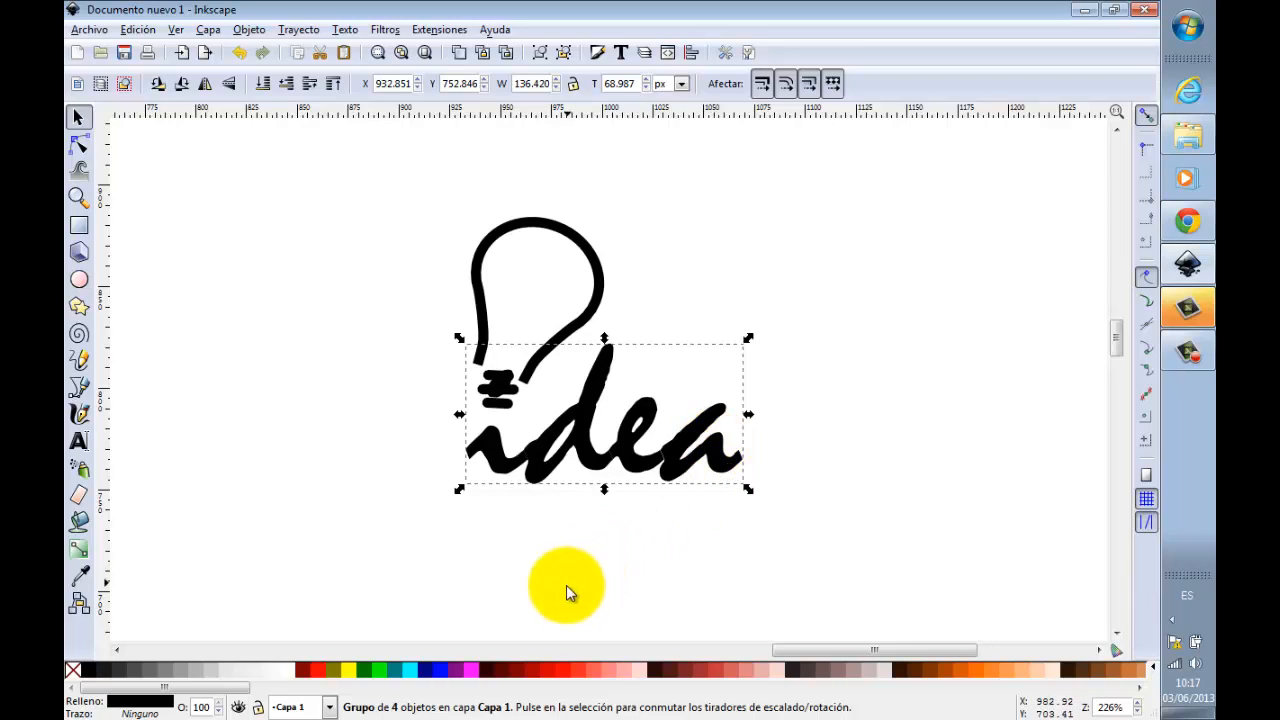
Step: Delete the nodes forming the dot of the "i" inside the letter group, and clear the selection
{"action": "left_click", "coordinate": [496, 446], "text": "ctrl"}
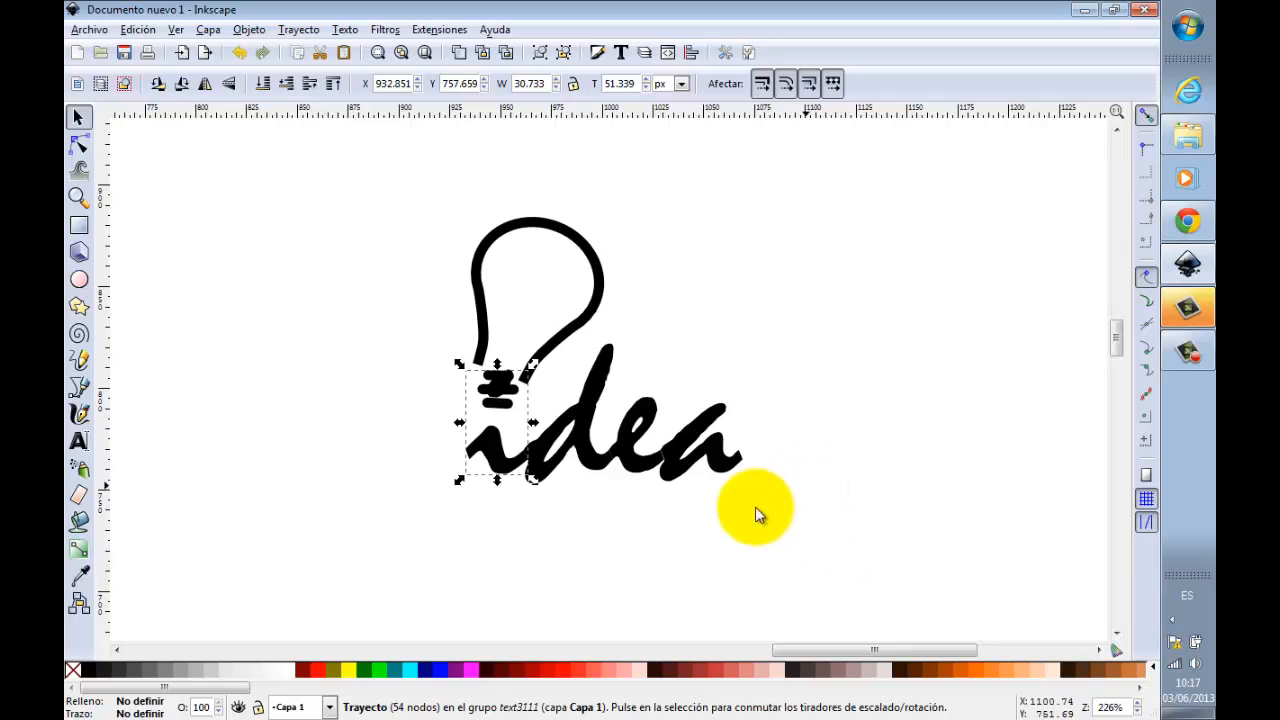
{"action": "double_click", "coordinate": [492, 429]}
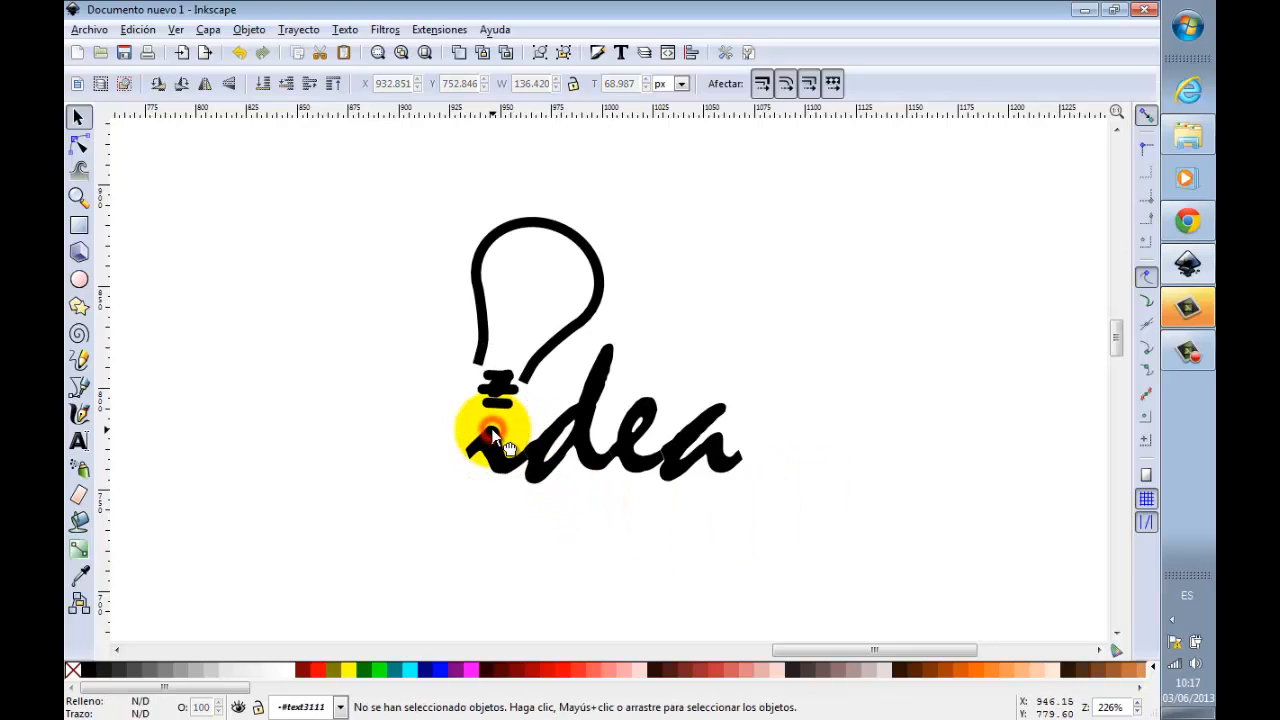
{"action": "left_click", "coordinate": [491, 428]}
{"action": "double_click", "coordinate": [491, 428]}
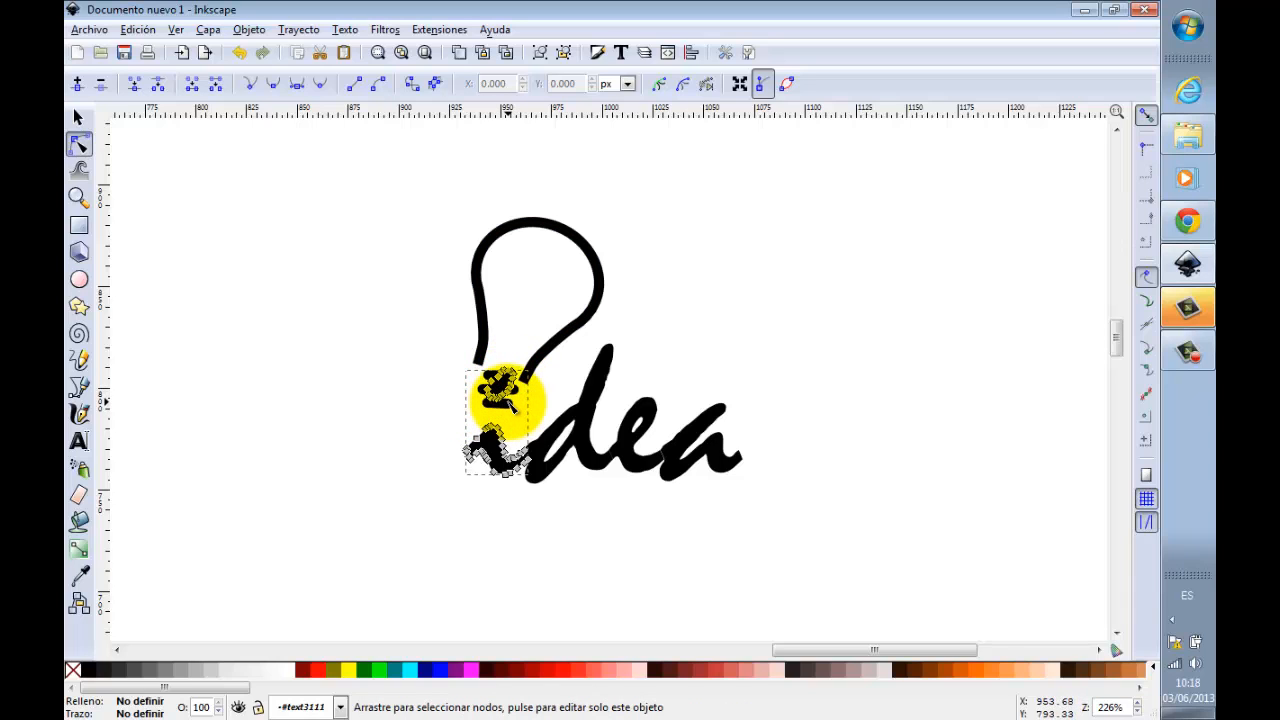
{"action": "left_click", "coordinate": [78, 117]}
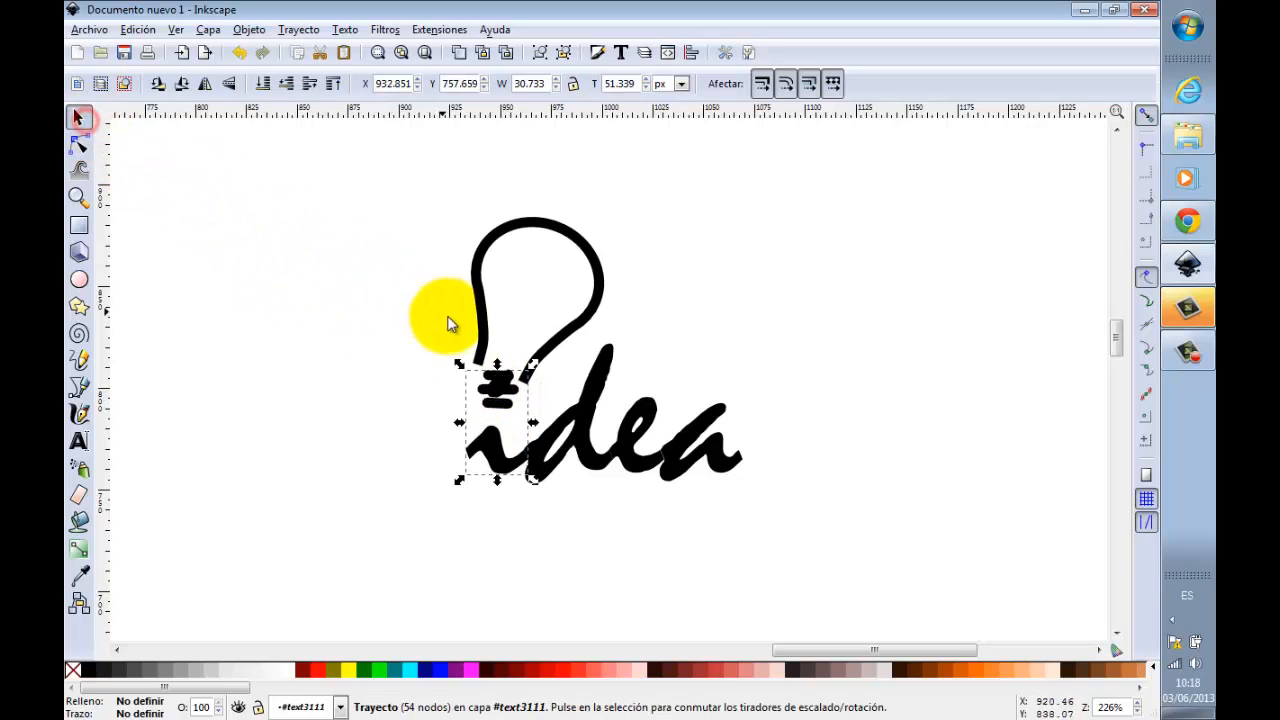
{"action": "double_click", "coordinate": [498, 383]}
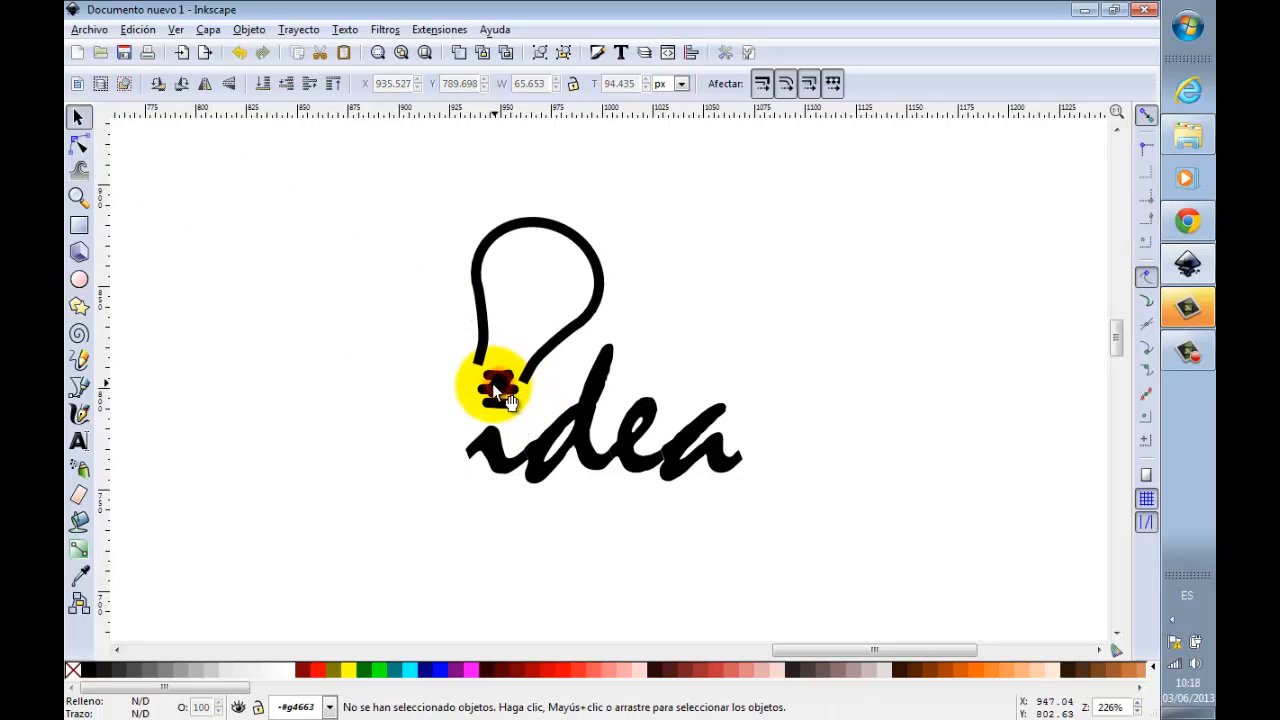
{"action": "double_click", "coordinate": [487, 440]}
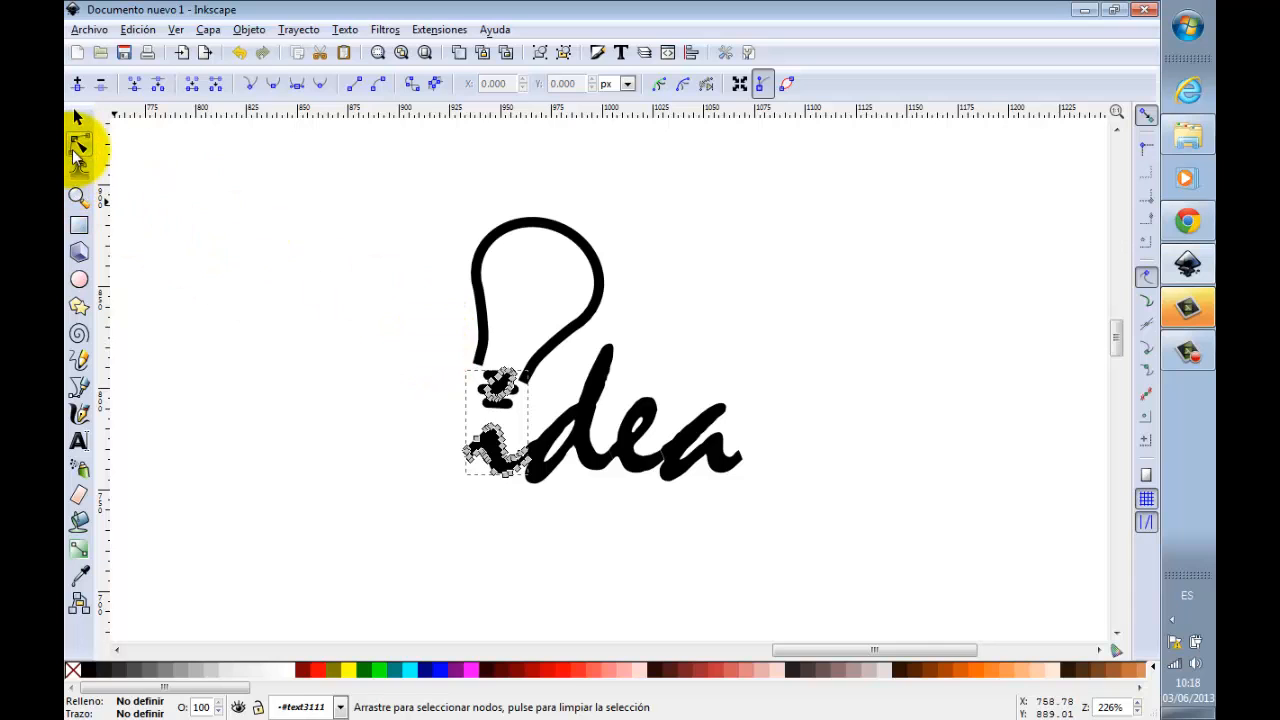
{"action": "left_click_drag", "start_coordinate": [425, 345], "coordinate": [545, 413]}
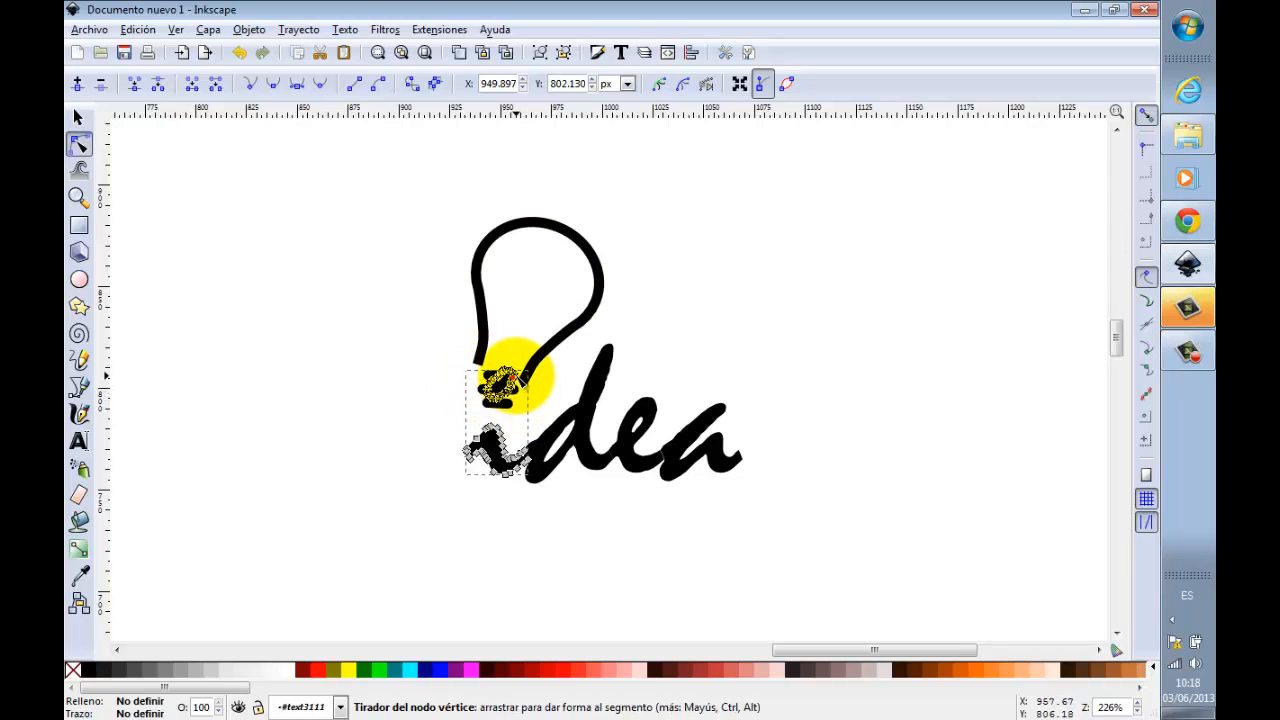
{"action": "key", "text": "Escape"}
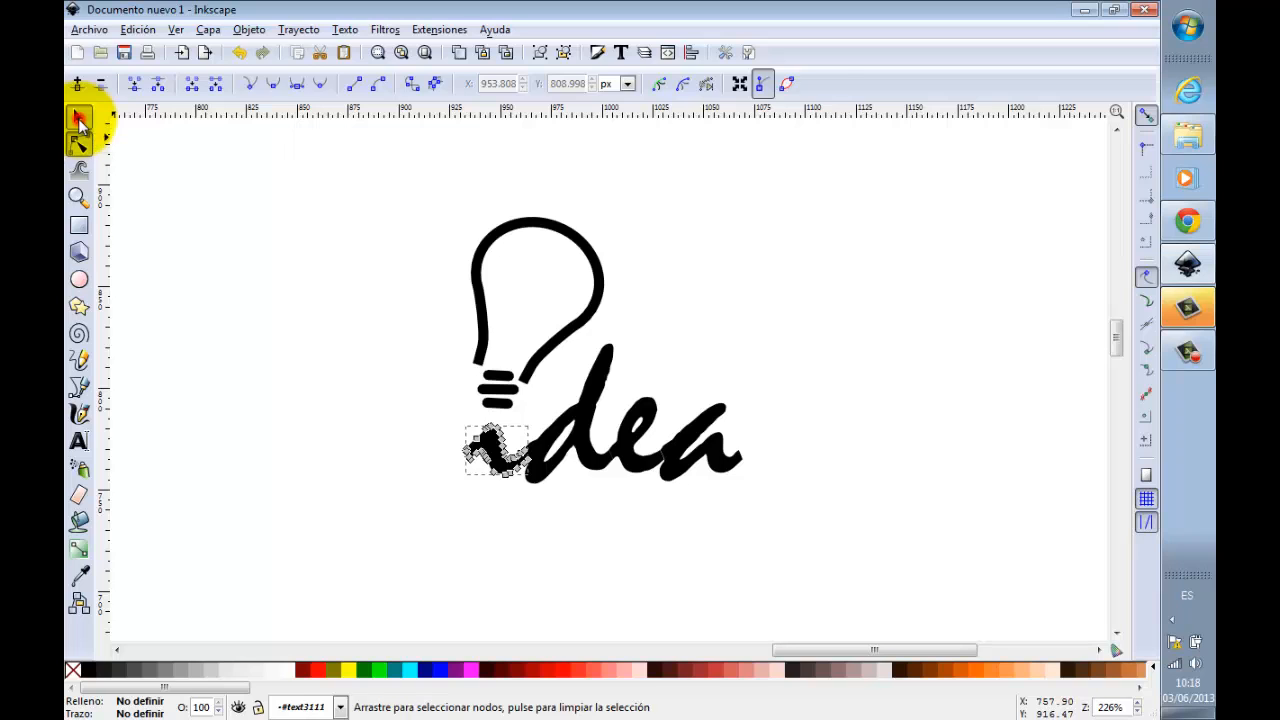
{"action": "left_click", "coordinate": [79, 118]}
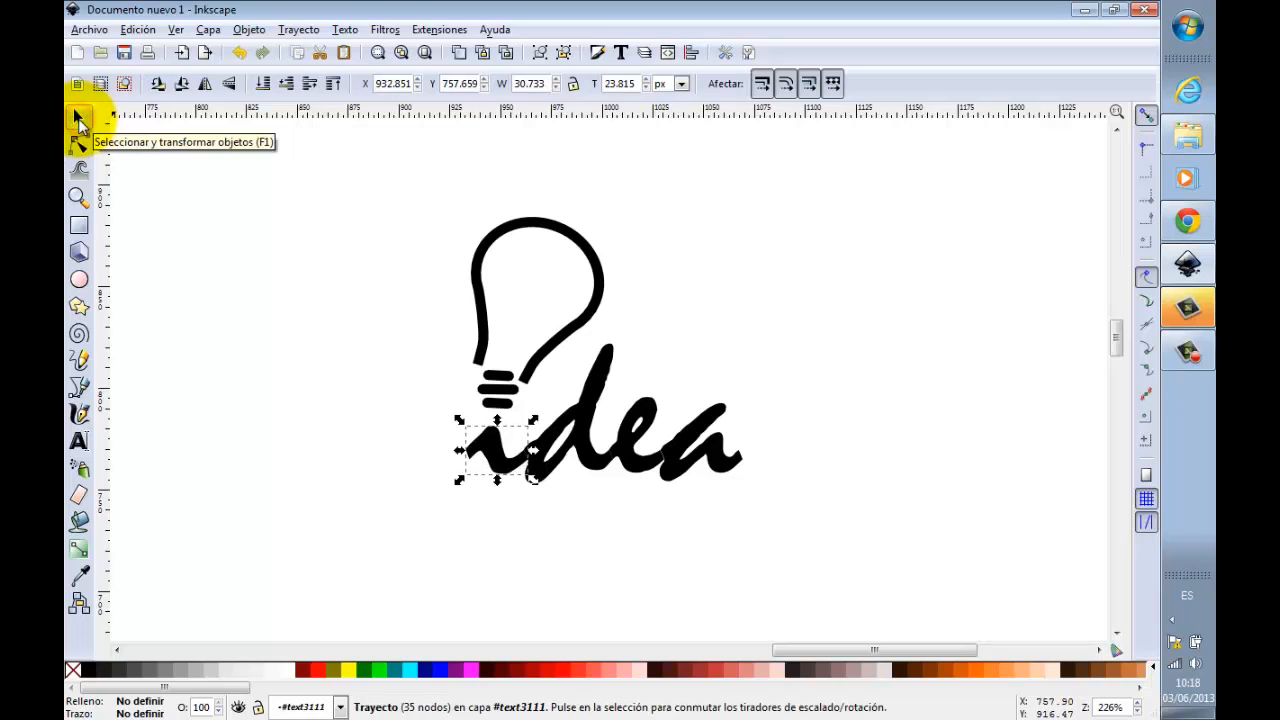
{"action": "left_click", "coordinate": [296, 270]}
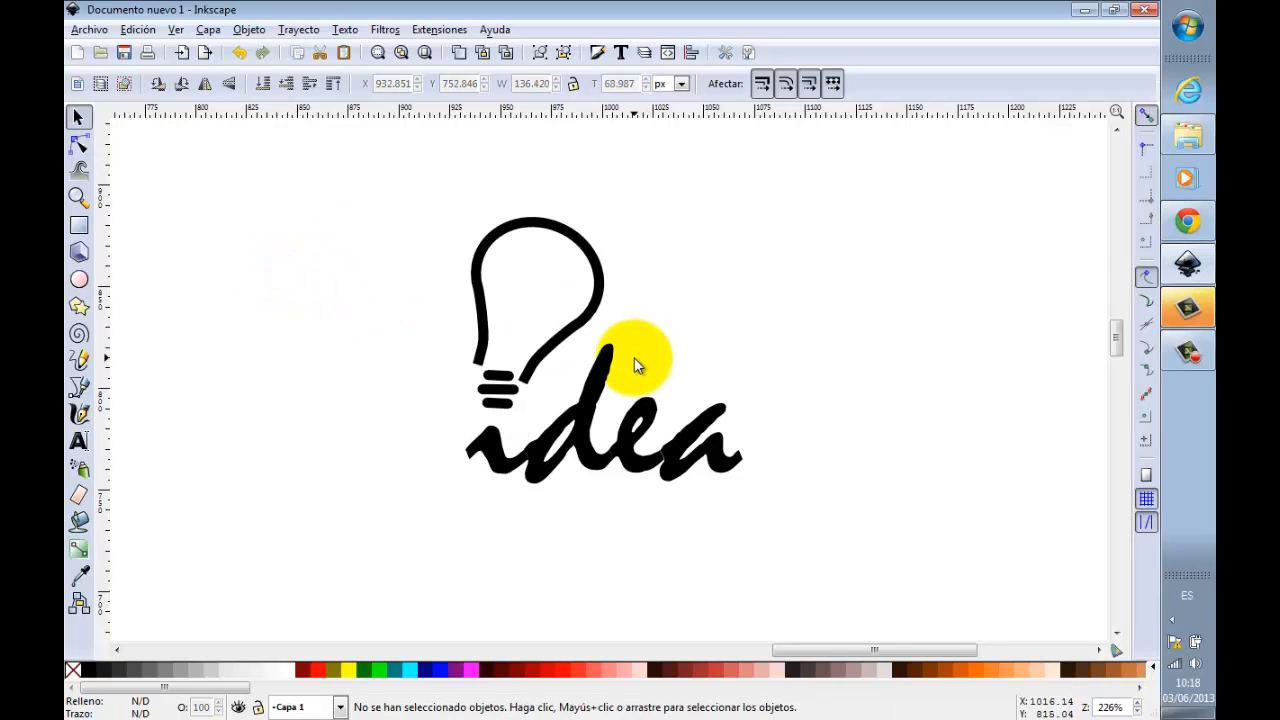
Step: Move the lightbulb group slightly down, closer to the "i", to about X 935.97 and Y 787.04 px
{"action": "left_click", "coordinate": [553, 349]}
{"action": "left_click_drag", "start_coordinate": [552, 350], "coordinate": [578, 329]}
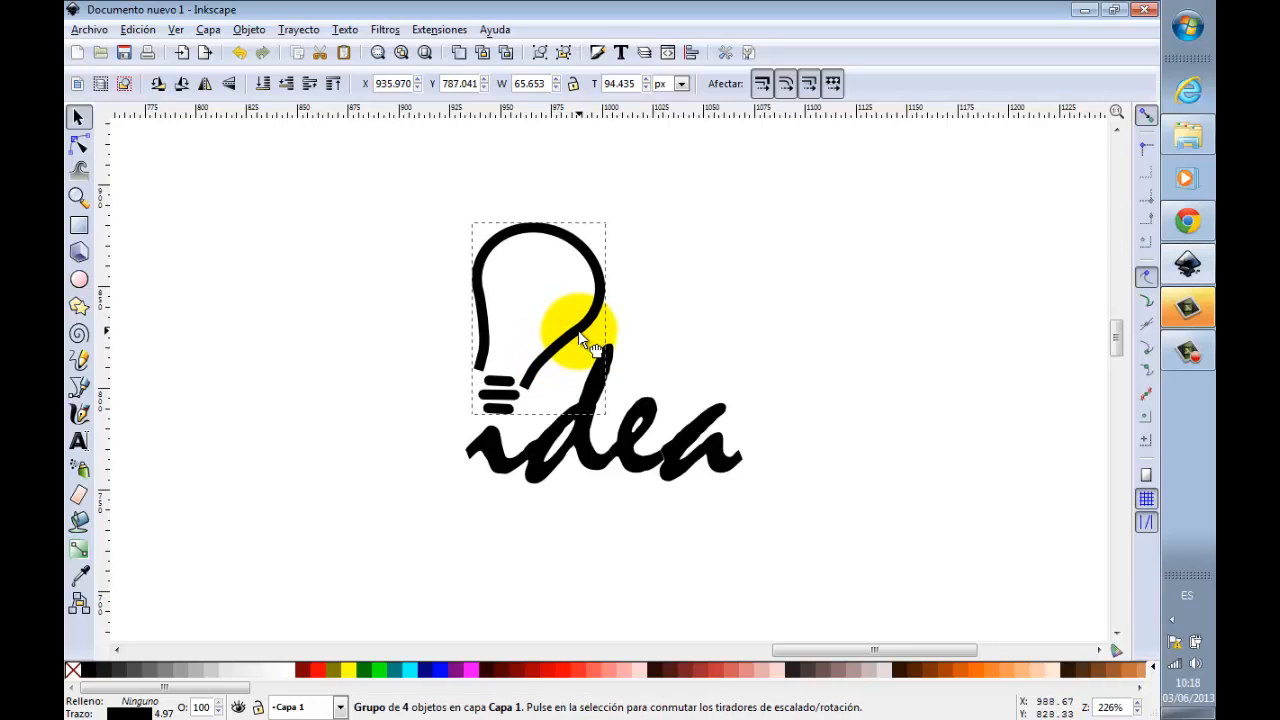
{"action": "left_click", "coordinate": [744, 333]}
Step: Group the lightbulb with the "idea" letters and shift the combined logo slightly down
{"action": "scroll", "coordinate": [645, 337], "scroll_direction": "down", "scroll_amount": 1}
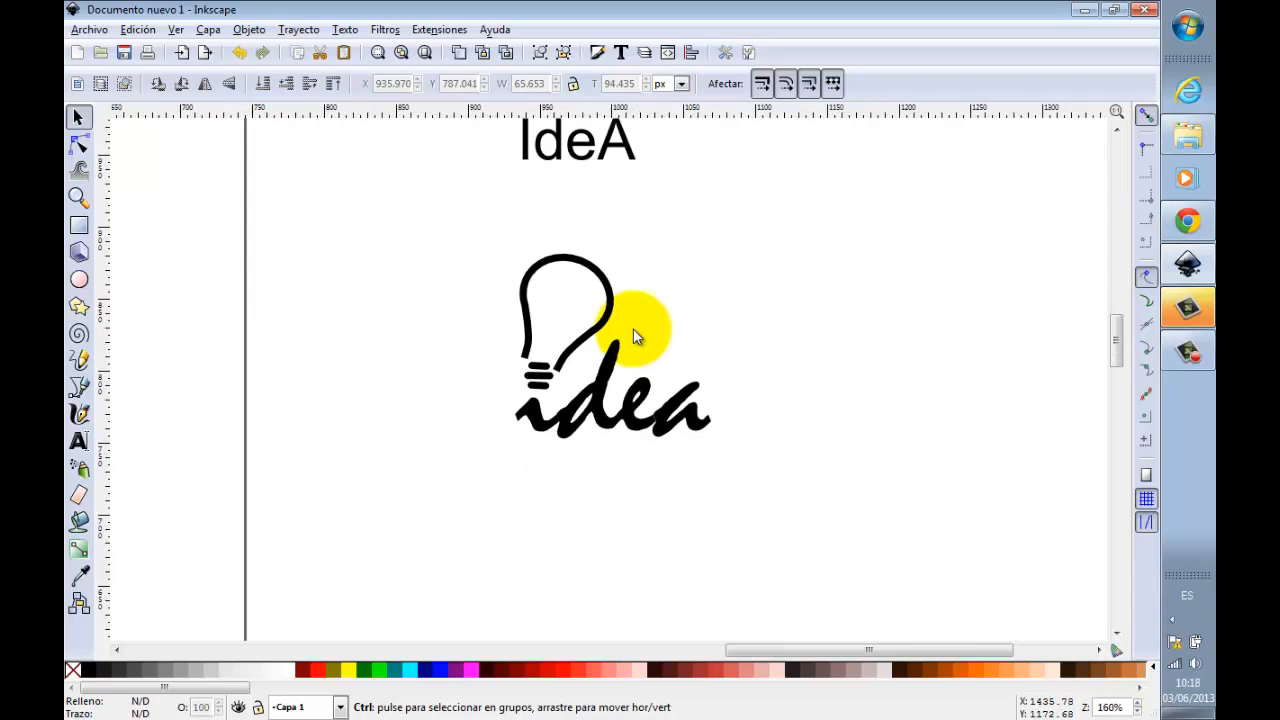
{"action": "left_click_drag", "start_coordinate": [380, 210], "coordinate": [830, 518]}
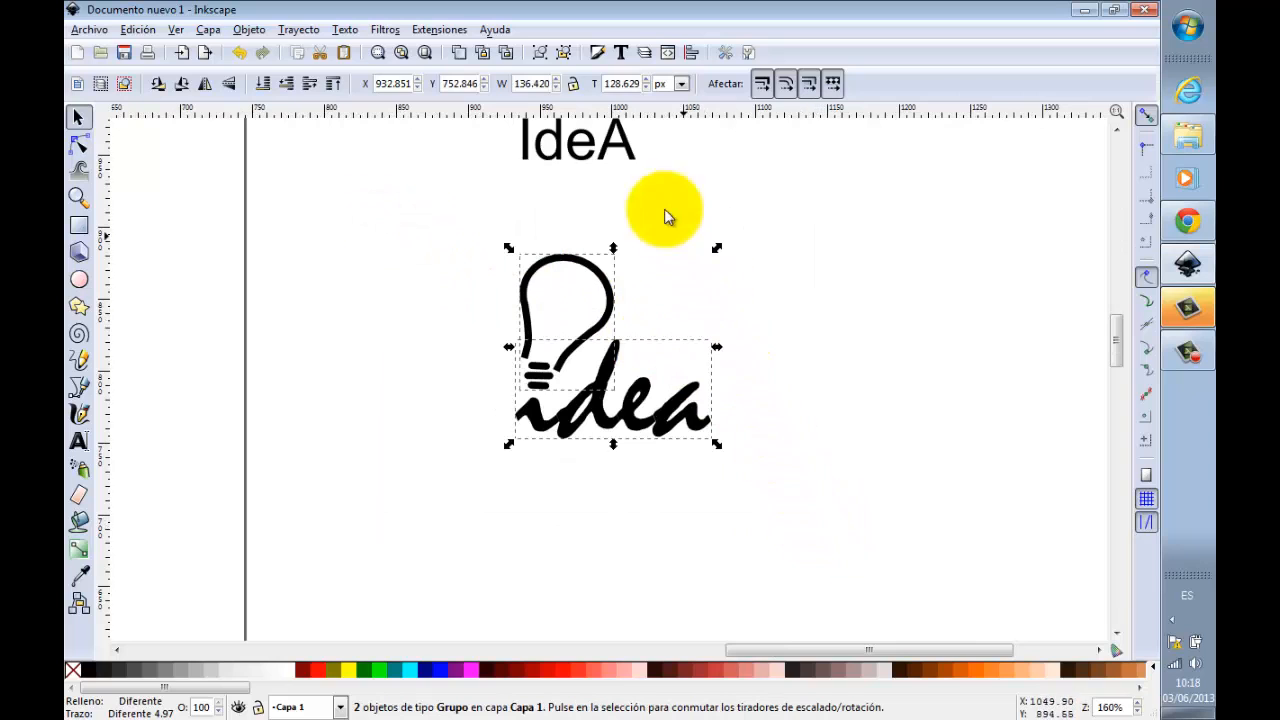
{"action": "left_click", "coordinate": [538, 53]}
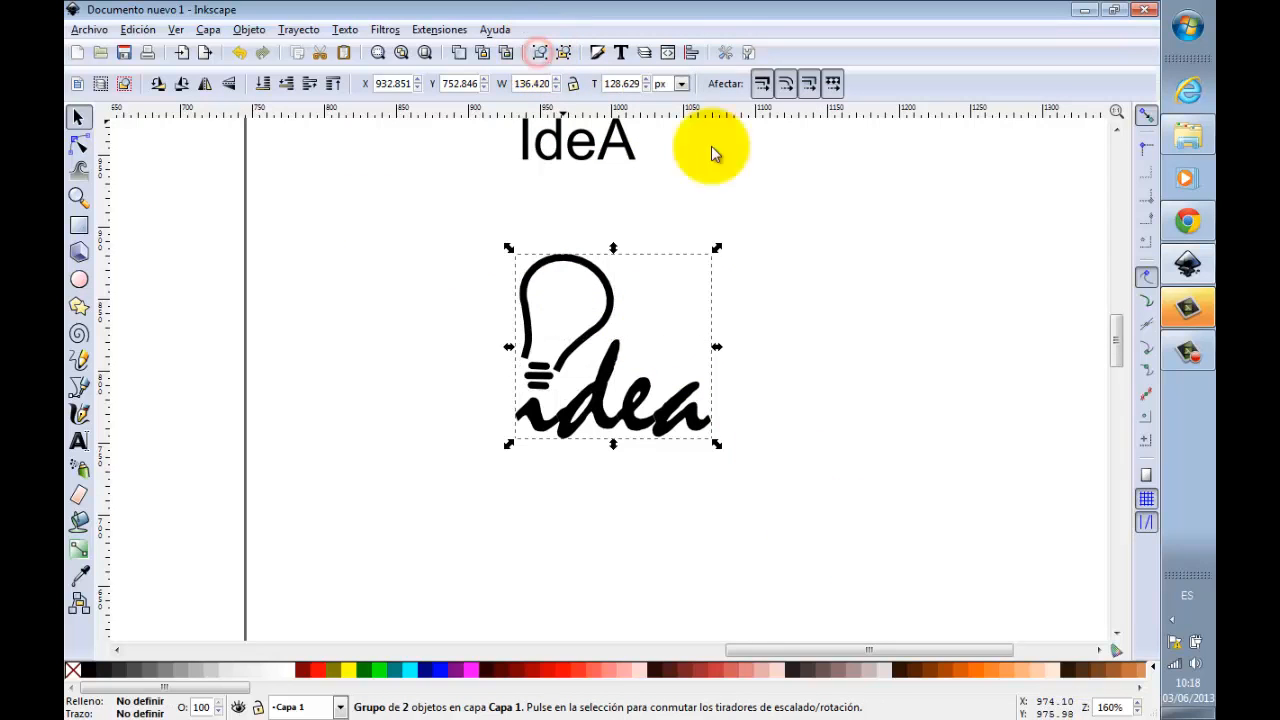
{"action": "left_click", "coordinate": [943, 331]}
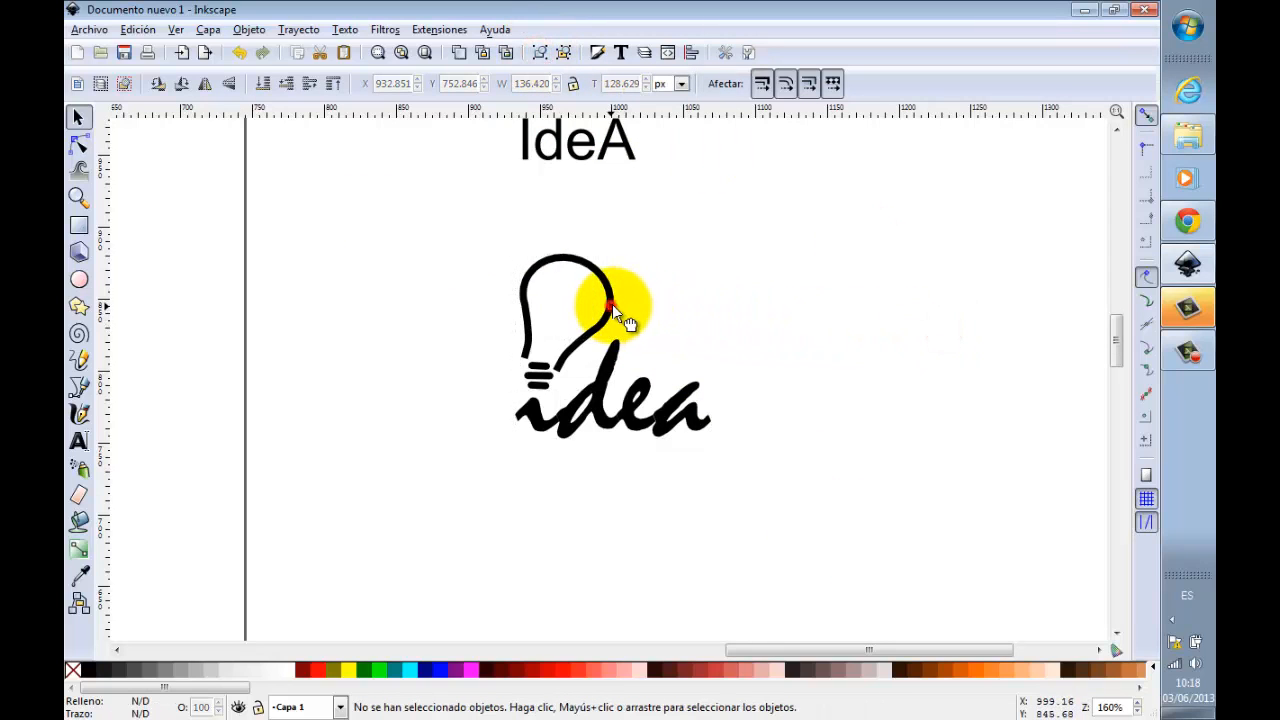
{"action": "mouse_move", "coordinate": [612, 308]}
{"action": "left_mouse_down"}
{"action": "mouse_move", "coordinate": [704, 320]}
{"action": "mouse_move", "coordinate": [617, 322]}
{"action": "left_mouse_up"}
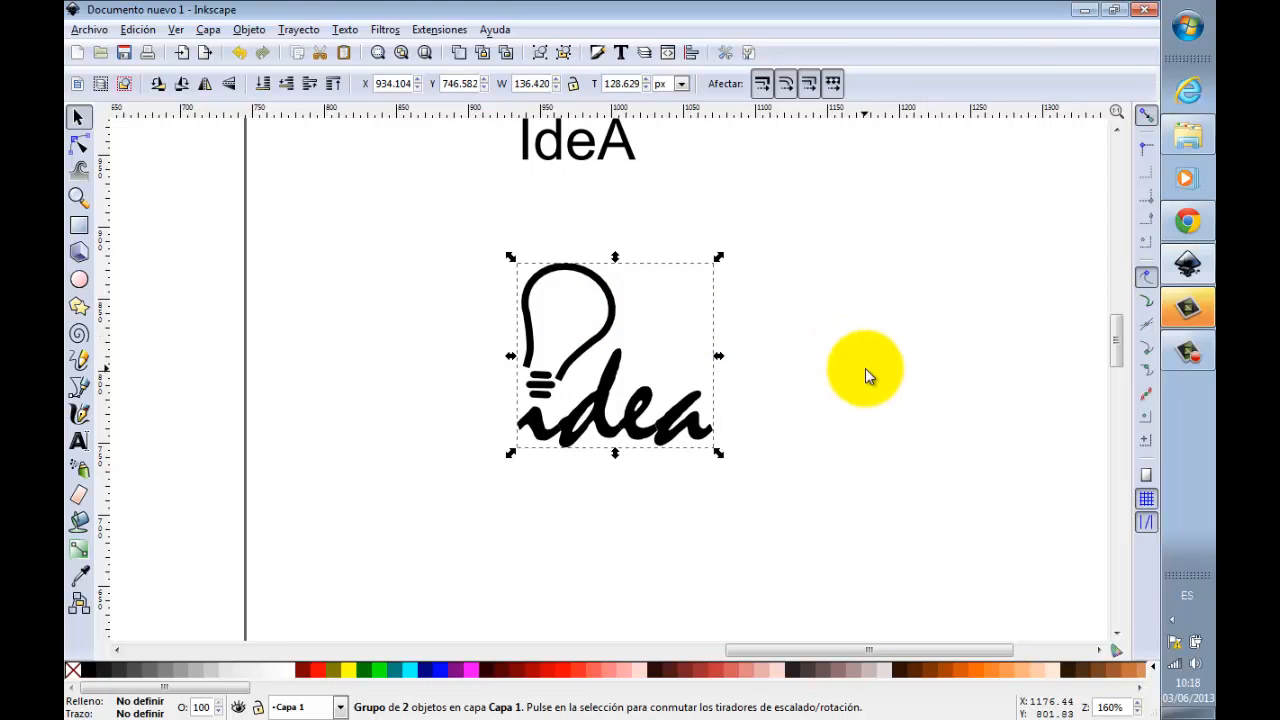
{"action": "left_click", "coordinate": [865, 368]}
Step: Shift the grouped logo slightly to the left on the canvas beside the page
{"action": "scroll", "coordinate": [632, 321], "scroll_direction": "down", "scroll_amount": 1}
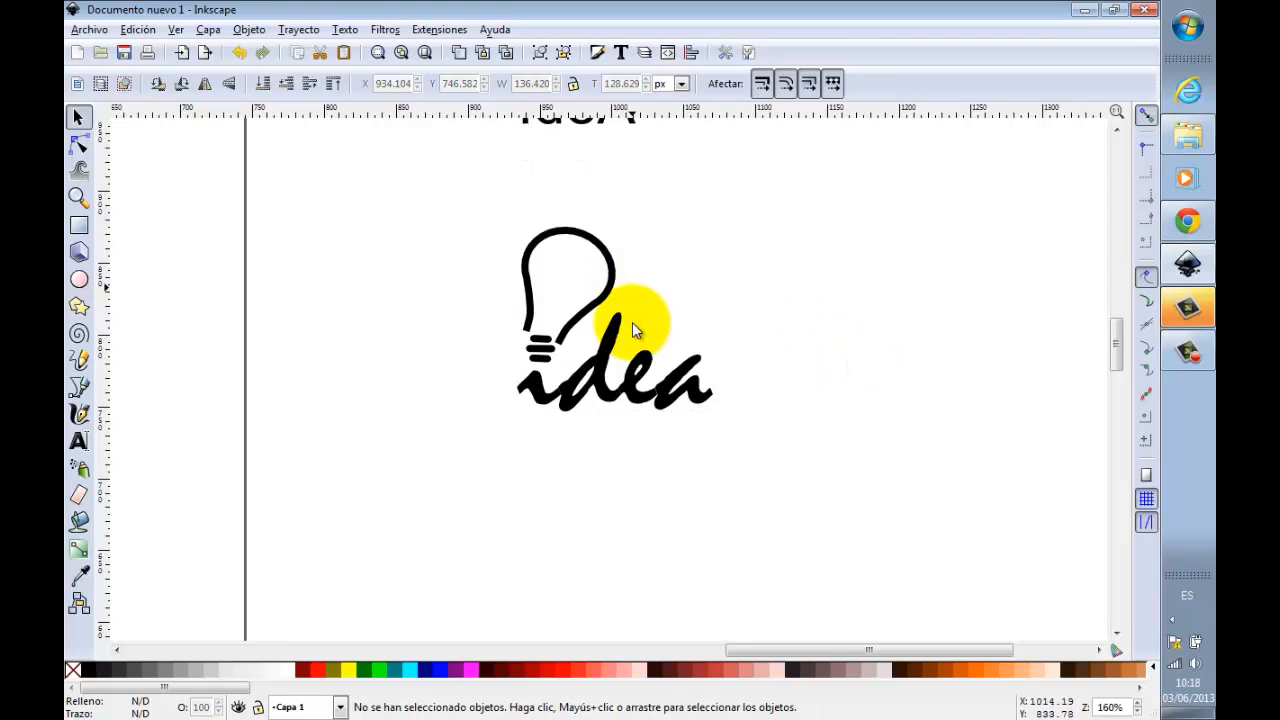
{"action": "scroll", "coordinate": [632, 322], "scroll_direction": "down", "scroll_amount": 4}
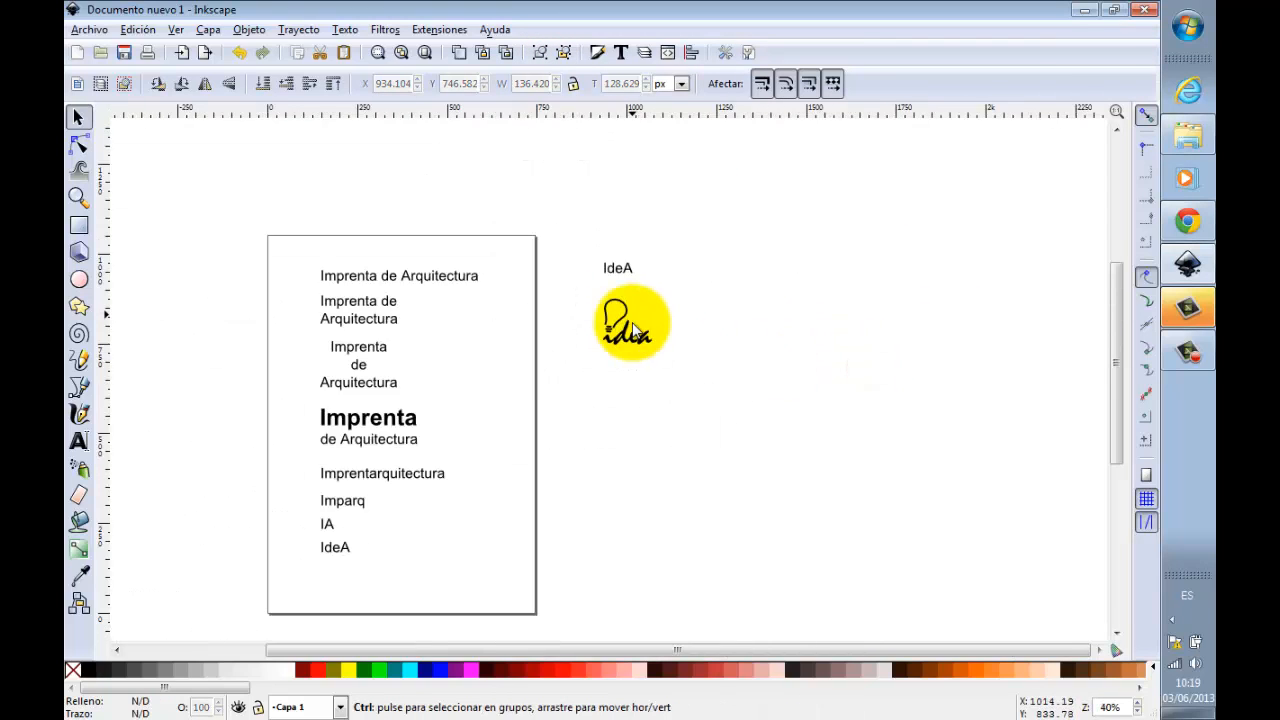
{"action": "left_click_drag", "start_coordinate": [260, 220], "coordinate": [544, 594]}
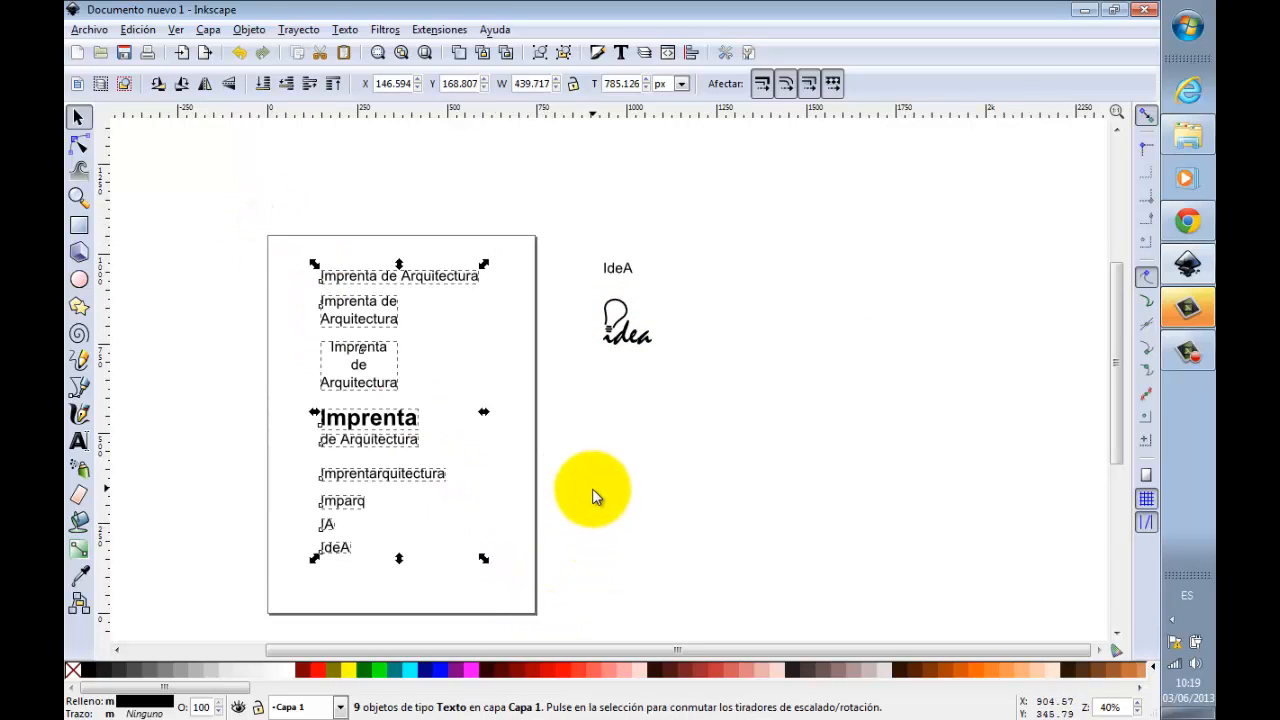
{"action": "left_click", "coordinate": [638, 248]}
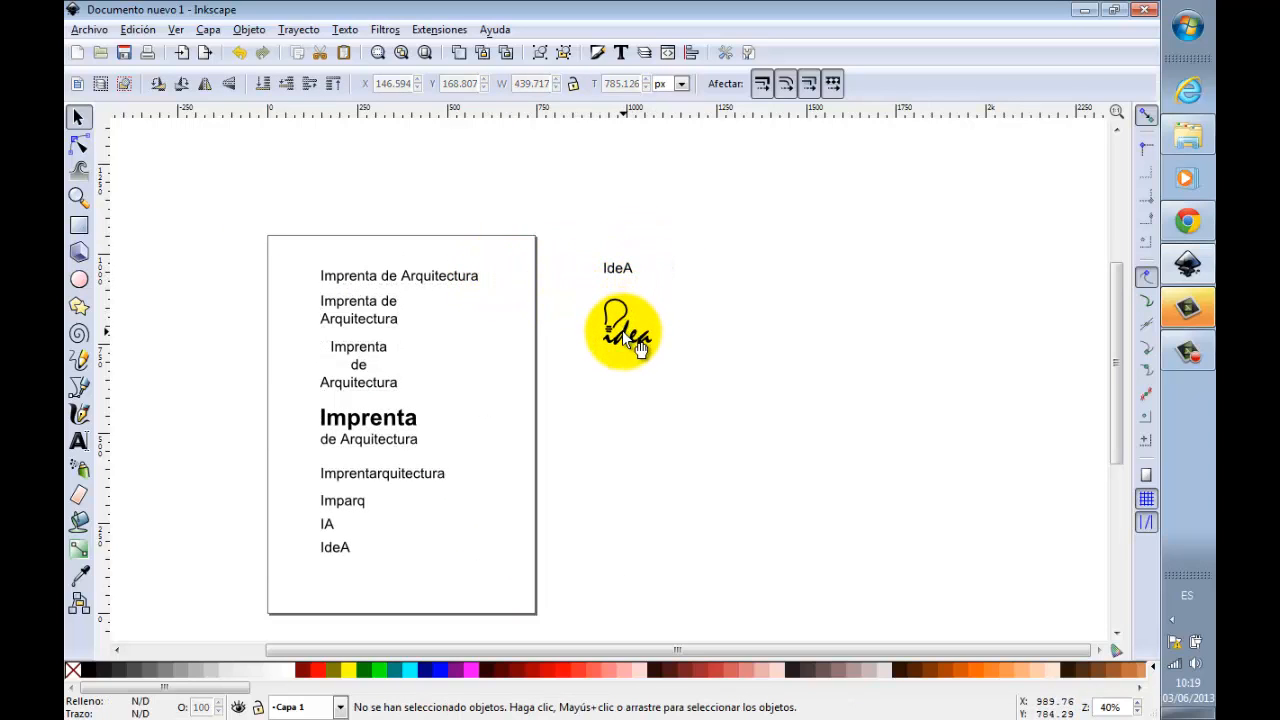
{"action": "left_click_drag", "start_coordinate": [637, 345], "coordinate": [626, 332]}
Step: Delete the eight name texts below the top "Imprenta de Arquitectura" line and the loose "IdeA" text beside the page
{"action": "left_click_drag", "start_coordinate": [287, 285], "coordinate": [497, 578]}
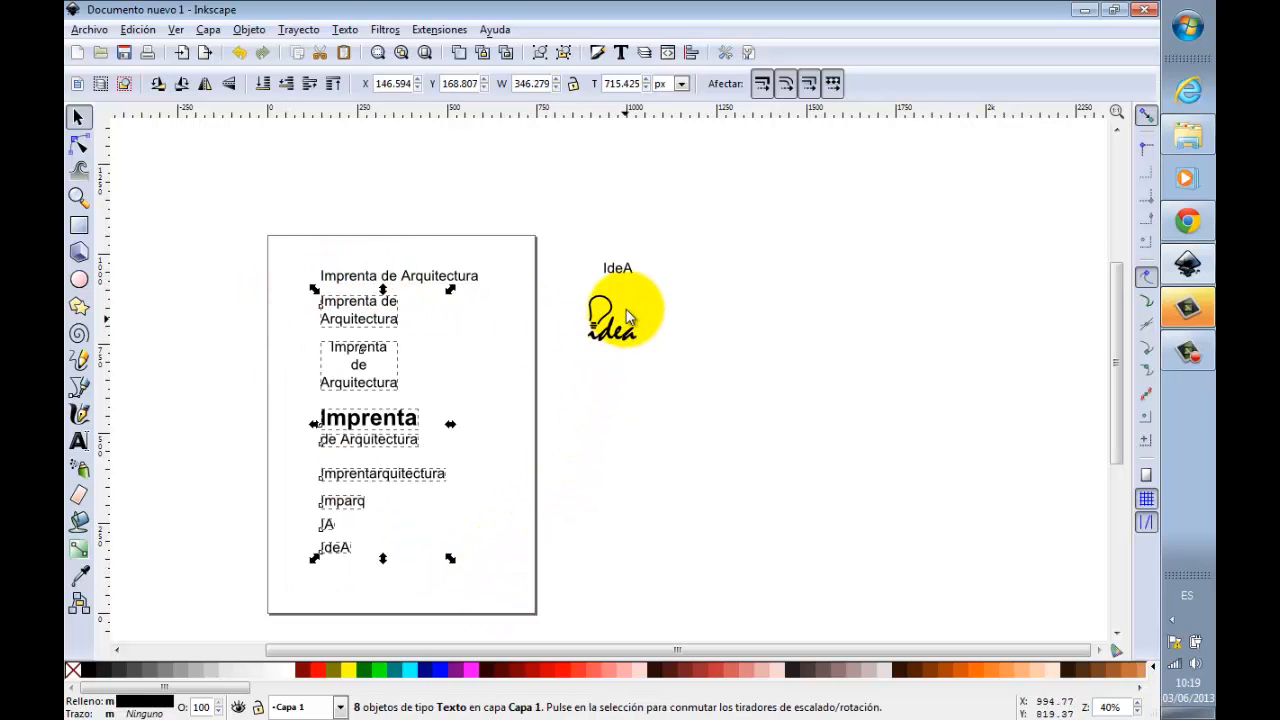
{"action": "key", "text": "Delete"}
{"action": "left_click", "coordinate": [622, 268]}
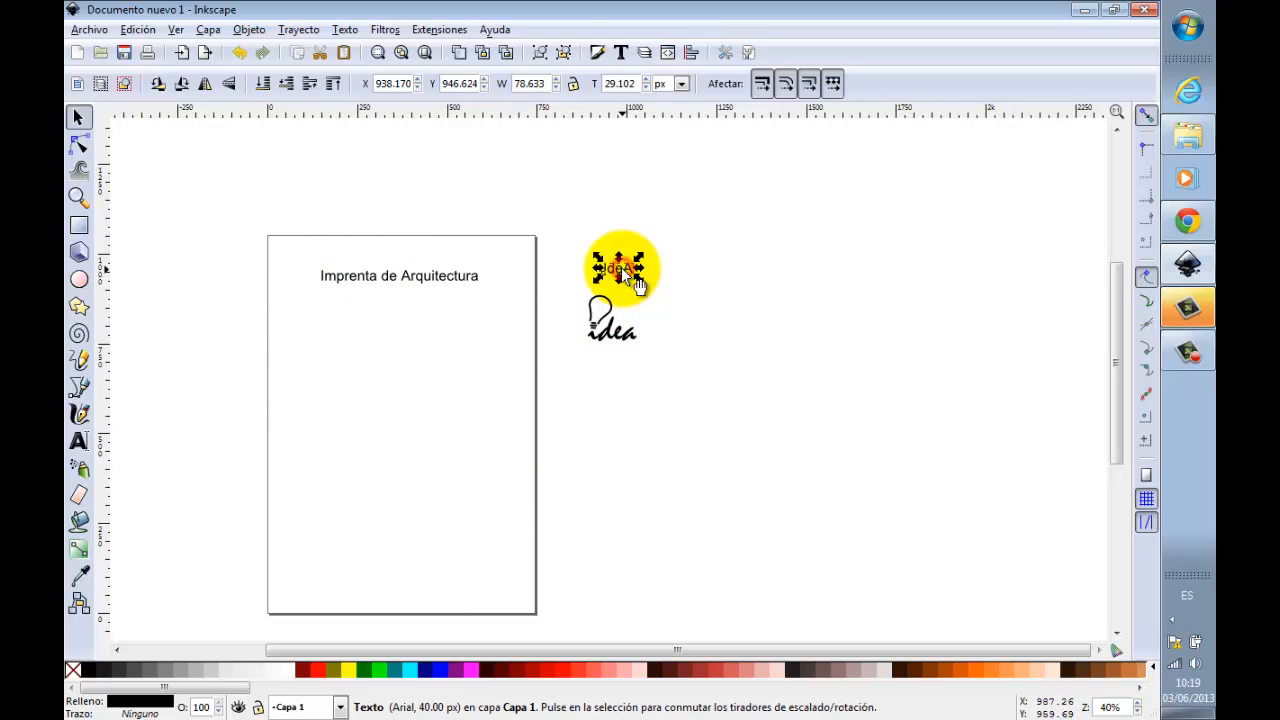
{"action": "key", "text": "Delete"}
Step: Place the logo near the page's upper left and the "Imprenta de Arquitectura" text directly beneath it, aligned to its left edge
{"action": "left_click_drag", "start_coordinate": [429, 285], "coordinate": [424, 321]}
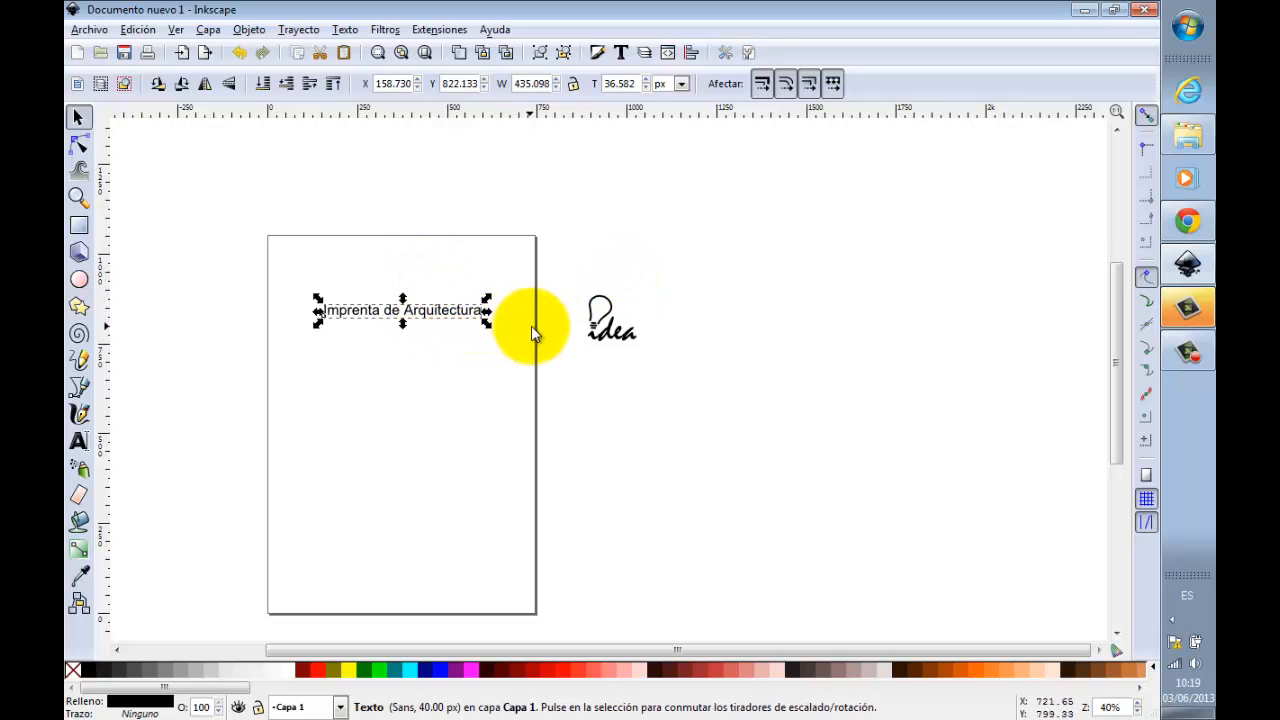
{"action": "left_click_drag", "start_coordinate": [600, 337], "coordinate": [332, 289]}
{"action": "left_click", "coordinate": [78, 197]}
{"action": "left_click_drag", "start_coordinate": [265, 233], "coordinate": [571, 360]}
{"action": "left_click", "coordinate": [79, 119]}
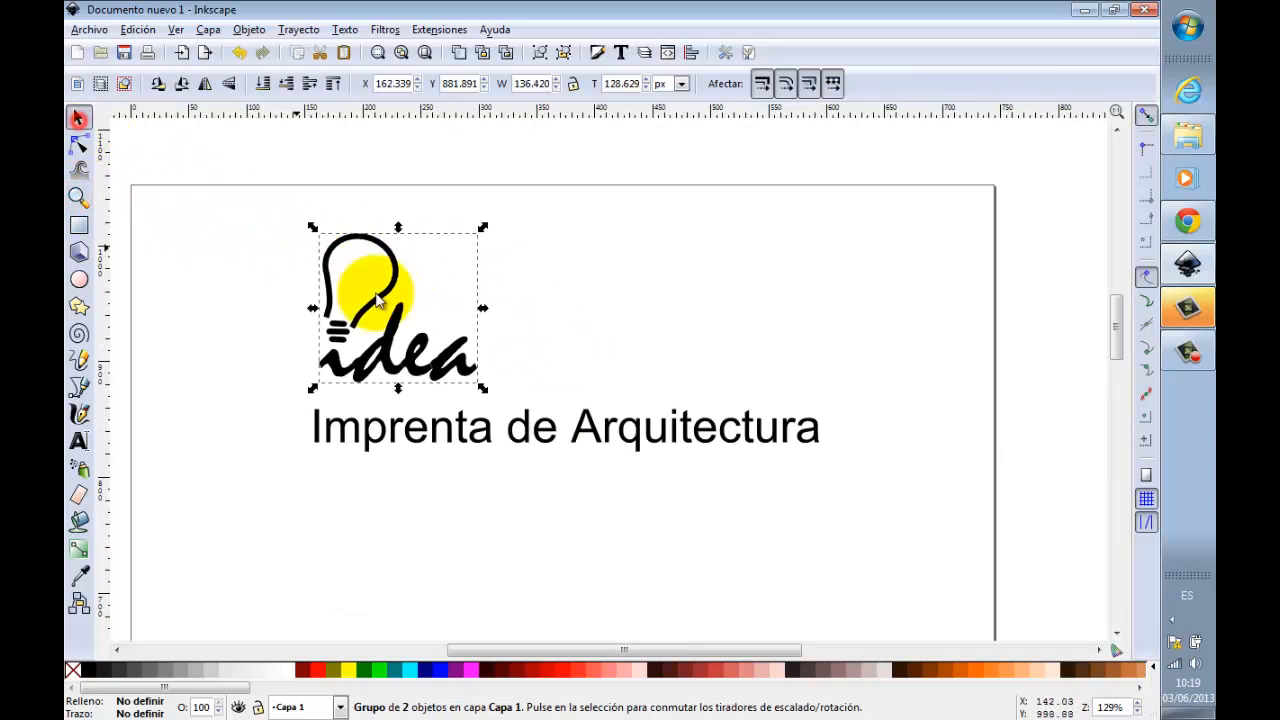
{"action": "left_click_drag", "start_coordinate": [460, 437], "coordinate": [466, 424]}
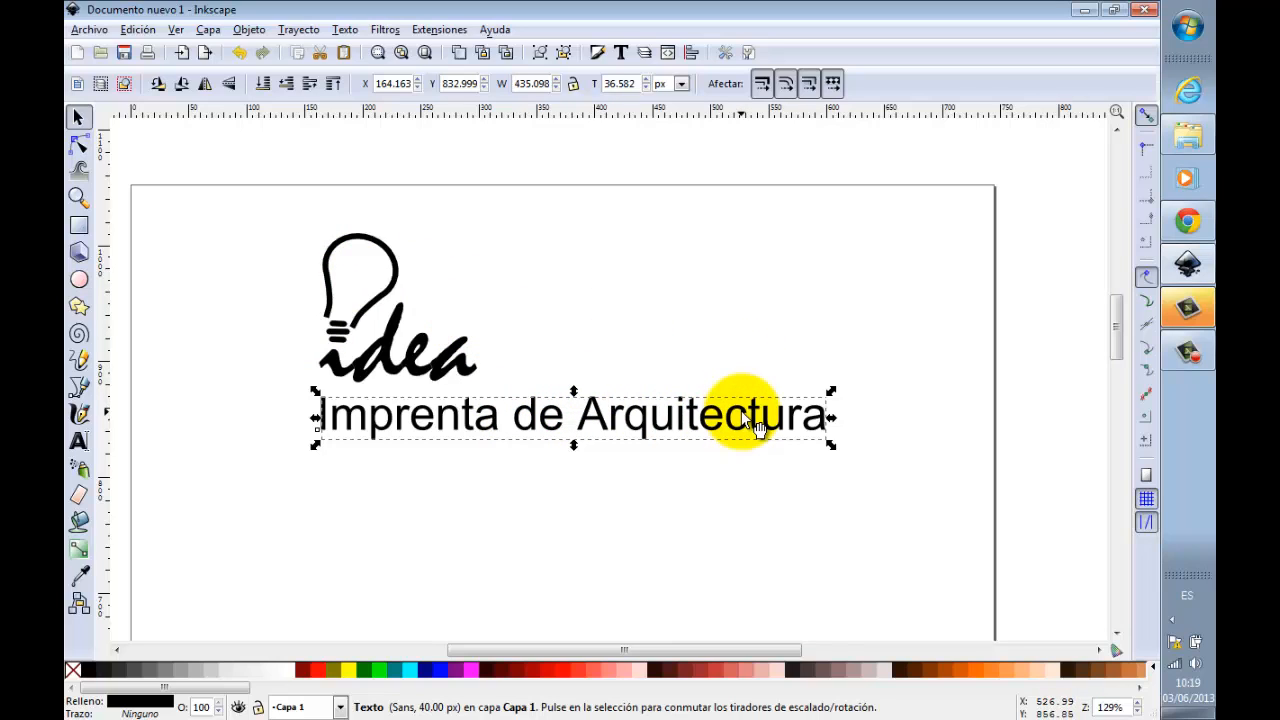
{"action": "left_click", "coordinate": [866, 360]}
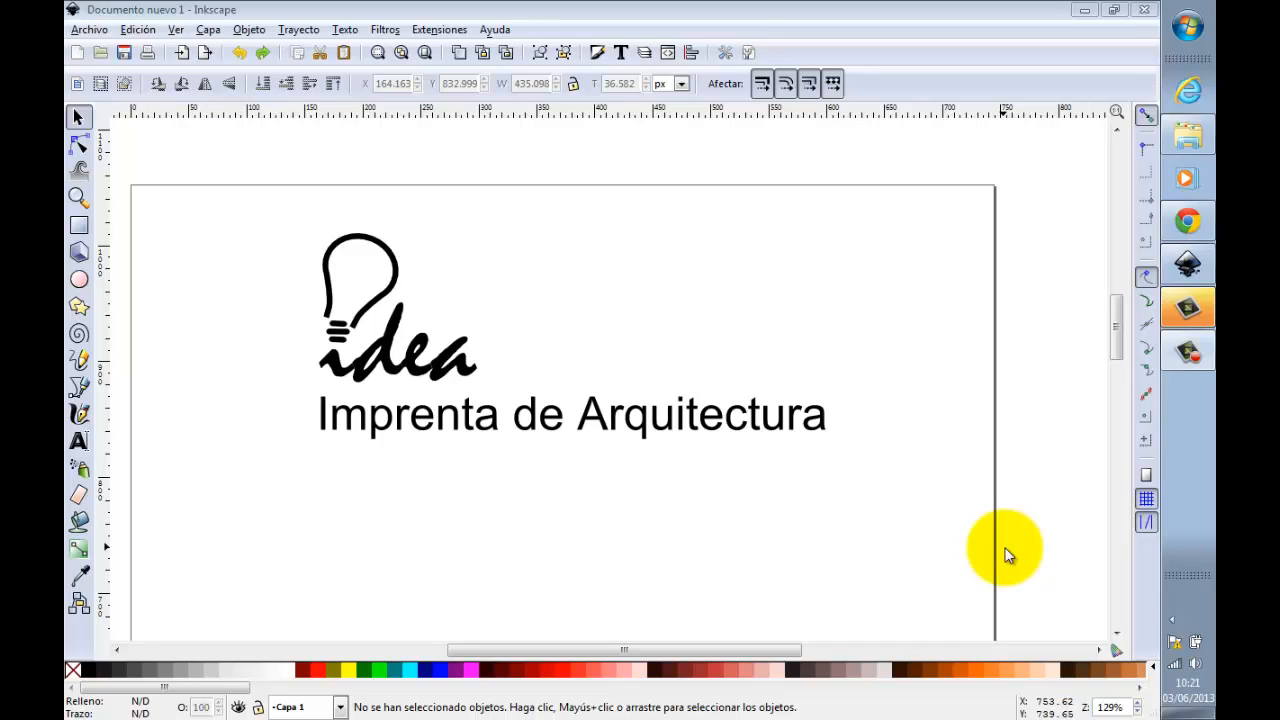
Step: Change the font of the "Imprenta de Arquitectura" text to Swis721 Cn BT in normal style
{"action": "left_click", "coordinate": [615, 428]}
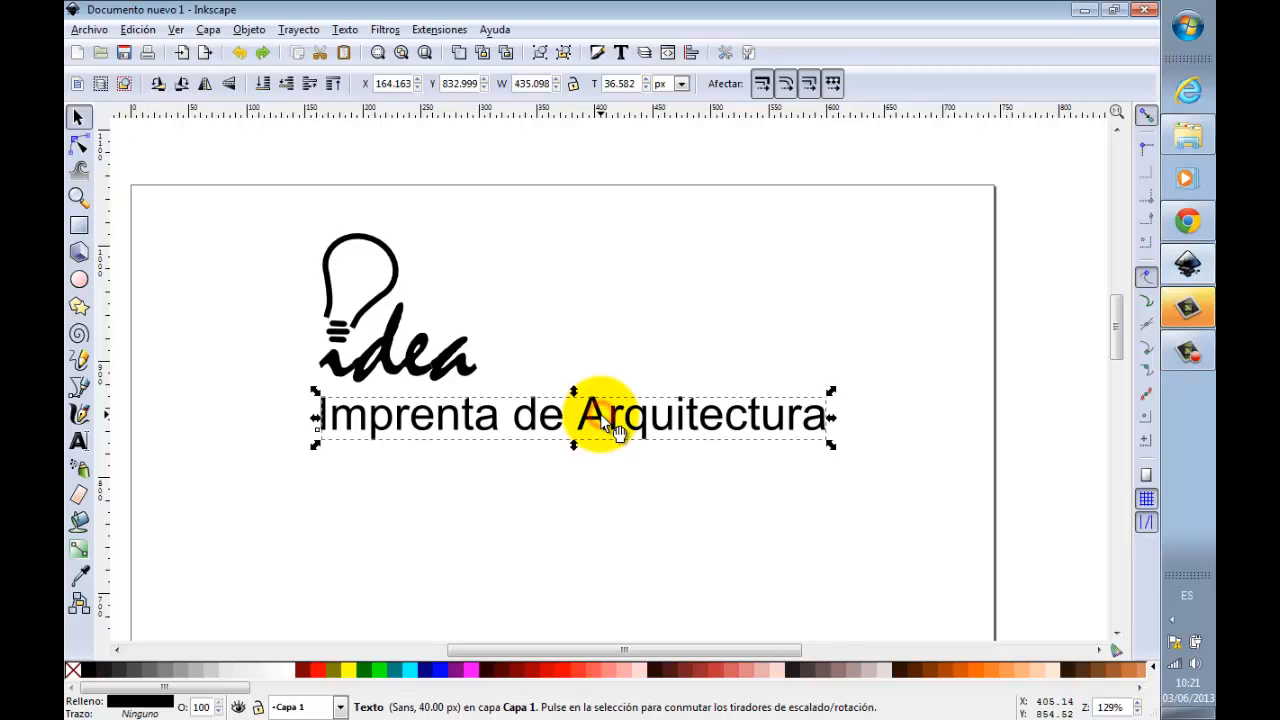
{"action": "left_click", "coordinate": [345, 29]}
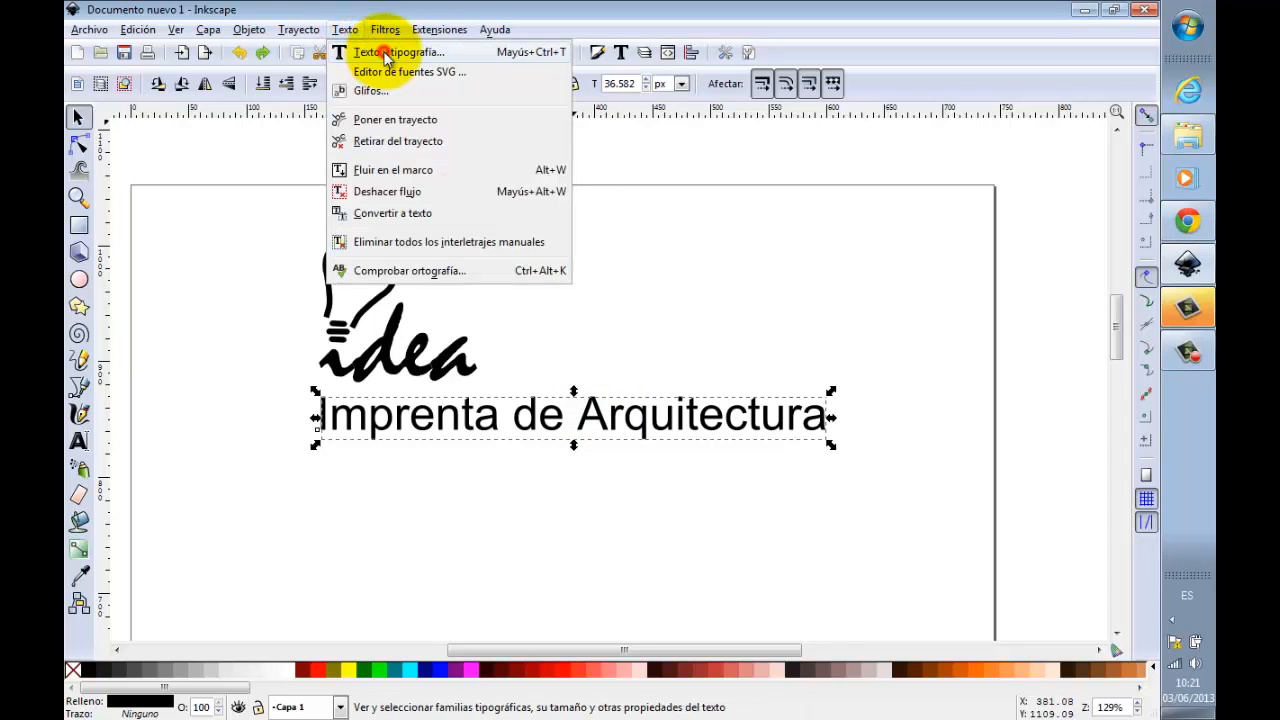
{"action": "left_click", "coordinate": [400, 48]}
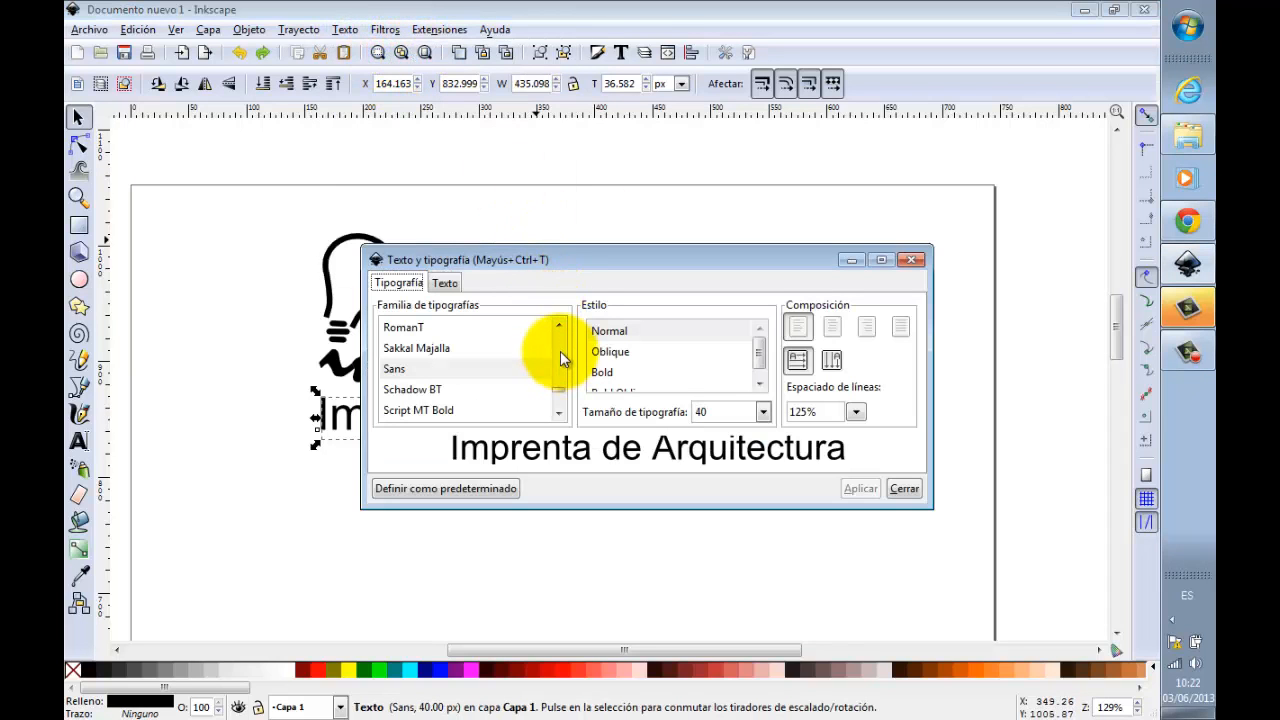
{"action": "scroll", "coordinate": [553, 346], "scroll_direction": "up", "scroll_amount": 2}
{"action": "scroll", "coordinate": [555, 402], "scroll_direction": "down", "scroll_amount": 2}
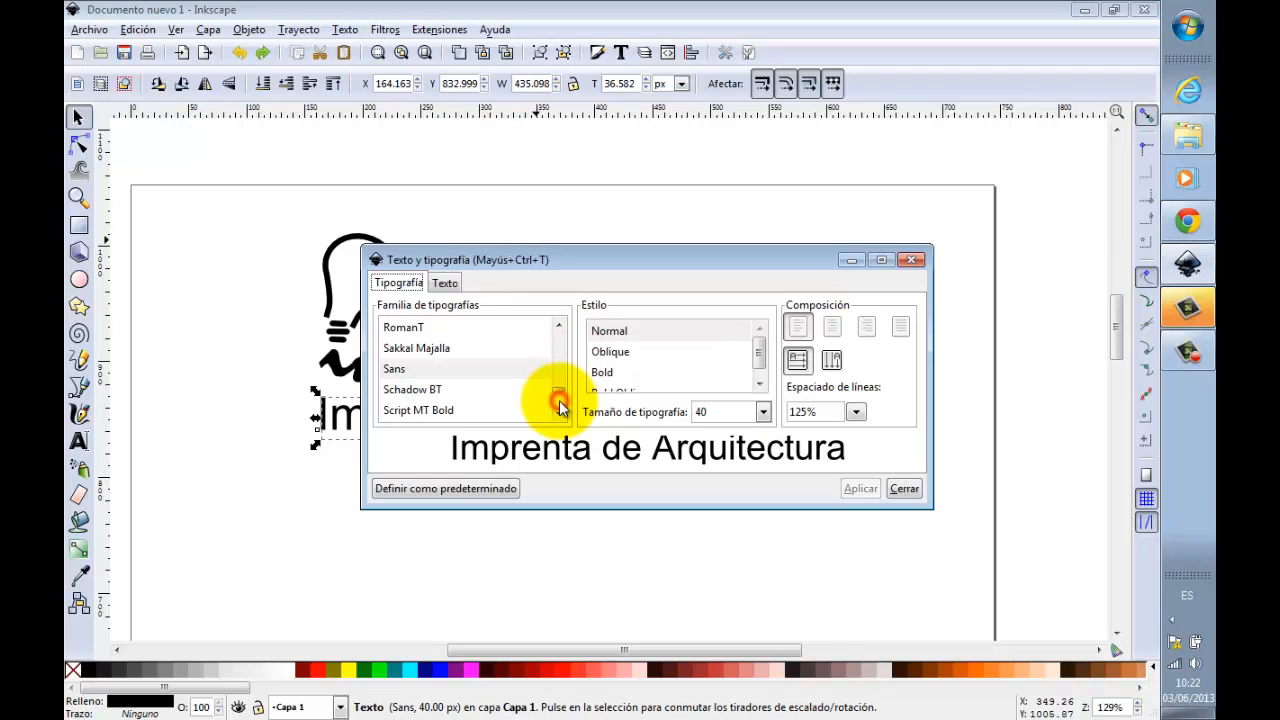
{"action": "left_click", "coordinate": [440, 390]}
{"action": "key", "text": "Down"}
{"action": "key", "text": "Down"}
{"action": "key", "text": "Down"}
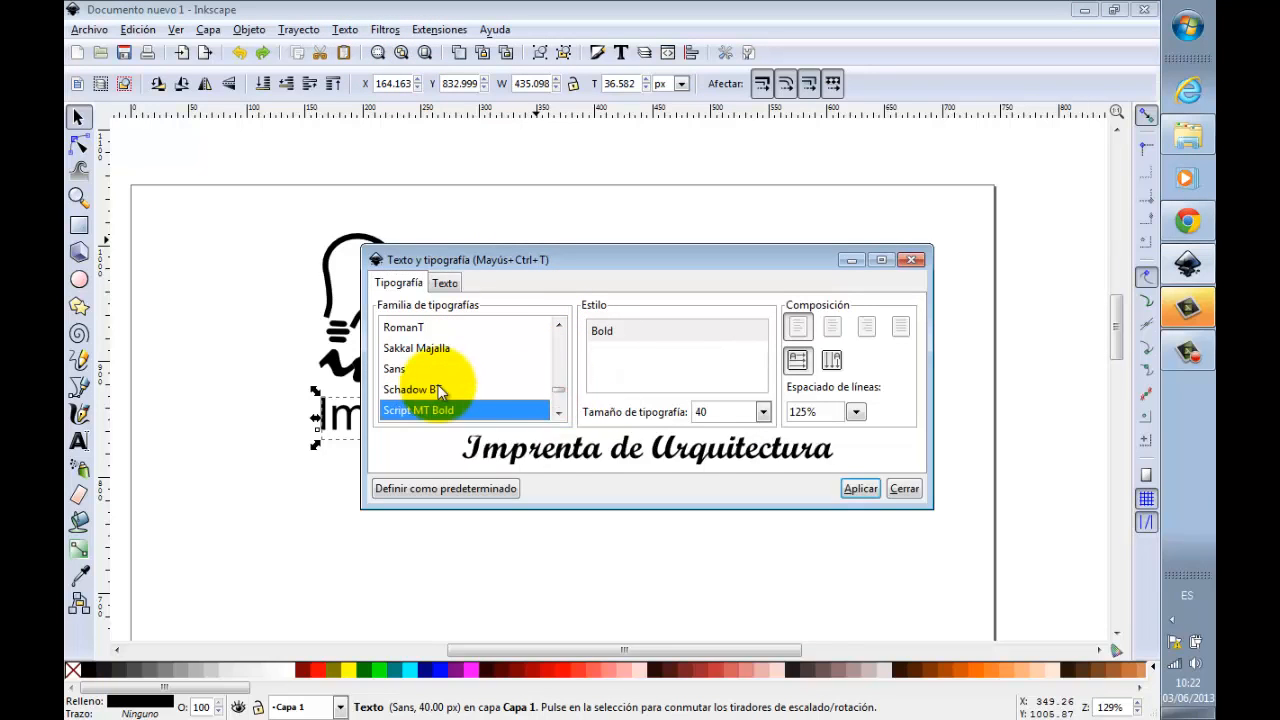
{"action": "key", "text": "Down"}
{"action": "key", "text": "Down"}
{"action": "key", "text": "Down"}
{"action": "key", "text": "Down"}
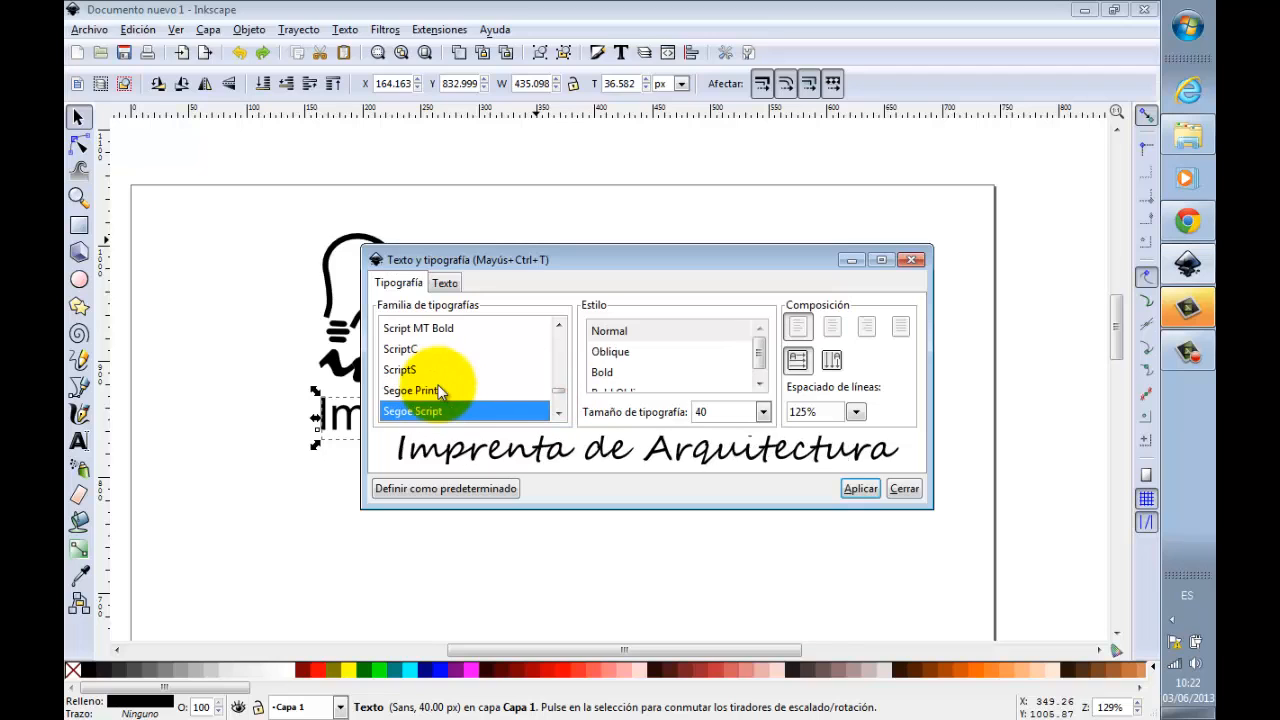
{"action": "key", "text": "Down"}
{"action": "key", "text": "Down"}
{"action": "key", "text": "Down"}
{"action": "key", "text": "Down"}
{"action": "key", "text": "Down"}
{"action": "key", "text": "Down"}
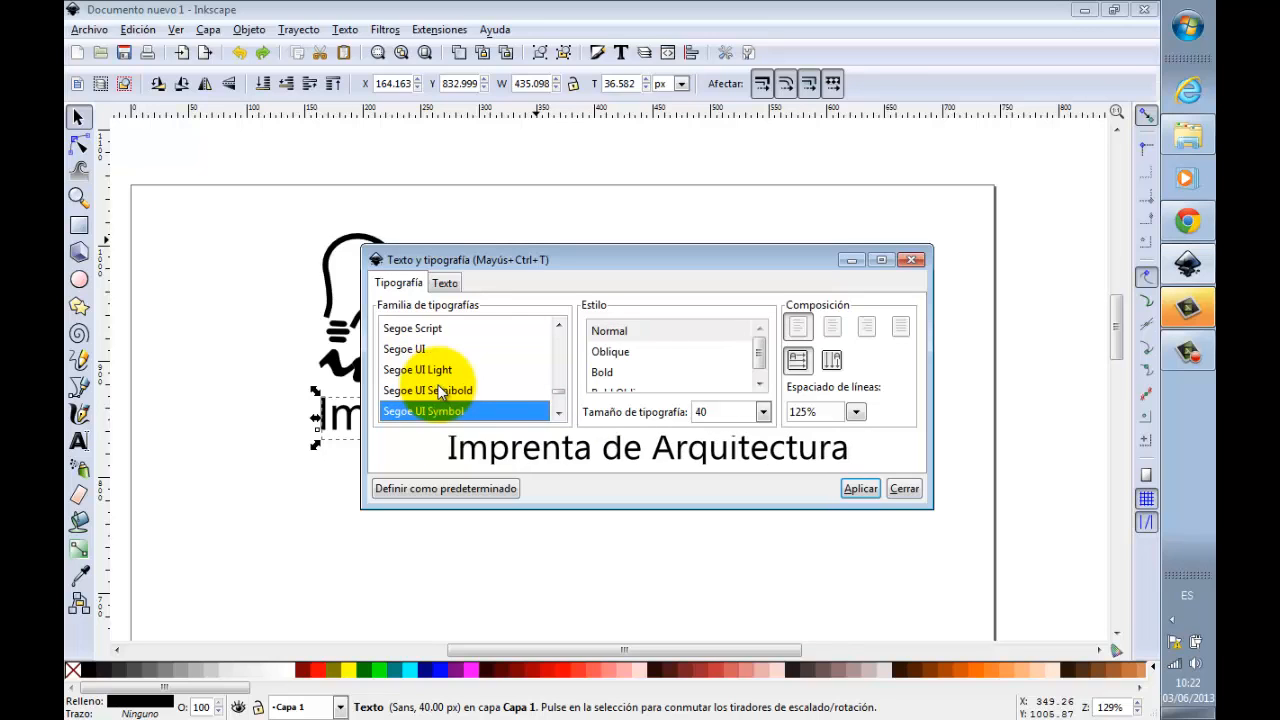
{"action": "key", "text": "Down"}
{"action": "key", "text": "Down"}
{"action": "key", "text": "Down"}
{"action": "key", "text": "Down"}
{"action": "key", "text": "Down"}
{"action": "key", "text": "Down"}
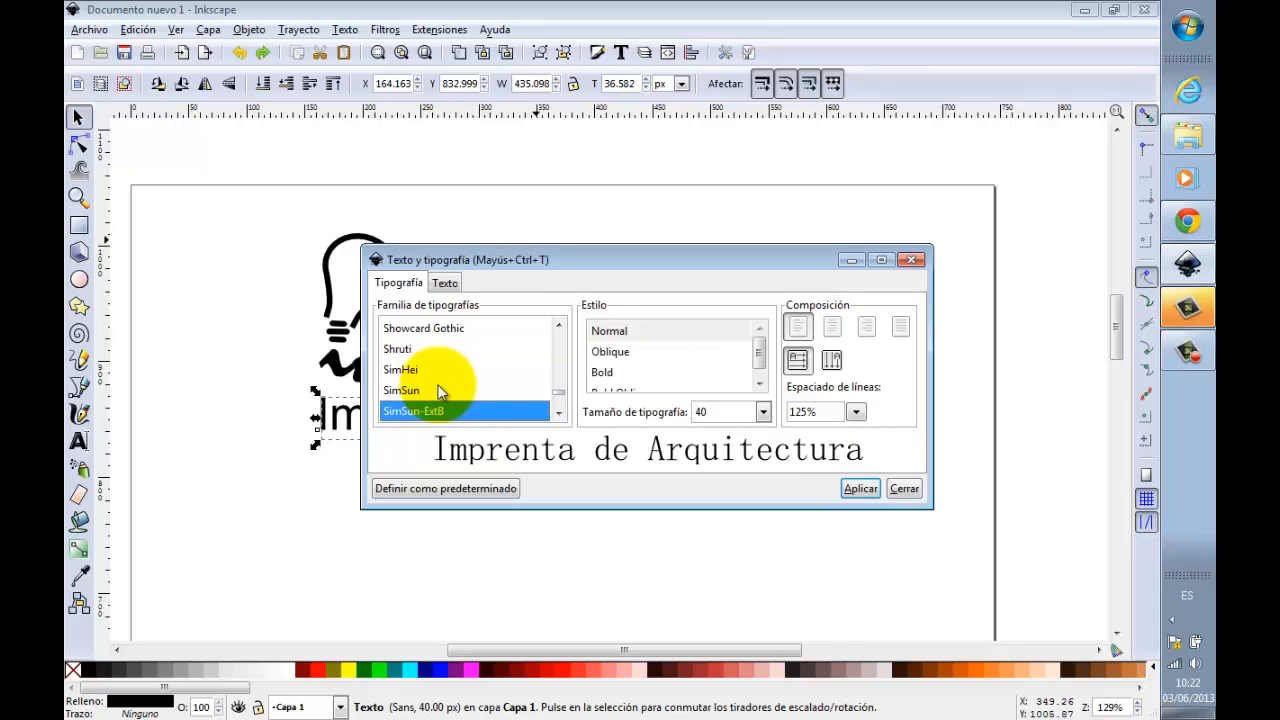
{"action": "key", "text": "Down"}
{"action": "key", "text": "Down"}
{"action": "key", "text": "Down"}
{"action": "key", "text": "Down"}
{"action": "key", "text": "Down"}
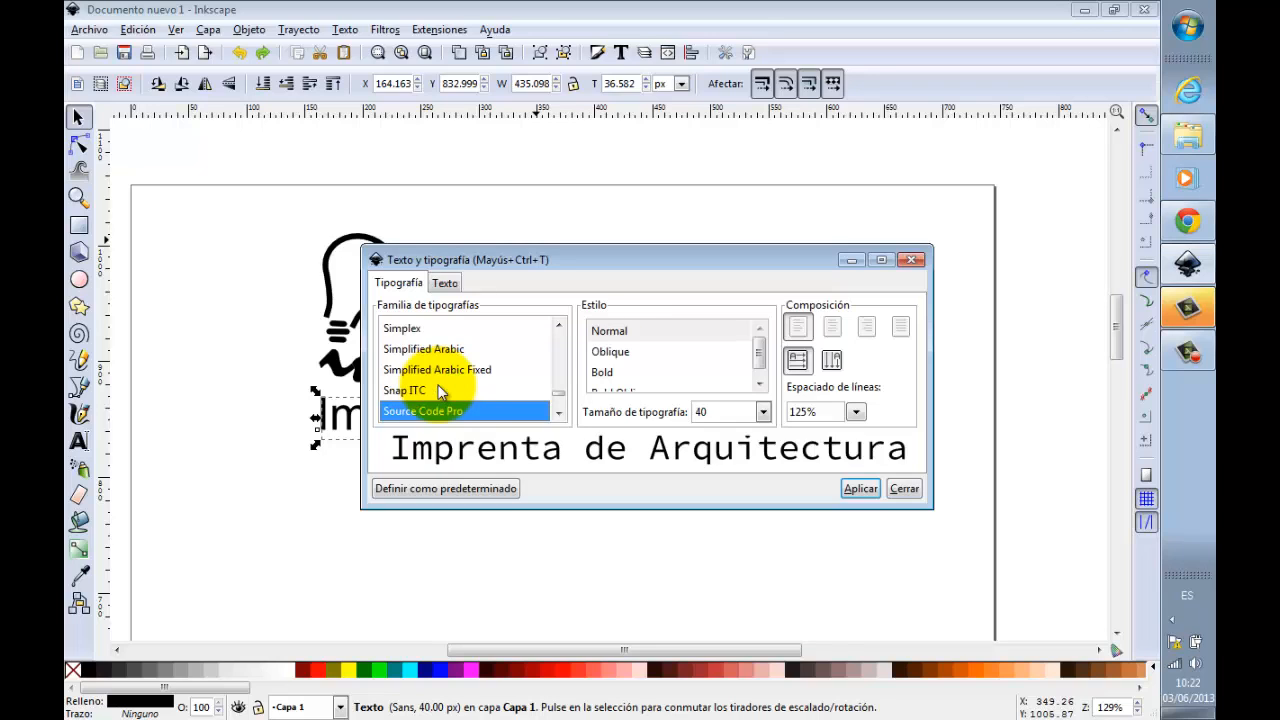
{"action": "key", "text": "Down"}
{"action": "key", "text": "Down"}
{"action": "key", "text": "Down"}
{"action": "key", "text": "Down"}
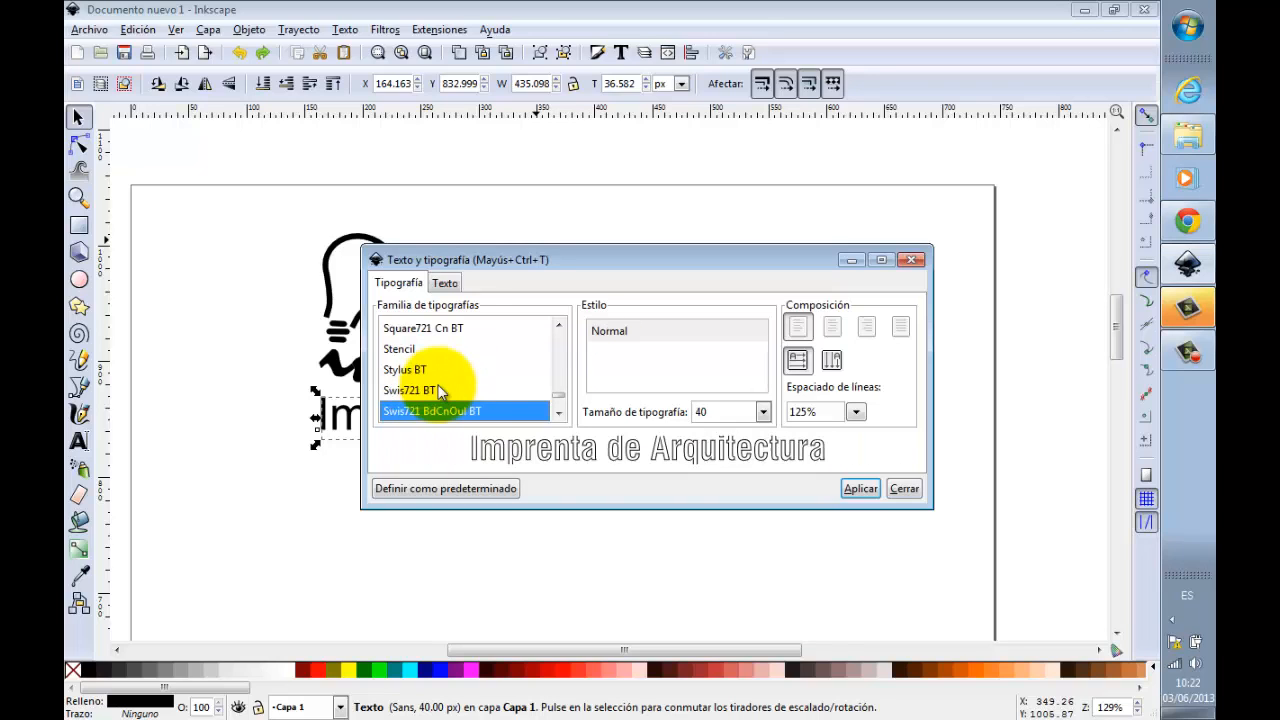
{"action": "key", "text": "Up"}
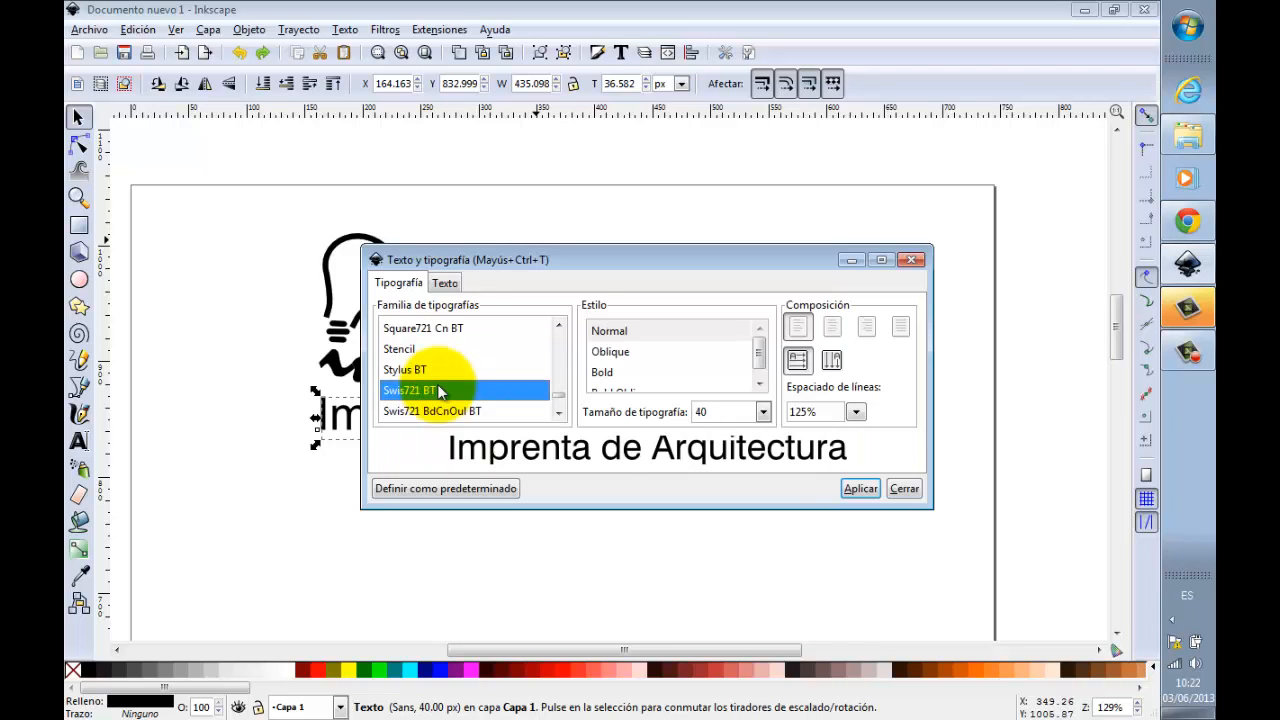
{"action": "key", "text": "Up"}
{"action": "key", "text": "Down"}
{"action": "key", "text": "Down"}
{"action": "key", "text": "Down"}
{"action": "key", "text": "Down"}
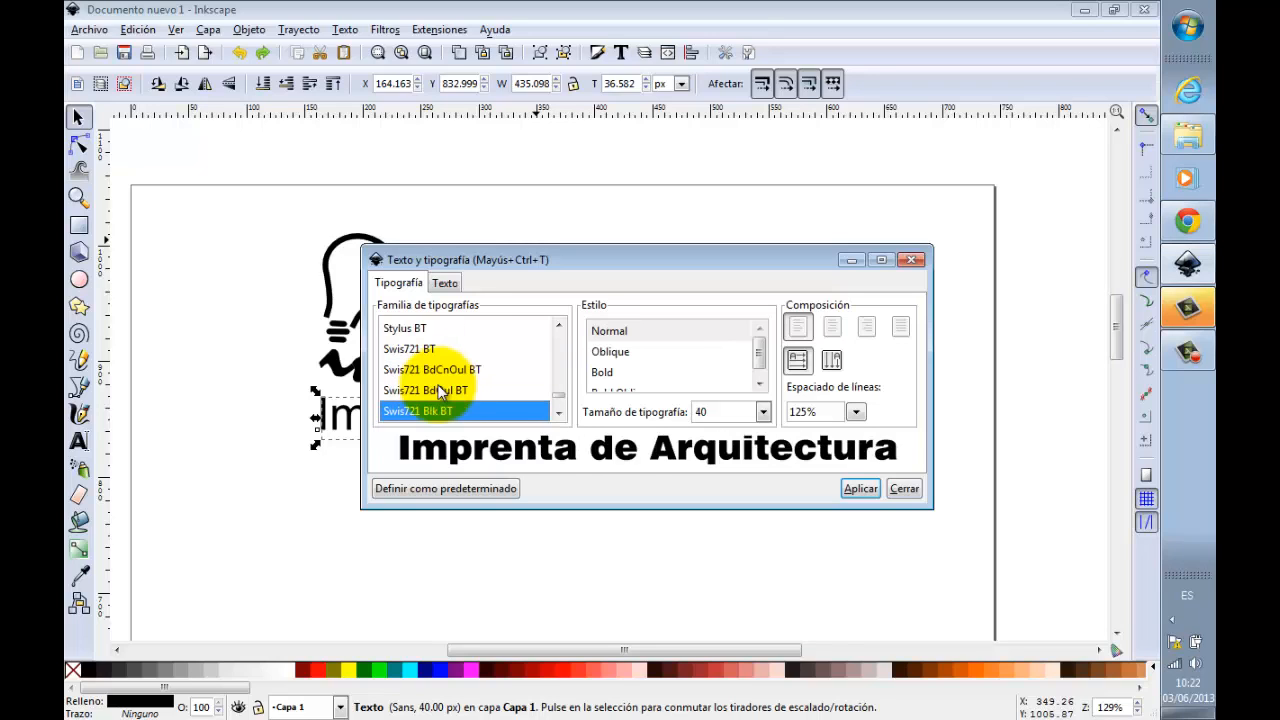
{"action": "key", "text": "Down"}
{"action": "key", "text": "Down"}
{"action": "key", "text": "Up"}
{"action": "key", "text": "Down"}
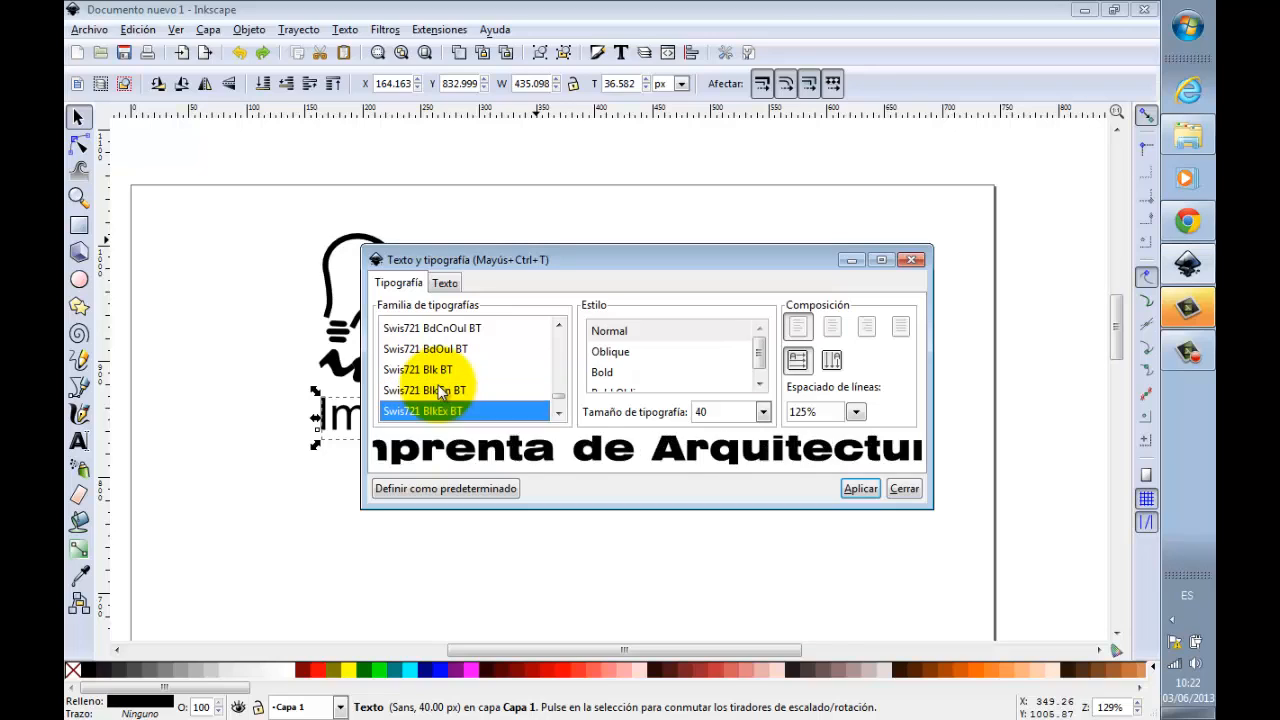
{"action": "key", "text": "Down"}
{"action": "key", "text": "Down"}
{"action": "key", "text": "Down"}
{"action": "key", "text": "Up"}
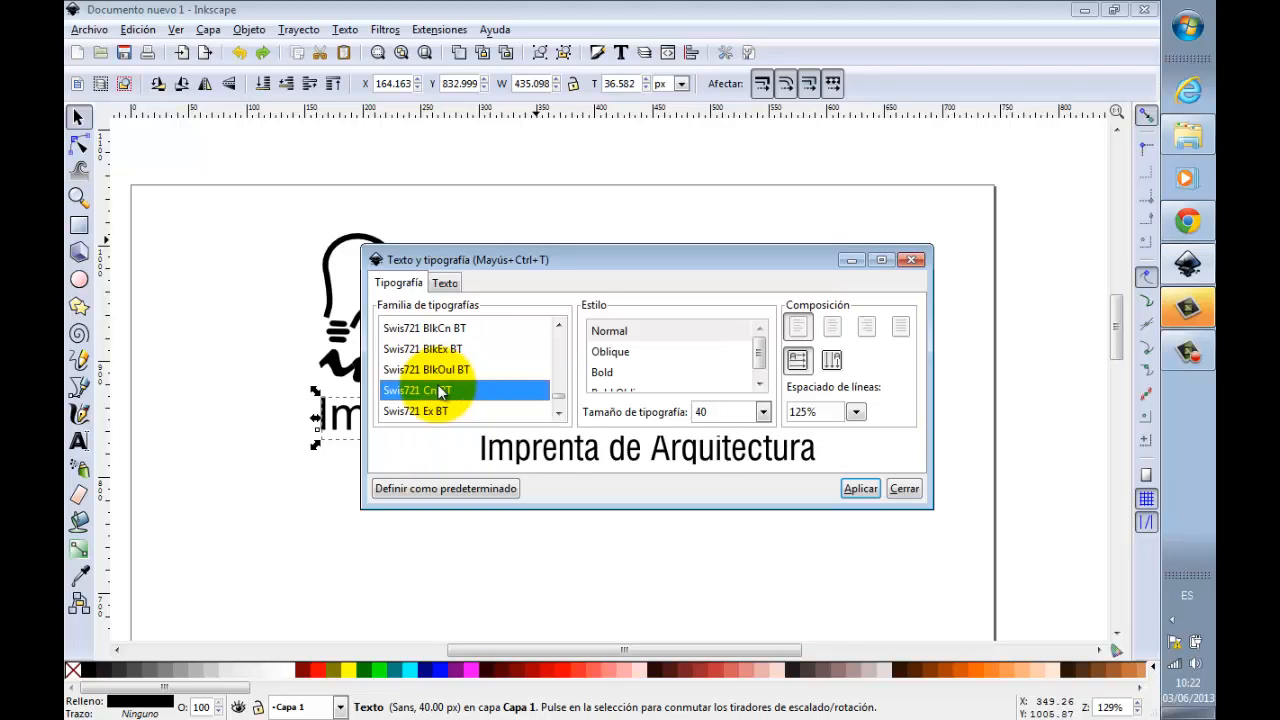
{"action": "left_click", "coordinate": [858, 489]}
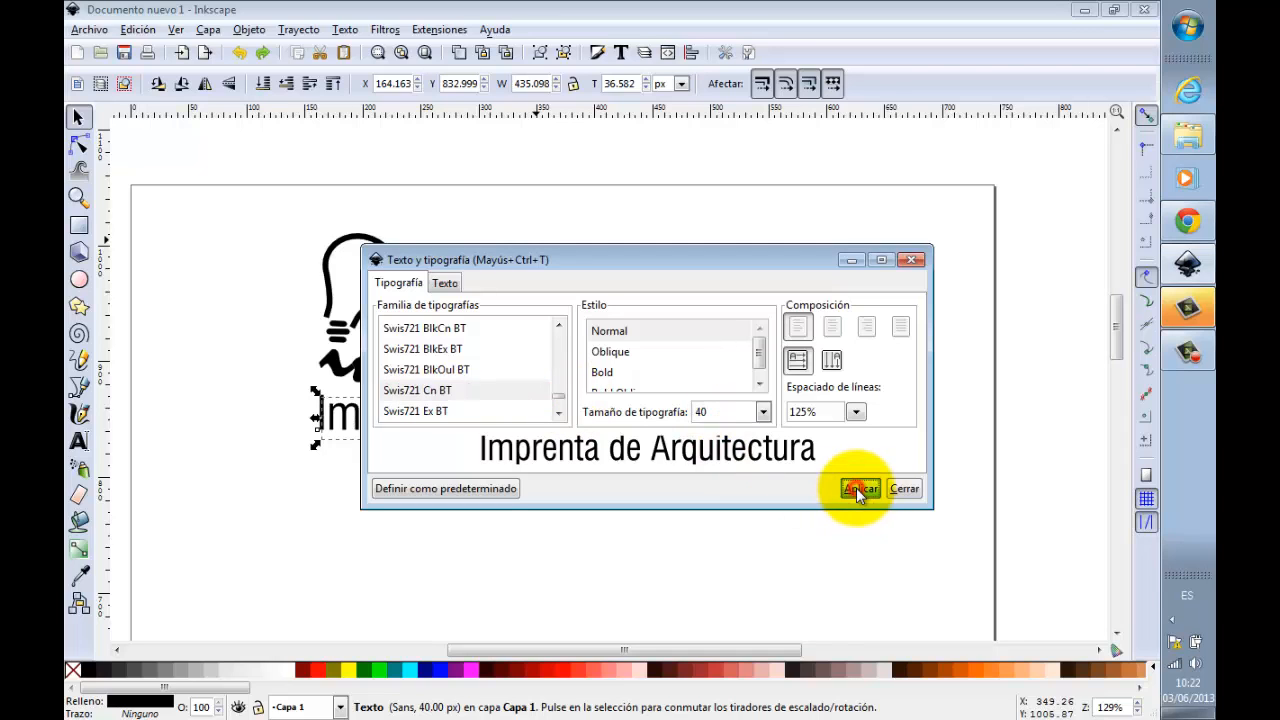
{"action": "left_click", "coordinate": [917, 489]}
{"action": "left_click", "coordinate": [763, 481]}
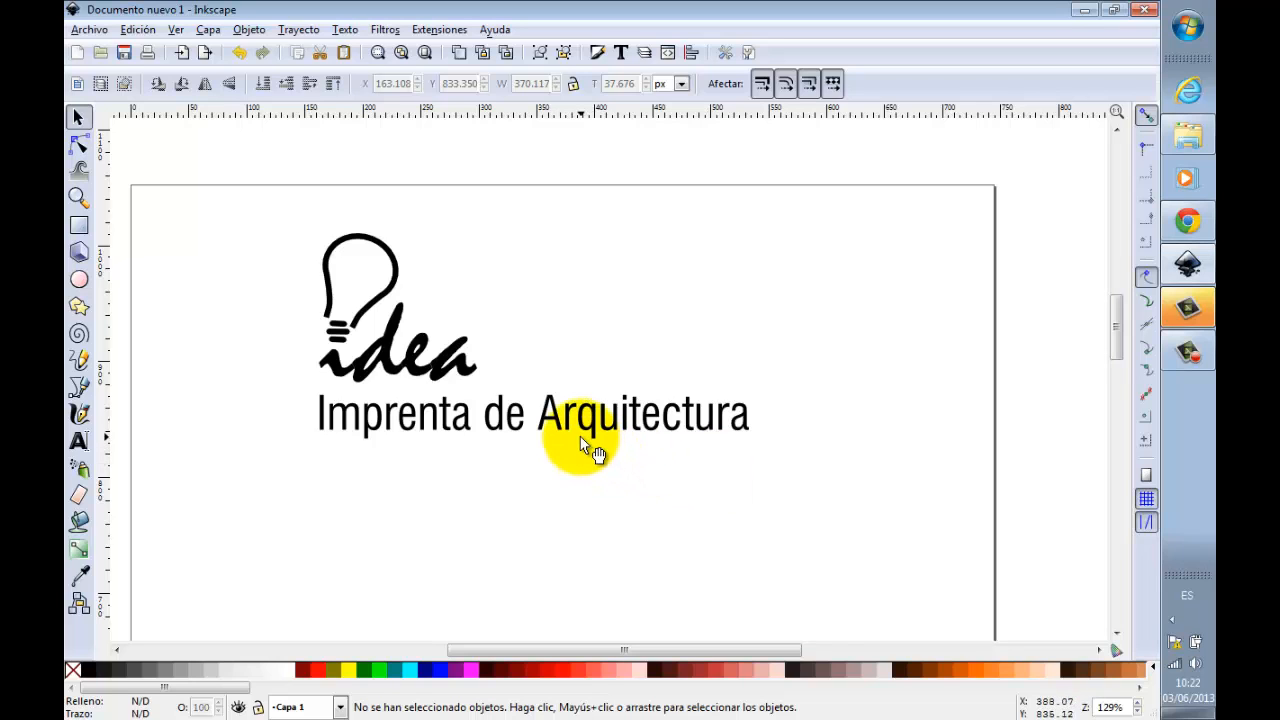
Step: Save the document as an Inkscape SVG named "logo idea" in the I2 folder on the desktop
{"action": "scroll", "coordinate": [583, 433], "scroll_direction": "down", "scroll_amount": 3, "text": "ctrl"}
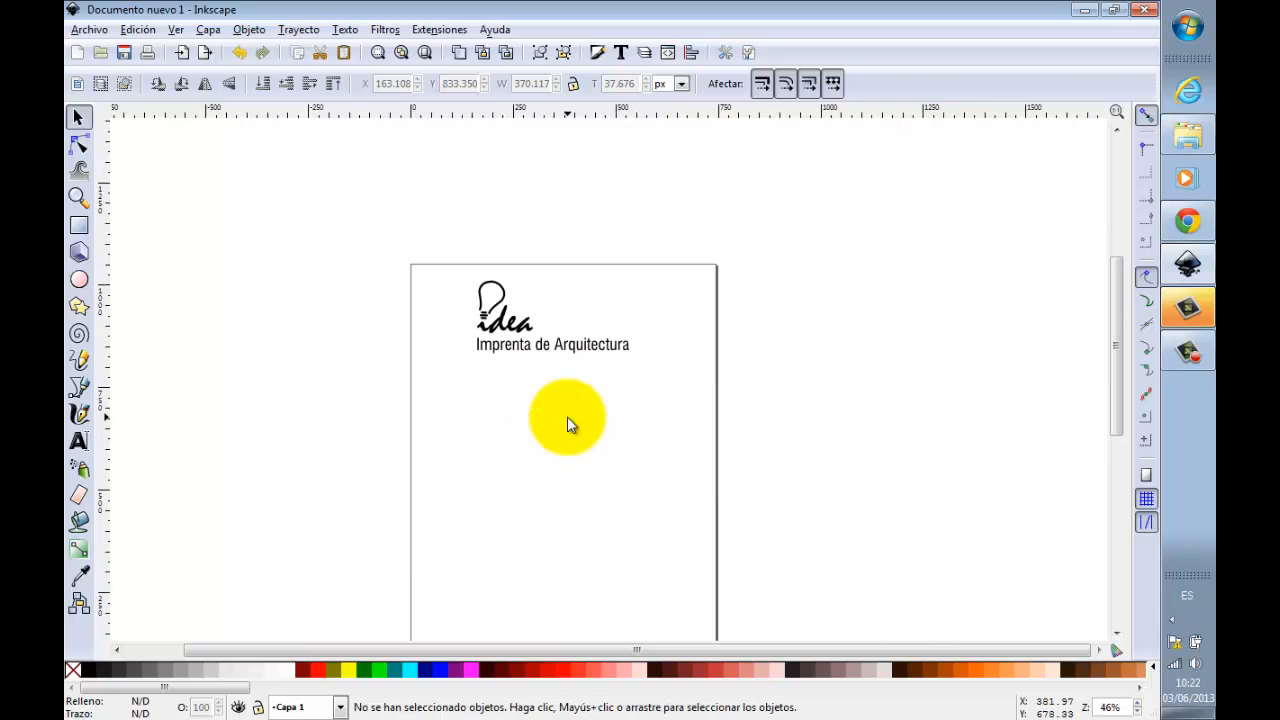
{"action": "scroll", "coordinate": [567, 416], "scroll_direction": "down", "scroll_amount": 1, "text": "ctrl"}
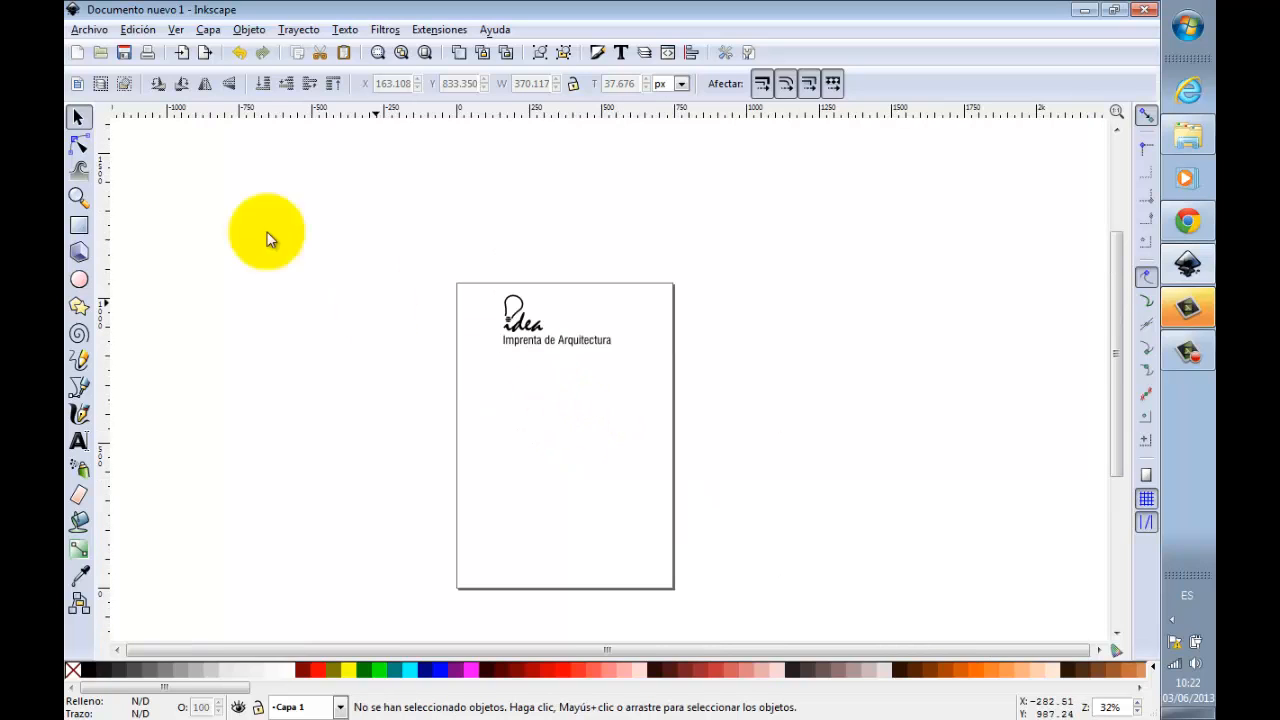
{"action": "left_click", "coordinate": [90, 30]}
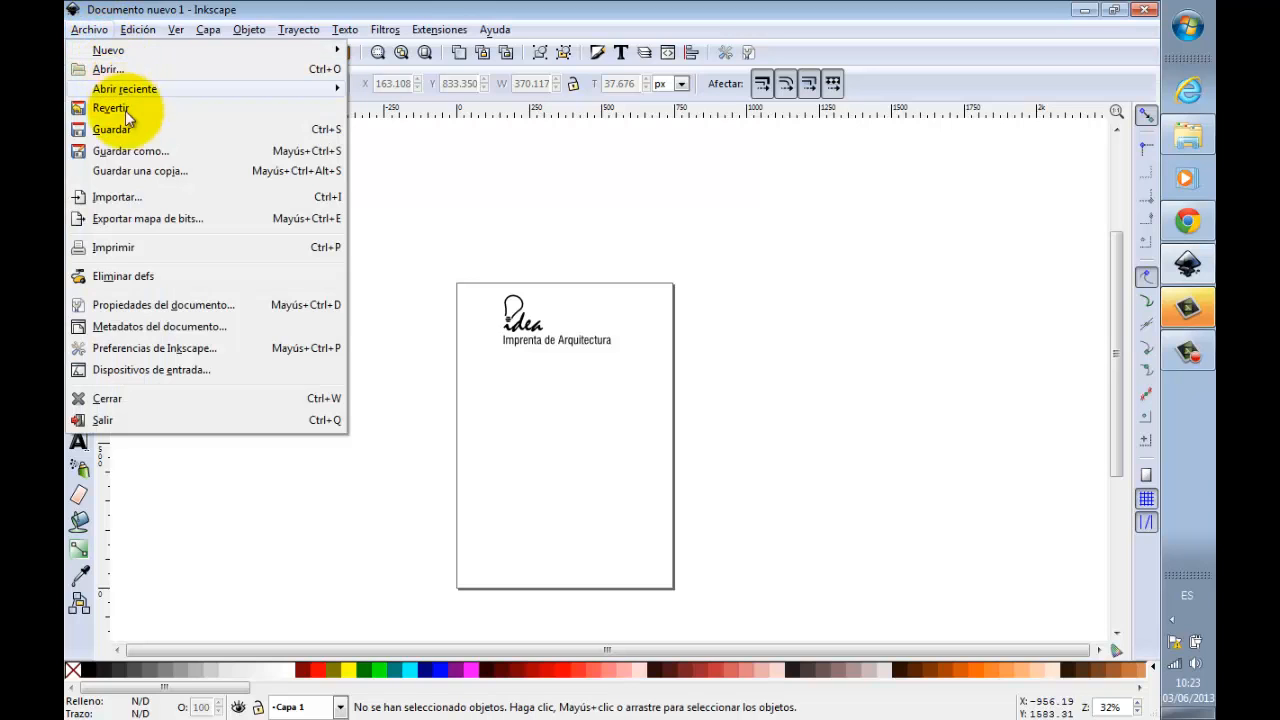
{"action": "left_click", "coordinate": [149, 155]}
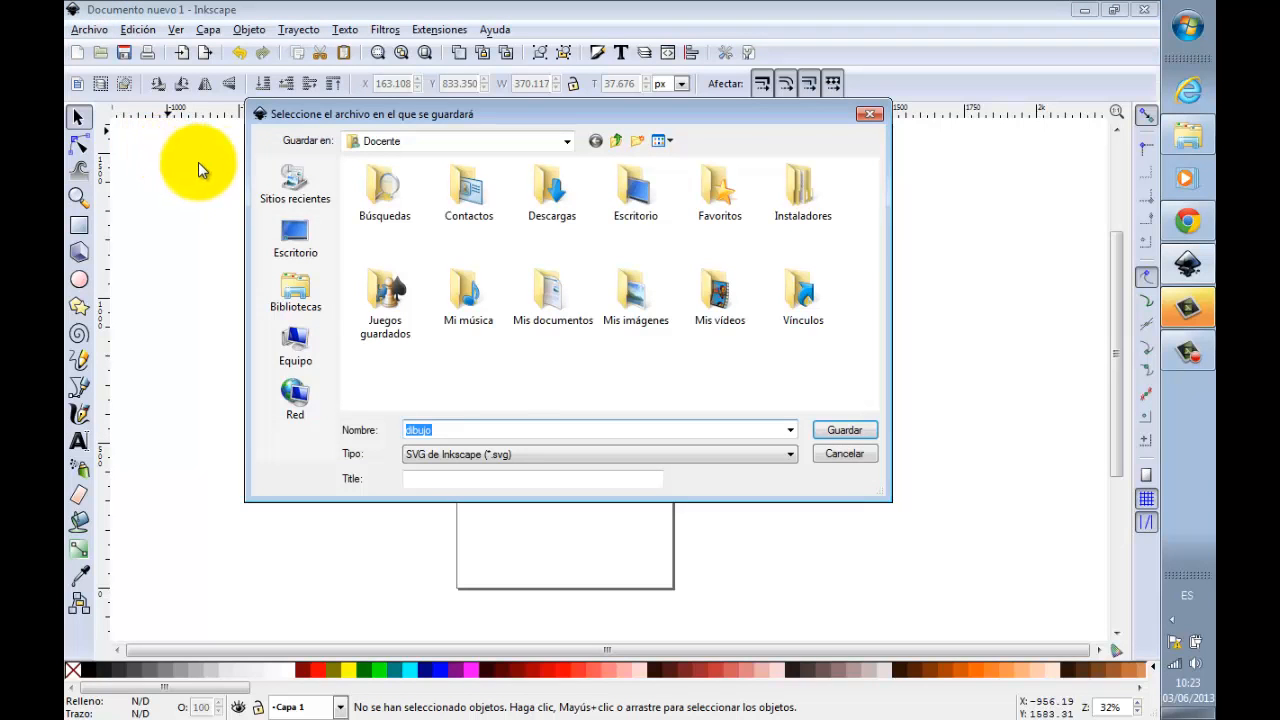
{"action": "left_click", "coordinate": [300, 246]}
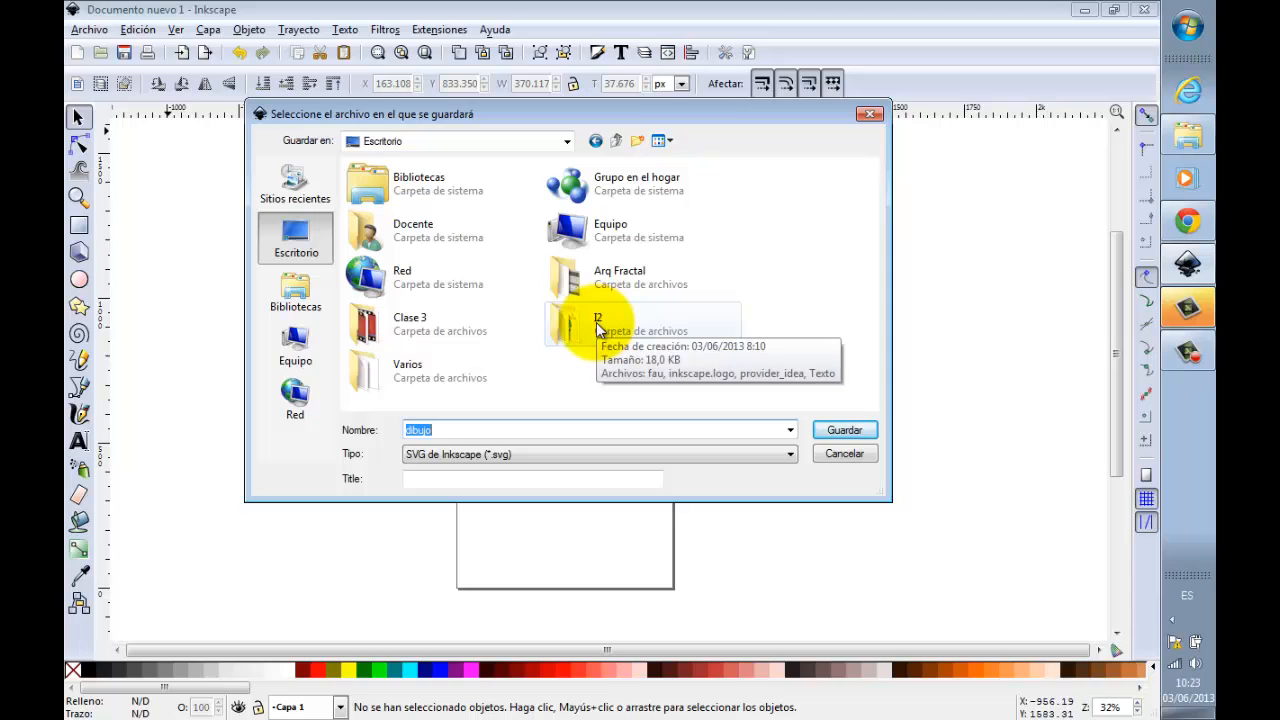
{"action": "double_click", "coordinate": [596, 322]}
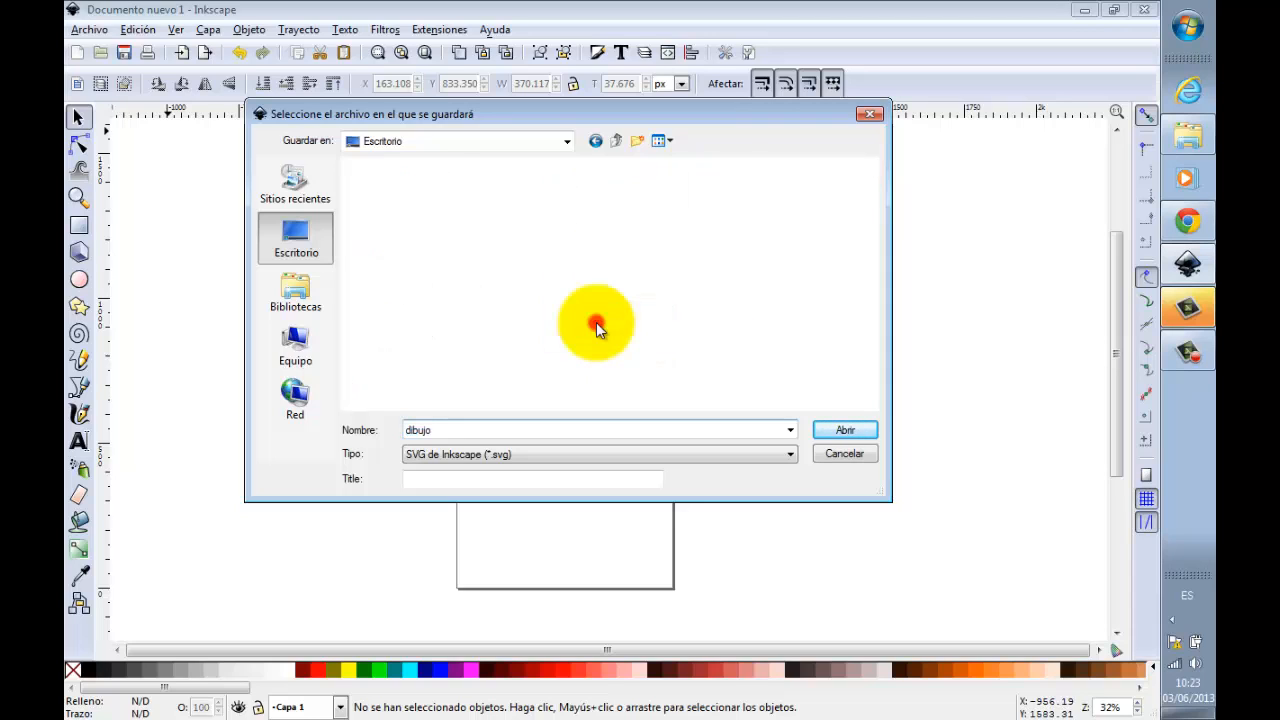
{"action": "double_click", "coordinate": [468, 428]}
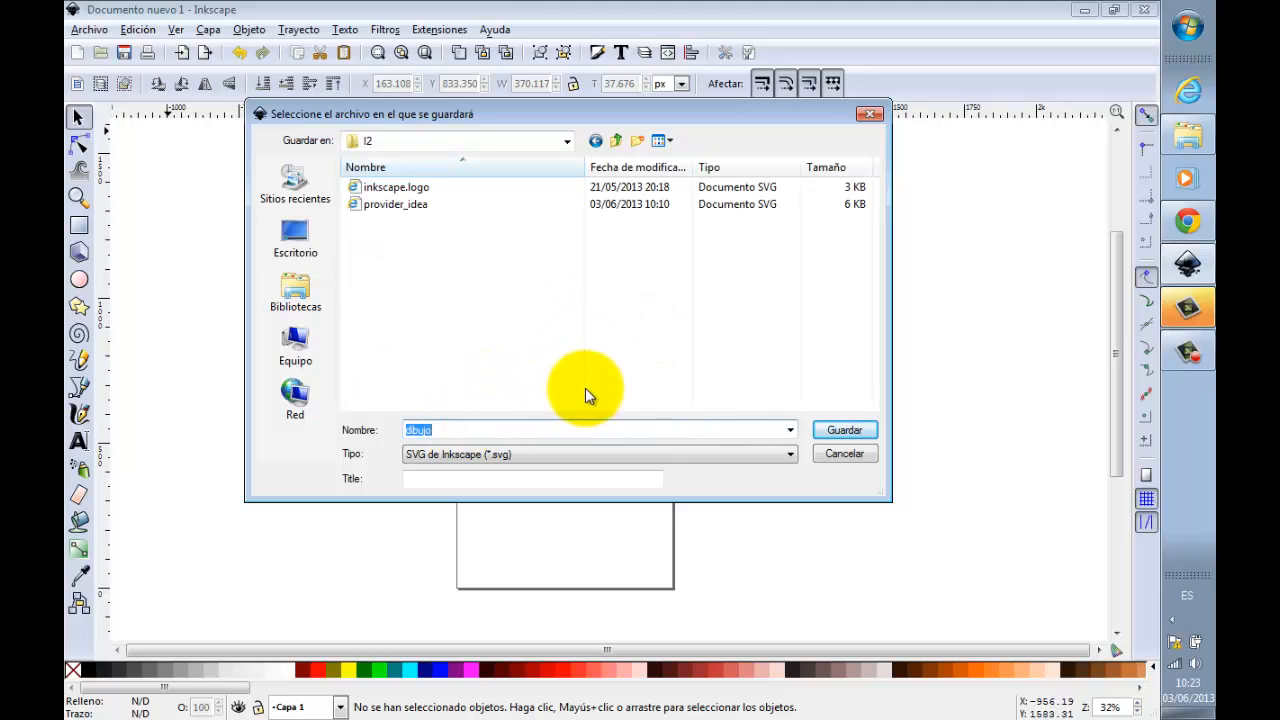
{"action": "type", "text": "logo idea"}
{"action": "left_click", "coordinate": [864, 429]}
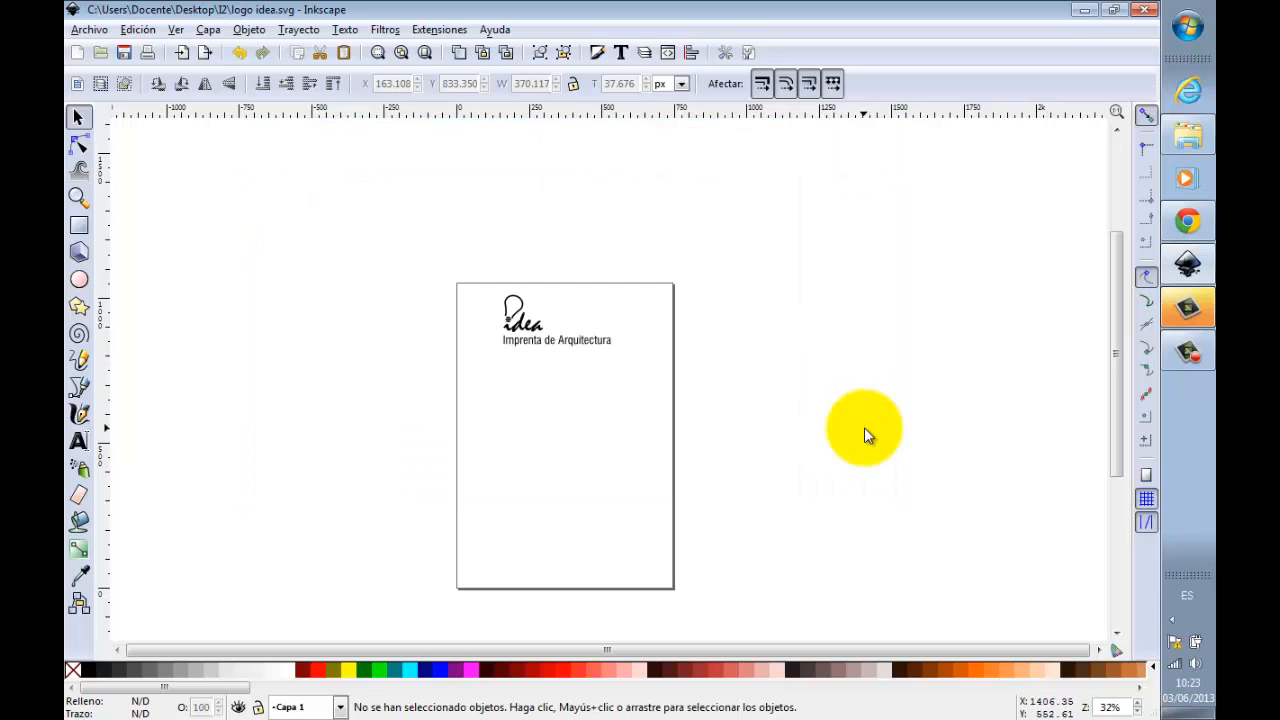
Step: Create a new blank document and maximize its window
{"action": "left_click", "coordinate": [96, 33]}
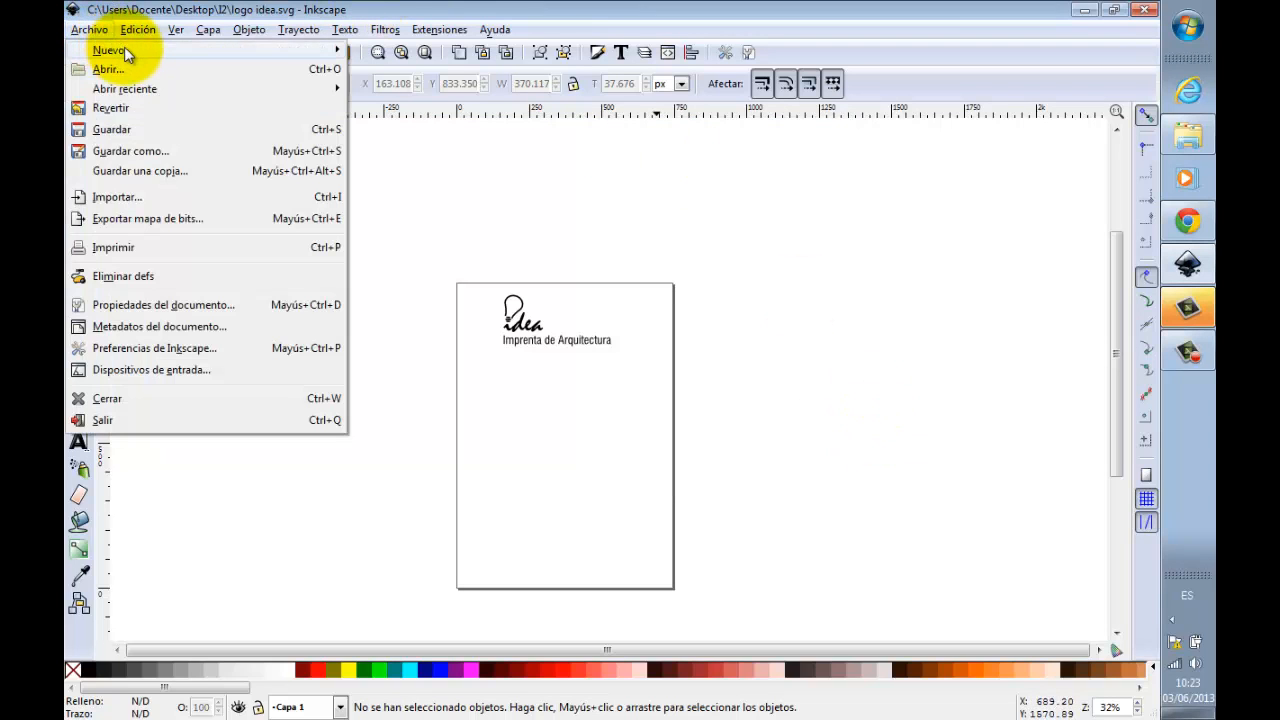
{"action": "left_click", "coordinate": [126, 54]}
{"action": "left_click", "coordinate": [125, 48]}
{"action": "left_click", "coordinate": [419, 50]}
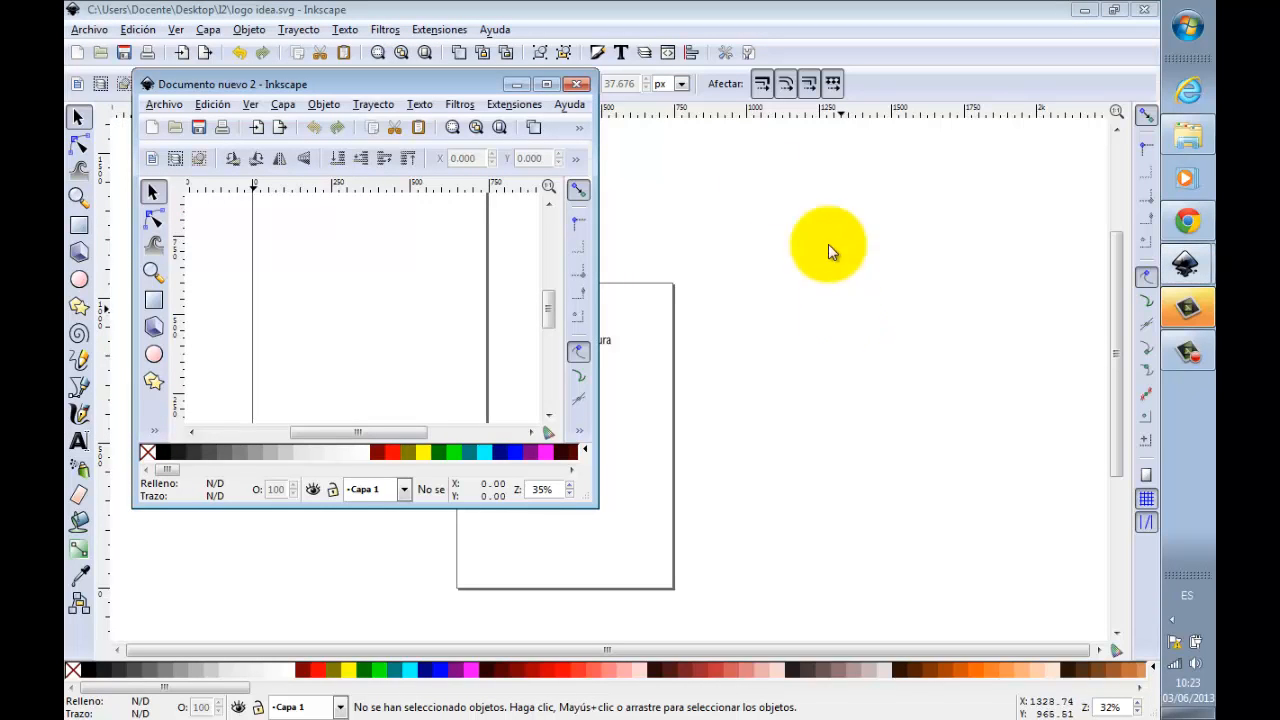
{"action": "left_click", "coordinate": [545, 88]}
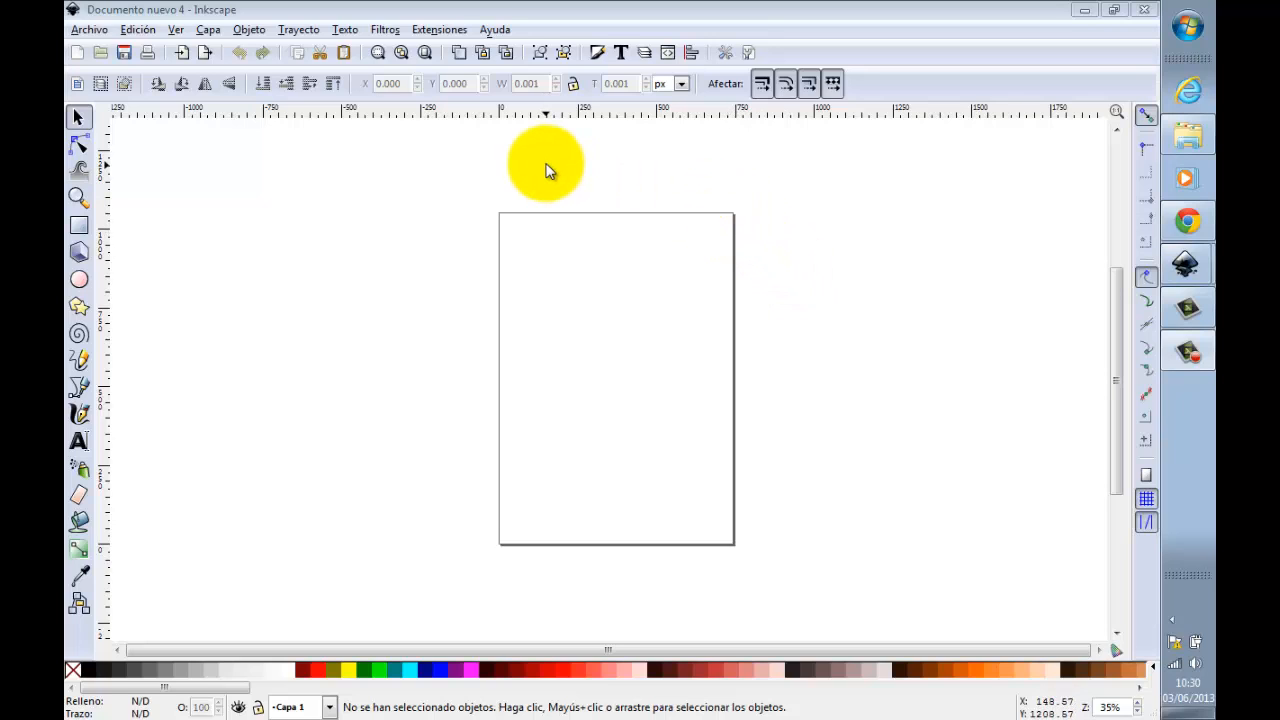
Step: Set the new document's default units to mm in the document properties
{"action": "left_click", "coordinate": [89, 29]}
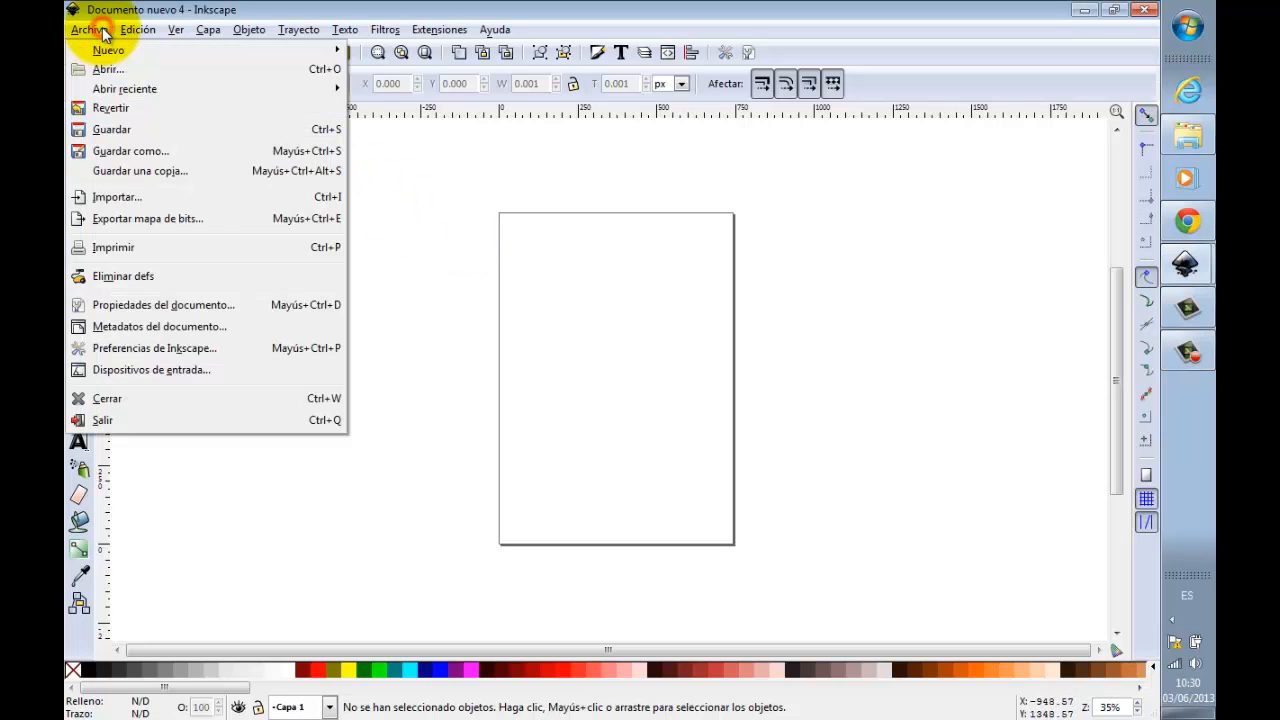
{"action": "left_click", "coordinate": [200, 304]}
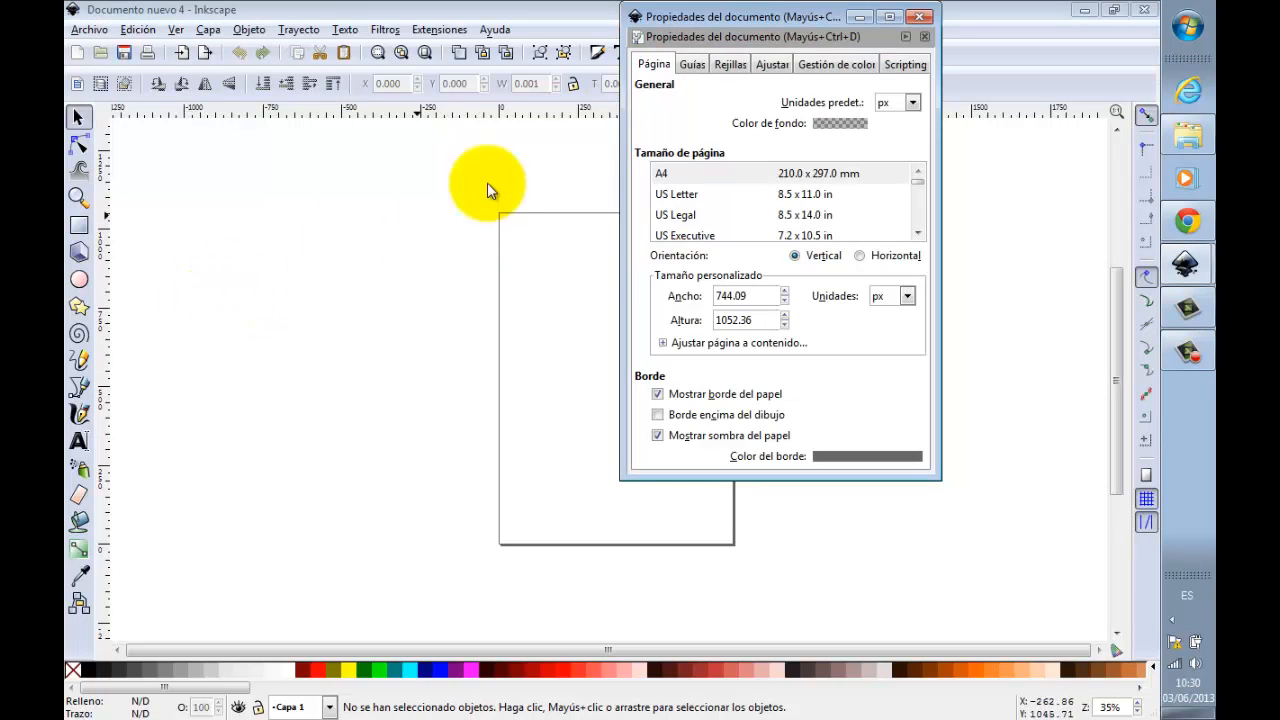
{"action": "left_click_drag", "start_coordinate": [770, 16], "coordinate": [595, 57]}
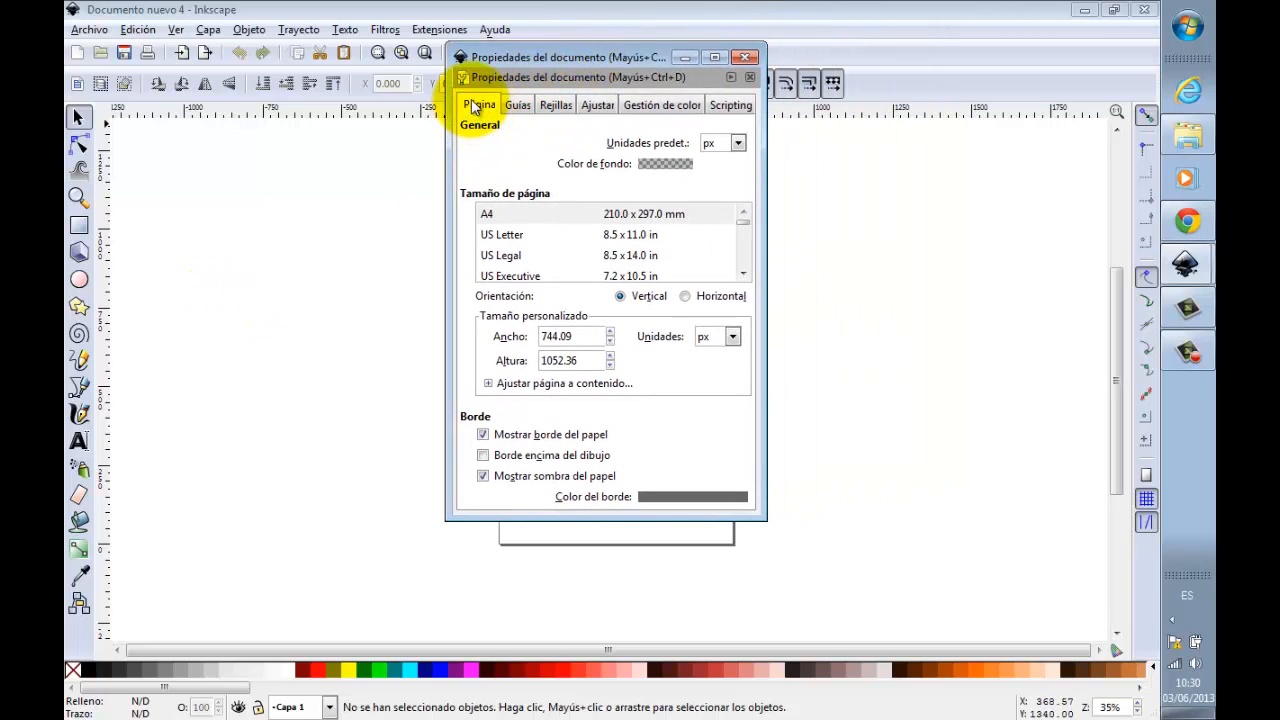
{"action": "left_click", "coordinate": [740, 143]}
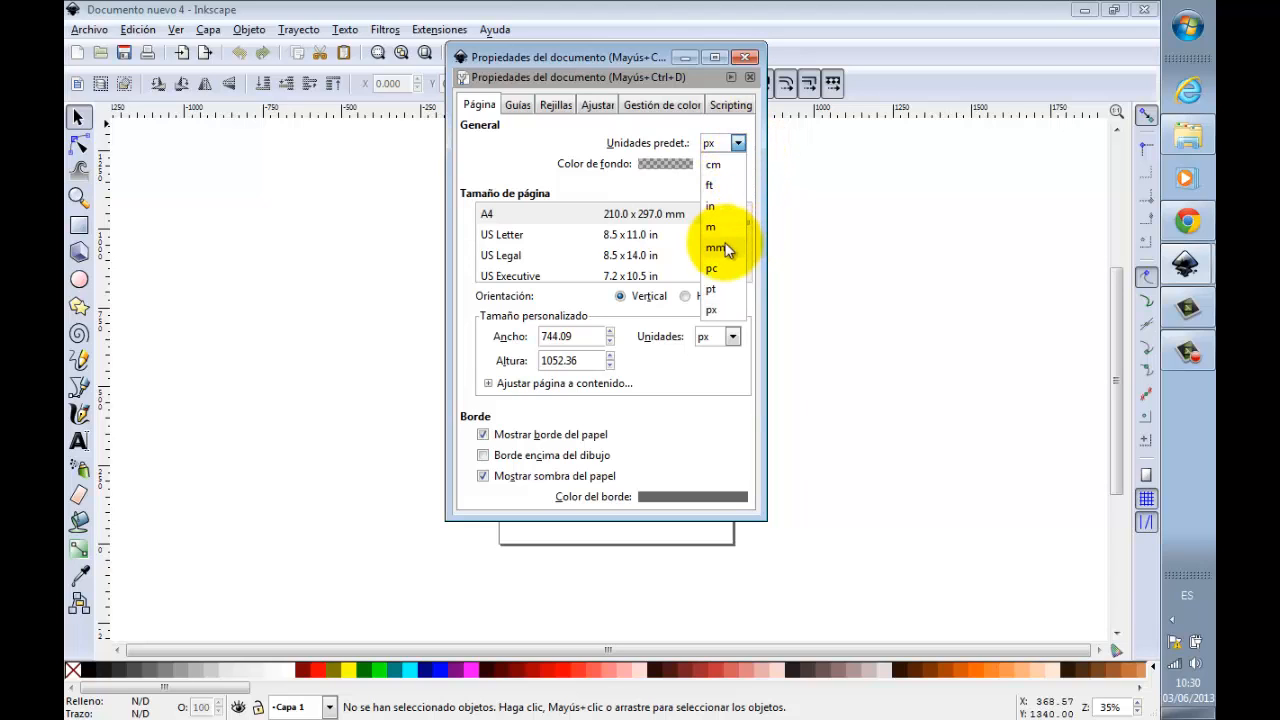
{"action": "left_click", "coordinate": [716, 248]}
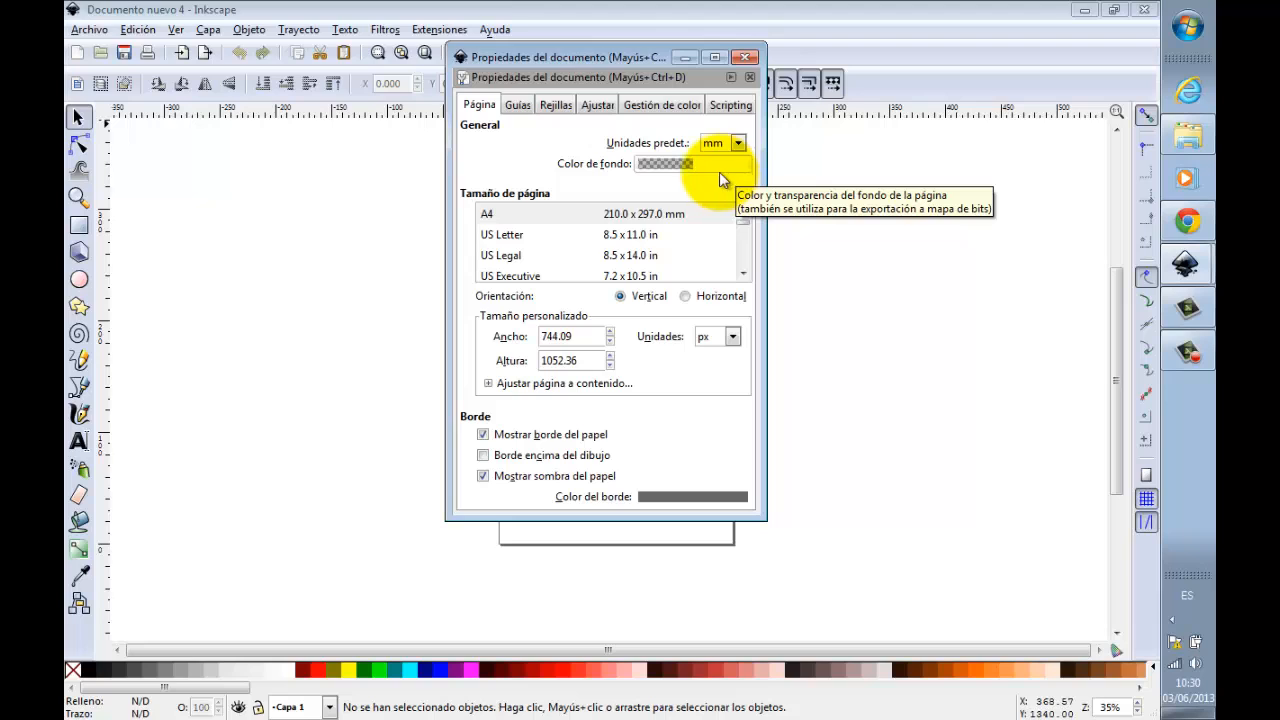
Step: Set the page to A4 with horizontal orientation and mm as the custom size units, and close the document properties
{"action": "left_click", "coordinate": [498, 216]}
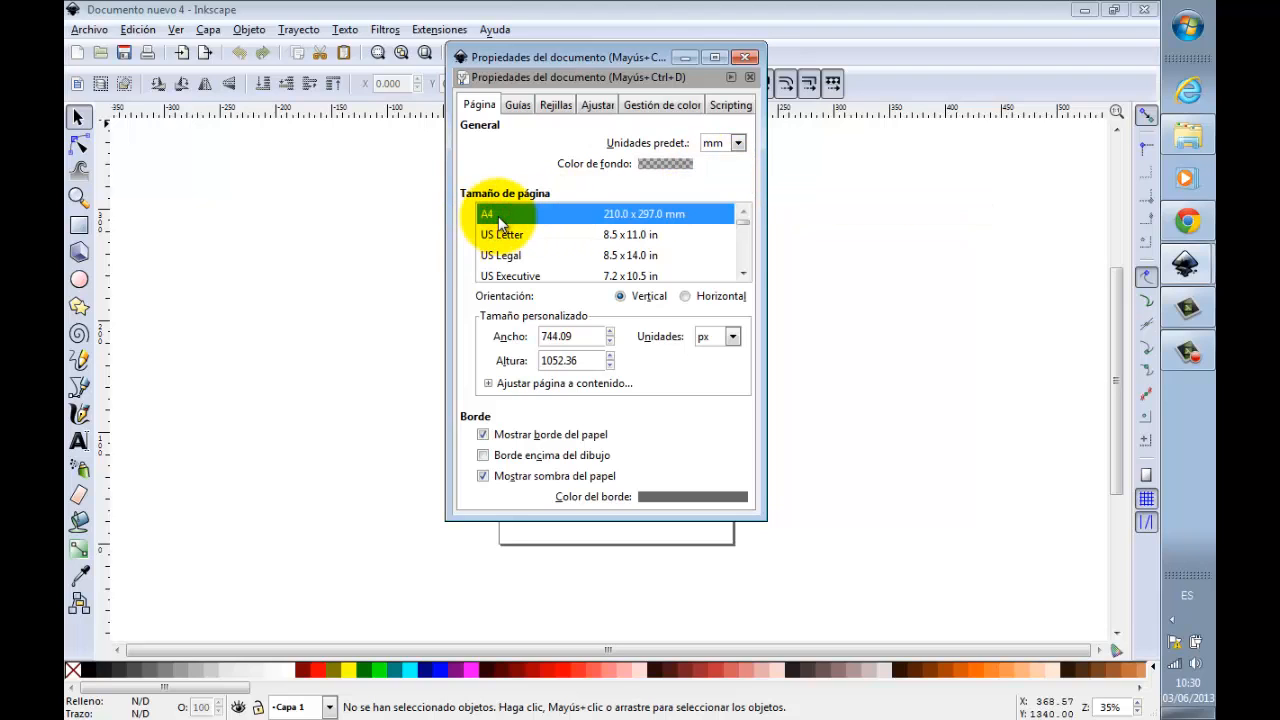
{"action": "left_click", "coordinate": [686, 297]}
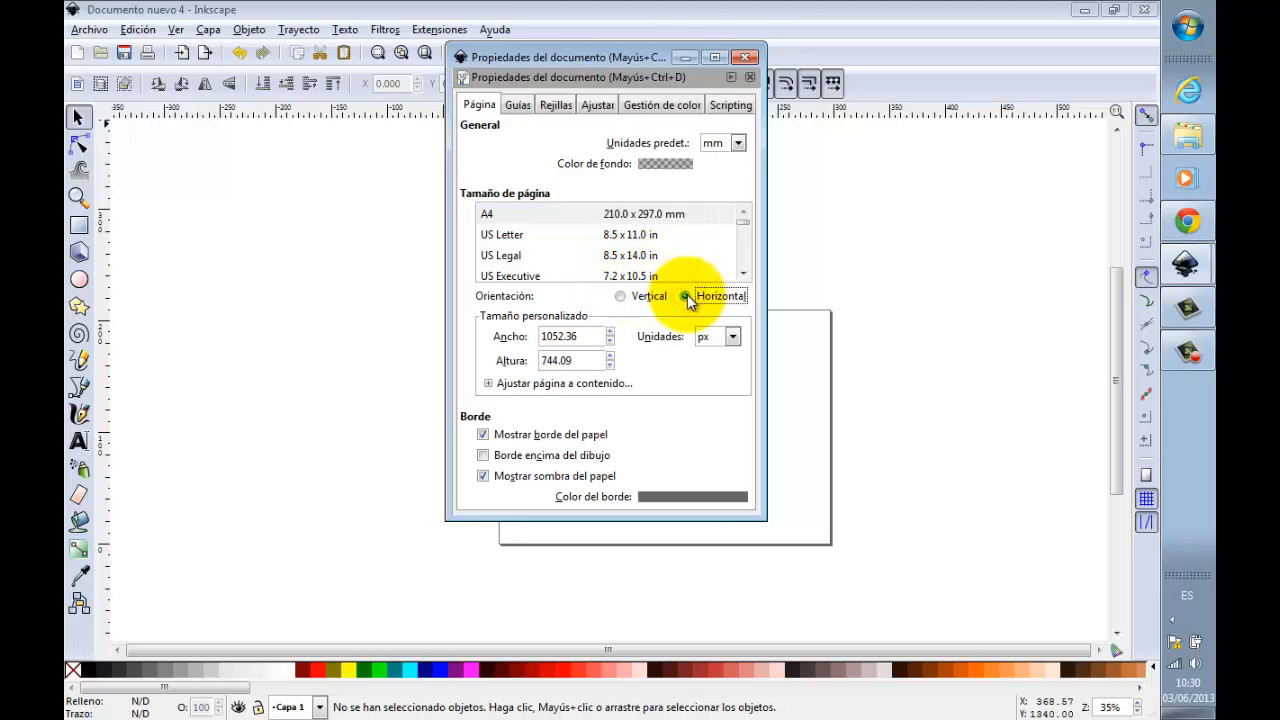
{"action": "left_click", "coordinate": [733, 338]}
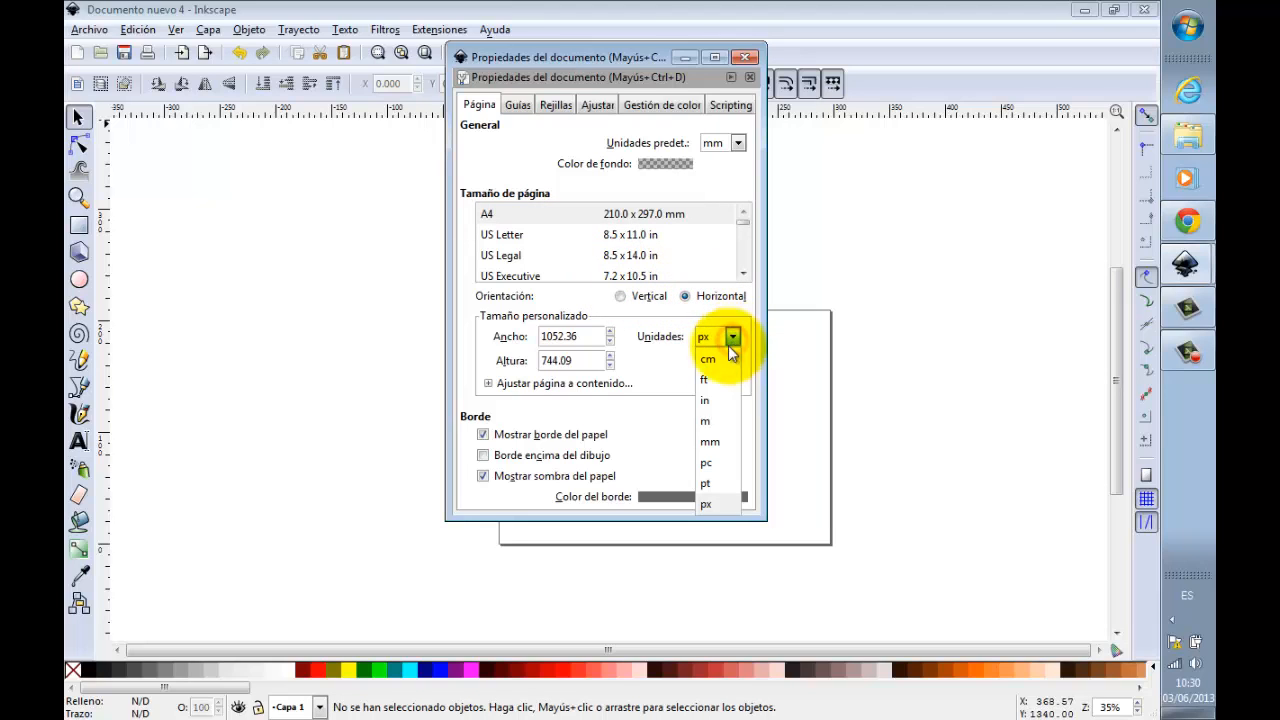
{"action": "left_click", "coordinate": [714, 437]}
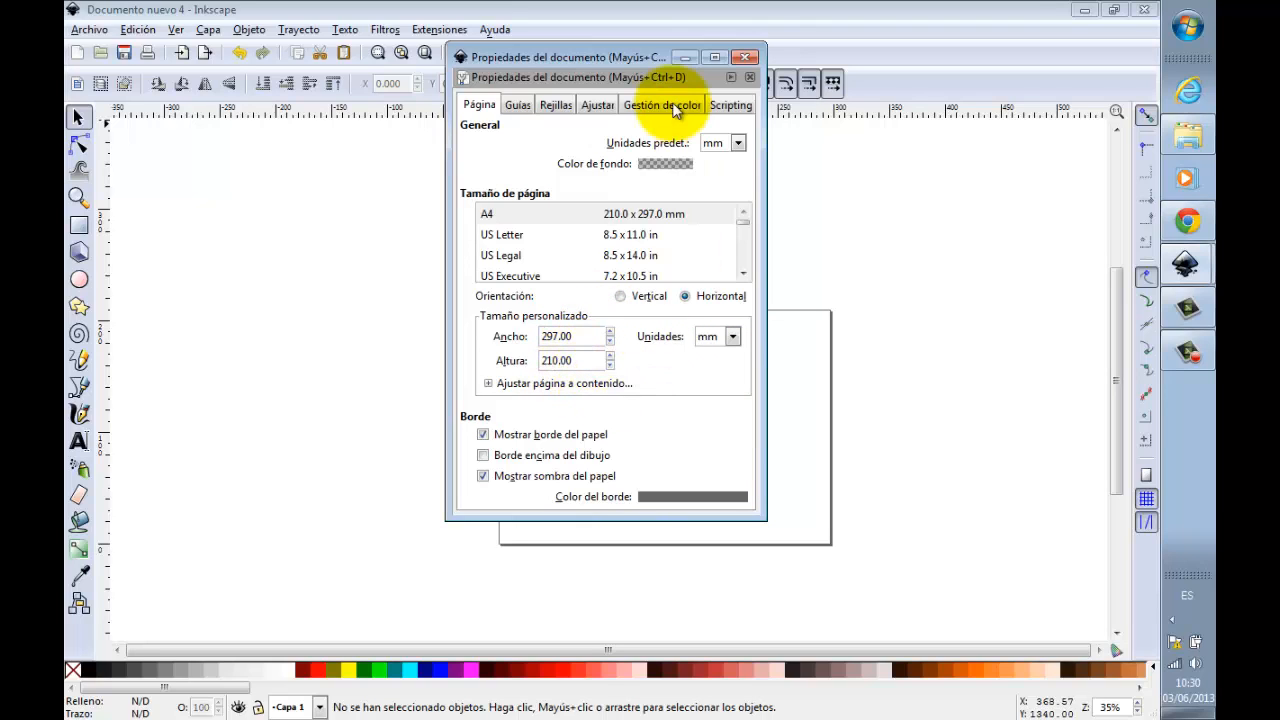
{"action": "left_click", "coordinate": [744, 59]}
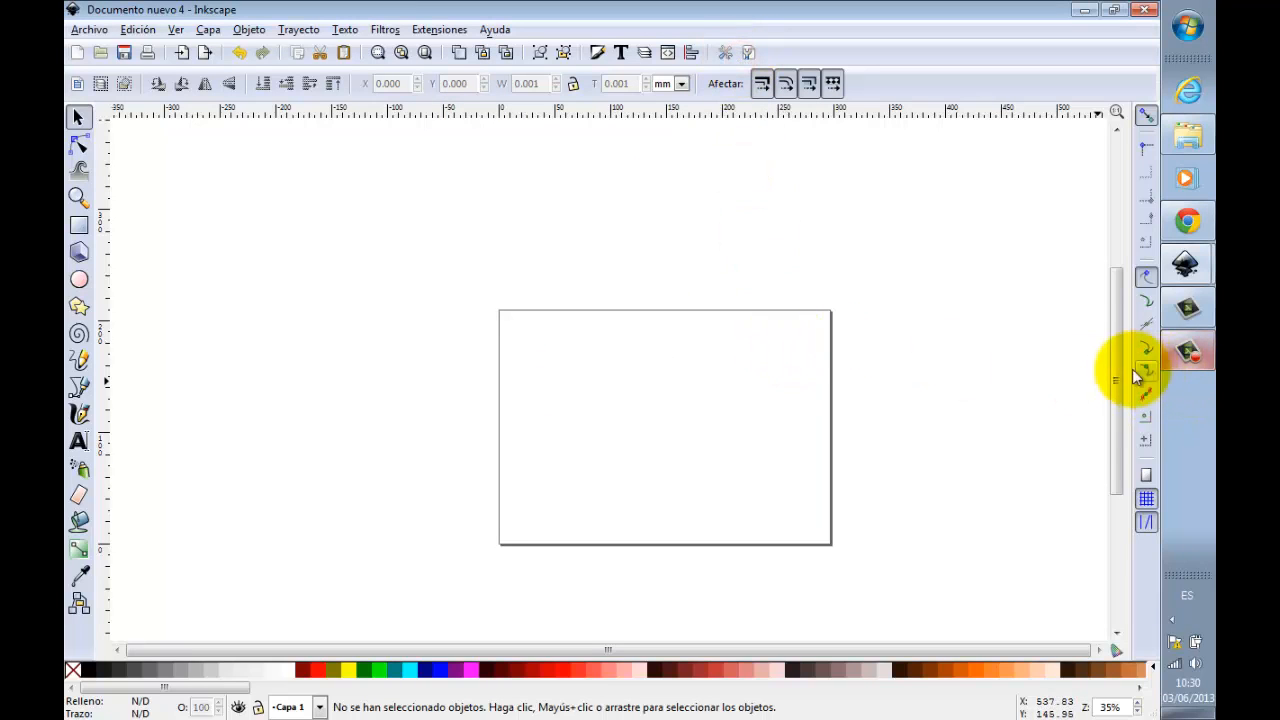
Step: Draw a rectangle of about 74 by 73 mm outside the page on its left side, with a black stroke
{"action": "left_click_drag", "start_coordinate": [1118, 375], "coordinate": [1123, 425]}
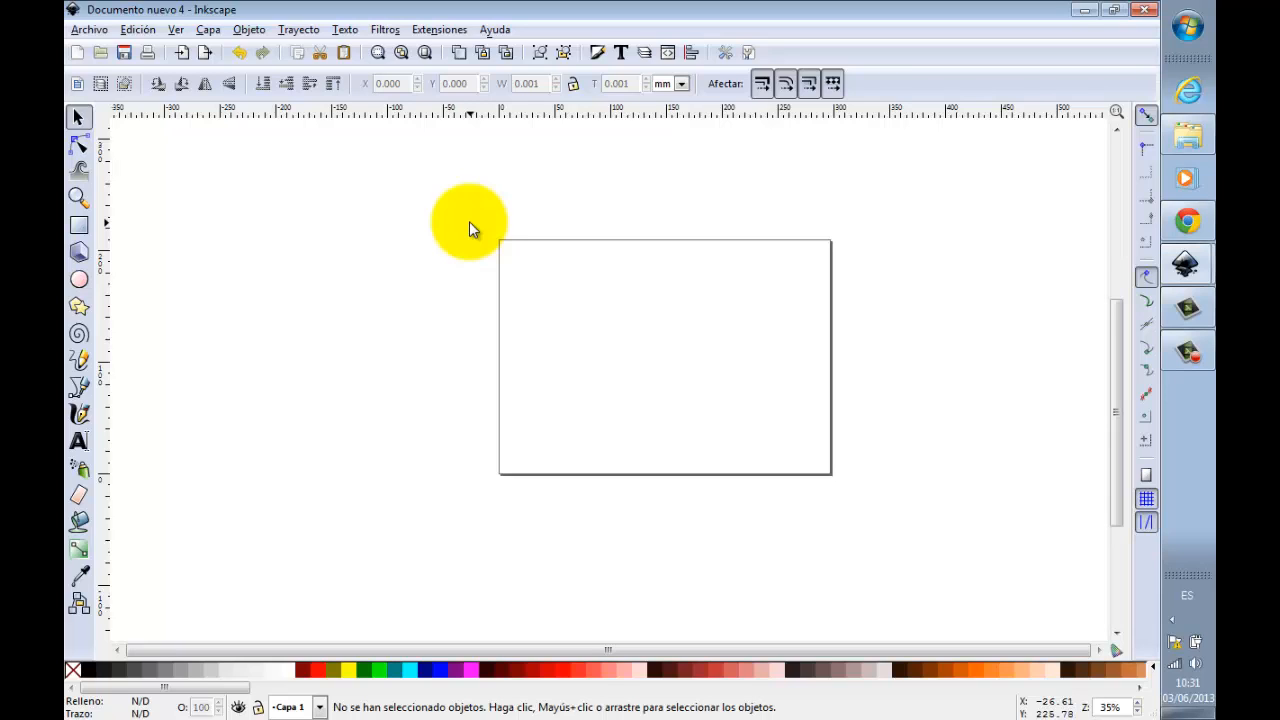
{"action": "left_click", "coordinate": [80, 226]}
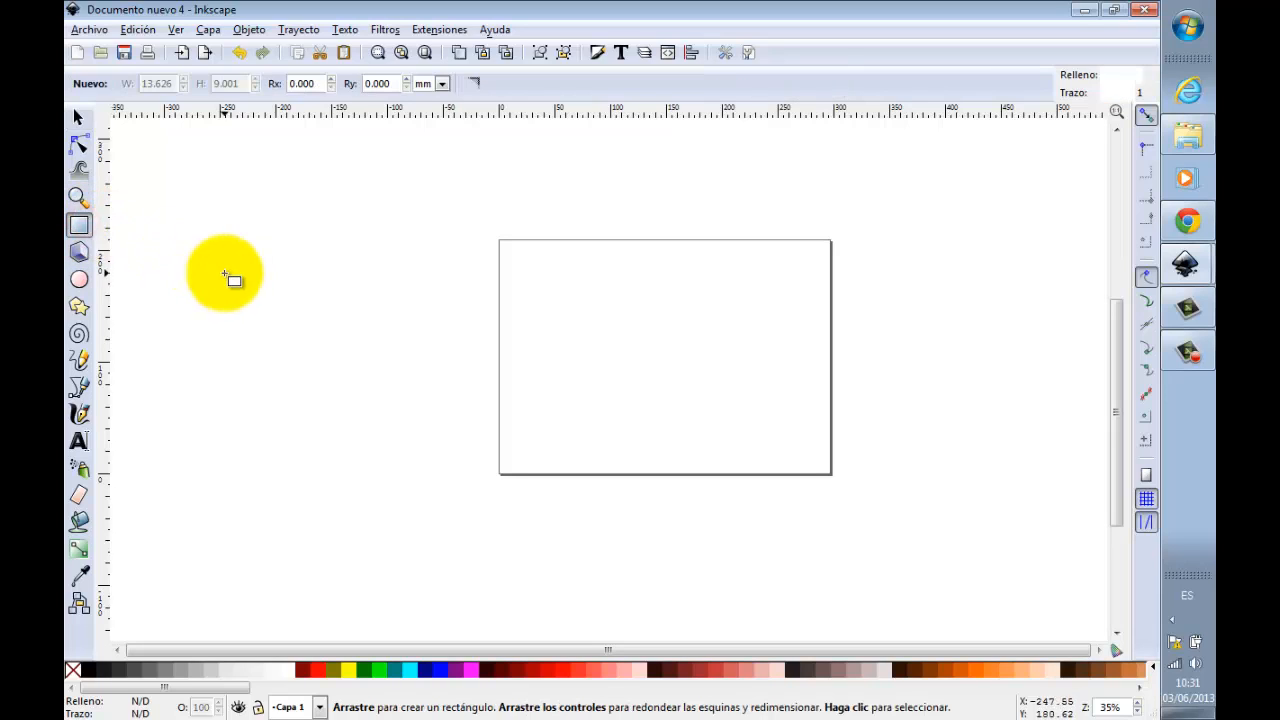
{"action": "mouse_move", "coordinate": [203, 258]}
{"action": "left_mouse_down"}
{"action": "mouse_move", "coordinate": [278, 314]}
{"action": "mouse_move", "coordinate": [287, 340]}
{"action": "left_mouse_up"}
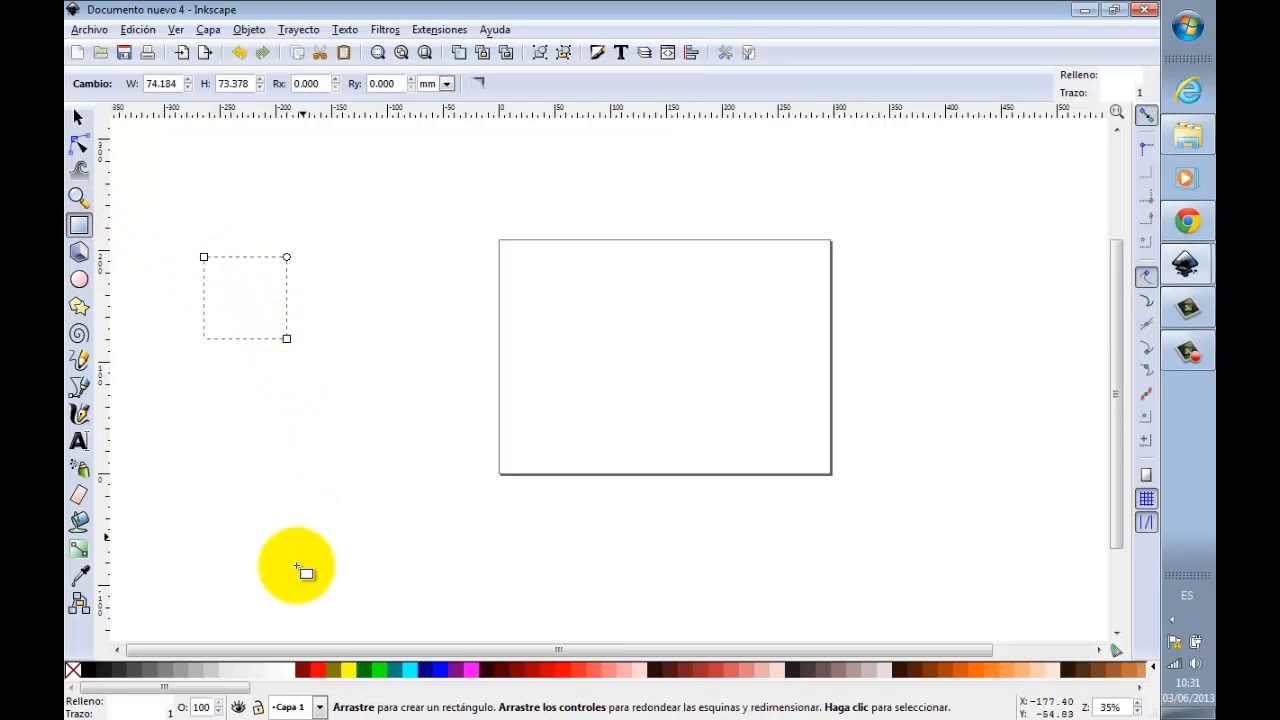
{"action": "left_click", "coordinate": [91, 676], "text": "shift"}
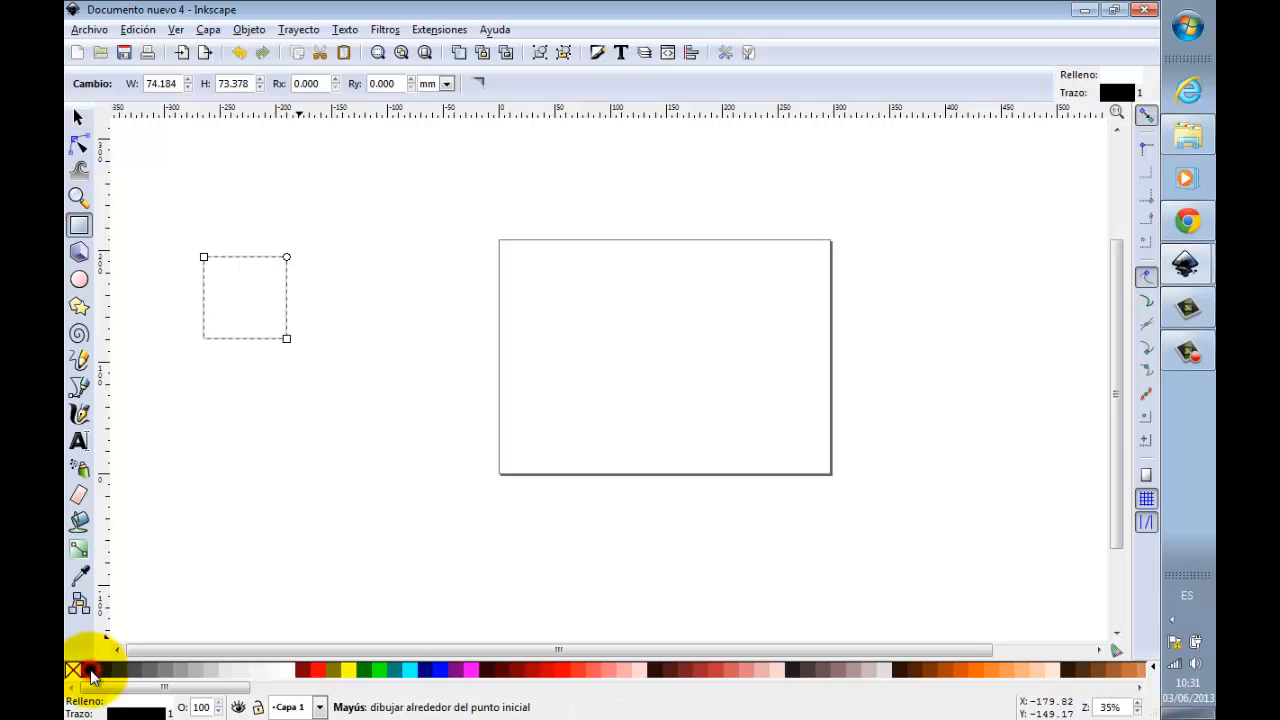
Step: Resize the rectangle to about 70 mm wide and 111 mm high, keeping its upper left corner in place
{"action": "left_click", "coordinate": [79, 117]}
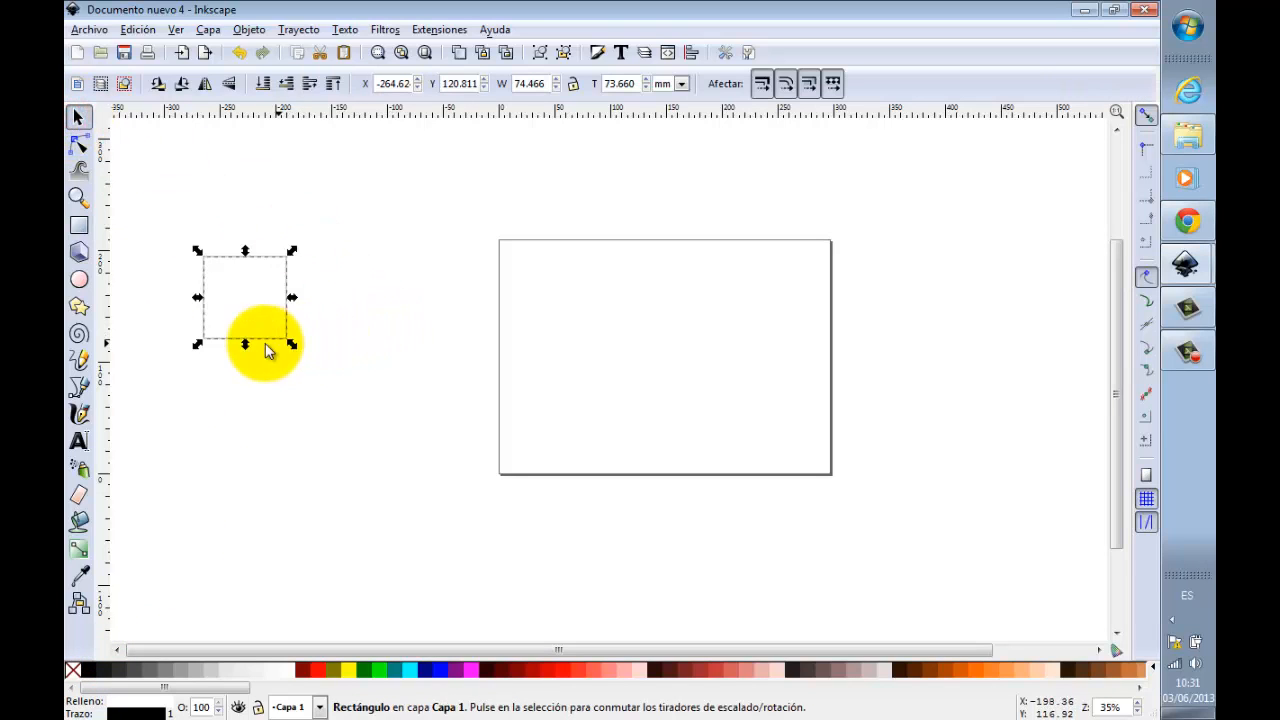
{"action": "left_click_drag", "start_coordinate": [245, 346], "coordinate": [249, 391]}
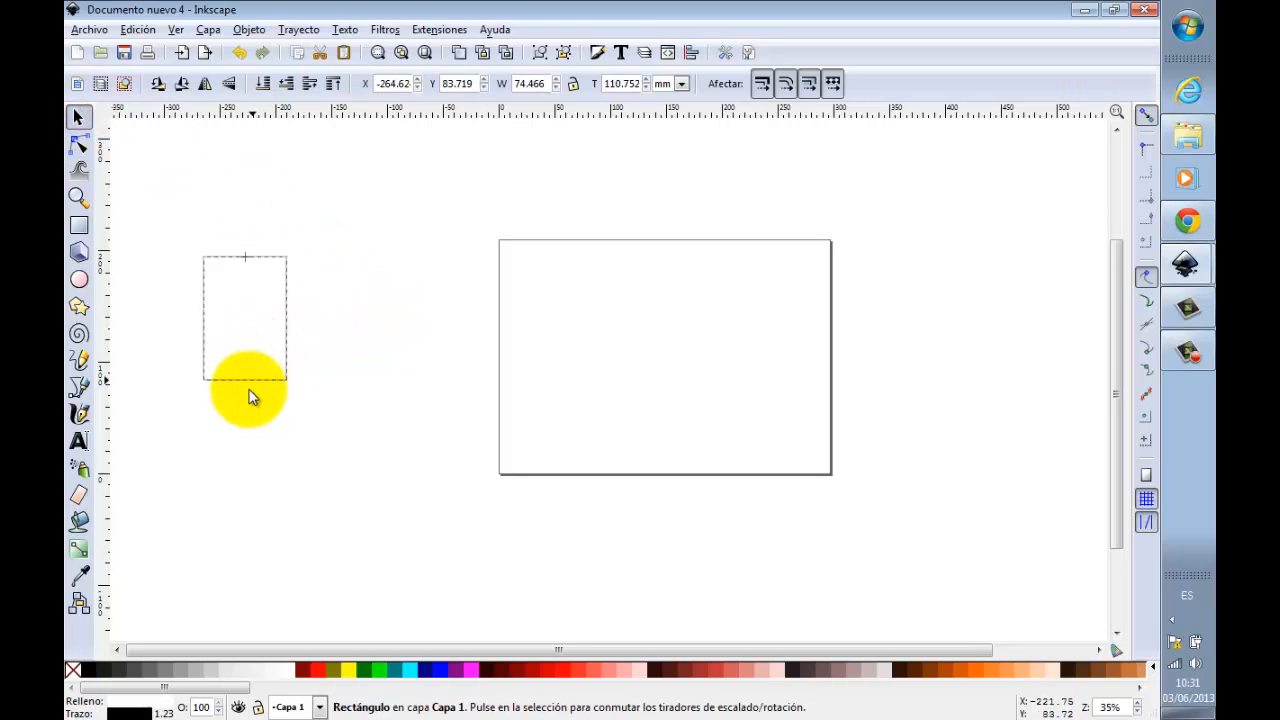
{"action": "left_click", "coordinate": [285, 271]}
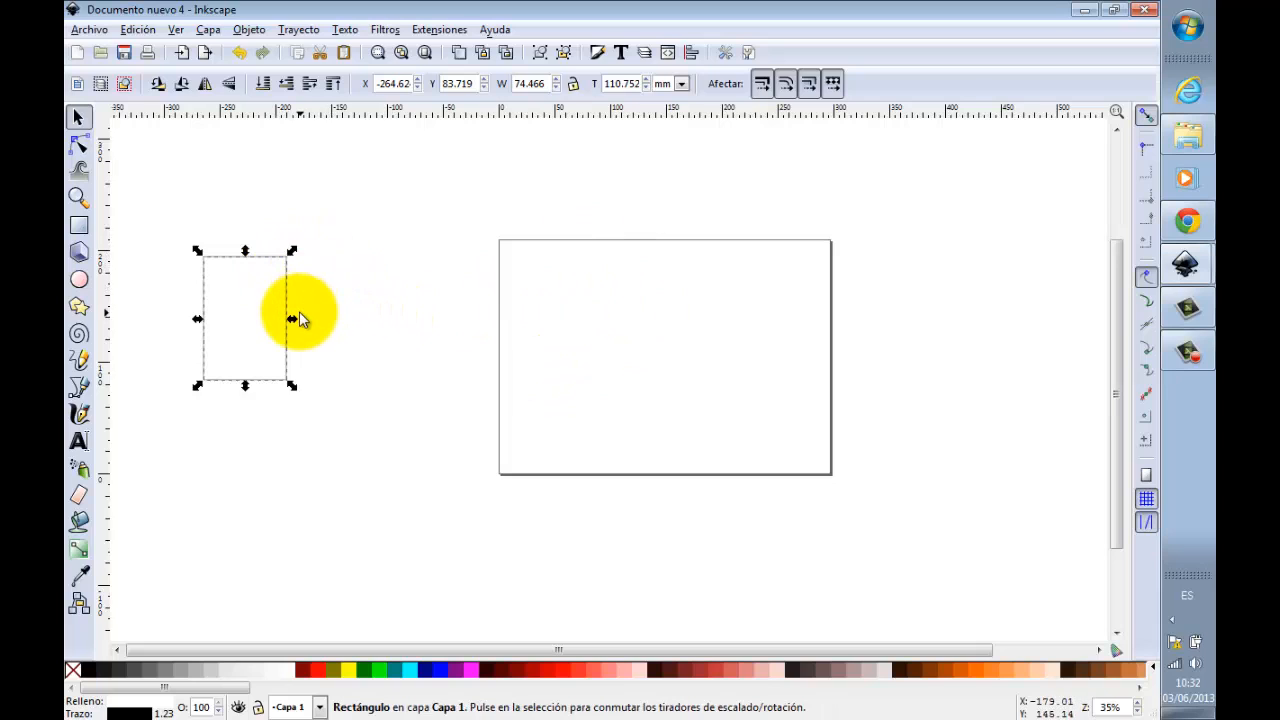
{"action": "left_click_drag", "start_coordinate": [299, 316], "coordinate": [286, 318]}
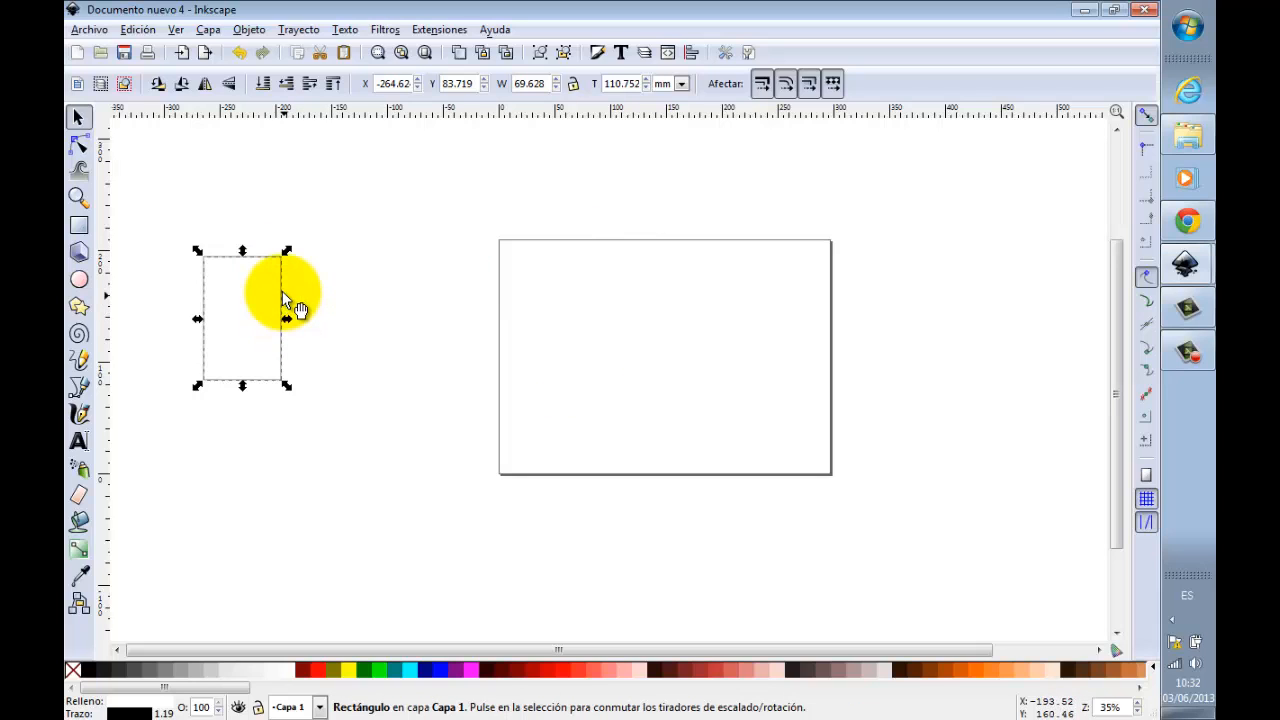
Step: Skew the rectangle vertically so that its right edge drops and its total height becomes about 144 mm
{"action": "left_click", "coordinate": [281, 291]}
{"action": "left_click", "coordinate": [309, 288]}
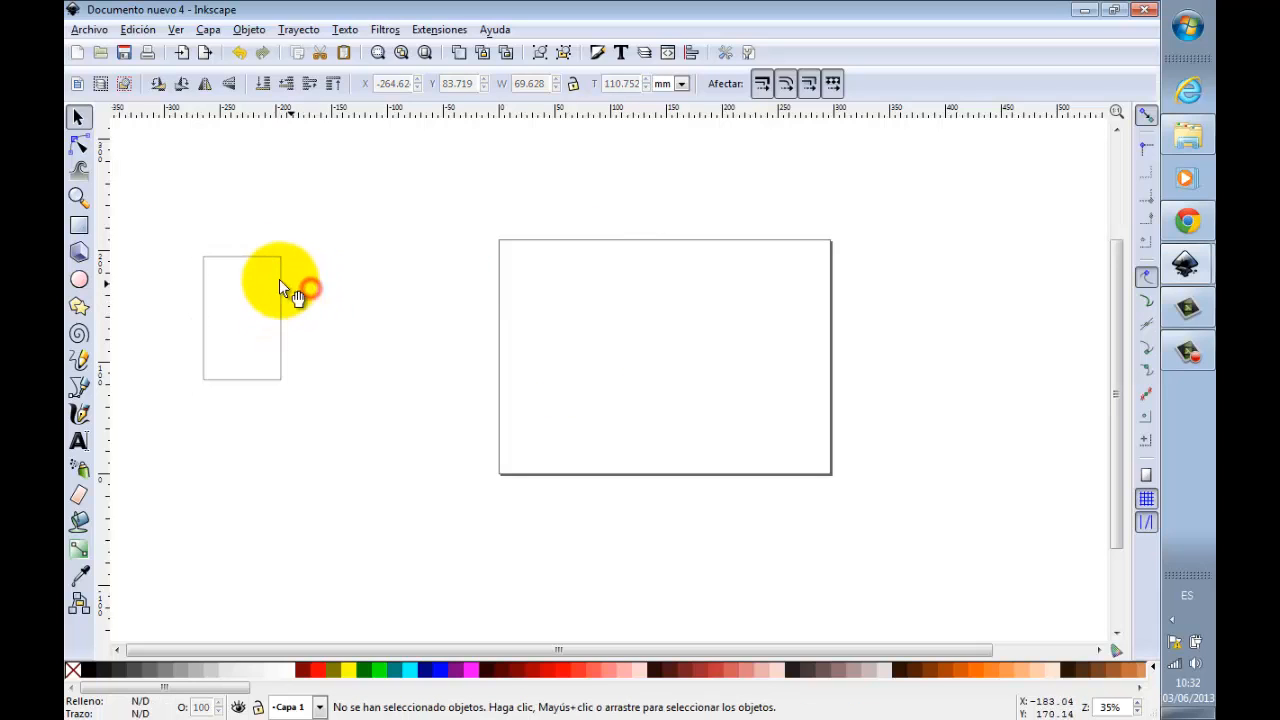
{"action": "left_click", "coordinate": [279, 282]}
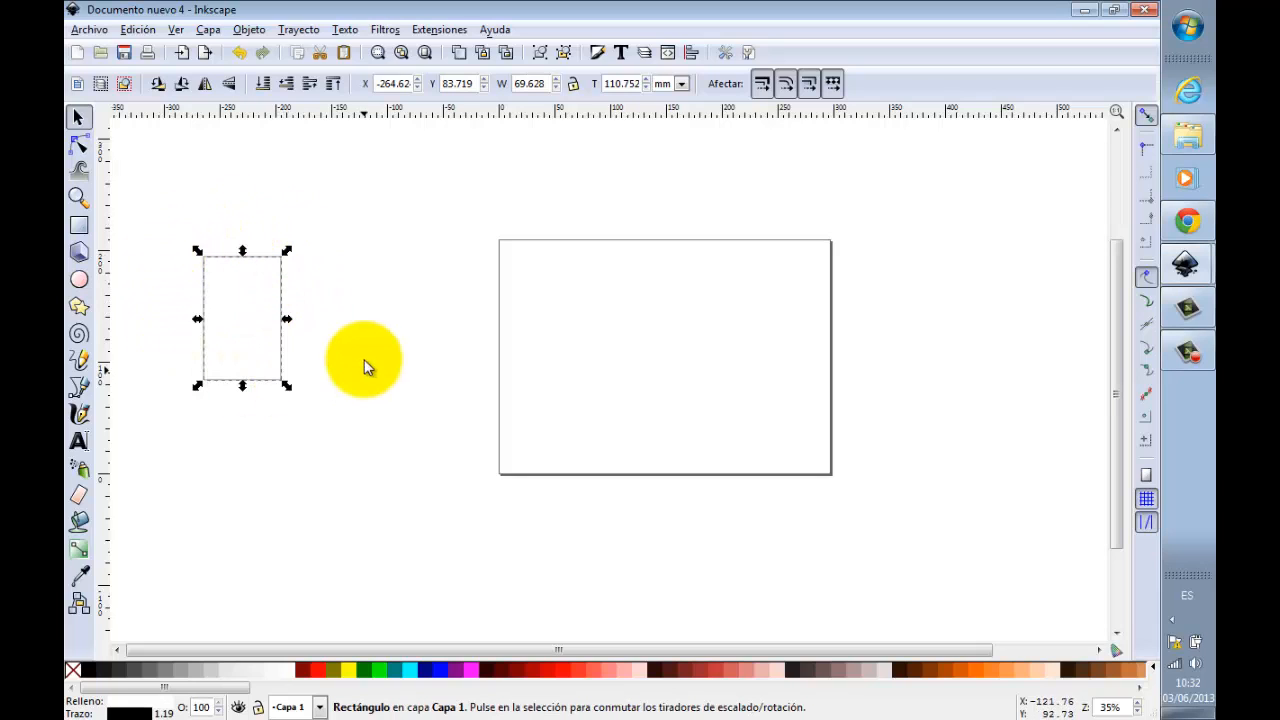
{"action": "left_click", "coordinate": [282, 285]}
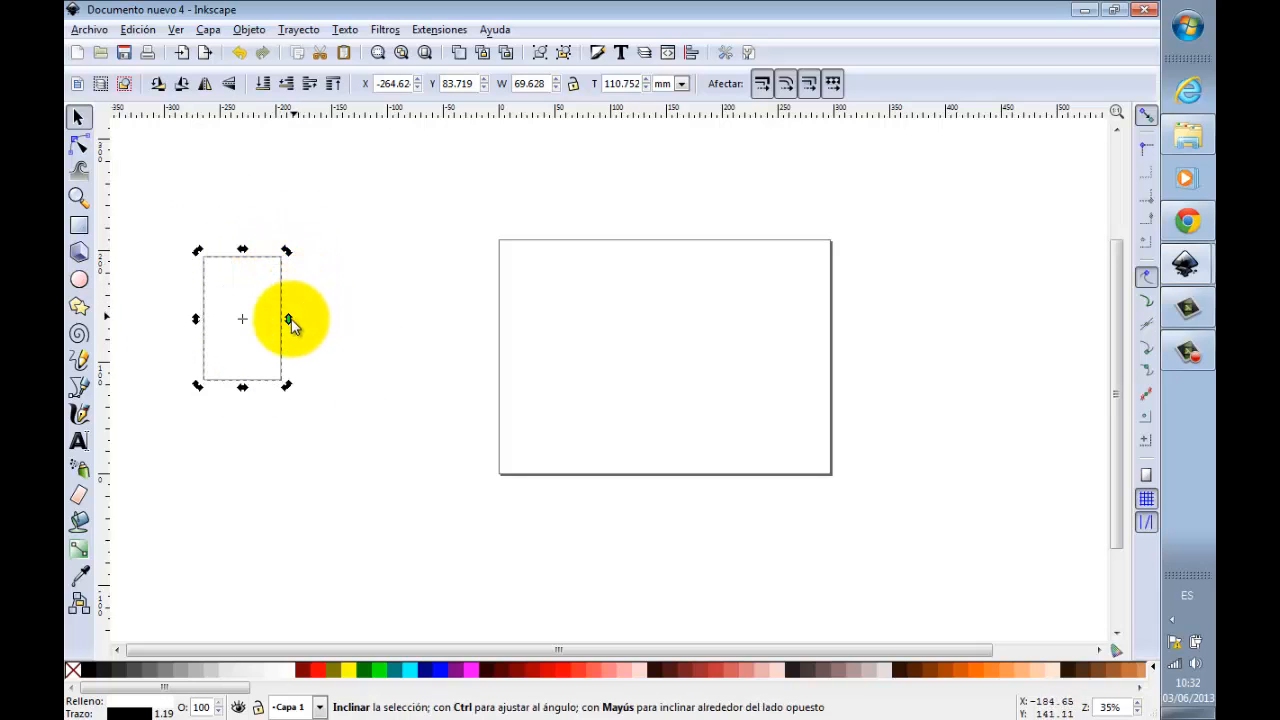
{"action": "mouse_move", "coordinate": [289, 321]}
{"action": "left_mouse_down"}
{"action": "mouse_move", "coordinate": [293, 349]}
{"action": "mouse_move", "coordinate": [290, 338]}
{"action": "left_mouse_up"}
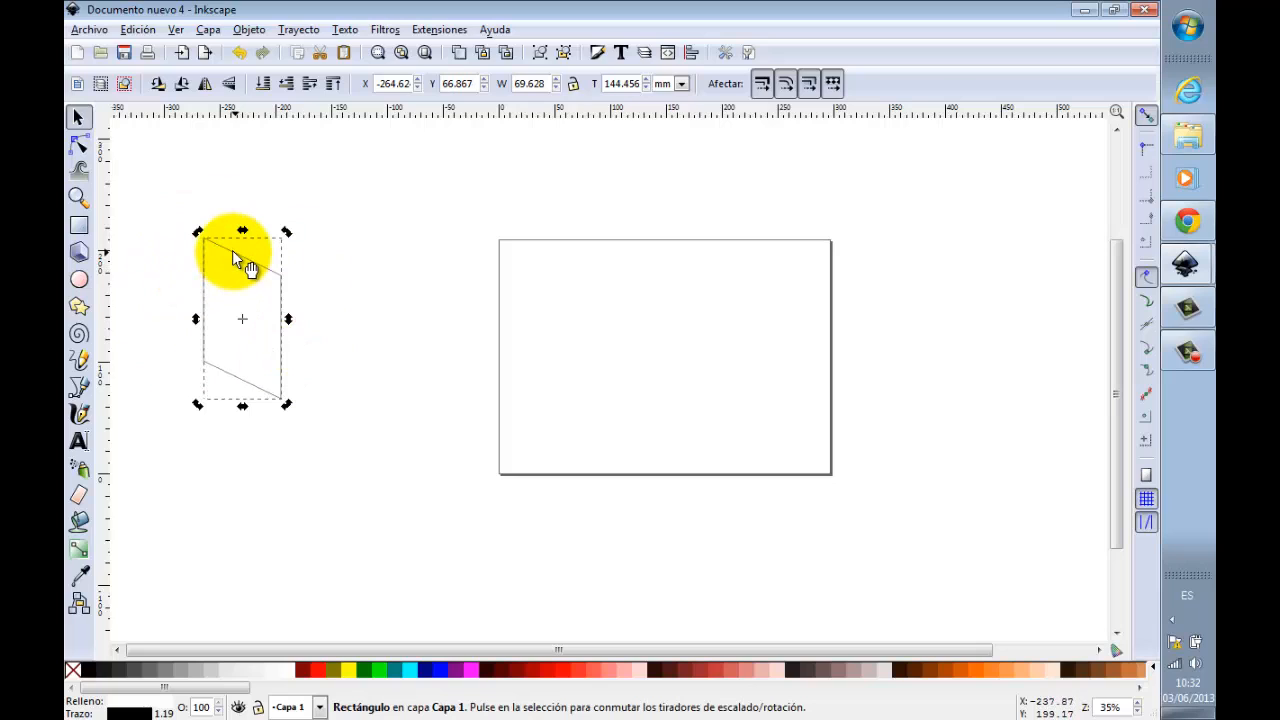
Step: Duplicate the skewed panel, flip the copy horizontally and place it against the original's right edge
{"action": "key", "text": "ctrl"}
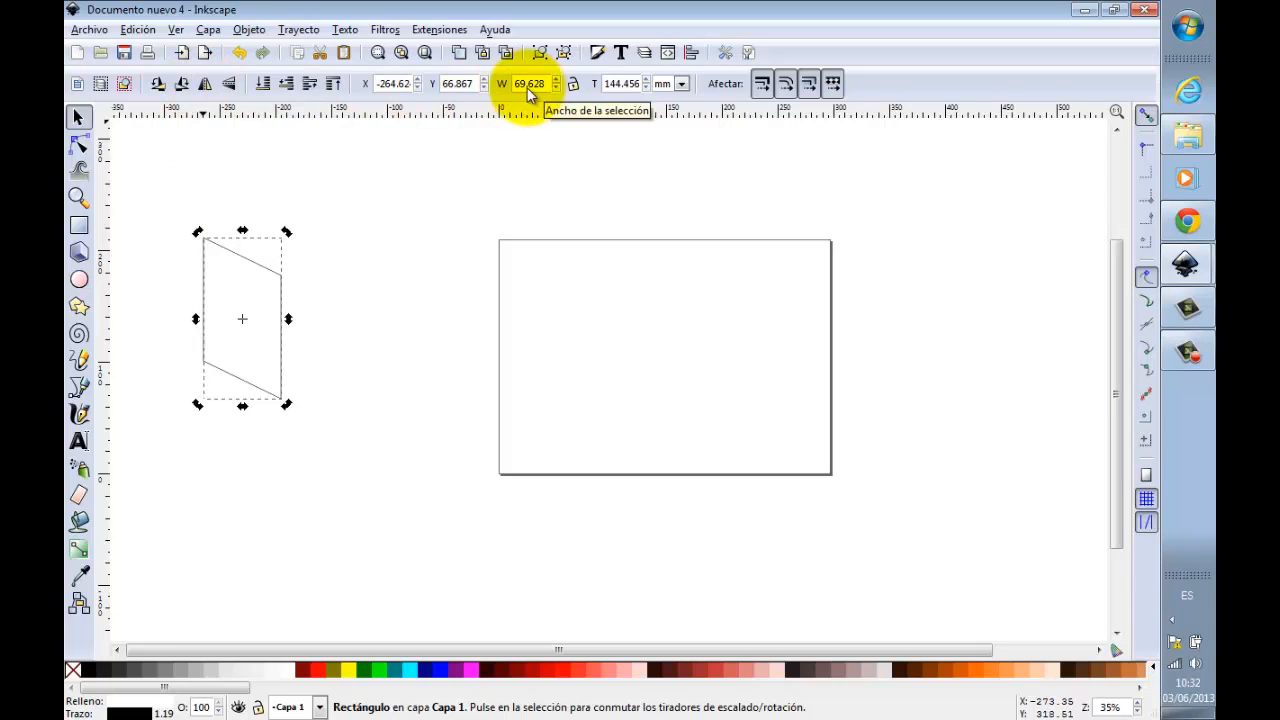
{"action": "left_click", "coordinate": [204, 86]}
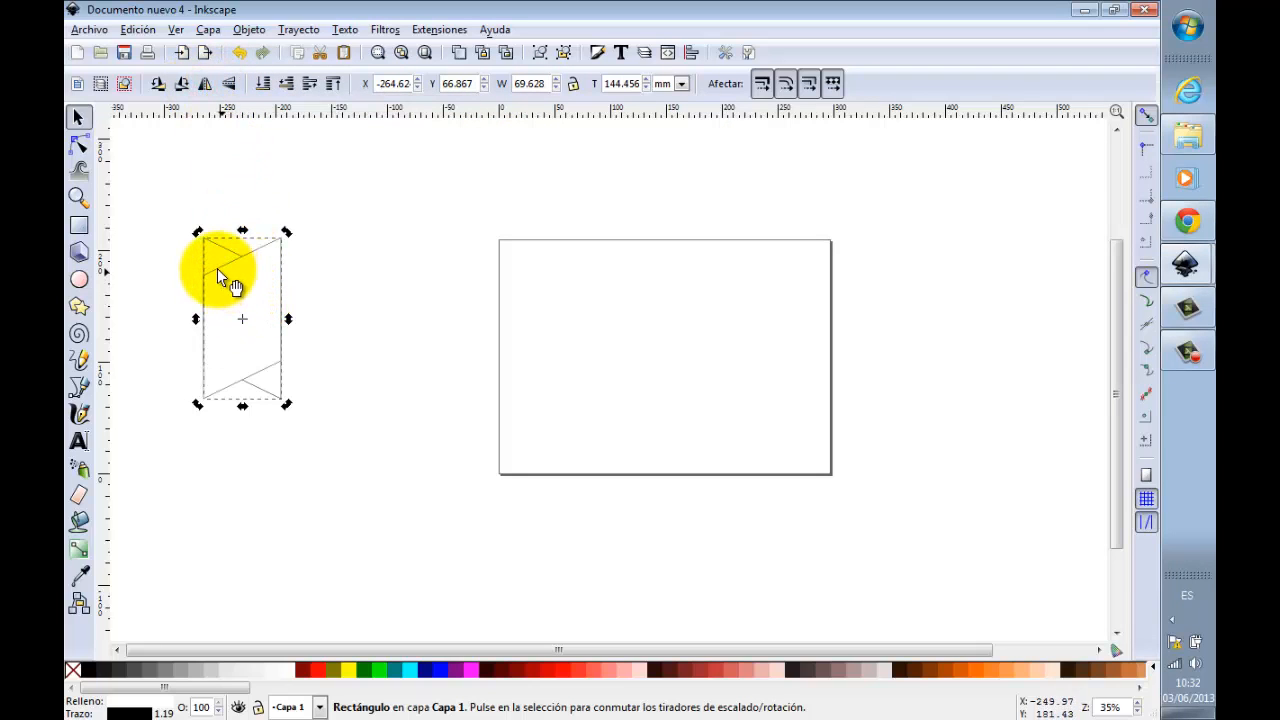
{"action": "left_click_drag", "start_coordinate": [219, 268], "coordinate": [297, 268]}
{"action": "left_click", "coordinate": [412, 298]}
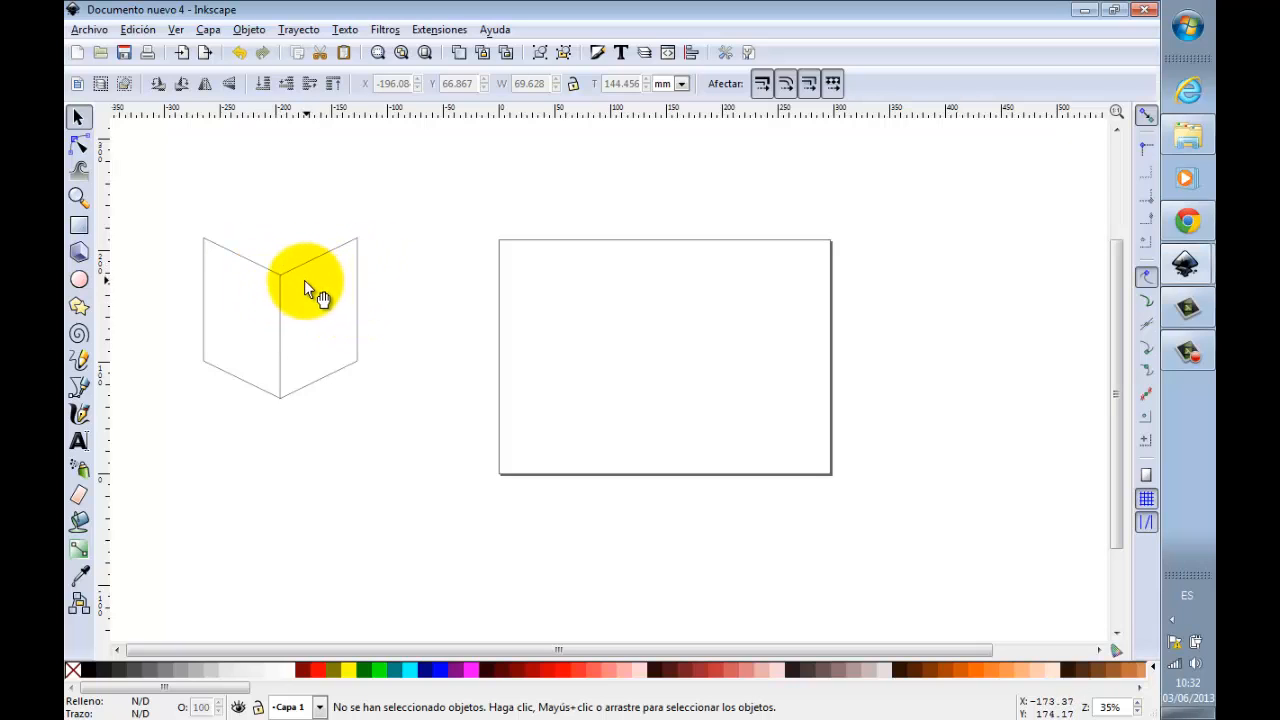
Step: Duplicate the left panel and place the copy against the flipped panel's right edge as the third leaf
{"action": "left_click", "coordinate": [248, 265]}
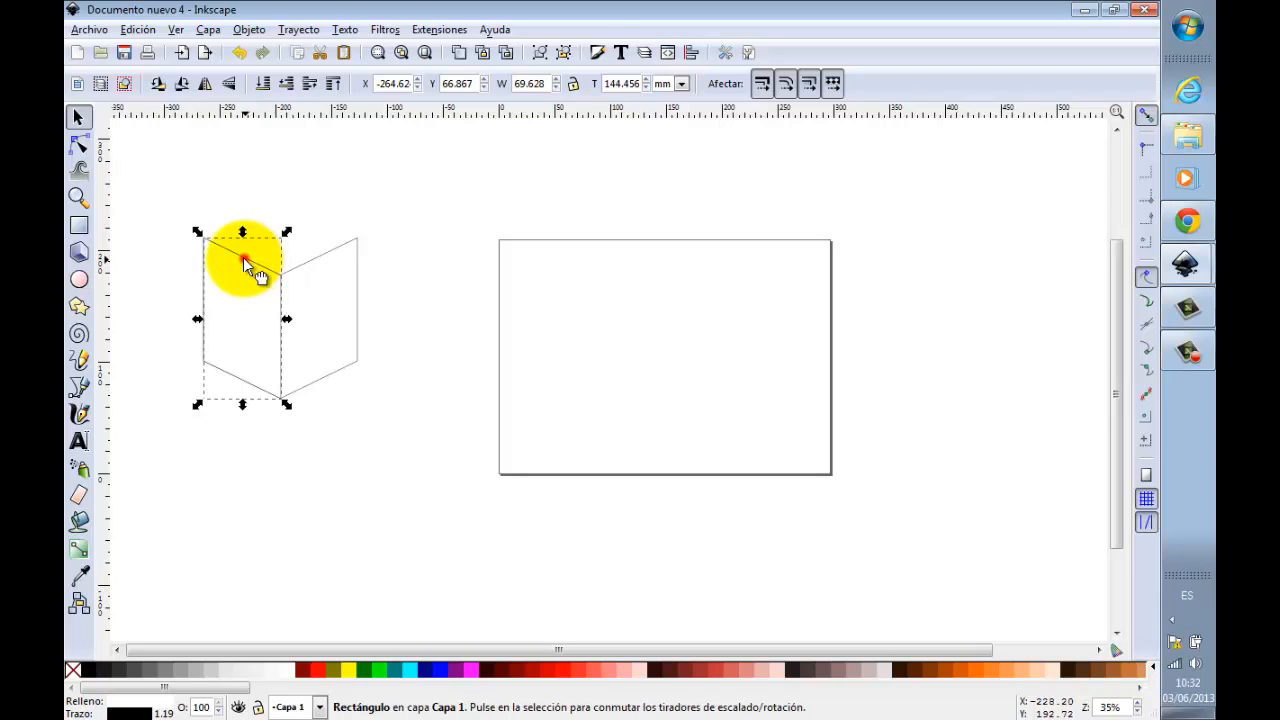
{"action": "left_click_drag", "start_coordinate": [243, 257], "coordinate": [401, 264]}
{"action": "left_click", "coordinate": [297, 180]}
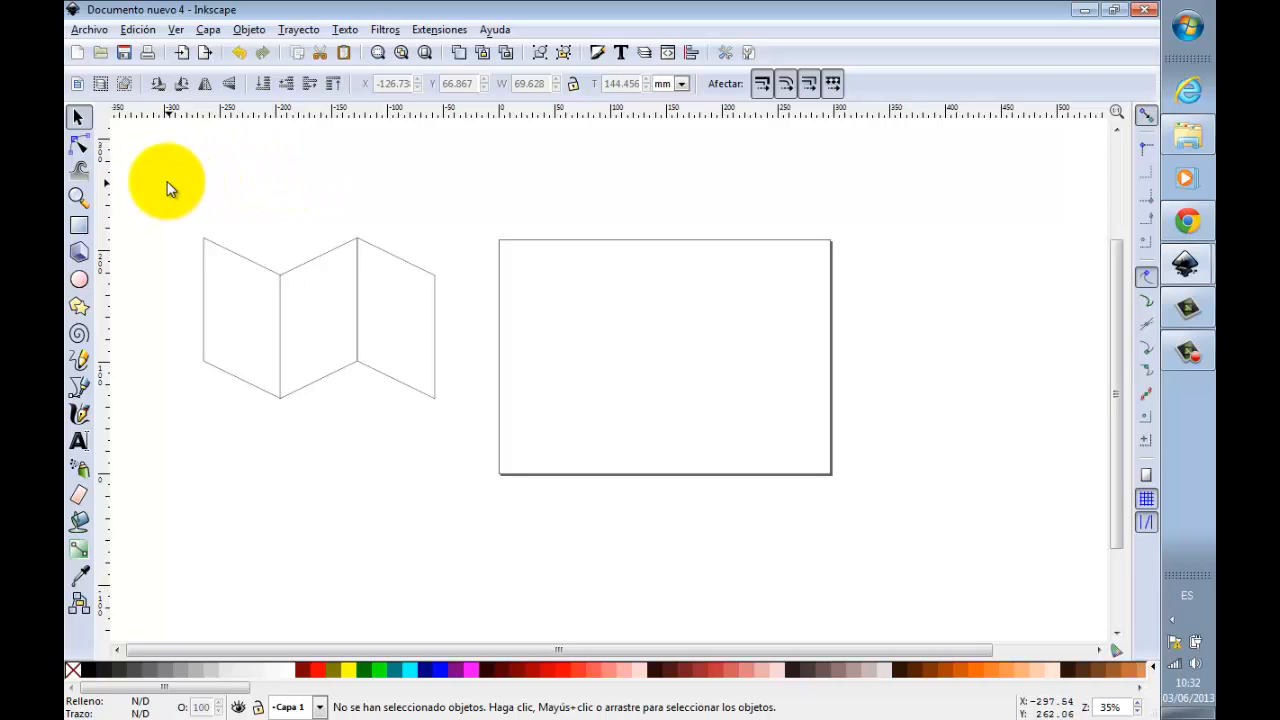
Step: Group the three panels and narrow the group to about 170 mm wide
{"action": "left_click_drag", "start_coordinate": [168, 188], "coordinate": [505, 465]}
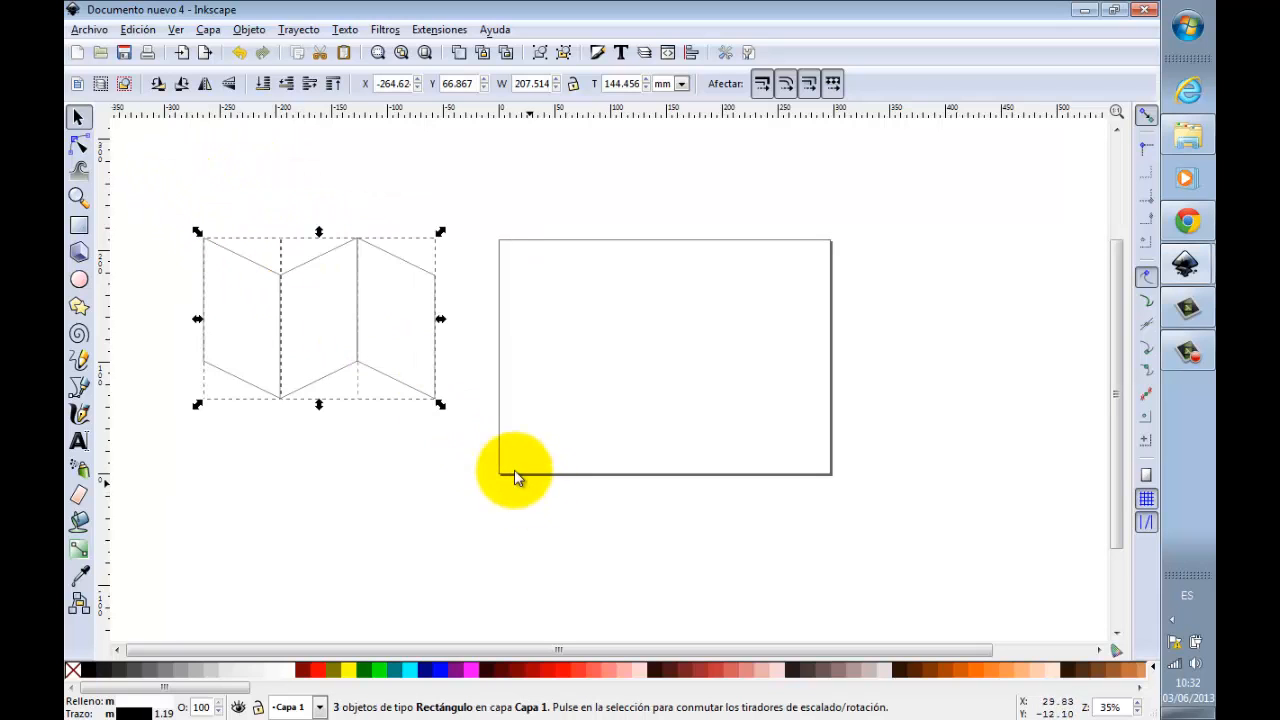
{"action": "left_click", "coordinate": [540, 55]}
{"action": "left_click_drag", "start_coordinate": [441, 318], "coordinate": [400, 320]}
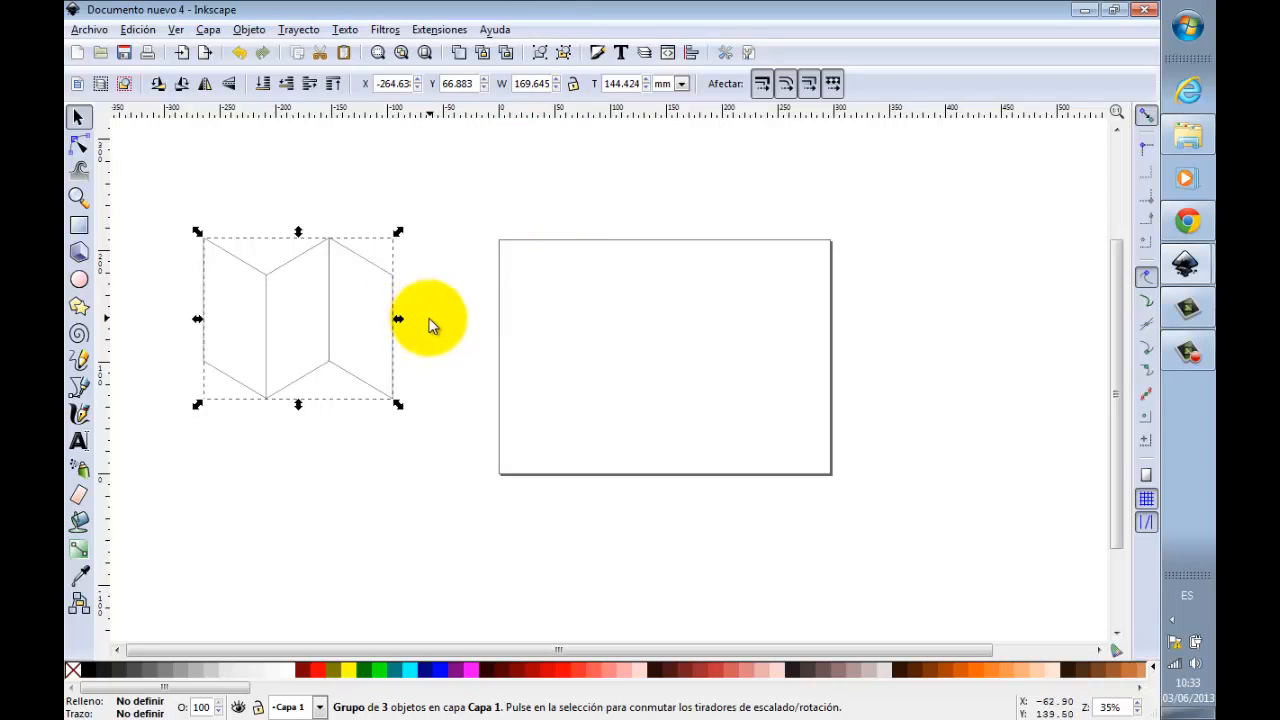
Step: Move the panel group slightly down and to the right, to about X -258 mm and Y 48 mm
{"action": "left_click", "coordinate": [463, 308]}
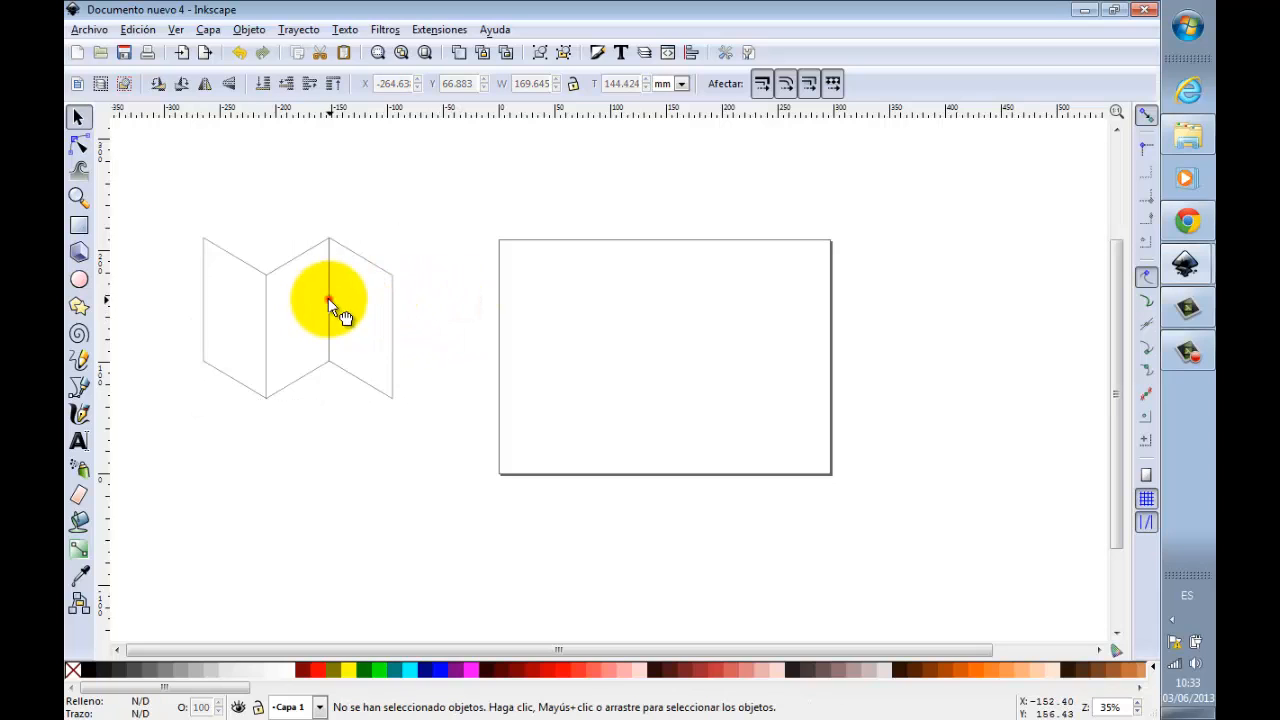
{"action": "left_click_drag", "start_coordinate": [328, 299], "coordinate": [343, 323]}
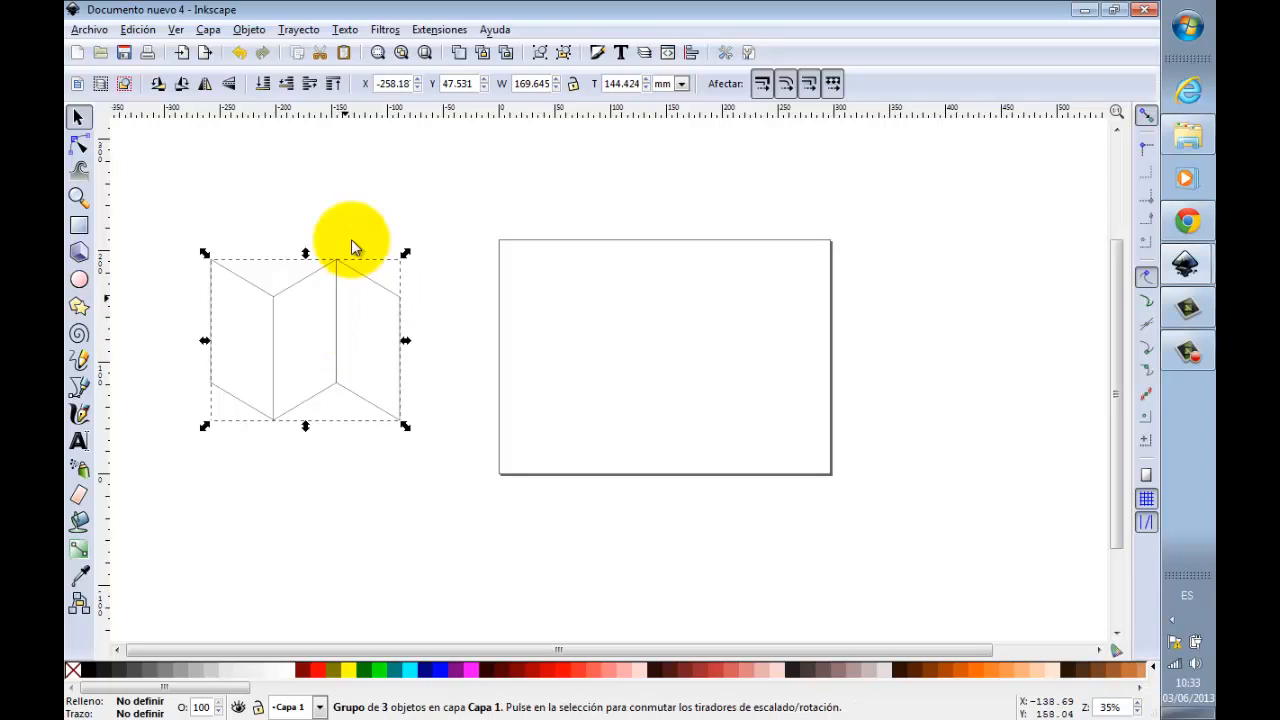
{"action": "left_click", "coordinate": [351, 180]}
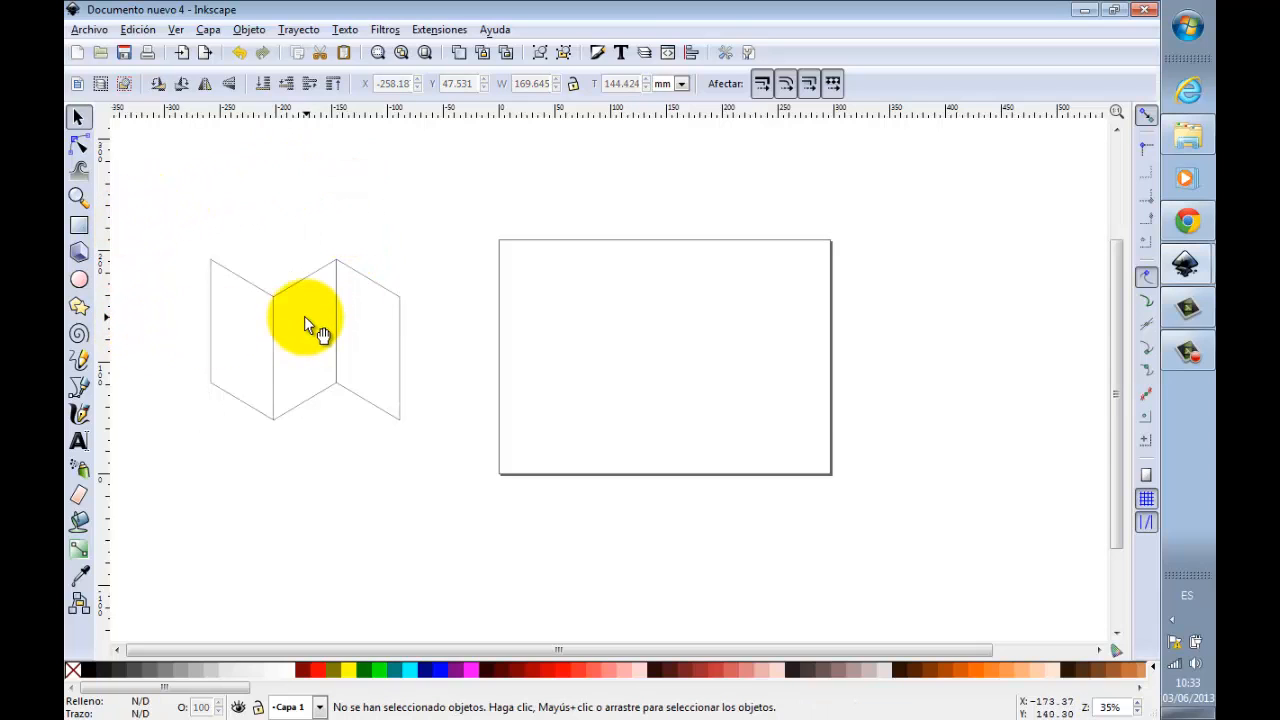
Step: Add the text "1" in the upper left area of the leftmost panel
{"action": "scroll", "coordinate": [304, 316], "scroll_direction": "down", "scroll_amount": 2}
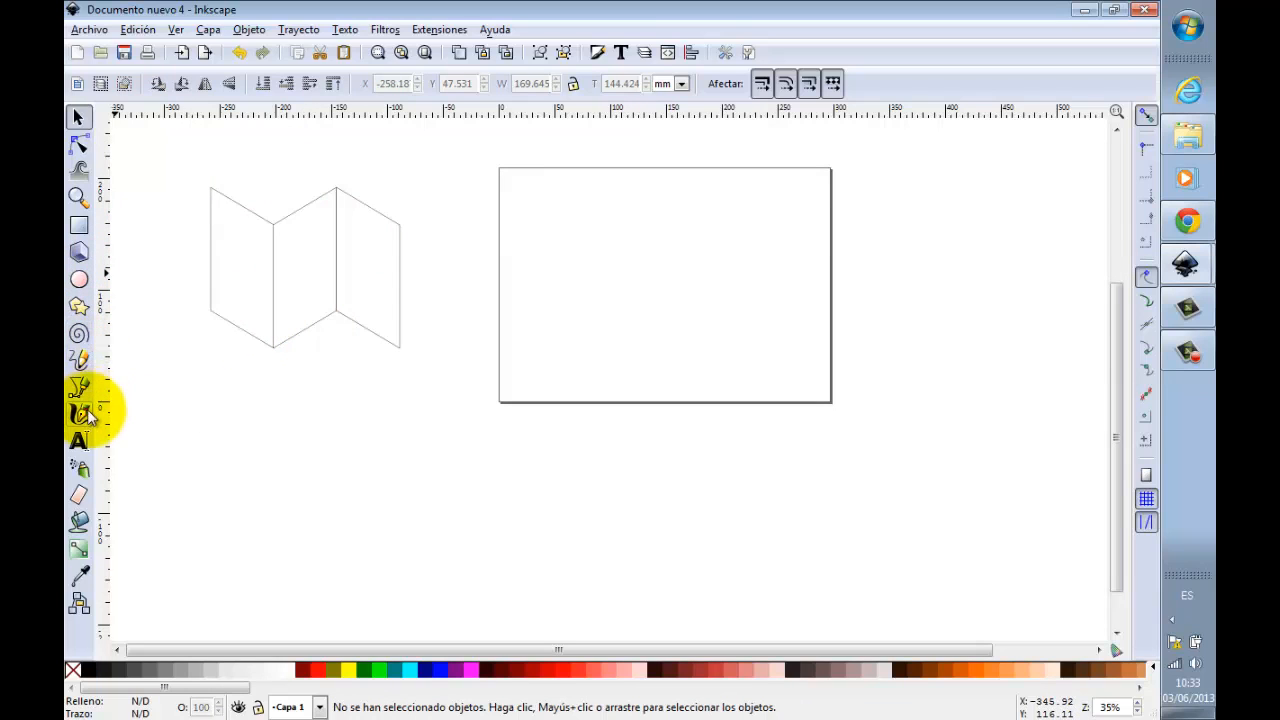
{"action": "left_click", "coordinate": [79, 440]}
{"action": "left_click", "coordinate": [223, 208]}
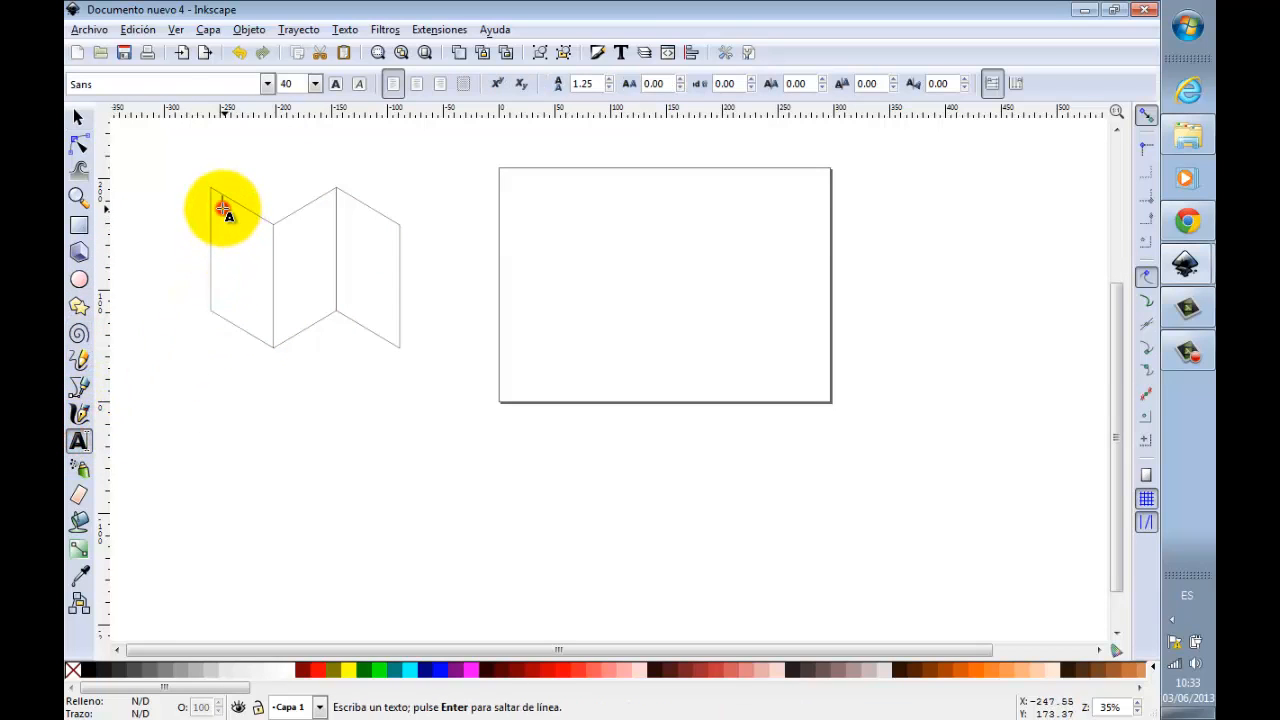
{"action": "type", "text": "1"}
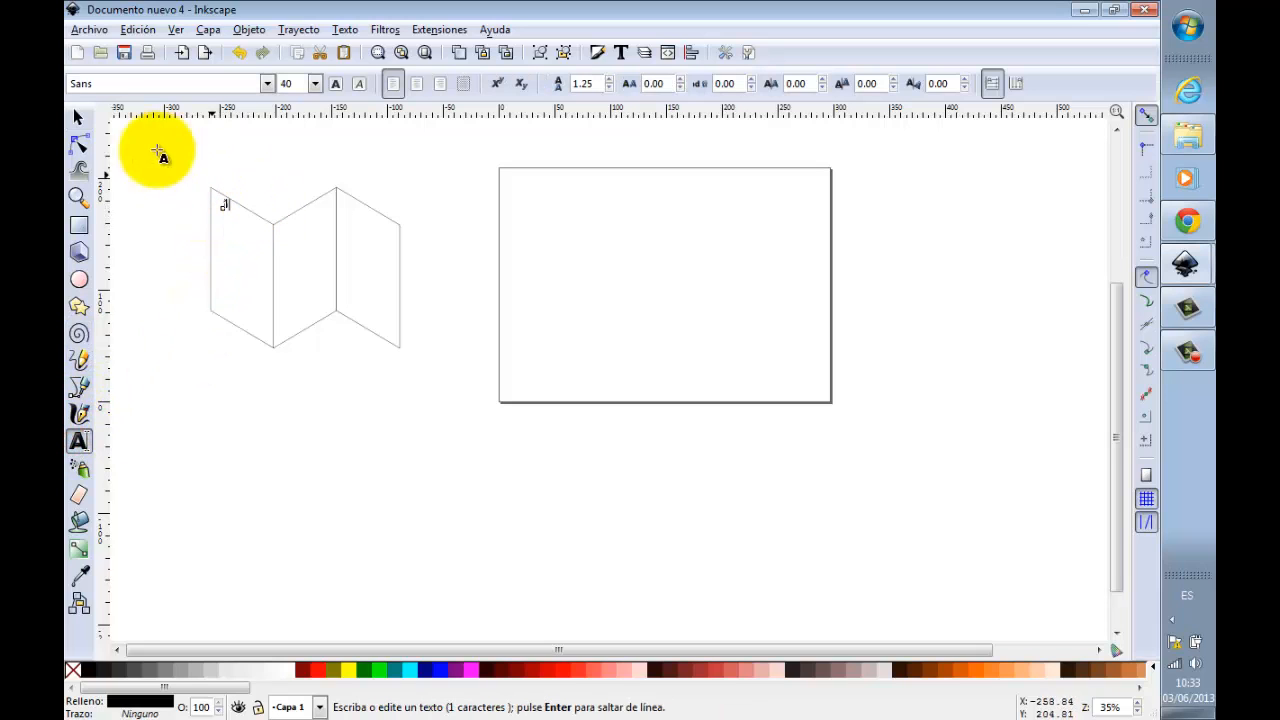
{"action": "left_click", "coordinate": [79, 120]}
Step: Try to move the number "1" closer to the left edge of the leftmost panel, and undo the accidental resizes
{"action": "left_click", "coordinate": [79, 197]}
{"action": "left_click_drag", "start_coordinate": [193, 155], "coordinate": [433, 379]}
{"action": "left_click", "coordinate": [79, 118]}
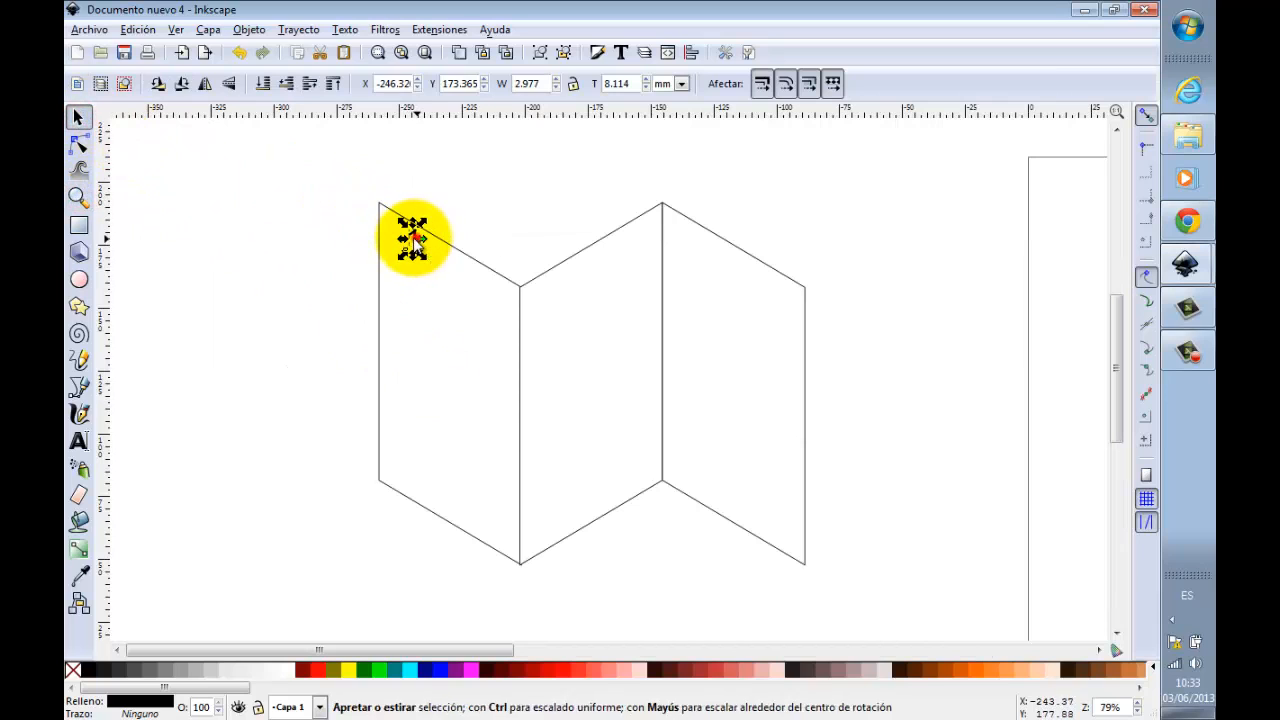
{"action": "left_click_drag", "start_coordinate": [415, 238], "coordinate": [403, 240]}
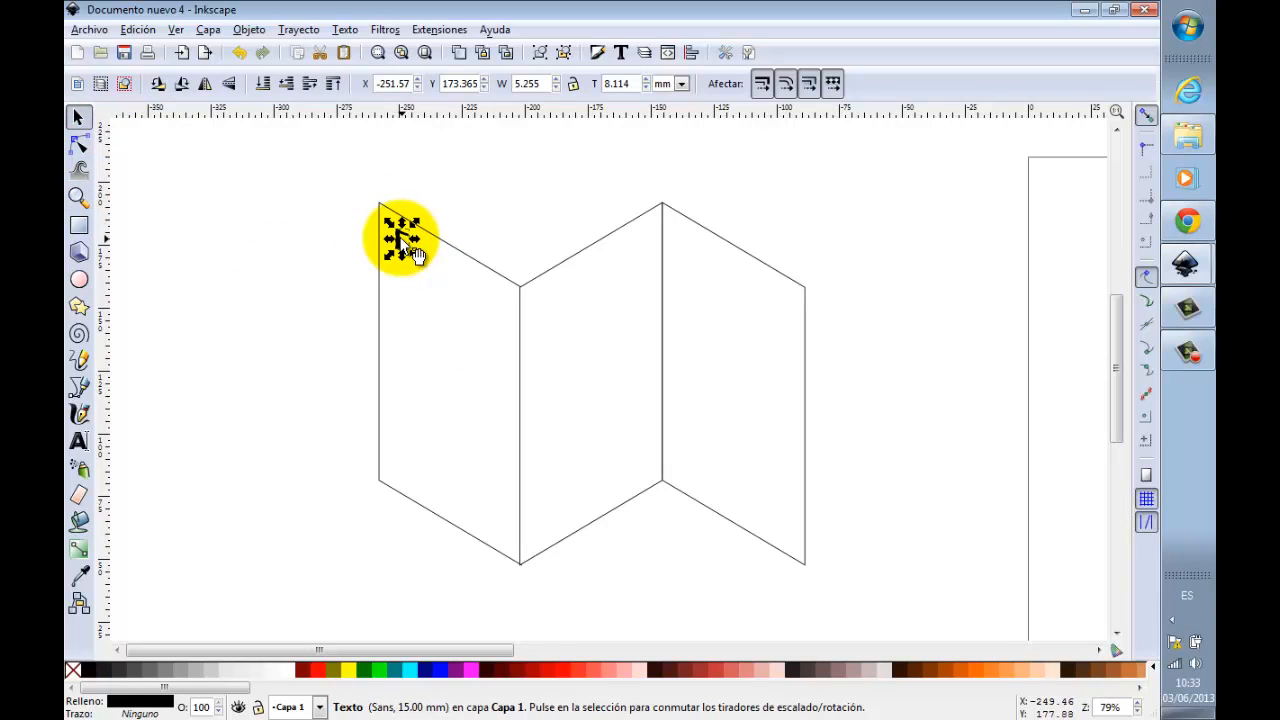
{"action": "key", "text": "ctrl+z"}
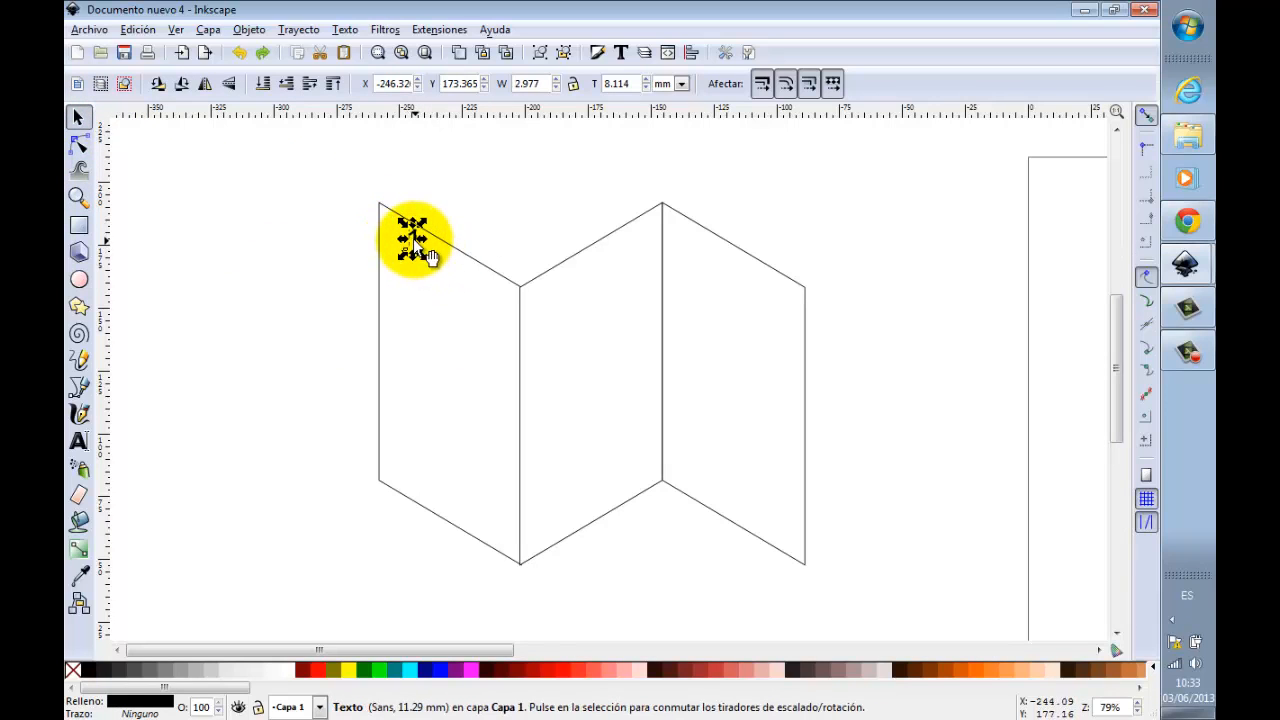
{"action": "left_click_drag", "start_coordinate": [417, 239], "coordinate": [407, 238]}
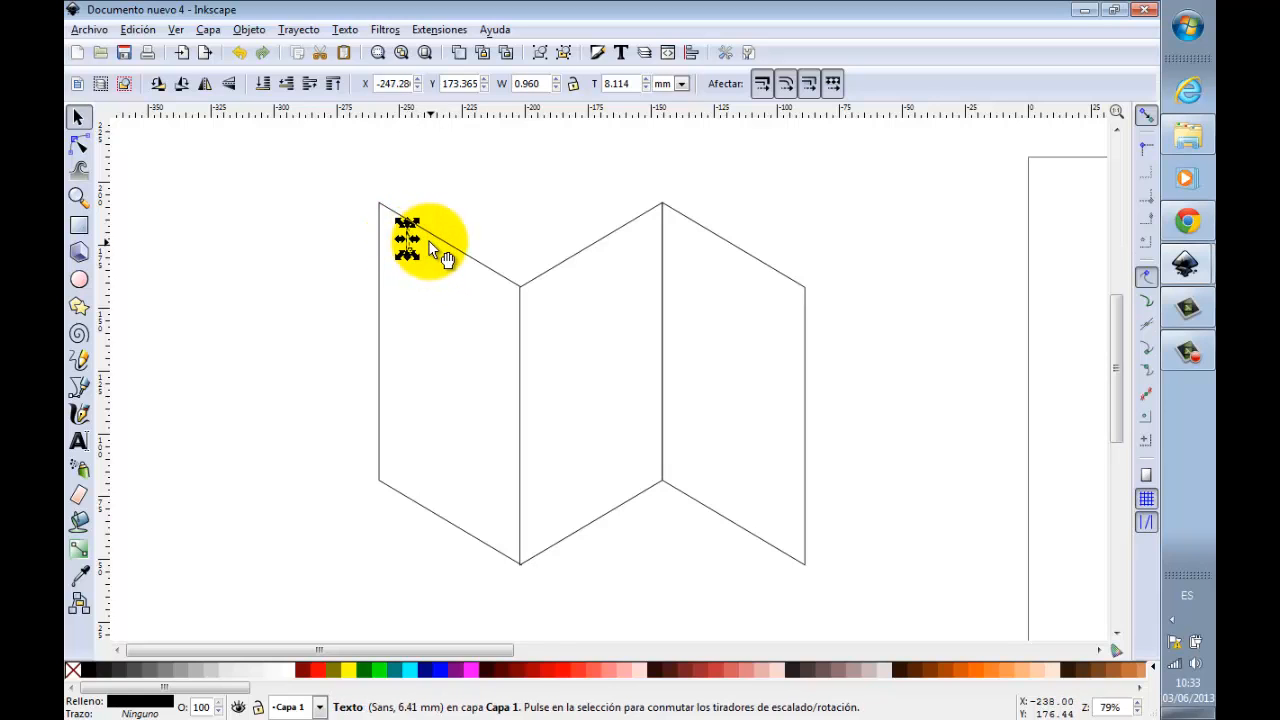
{"action": "key", "text": "ctrl+z"}
{"action": "left_click", "coordinate": [80, 116]}
{"action": "left_click", "coordinate": [190, 158]}
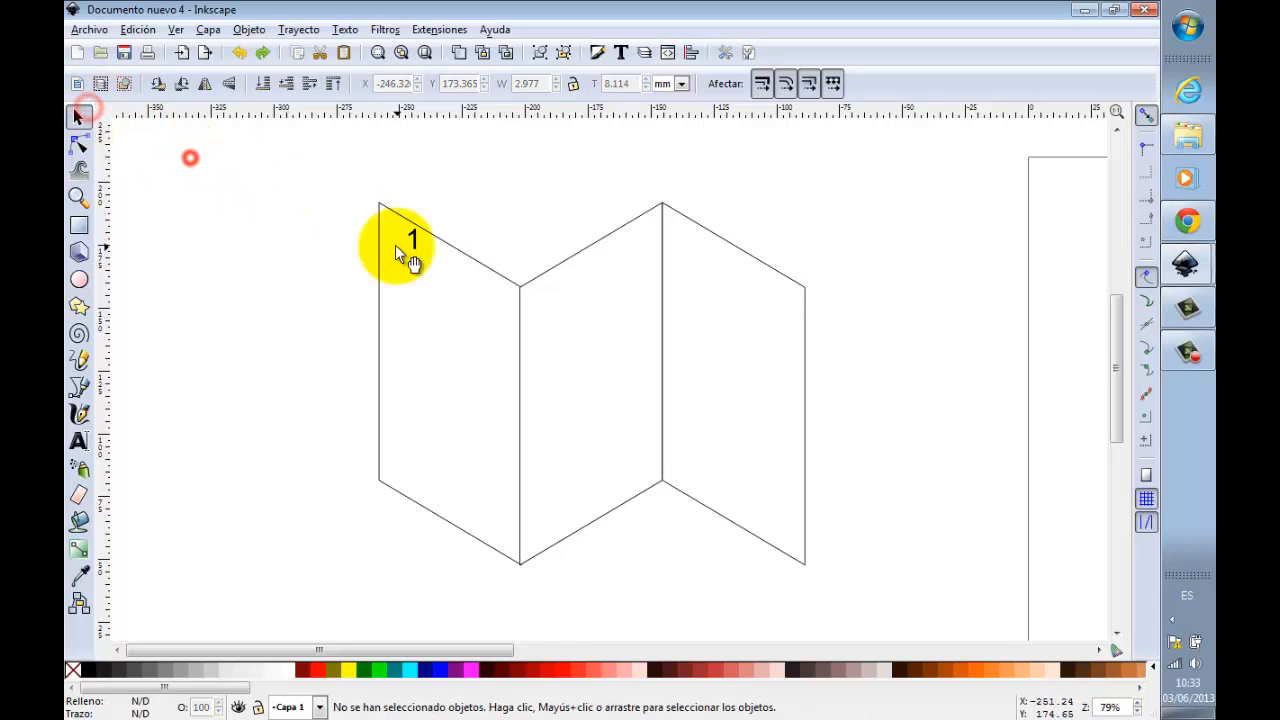
Step: Move the "1" near the leftmost panel's left edge and place copies in the upper left areas of the middle and rightmost panels
{"action": "scroll", "coordinate": [440, 245], "scroll_direction": "up", "scroll_amount": 1}
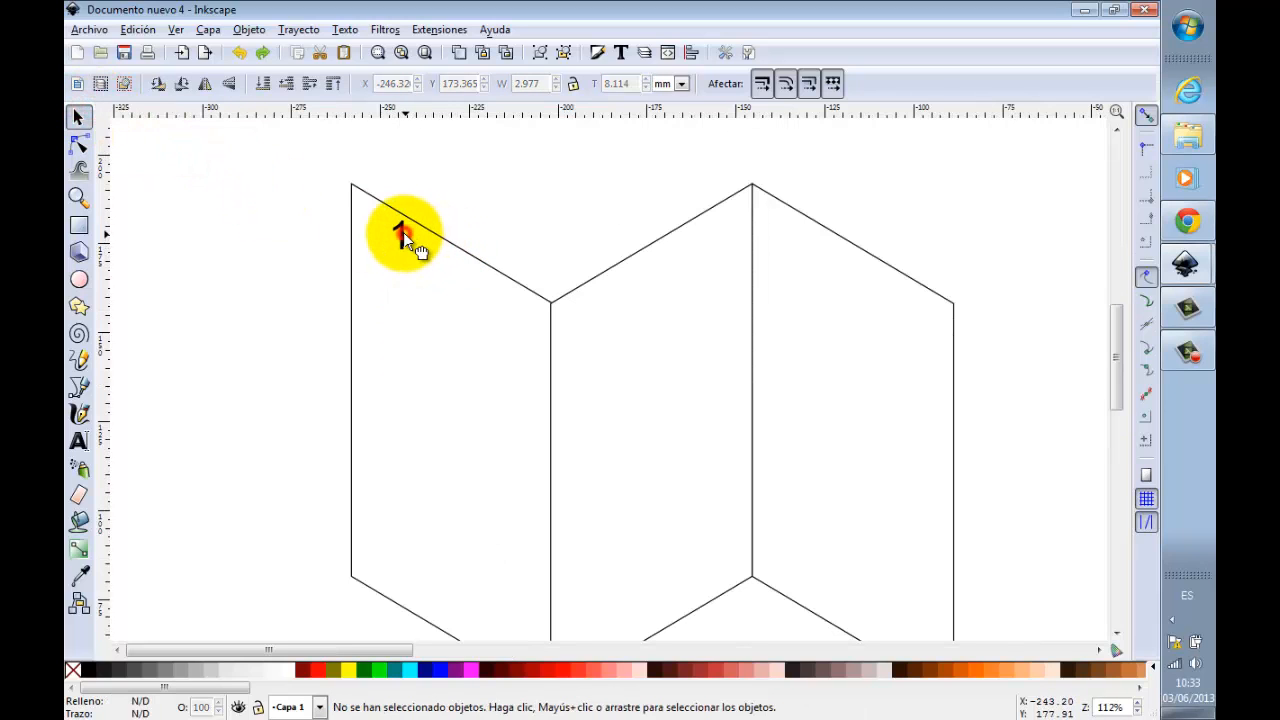
{"action": "left_click_drag", "start_coordinate": [403, 232], "coordinate": [779, 228]}
{"action": "key", "text": "ctrl+d"}
{"action": "key", "text": "ctrl+d"}
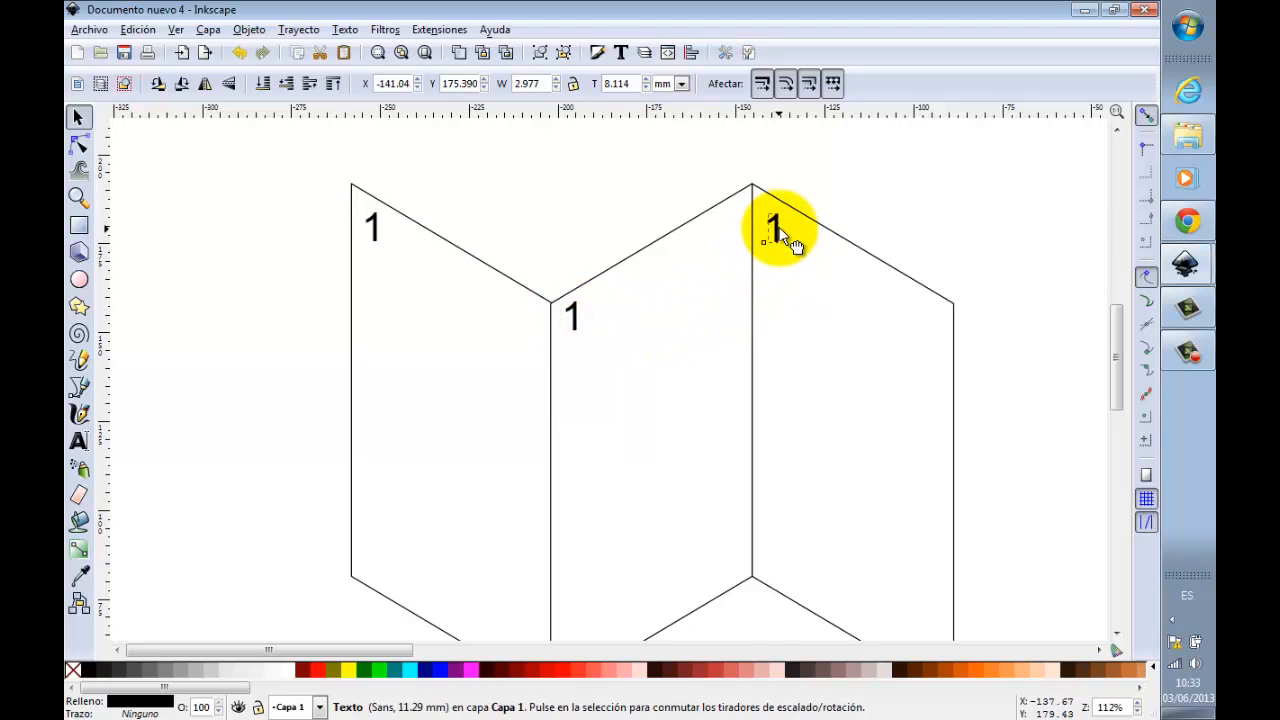
Step: Change the copied number in the middle panel to "2" and the one in the rightmost panel to "3"
{"action": "double_click", "coordinate": [573, 316]}
{"action": "double_click", "coordinate": [572, 316]}
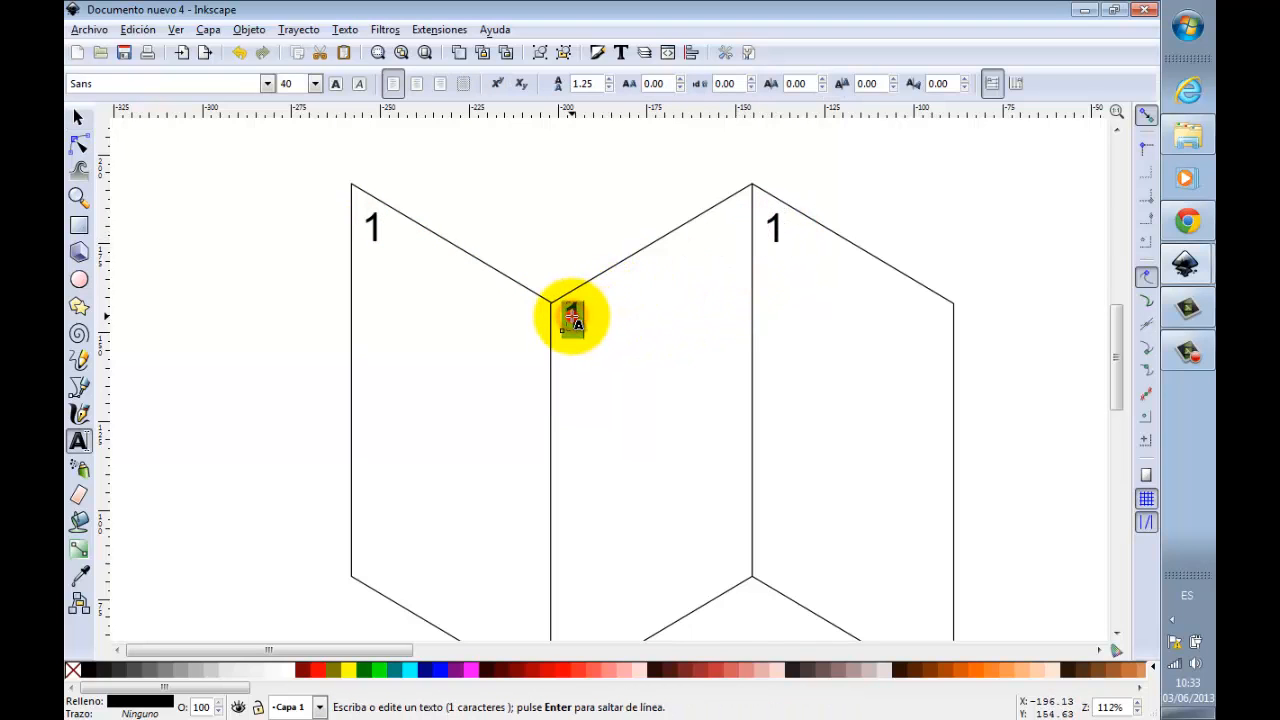
{"action": "key", "text": "BackSpace"}
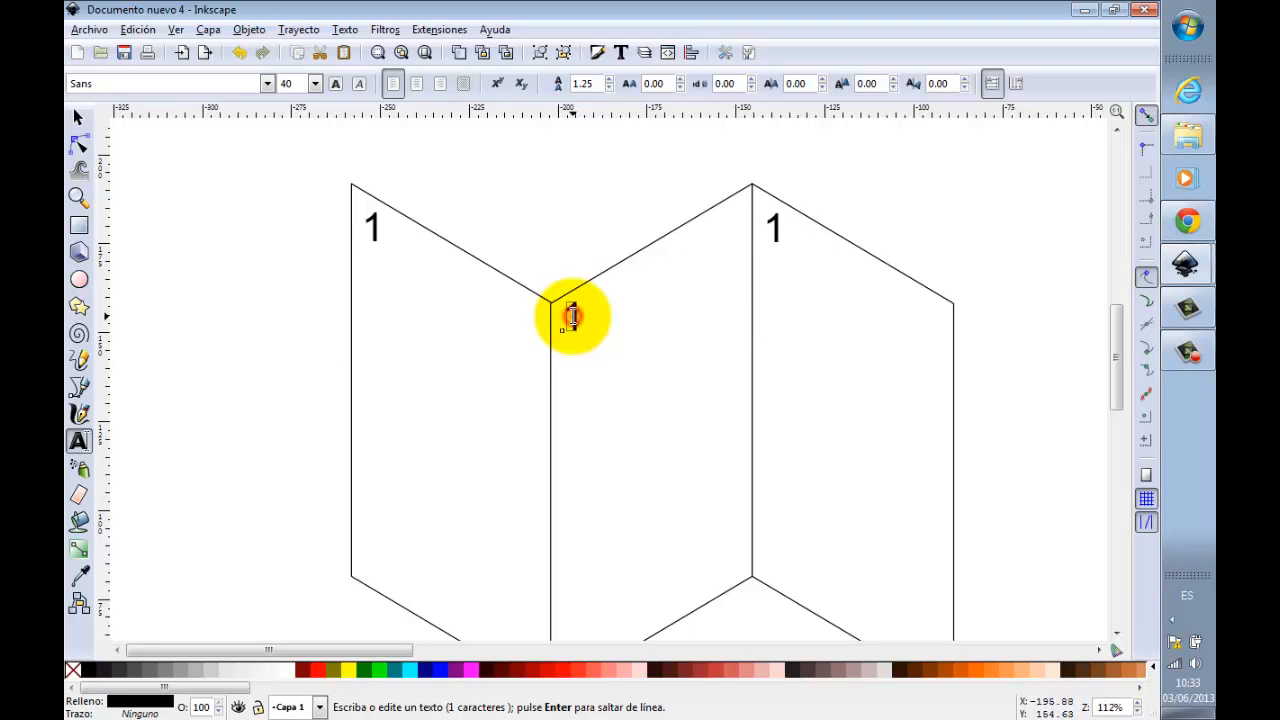
{"action": "type", "text": "2"}
{"action": "double_click", "coordinate": [773, 224]}
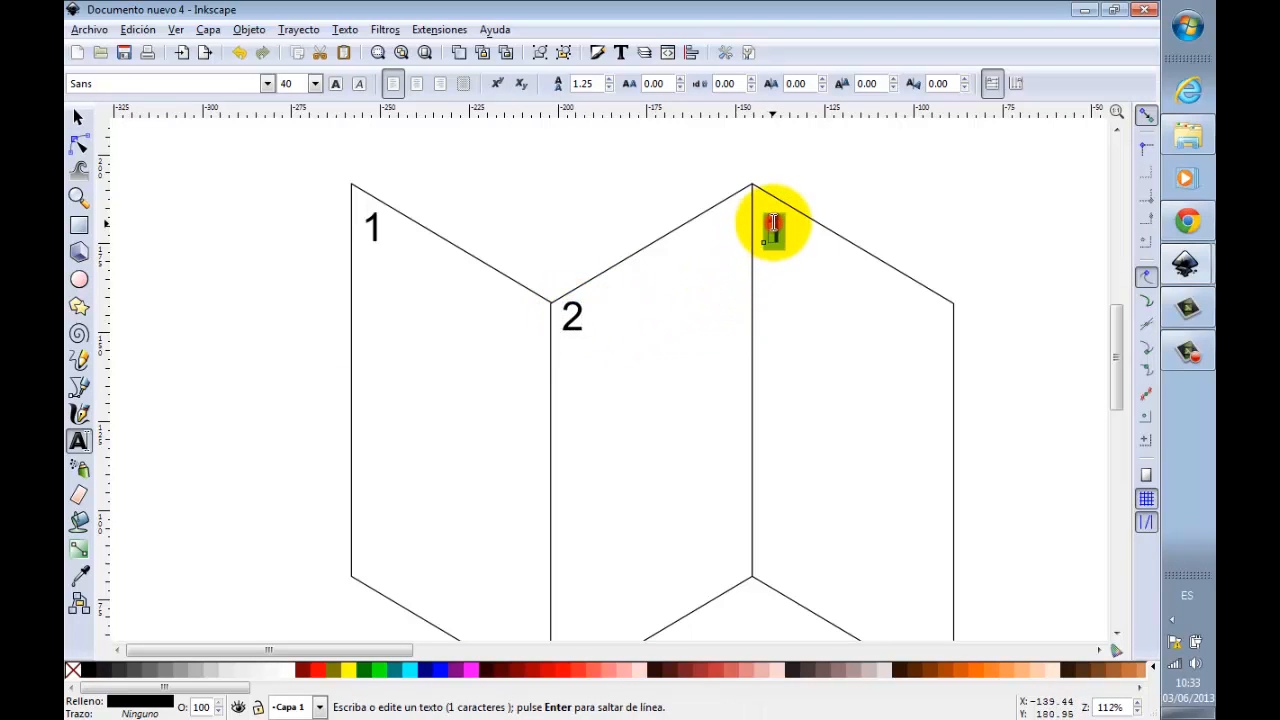
{"action": "type", "text": "3"}
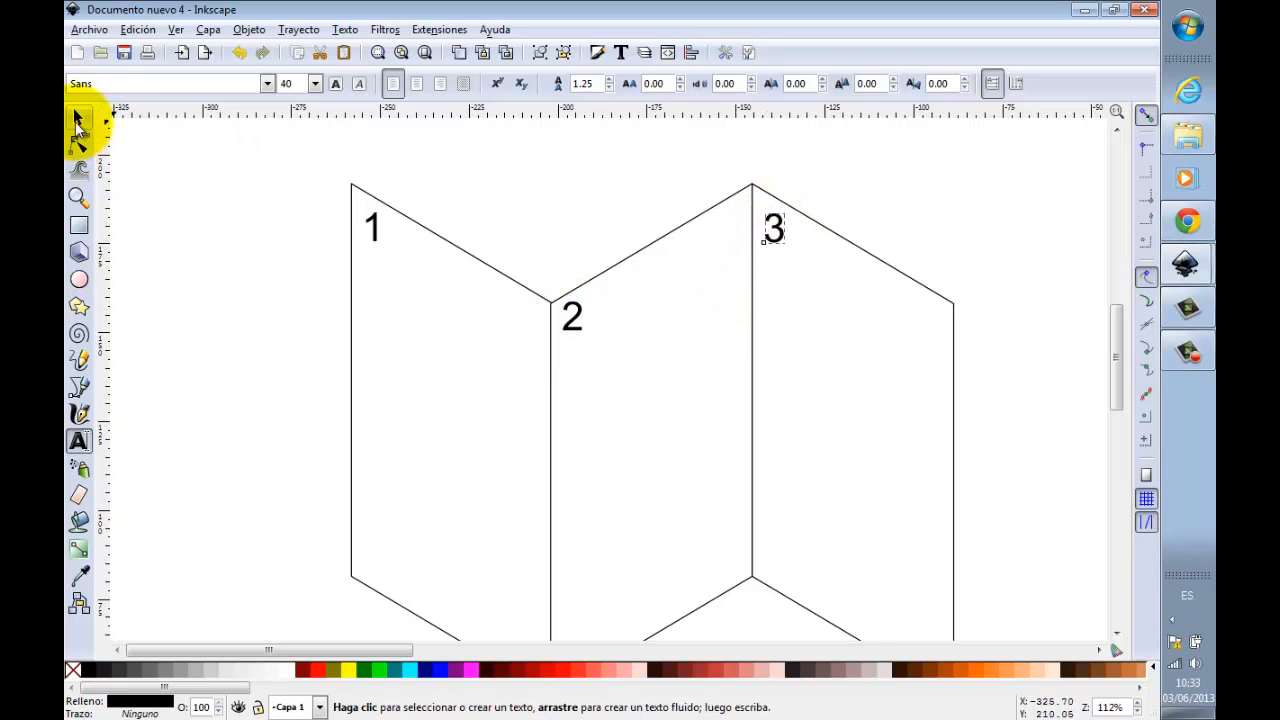
{"action": "left_click", "coordinate": [78, 118]}
{"action": "left_click", "coordinate": [162, 176]}
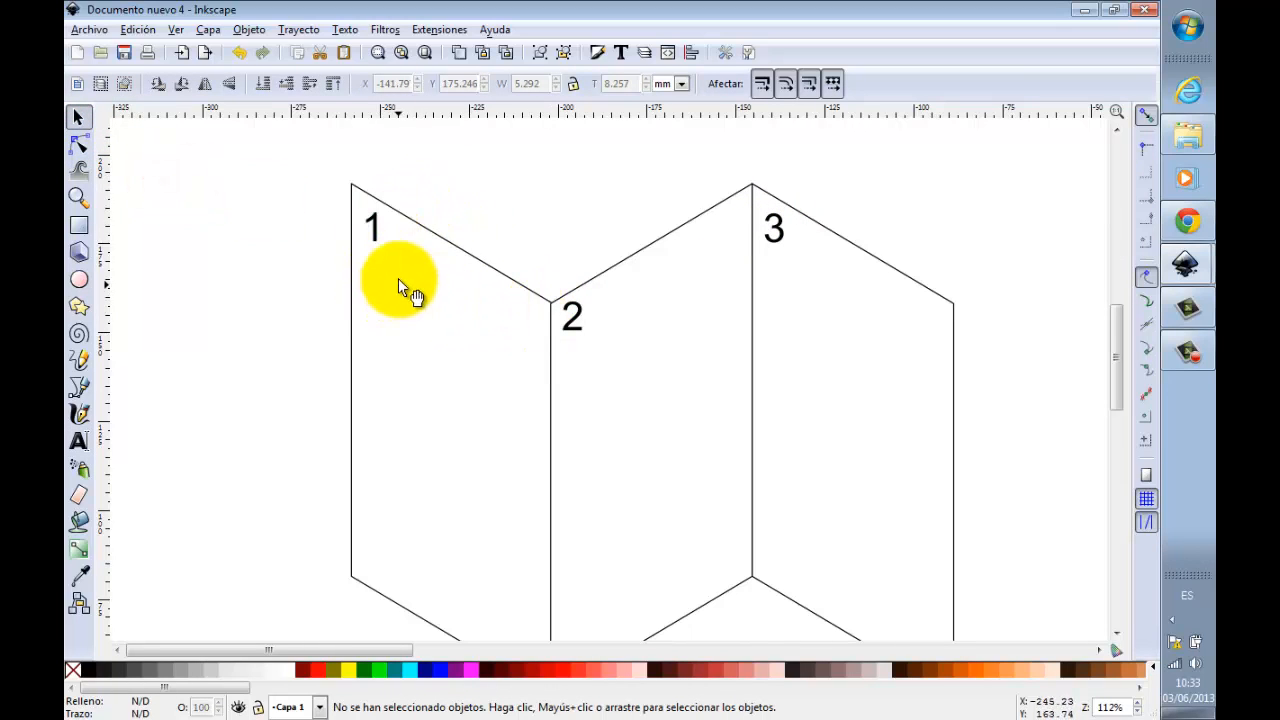
Step: Duplicate the "3" three times, placing one copy just above the upper right corner of each panel
{"action": "scroll", "coordinate": [470, 299], "scroll_direction": "down", "scroll_amount": 2}
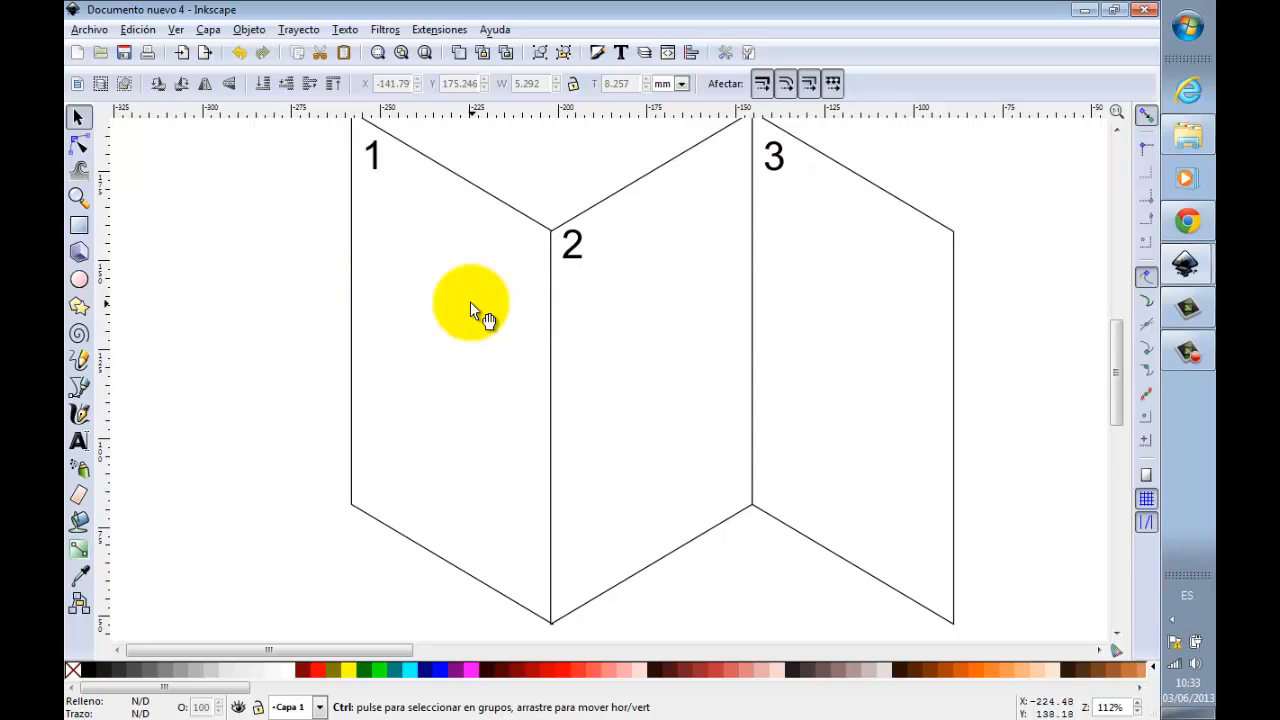
{"action": "scroll", "coordinate": [471, 302], "scroll_direction": "down", "scroll_amount": 1}
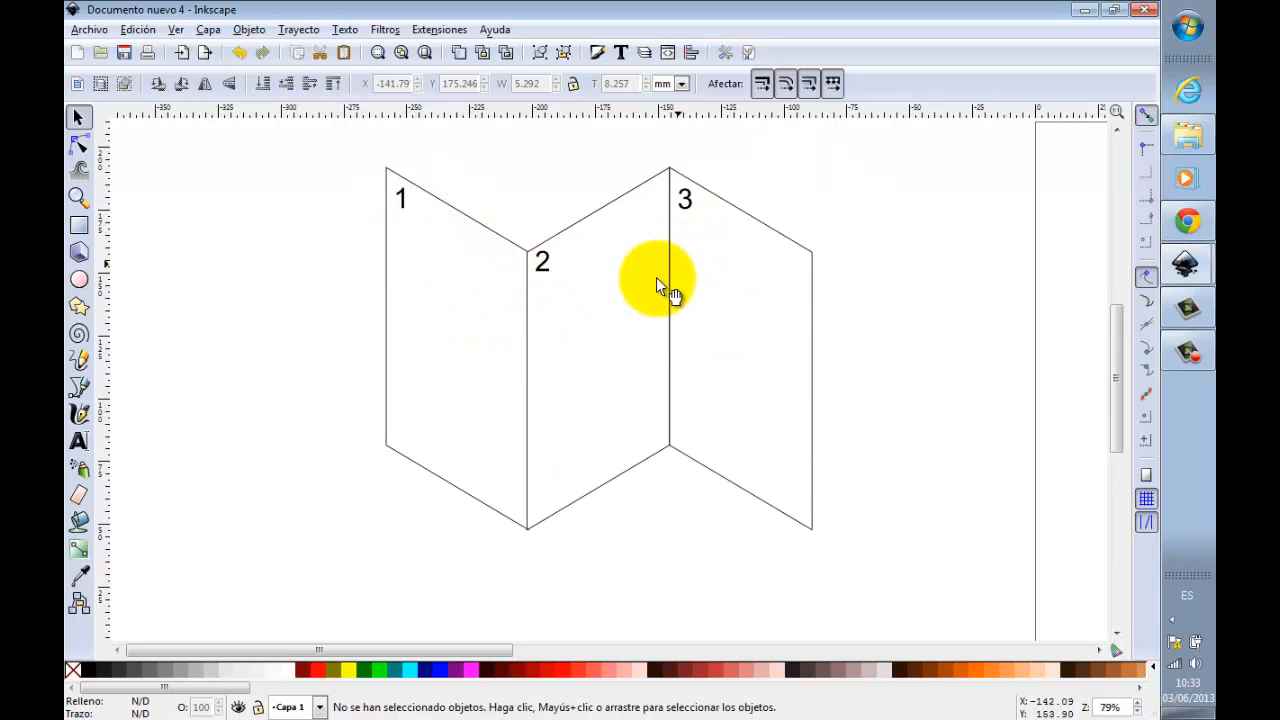
{"action": "left_click", "coordinate": [690, 204]}
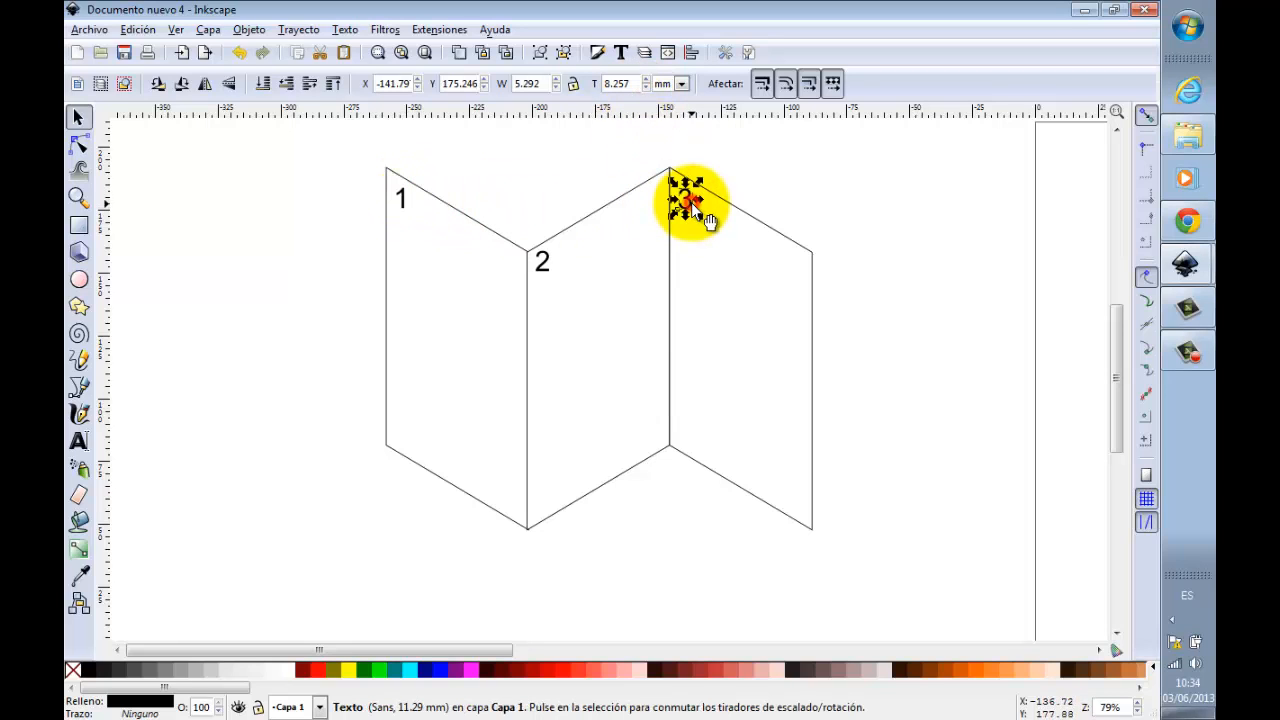
{"action": "key", "text": "ctrl+d"}
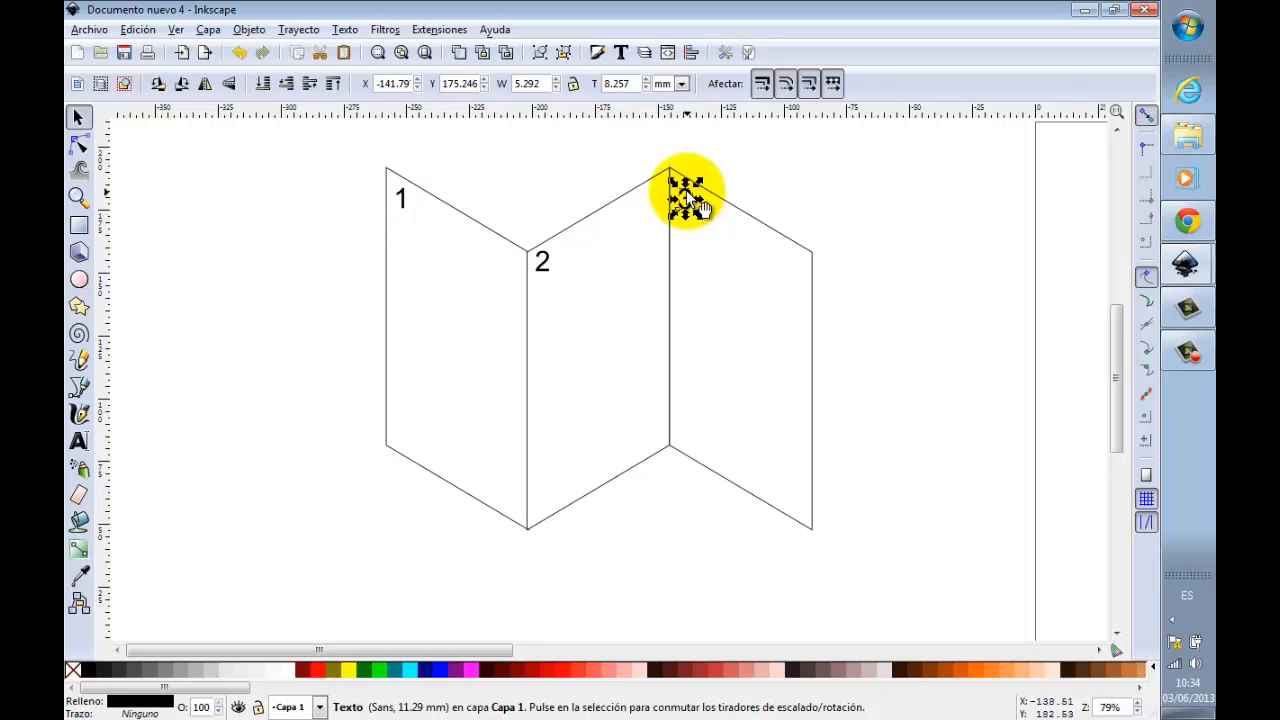
{"action": "left_click_drag", "start_coordinate": [705, 218], "coordinate": [520, 224]}
{"action": "key", "text": "ctrl+d"}
{"action": "key", "text": "ctrl+d"}
Step: Change the copies above the panels to "4" over the rightmost, "5" over the middle and "6" over the leftmost panel
{"action": "double_click", "coordinate": [816, 232]}
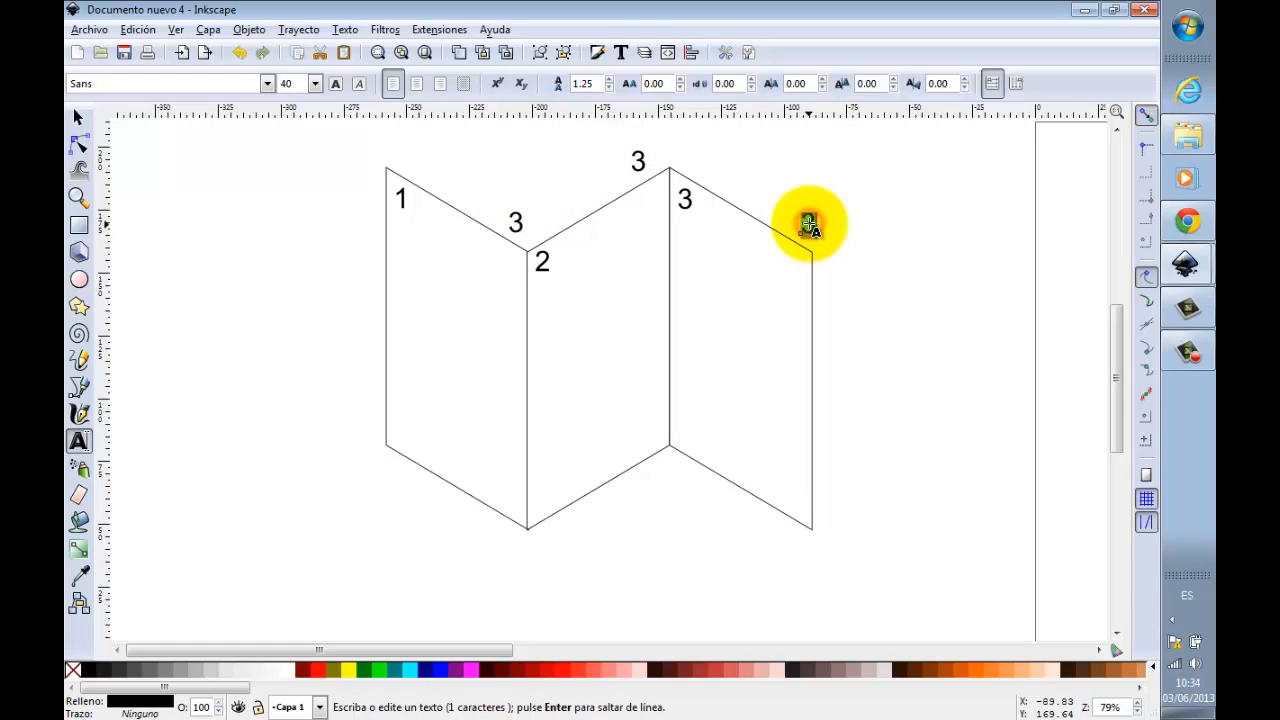
{"action": "key", "text": "BackSpace"}
{"action": "type", "text": "4"}
{"action": "double_click", "coordinate": [638, 163]}
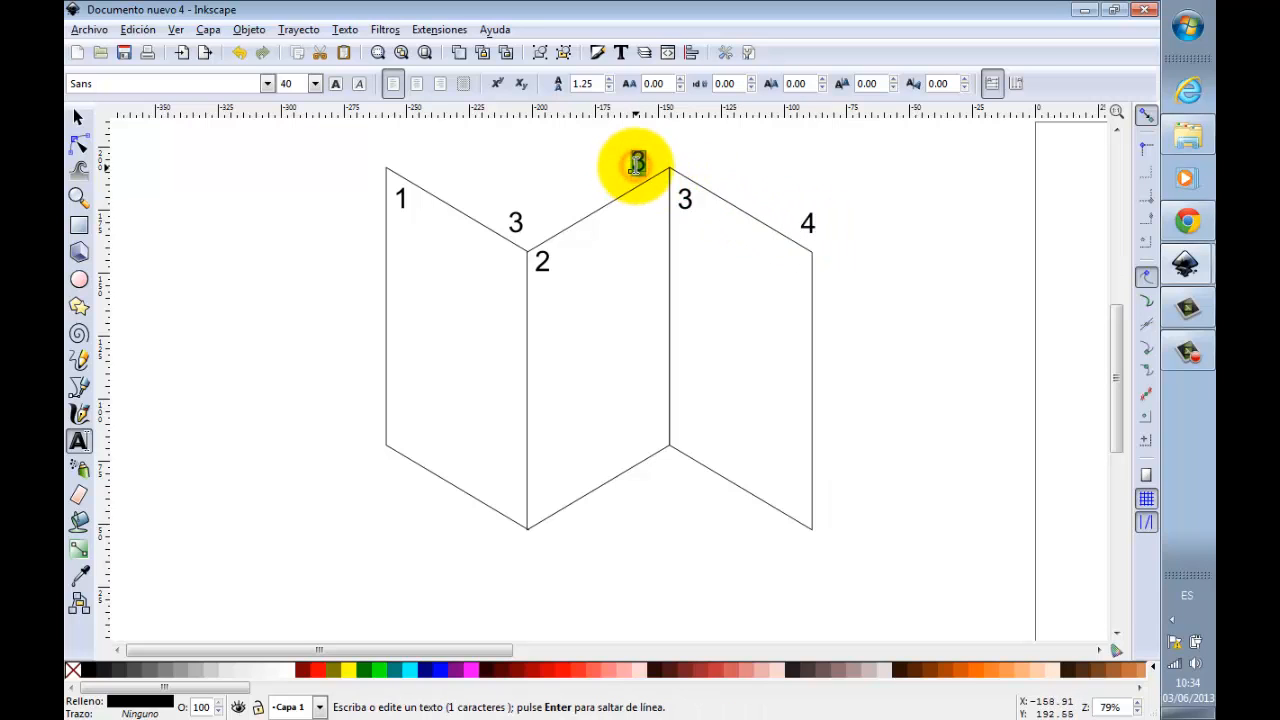
{"action": "key", "text": "BackSpace"}
{"action": "type", "text": "5"}
{"action": "left_click", "coordinate": [512, 212]}
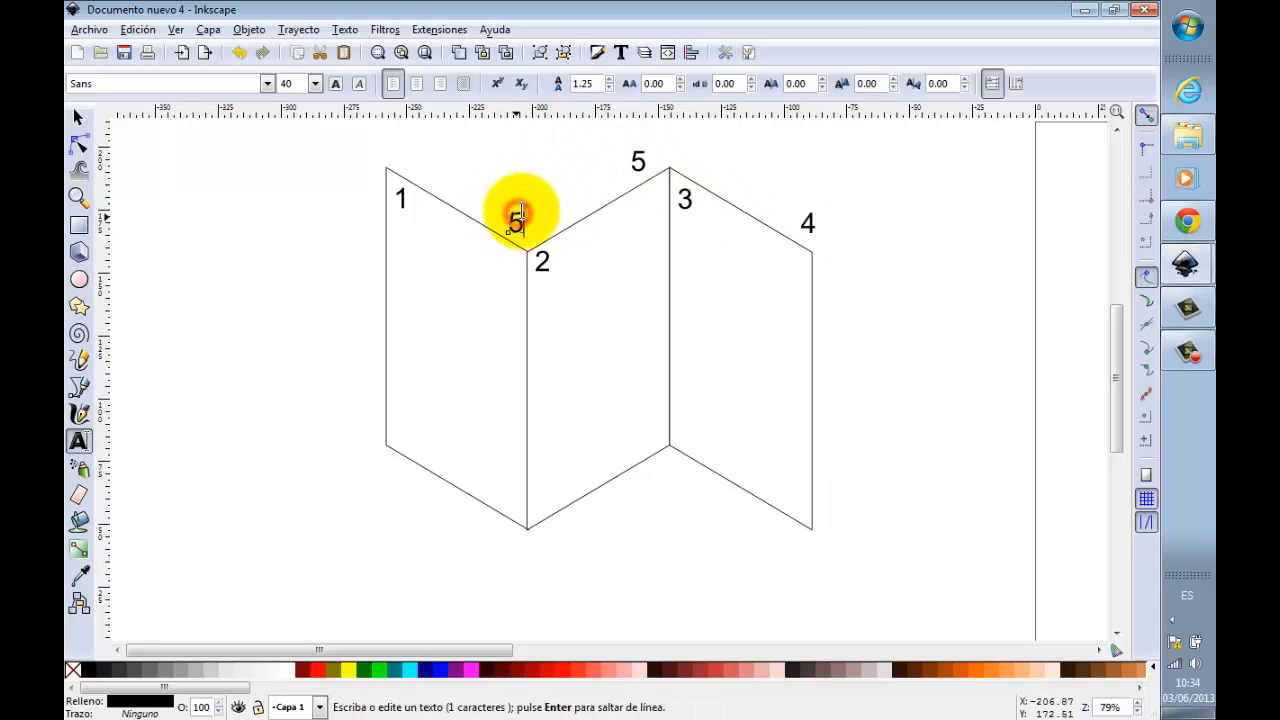
{"action": "key", "text": "BackSpace"}
{"action": "type", "text": "5"}
{"action": "key", "text": "BackSpace"}
{"action": "type", "text": "6"}
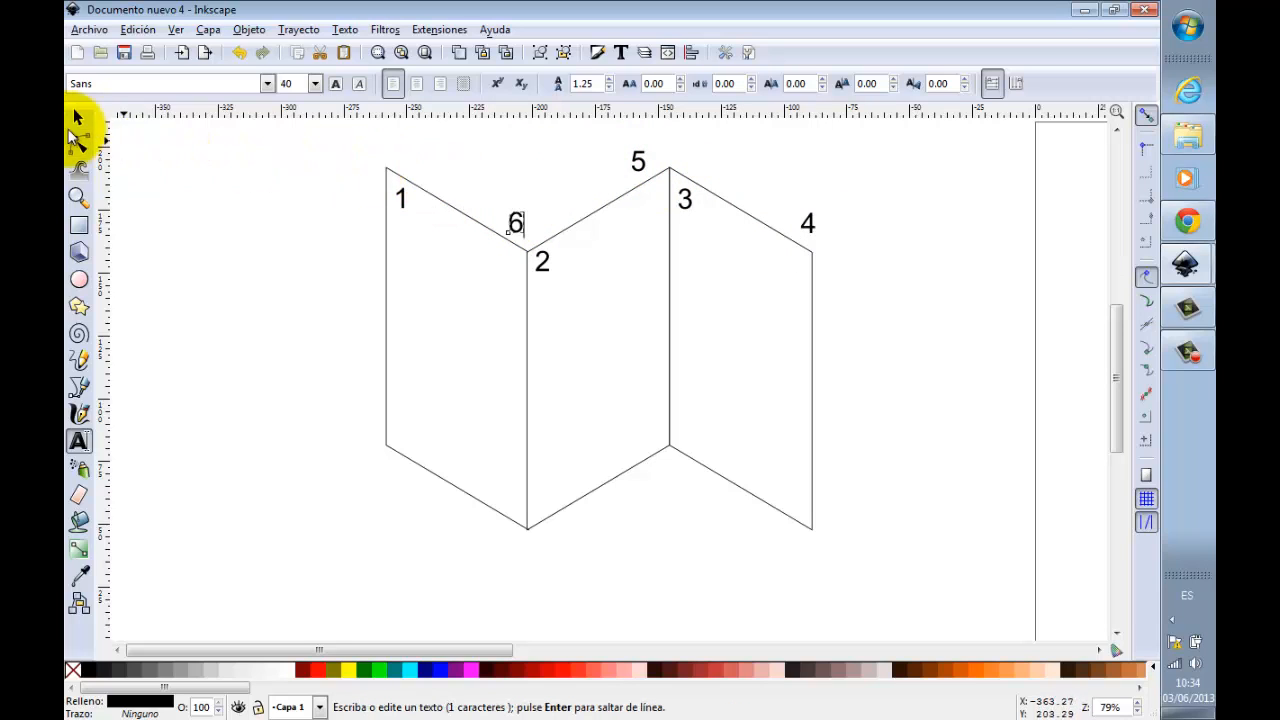
{"action": "left_click", "coordinate": [78, 117]}
{"action": "left_click", "coordinate": [184, 163]}
Step: Draw an upright rectangle about 49 mm wide and 80 mm high below the folded leaflet diagram
{"action": "scroll", "coordinate": [546, 228], "scroll_direction": "down", "scroll_amount": 2}
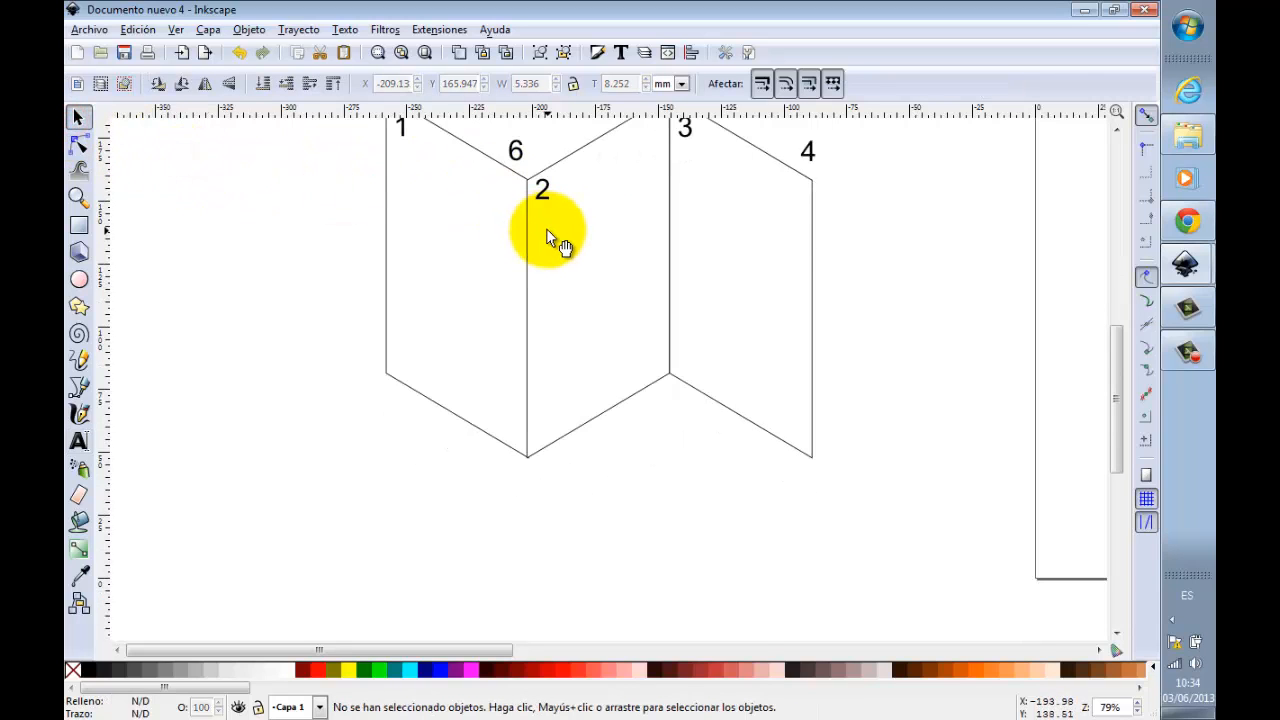
{"action": "scroll", "coordinate": [546, 228], "scroll_direction": "down", "scroll_amount": 2}
{"action": "left_click", "coordinate": [79, 225]}
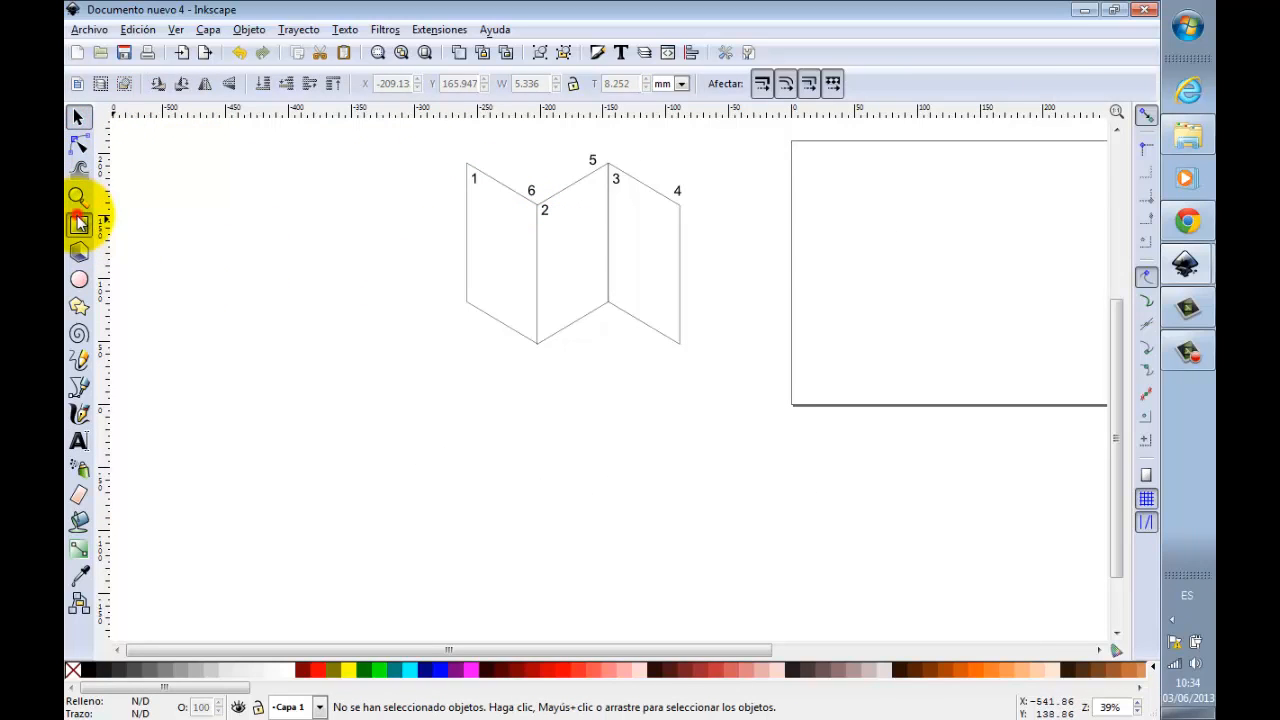
{"action": "left_click_drag", "start_coordinate": [443, 386], "coordinate": [504, 485]}
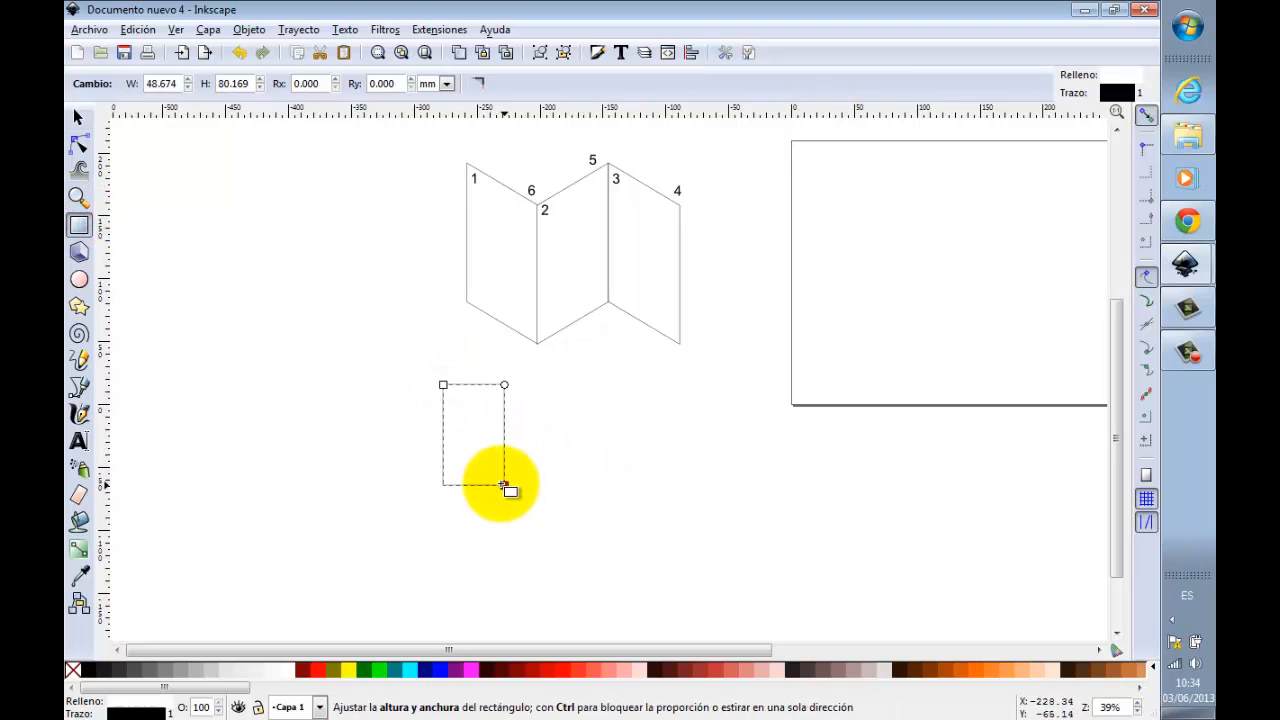
{"action": "left_click", "coordinate": [82, 117]}
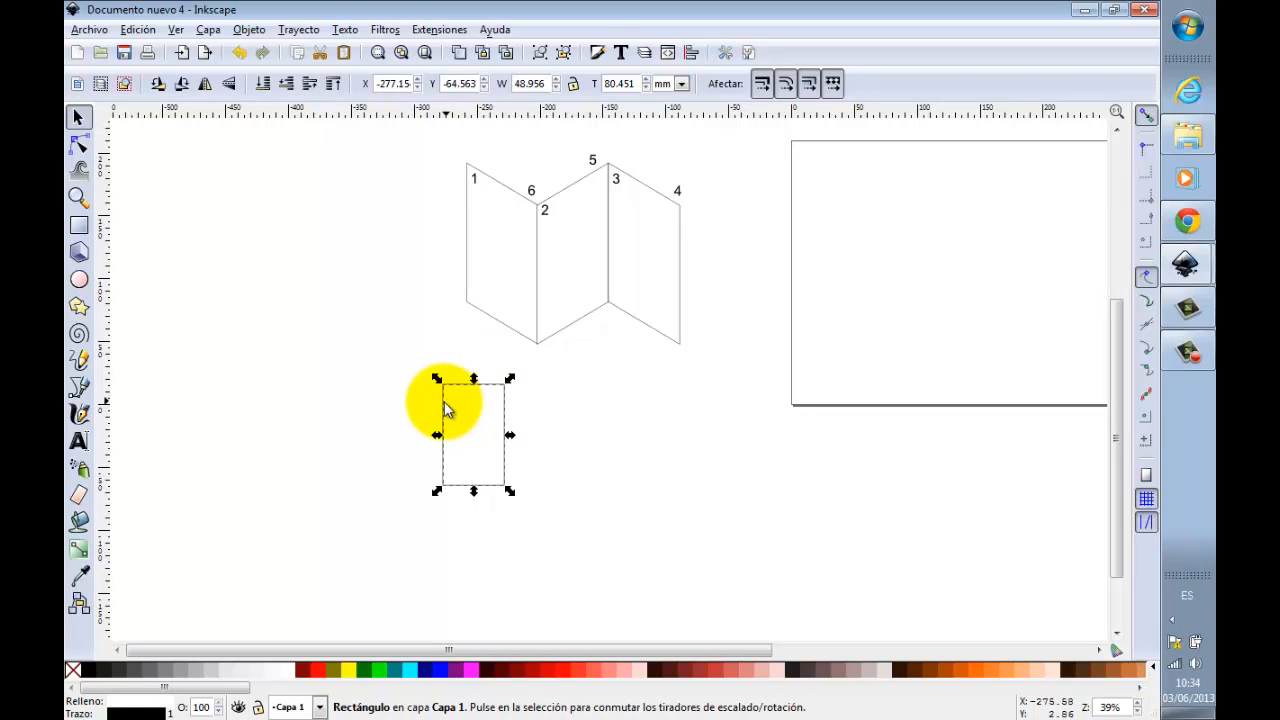
Step: Duplicate the rectangle twice to form a row of three adjoining panels, and group the three rectangles
{"action": "key", "text": "ctrl+d"}
{"action": "left_click_drag", "start_coordinate": [445, 404], "coordinate": [575, 402]}
{"action": "left_click_drag", "start_coordinate": [423, 366], "coordinate": [686, 520]}
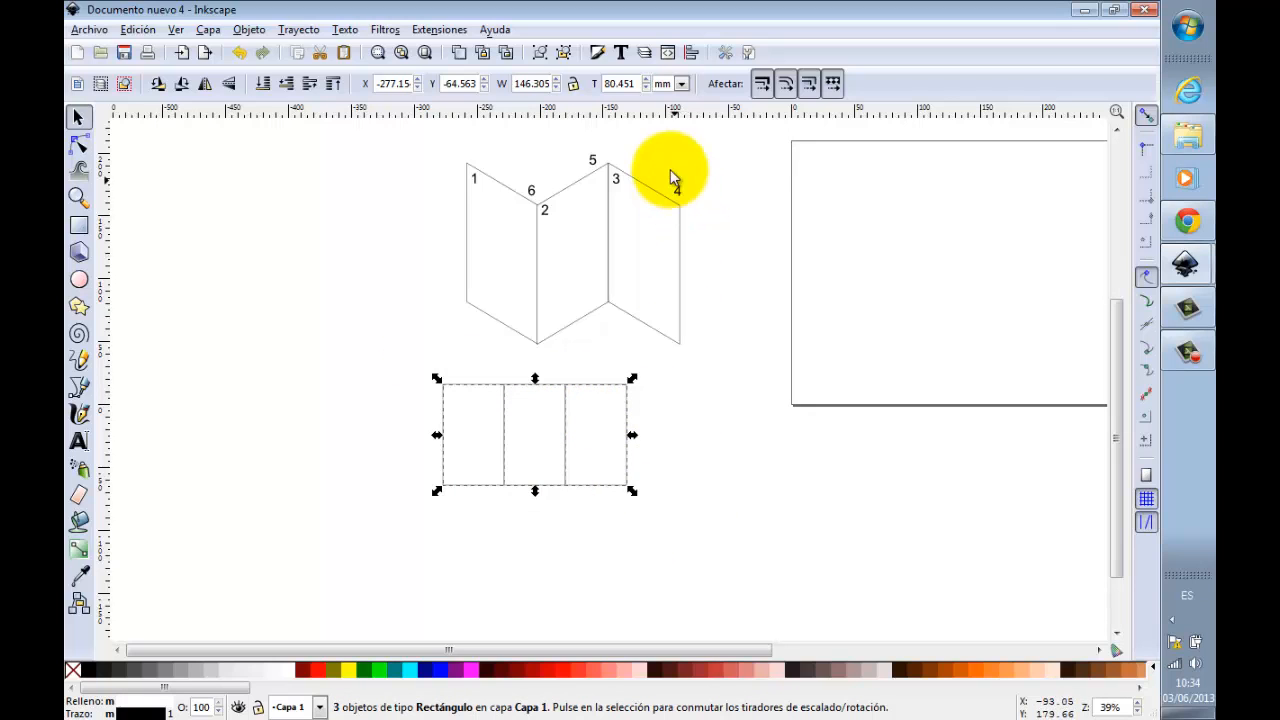
{"action": "left_click", "coordinate": [540, 52]}
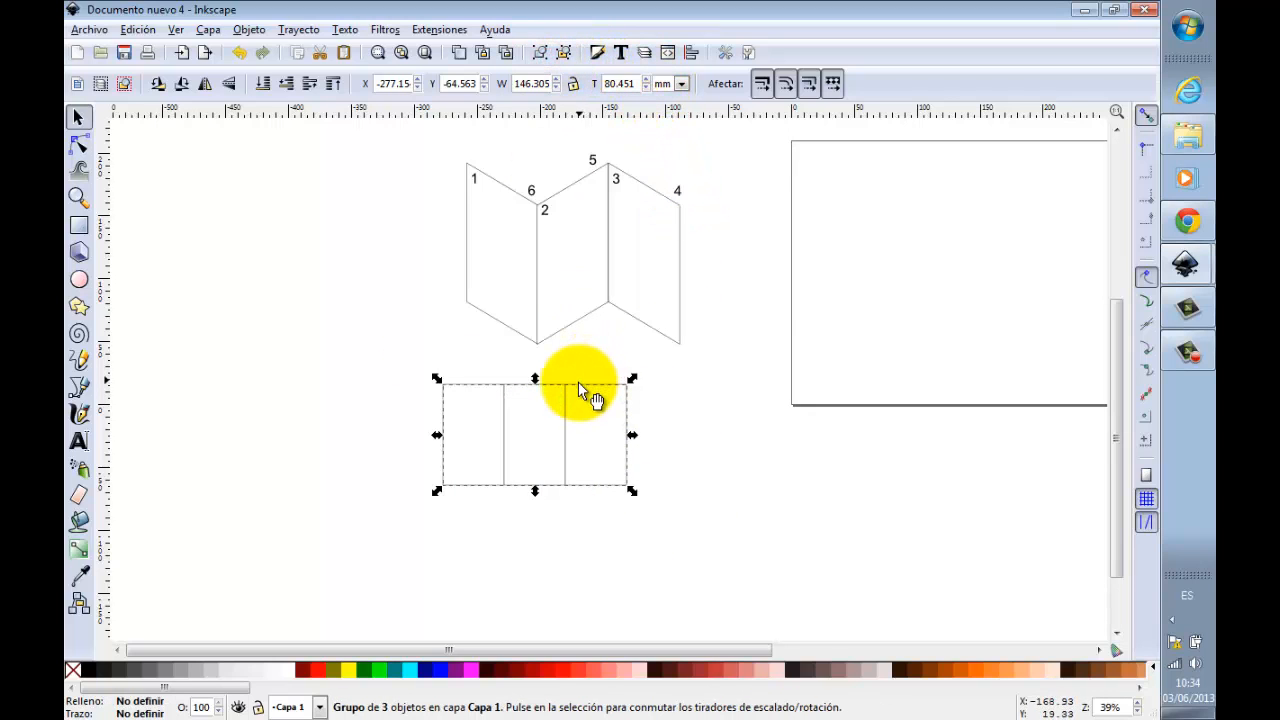
Step: Duplicate the grouped row of panels and place the copy directly below the original, leaving a small gap
{"action": "key", "text": "ctrl+d"}
{"action": "left_click_drag", "start_coordinate": [583, 393], "coordinate": [587, 518]}
{"action": "left_click", "coordinate": [689, 491]}
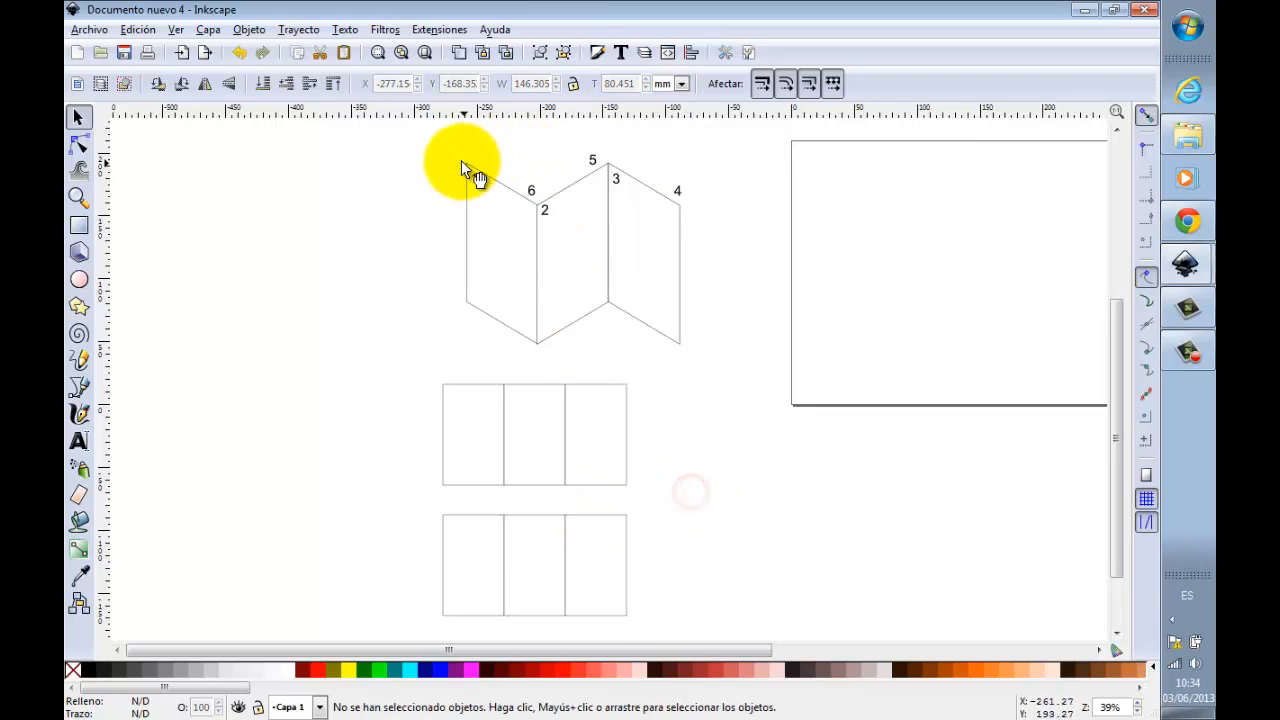
Step: Copy the numbers 1, 2 and 3 from the folded diagram into the upper row's panels, in order from left to right
{"action": "left_click_drag", "start_coordinate": [453, 158], "coordinate": [450, 395]}
{"action": "key", "text": "ctrl+d"}
{"action": "left_click", "coordinate": [543, 211]}
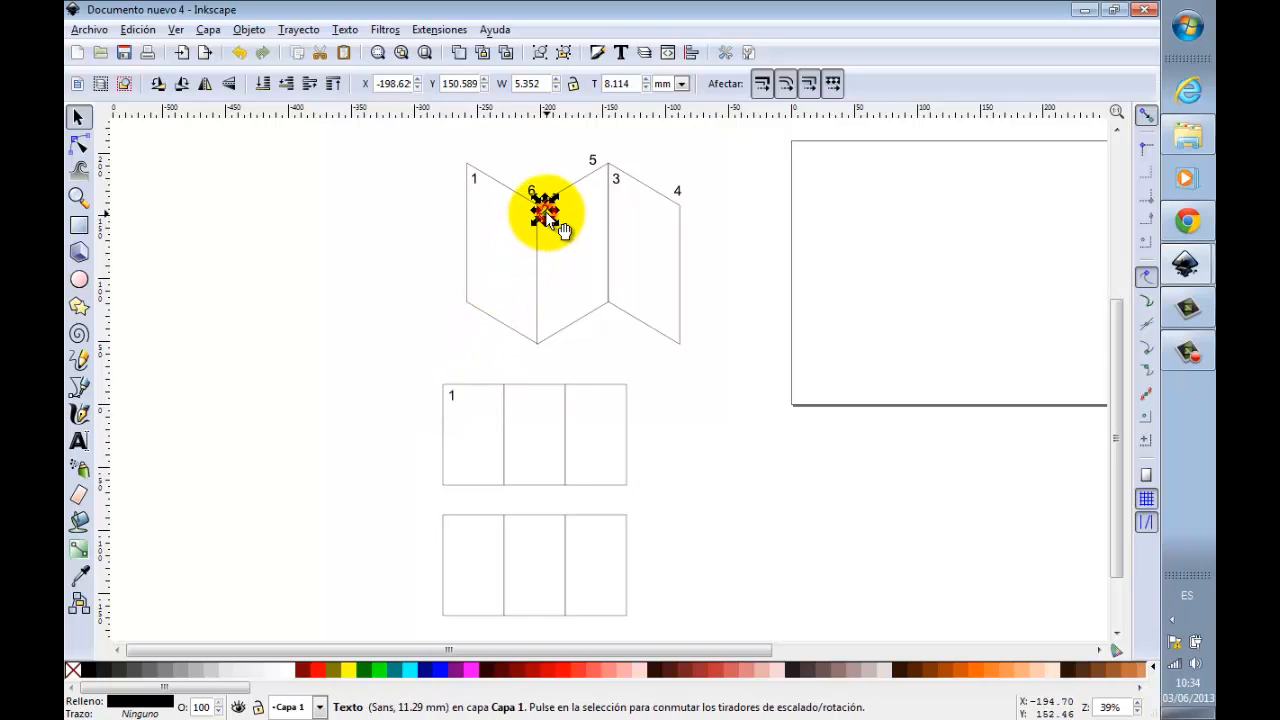
{"action": "key", "text": "ctrl+d"}
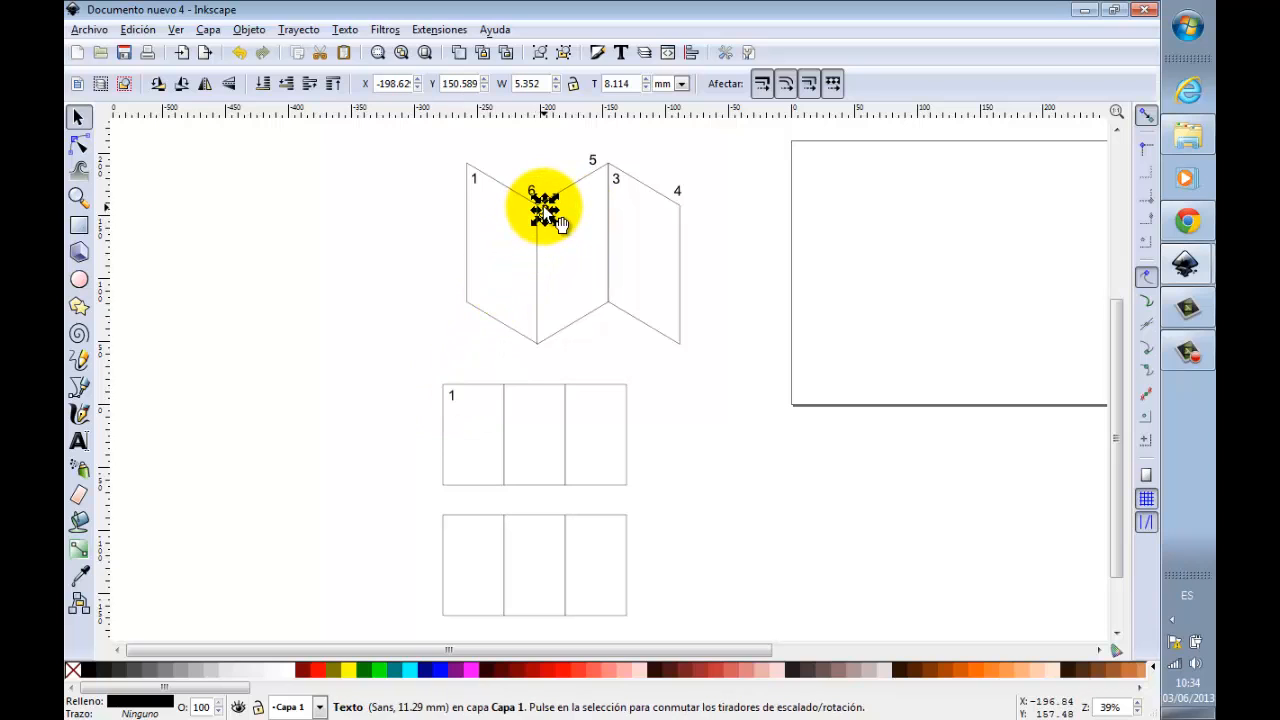
{"action": "left_click_drag", "start_coordinate": [544, 208], "coordinate": [520, 394]}
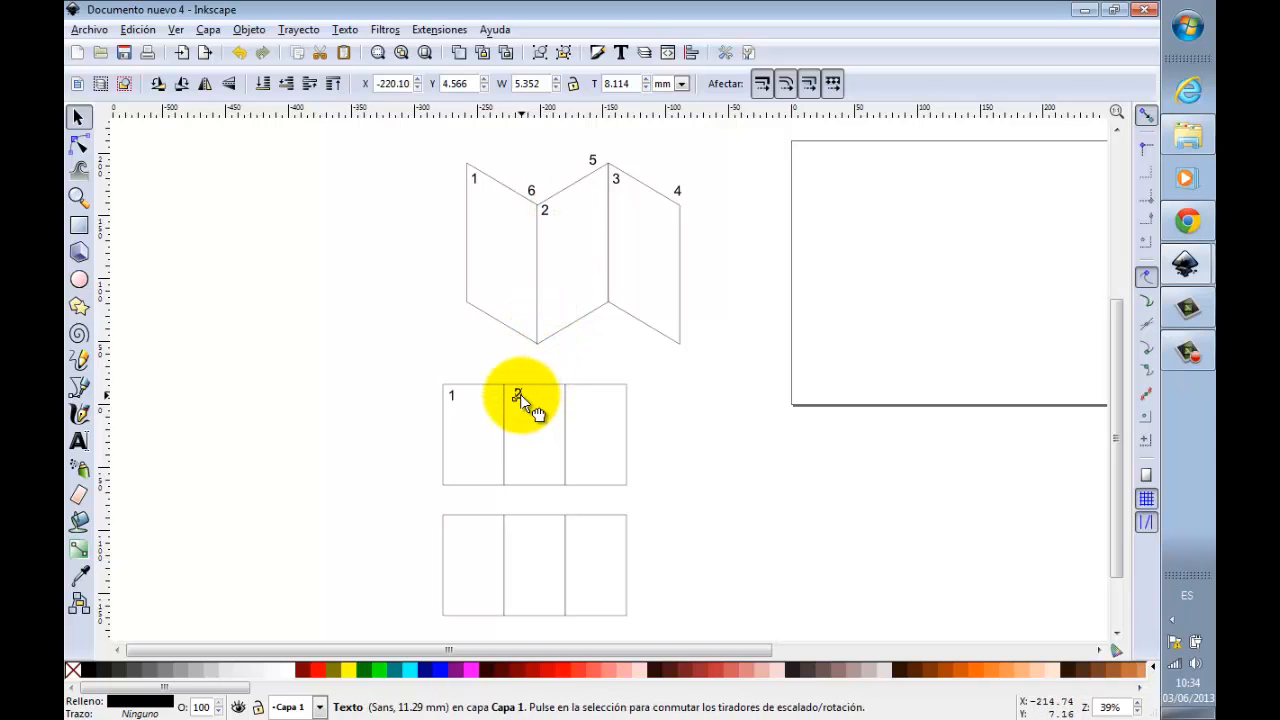
{"action": "left_click", "coordinate": [520, 394]}
{"action": "left_click", "coordinate": [618, 180]}
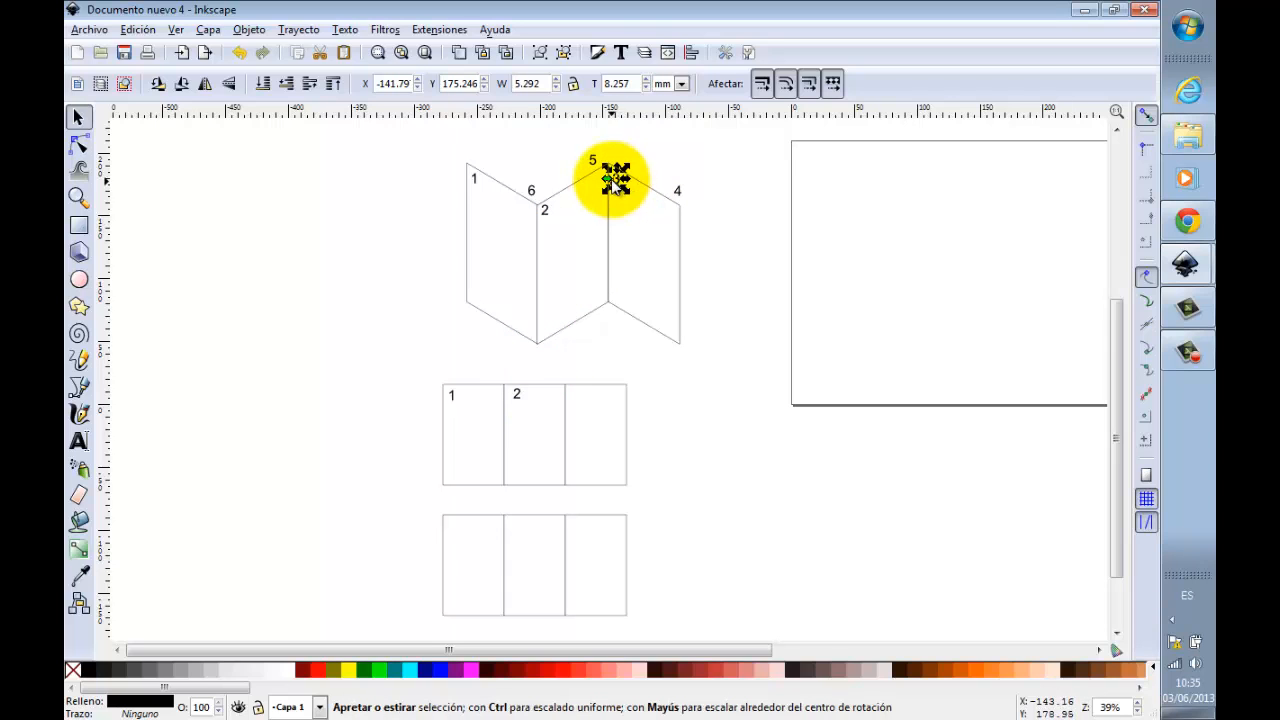
{"action": "key", "text": "ctrl+d"}
{"action": "left_click_drag", "start_coordinate": [617, 182], "coordinate": [585, 404]}
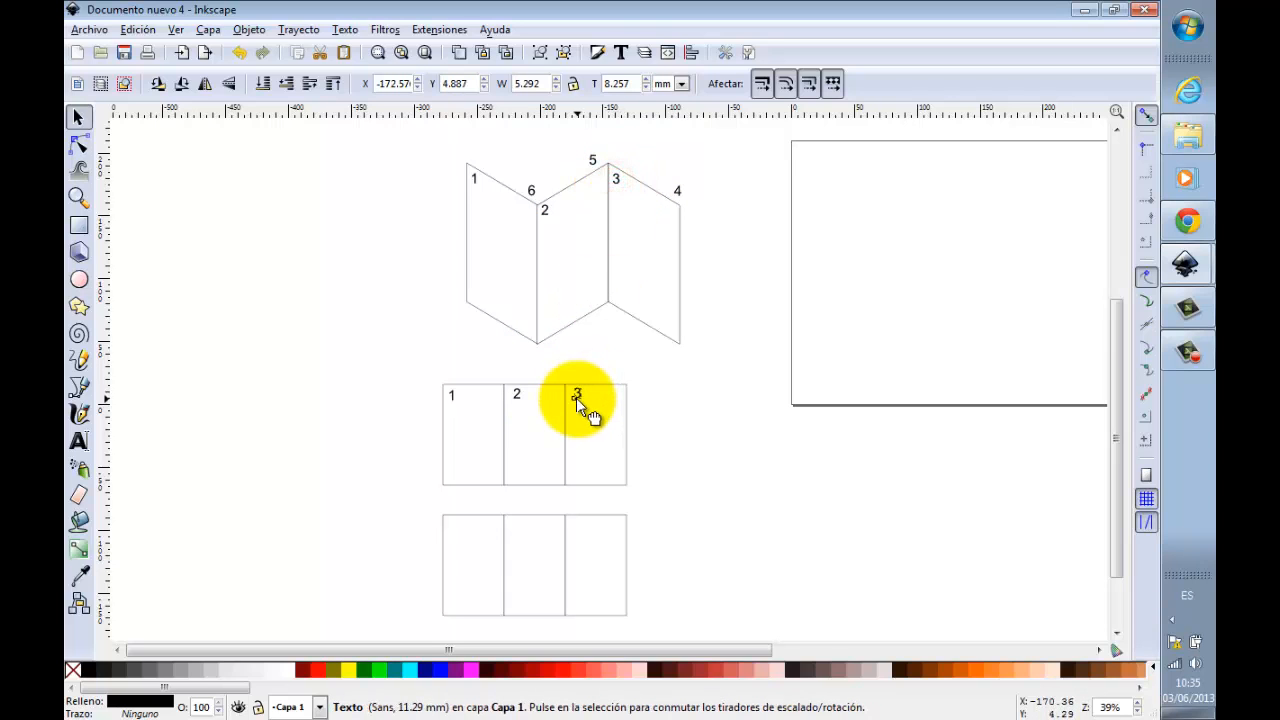
{"action": "left_click", "coordinate": [584, 404]}
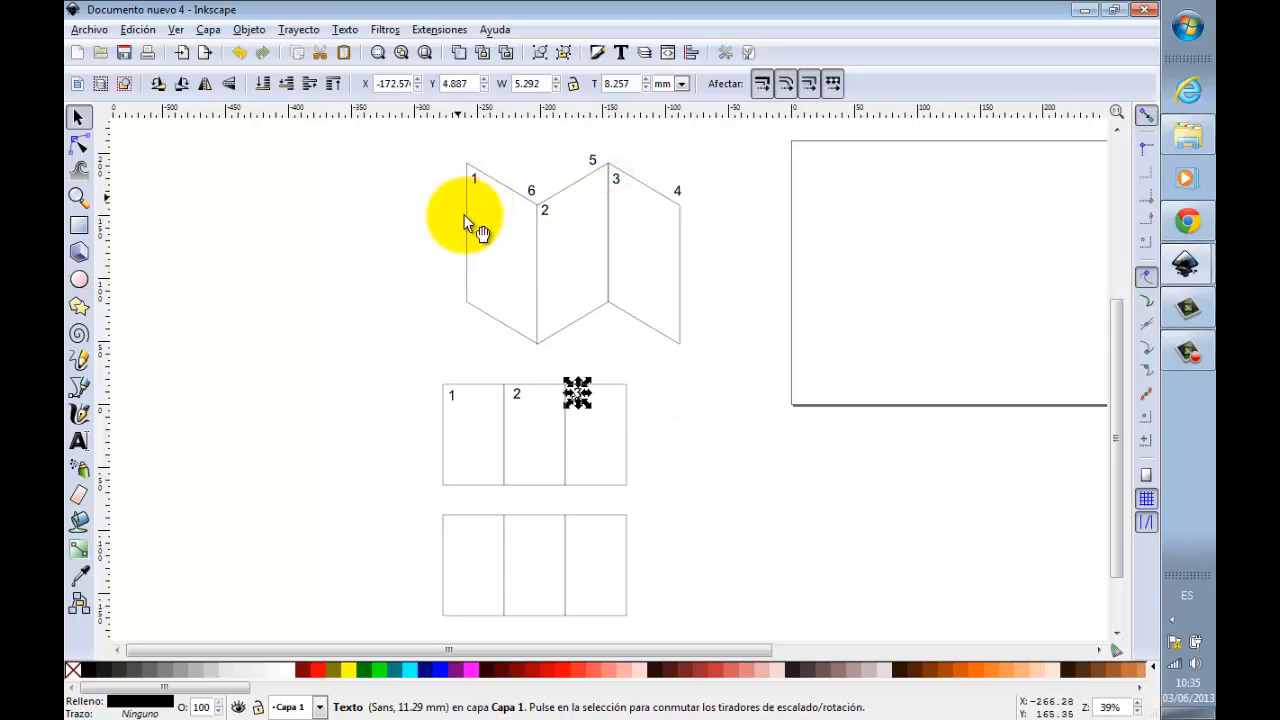
Step: Copy the numbers 4, 5 and 6 from the folded diagram into the lower row's panels, in order from left to right
{"action": "left_click", "coordinate": [757, 308]}
{"action": "left_click", "coordinate": [680, 191]}
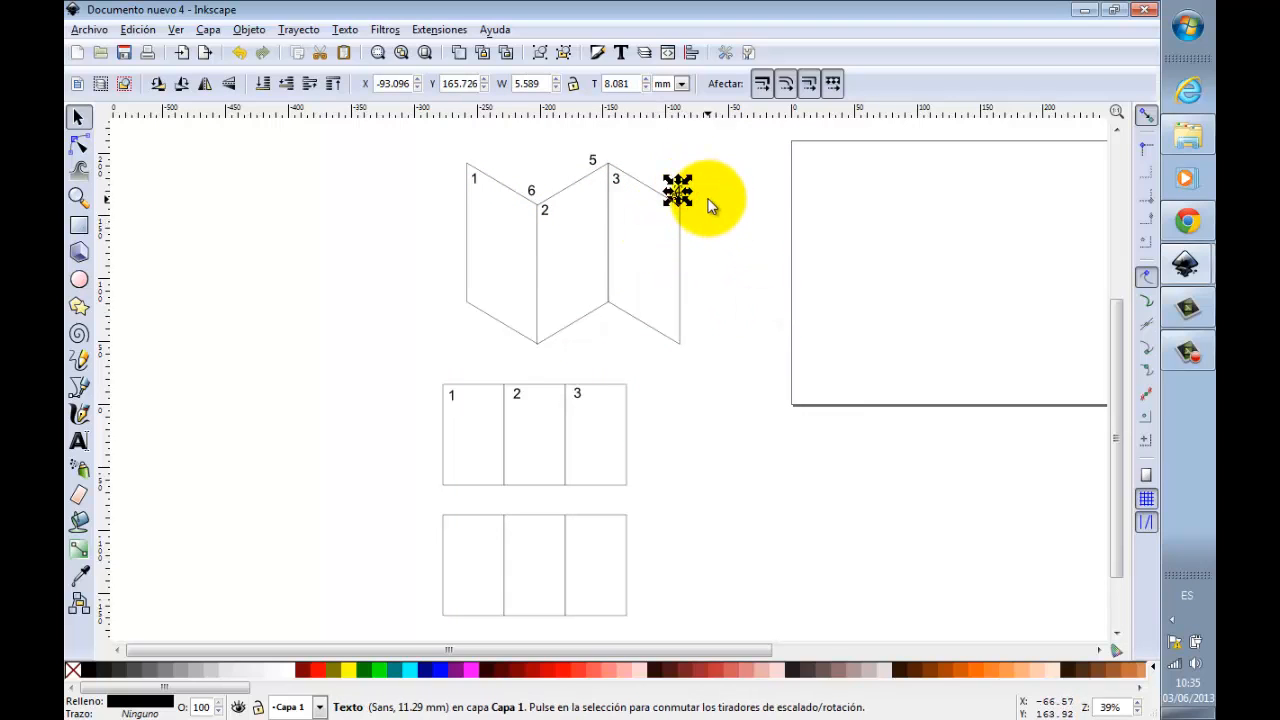
{"action": "left_click_drag", "start_coordinate": [677, 191], "coordinate": [452, 525]}
{"action": "left_click", "coordinate": [449, 526]}
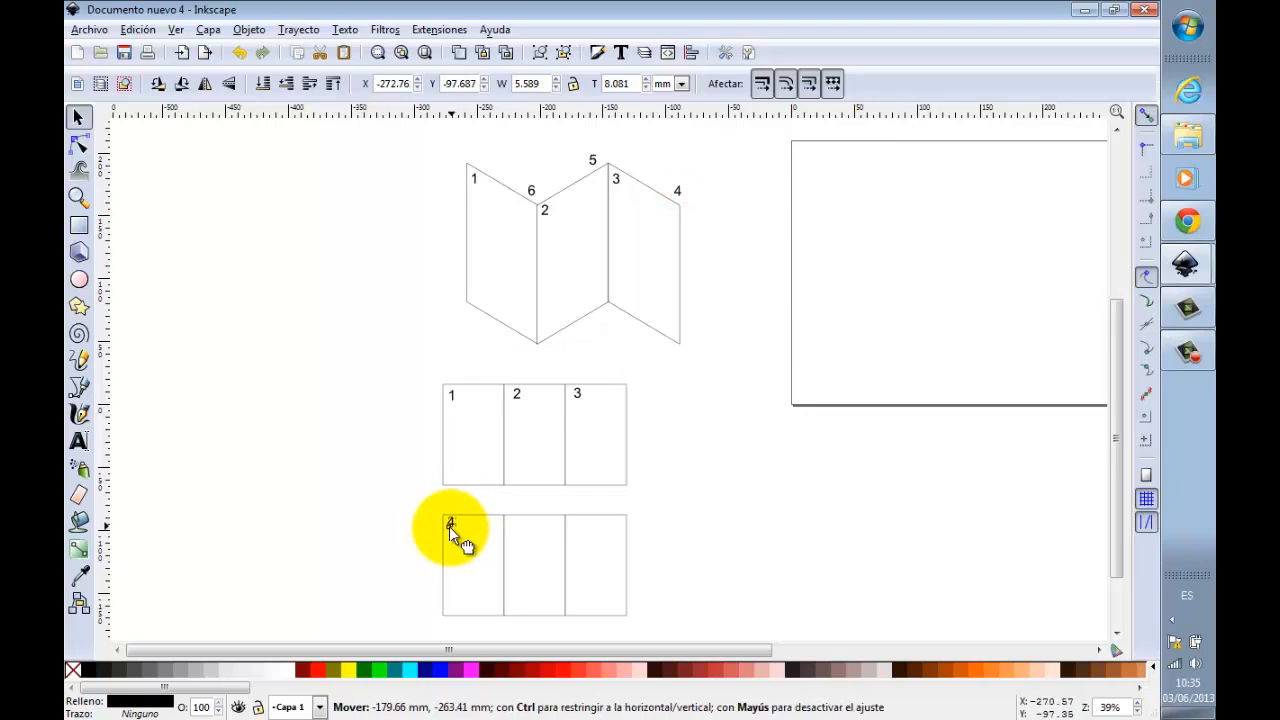
{"action": "left_click", "coordinate": [597, 157]}
{"action": "key", "text": "ctrl+d"}
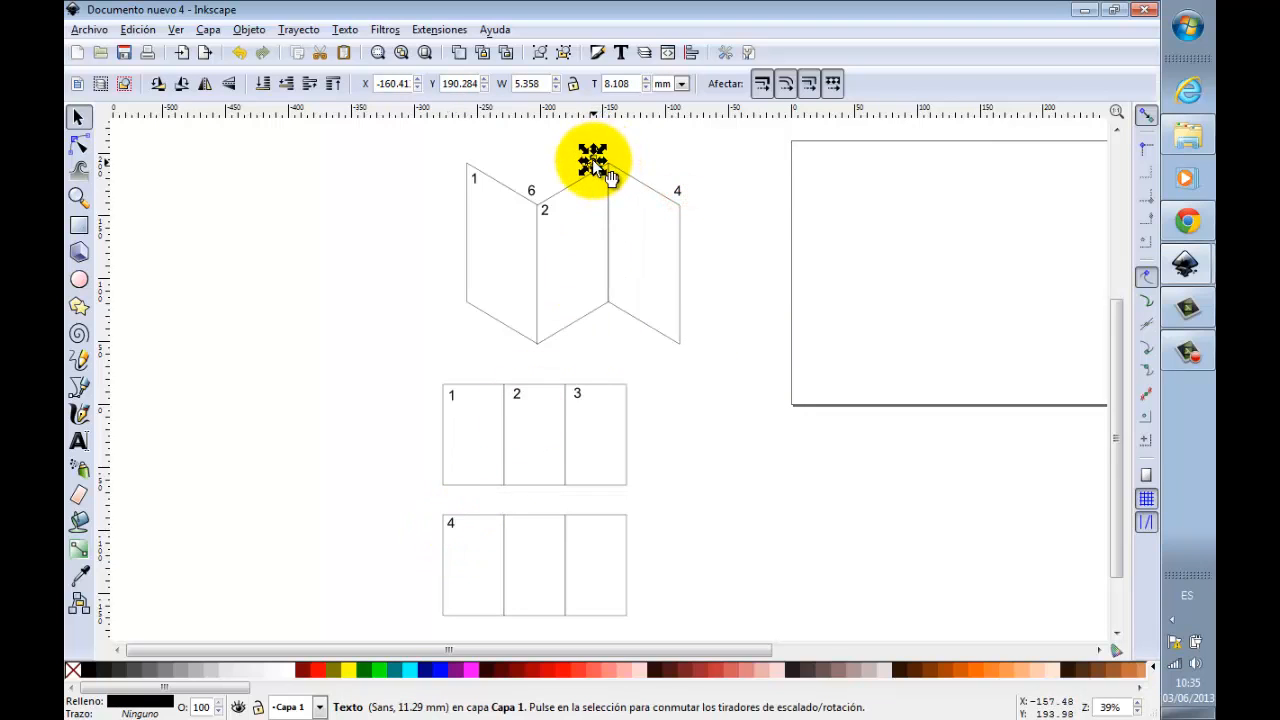
{"action": "left_click_drag", "start_coordinate": [593, 160], "coordinate": [511, 526]}
{"action": "left_click", "coordinate": [509, 524]}
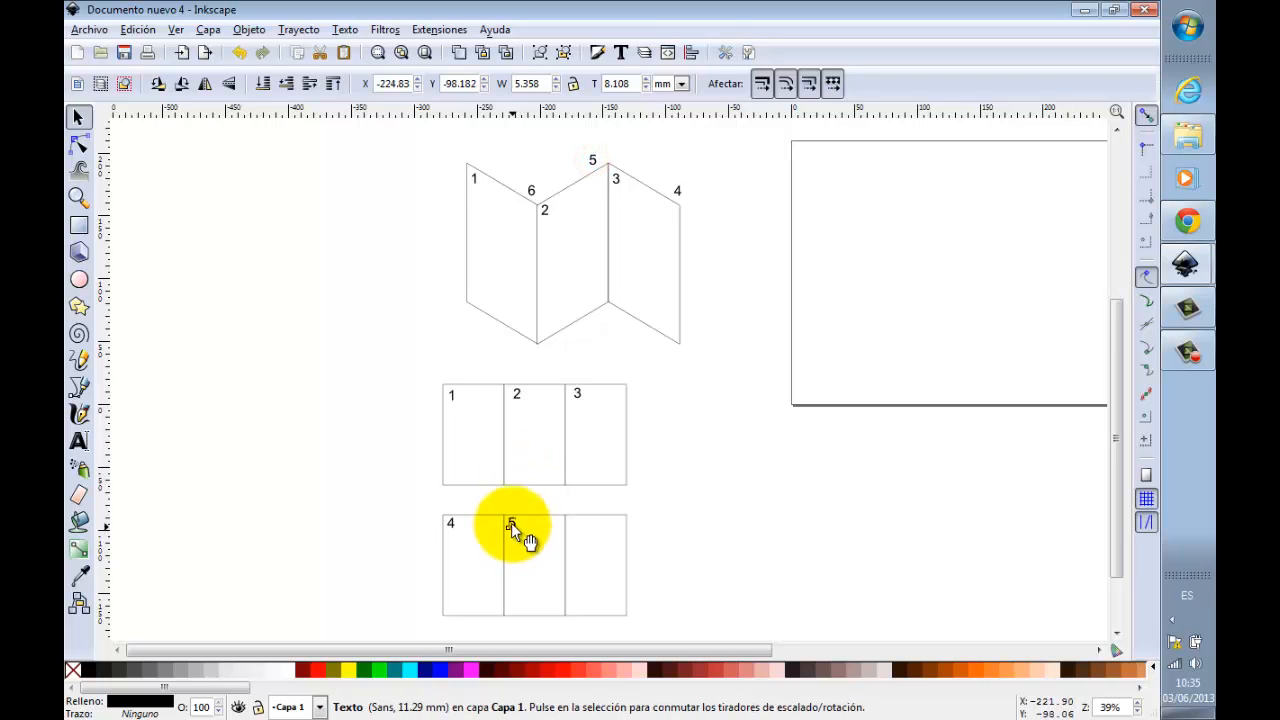
{"action": "left_click", "coordinate": [534, 189]}
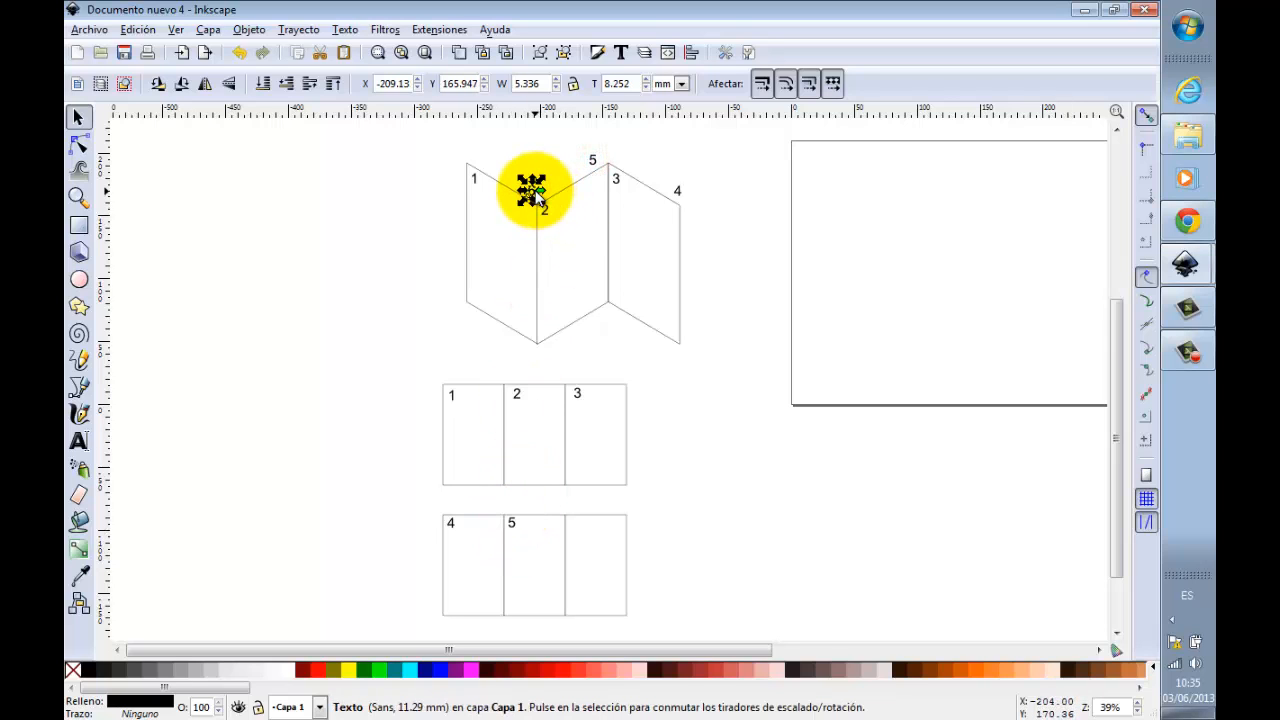
{"action": "key", "text": "ctrl+d"}
{"action": "left_click_drag", "start_coordinate": [545, 205], "coordinate": [580, 528]}
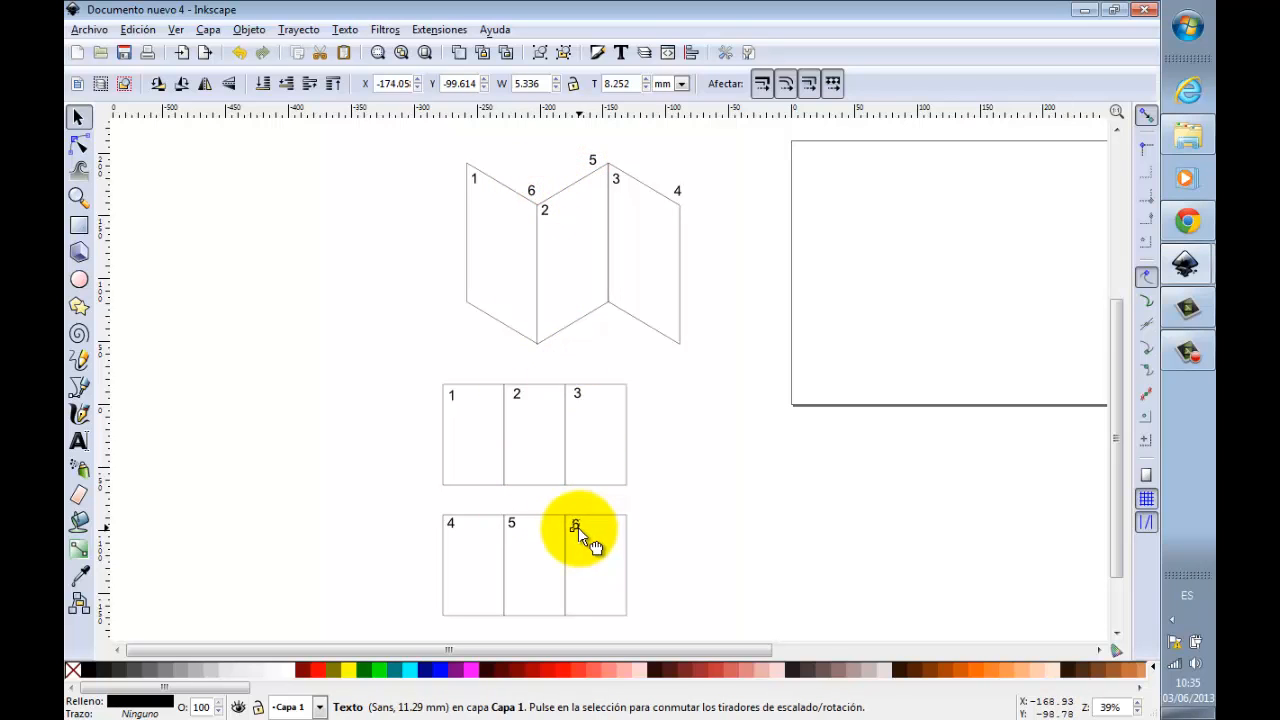
{"action": "left_click", "coordinate": [578, 527]}
{"action": "left_click", "coordinate": [743, 514]}
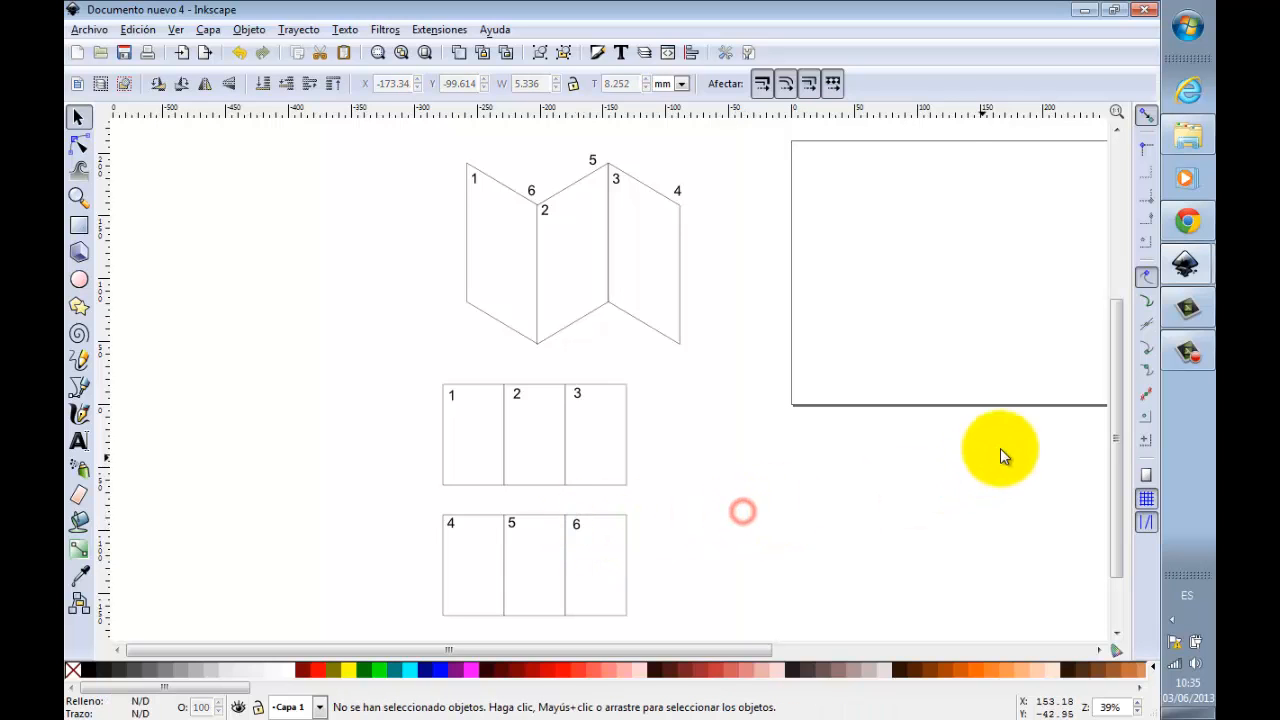
Step: Move both rows of numbered panels together to sit roughly centred beneath the folded leaflet diagram, and clear the selection
{"action": "left_click_drag", "start_coordinate": [1115, 415], "coordinate": [1114, 424]}
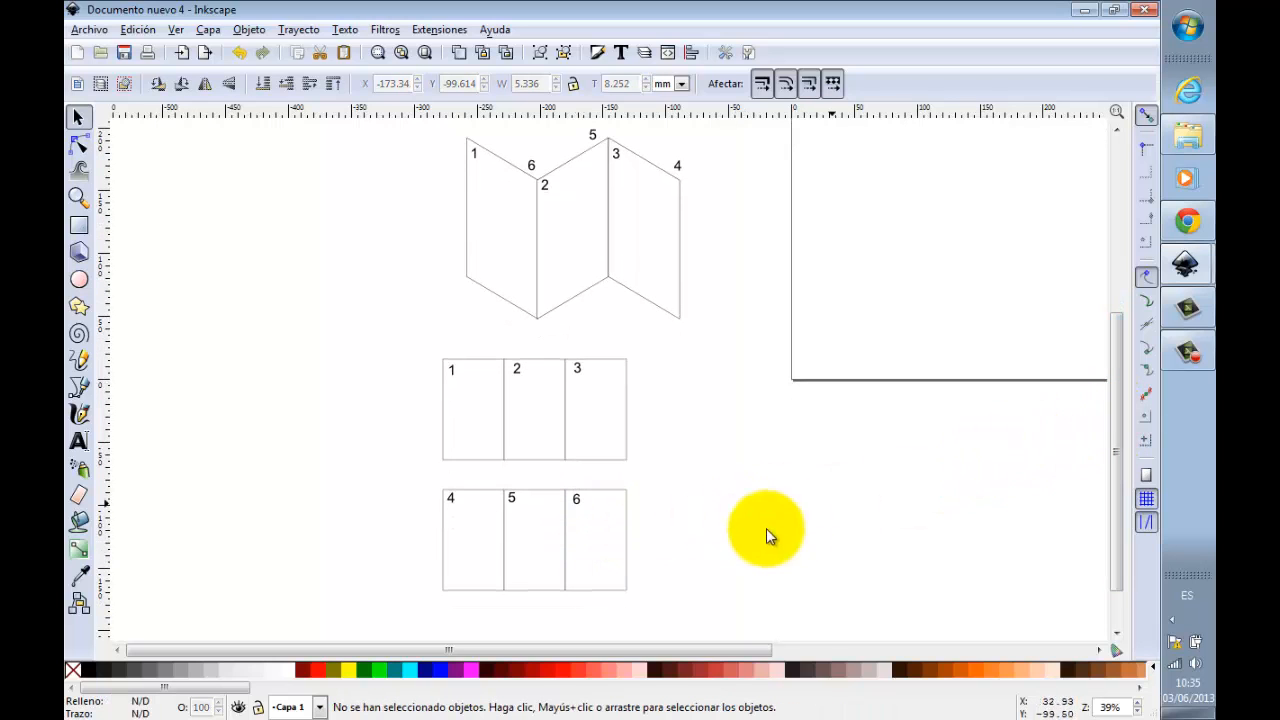
{"action": "left_click_drag", "start_coordinate": [354, 337], "coordinate": [729, 595]}
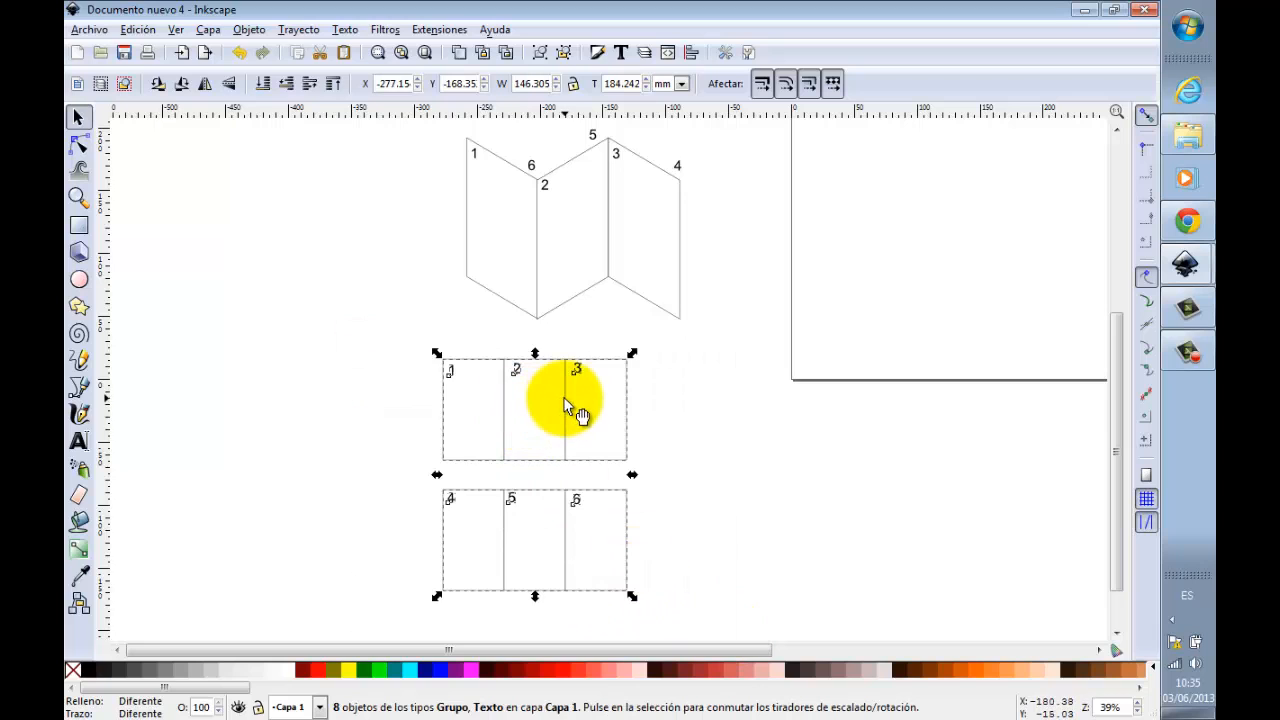
{"action": "left_click_drag", "start_coordinate": [566, 399], "coordinate": [615, 409]}
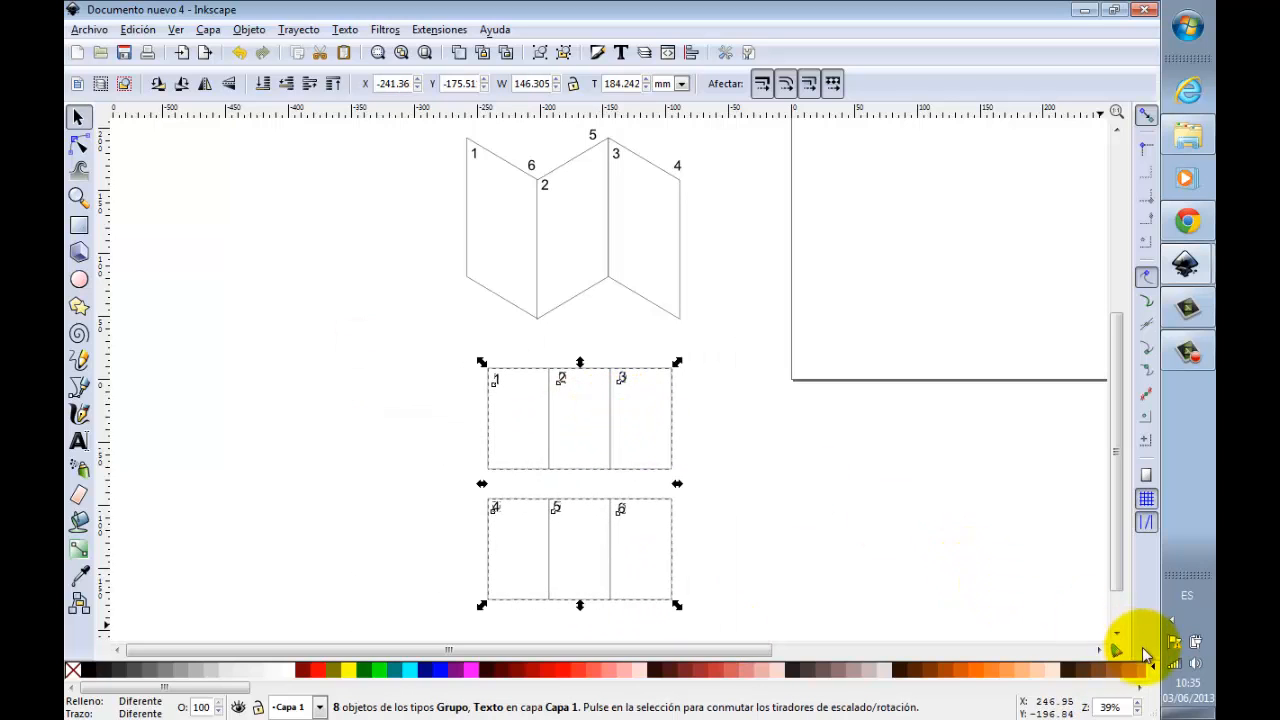
{"action": "left_click", "coordinate": [1099, 650]}
{"action": "left_click", "coordinate": [1099, 650]}
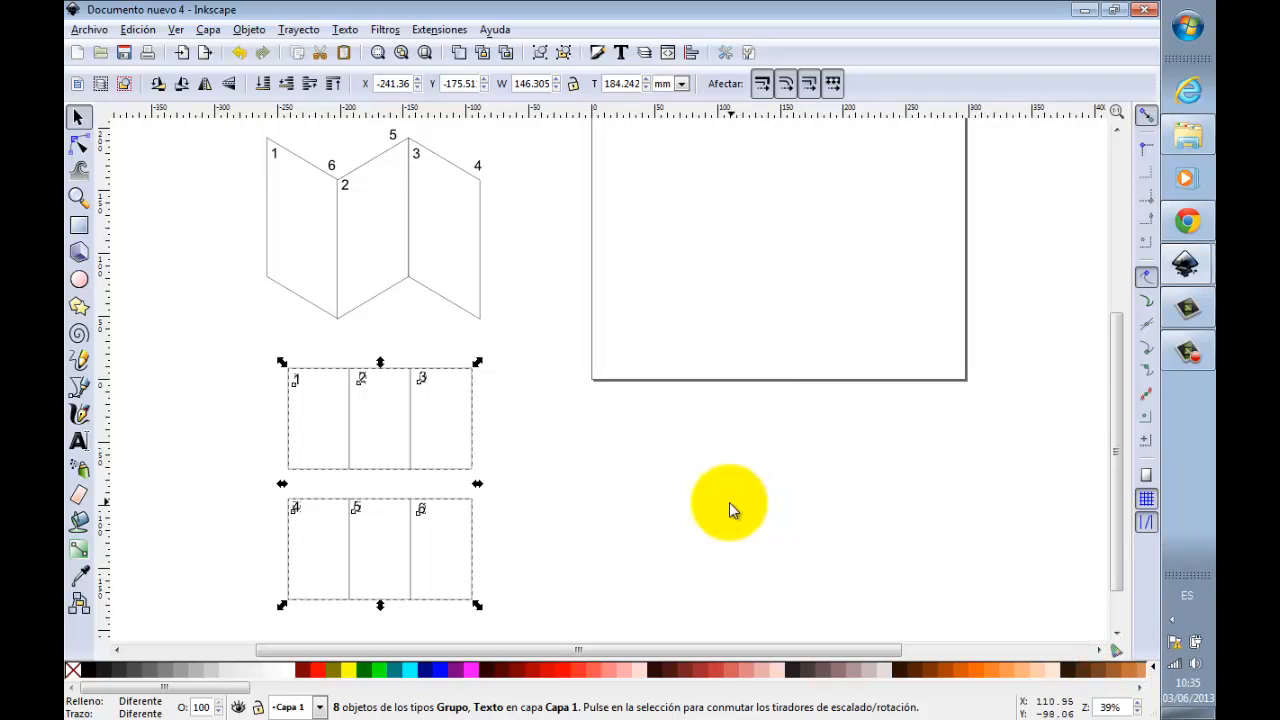
{"action": "left_click", "coordinate": [714, 495]}
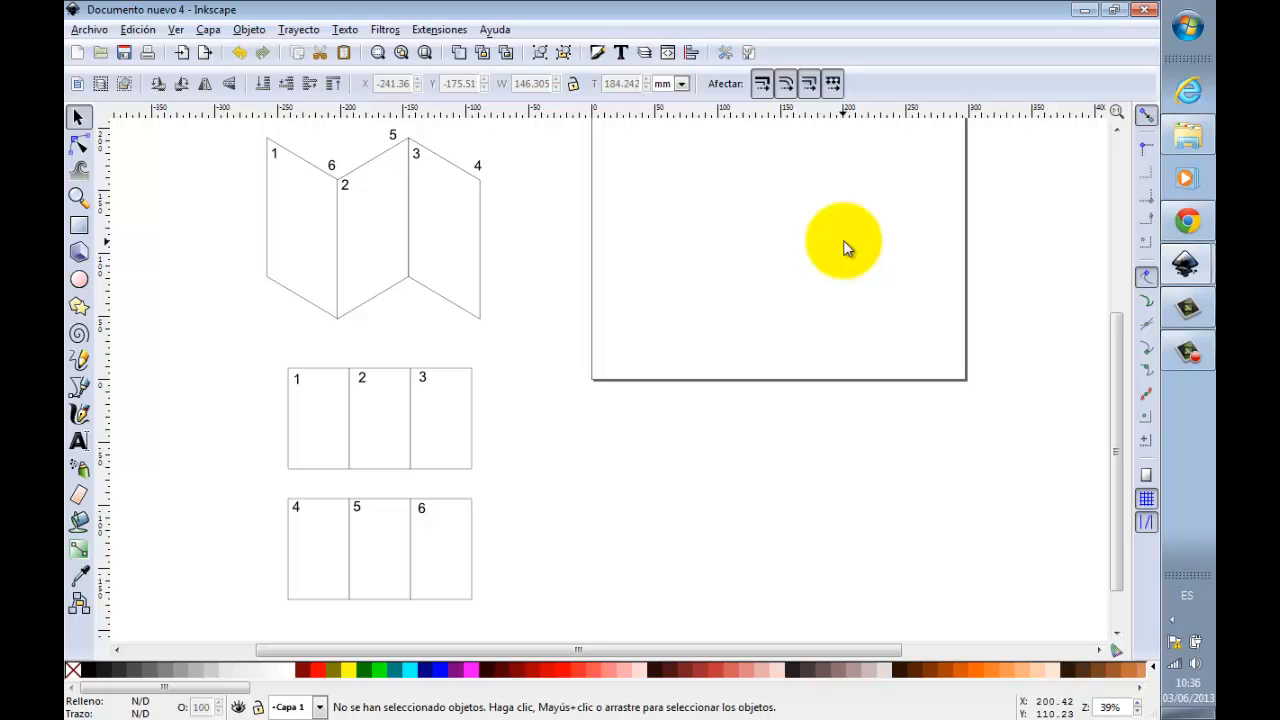
Step: Switch to the I2 folder in Windows Explorer and look through the fau, inkscape.logo, logo idea and provider_idea files
{"action": "left_click", "coordinate": [1190, 136]}
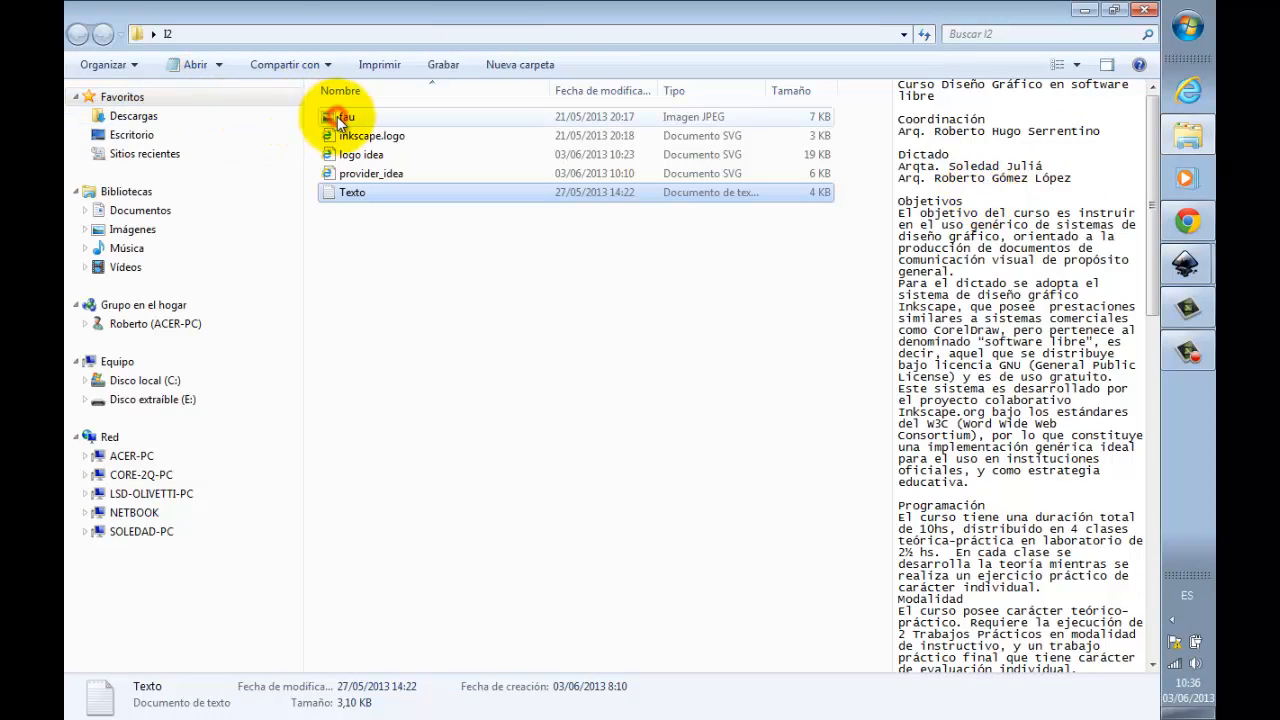
{"action": "left_click", "coordinate": [340, 122]}
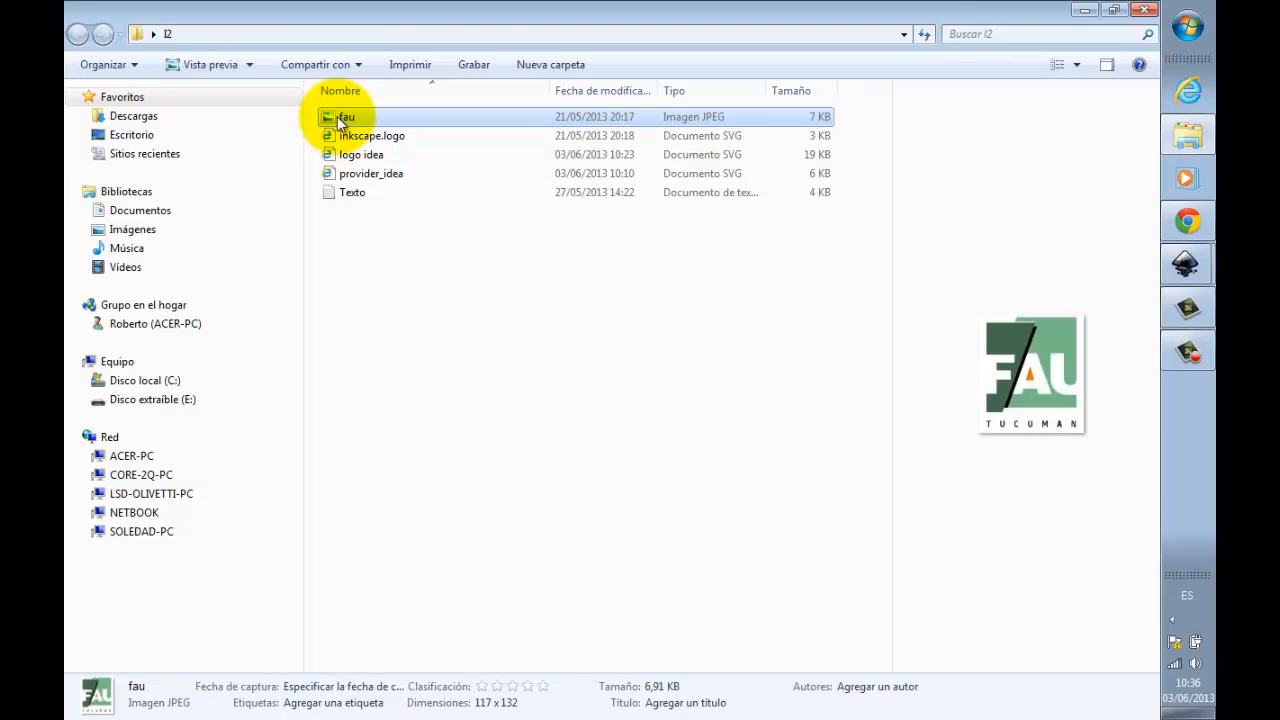
{"action": "left_click", "coordinate": [337, 138]}
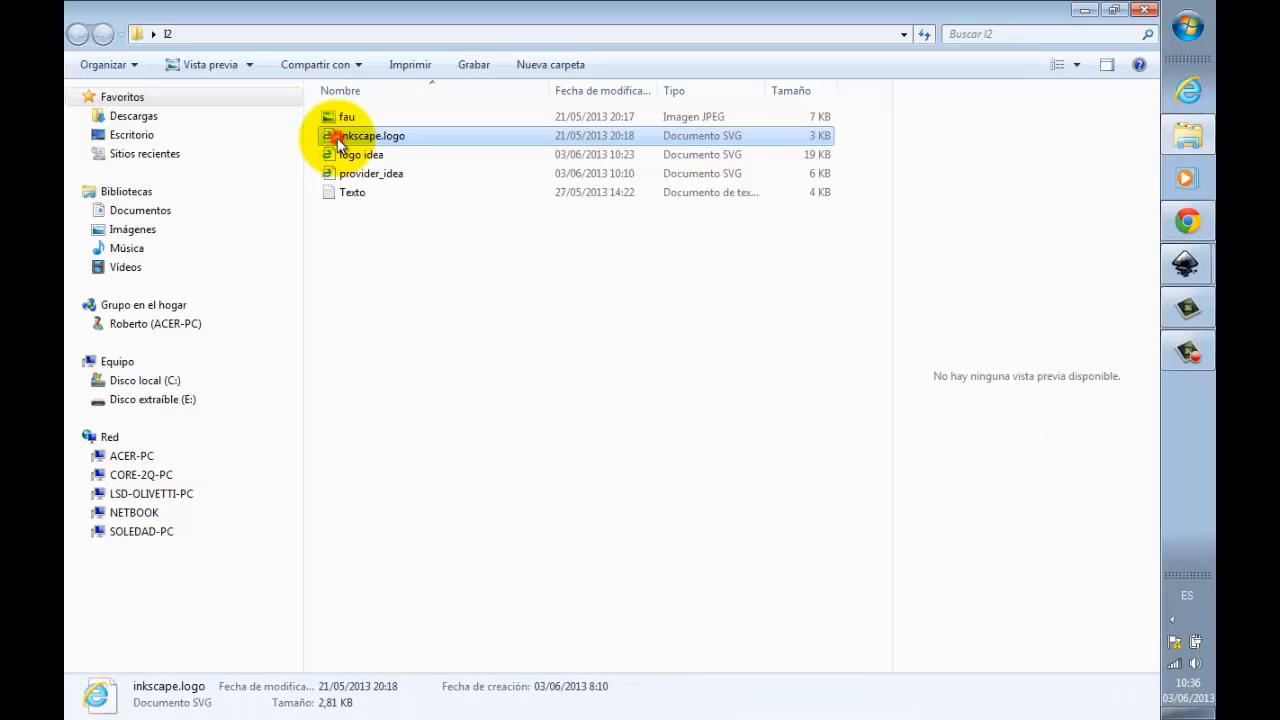
{"action": "left_click", "coordinate": [371, 154]}
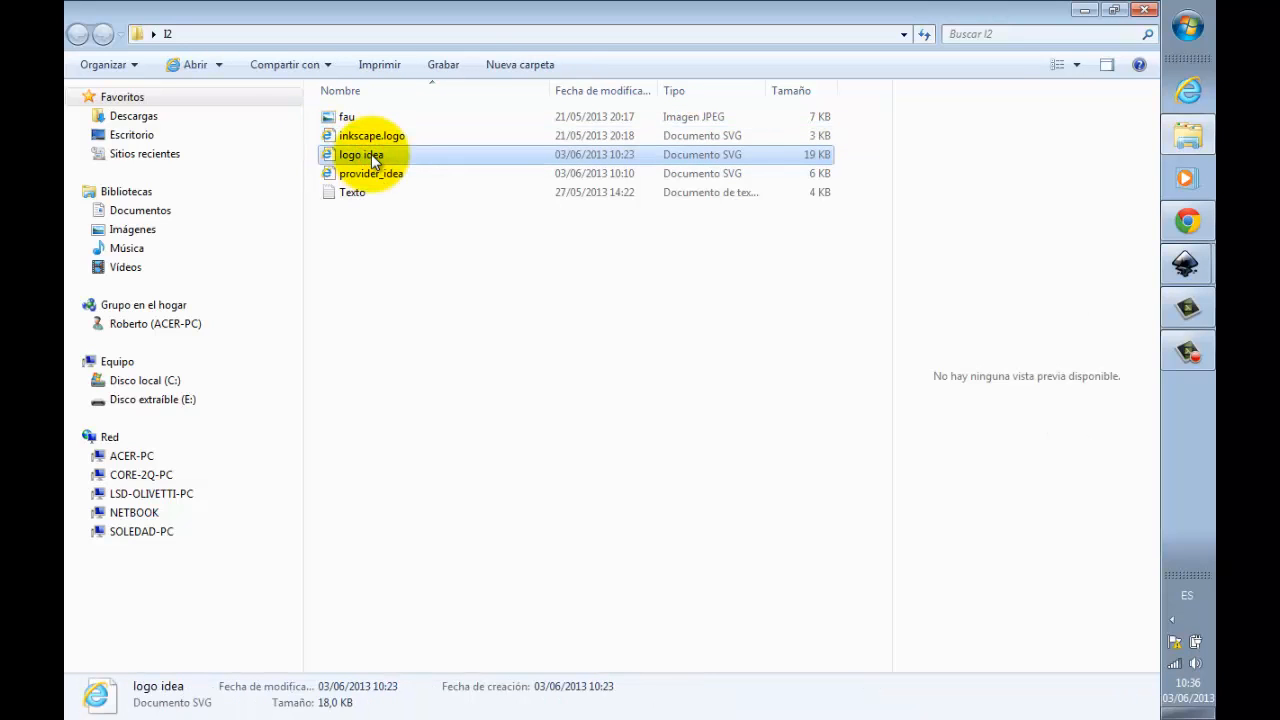
{"action": "left_click", "coordinate": [375, 176]}
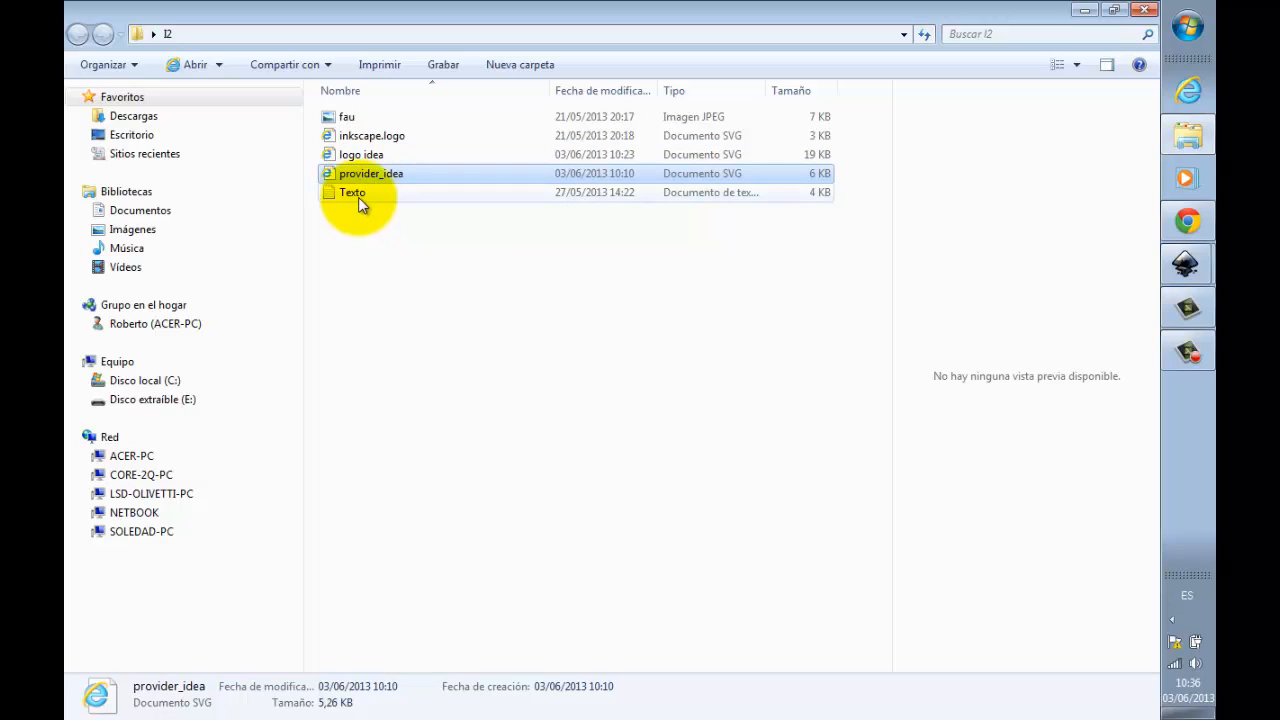
Step: Open the Texto file in Notepad, skim the course text from start to end, and close it
{"action": "left_click", "coordinate": [356, 195]}
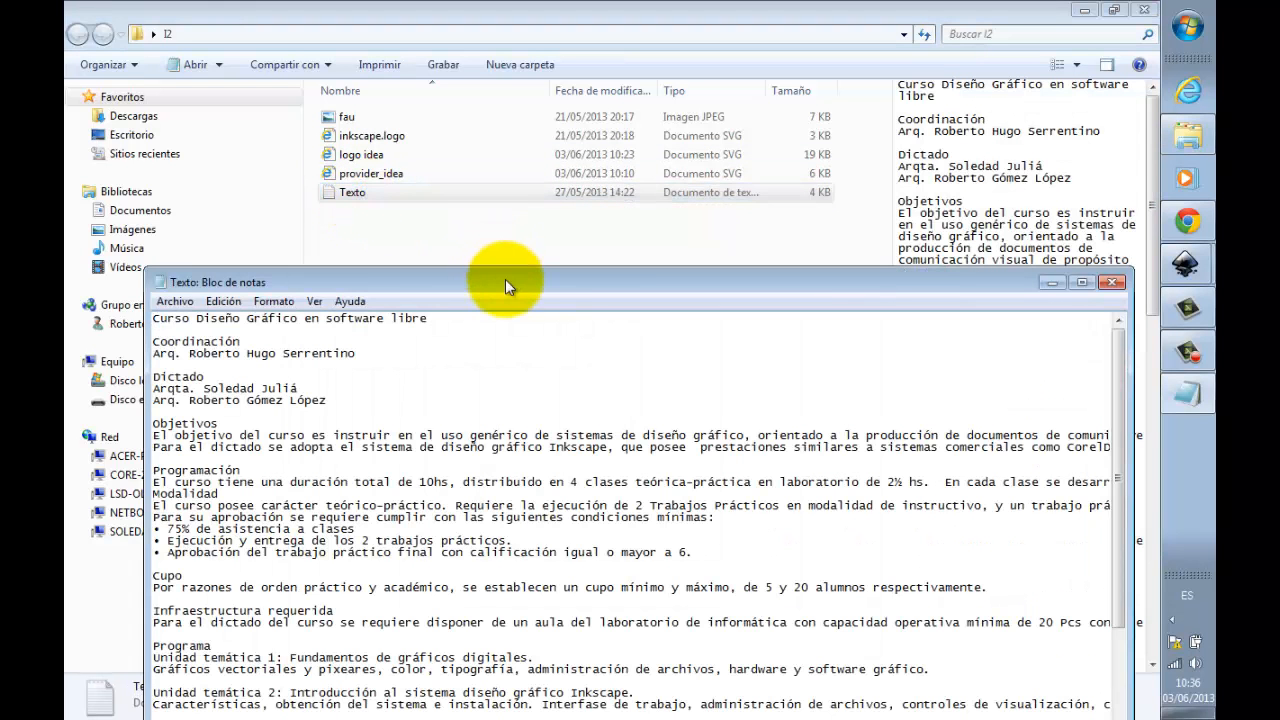
{"action": "left_click_drag", "start_coordinate": [505, 206], "coordinate": [490, 125]}
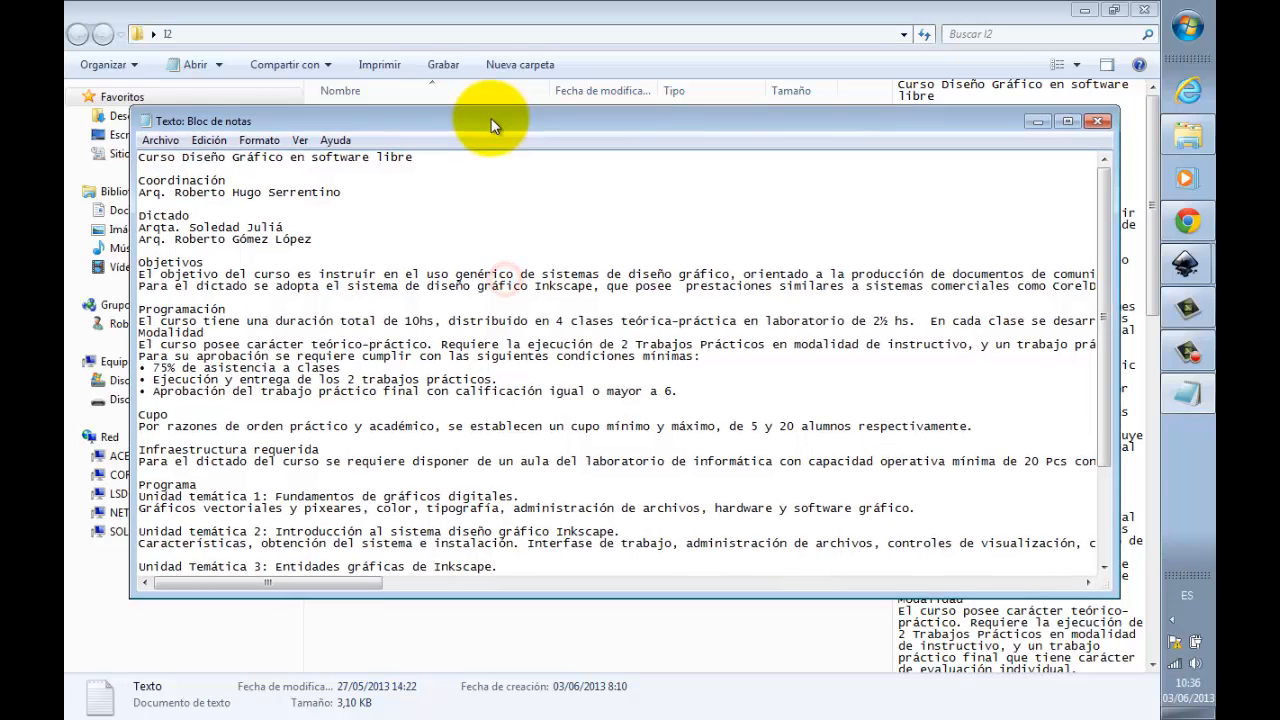
{"action": "left_click", "coordinate": [365, 200]}
{"action": "scroll", "coordinate": [365, 200], "scroll_direction": "down", "scroll_amount": 1}
{"action": "scroll", "coordinate": [365, 200], "scroll_direction": "down", "scroll_amount": 3}
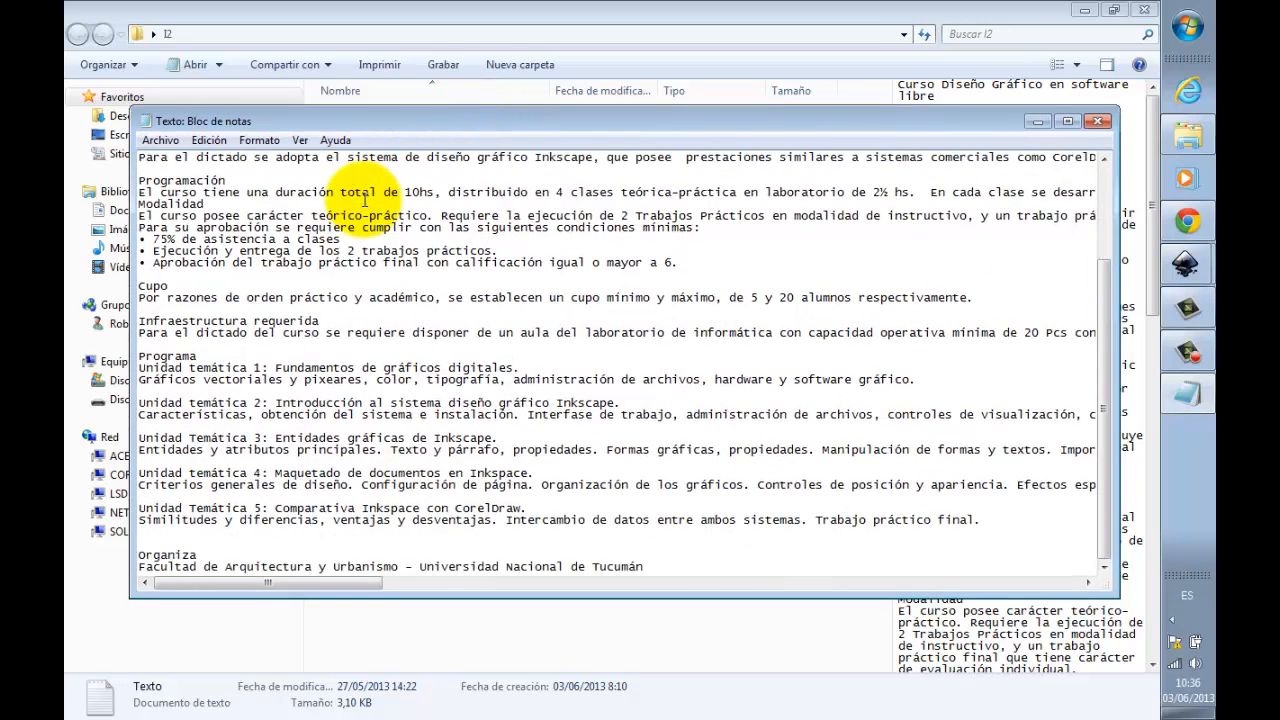
{"action": "scroll", "coordinate": [365, 200], "scroll_direction": "up", "scroll_amount": 4}
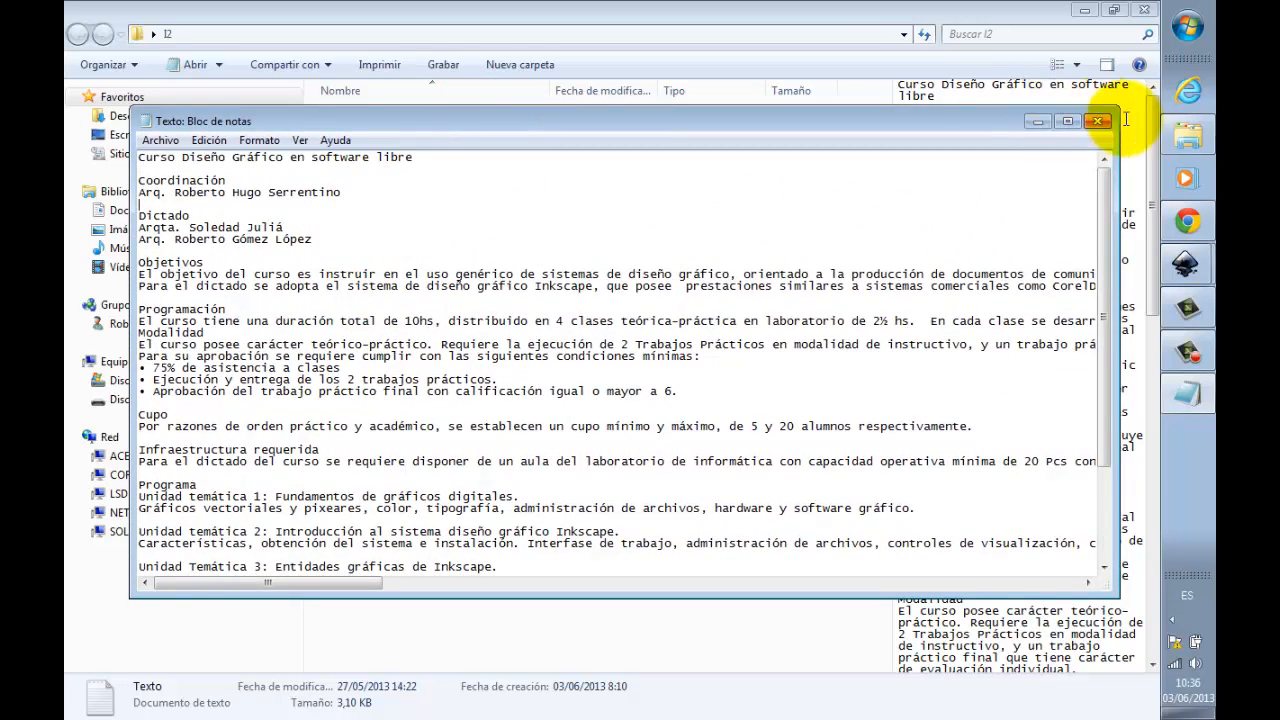
{"action": "left_click", "coordinate": [1098, 121]}
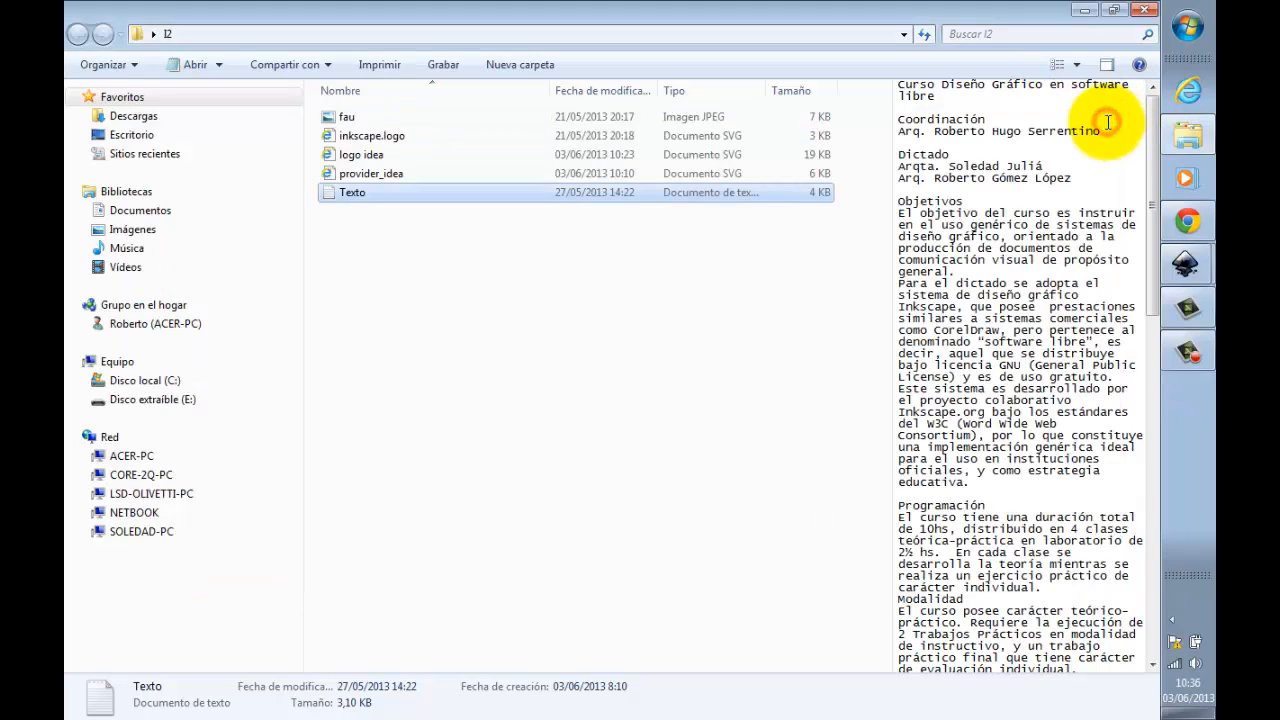
Step: Return to Documento nuevo 4 in Inkscape and view the whole page together with all the leaflet diagrams
{"action": "left_click", "coordinate": [1190, 263]}
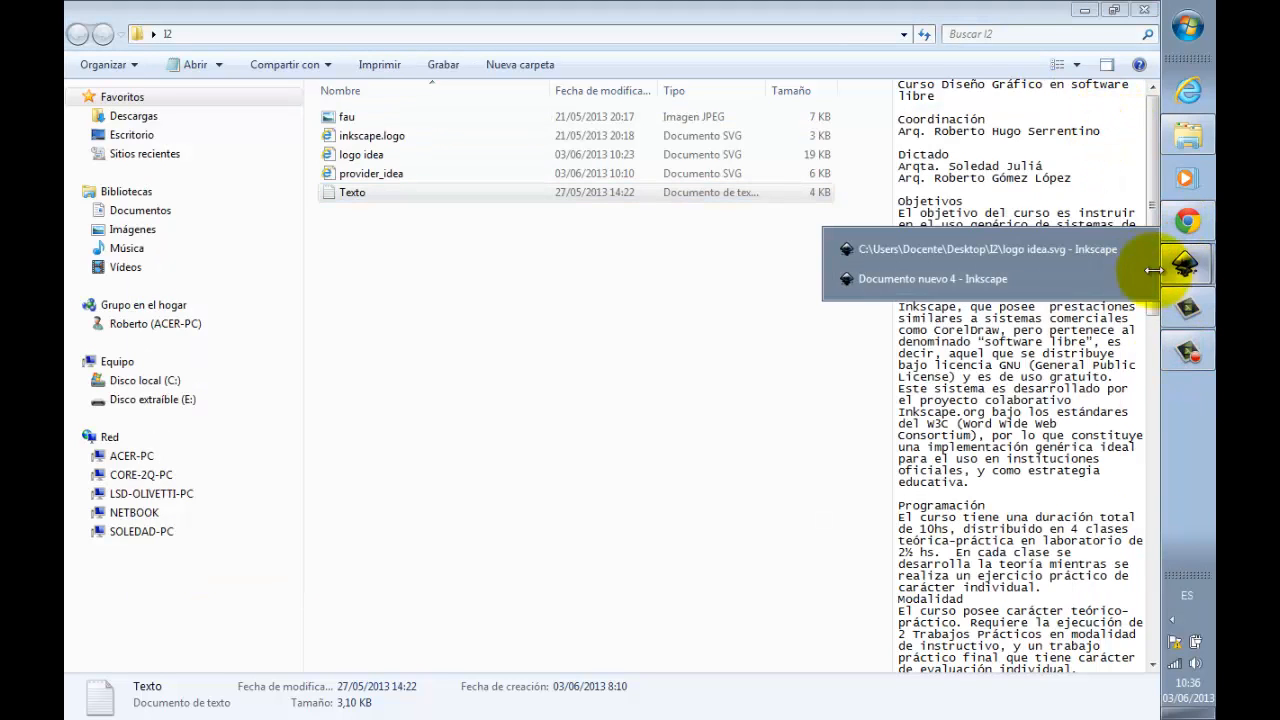
{"action": "left_click", "coordinate": [956, 277]}
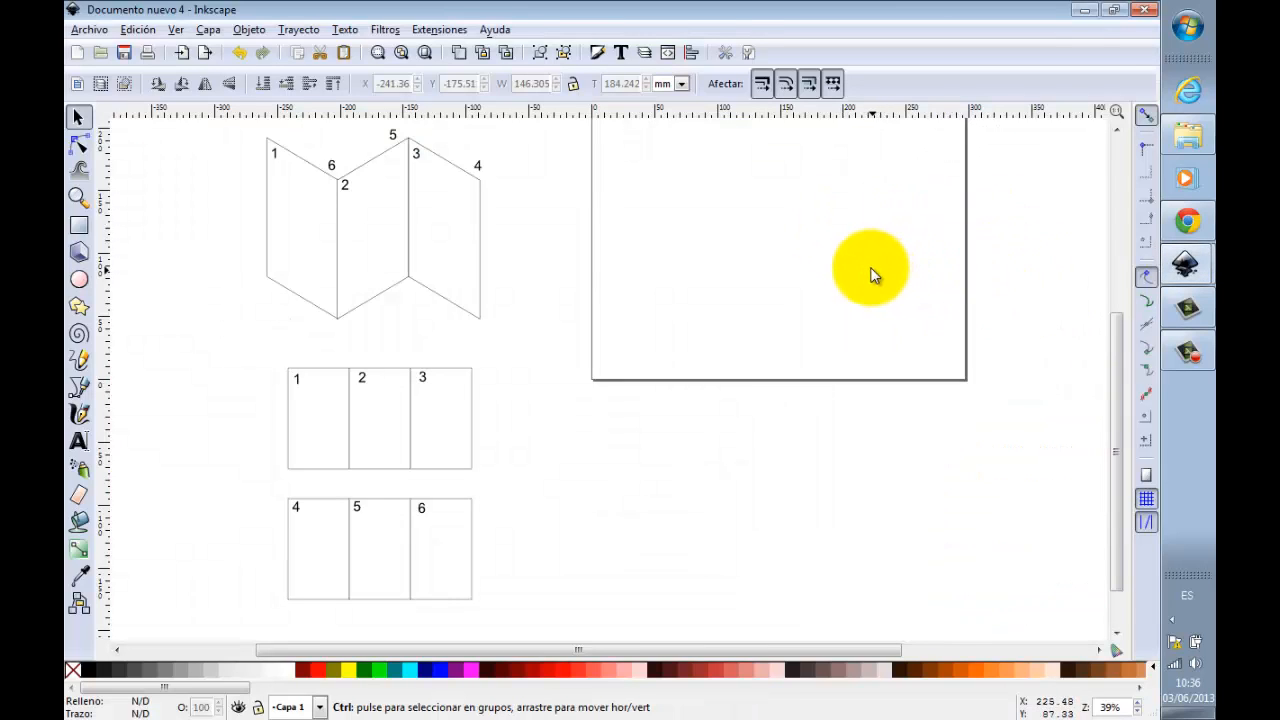
{"action": "scroll", "coordinate": [884, 268], "scroll_direction": "down", "scroll_amount": 1}
{"action": "left_click_drag", "start_coordinate": [1125, 327], "coordinate": [1124, 308]}
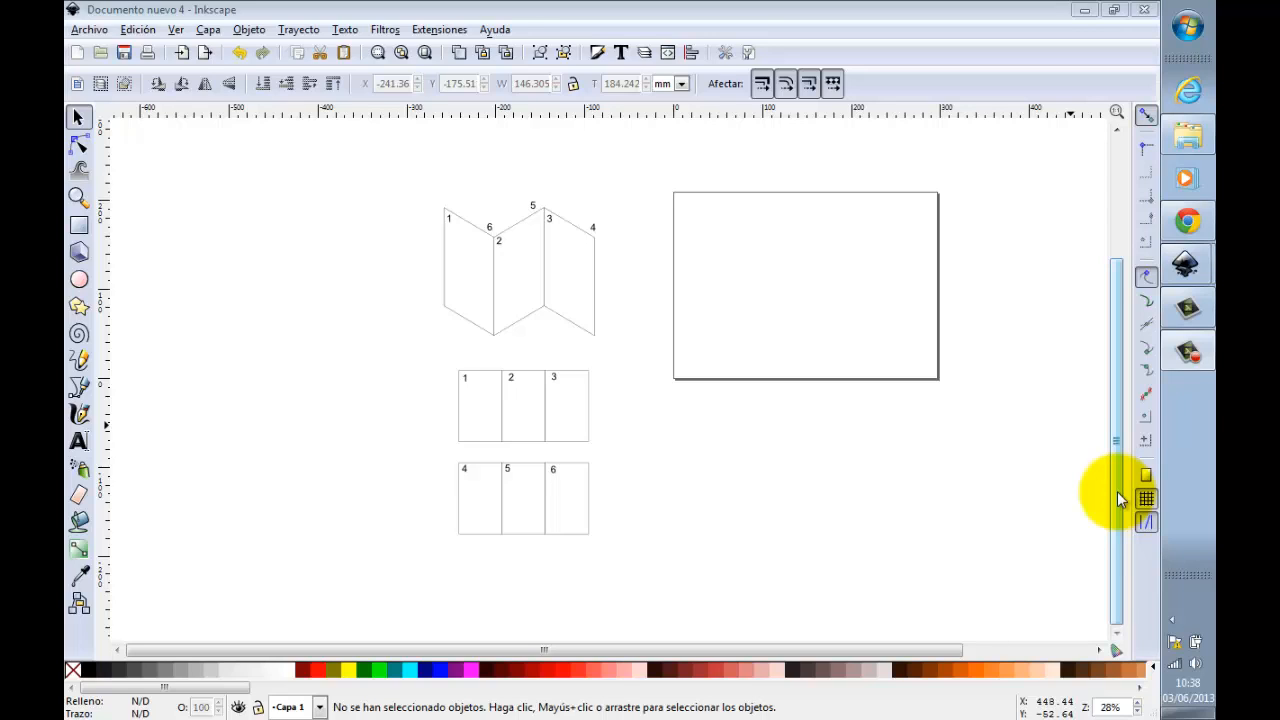
Step: Switch to the I2 folder in Windows Explorer and open the Texto file in Notepad
{"action": "left_click", "coordinate": [1183, 146]}
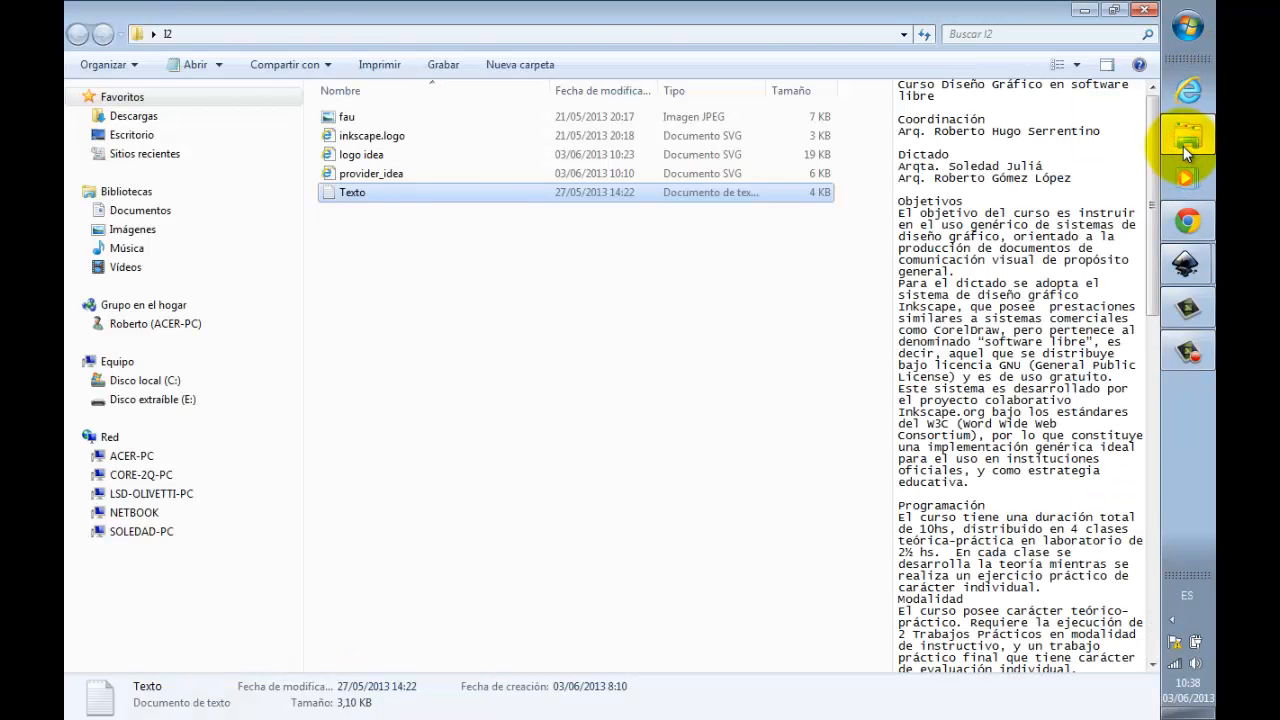
{"action": "double_click", "coordinate": [334, 196]}
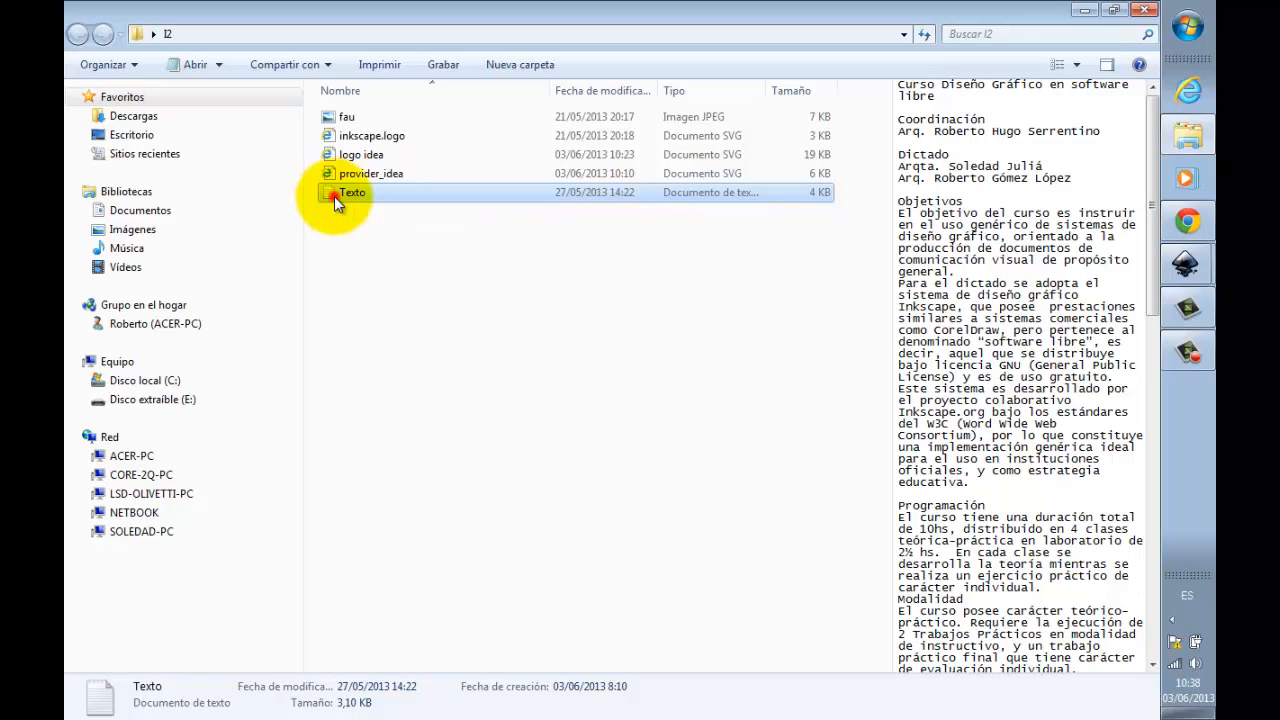
{"action": "double_click", "coordinate": [334, 196]}
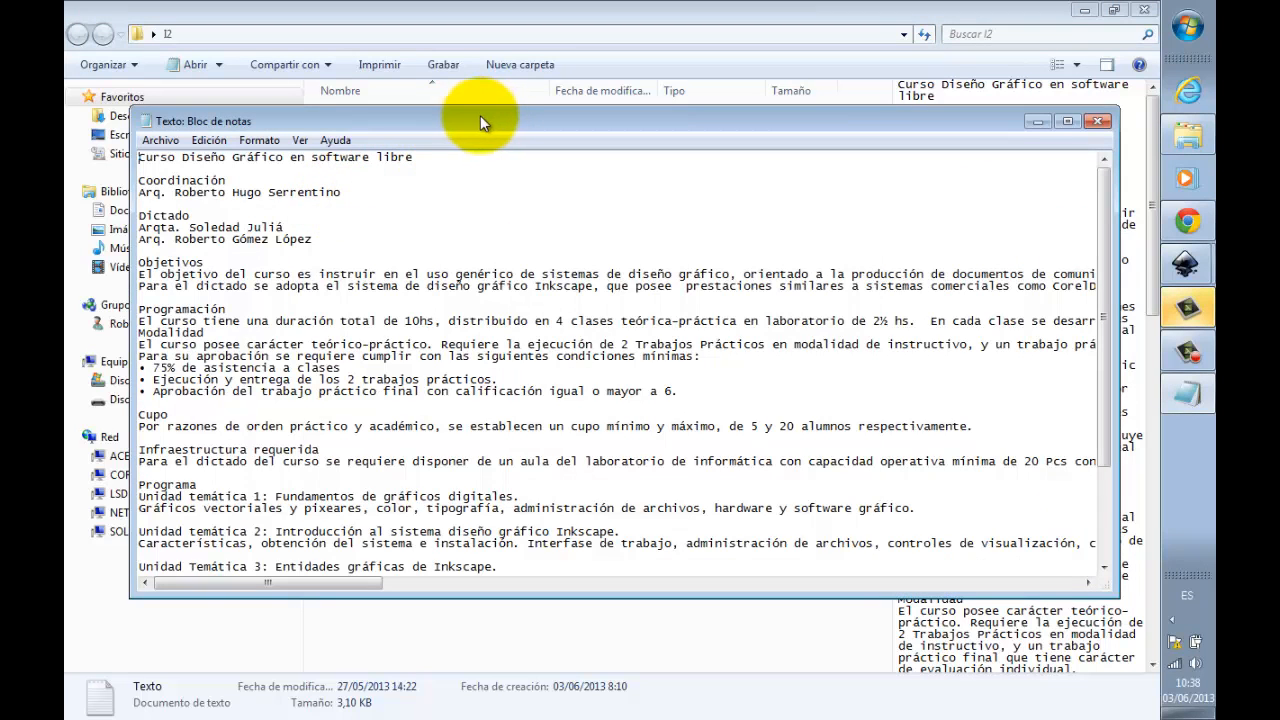
{"action": "left_click_drag", "start_coordinate": [476, 116], "coordinate": [480, 104]}
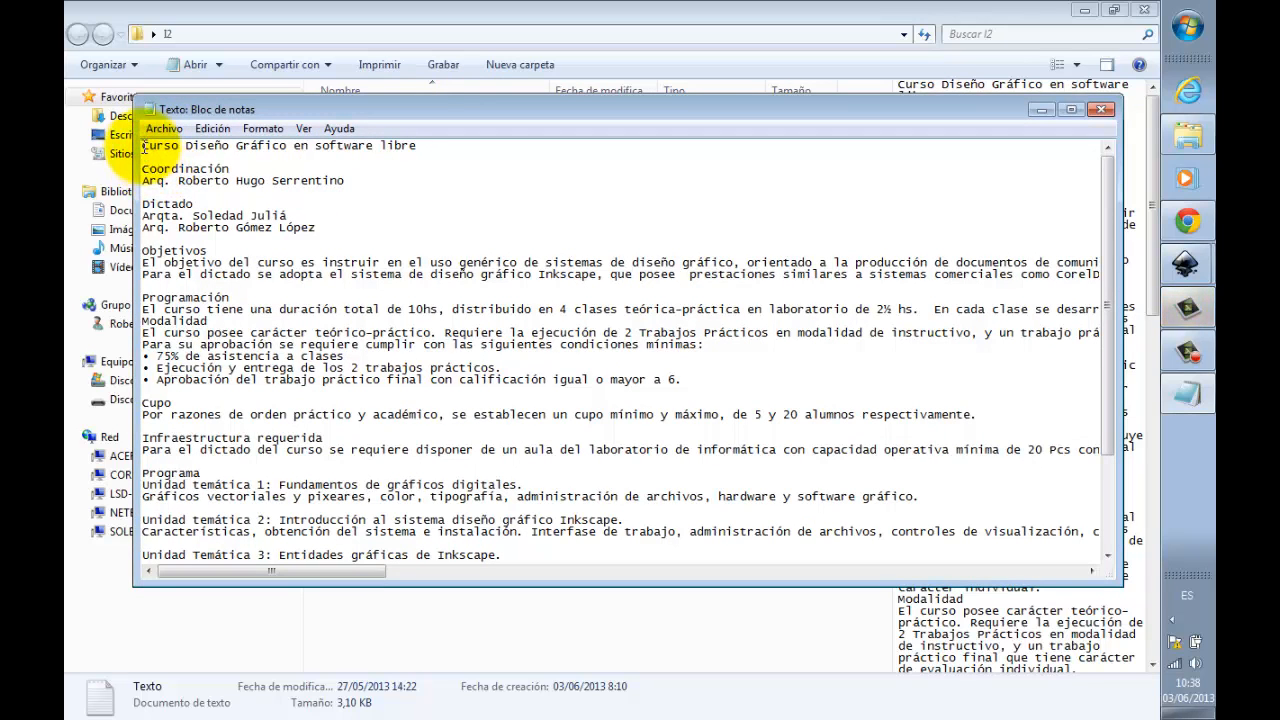
Step: Select the entire course text in the Texto file and copy it
{"action": "left_click_drag", "start_coordinate": [142, 146], "coordinate": [750, 596]}
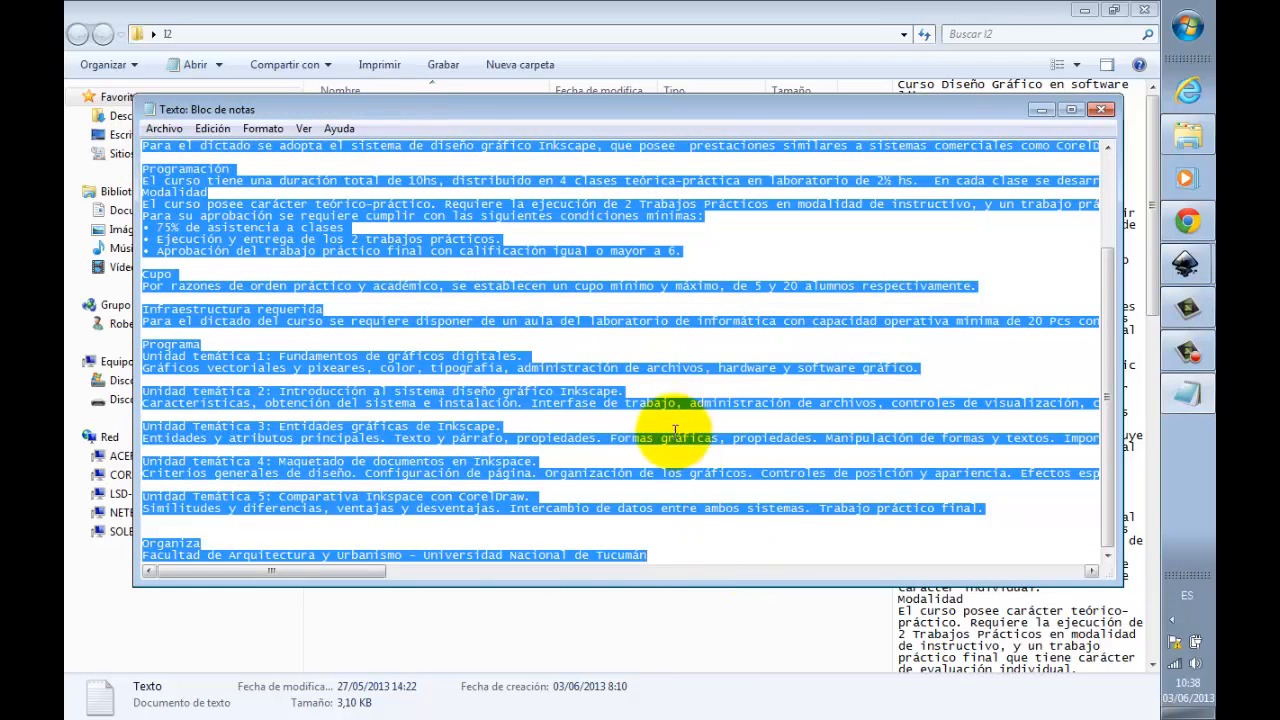
{"action": "scroll", "coordinate": [665, 425], "scroll_direction": "up", "scroll_amount": 4}
{"action": "left_click", "coordinate": [380, 250]}
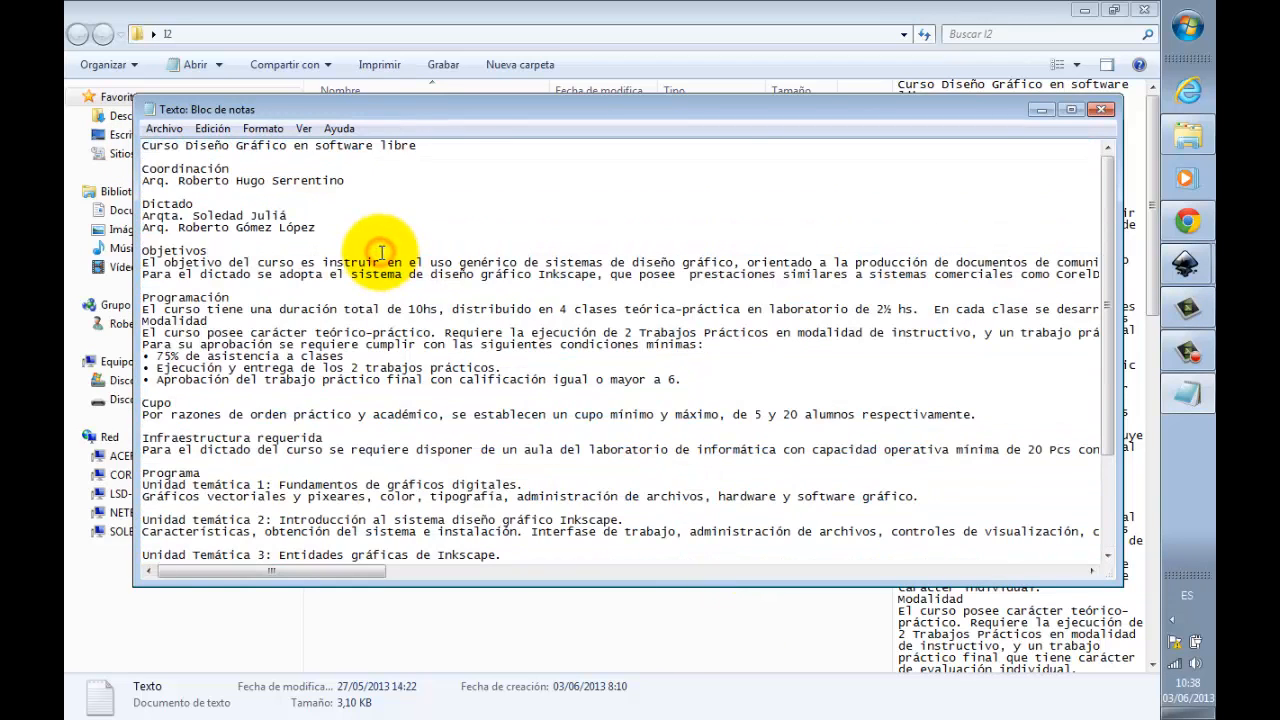
{"action": "key", "text": "ctrl+a"}
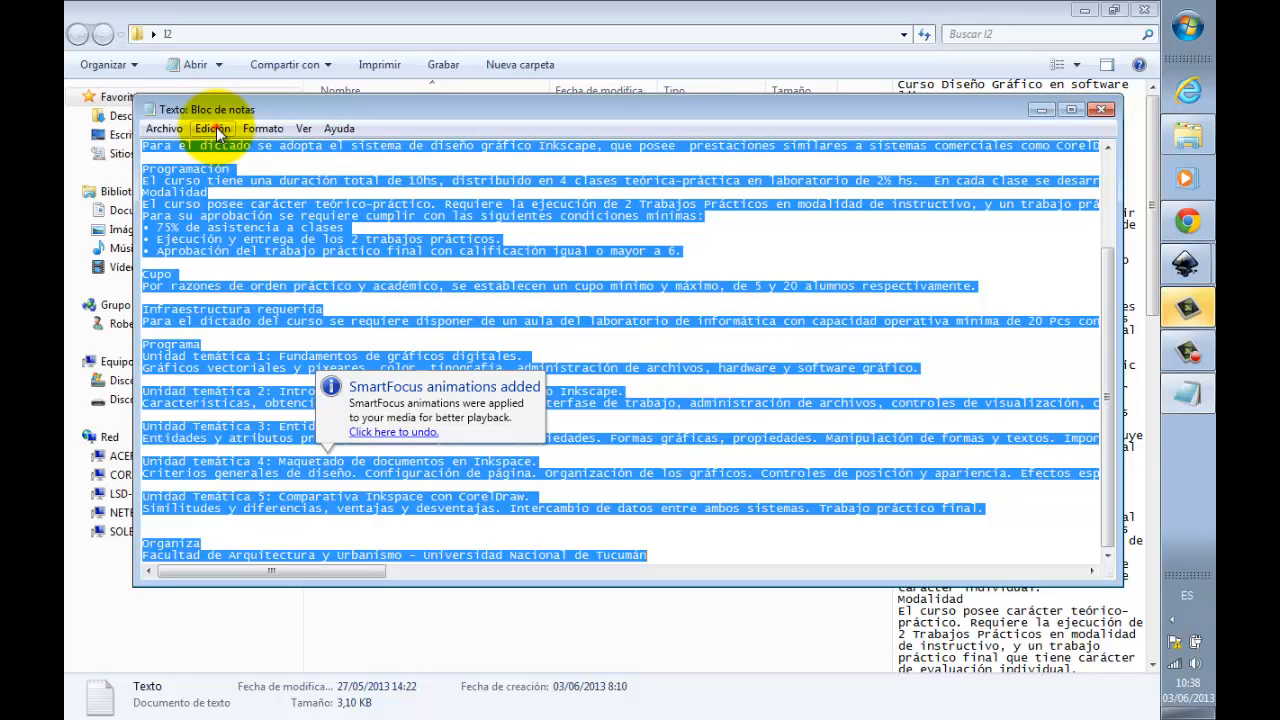
{"action": "left_click", "coordinate": [213, 128]}
{"action": "left_click", "coordinate": [238, 196]}
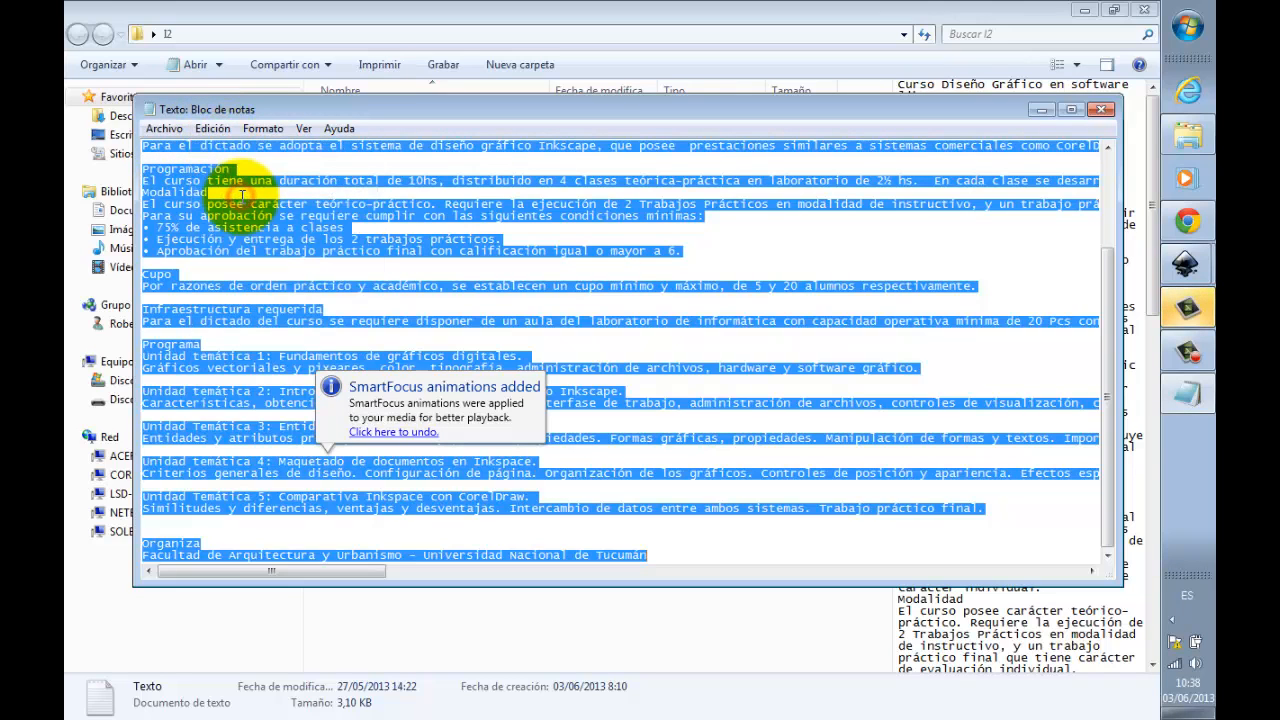
{"action": "left_click", "coordinate": [1198, 315]}
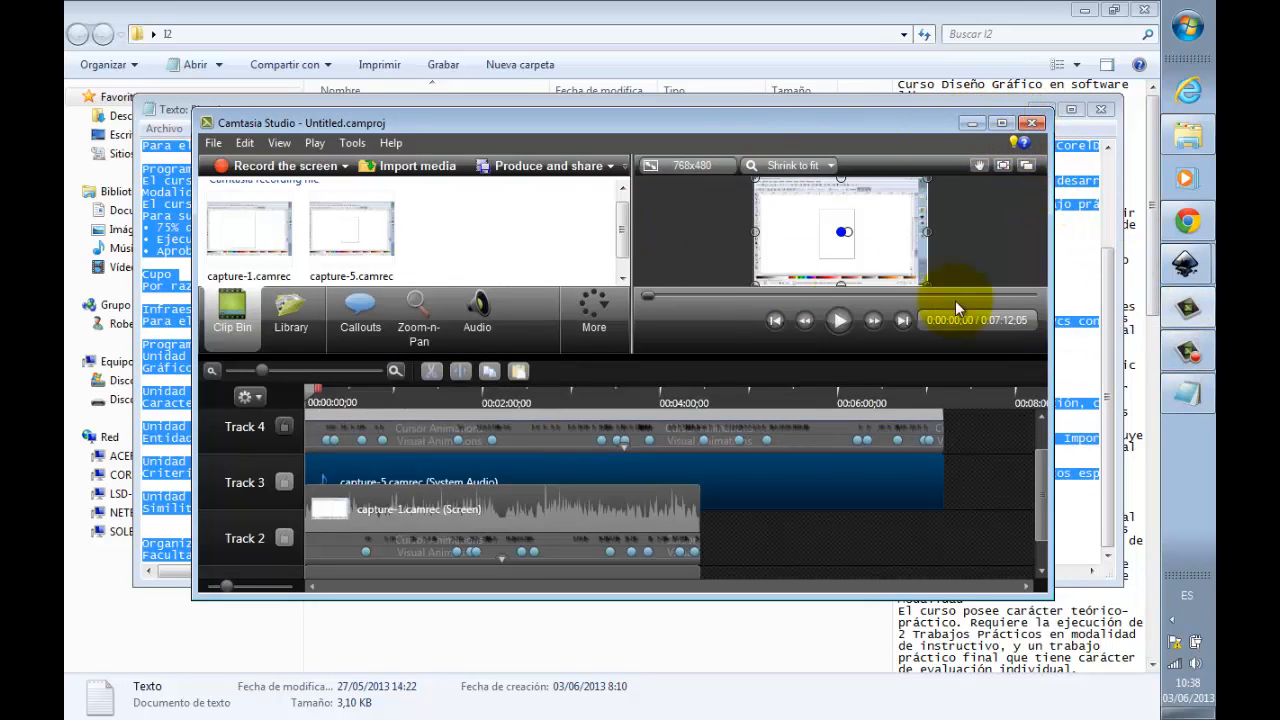
{"action": "left_click", "coordinate": [967, 124]}
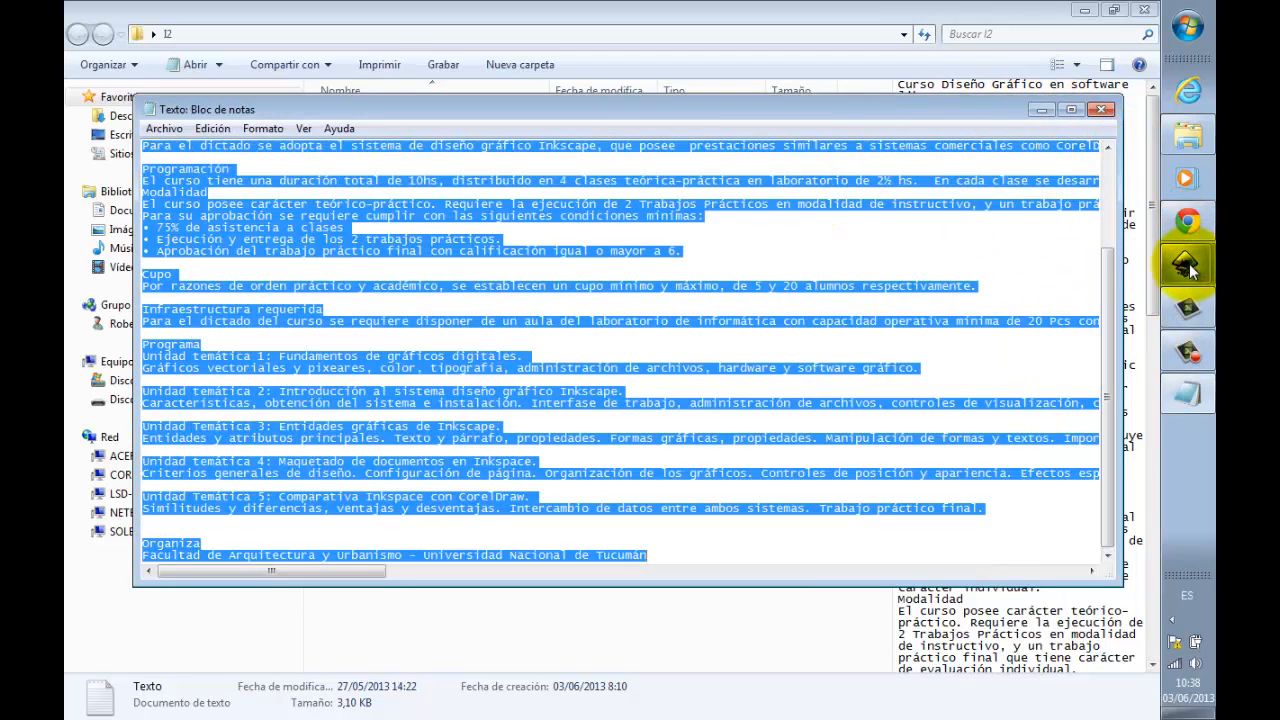
{"action": "left_click_drag", "start_coordinate": [716, 109], "coordinate": [711, 91]}
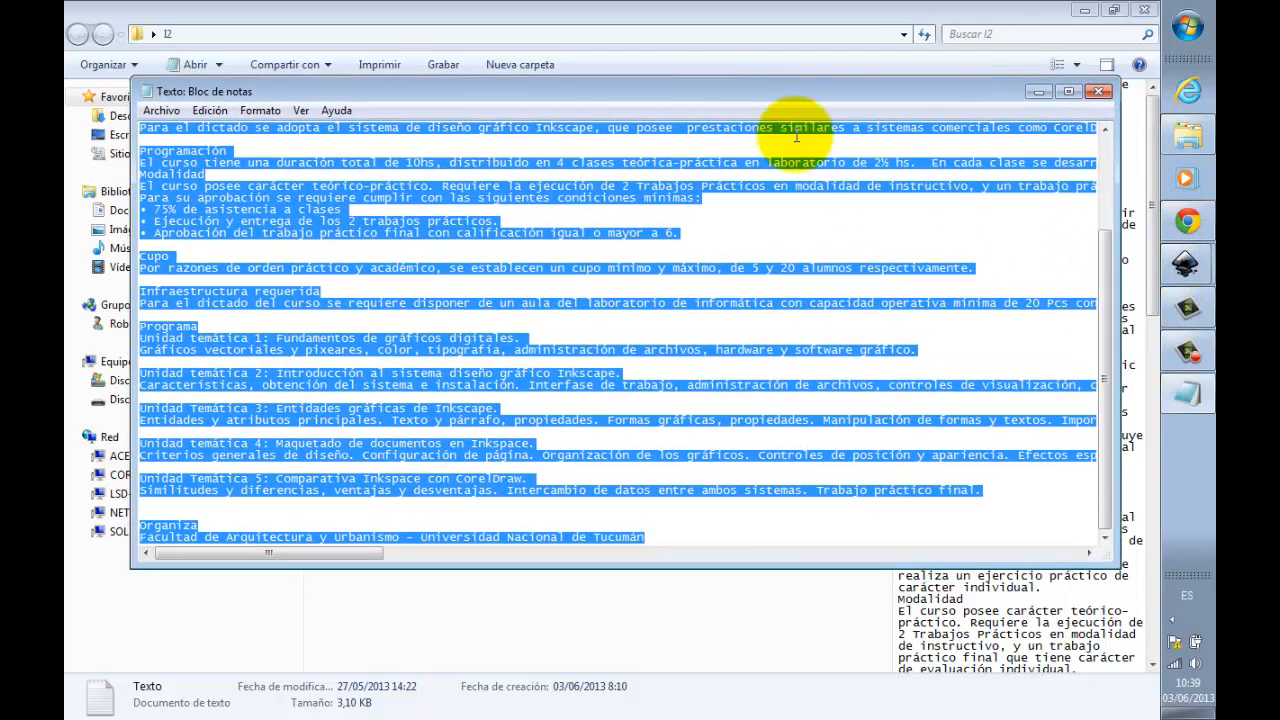
{"action": "mouse_move", "coordinate": [1203, 350]}
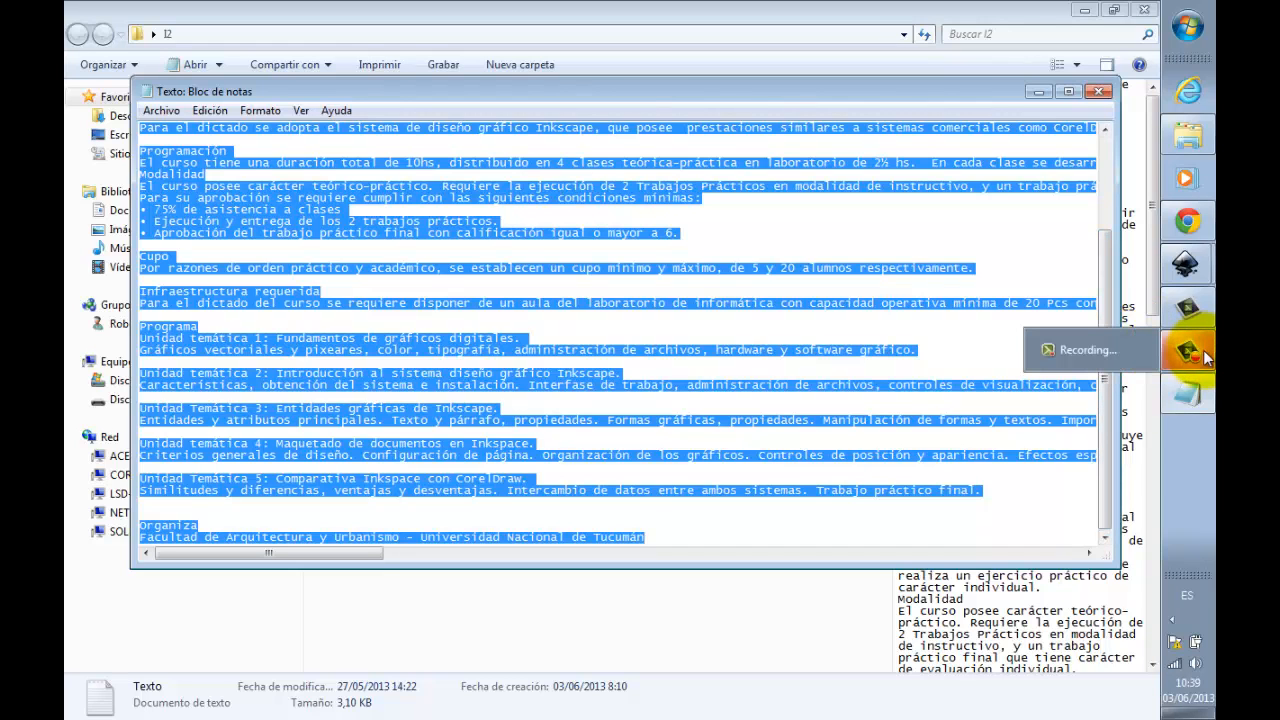
Step: Switch to Documento nuevo 4 in Inkscape, draw a flowed text frame extending past the page's right edge, and paste the copied course text into it
{"action": "mouse_move", "coordinate": [1186, 278]}
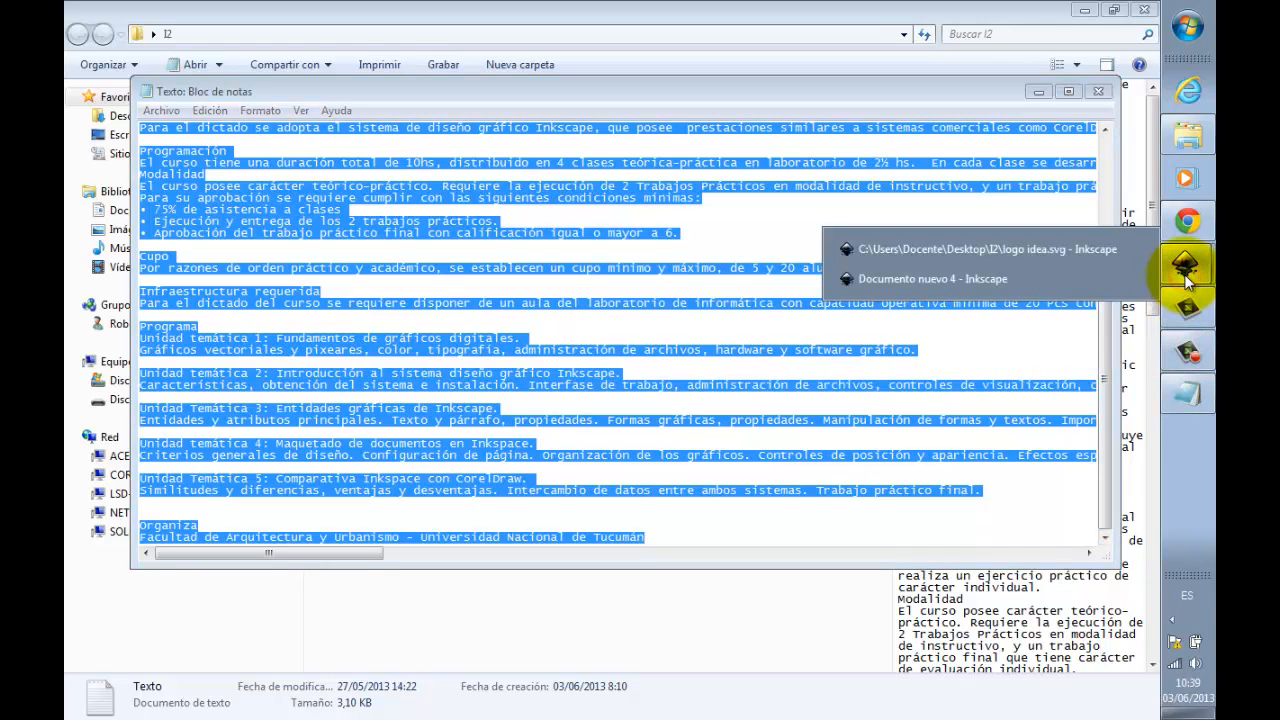
{"action": "left_click", "coordinate": [982, 279]}
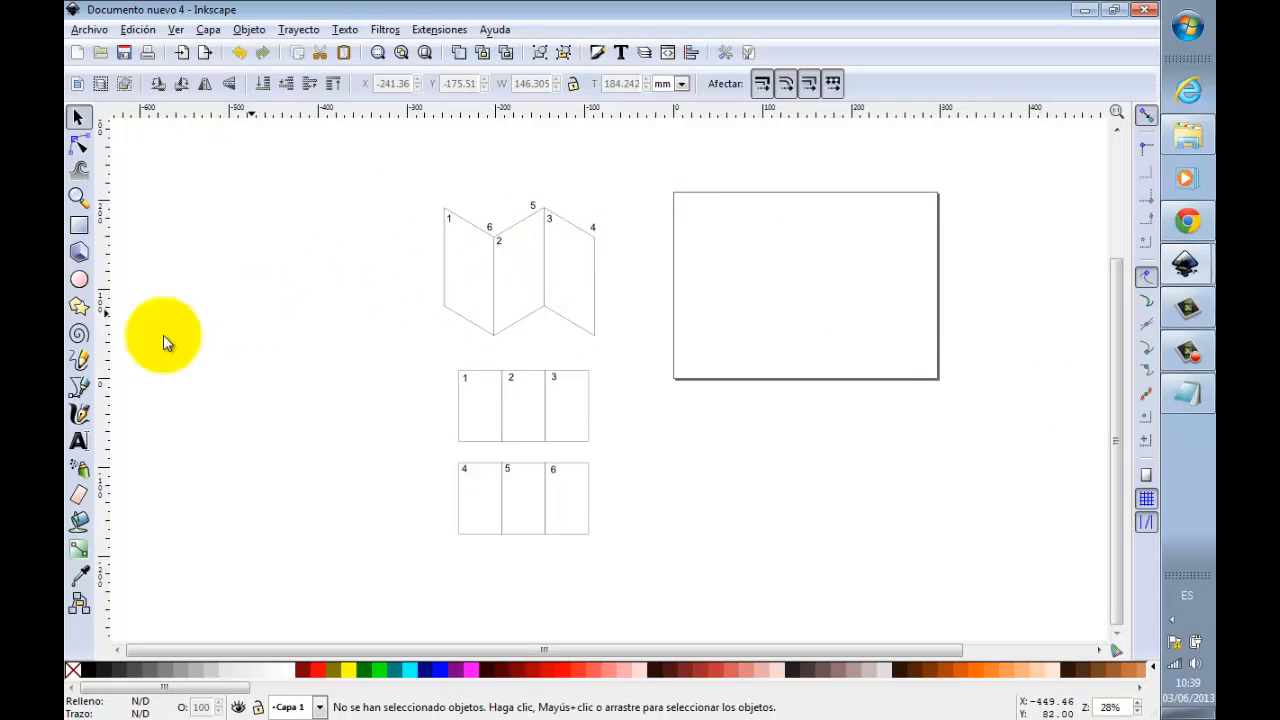
{"action": "left_click", "coordinate": [79, 441]}
{"action": "left_click_drag", "start_coordinate": [834, 201], "coordinate": [1014, 397]}
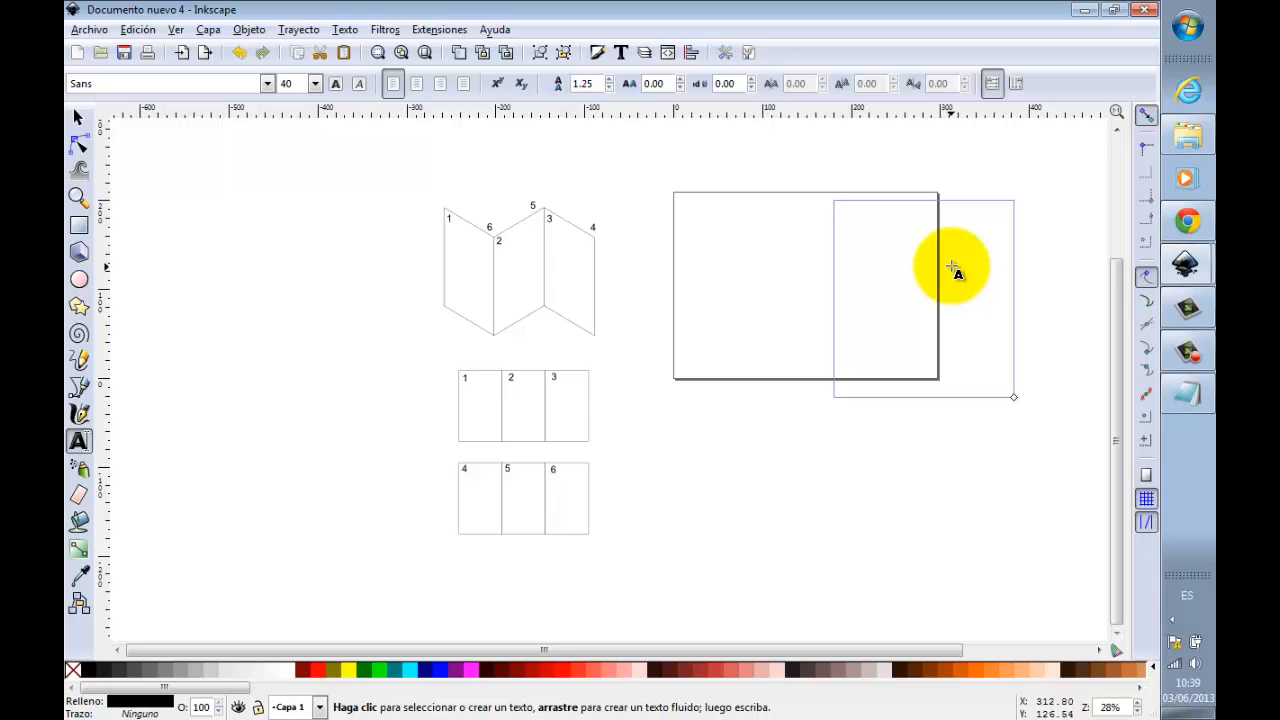
{"action": "key", "text": "ctrl+v"}
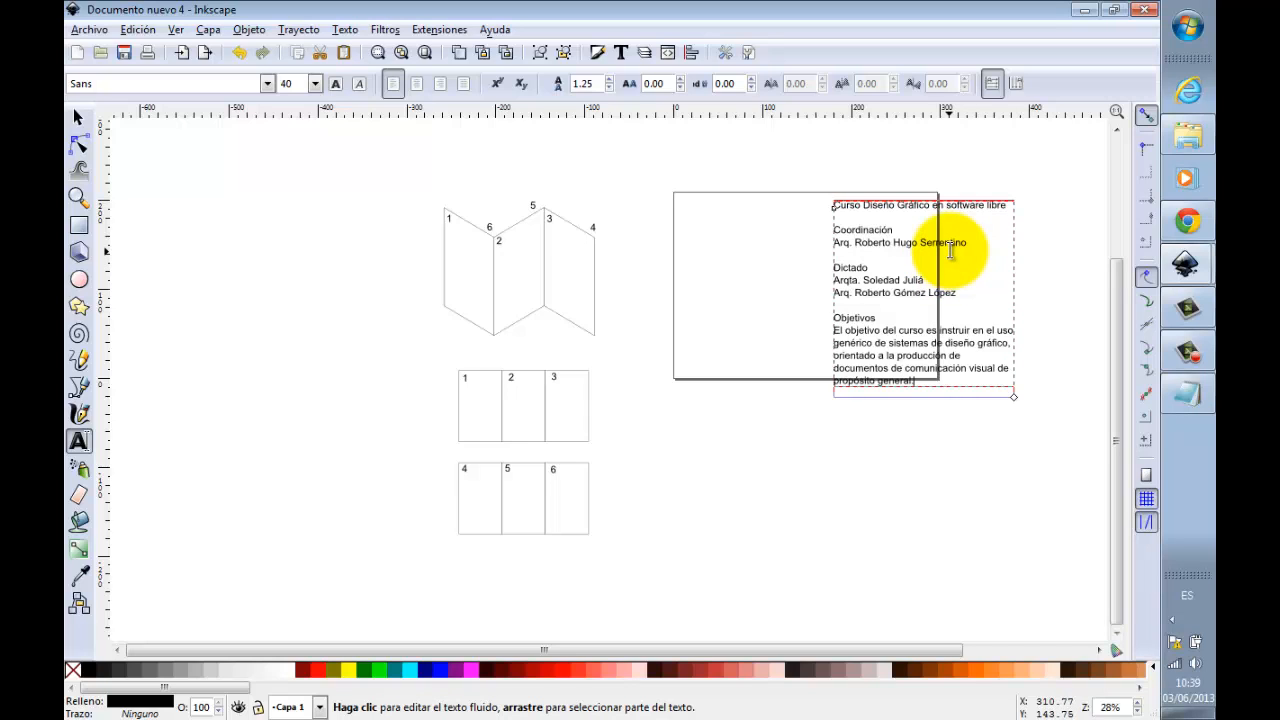
Step: Set the course text's font size to 12 px and shift its frame slightly to the right and upward
{"action": "left_click", "coordinate": [287, 83]}
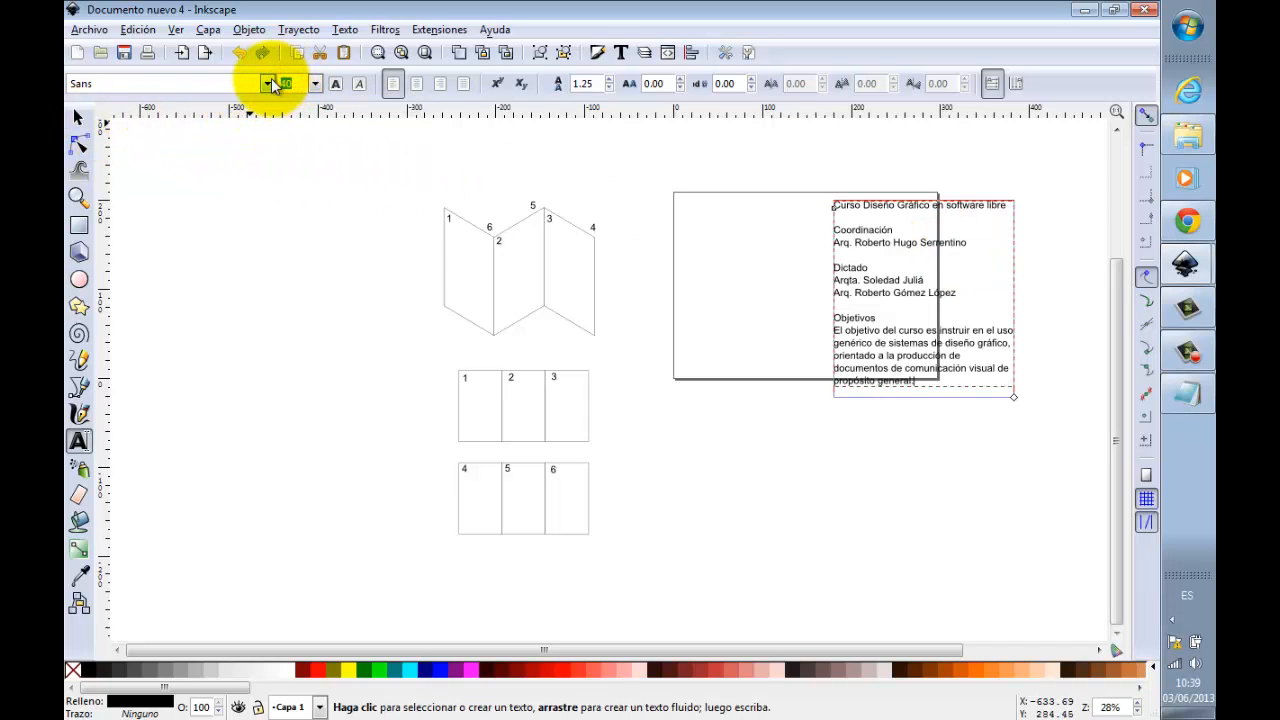
{"action": "type", "text": "12"}
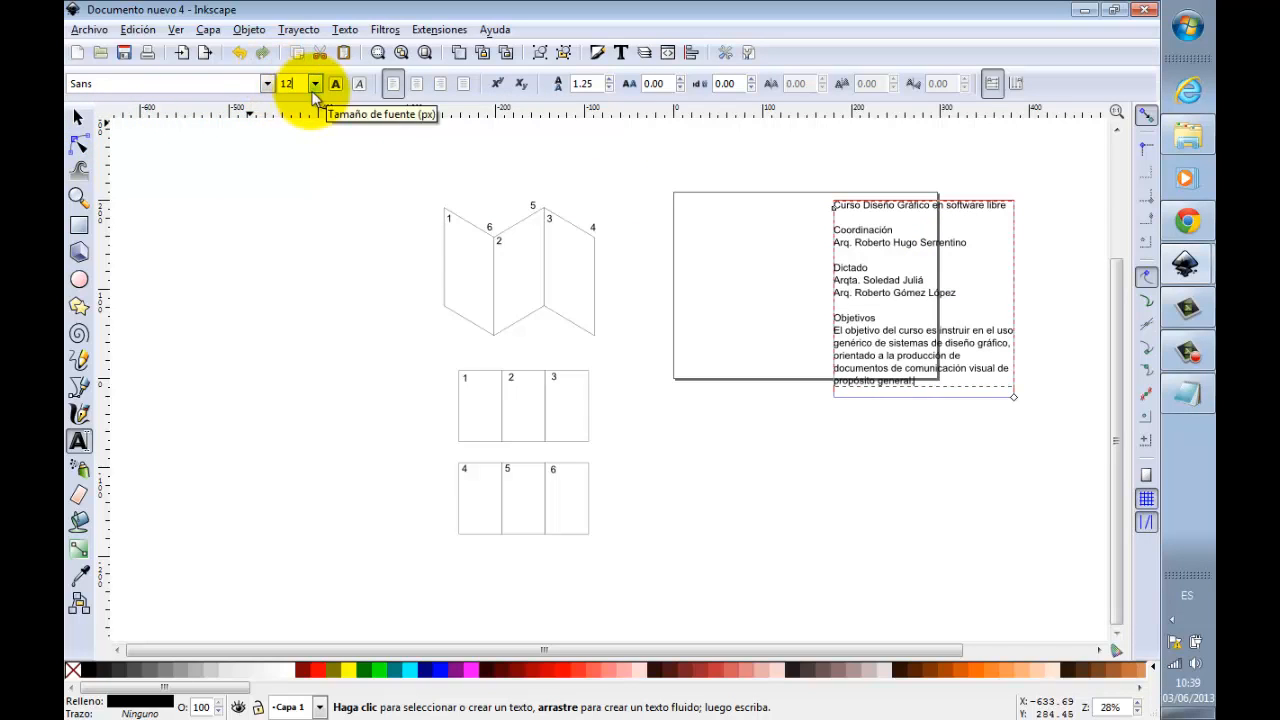
{"action": "key", "text": "Return"}
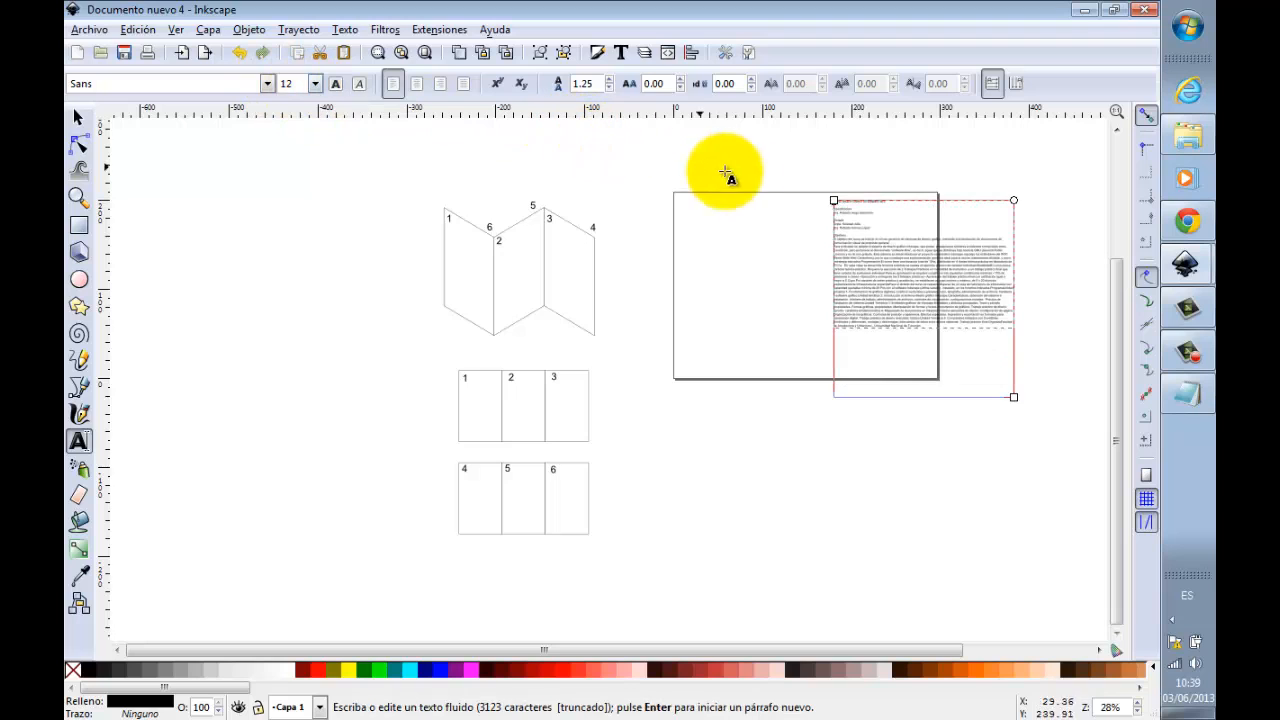
{"action": "left_click", "coordinate": [80, 117]}
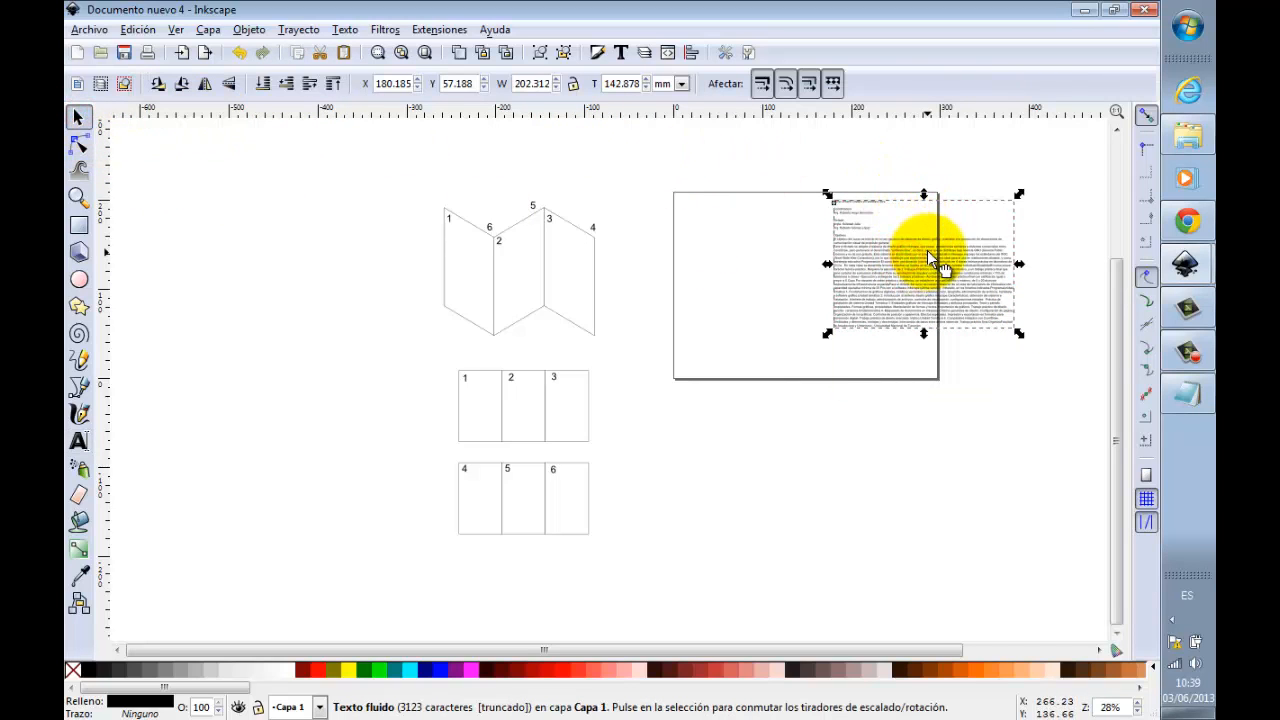
{"action": "left_click_drag", "start_coordinate": [930, 248], "coordinate": [948, 242]}
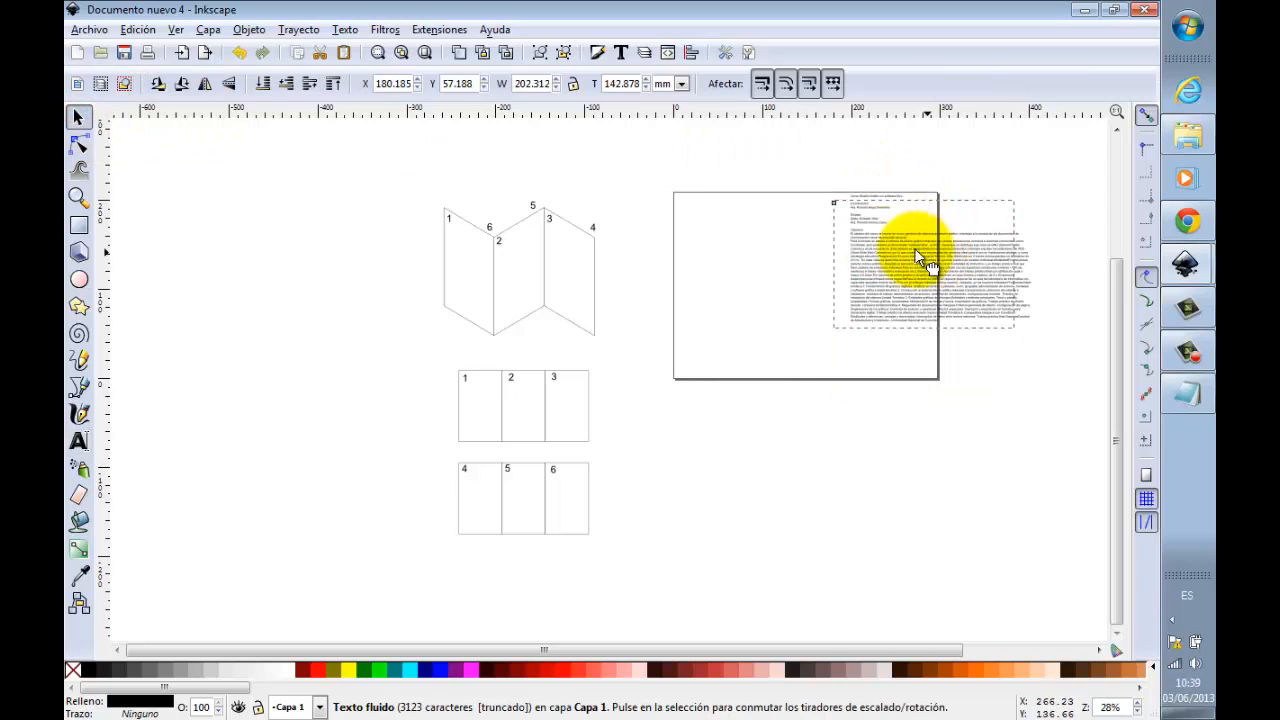
Step: Resize the course text frame to about 122 mm wide, extending it slightly below the page
{"action": "left_click", "coordinate": [78, 197]}
{"action": "left_click_drag", "start_coordinate": [651, 151], "coordinate": [1052, 460]}
{"action": "left_click", "coordinate": [79, 117]}
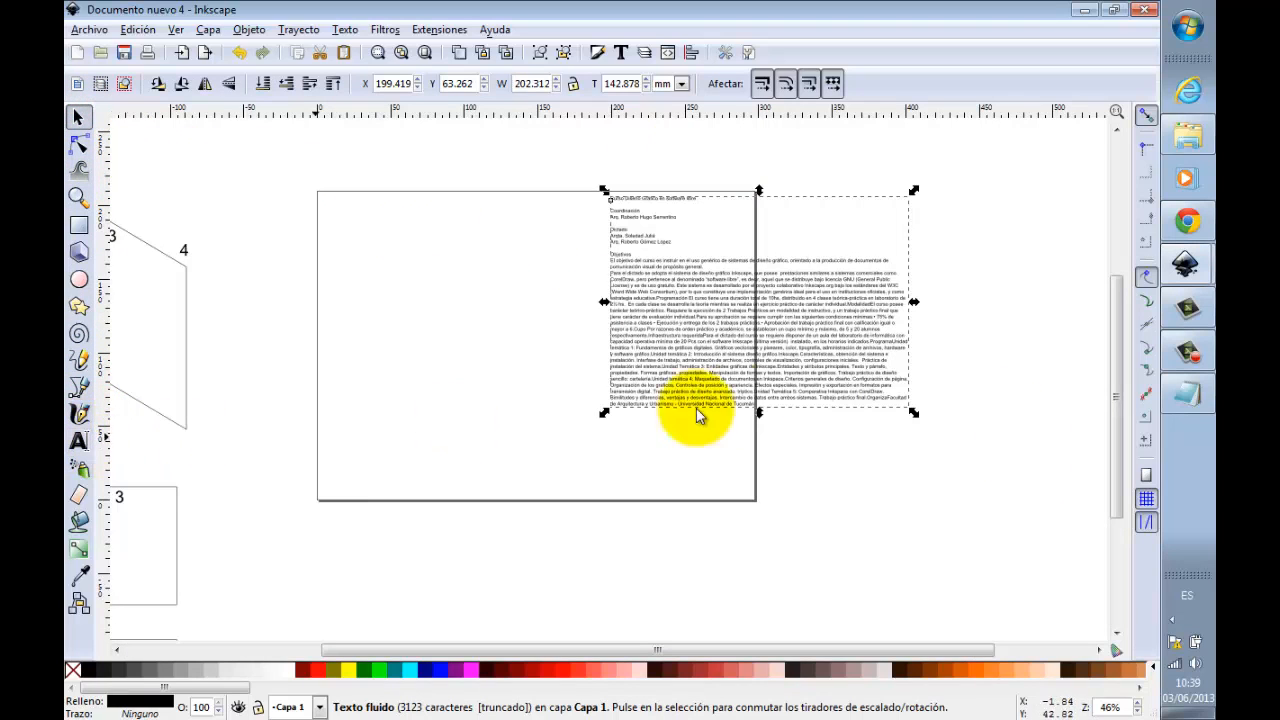
{"action": "left_click", "coordinate": [79, 441]}
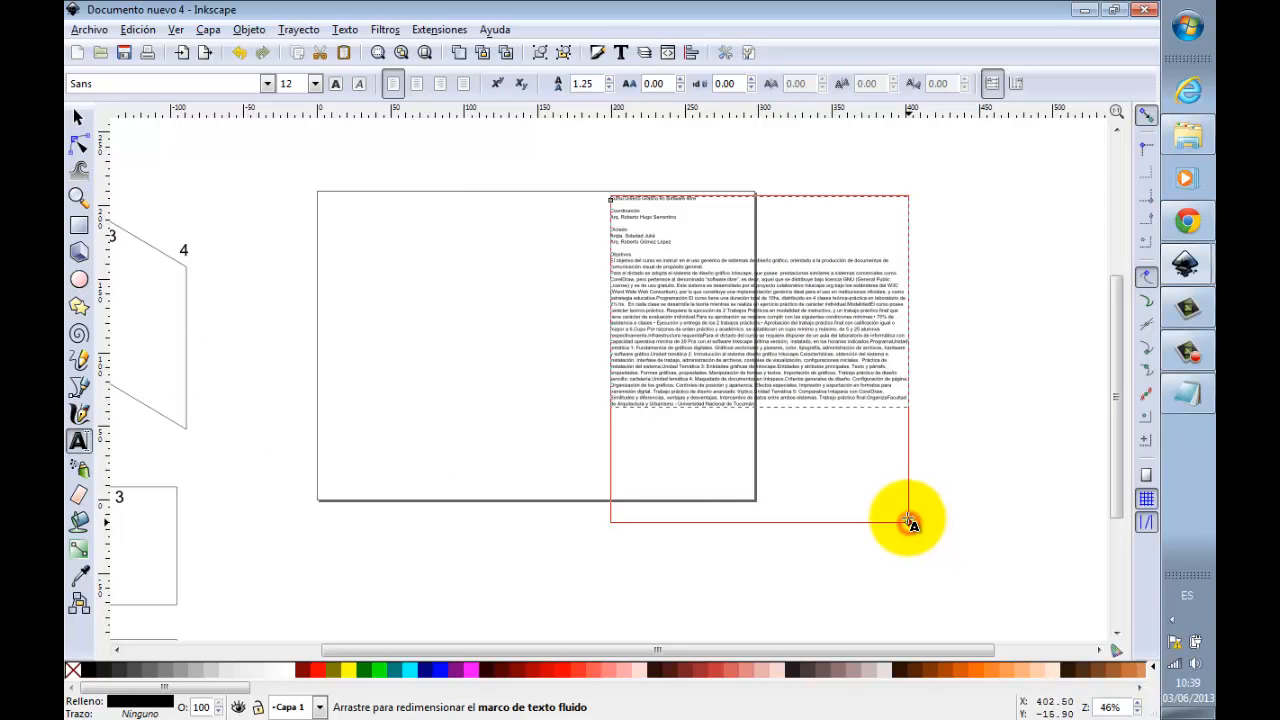
{"action": "left_click_drag", "start_coordinate": [903, 506], "coordinate": [790, 528]}
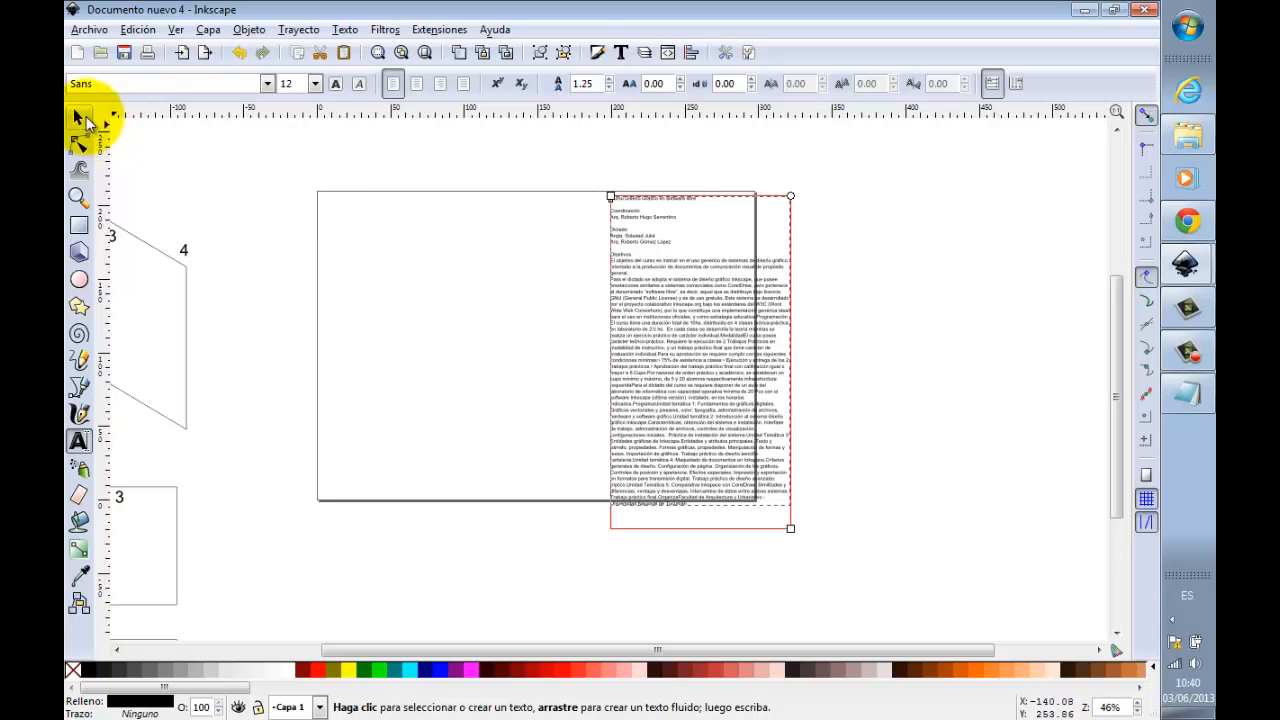
Step: Move the course text frame completely off the page, placing it just beside the right edge, and deselect it
{"action": "left_click", "coordinate": [81, 118]}
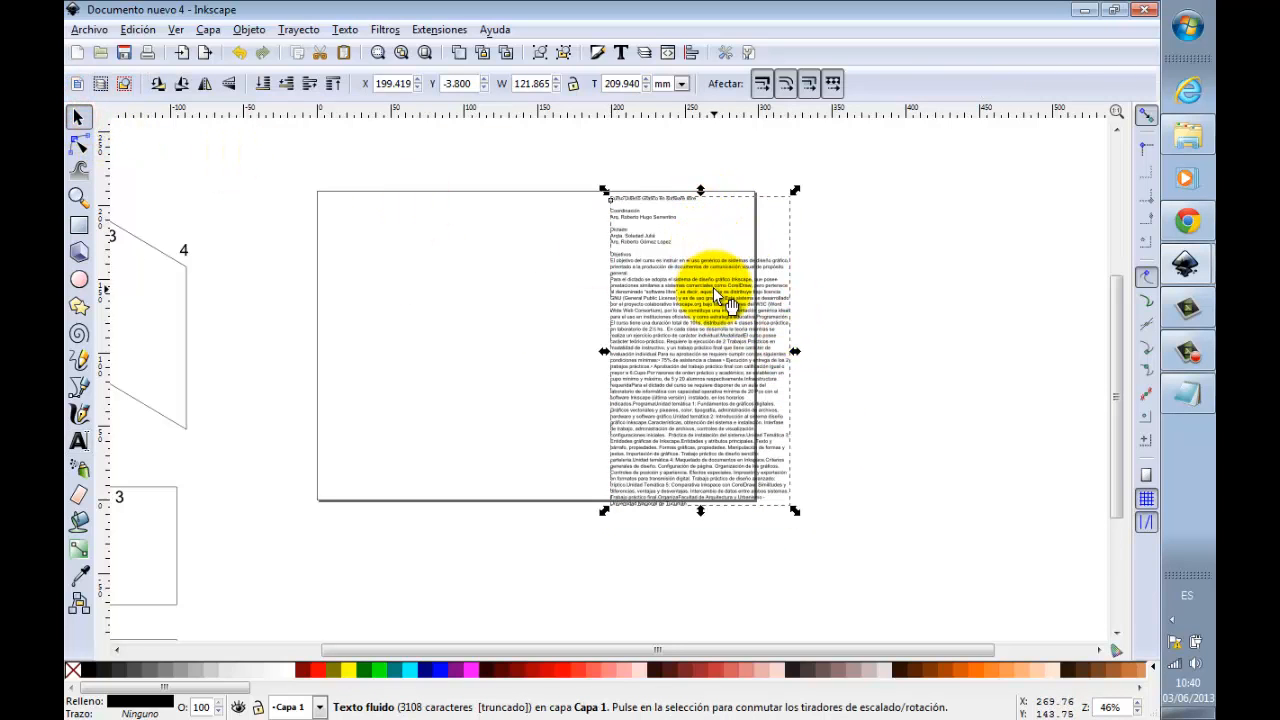
{"action": "left_click_drag", "start_coordinate": [715, 287], "coordinate": [799, 286]}
{"action": "left_click_drag", "start_coordinate": [880, 290], "coordinate": [872, 258]}
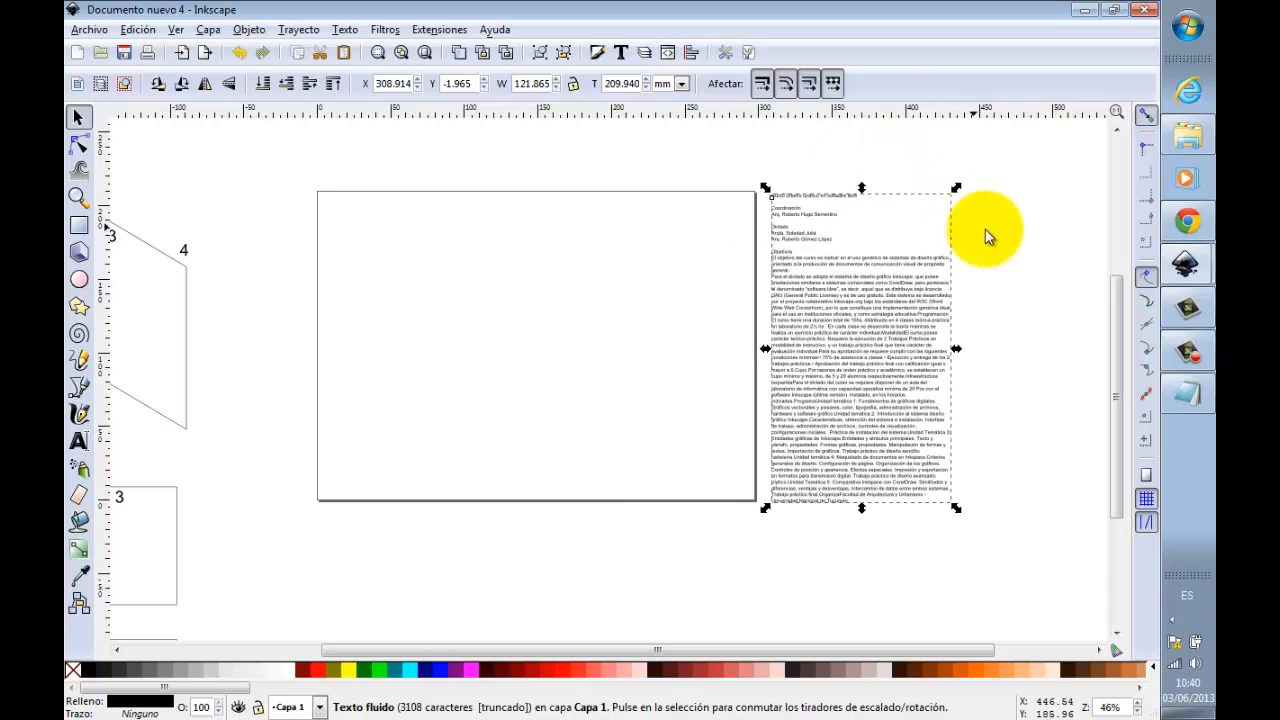
{"action": "left_click", "coordinate": [1039, 228]}
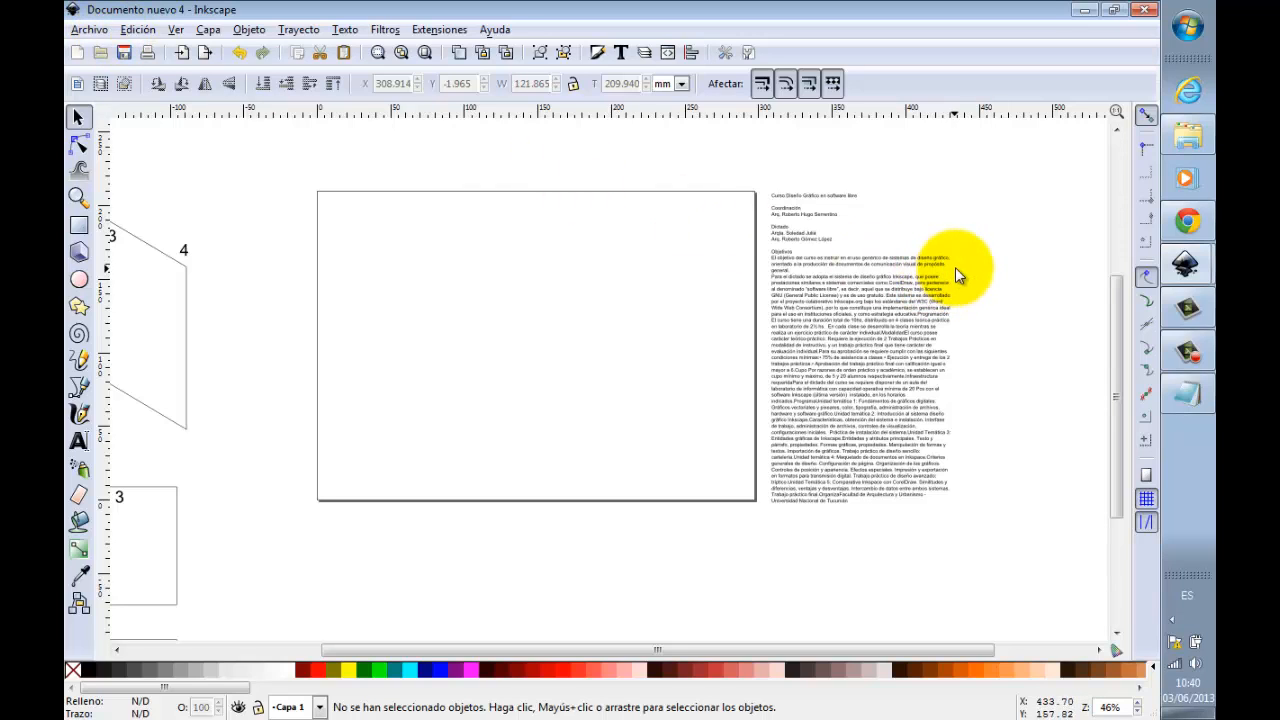
{"action": "left_click", "coordinate": [92, 30]}
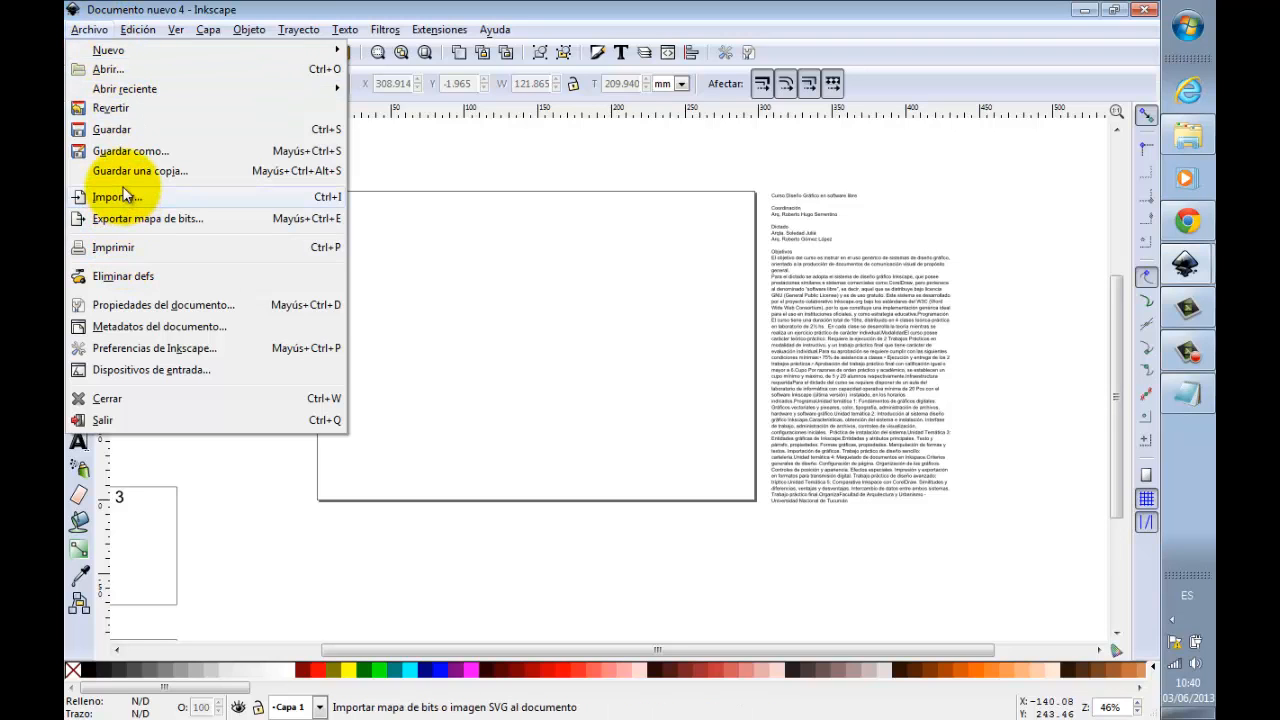
{"action": "left_click", "coordinate": [90, 197]}
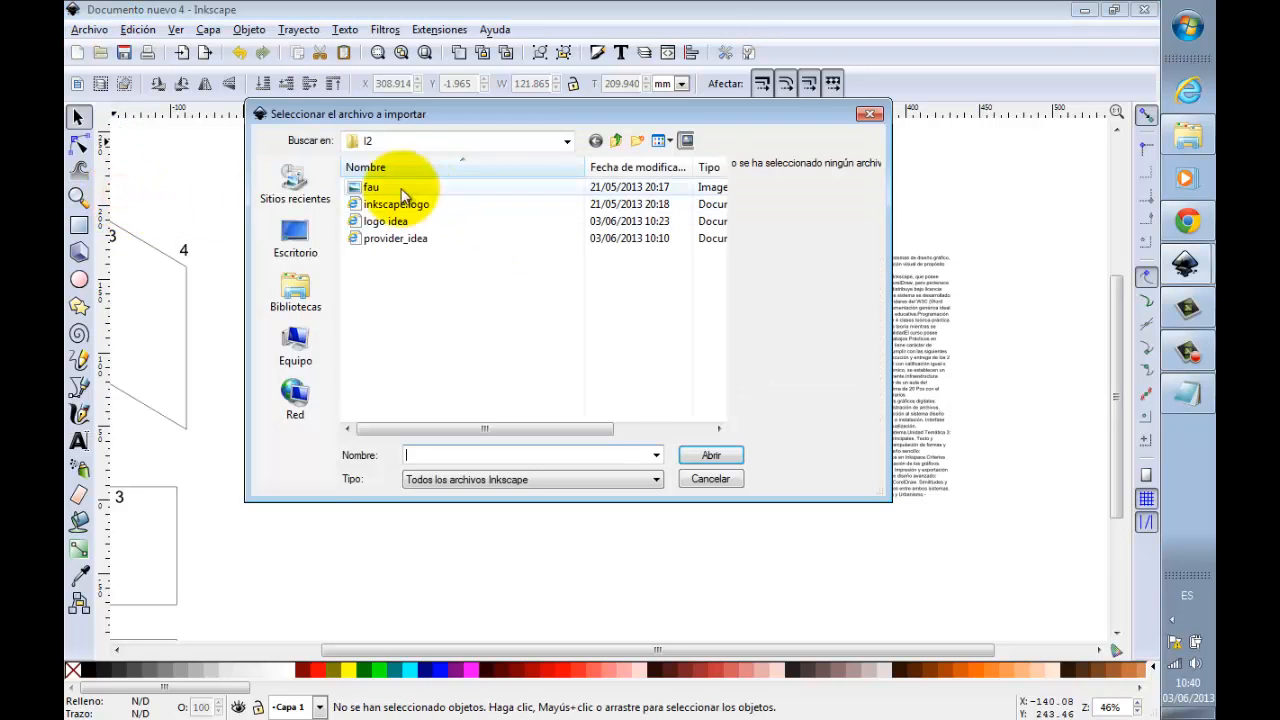
{"action": "left_click", "coordinate": [368, 188]}
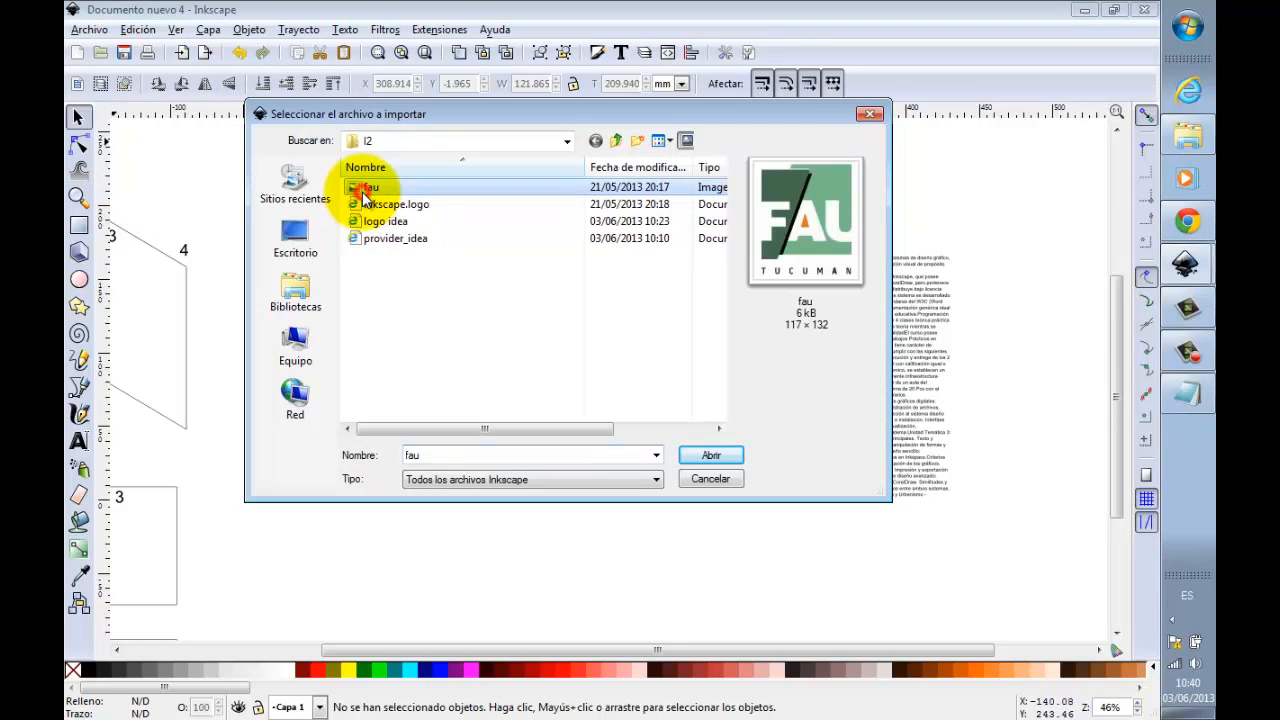
{"action": "left_click", "coordinate": [711, 455]}
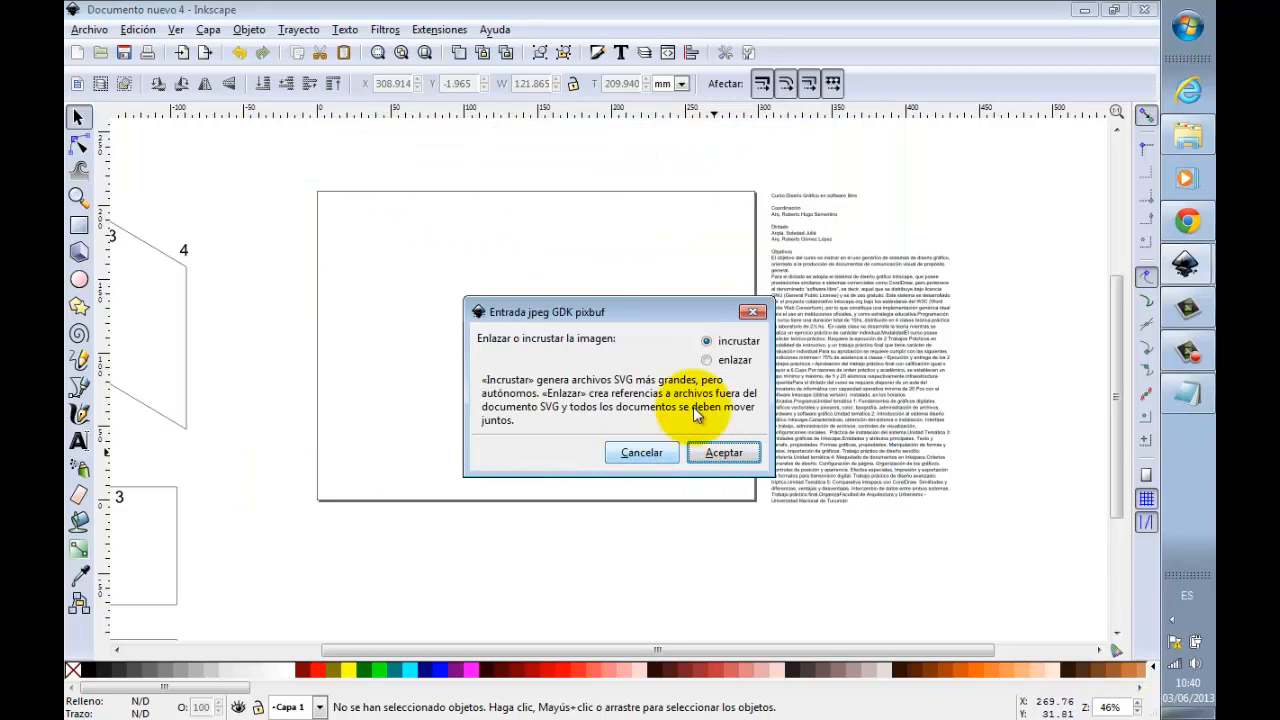
{"action": "left_click", "coordinate": [648, 453]}
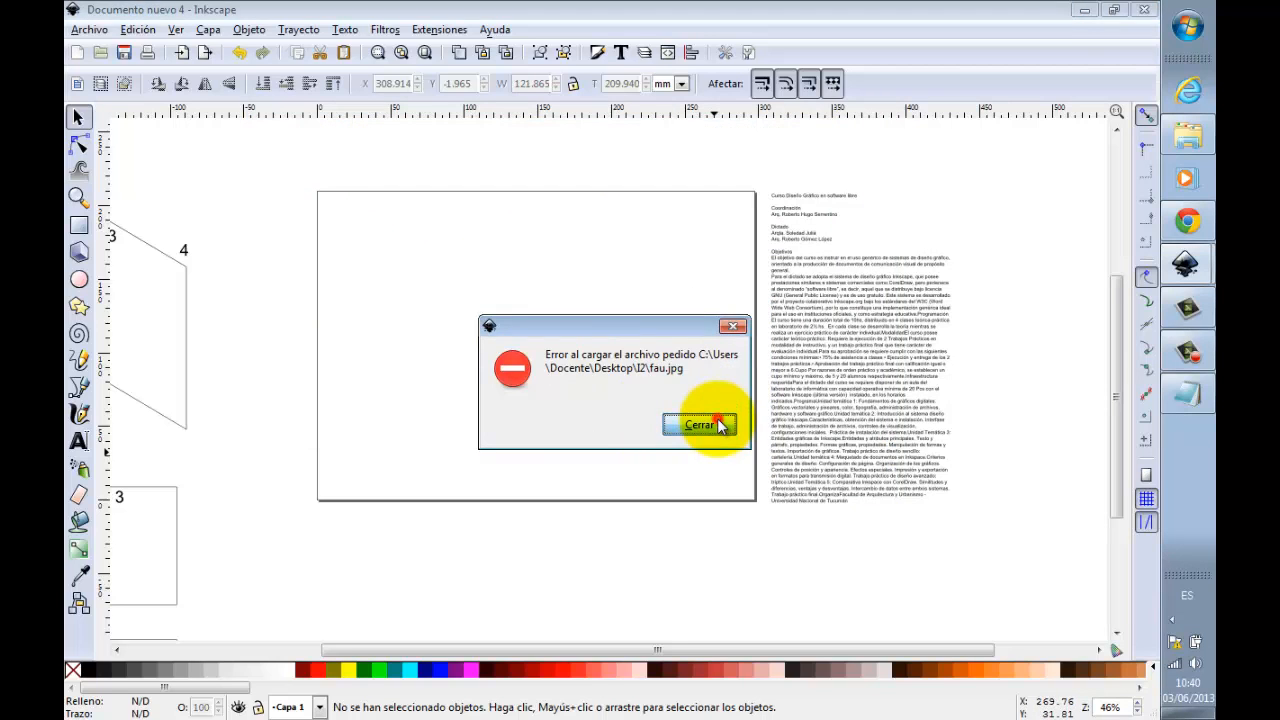
{"action": "left_click", "coordinate": [718, 424]}
Step: Import the fau image from the I2 folder as an embedded picture and place it below the course text
{"action": "left_click", "coordinate": [103, 31]}
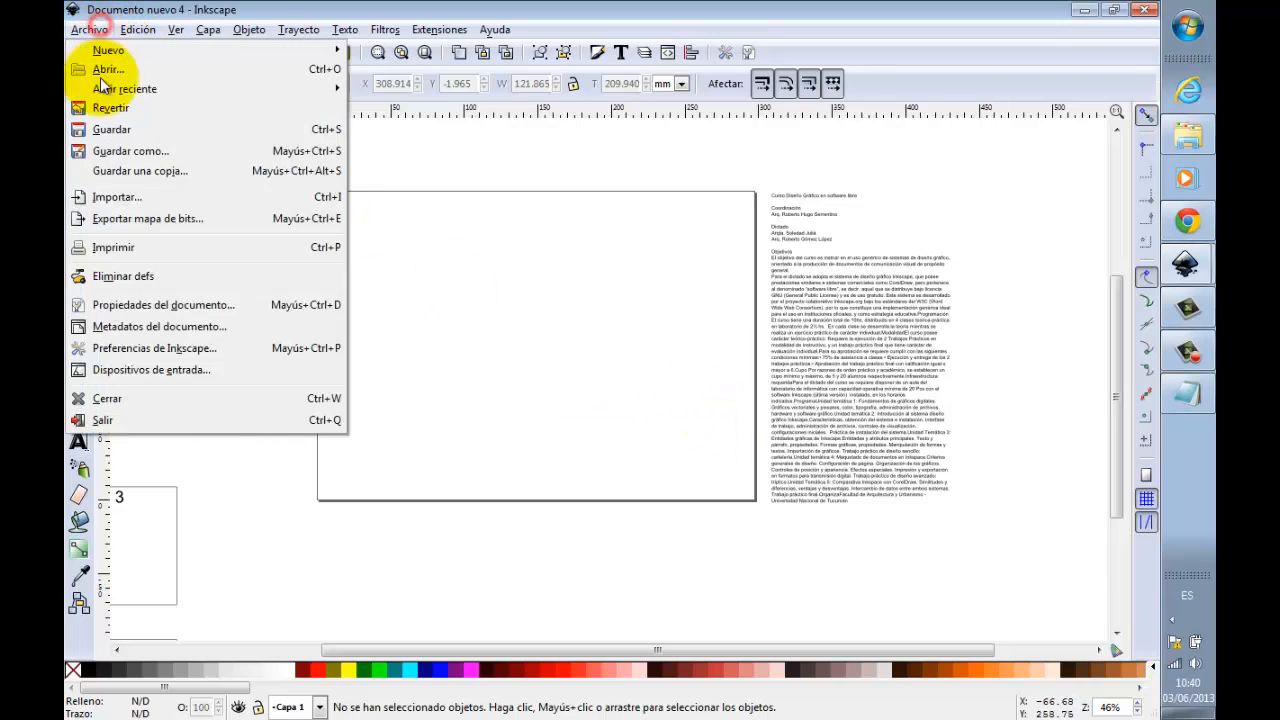
{"action": "left_click", "coordinate": [117, 197]}
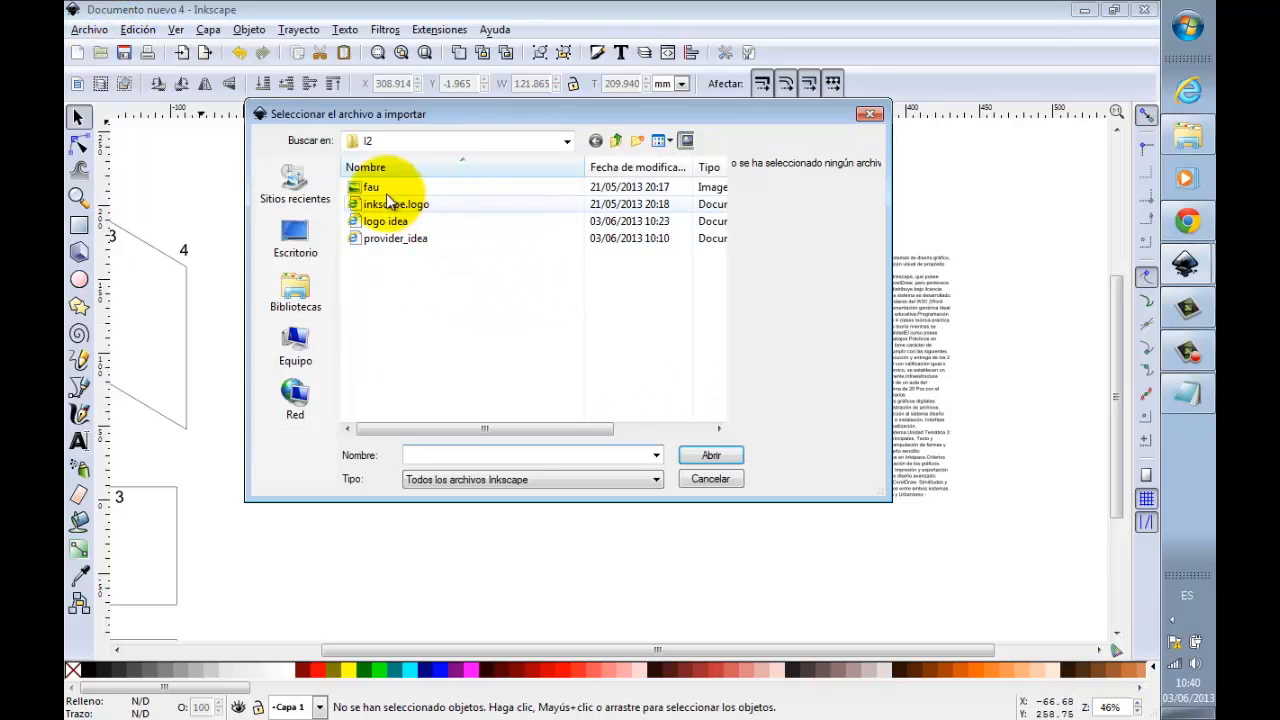
{"action": "left_click", "coordinate": [370, 187]}
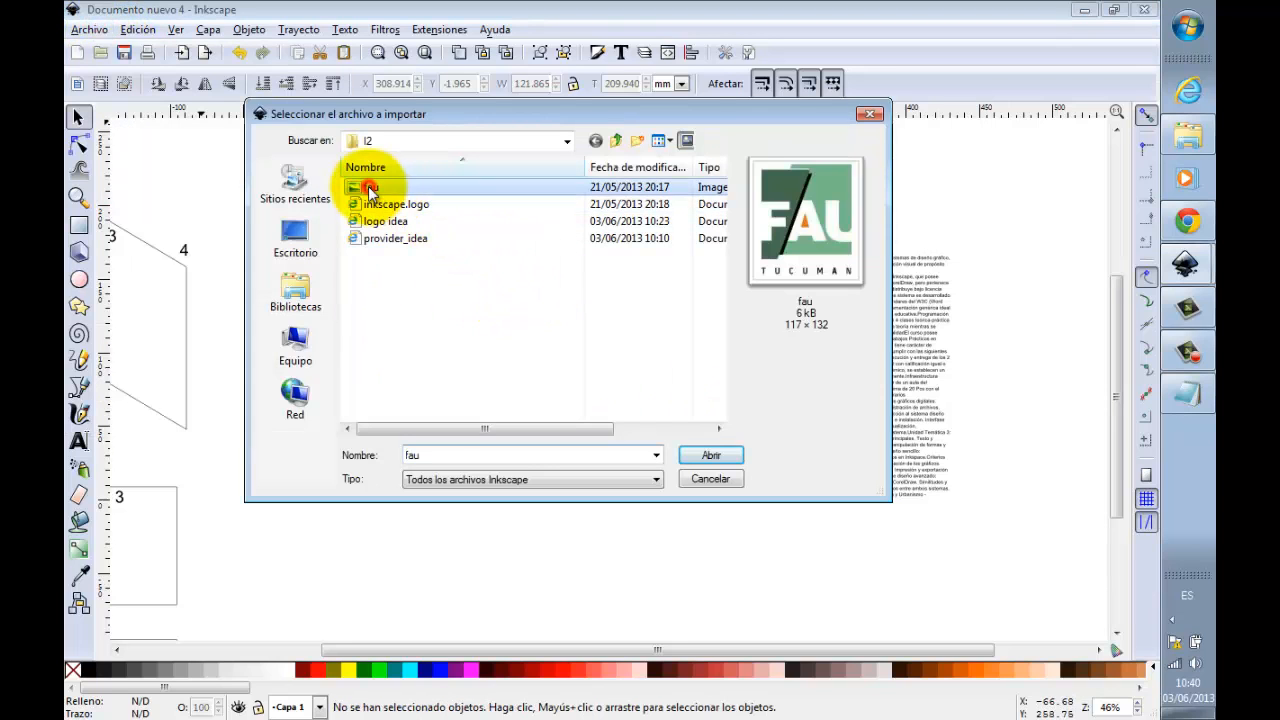
{"action": "left_click", "coordinate": [712, 456]}
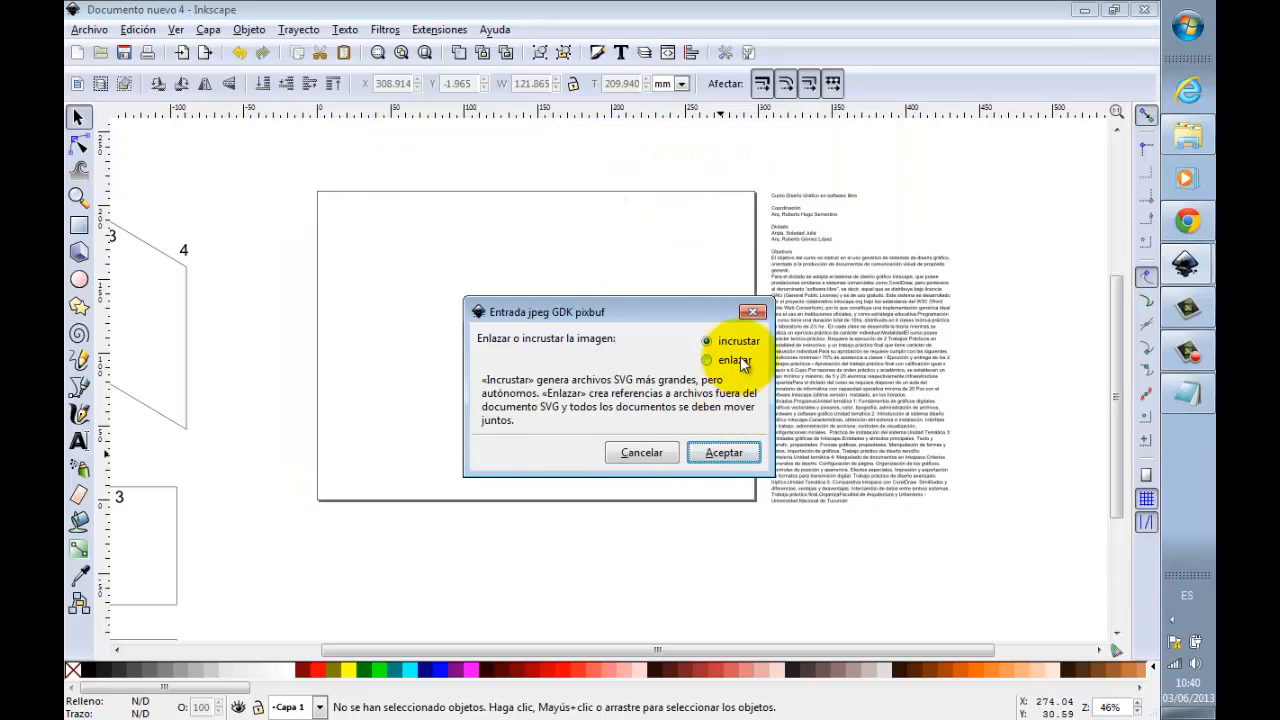
{"action": "left_click", "coordinate": [723, 451]}
{"action": "left_click_drag", "start_coordinate": [725, 442], "coordinate": [858, 569]}
Step: Import inkscape.logo, place it beside the FAU logo and scale it proportionally to about 37 mm wide
{"action": "left_click", "coordinate": [89, 29]}
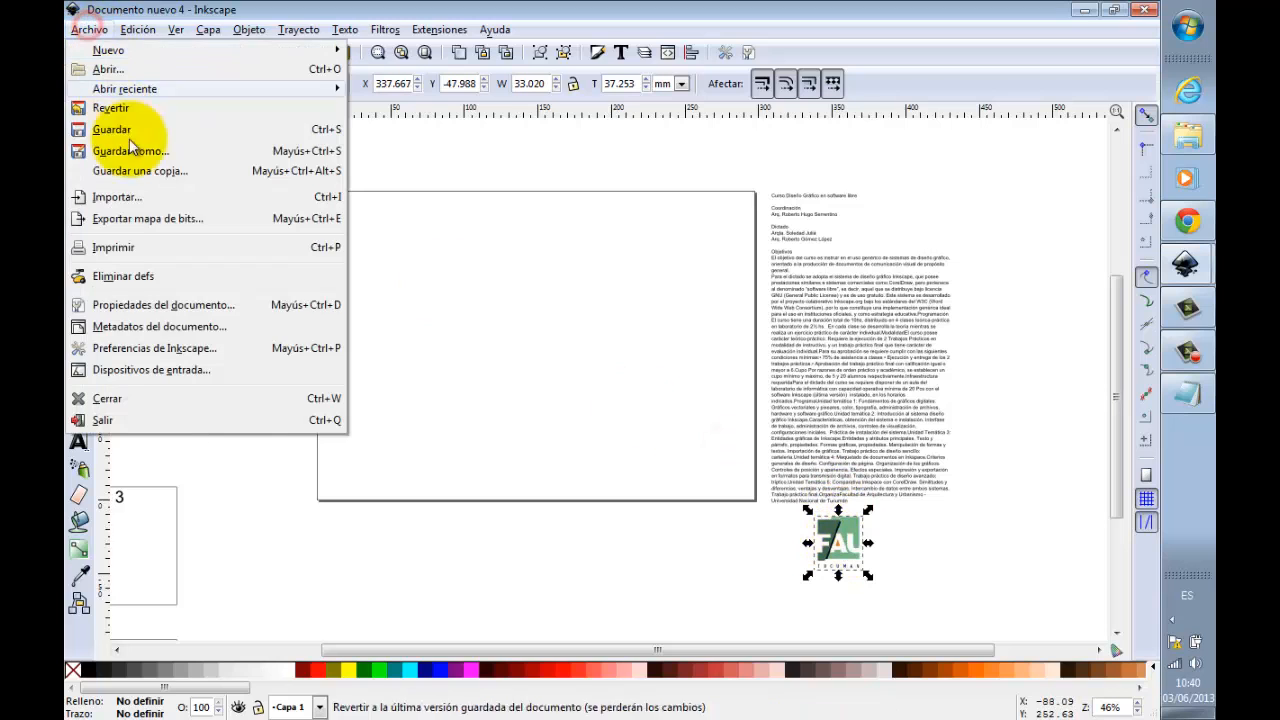
{"action": "left_click", "coordinate": [120, 197]}
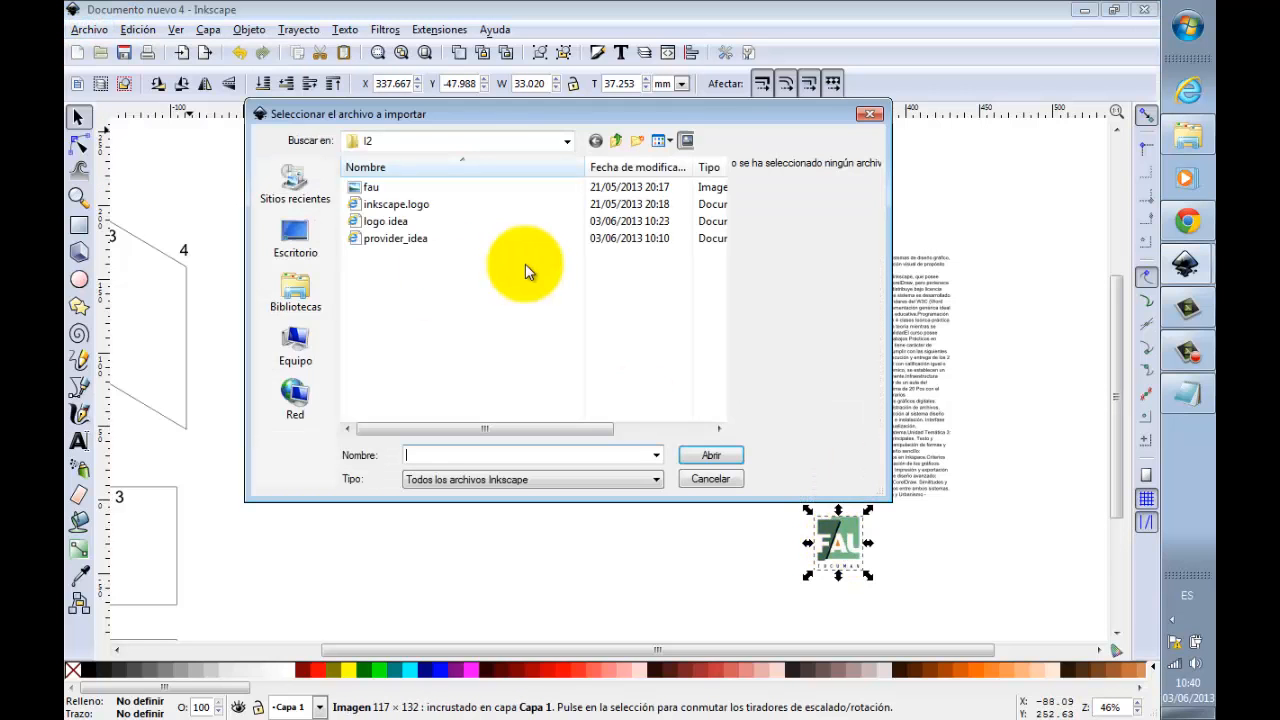
{"action": "left_click", "coordinate": [396, 204]}
{"action": "left_click", "coordinate": [728, 455]}
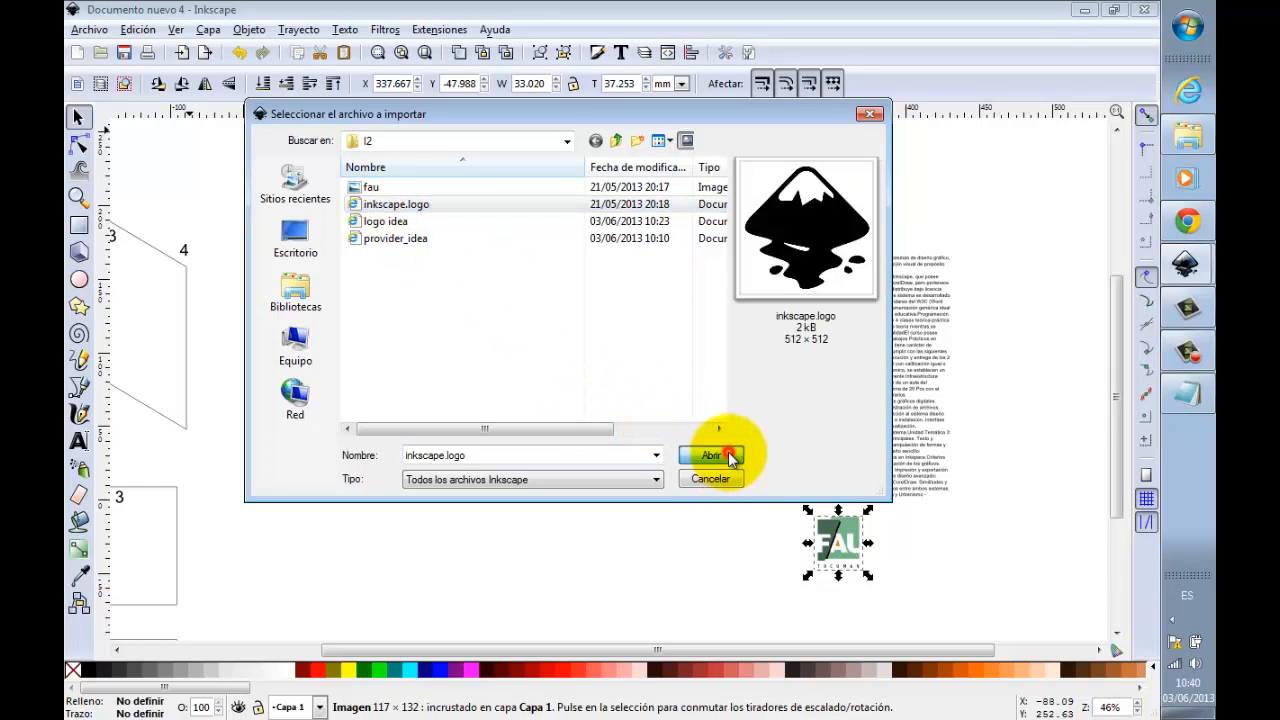
{"action": "left_click_drag", "start_coordinate": [855, 505], "coordinate": [956, 523]}
{"action": "key", "text": "ctrl"}
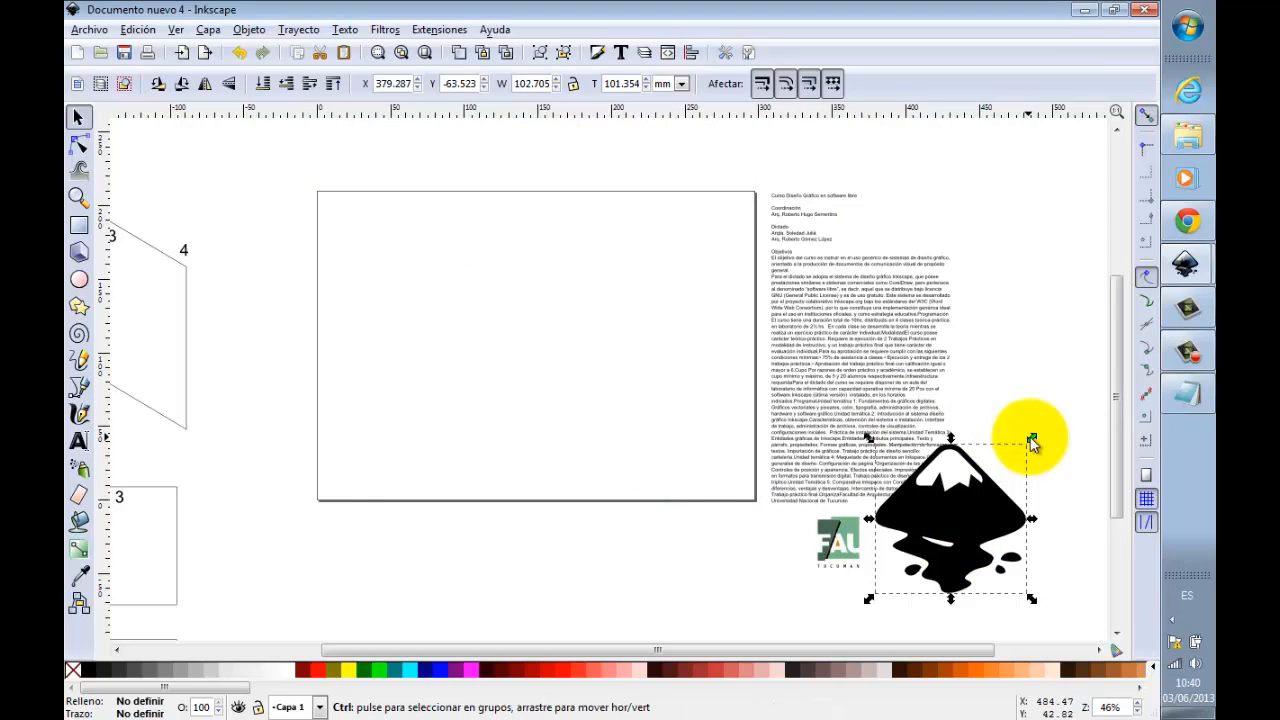
{"action": "left_click_drag", "start_coordinate": [1033, 440], "coordinate": [912, 532]}
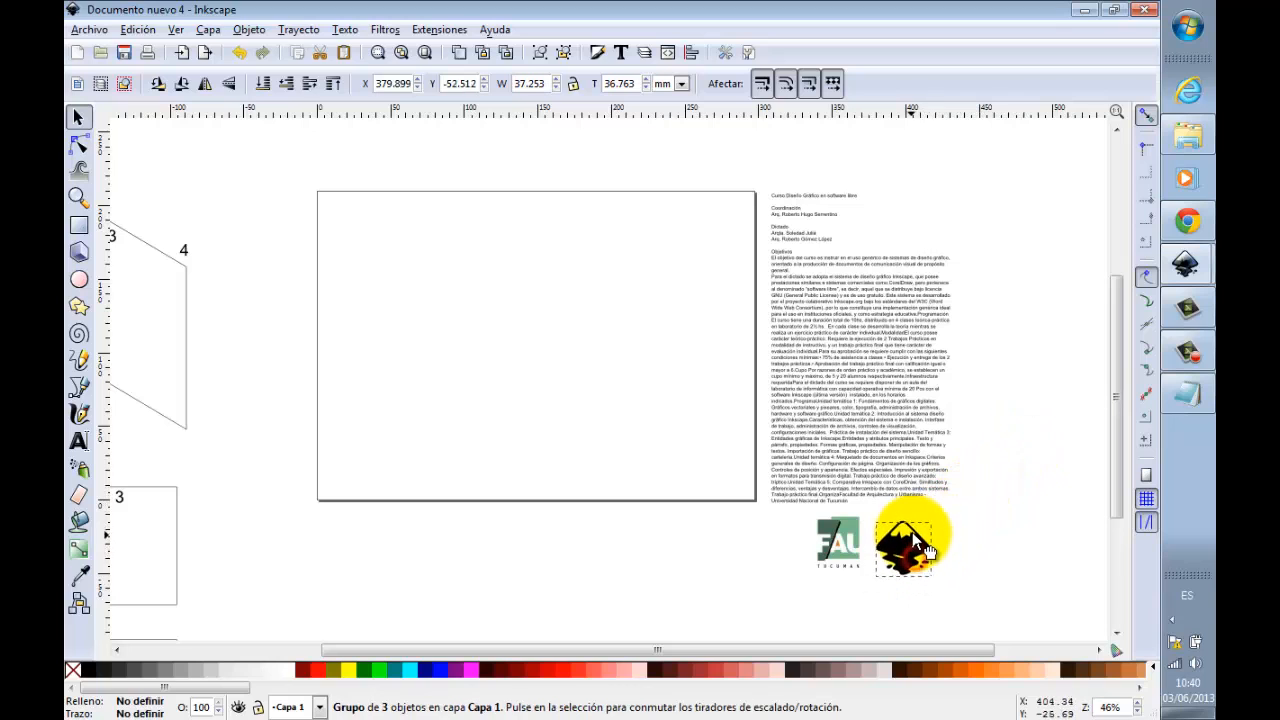
Step: In the course text, put the heading Modalidad on its own line with a blank line above it
{"action": "left_click", "coordinate": [79, 197]}
{"action": "left_click_drag", "start_coordinate": [729, 163], "coordinate": [991, 580]}
{"action": "left_click_drag", "start_coordinate": [461, 143], "coordinate": [698, 370]}
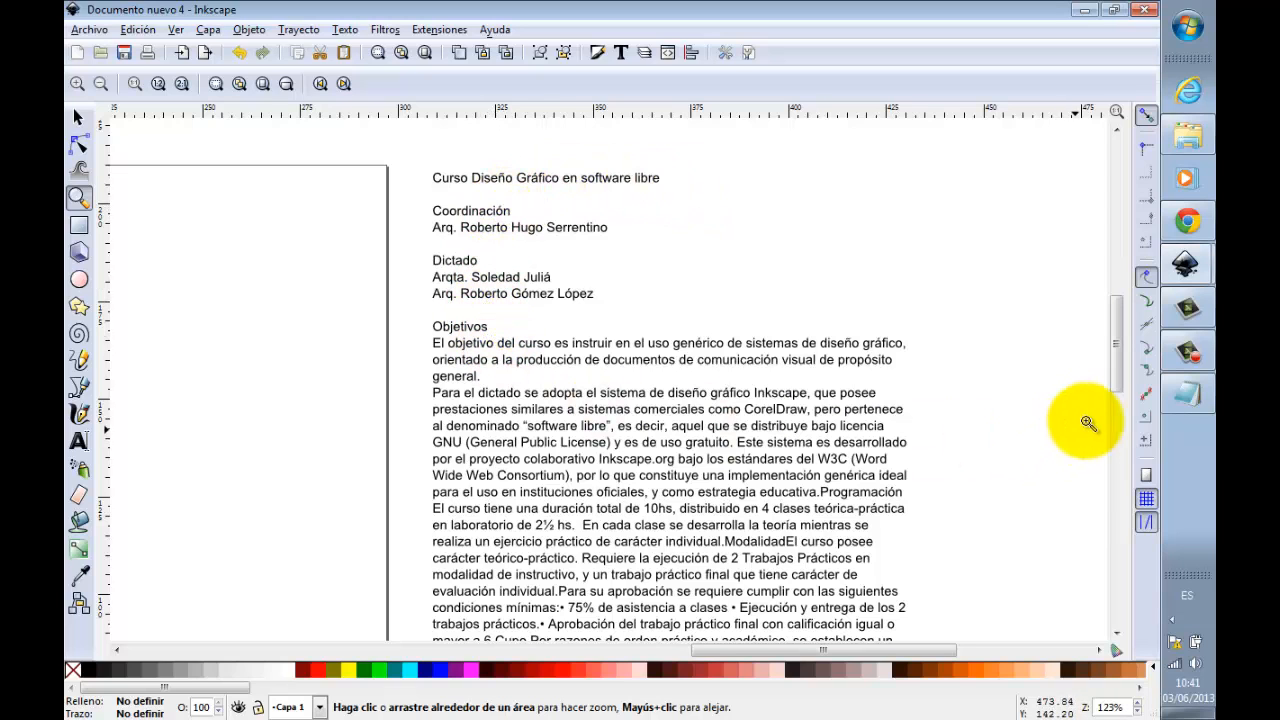
{"action": "left_click_drag", "start_coordinate": [1119, 360], "coordinate": [1123, 388]}
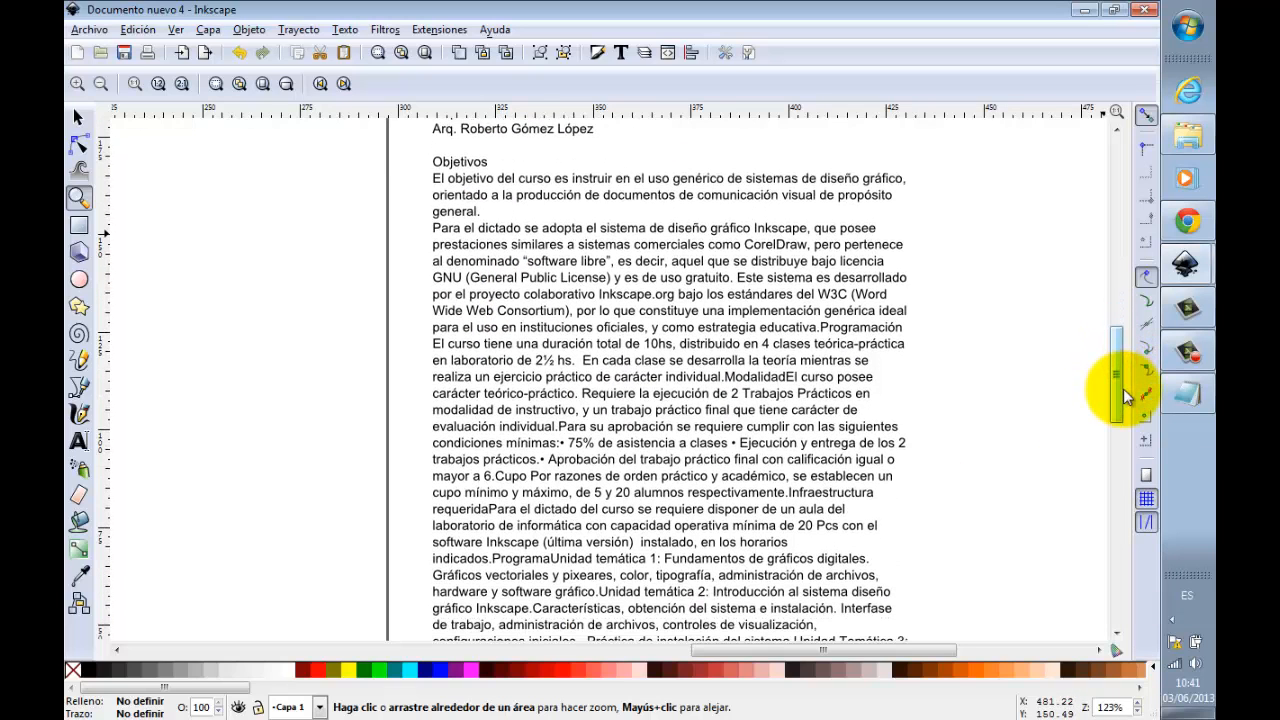
{"action": "left_click", "coordinate": [80, 441]}
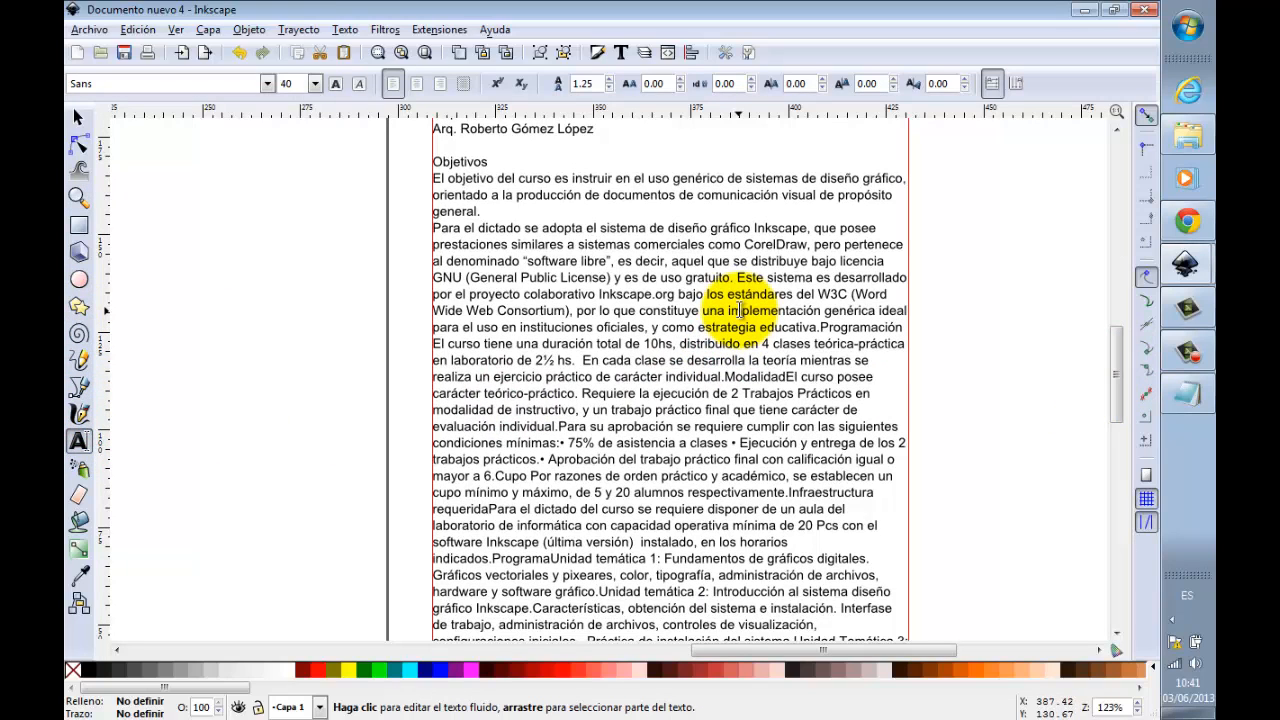
{"action": "left_click", "coordinate": [643, 302]}
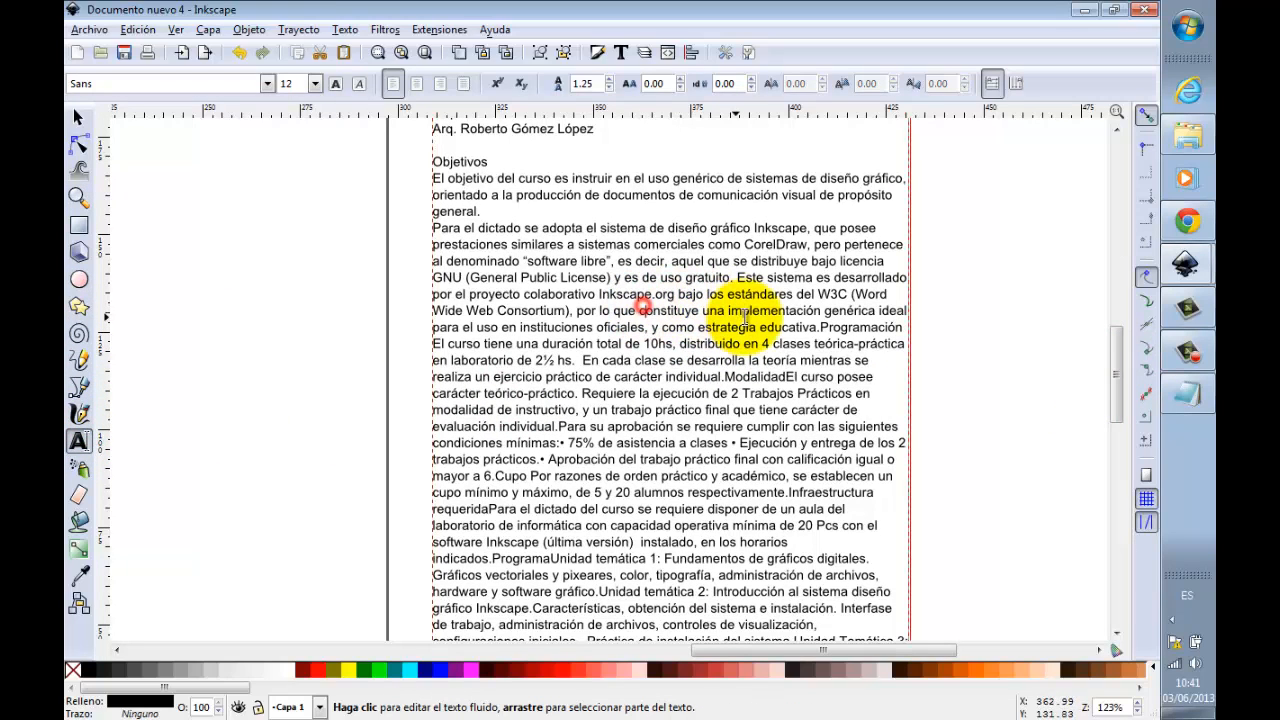
{"action": "key", "text": "Down"}
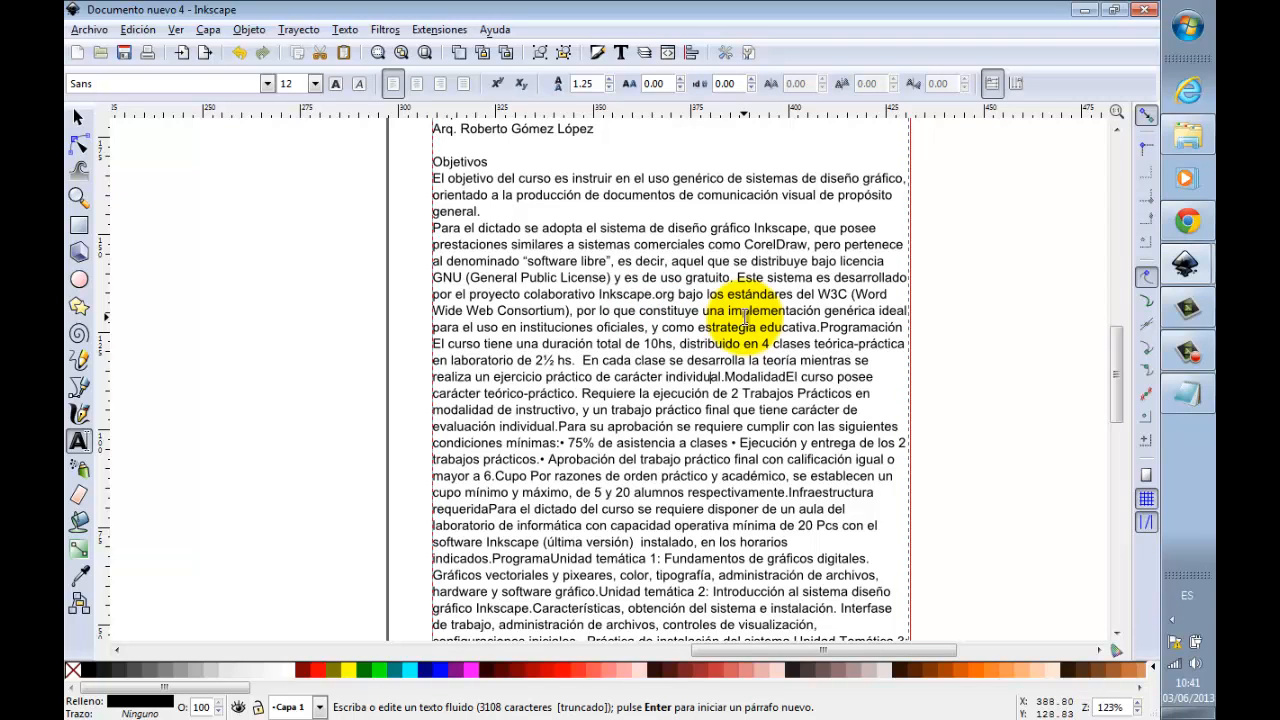
{"action": "key", "text": "Return"}
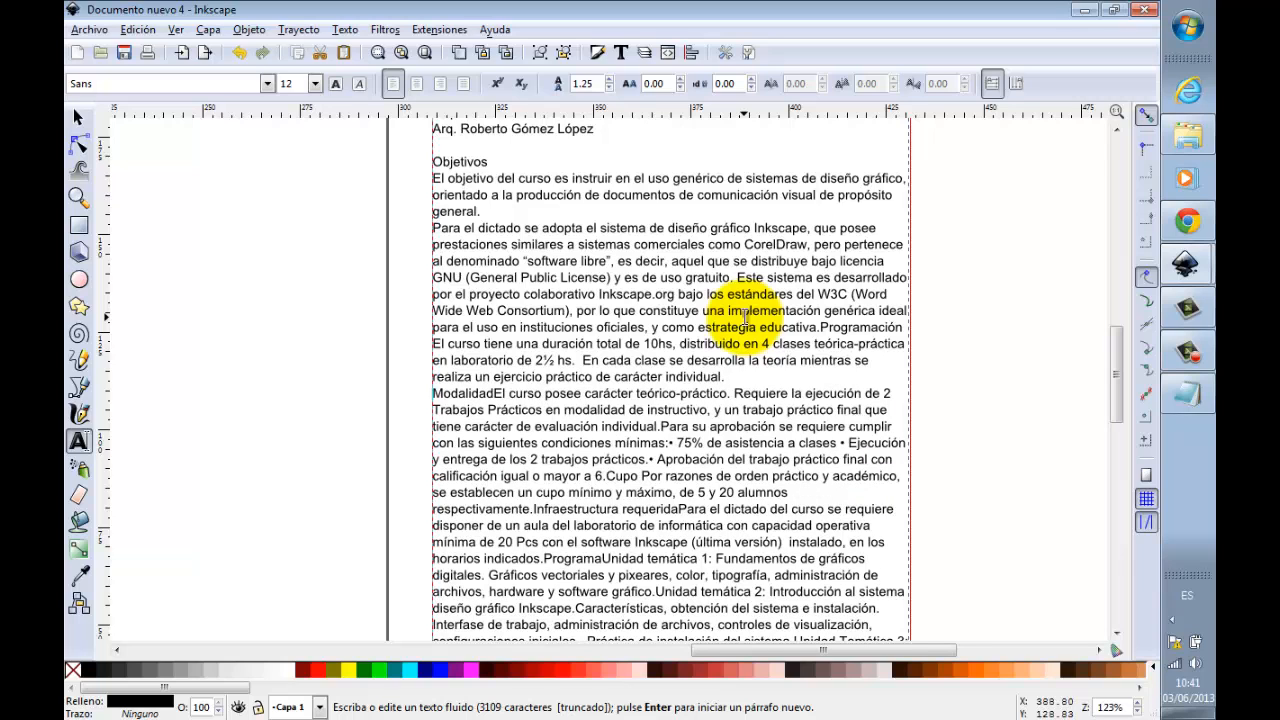
{"action": "key", "text": "Return"}
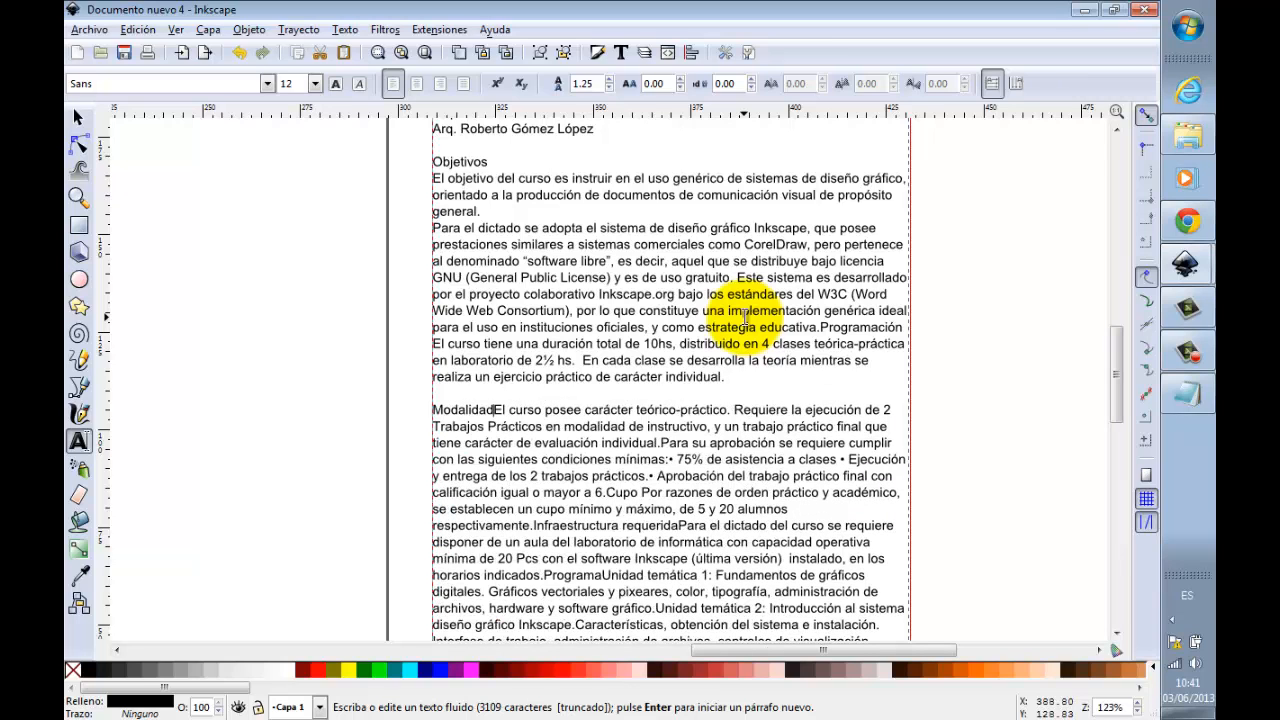
{"action": "key", "text": "Return"}
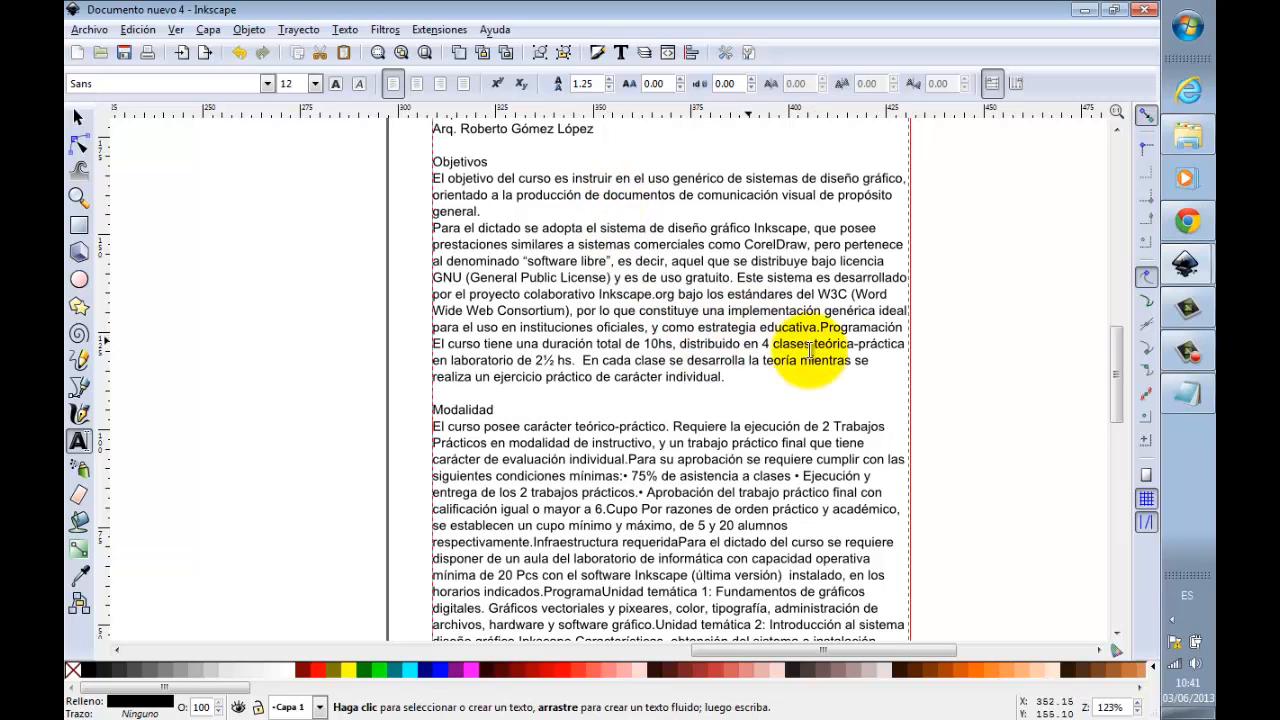
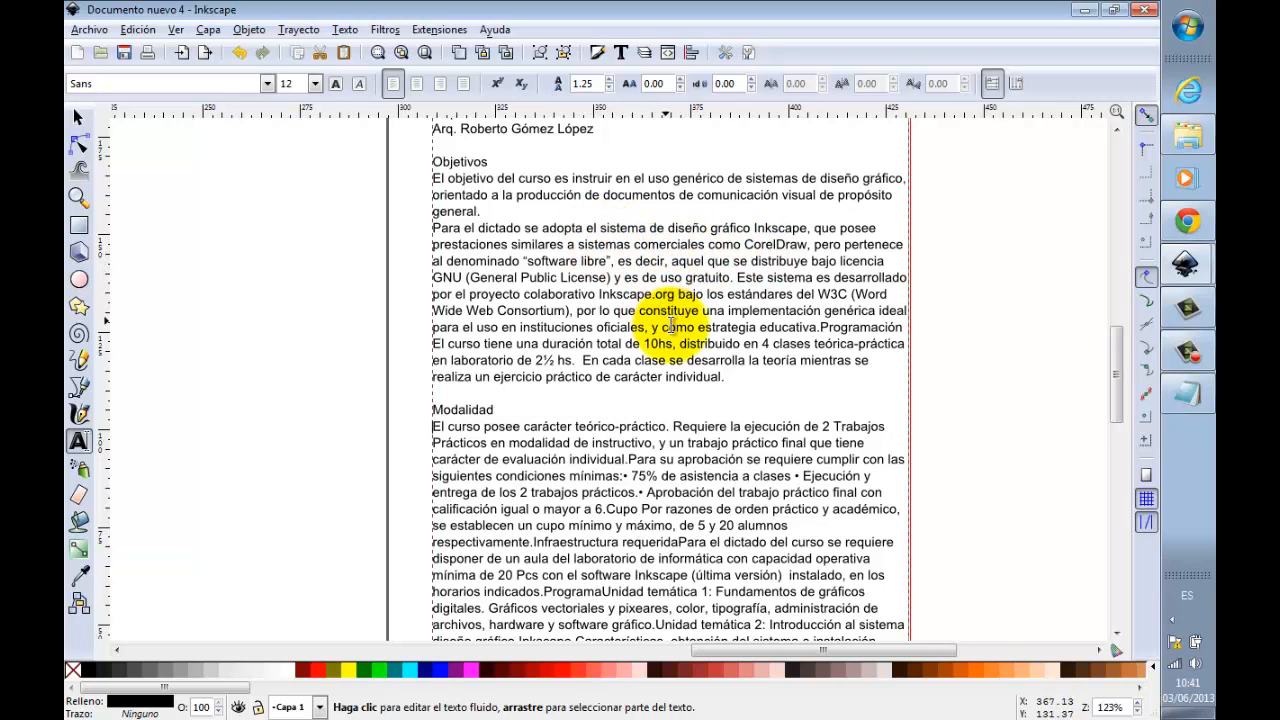
Step: In the course text, put the heading Programación on its own line with a blank line above it
{"action": "left_click", "coordinate": [820, 327]}
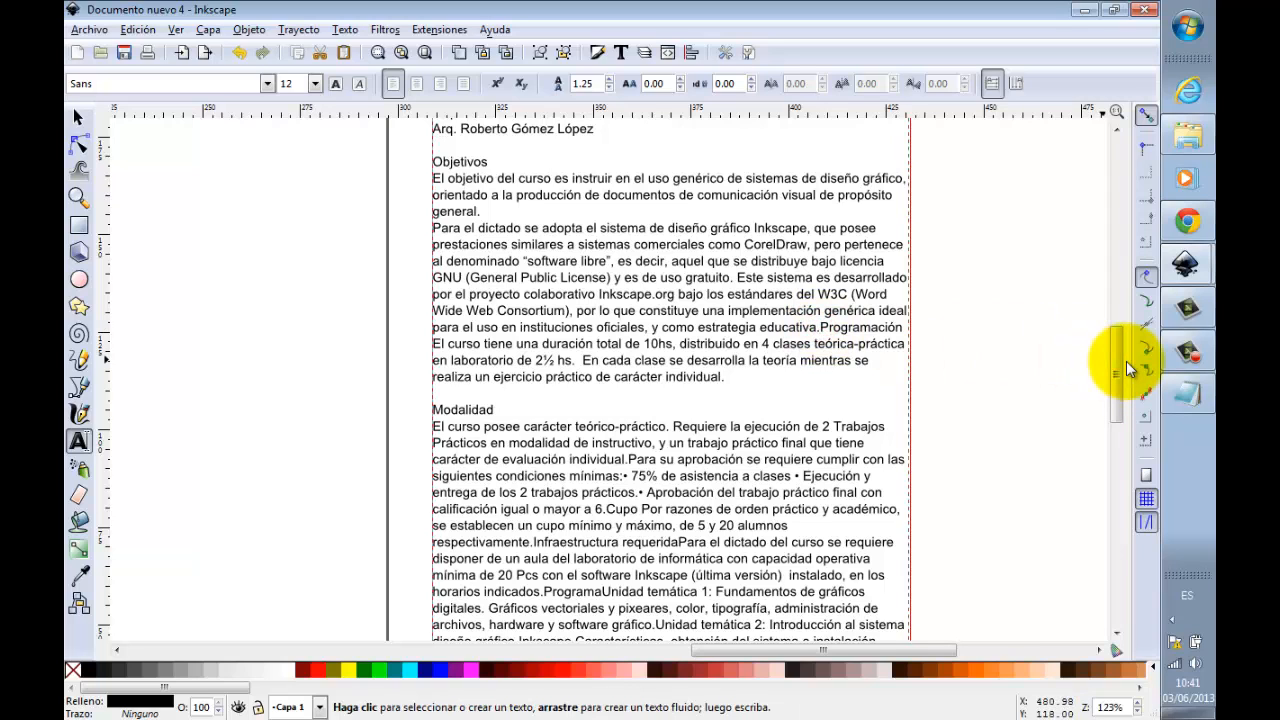
{"action": "key", "text": "Return"}
{"action": "key", "text": "Return"}
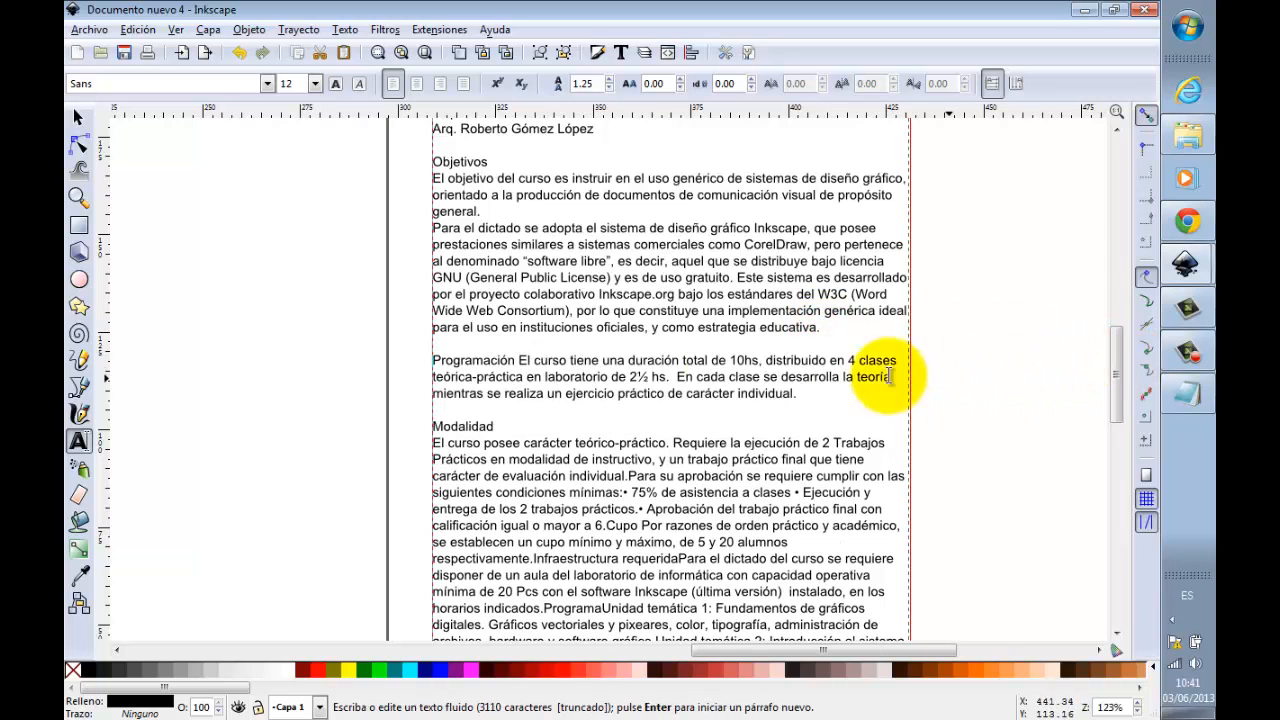
{"action": "left_click", "coordinate": [522, 359]}
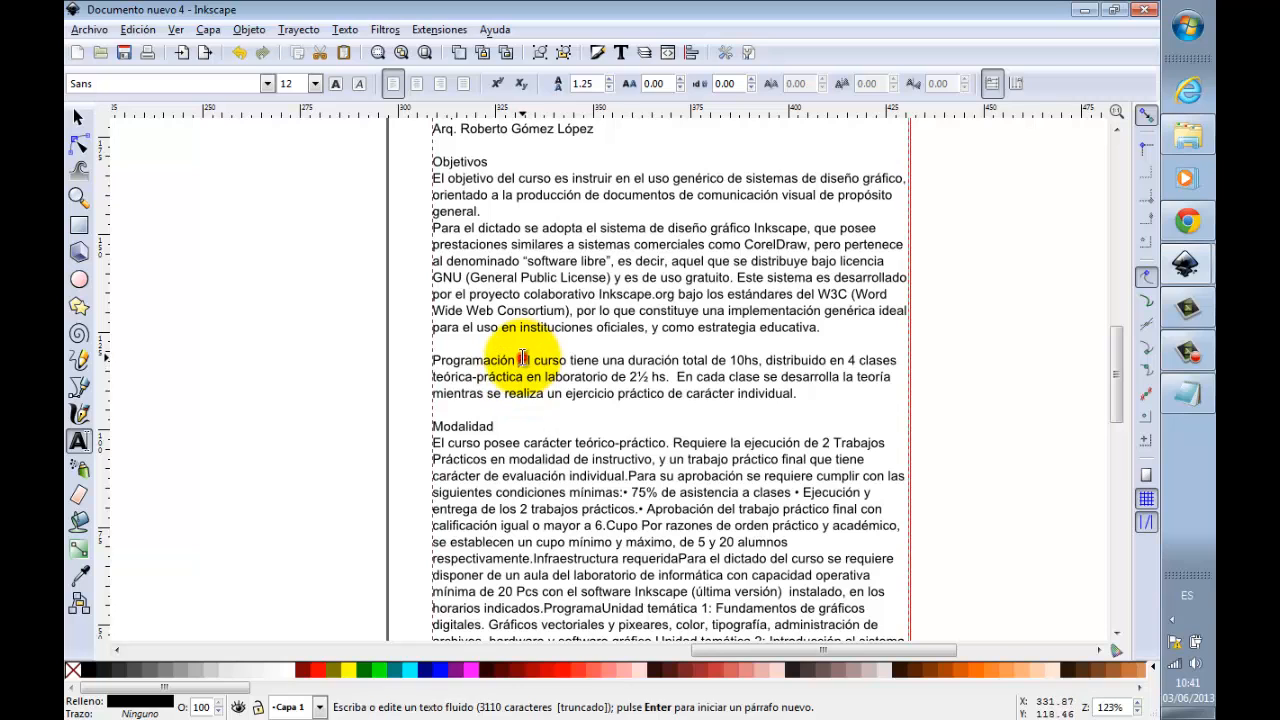
{"action": "key", "text": "Return"}
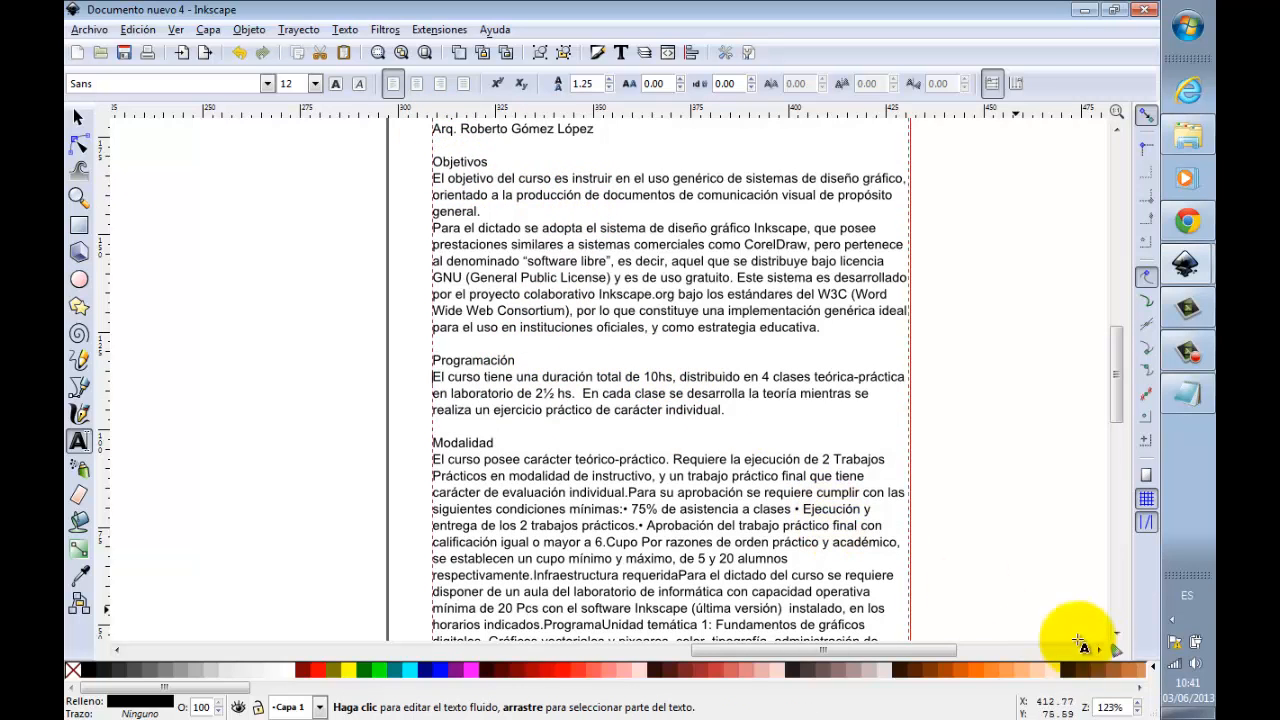
Step: Put the heading Infraestructura requerida on its own line, separated from the paragraphs before and after it
{"action": "scroll", "coordinate": [1111, 636], "scroll_direction": "down", "scroll_amount": 5}
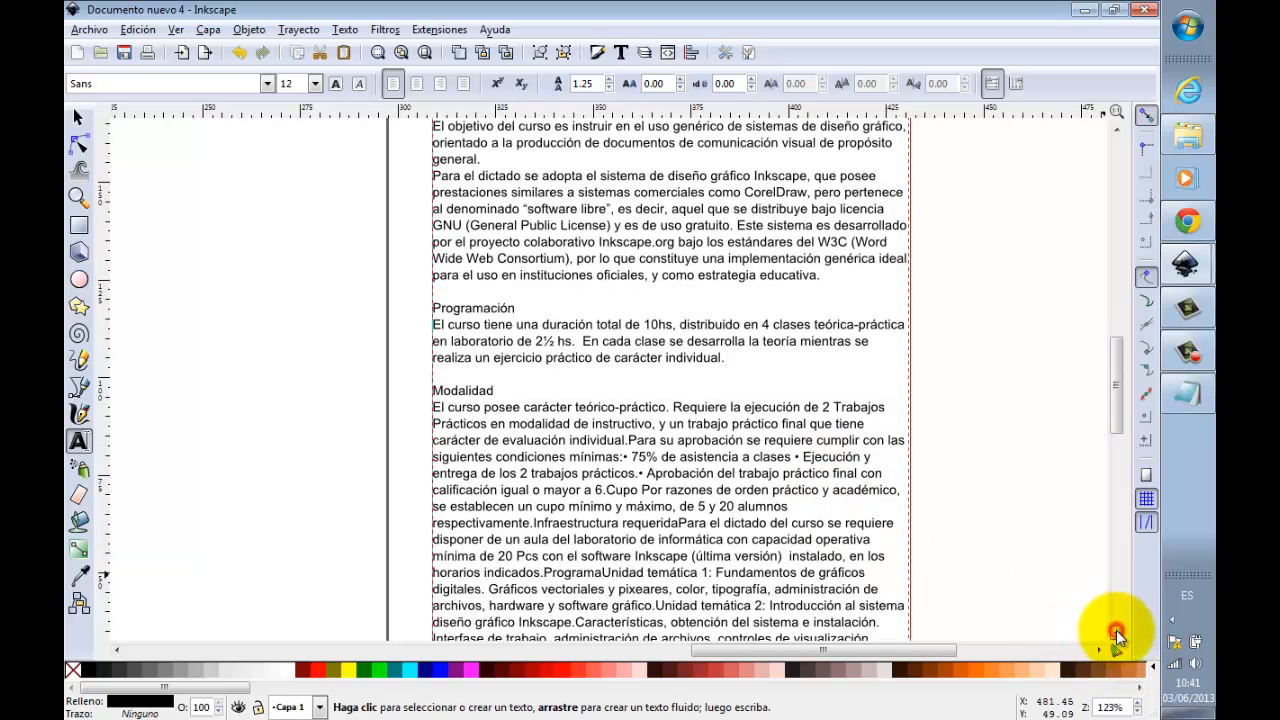
{"action": "left_click", "coordinate": [1116, 636]}
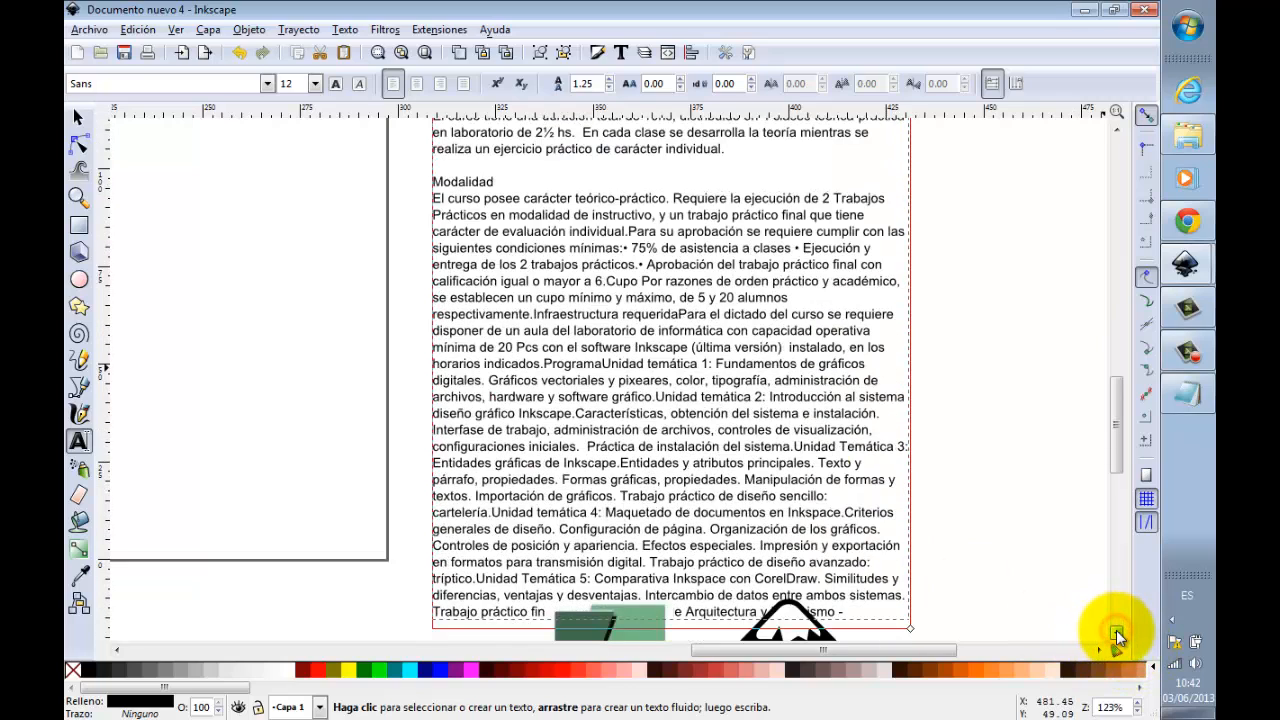
{"action": "left_click", "coordinate": [1116, 636]}
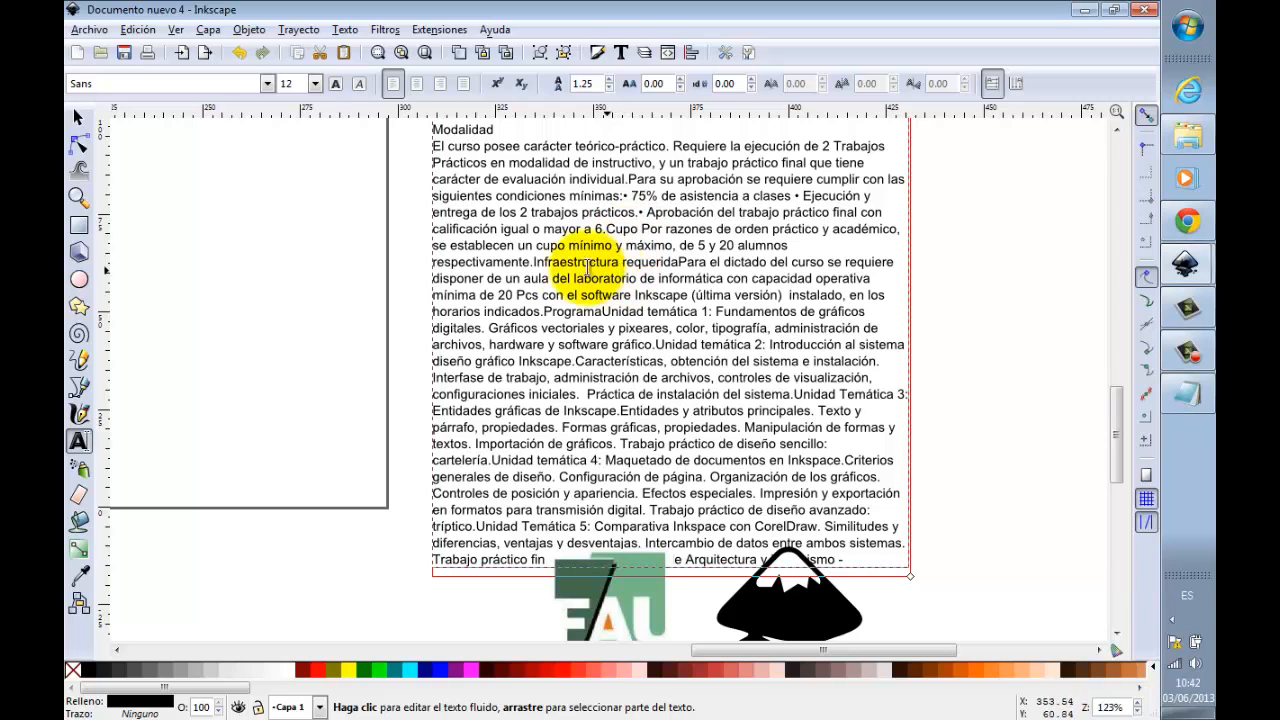
{"action": "left_click", "coordinate": [535, 261]}
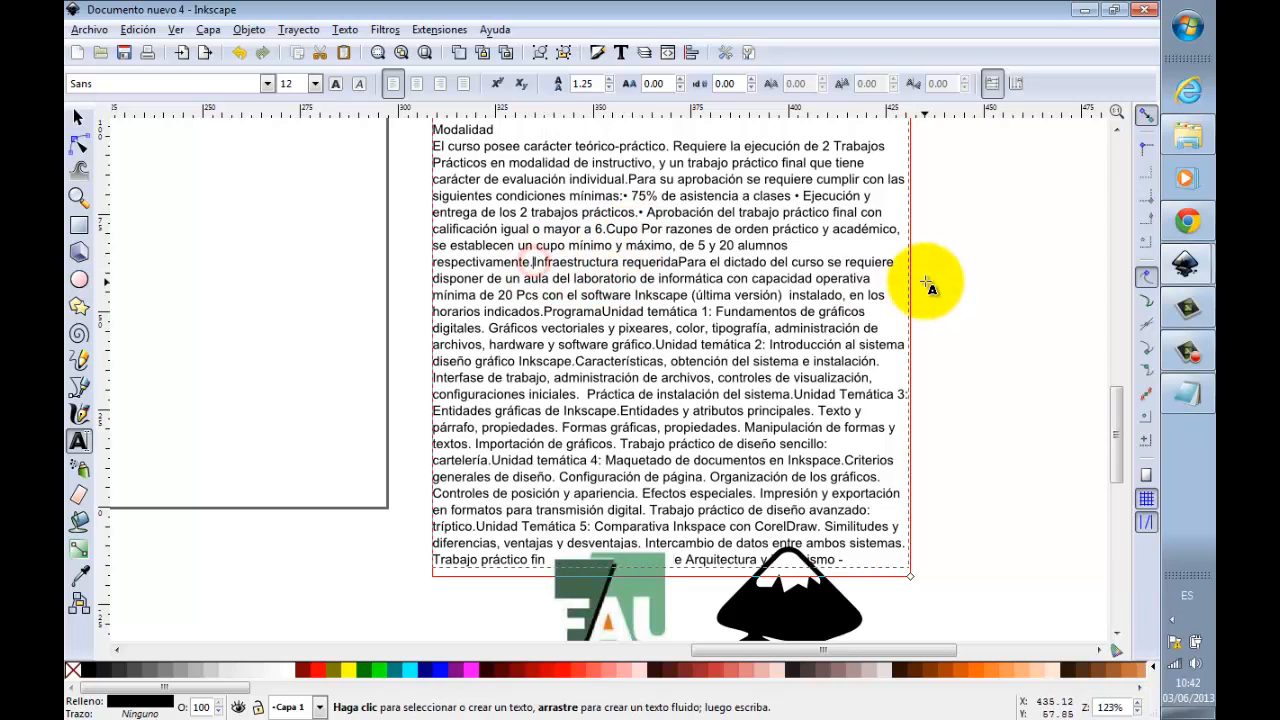
{"action": "key", "text": "Return"}
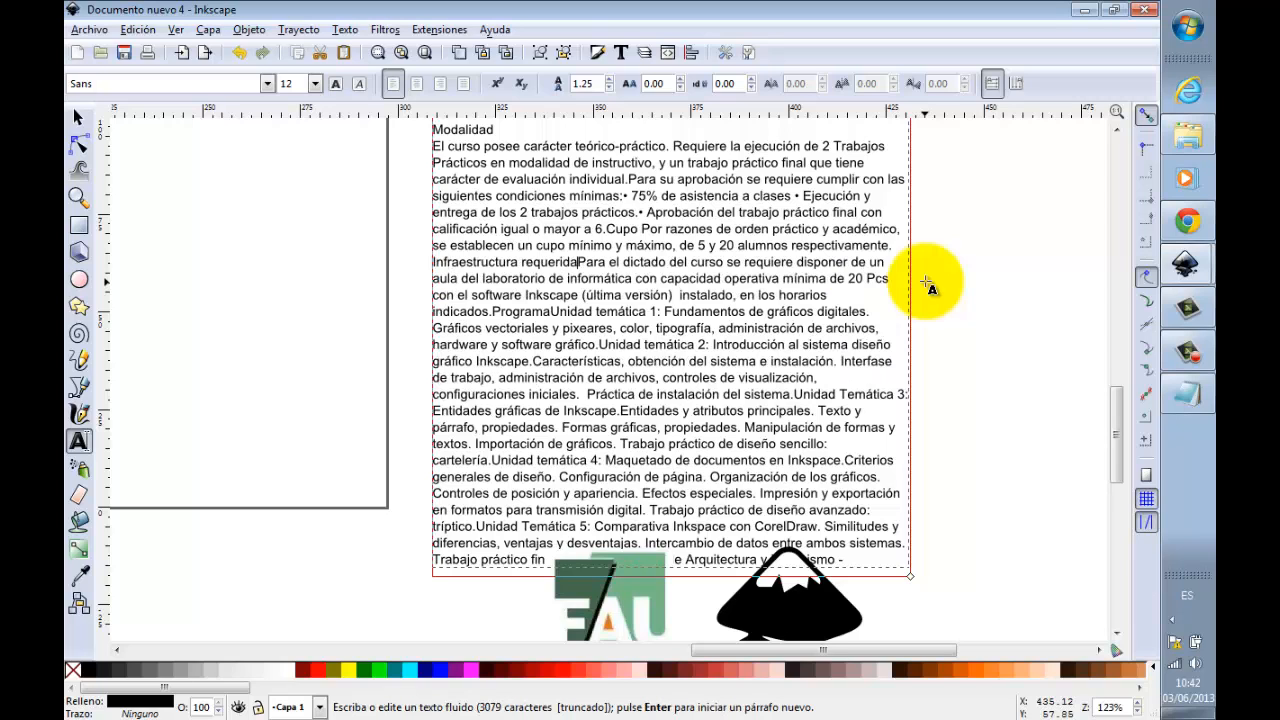
{"action": "key", "text": "Return"}
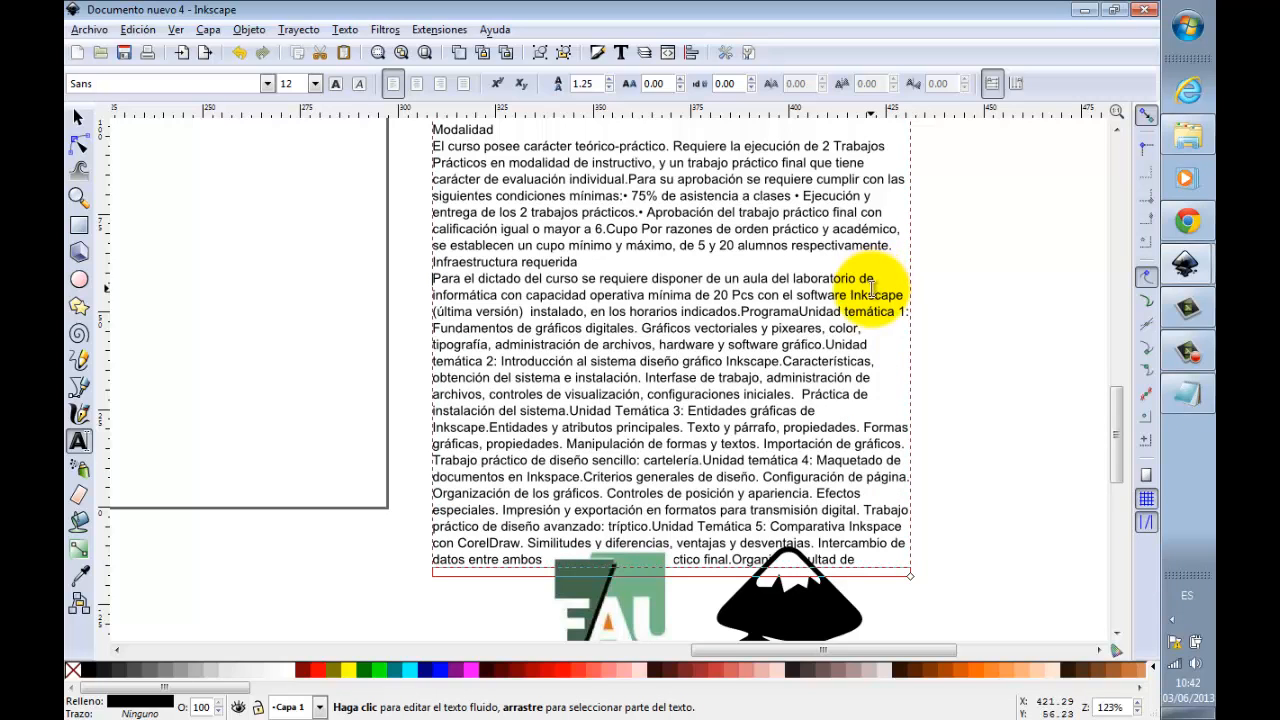
Step: Put the heading Programa on its own line and add a blank line above both Infraestructura requerida and Programa
{"action": "left_click", "coordinate": [742, 311]}
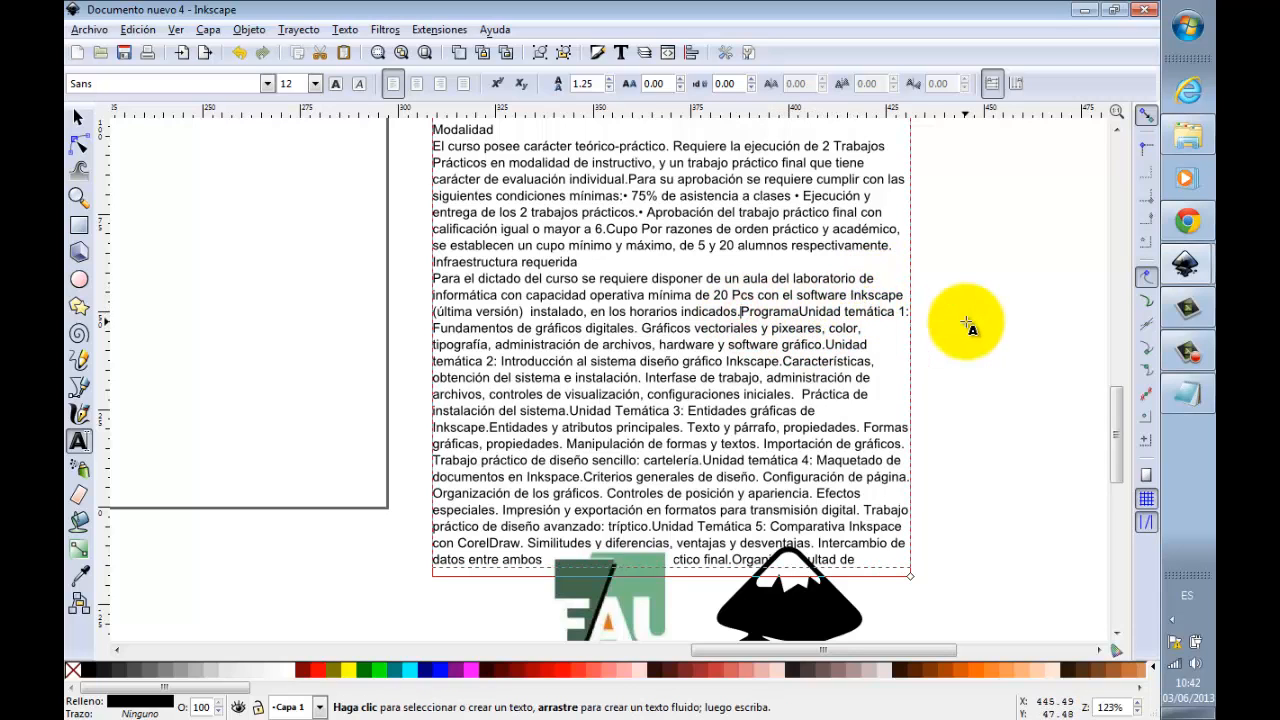
{"action": "key", "text": "Return"}
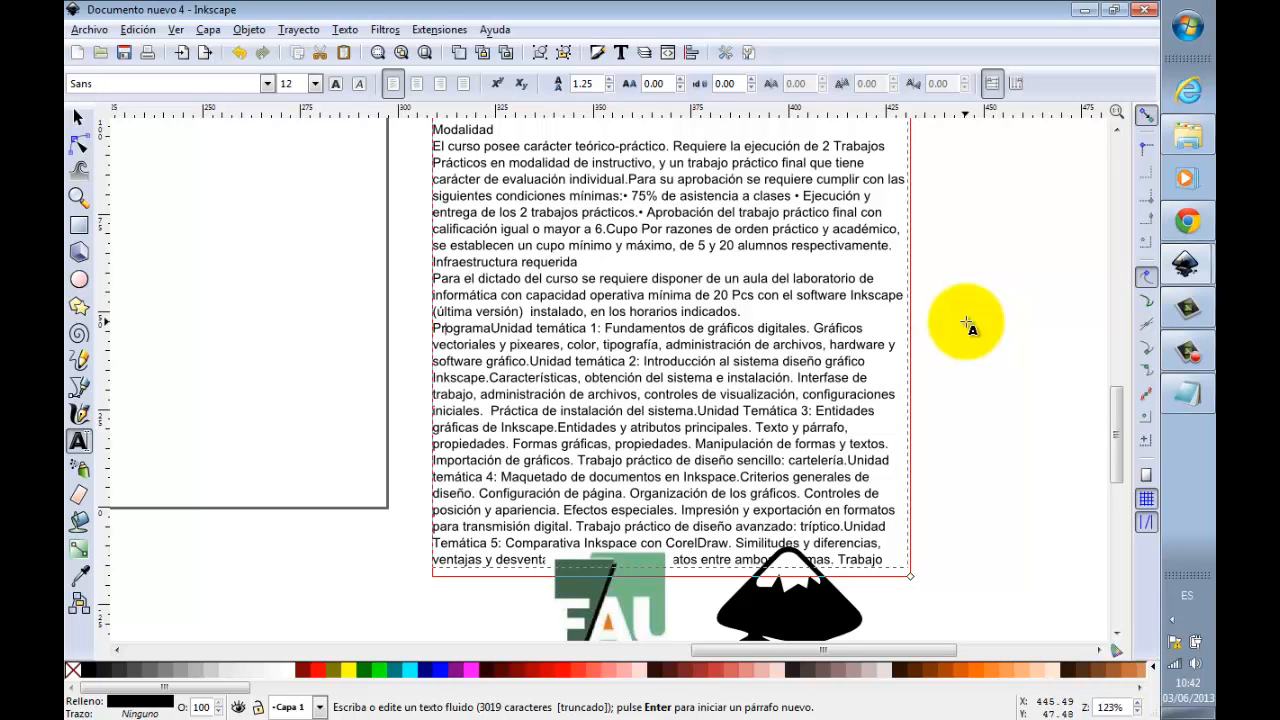
{"action": "key", "text": "Return"}
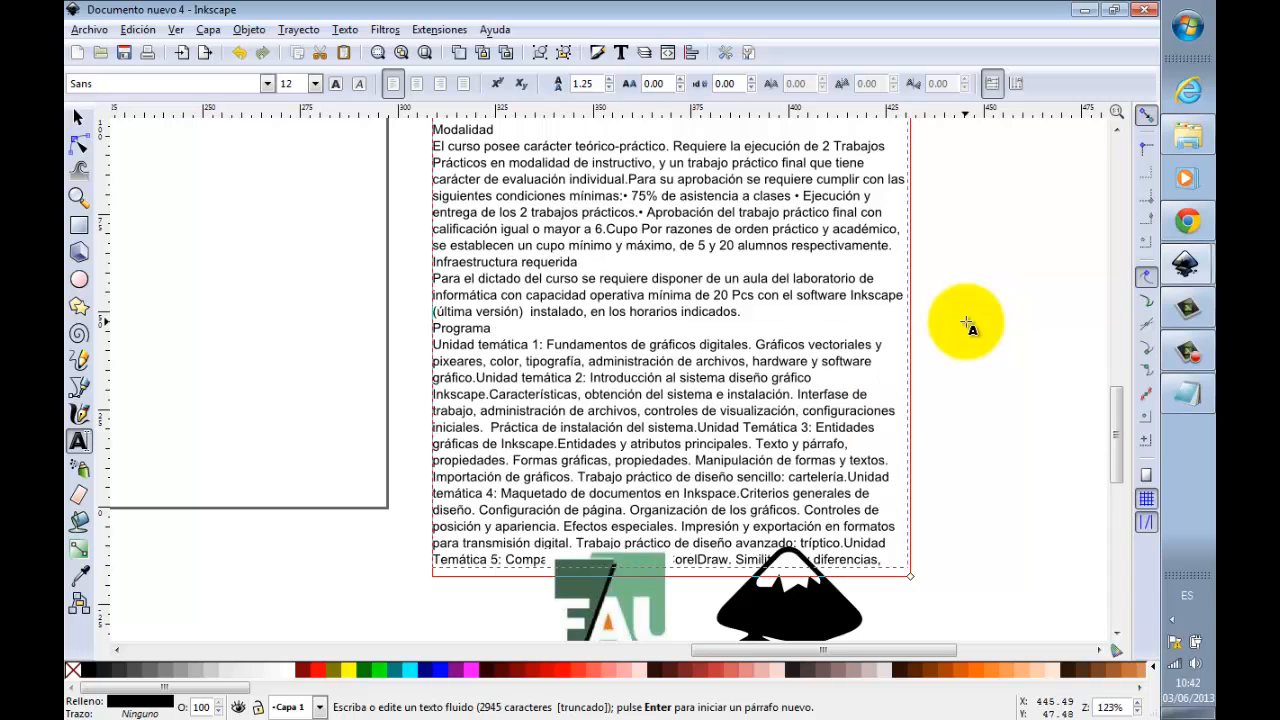
{"action": "key", "text": "Return"}
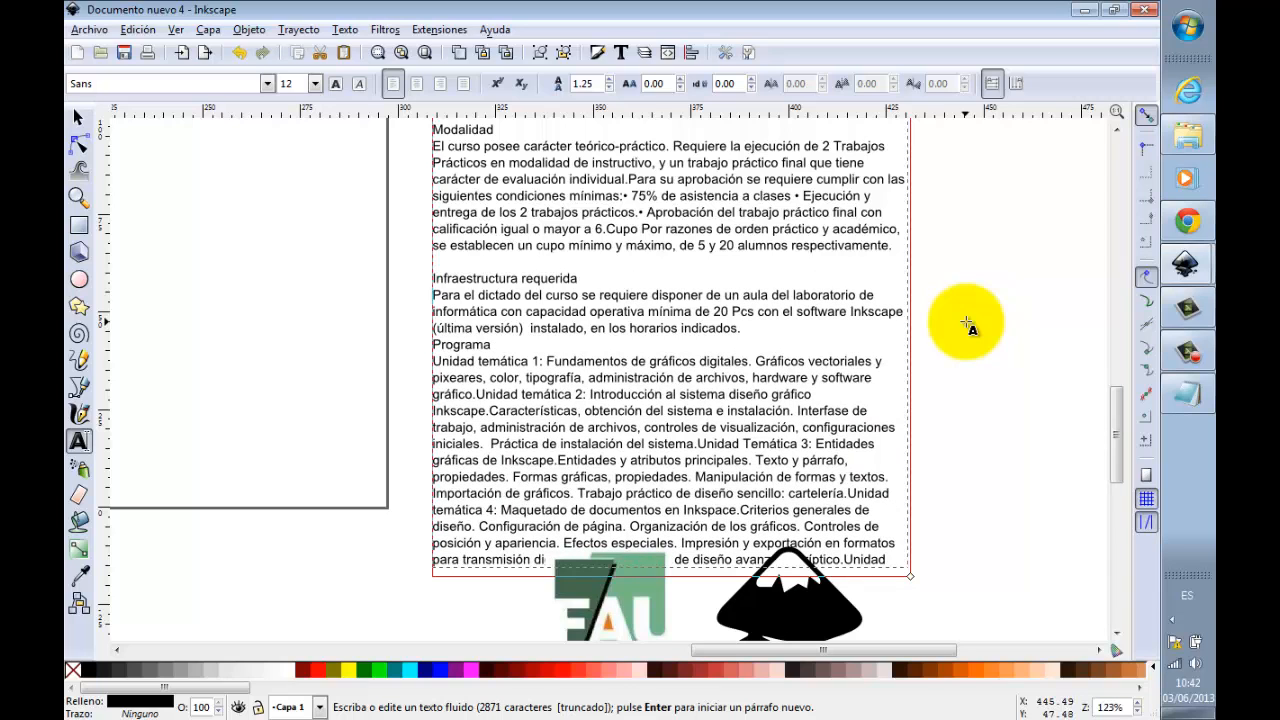
{"action": "key", "text": "Return"}
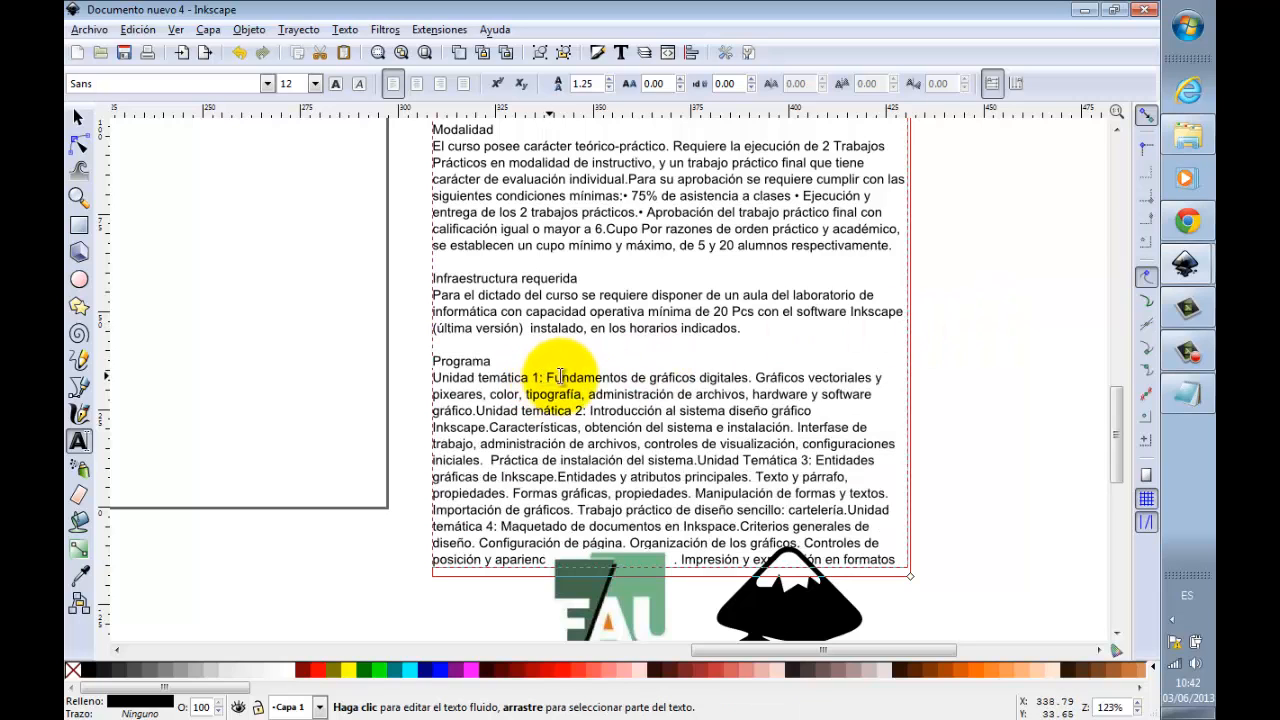
Step: Start the description of Unidad temática 1 on a new line and extend the course text frame downward past the logos
{"action": "left_click", "coordinate": [757, 377]}
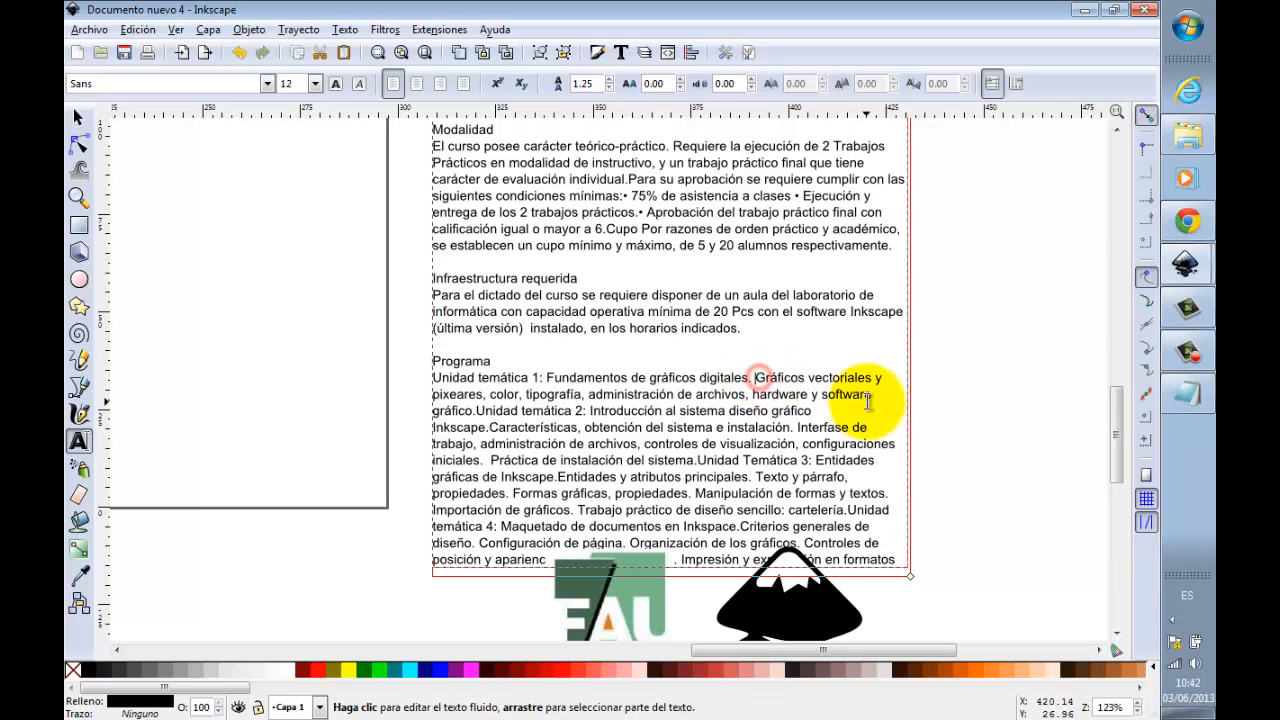
{"action": "key", "text": "Return"}
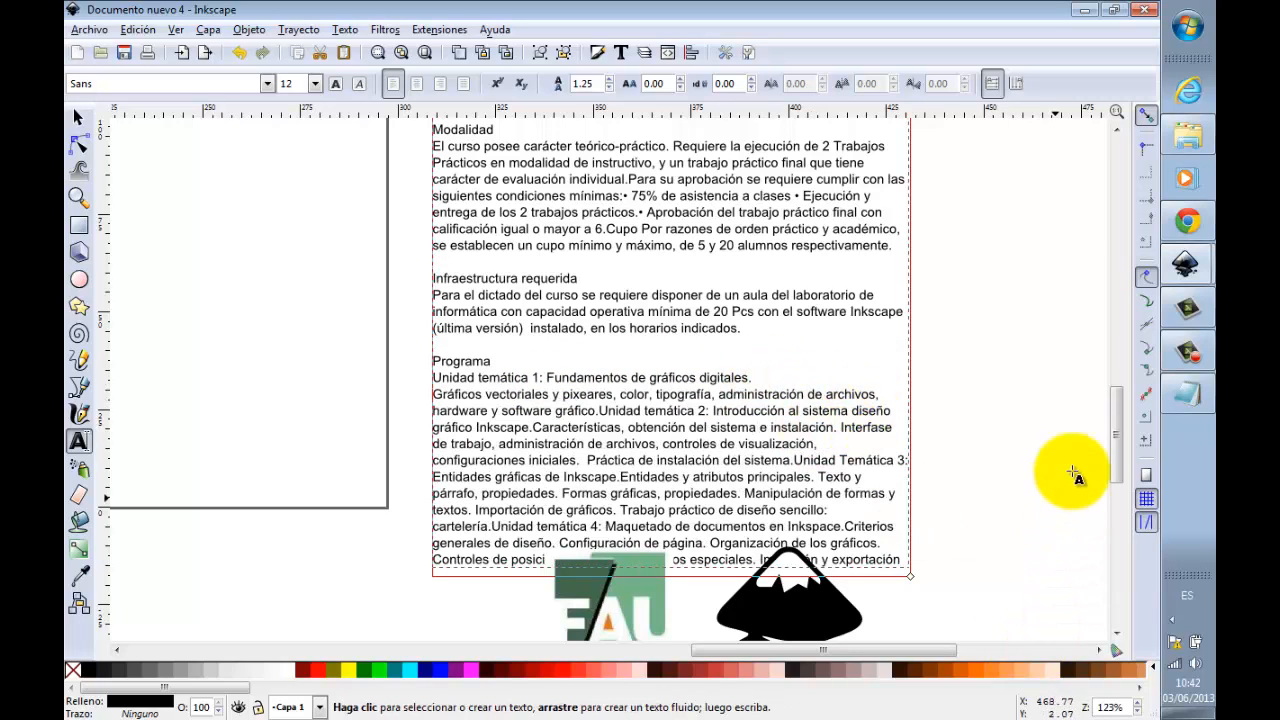
{"action": "left_click_drag", "start_coordinate": [1116, 428], "coordinate": [1118, 451]}
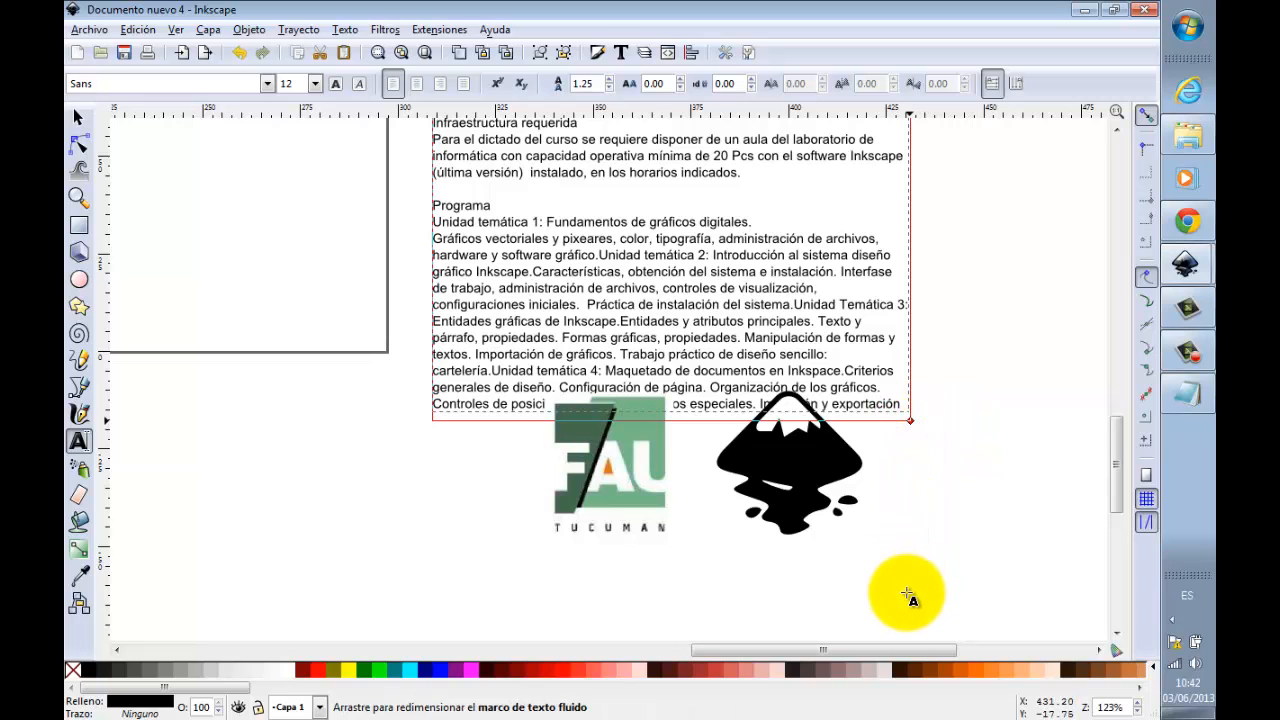
{"action": "left_click_drag", "start_coordinate": [908, 597], "coordinate": [906, 590]}
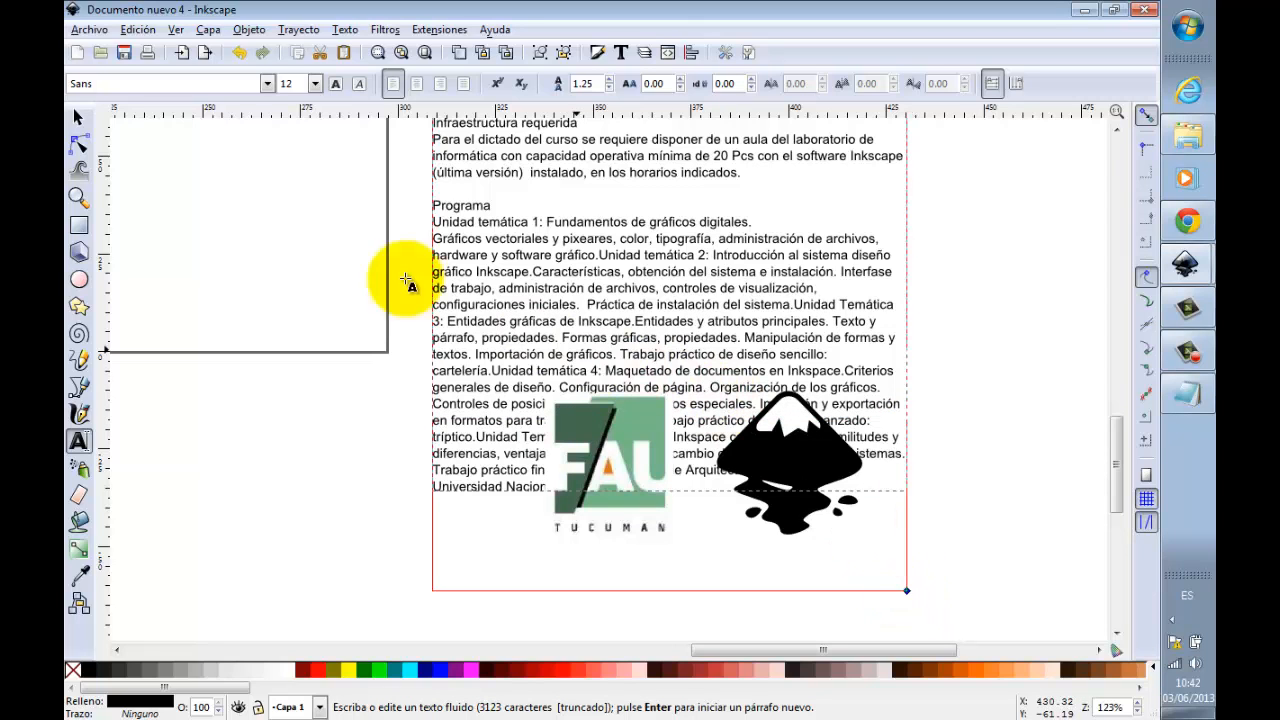
Step: Select the FAU and Inkscape logos together and move them off the text, to the right of the course text frame
{"action": "left_click", "coordinate": [92, 122]}
{"action": "left_click_drag", "start_coordinate": [277, 268], "coordinate": [980, 575]}
{"action": "left_click_drag", "start_coordinate": [628, 520], "coordinate": [1026, 478]}
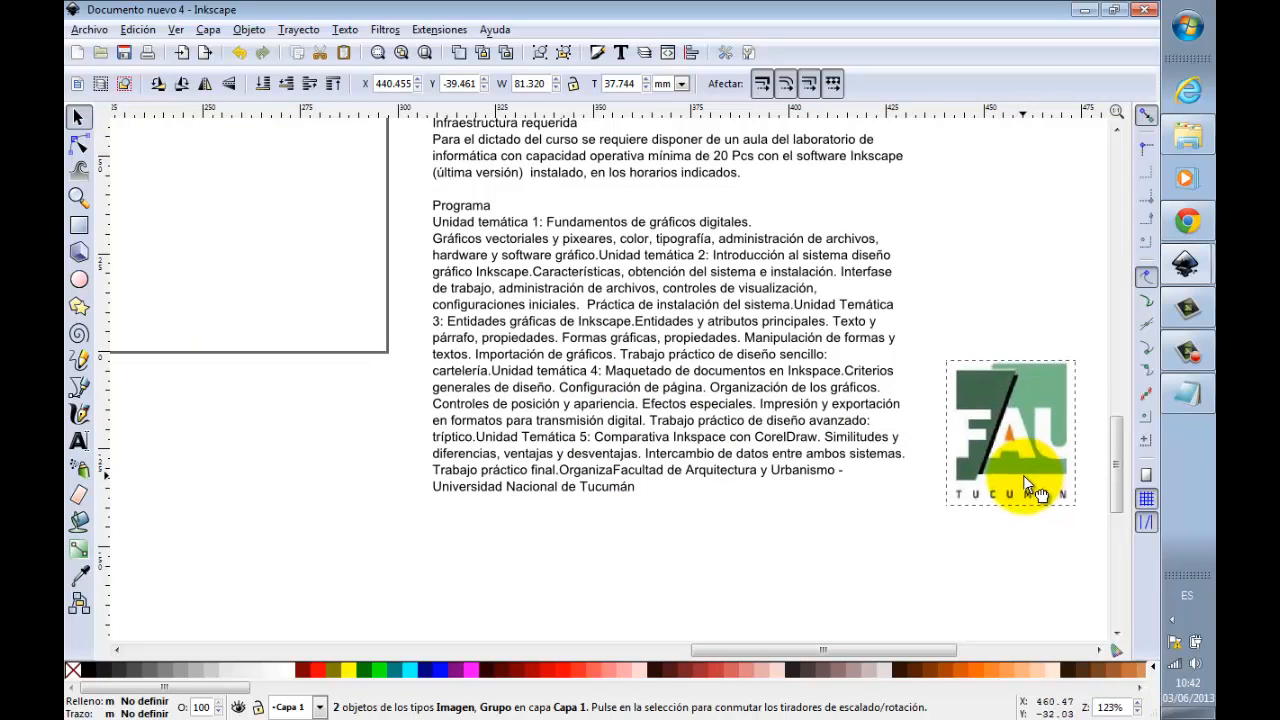
Step: Start Unidad temática 2 as a new paragraph in the course text with a blank line above it
{"action": "left_click", "coordinate": [593, 388]}
{"action": "left_click", "coordinate": [79, 441]}
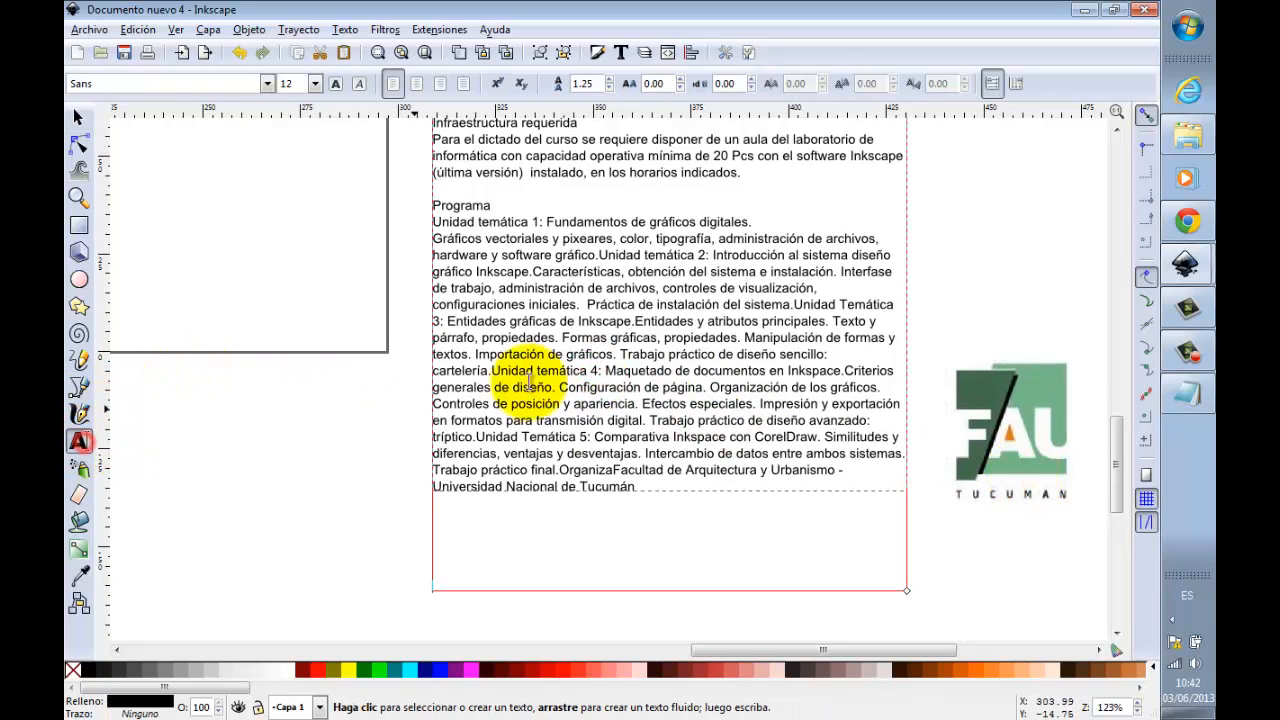
{"action": "left_click", "coordinate": [593, 337]}
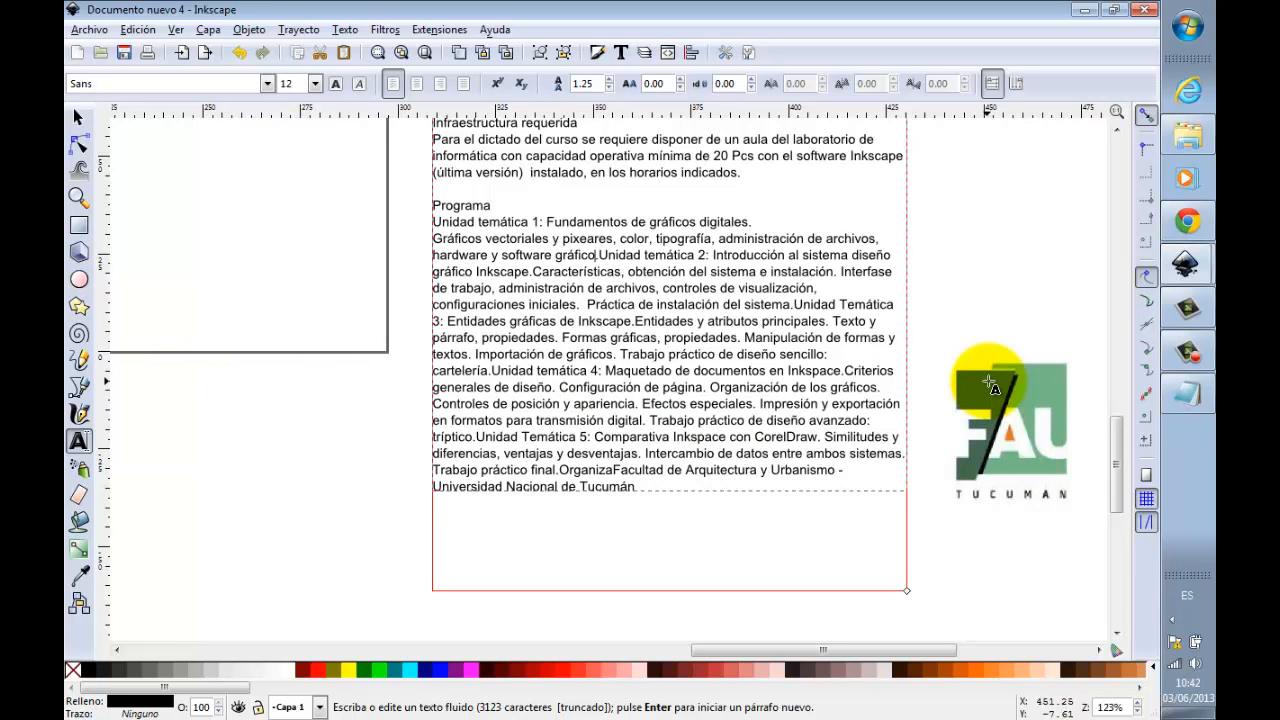
{"action": "key", "text": "Return"}
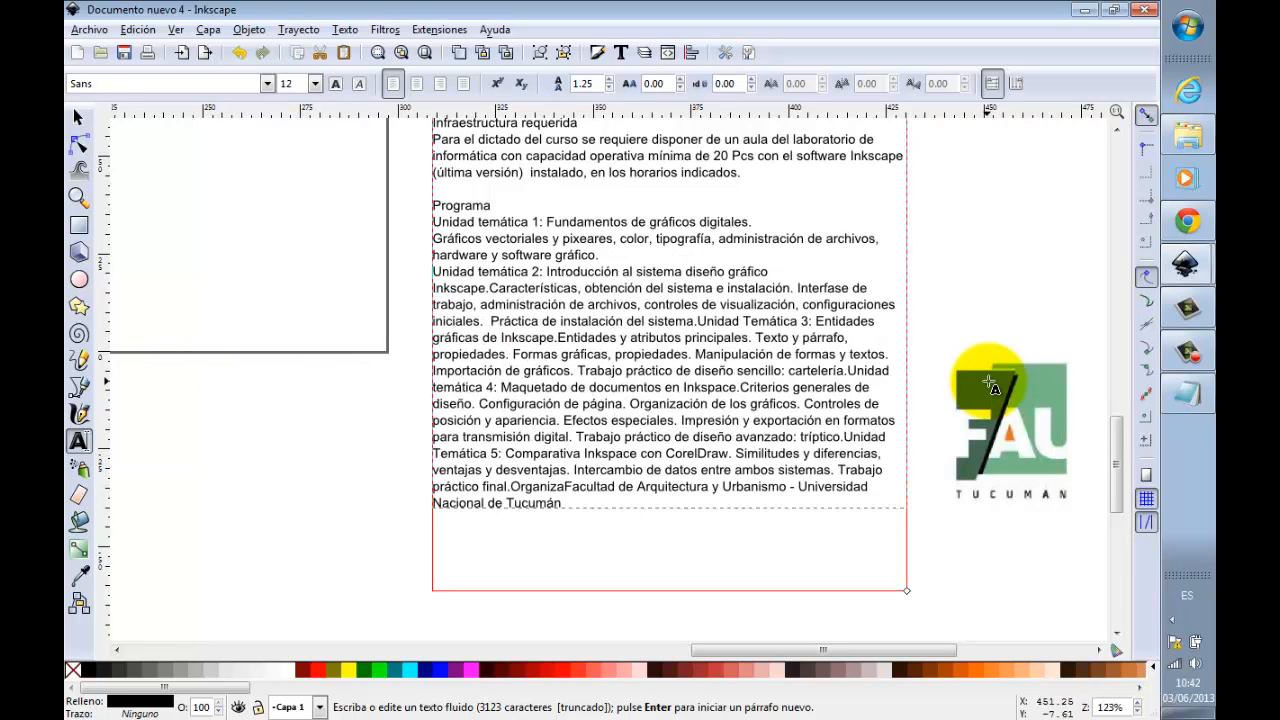
{"action": "key", "text": "Return"}
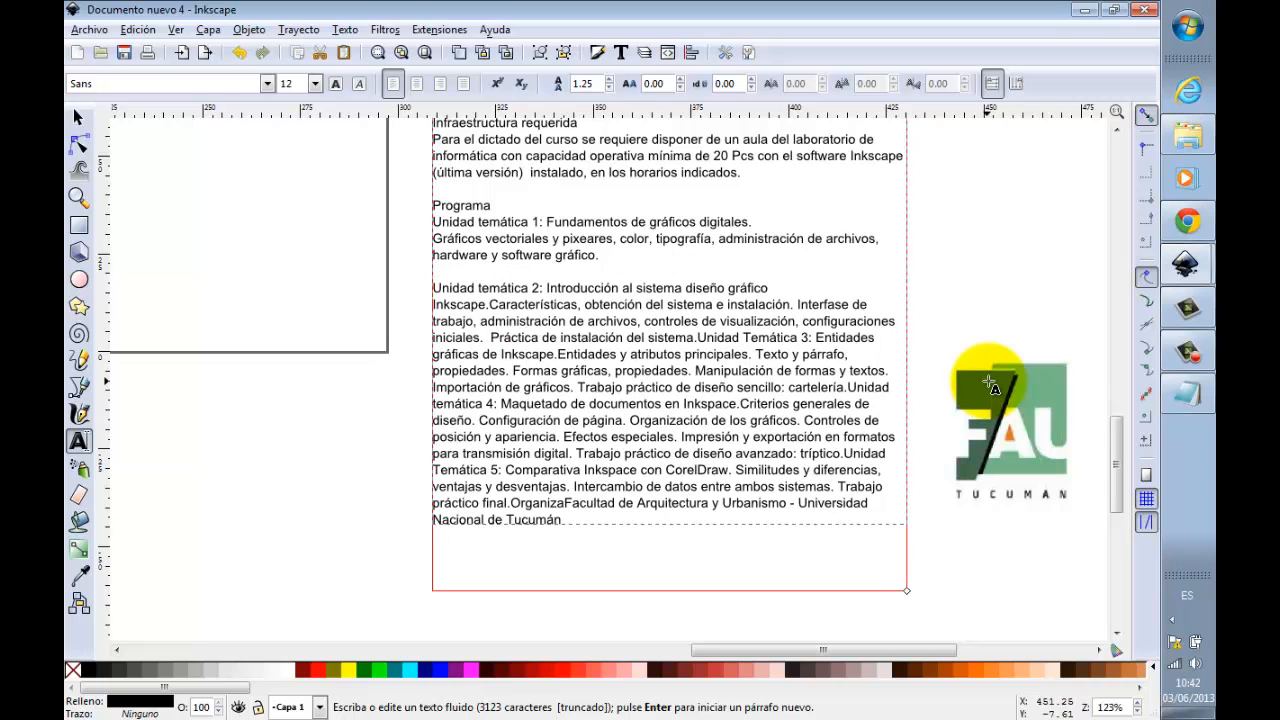
Step: Separate Unidad Temática 3 with a blank line above it and start its description on the line below the title
{"action": "left_click", "coordinate": [699, 338]}
{"action": "key", "text": "Return"}
{"action": "key", "text": "Return"}
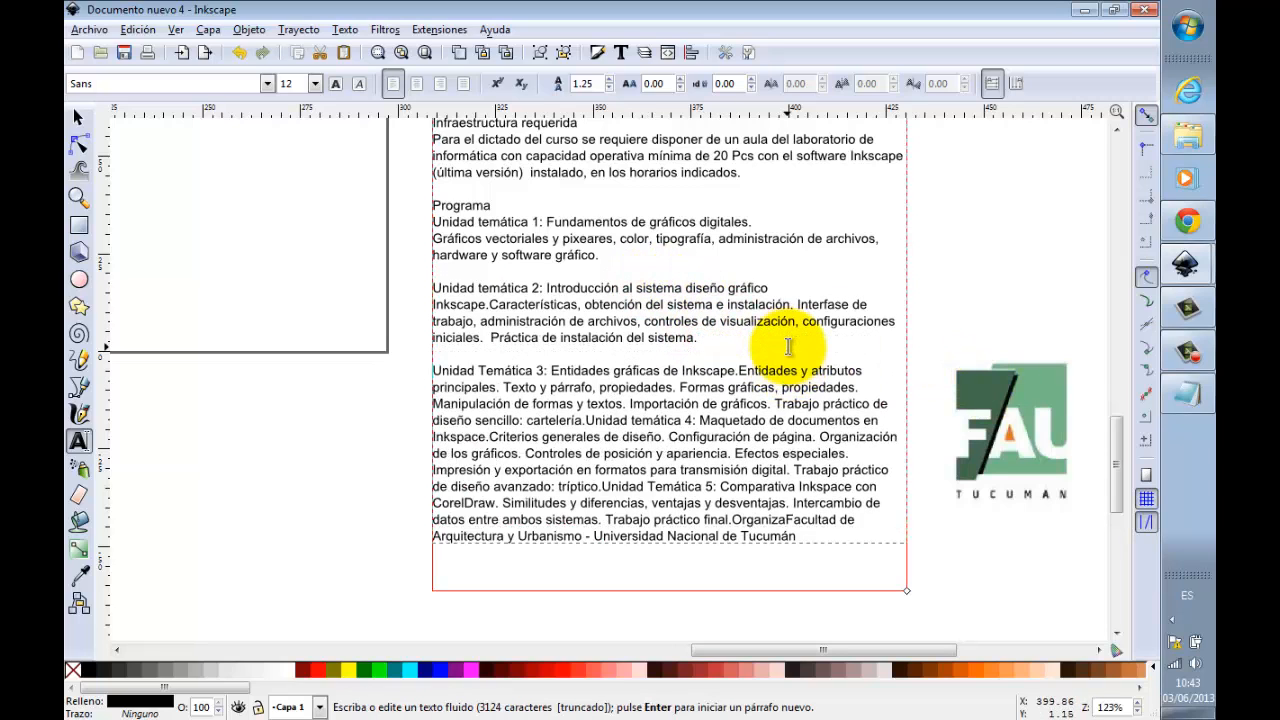
{"action": "left_click", "coordinate": [739, 370]}
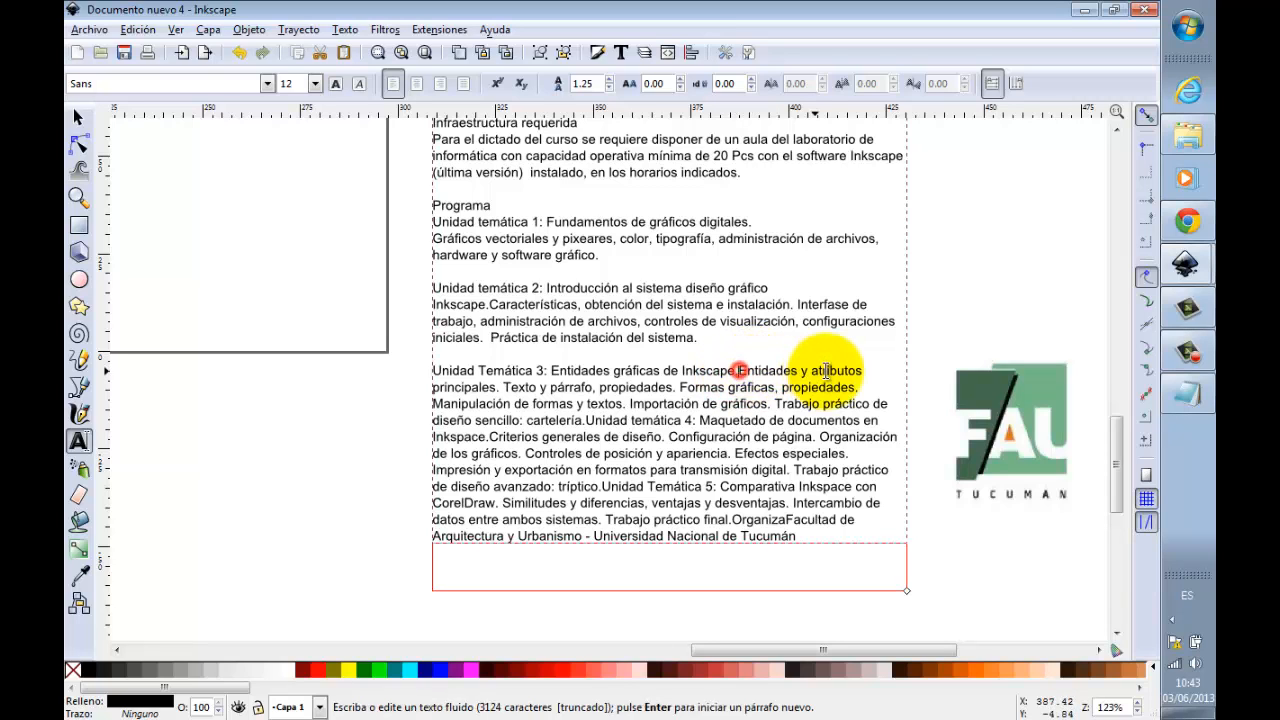
{"action": "key", "text": "Return"}
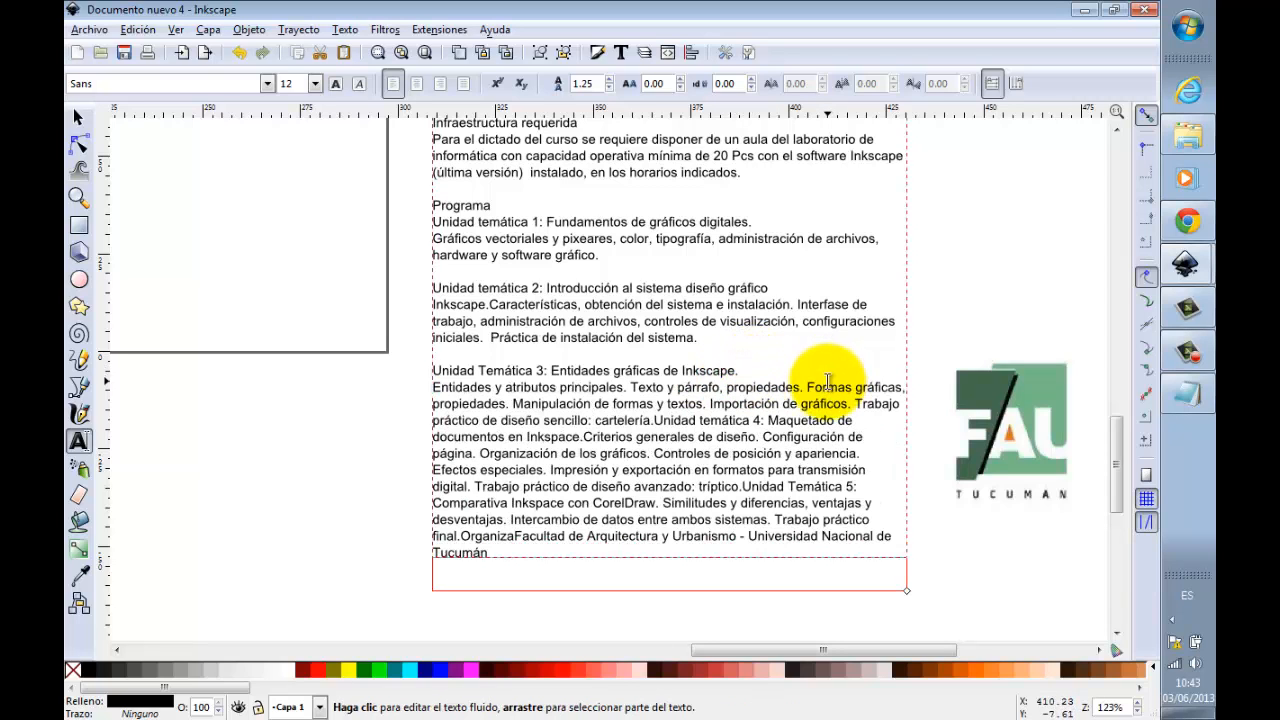
Step: Separate Unidad temática 4 with a blank line above it and start its description on the line below the title
{"action": "left_click", "coordinate": [653, 421]}
{"action": "key", "text": "Return"}
{"action": "key", "text": "Return"}
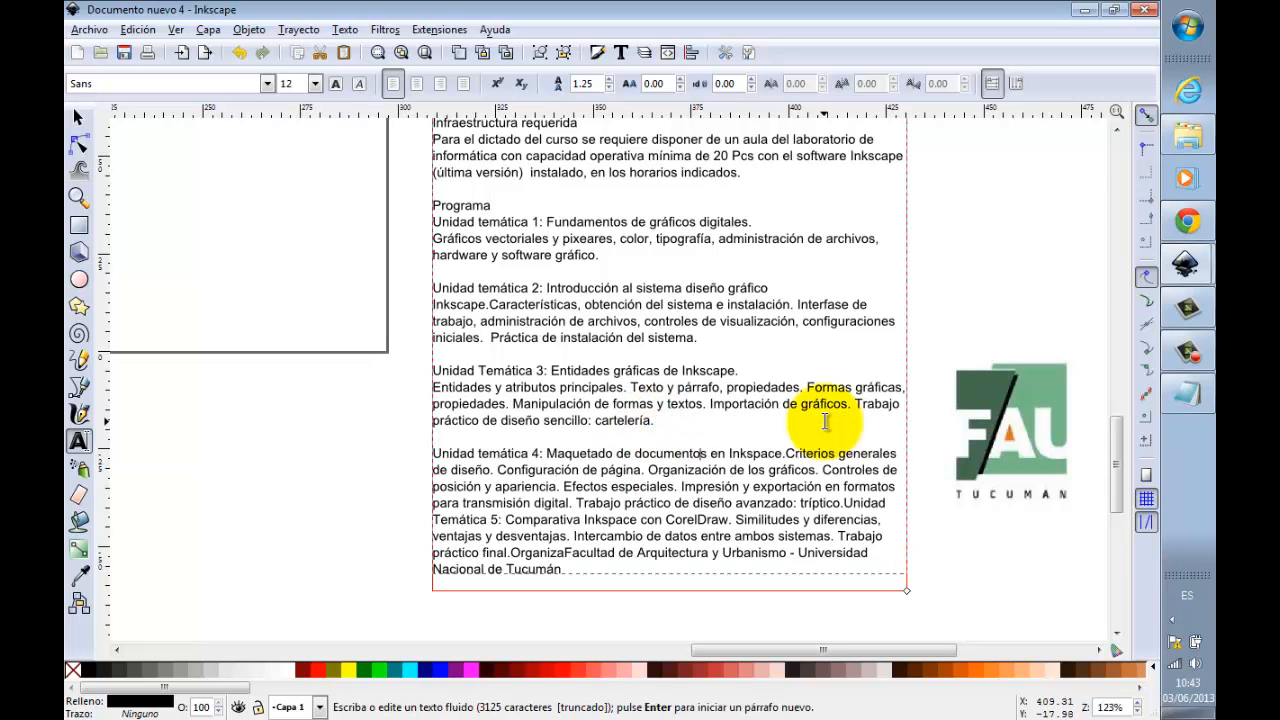
{"action": "key", "text": "Return"}
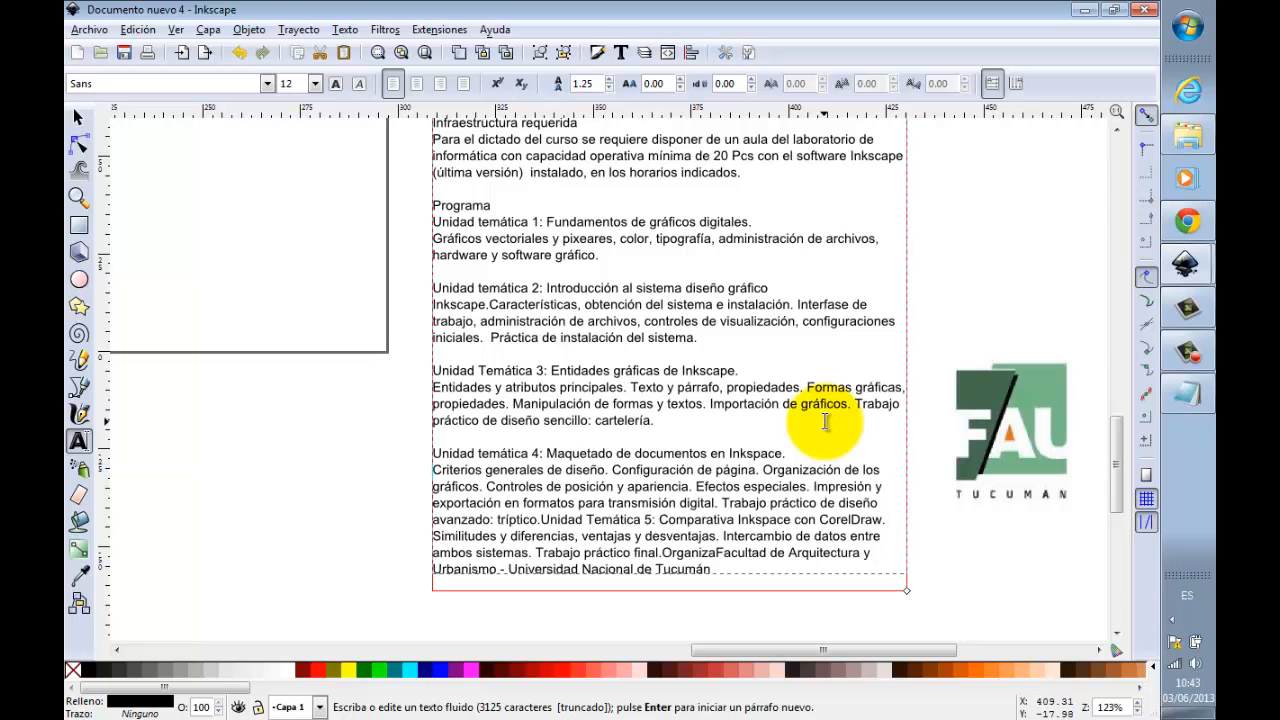
Step: Separate Unidad Temática 5 with a blank line above it and start its description on the line below the title
{"action": "left_click", "coordinate": [540, 519]}
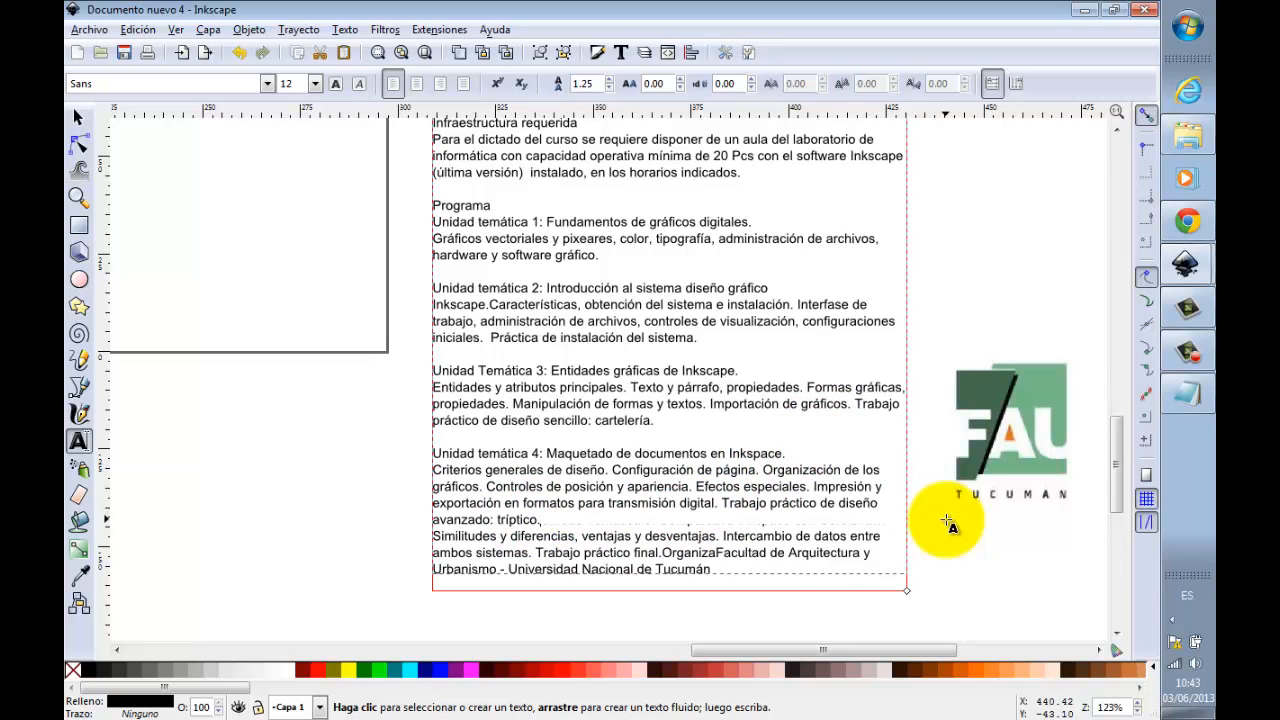
{"action": "key", "text": "Return"}
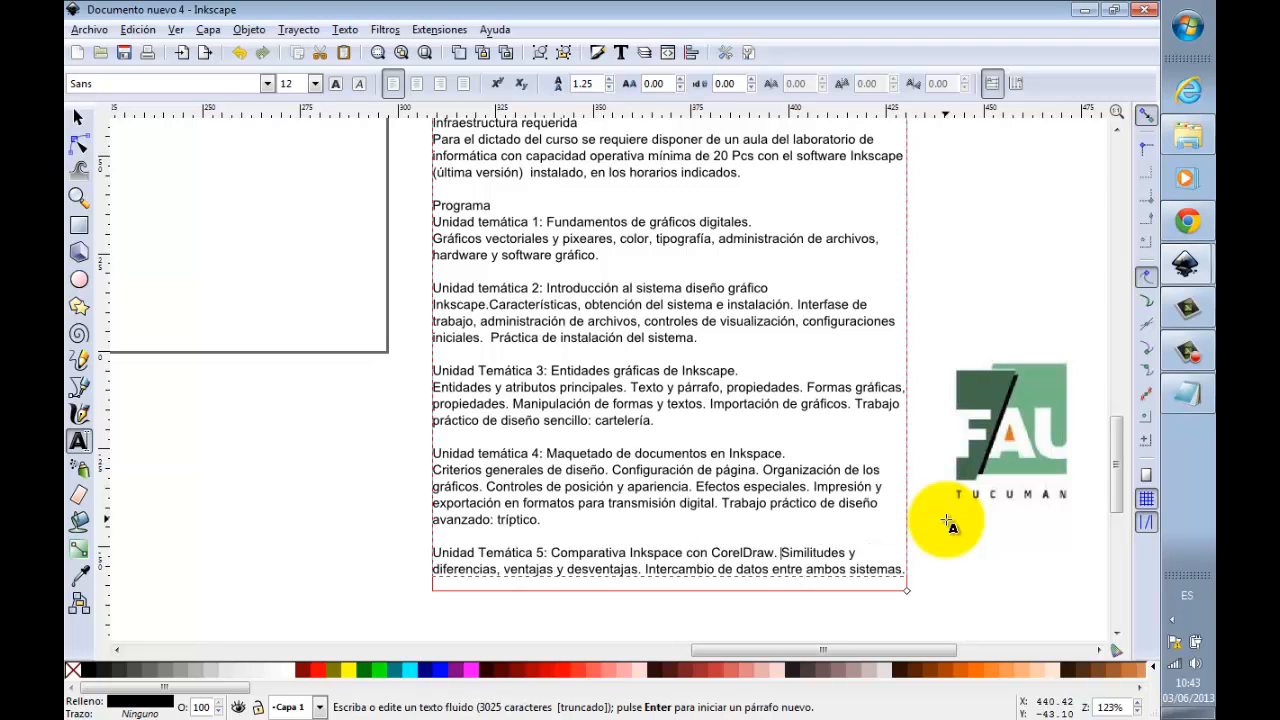
{"action": "key", "text": "Return"}
Step: Extend the course text frame further downward to make room for the rest of the text after Unidad Temática 5
{"action": "left_click", "coordinate": [79, 440]}
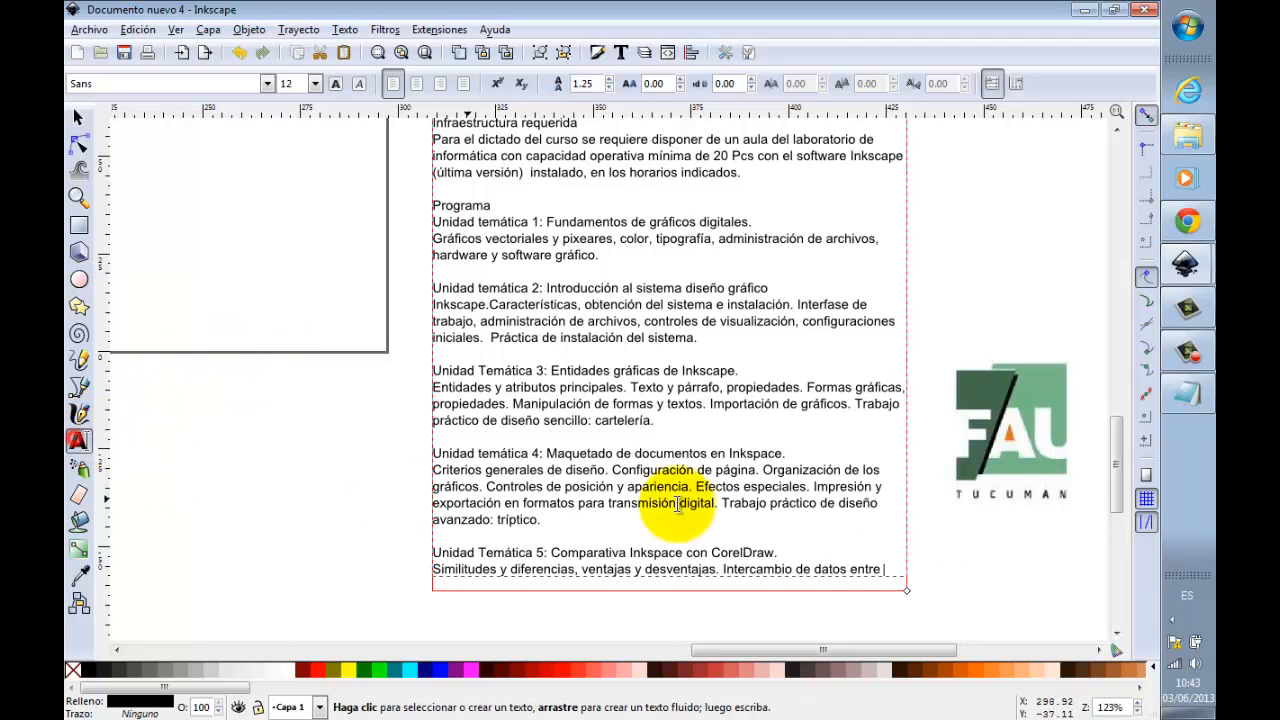
{"action": "scroll", "coordinate": [700, 500], "scroll_direction": "down", "scroll_amount": 4}
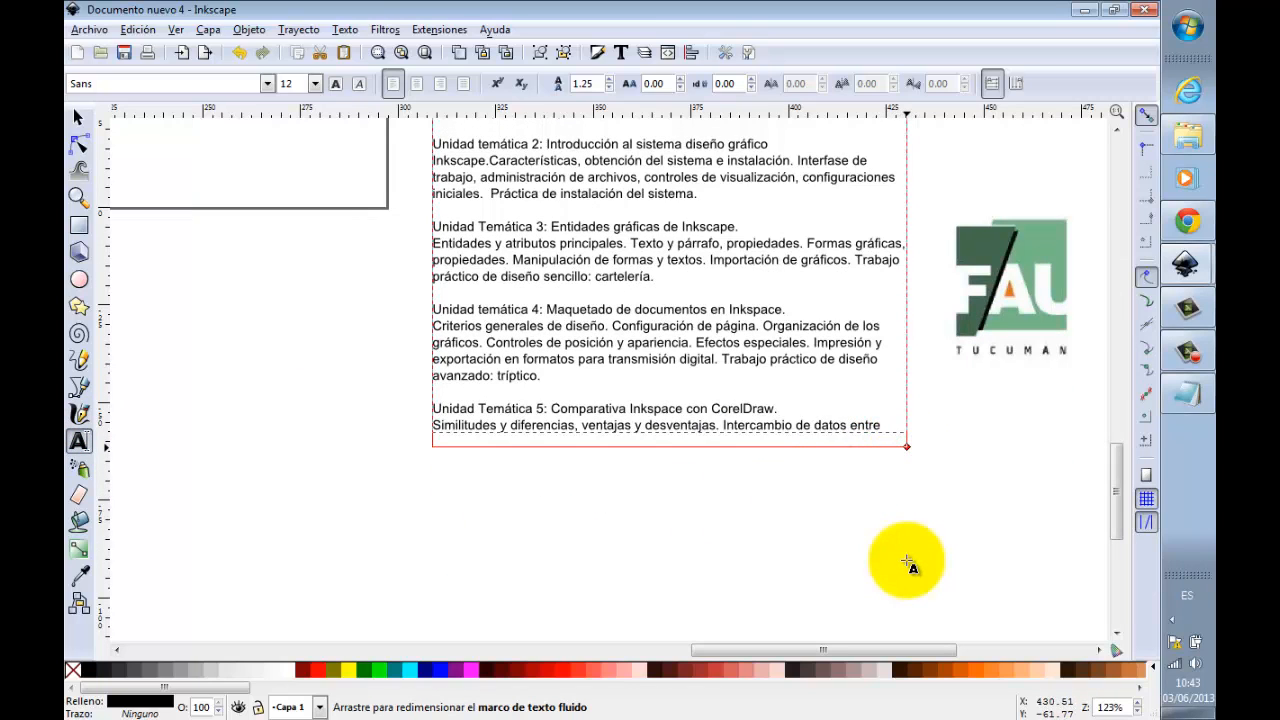
{"action": "left_click_drag", "start_coordinate": [907, 563], "coordinate": [906, 558]}
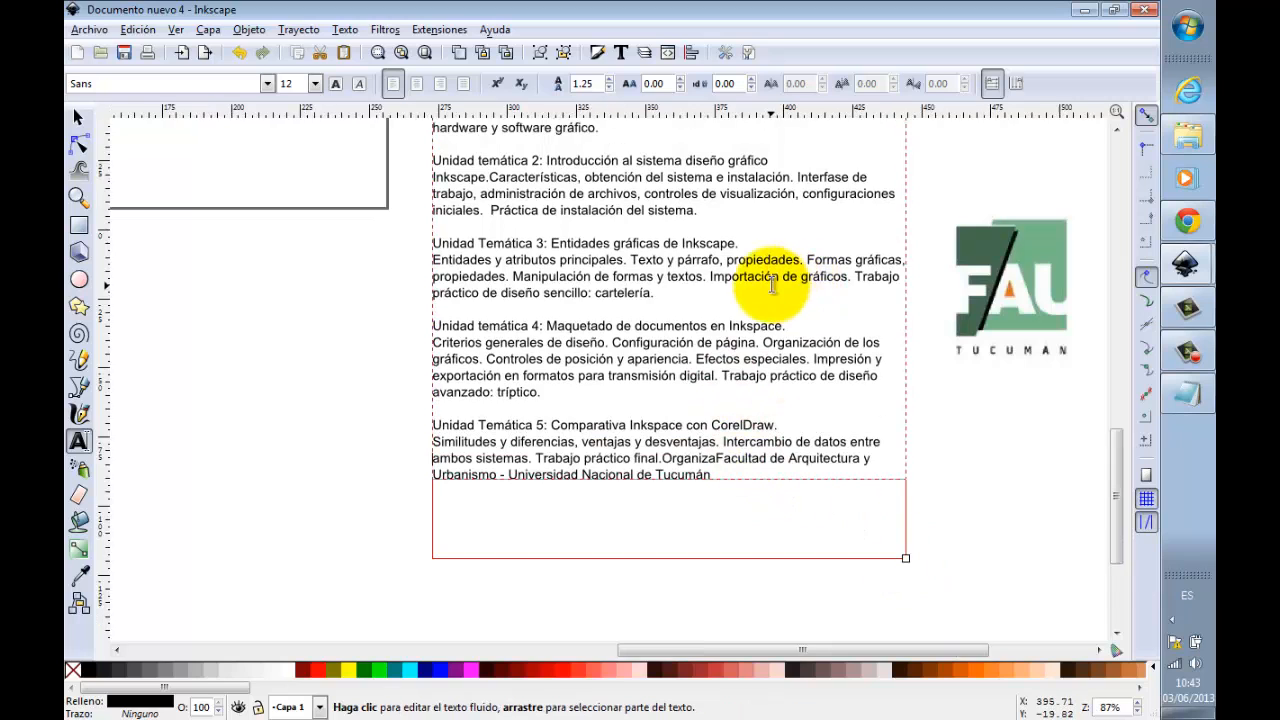
{"action": "scroll", "coordinate": [772, 285], "scroll_direction": "down", "scroll_amount": 1, "text": "ctrl"}
{"action": "scroll", "coordinate": [737, 277], "scroll_direction": "up", "scroll_amount": 5}
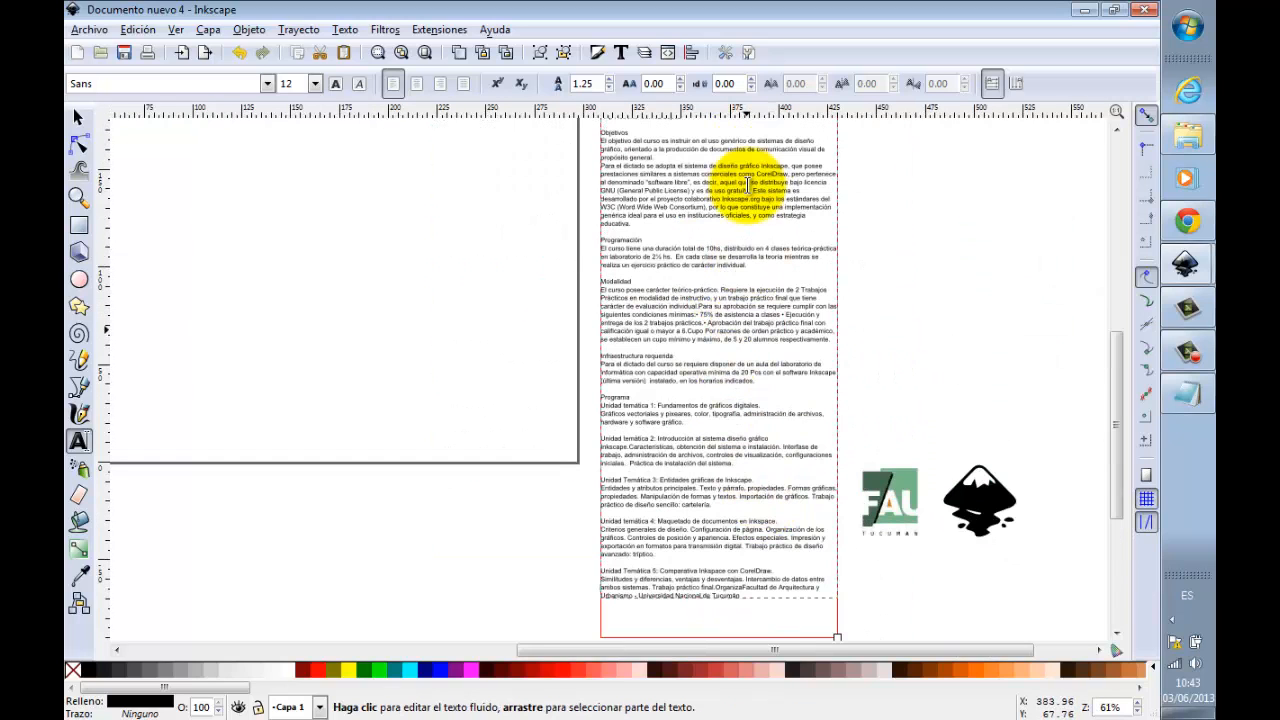
Step: Draw a tall rectangle about 15 × 59 mm inside panel 1 of the flat layout diagram
{"action": "scroll", "coordinate": [748, 186], "scroll_direction": "up", "scroll_amount": 5}
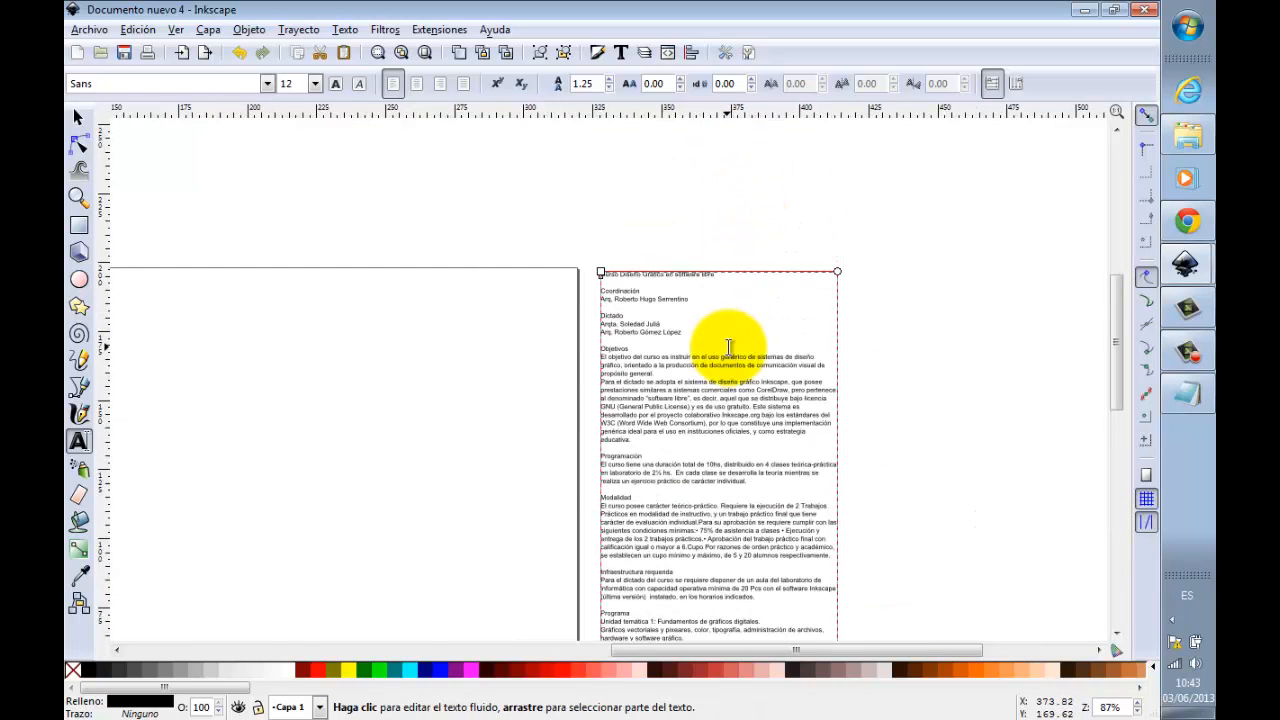
{"action": "scroll", "coordinate": [733, 347], "scroll_direction": "up", "scroll_amount": 2, "text": "ctrl"}
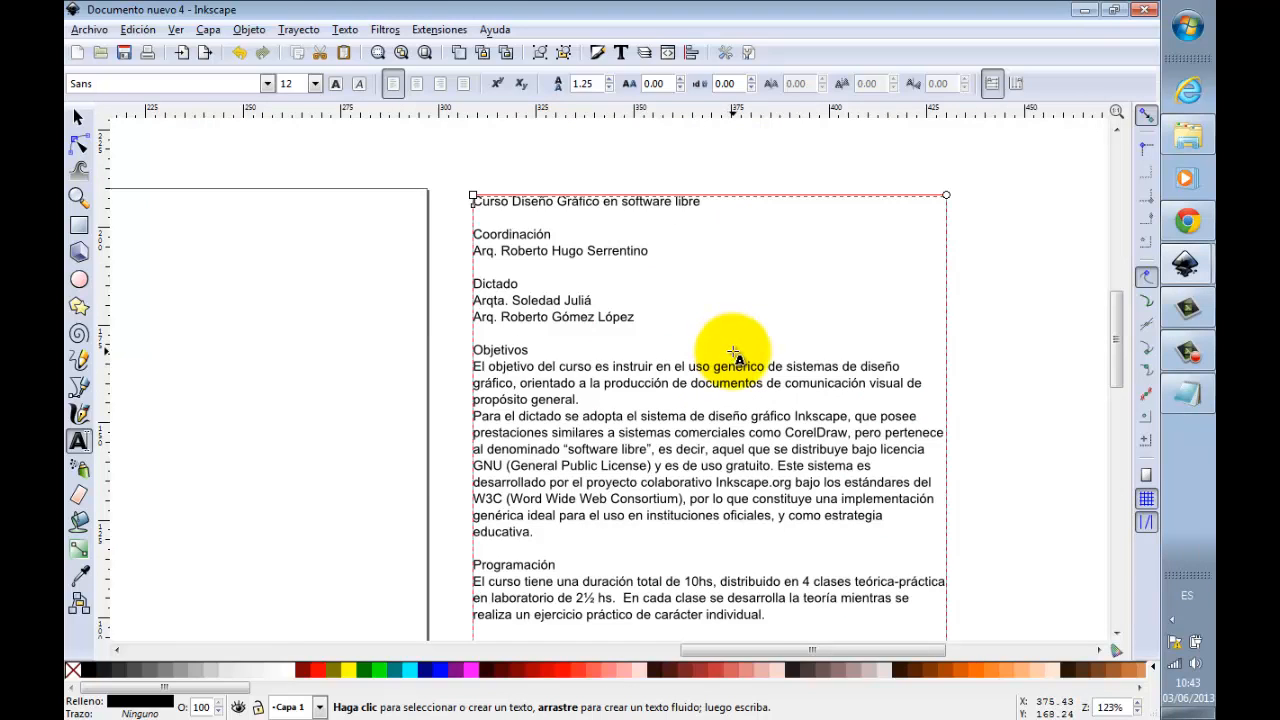
{"action": "scroll", "coordinate": [733, 350], "scroll_direction": "down", "scroll_amount": 5, "text": "ctrl"}
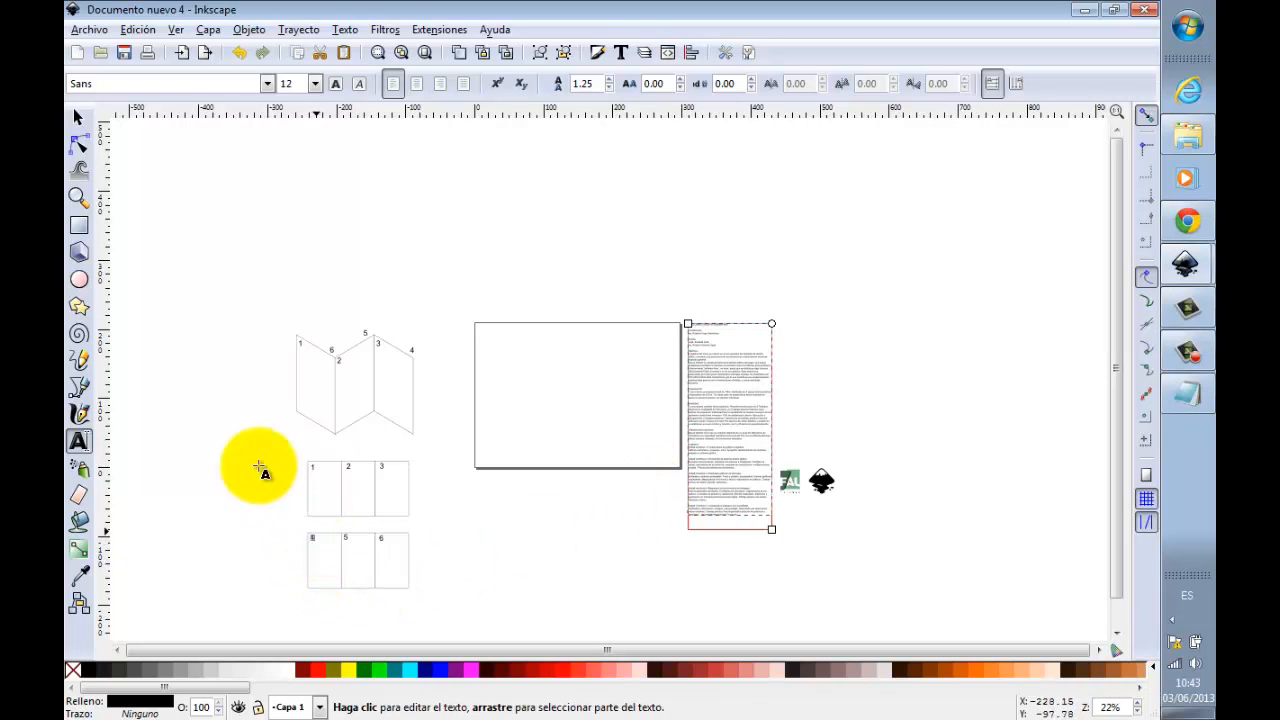
{"action": "left_click", "coordinate": [80, 197]}
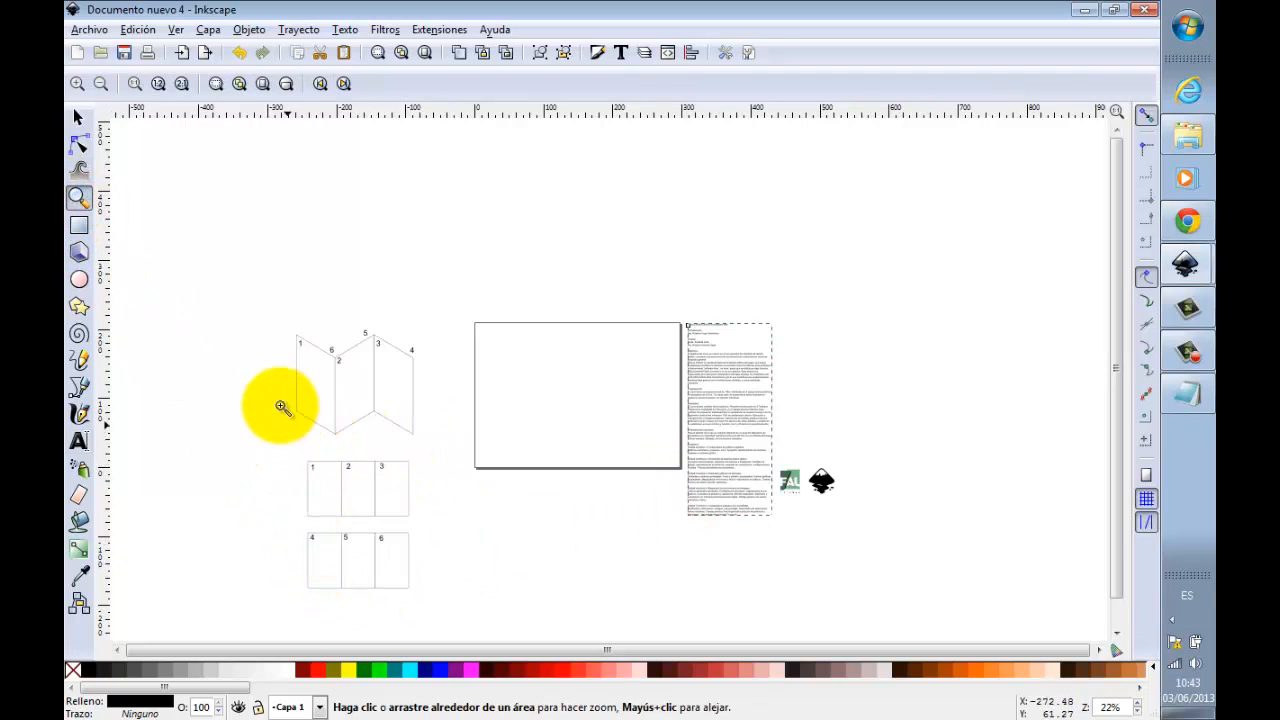
{"action": "left_click_drag", "start_coordinate": [262, 327], "coordinate": [485, 581]}
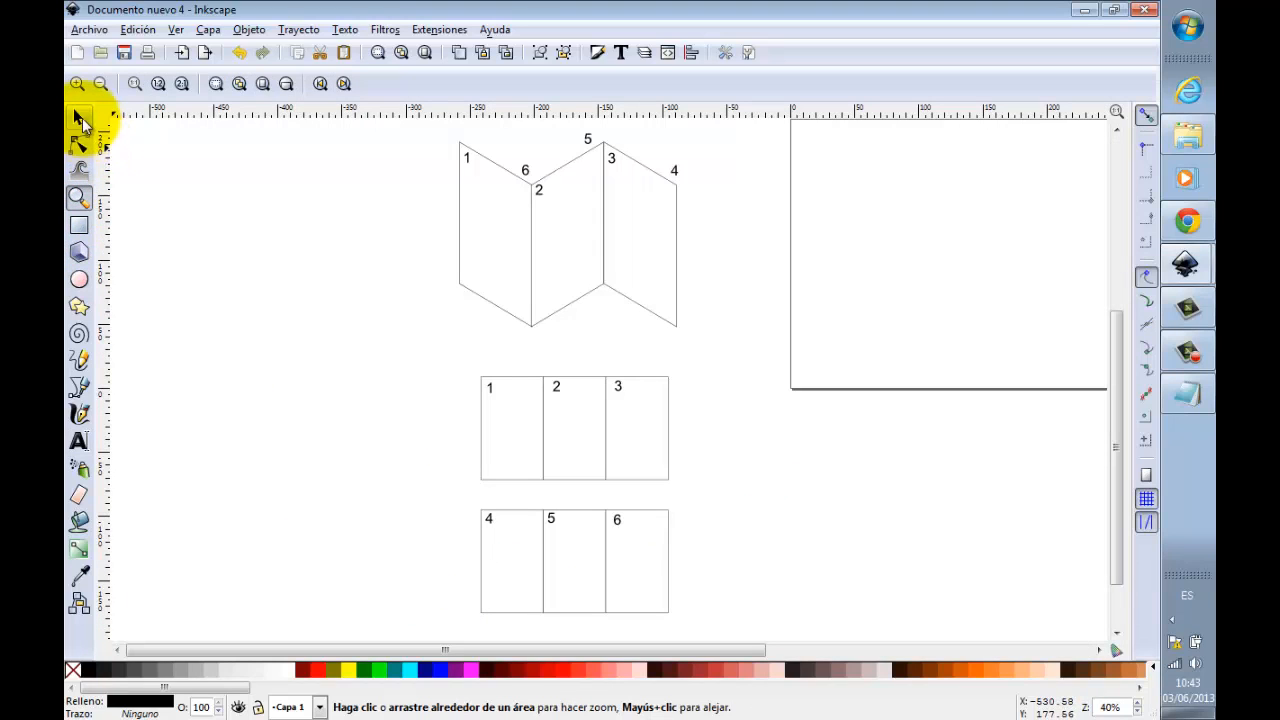
{"action": "left_click", "coordinate": [80, 117]}
{"action": "left_click", "coordinate": [82, 223]}
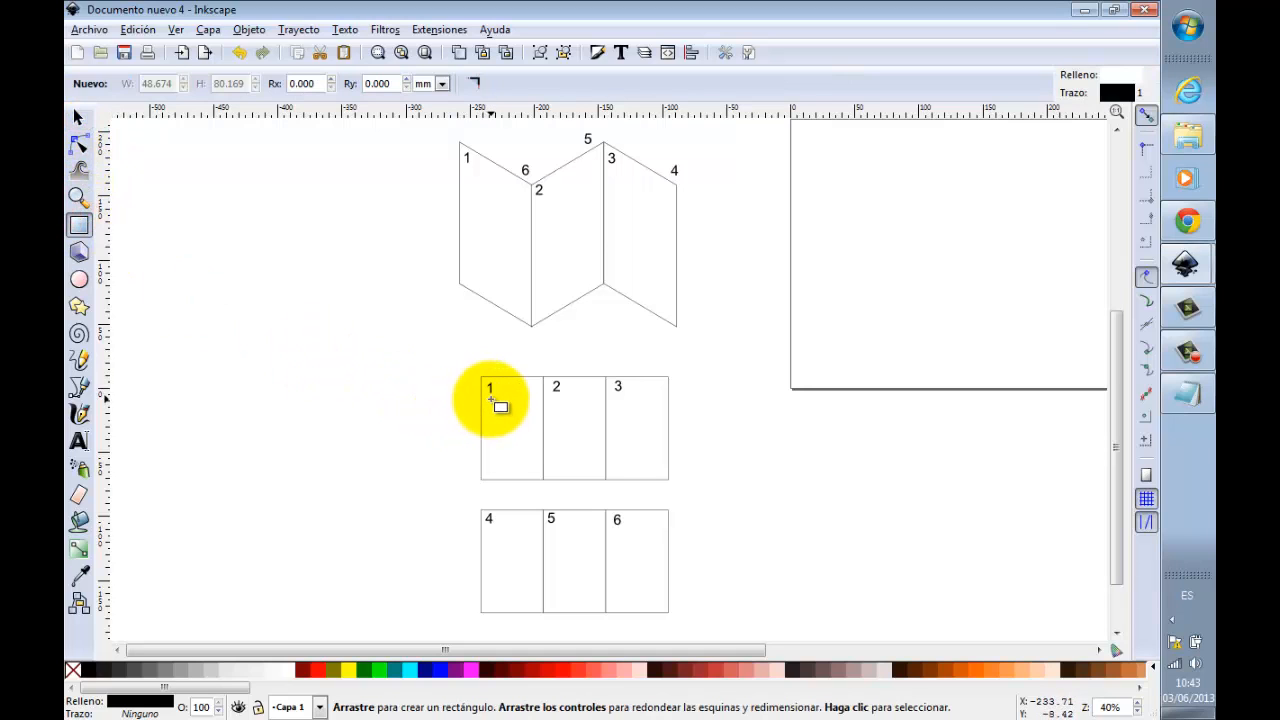
{"action": "mouse_move", "coordinate": [489, 388]}
{"action": "left_mouse_down"}
{"action": "mouse_move", "coordinate": [489, 451]}
{"action": "mouse_move", "coordinate": [508, 466]}
{"action": "left_mouse_up"}
Step: Move the panel numbers 1 to 3 and 4 to 6 out of the panels to just above their rows
{"action": "left_click", "coordinate": [77, 118]}
{"action": "left_click_drag", "start_coordinate": [437, 377], "coordinate": [626, 374]}
{"action": "left_click_drag", "start_coordinate": [443, 484], "coordinate": [618, 491]}
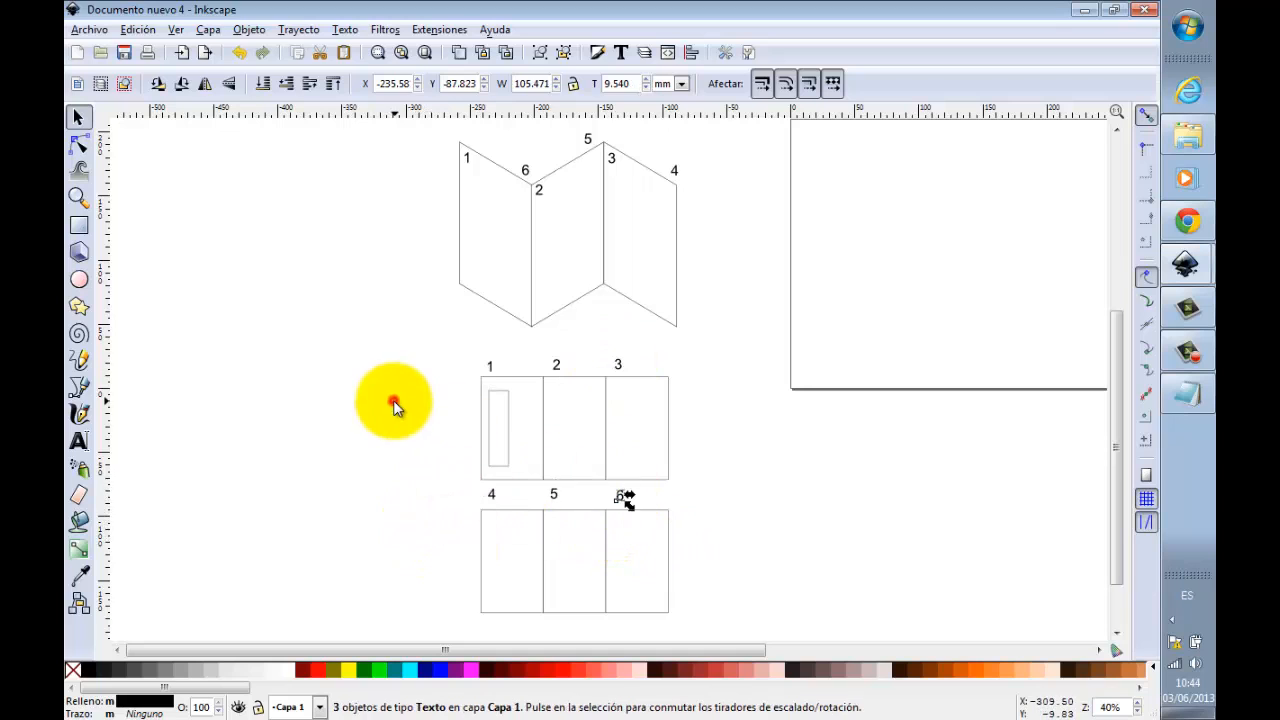
{"action": "left_click", "coordinate": [394, 401]}
Step: Draw a small rectangle about 19 × 16 mm in the lower right of panel 1, beside the tall rectangle
{"action": "scroll", "coordinate": [517, 476], "scroll_direction": "up", "scroll_amount": 1}
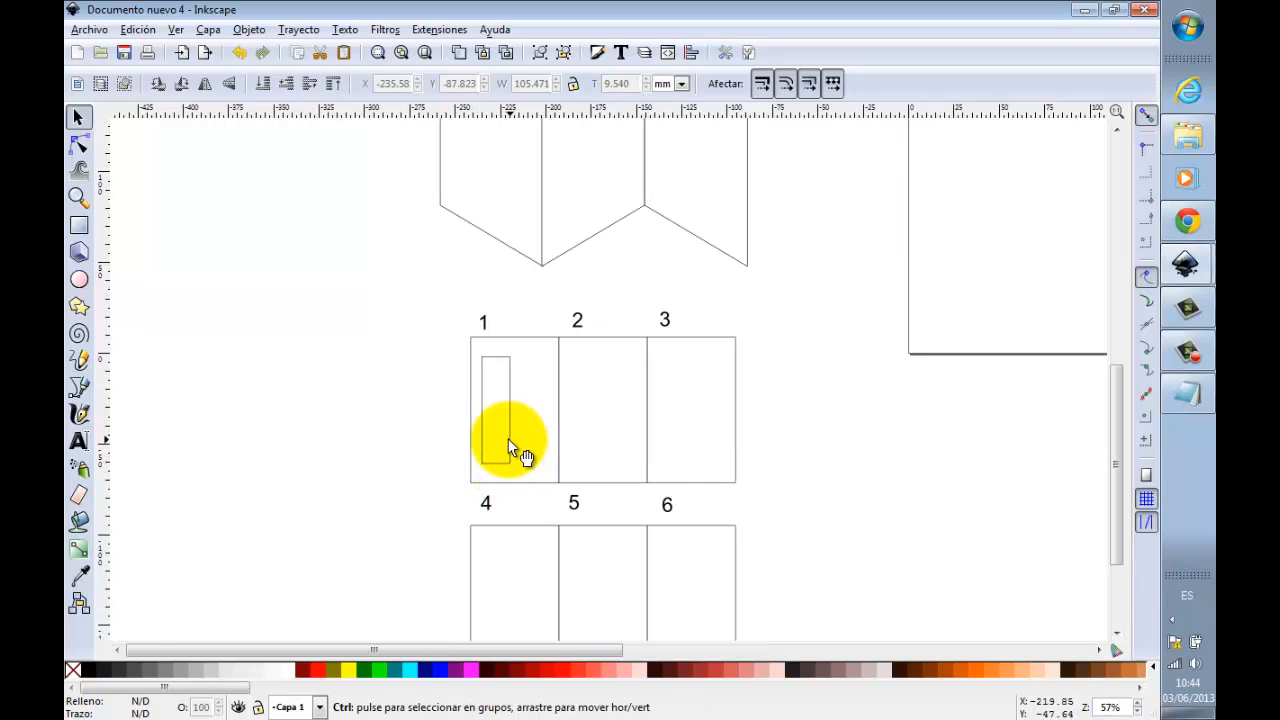
{"action": "left_click", "coordinate": [508, 445]}
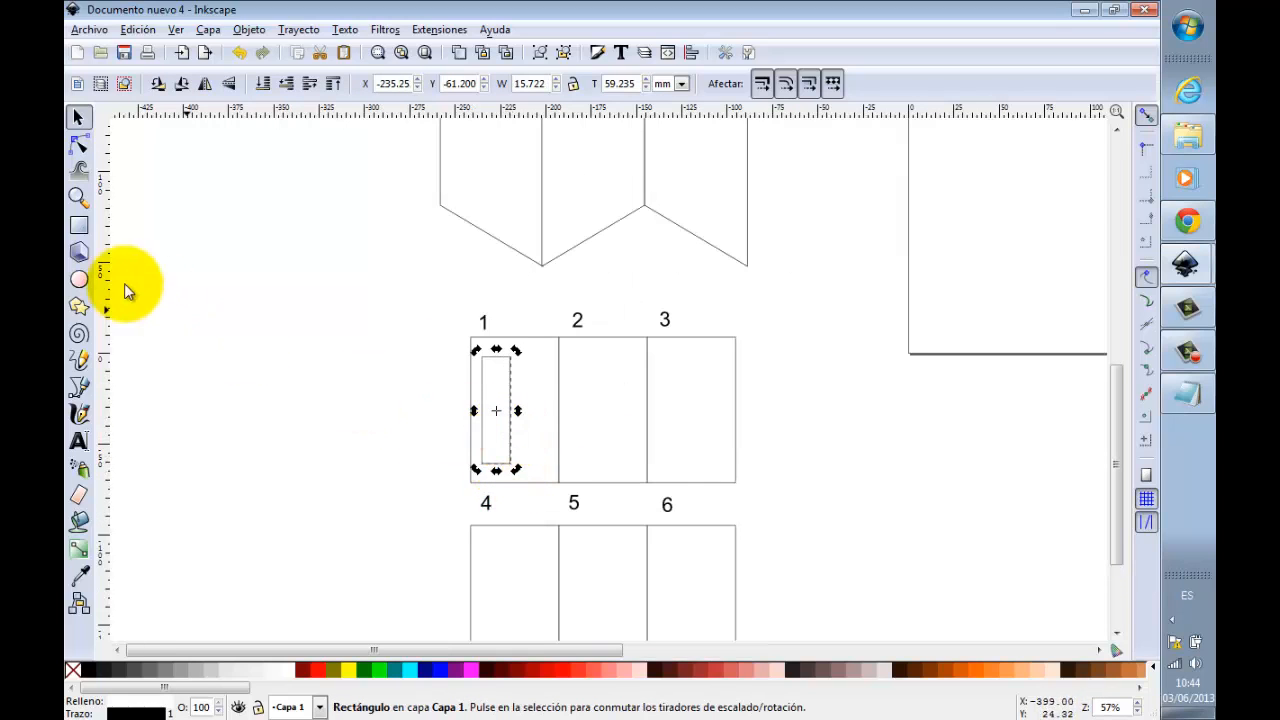
{"action": "left_click", "coordinate": [79, 225]}
{"action": "scroll", "coordinate": [522, 456], "scroll_direction": "up", "scroll_amount": 2}
{"action": "scroll", "coordinate": [523, 470], "scroll_direction": "up", "scroll_amount": 2}
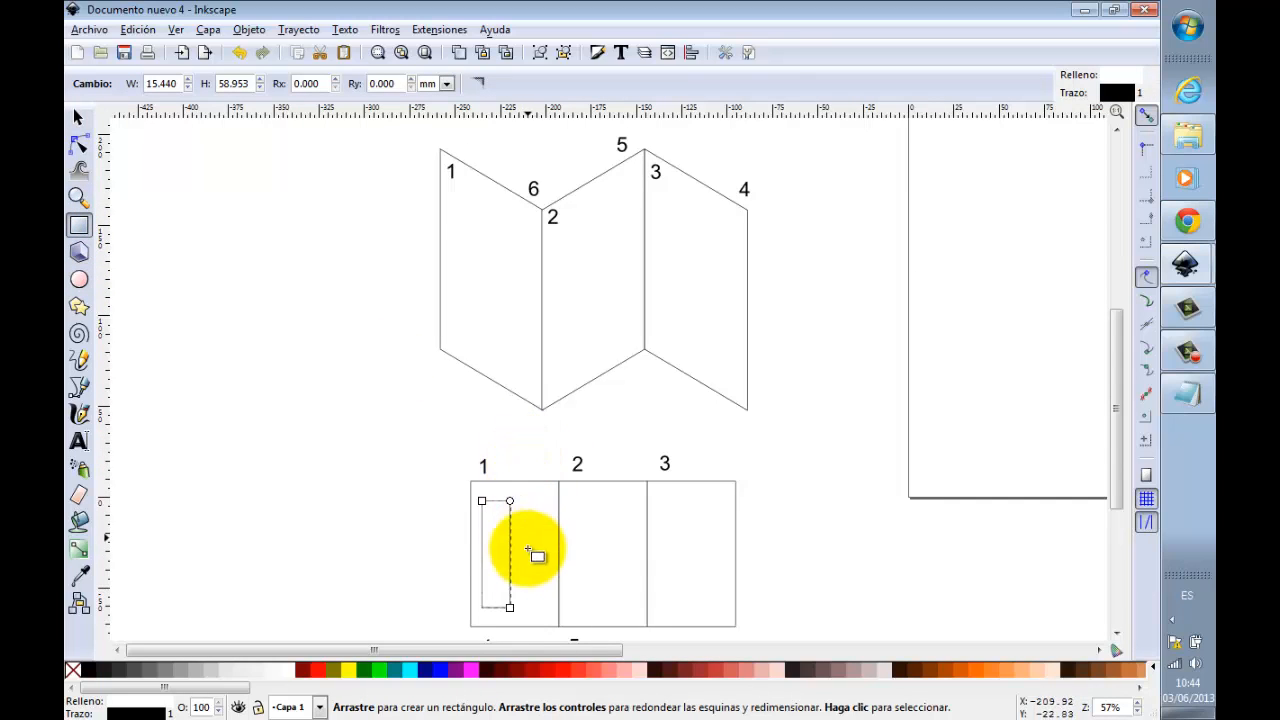
{"action": "scroll", "coordinate": [540, 600], "scroll_direction": "down", "scroll_amount": 4}
{"action": "scroll", "coordinate": [523, 483], "scroll_direction": "up", "scroll_amount": 2}
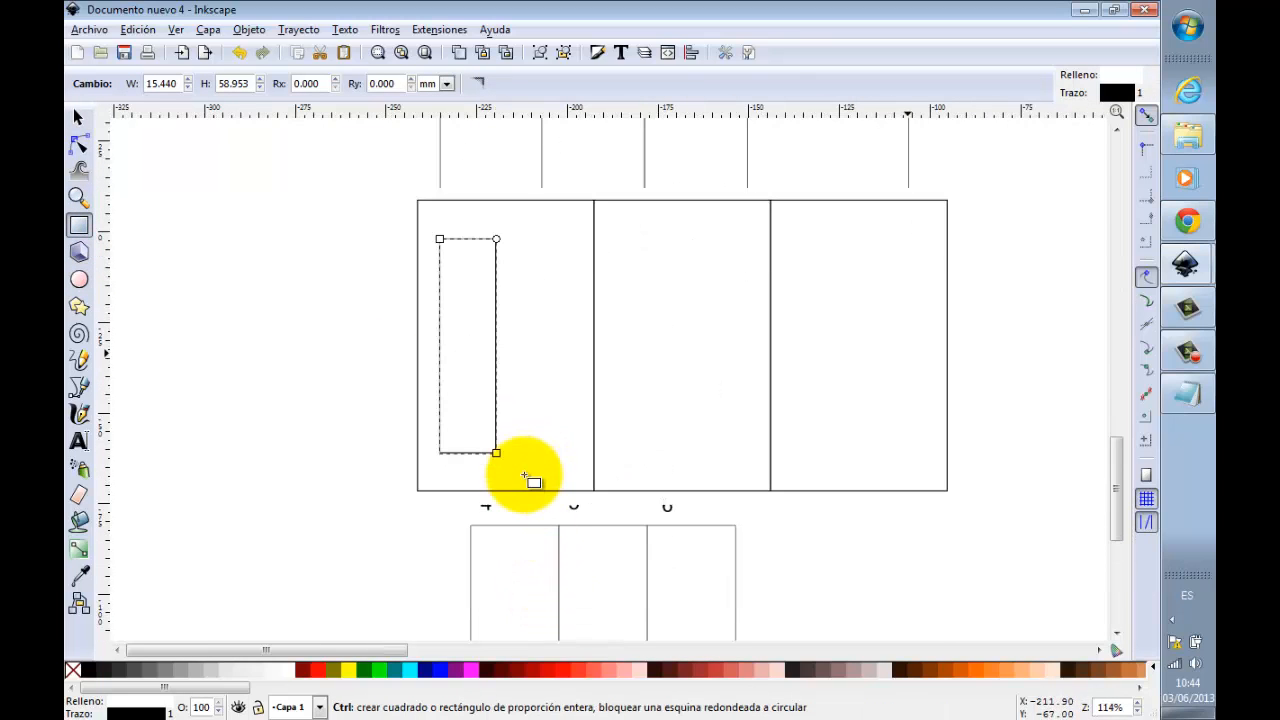
{"action": "left_click_drag", "start_coordinate": [510, 397], "coordinate": [577, 454]}
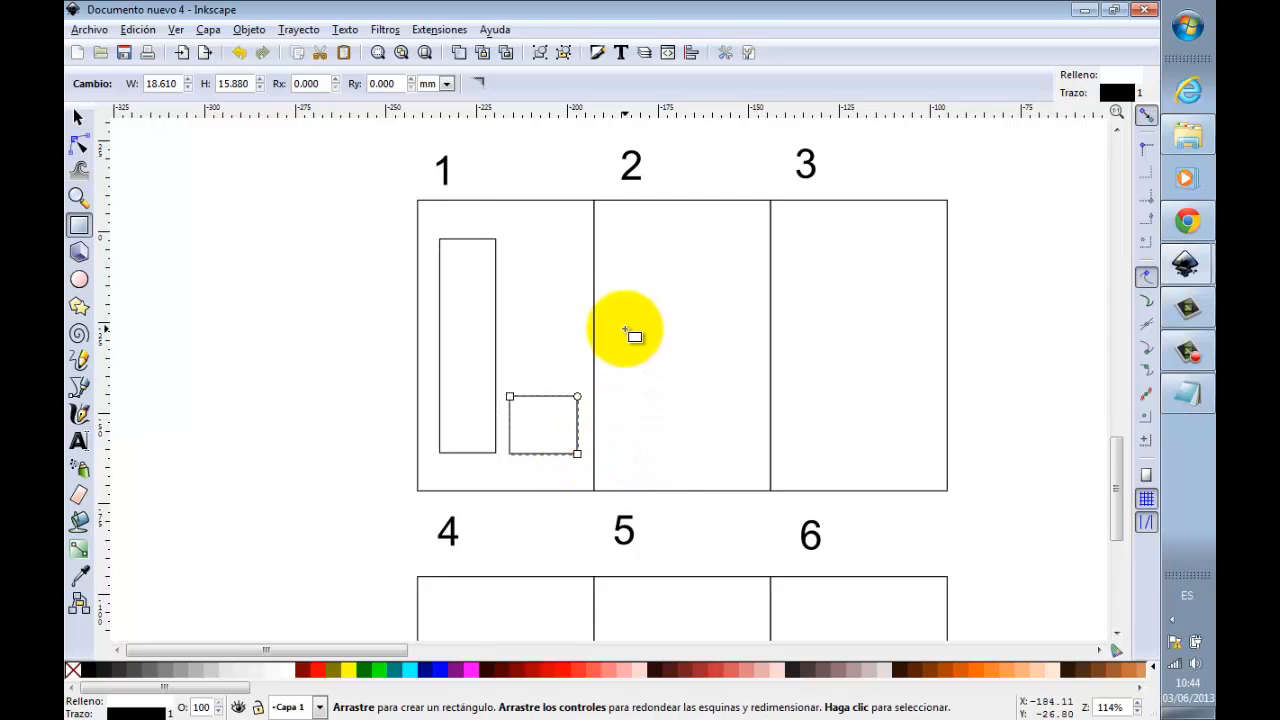
Step: Draw a rectangle about 87 × 69 mm across panels 2 and 3, and another about 76 × 64 mm across panels 5 and 6
{"action": "left_click_drag", "start_coordinate": [616, 224], "coordinate": [930, 475]}
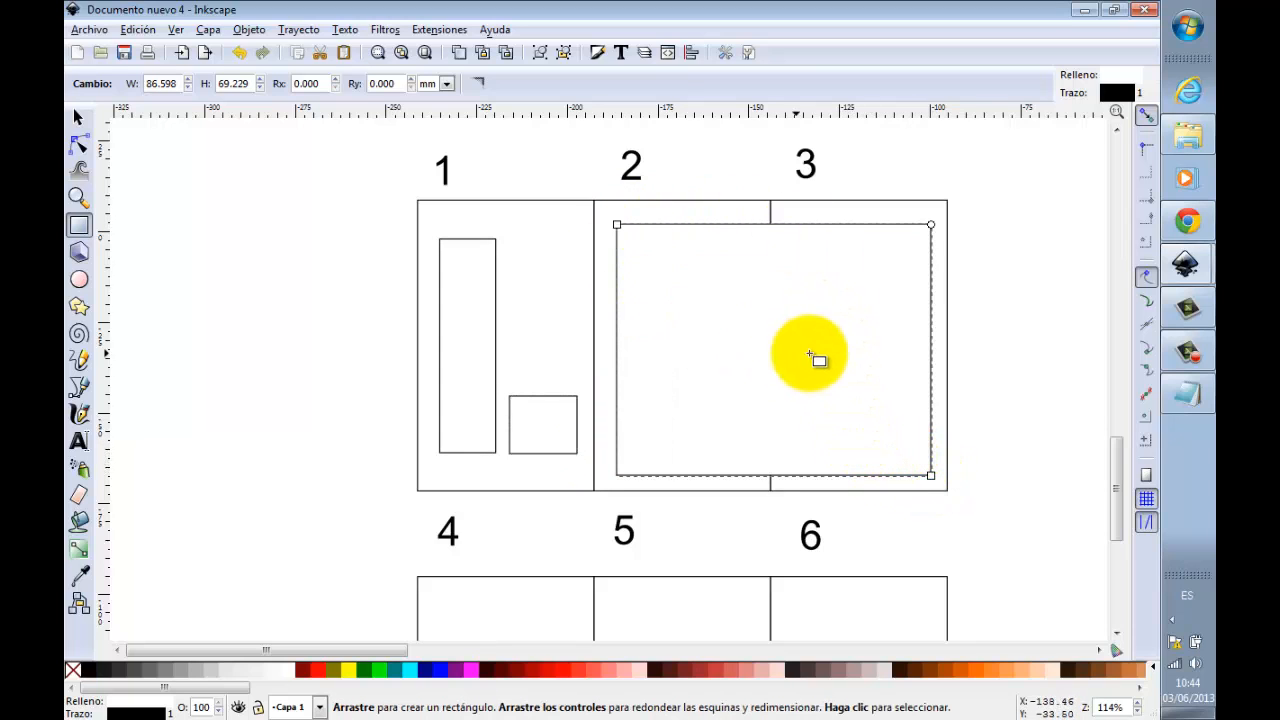
{"action": "scroll", "coordinate": [723, 322], "scroll_direction": "down", "scroll_amount": 2}
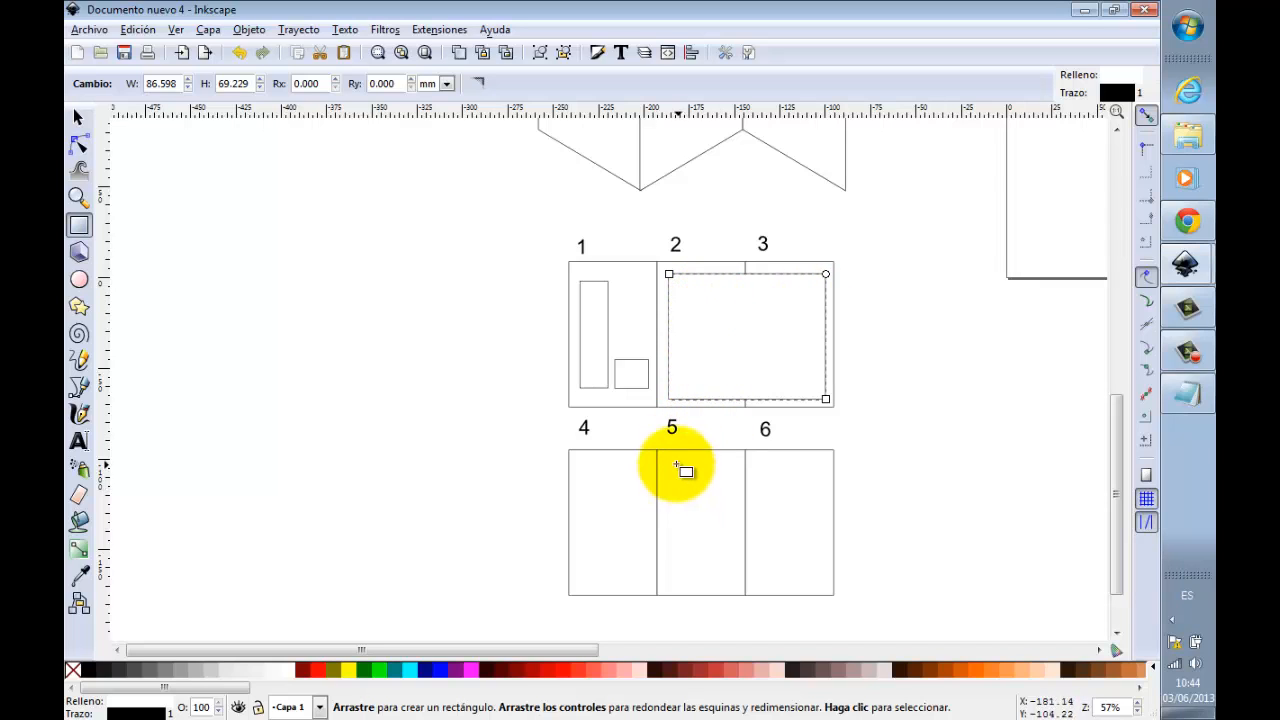
{"action": "left_click_drag", "start_coordinate": [671, 462], "coordinate": [811, 580]}
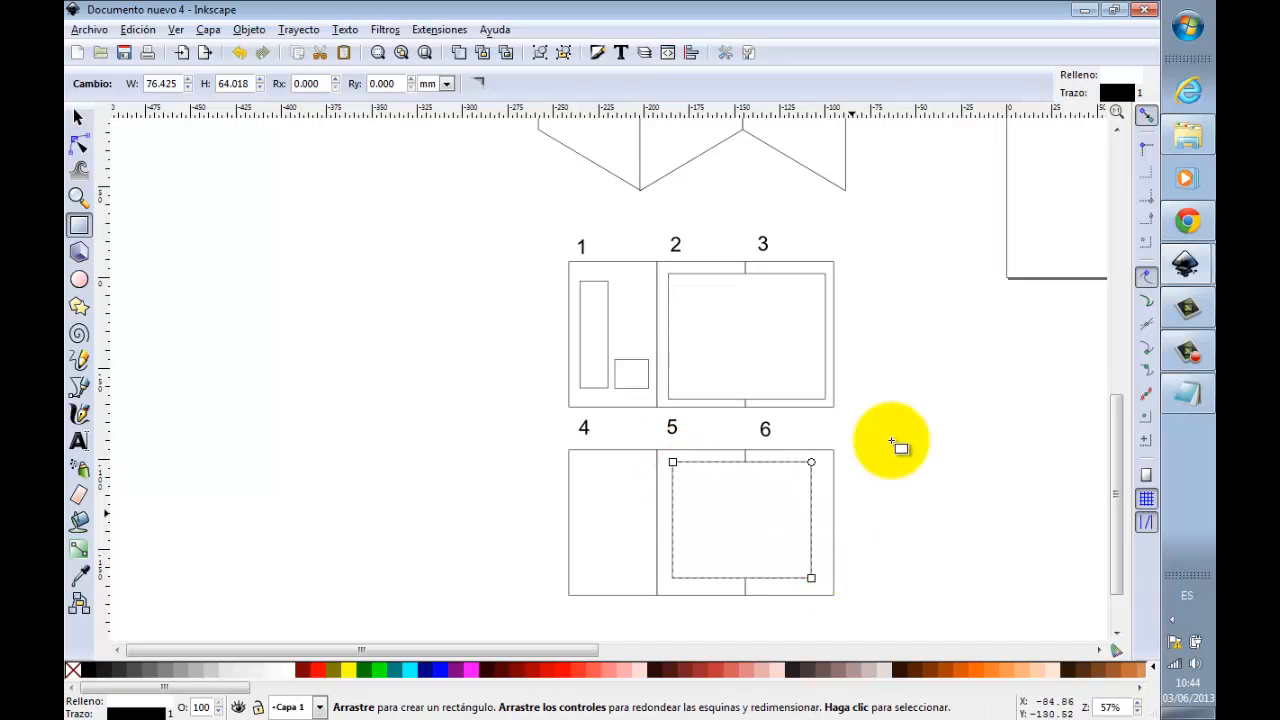
Step: Enlarge the rectangle across panels 5 and 6 to about 81 × 68 mm
{"action": "scroll", "coordinate": [880, 400], "scroll_direction": "up", "scroll_amount": 2}
{"action": "scroll", "coordinate": [738, 195], "scroll_direction": "up", "scroll_amount": 4}
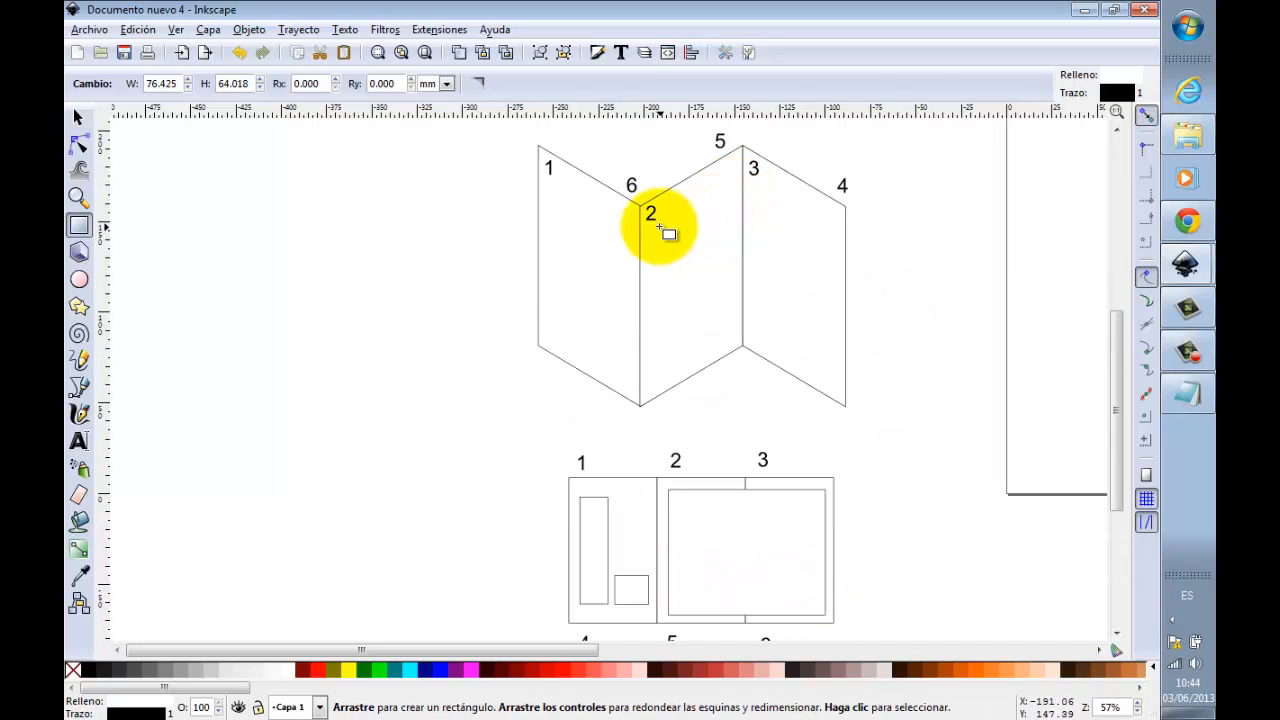
{"action": "scroll", "coordinate": [700, 300], "scroll_direction": "down", "scroll_amount": 6}
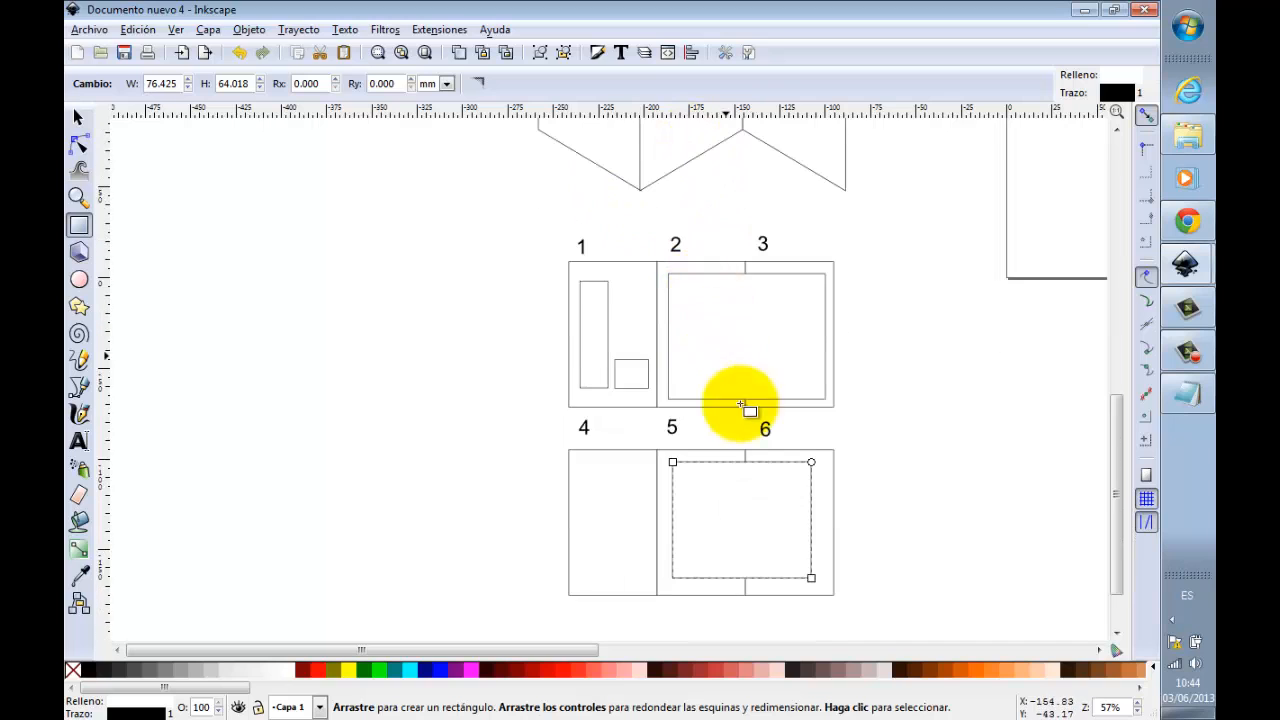
{"action": "scroll", "coordinate": [709, 229], "scroll_direction": "up", "scroll_amount": 5}
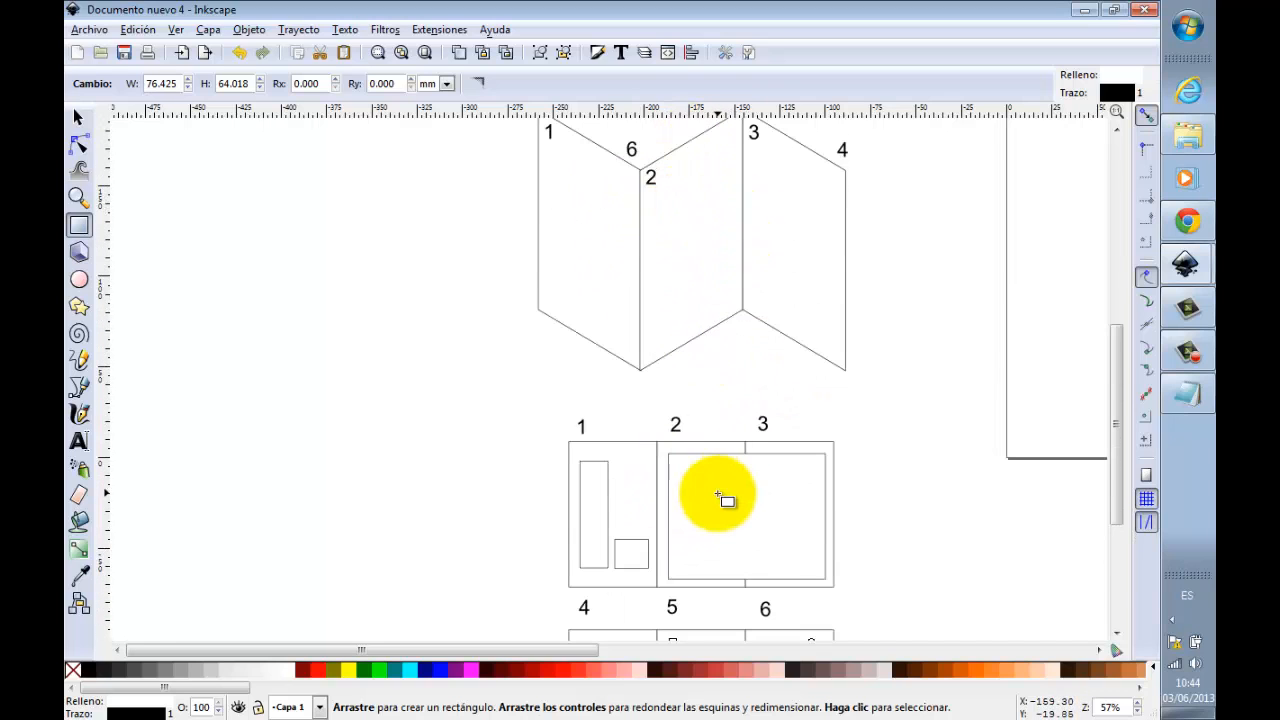
{"action": "scroll", "coordinate": [720, 470], "scroll_direction": "down", "scroll_amount": 4}
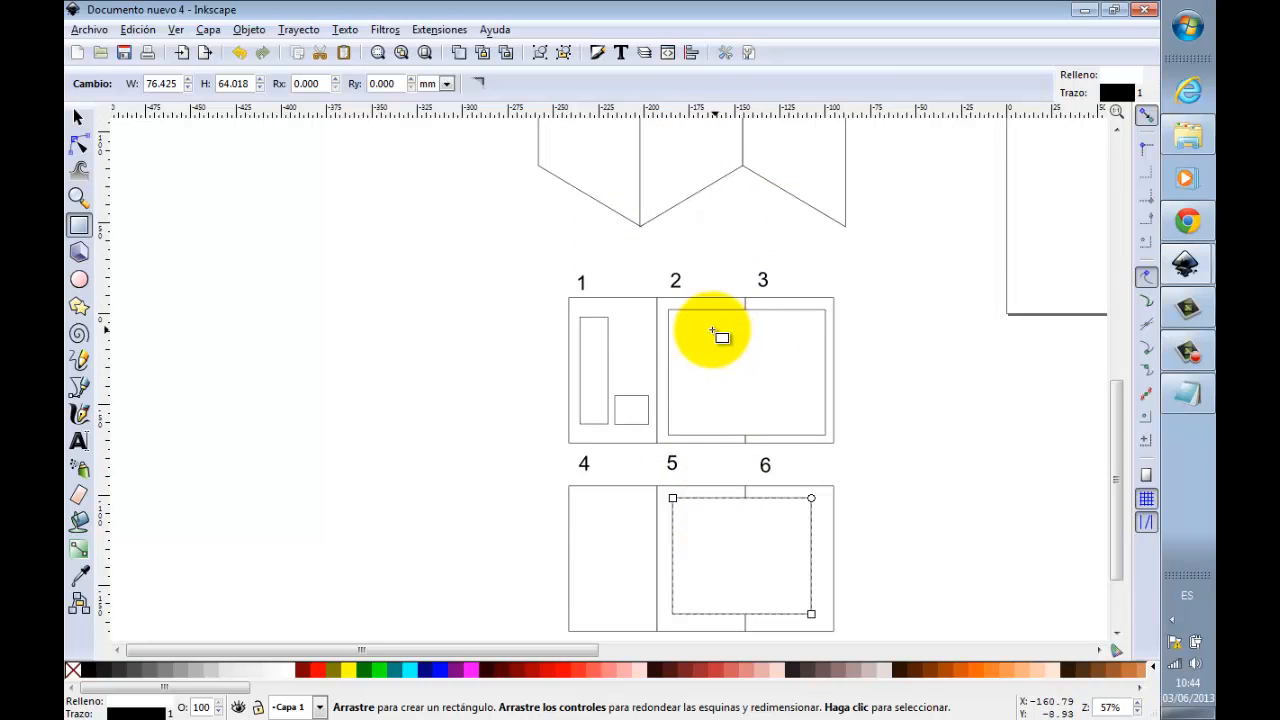
{"action": "scroll", "coordinate": [760, 360], "scroll_direction": "down", "scroll_amount": 2}
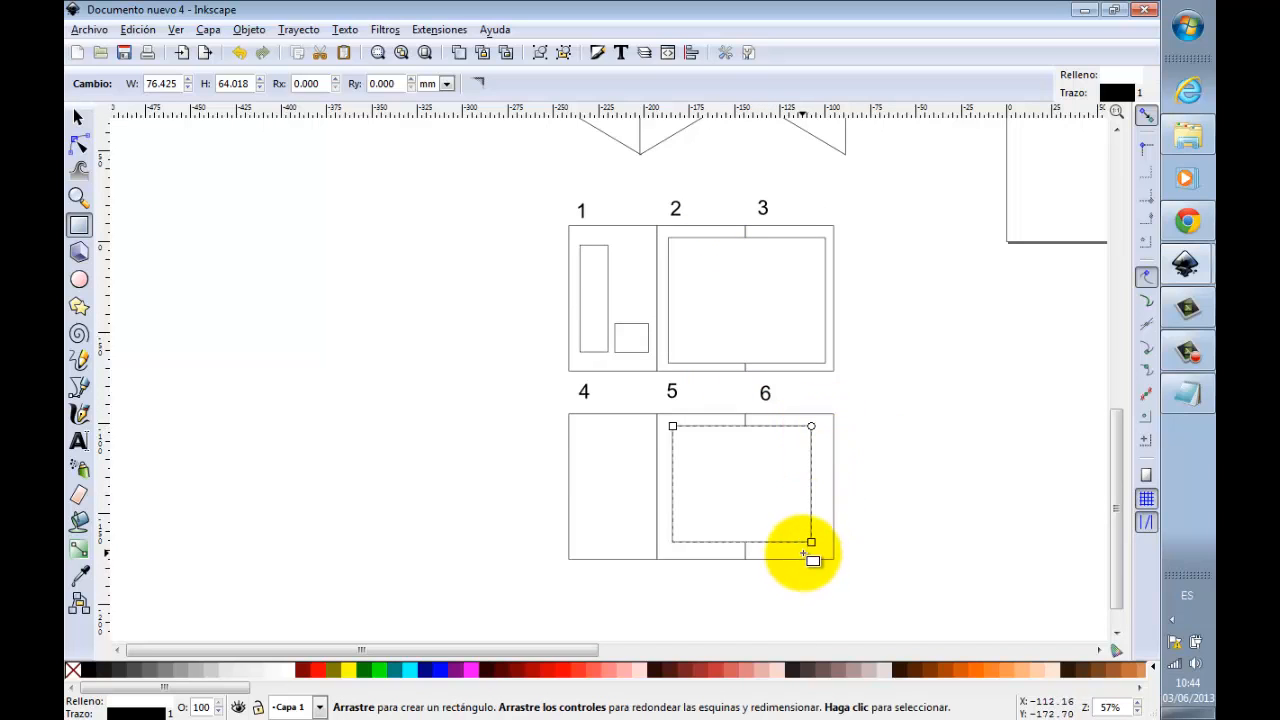
{"action": "left_click_drag", "start_coordinate": [811, 542], "coordinate": [819, 549]}
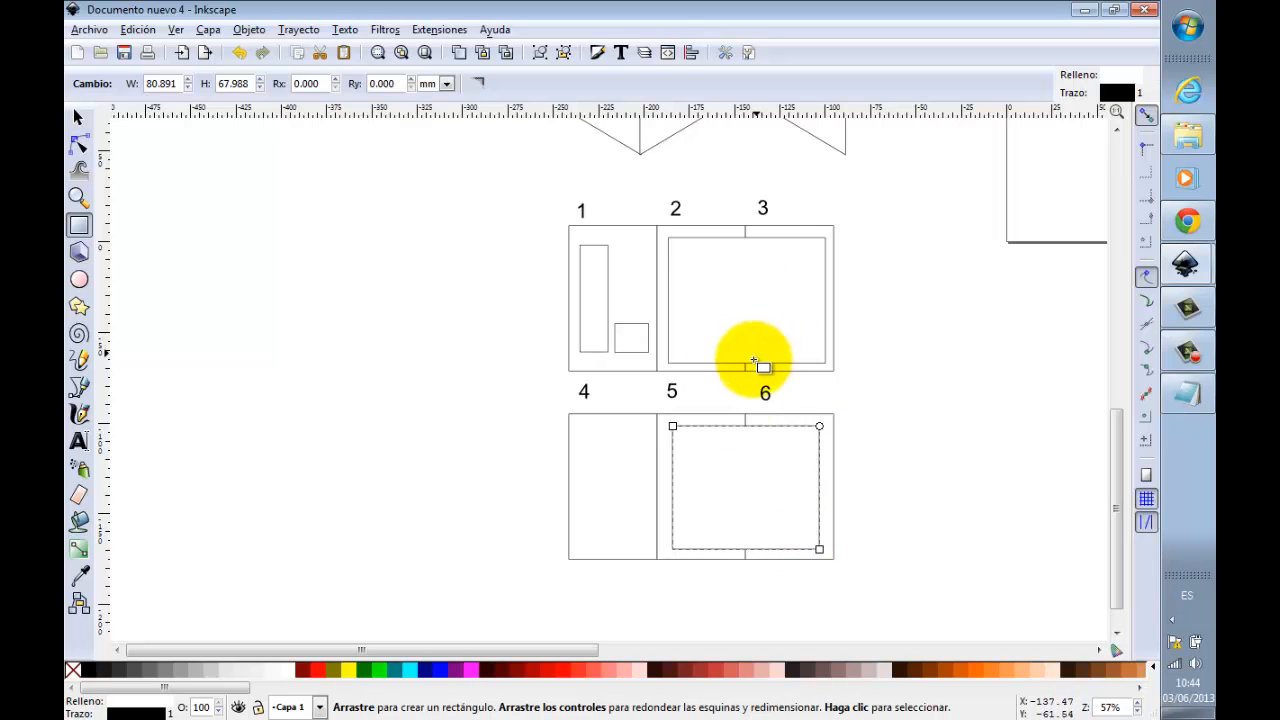
Step: Draw a thin horizontal strip near panel 4's lower edge and a small rectangle about 12 × 13 mm above it
{"action": "scroll", "coordinate": [580, 557], "scroll_direction": "up", "scroll_amount": 1}
{"action": "scroll", "coordinate": [600, 520], "scroll_direction": "down", "scroll_amount": 2}
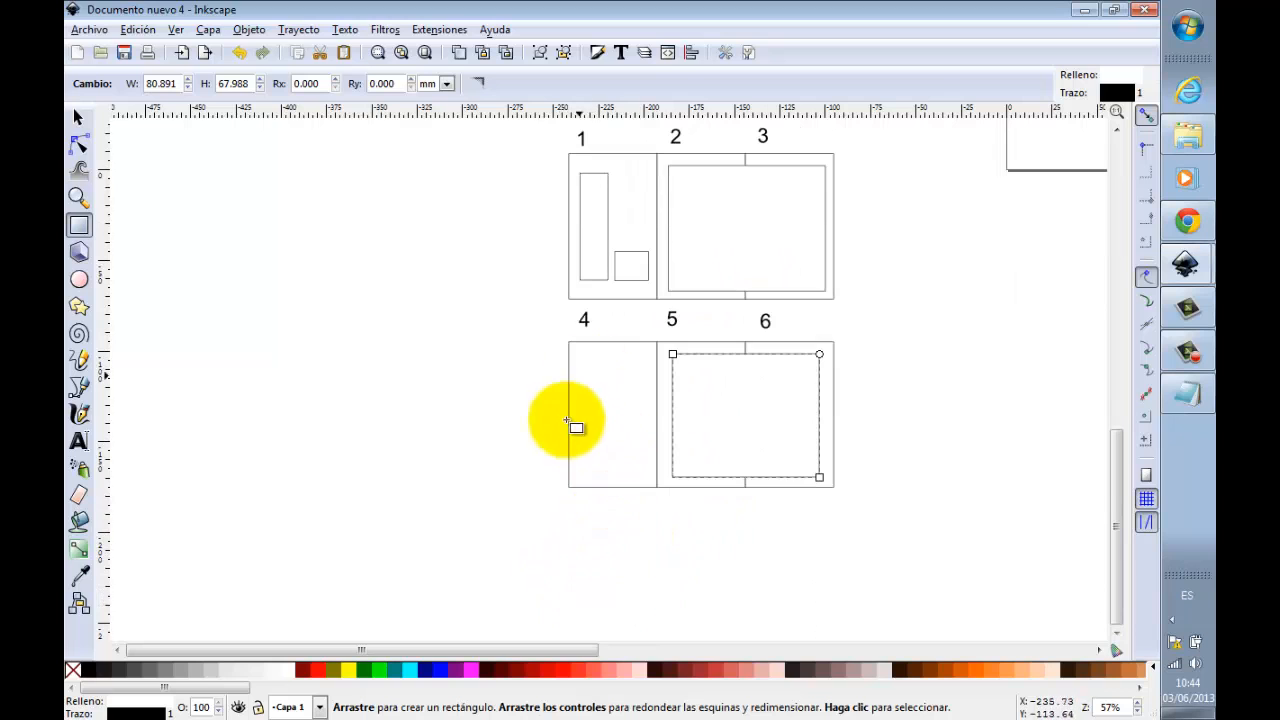
{"action": "scroll", "coordinate": [567, 422], "scroll_direction": "up", "scroll_amount": 1}
{"action": "scroll", "coordinate": [585, 555], "scroll_direction": "up", "scroll_amount": 2}
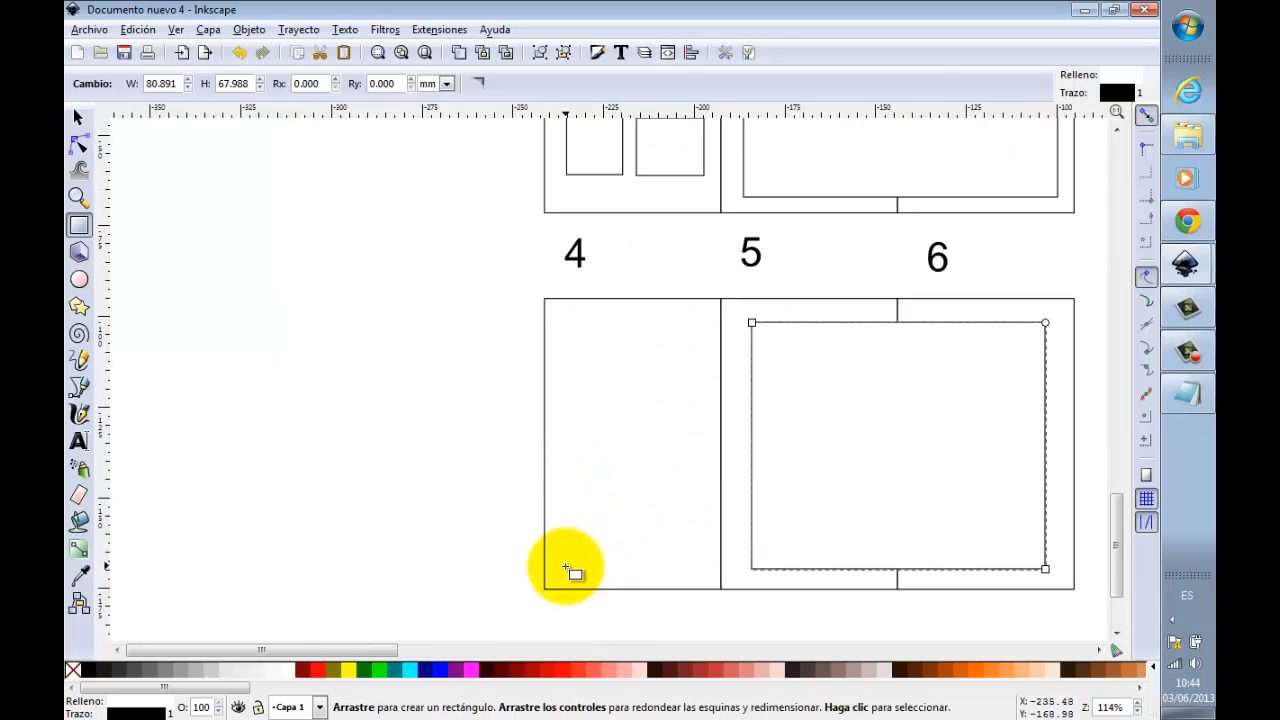
{"action": "left_click_drag", "start_coordinate": [562, 573], "coordinate": [700, 557]}
{"action": "left_click_drag", "start_coordinate": [617, 495], "coordinate": [659, 541]}
Step: Move the FAU and Inkscape logos together to just below the course text column
{"action": "scroll", "coordinate": [520, 426], "scroll_direction": "down", "scroll_amount": 2}
{"action": "scroll", "coordinate": [523, 423], "scroll_direction": "down", "scroll_amount": 2}
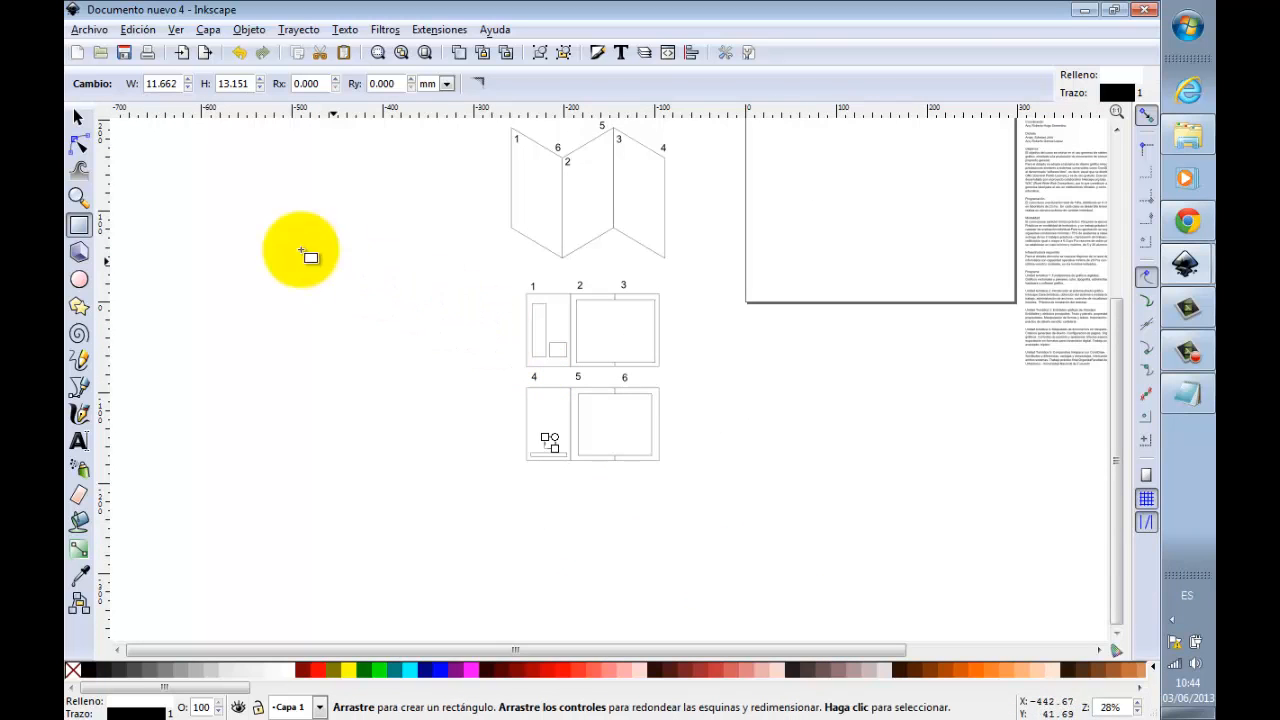
{"action": "left_click", "coordinate": [79, 169]}
{"action": "left_click", "coordinate": [79, 197]}
{"action": "left_click", "coordinate": [731, 258], "text": "shift"}
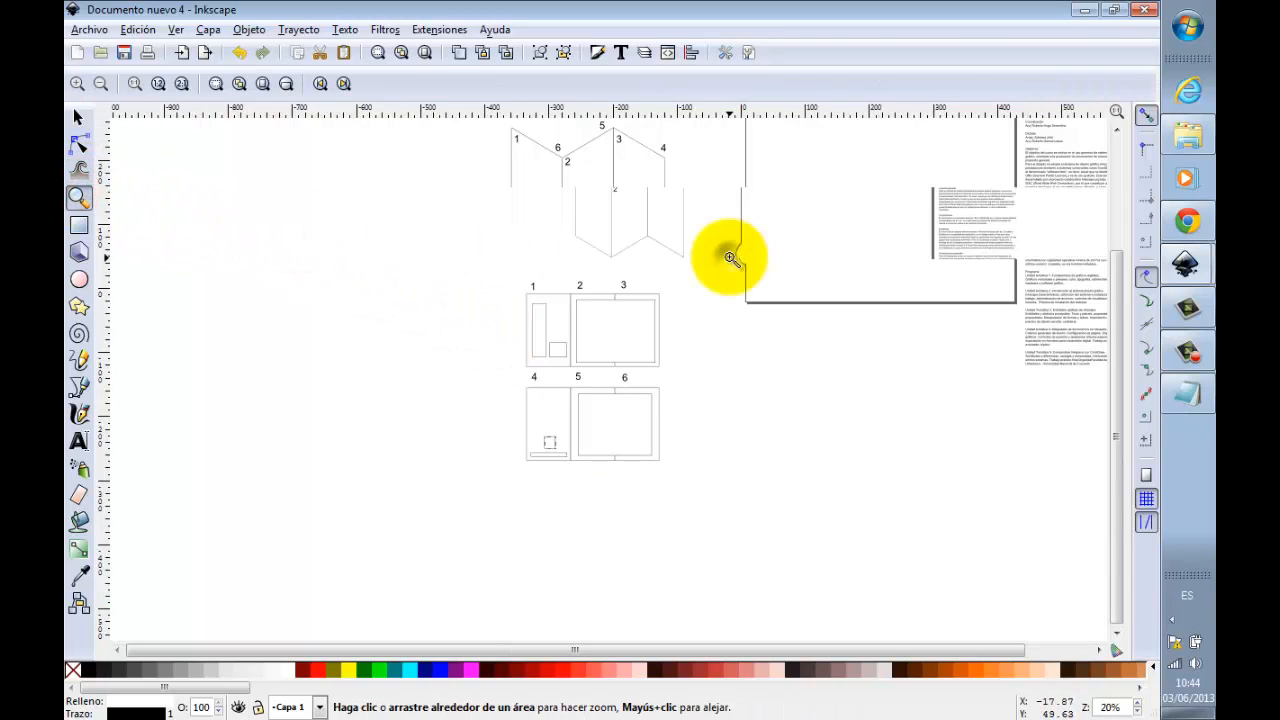
{"action": "left_click", "coordinate": [730, 257], "text": "shift"}
{"action": "left_click_drag", "start_coordinate": [615, 167], "coordinate": [983, 383]}
{"action": "left_click", "coordinate": [79, 117]}
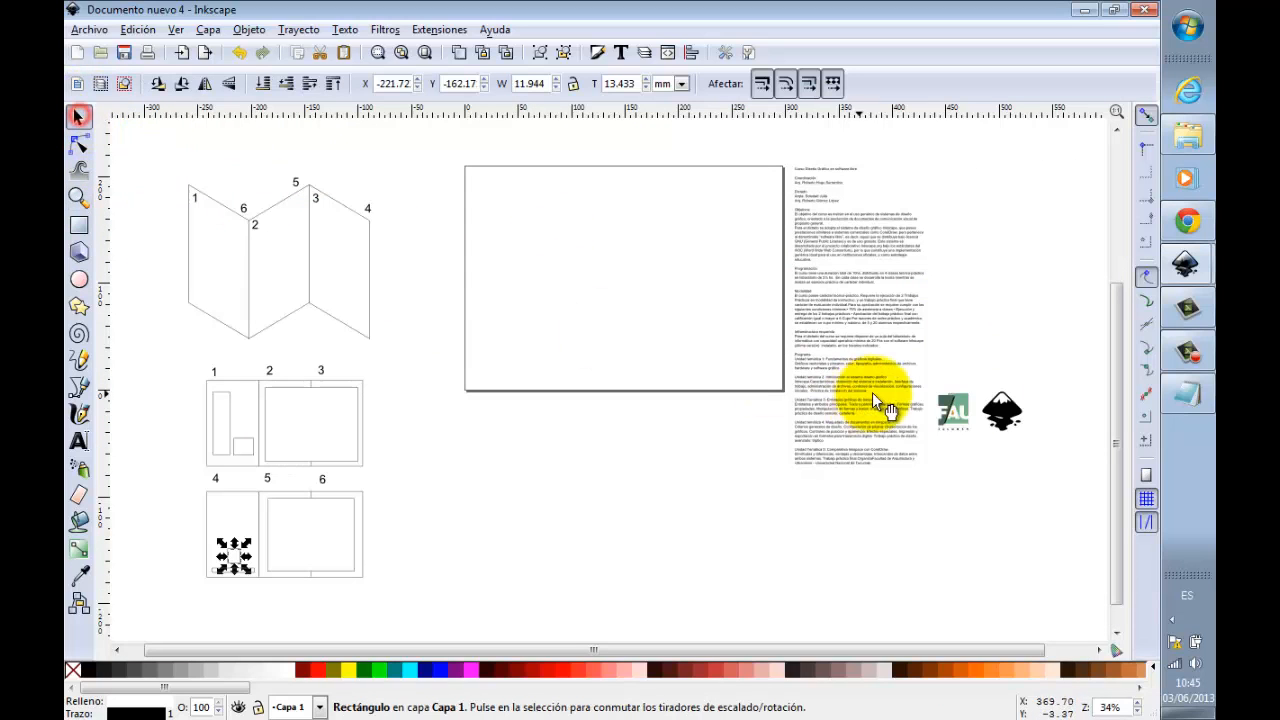
{"action": "left_click", "coordinate": [966, 418]}
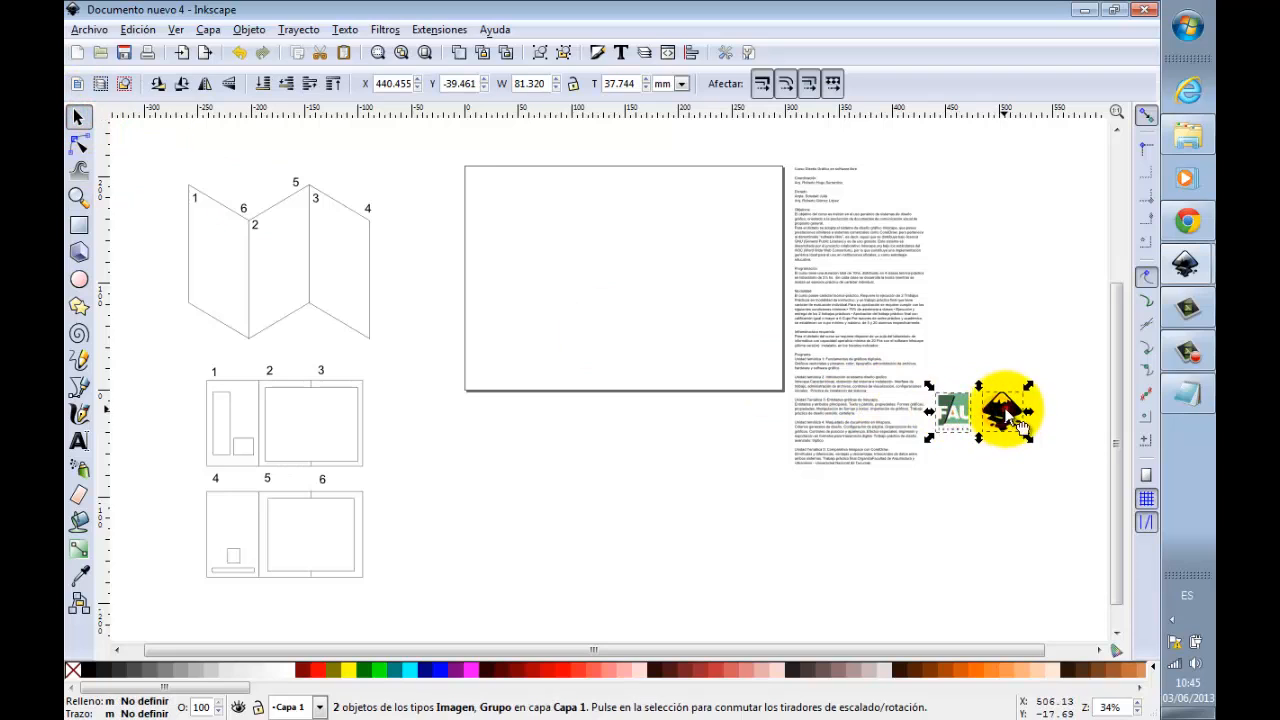
{"action": "left_click_drag", "start_coordinate": [1003, 414], "coordinate": [888, 503]}
{"action": "left_click", "coordinate": [989, 486]}
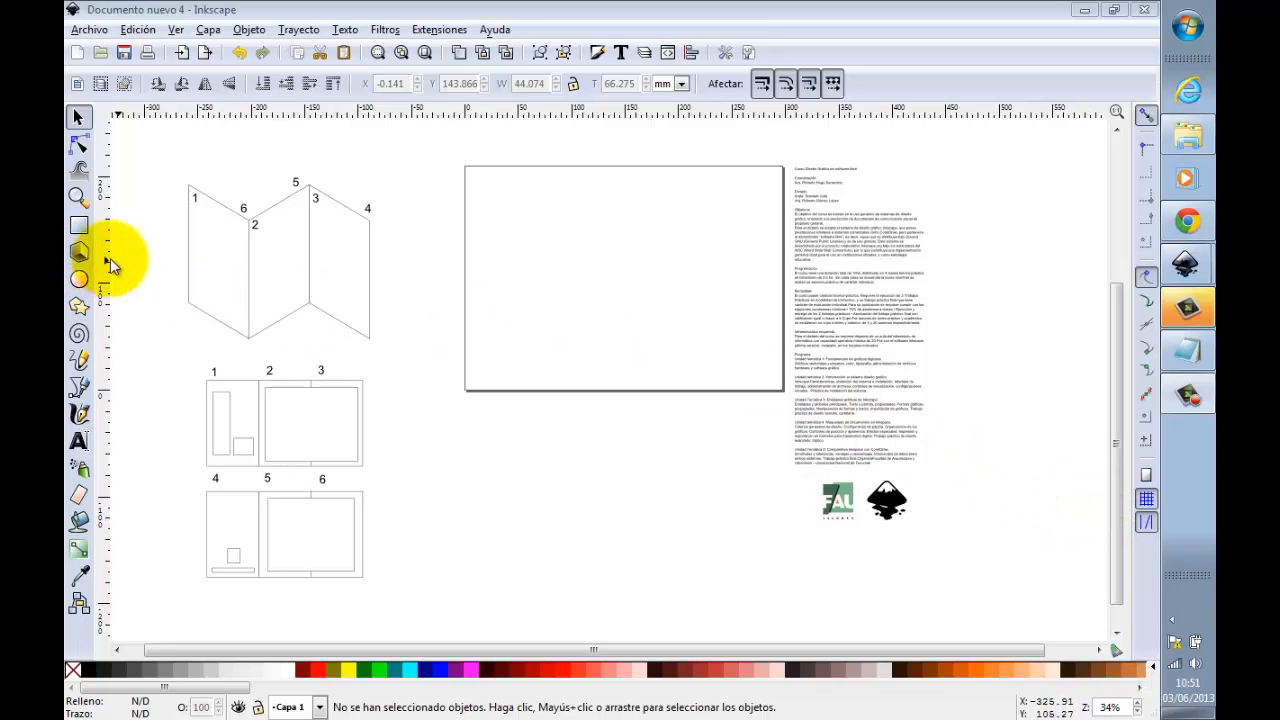
Step: Place a vertical guide at about X 112 mm and a horizontal guide at about Y 163 mm over the page
{"action": "left_click_drag", "start_coordinate": [106, 262], "coordinate": [586, 285]}
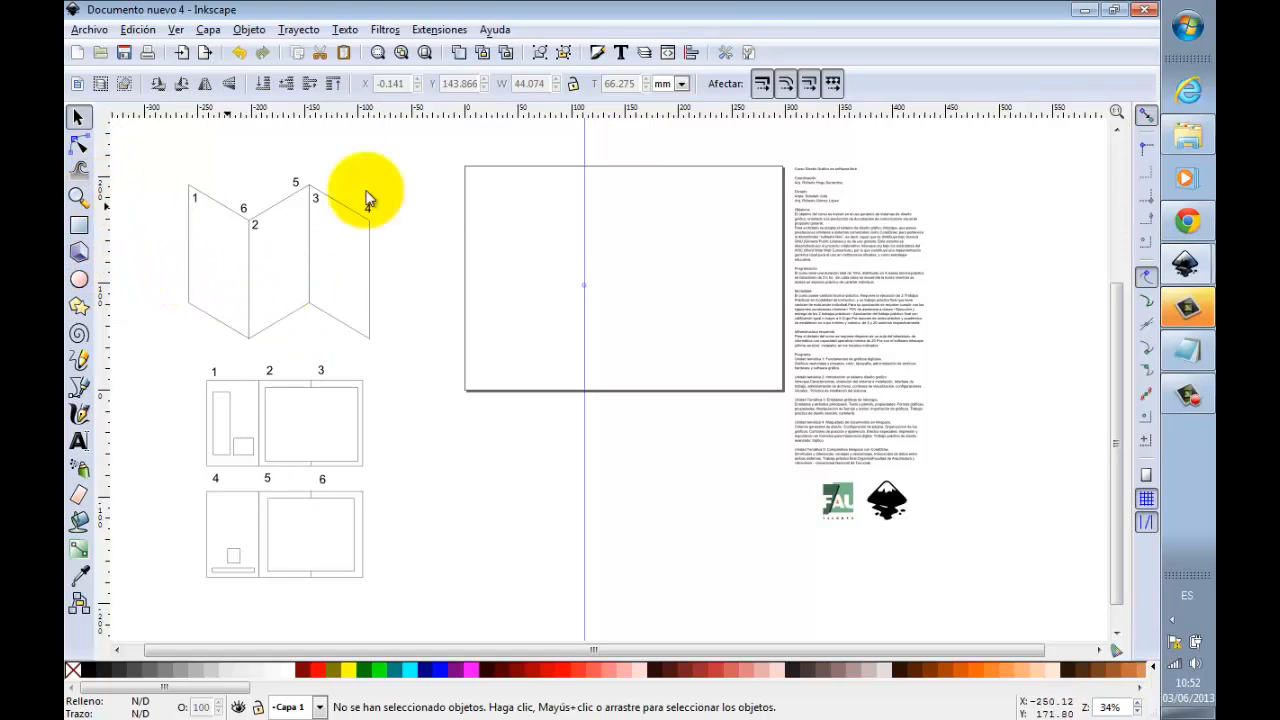
{"action": "left_click_drag", "start_coordinate": [608, 107], "coordinate": [600, 217]}
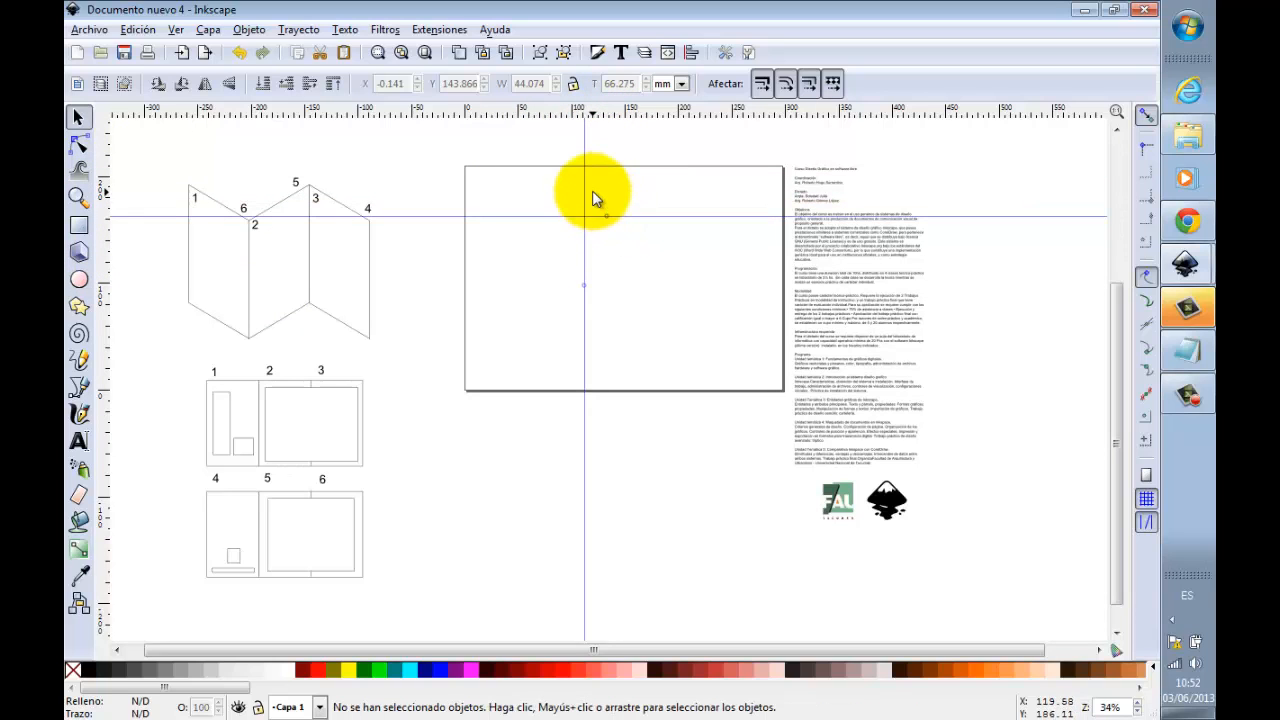
Step: Set the horizontal guide's X position to 100 mm
{"action": "double_click", "coordinate": [651, 216]}
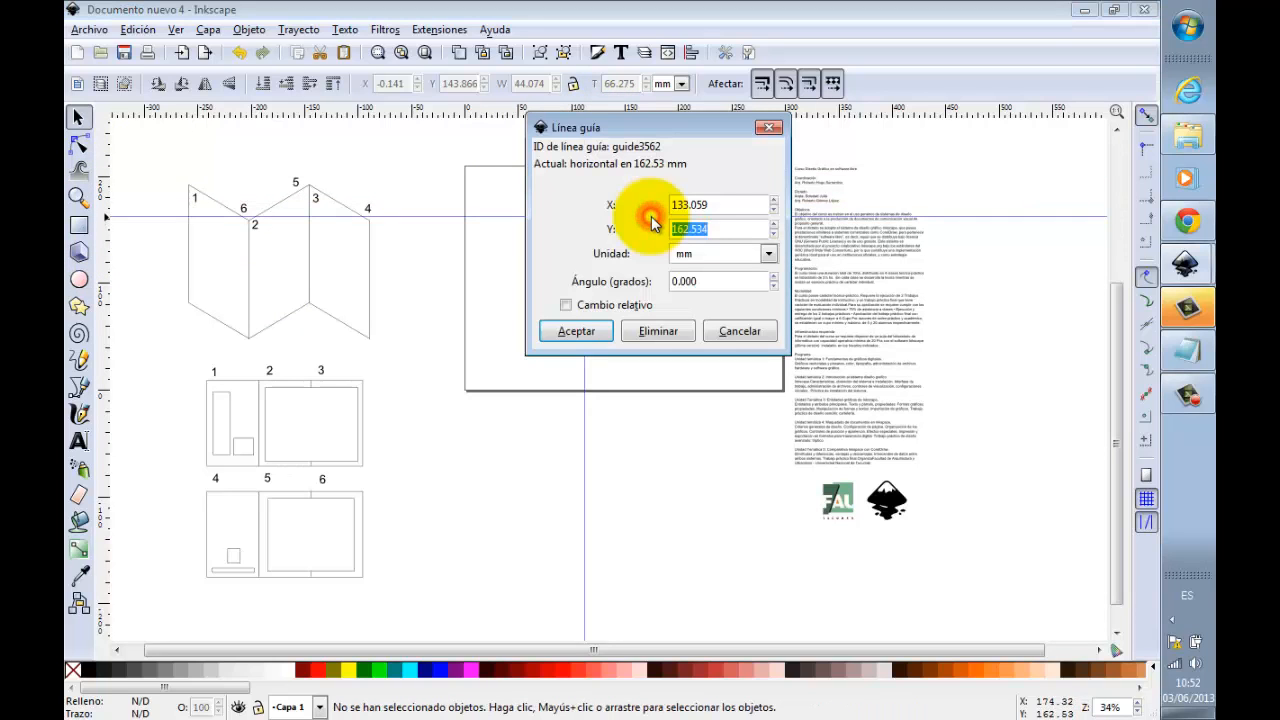
{"action": "left_click_drag", "start_coordinate": [714, 204], "coordinate": [649, 204]}
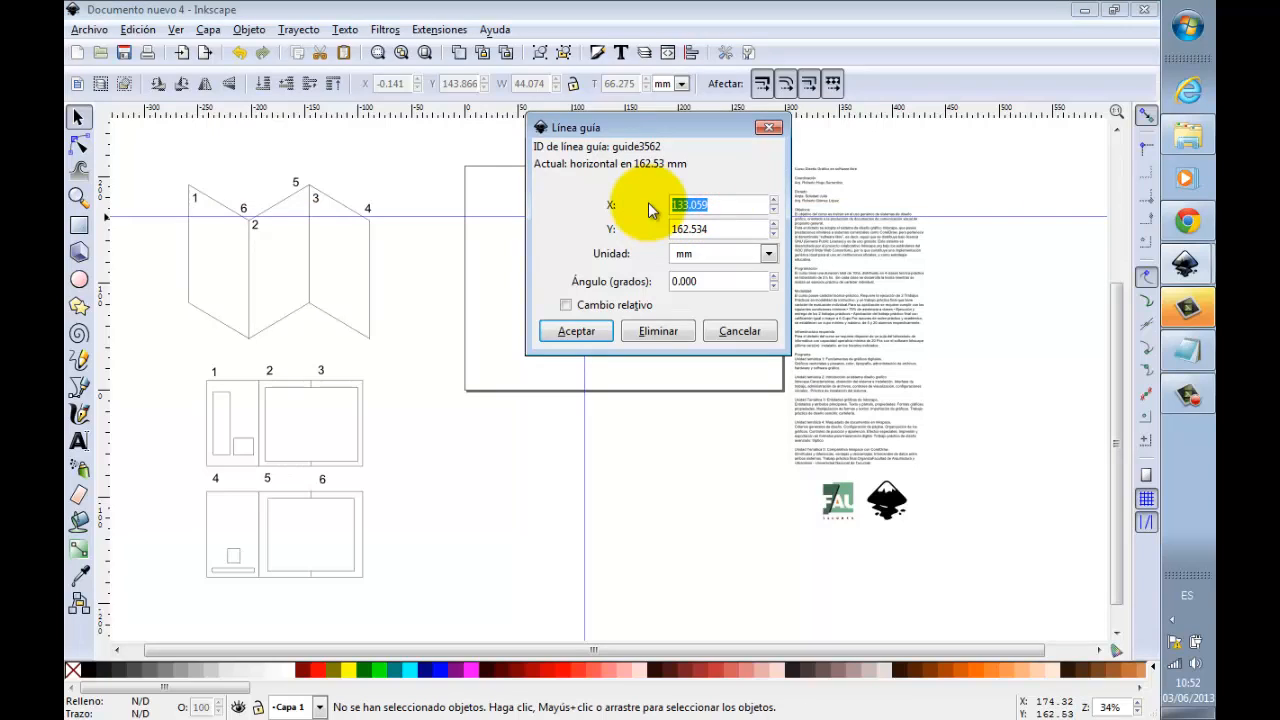
{"action": "type", "text": "100"}
{"action": "left_click", "coordinate": [596, 332]}
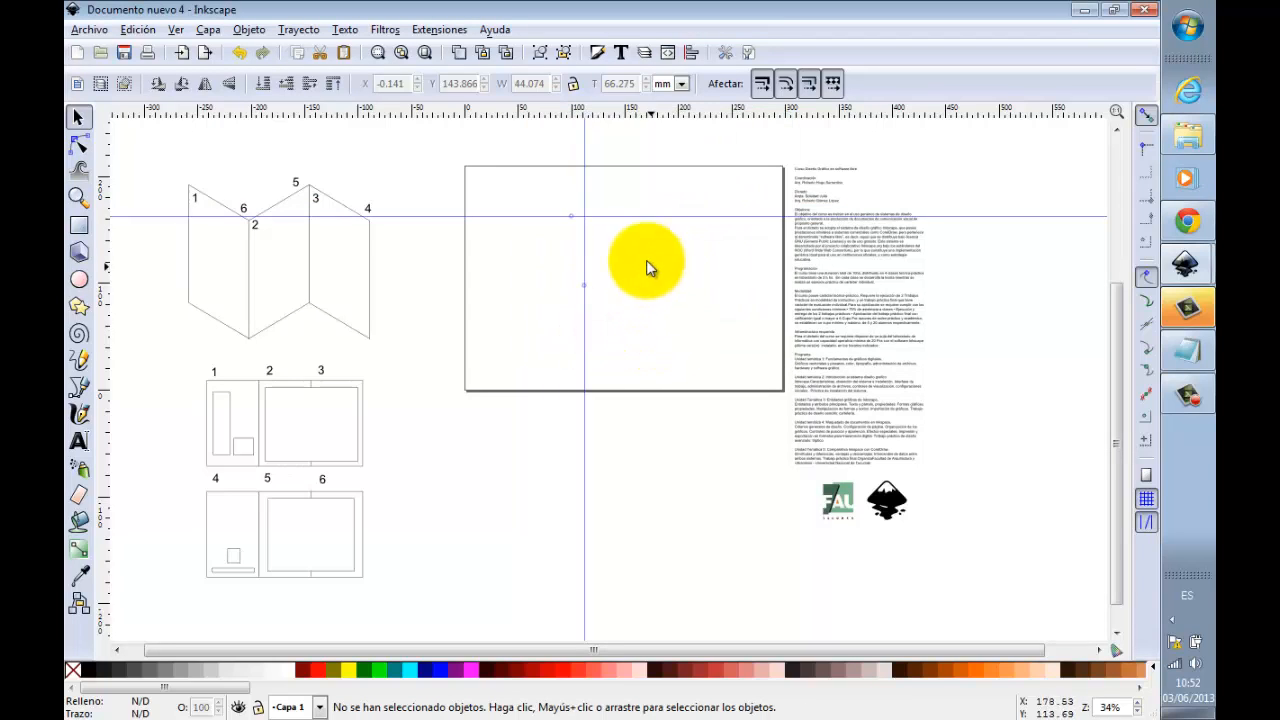
Step: Set the vertical guide's X position to 100 mm and the horizontal guide's Y position to 0 mm
{"action": "double_click", "coordinate": [585, 233]}
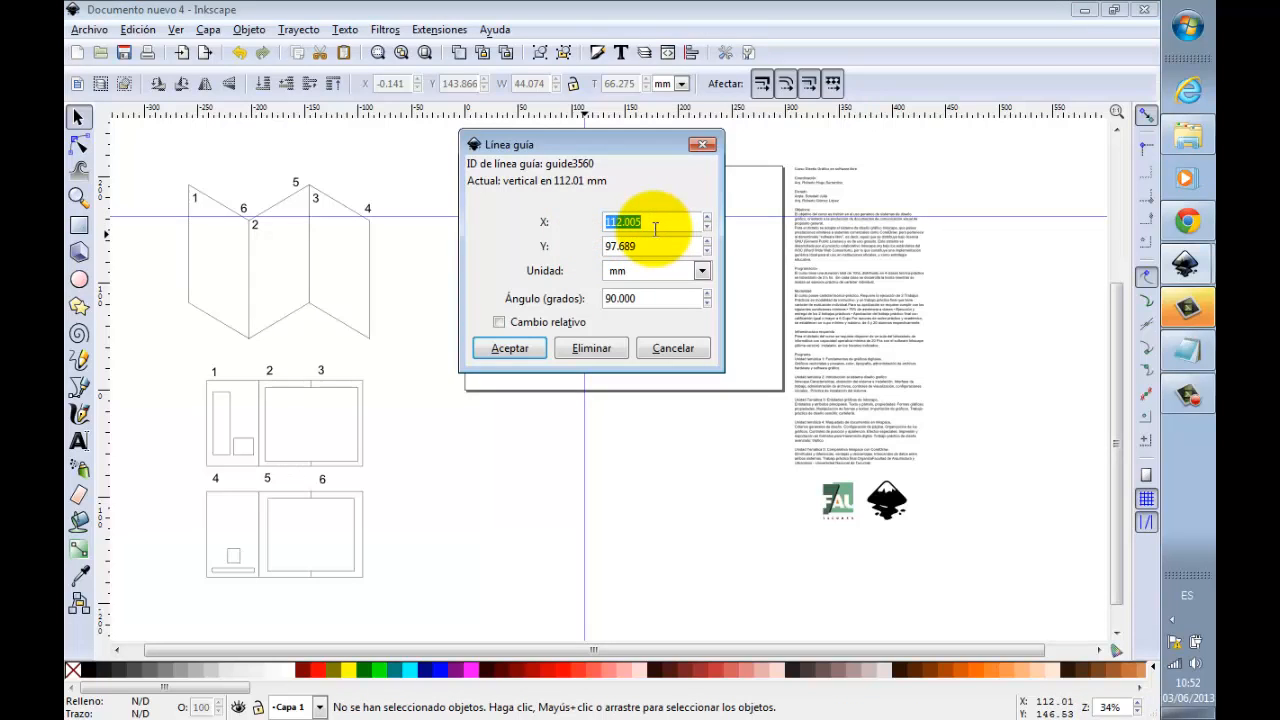
{"action": "type", "text": "100"}
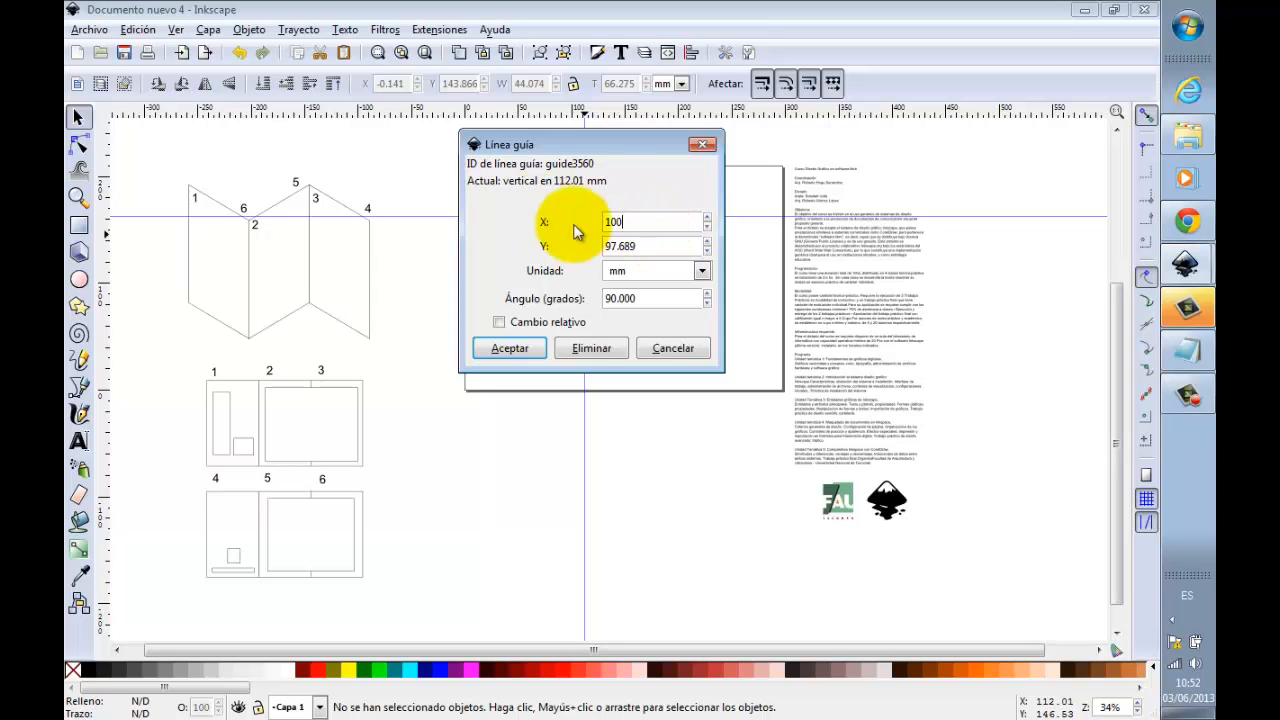
{"action": "left_click", "coordinate": [530, 350]}
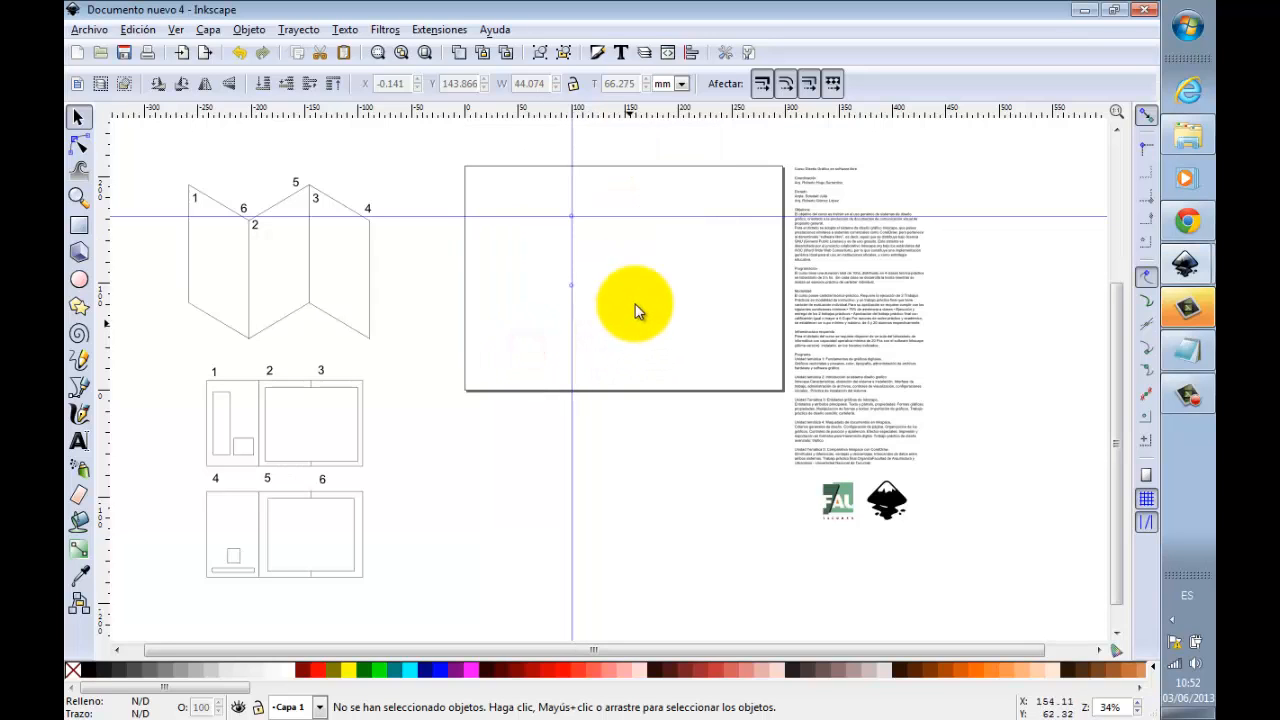
{"action": "double_click", "coordinate": [640, 220]}
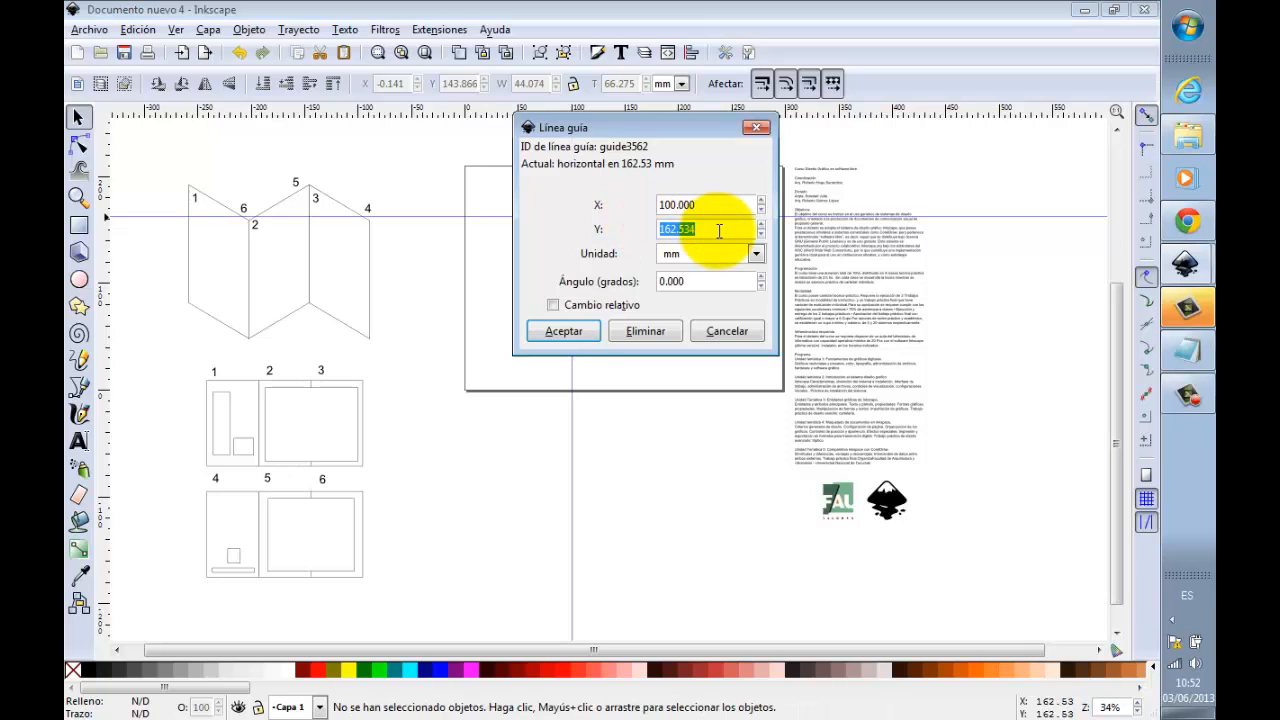
{"action": "type", "text": "0"}
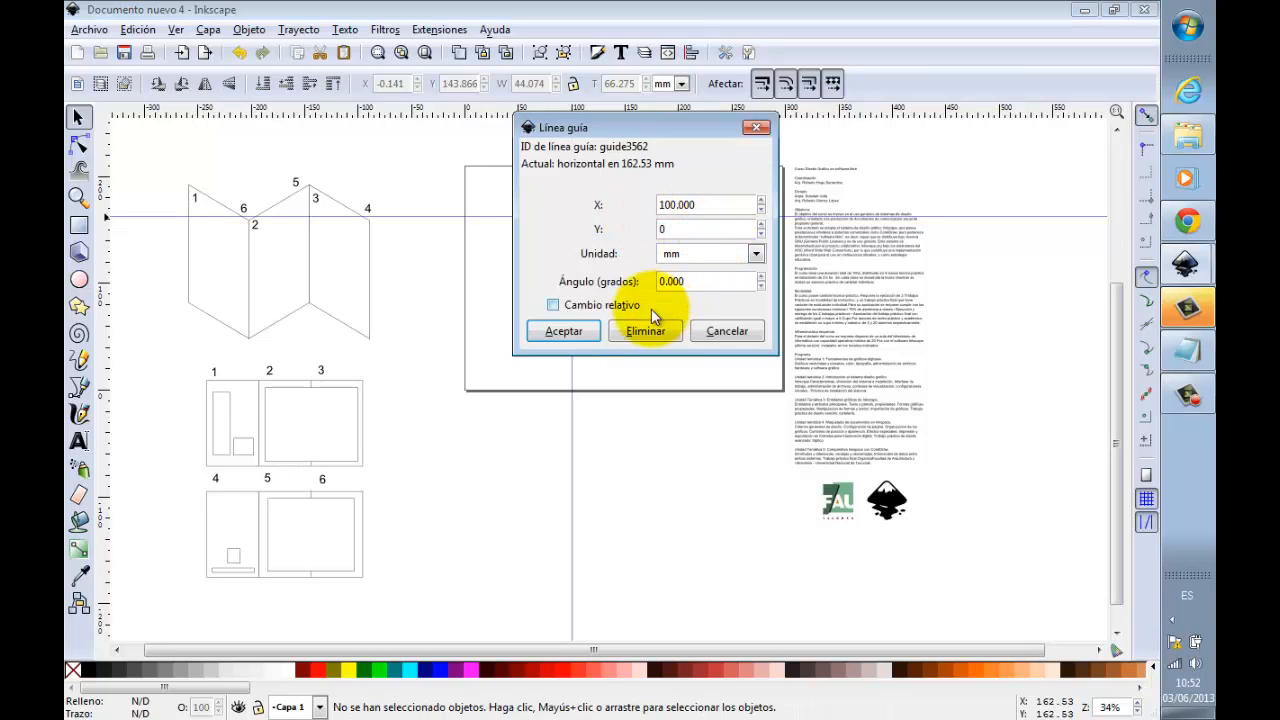
{"action": "left_click", "coordinate": [565, 331]}
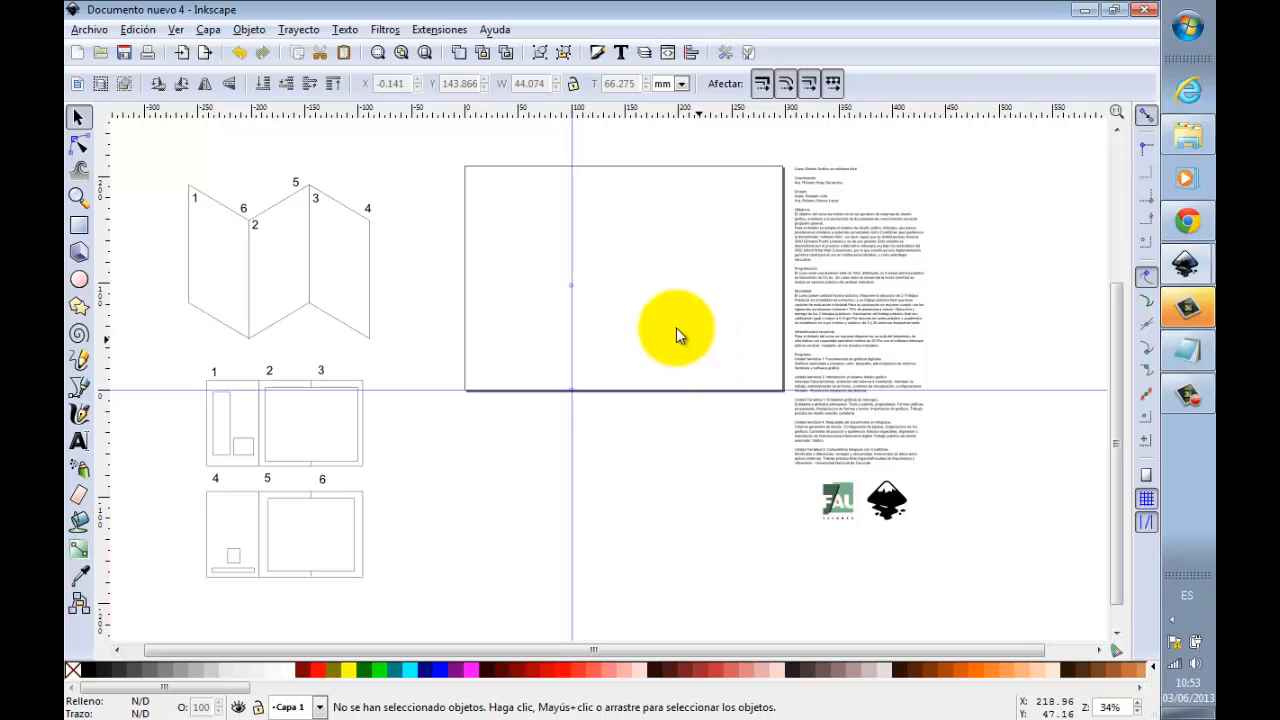
Step: Delete the vertical guide crossing the page and the horizontal guide along the page's lower edge
{"action": "left_click", "coordinate": [571, 320]}
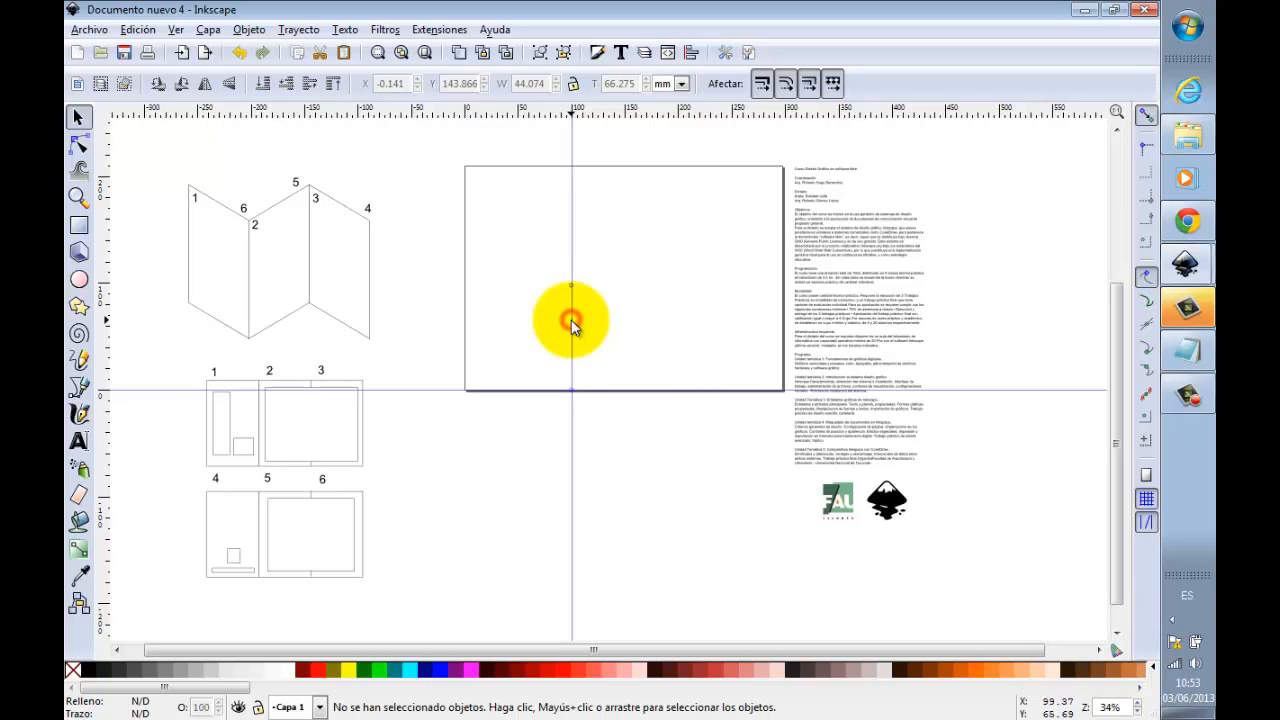
{"action": "key", "text": "Delete"}
{"action": "left_click", "coordinate": [455, 390]}
{"action": "key", "text": "Delete"}
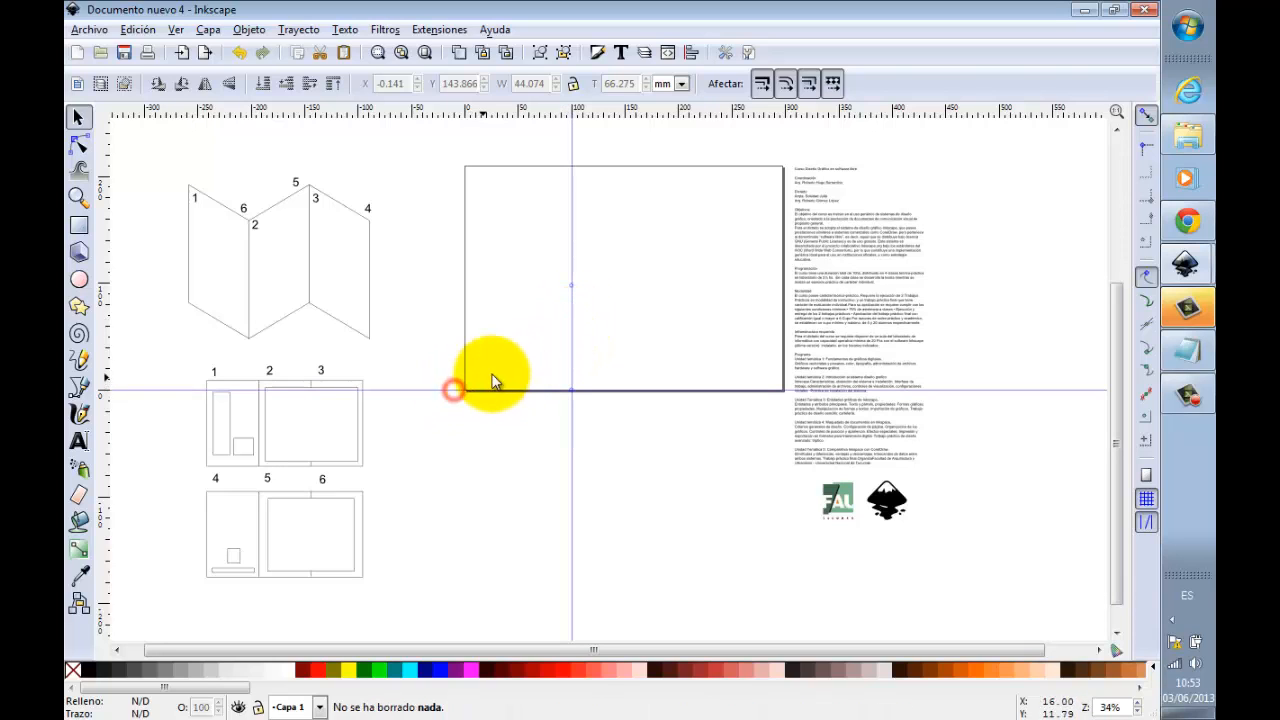
{"action": "left_click", "coordinate": [571, 320]}
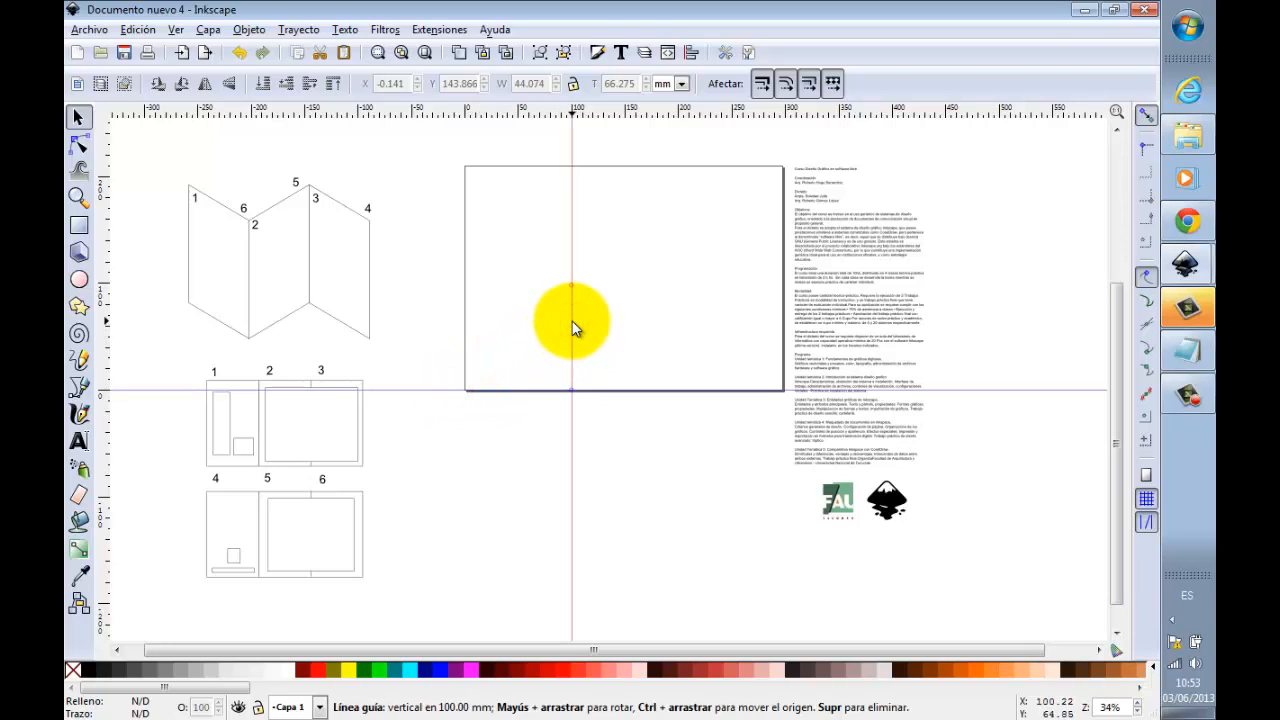
{"action": "key", "text": "Delete"}
{"action": "left_click", "coordinate": [435, 390]}
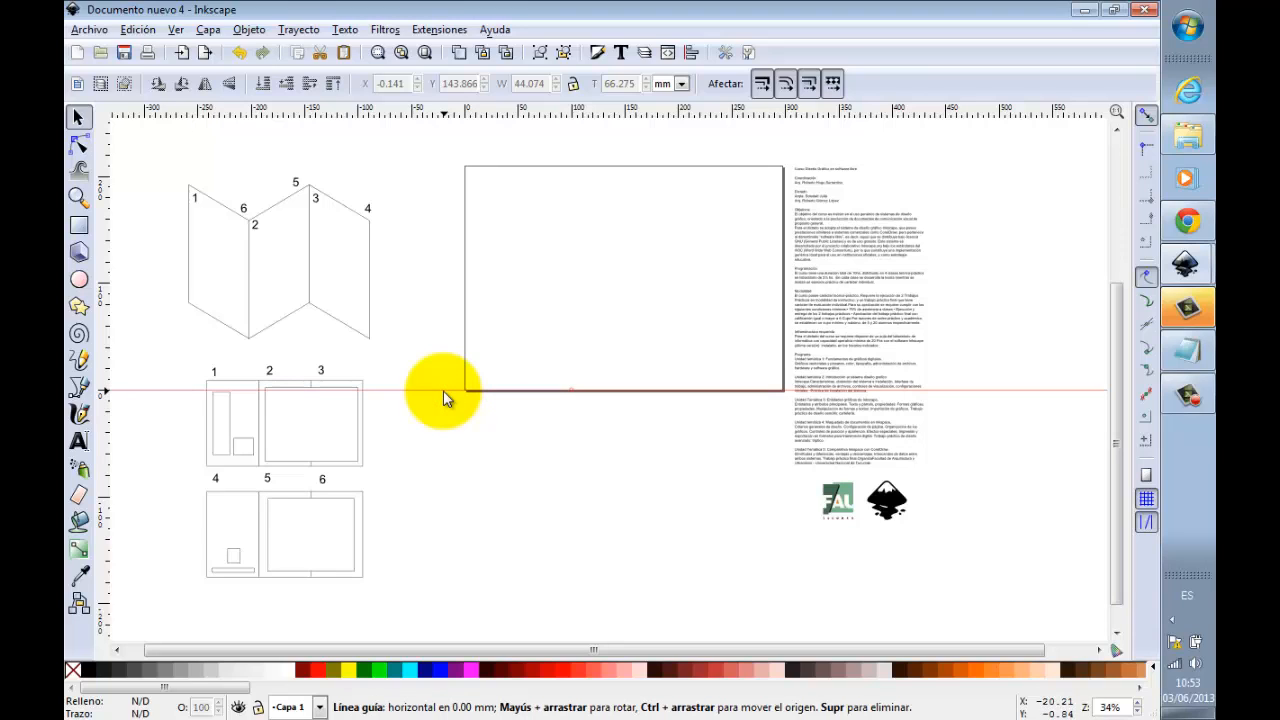
{"action": "key", "text": "Delete"}
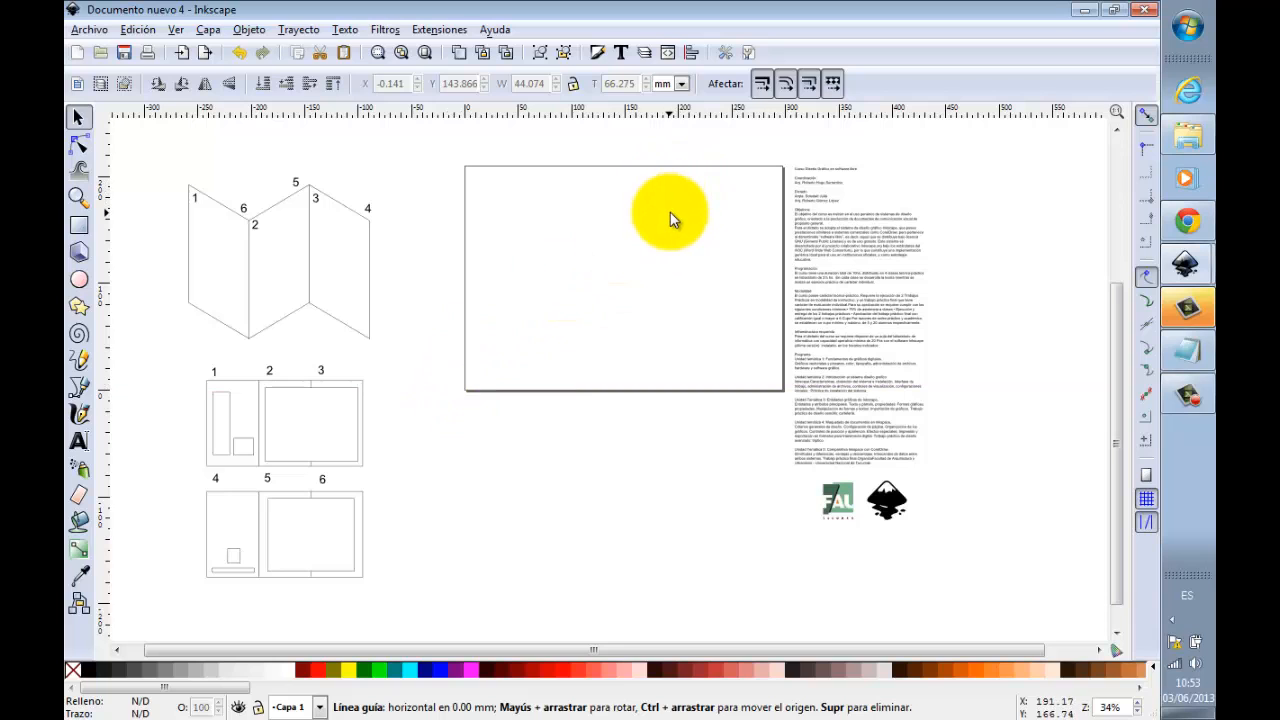
Step: Create guides around the page so that all four page borders are marked
{"action": "left_click", "coordinate": [145, 31]}
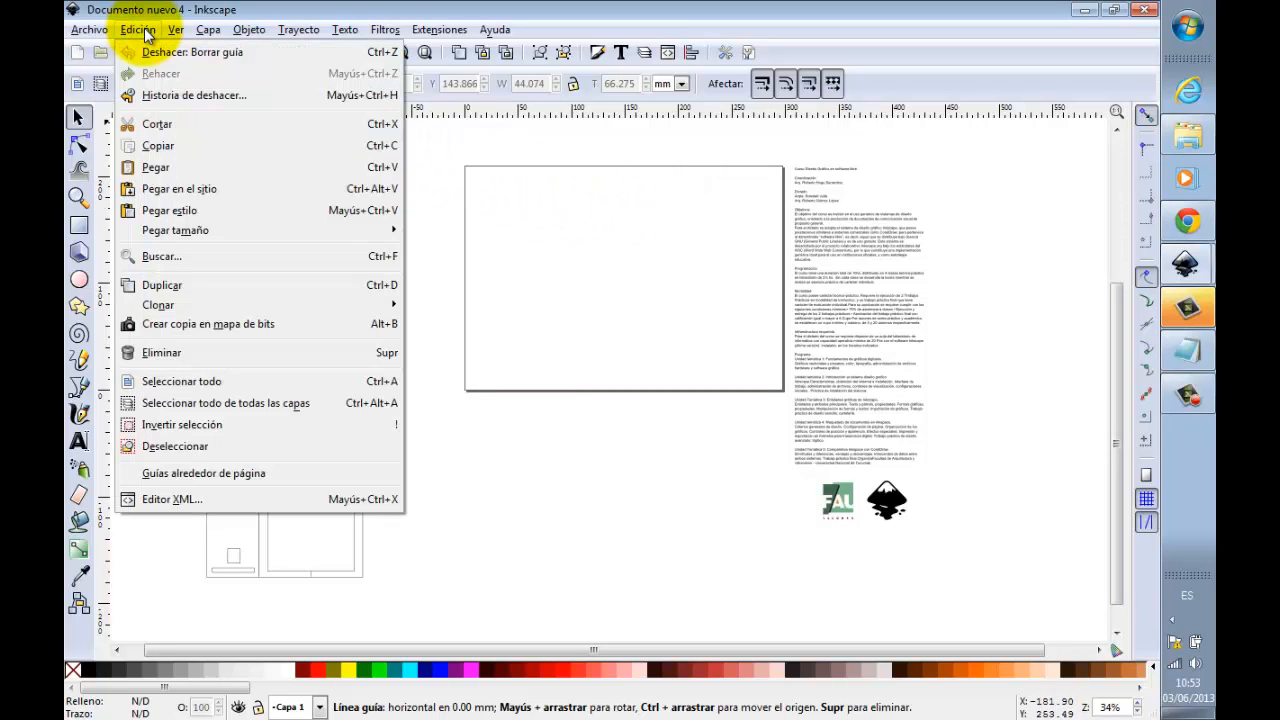
{"action": "left_click", "coordinate": [205, 477]}
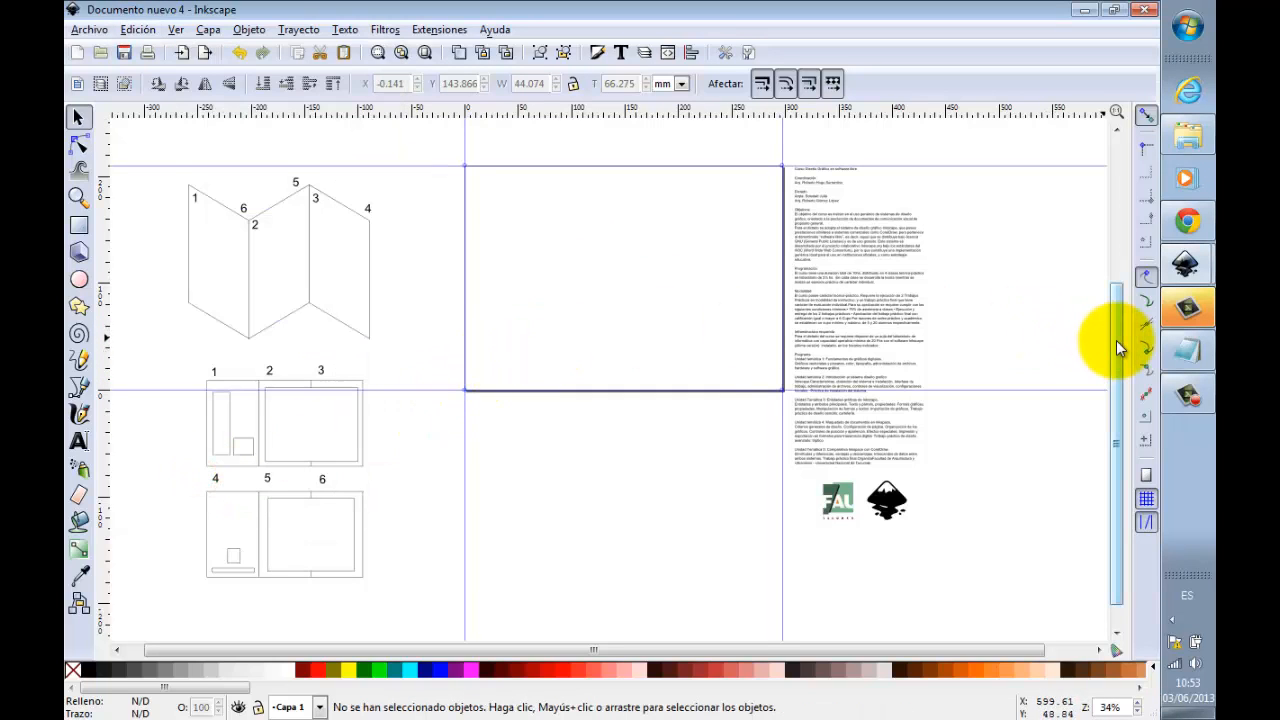
{"action": "left_click_drag", "start_coordinate": [1116, 340], "coordinate": [1116, 334]}
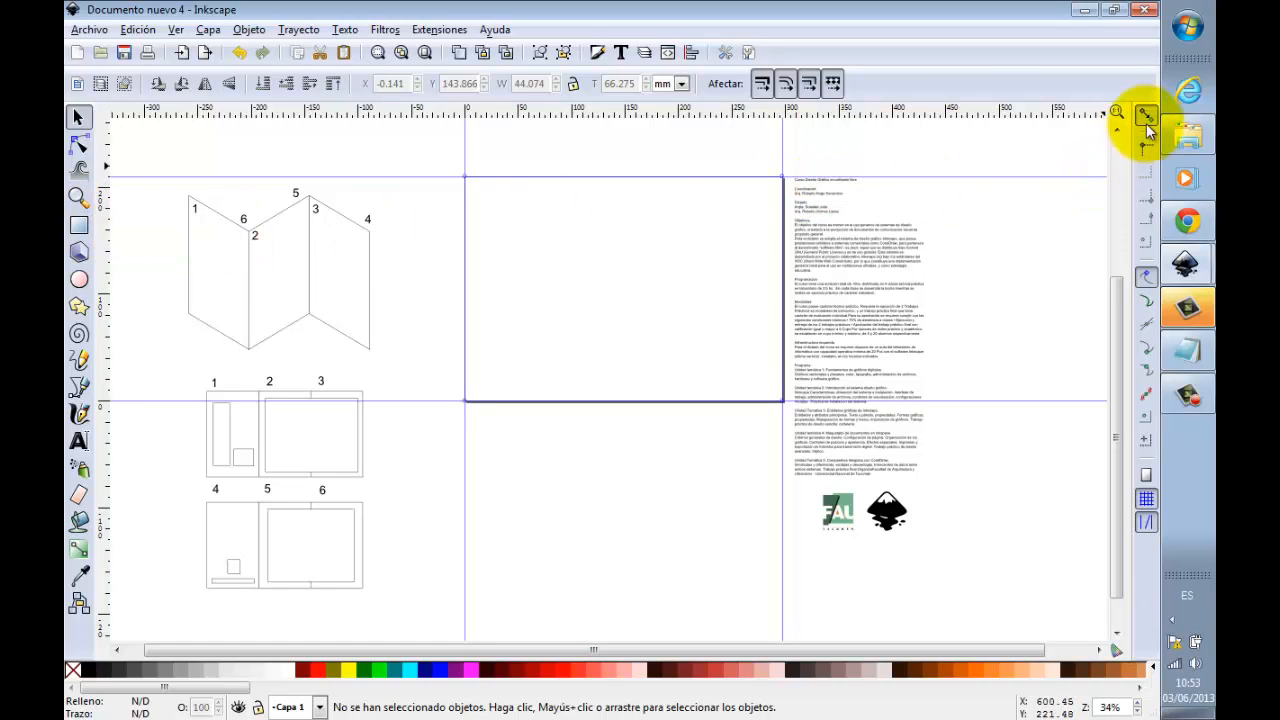
Step: Enable snapping to paths, path intersections and cusp nodes, and draw a rectangle about 48 × 84 mm from the page's upper-left corner
{"action": "left_click", "coordinate": [1148, 284]}
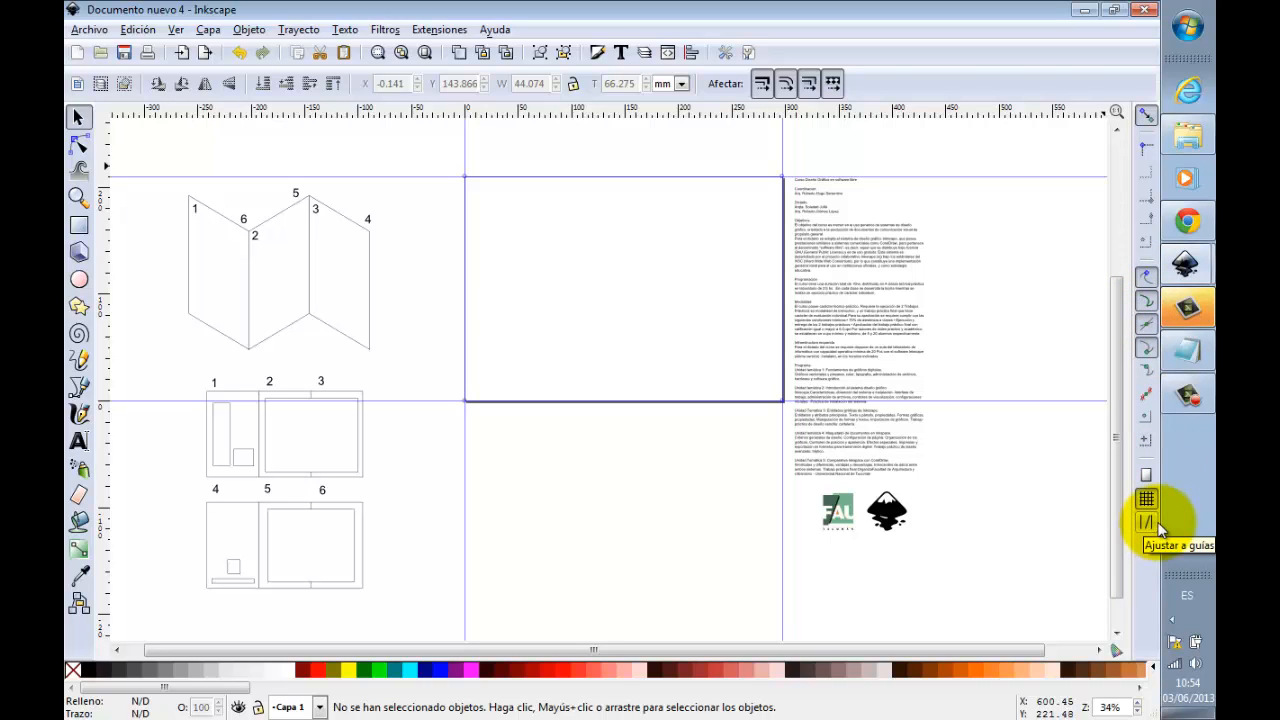
{"action": "left_click", "coordinate": [79, 225]}
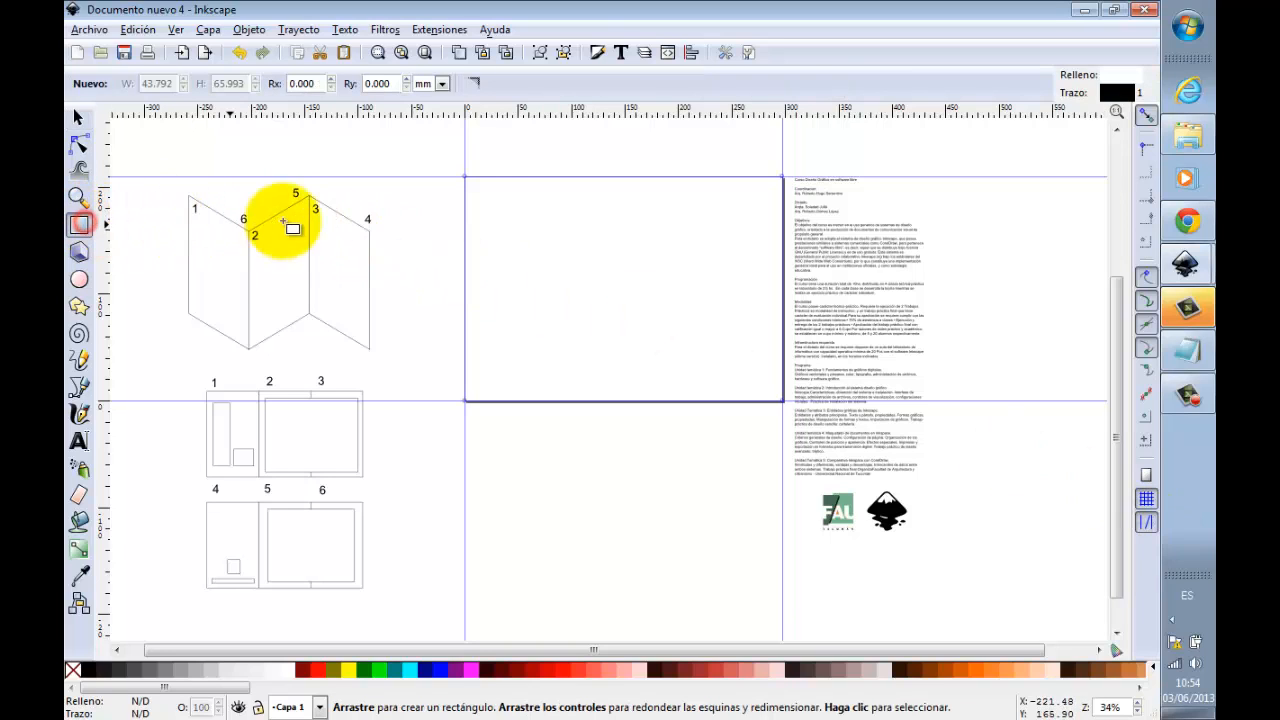
{"action": "left_click_drag", "start_coordinate": [465, 177], "coordinate": [516, 266]}
{"action": "left_click", "coordinate": [78, 118]}
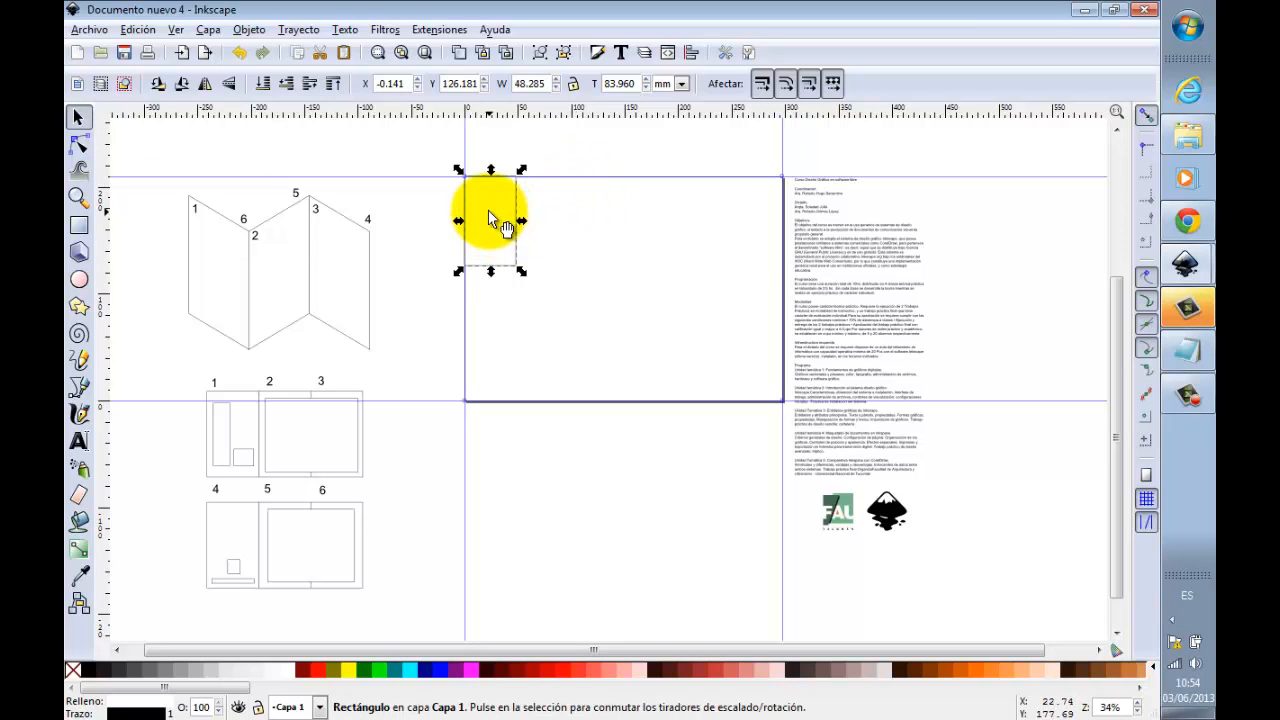
Step: Place two copies of the rectangle side by side along the page's upper edge, each snapped to the previous one
{"action": "left_click_drag", "start_coordinate": [491, 210], "coordinate": [540, 219]}
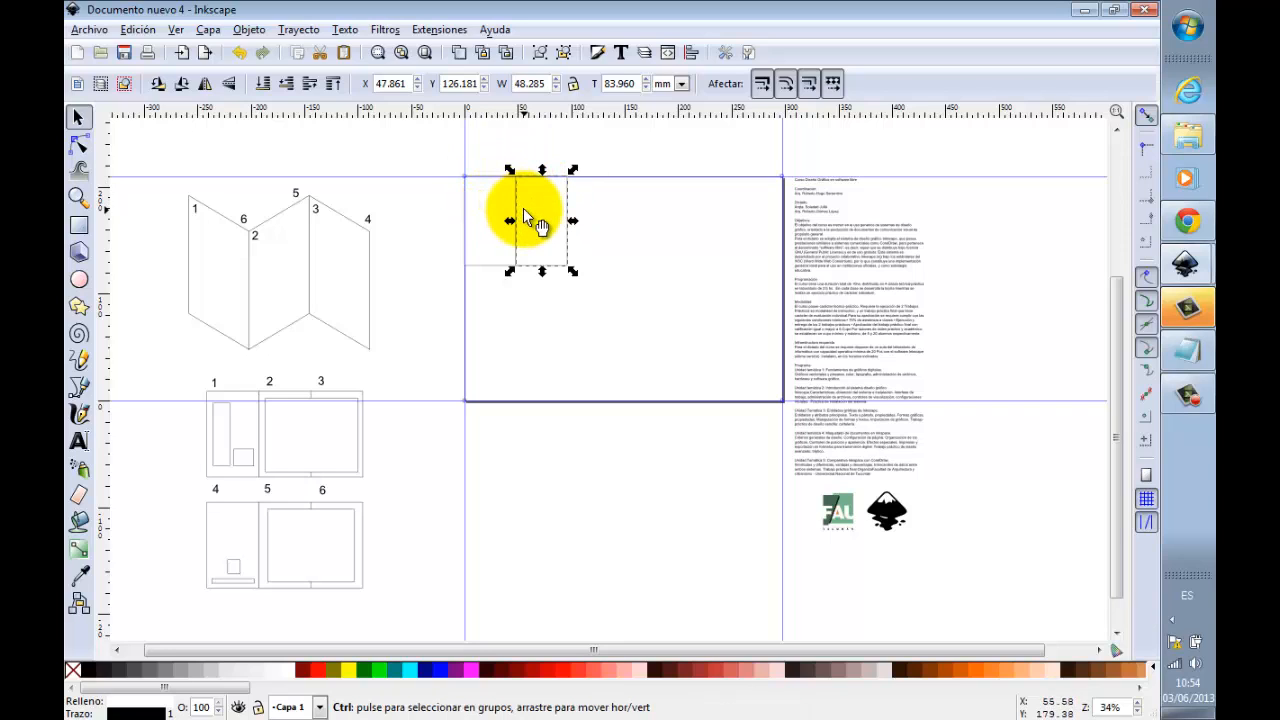
{"action": "left_click_drag", "start_coordinate": [540, 209], "coordinate": [594, 216]}
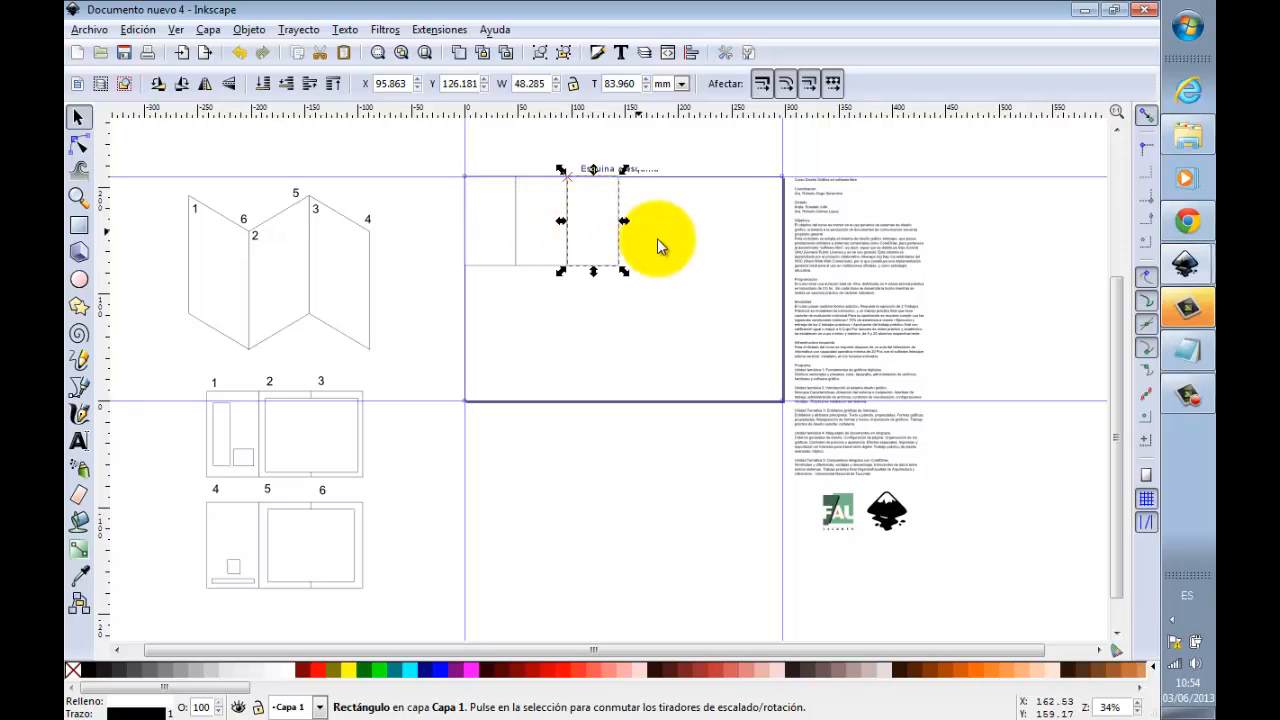
{"action": "left_click", "coordinate": [706, 261]}
Step: Select the three rectangles and stretch them together horizontally until they reach the page's right edge
{"action": "left_click_drag", "start_coordinate": [426, 147], "coordinate": [693, 311]}
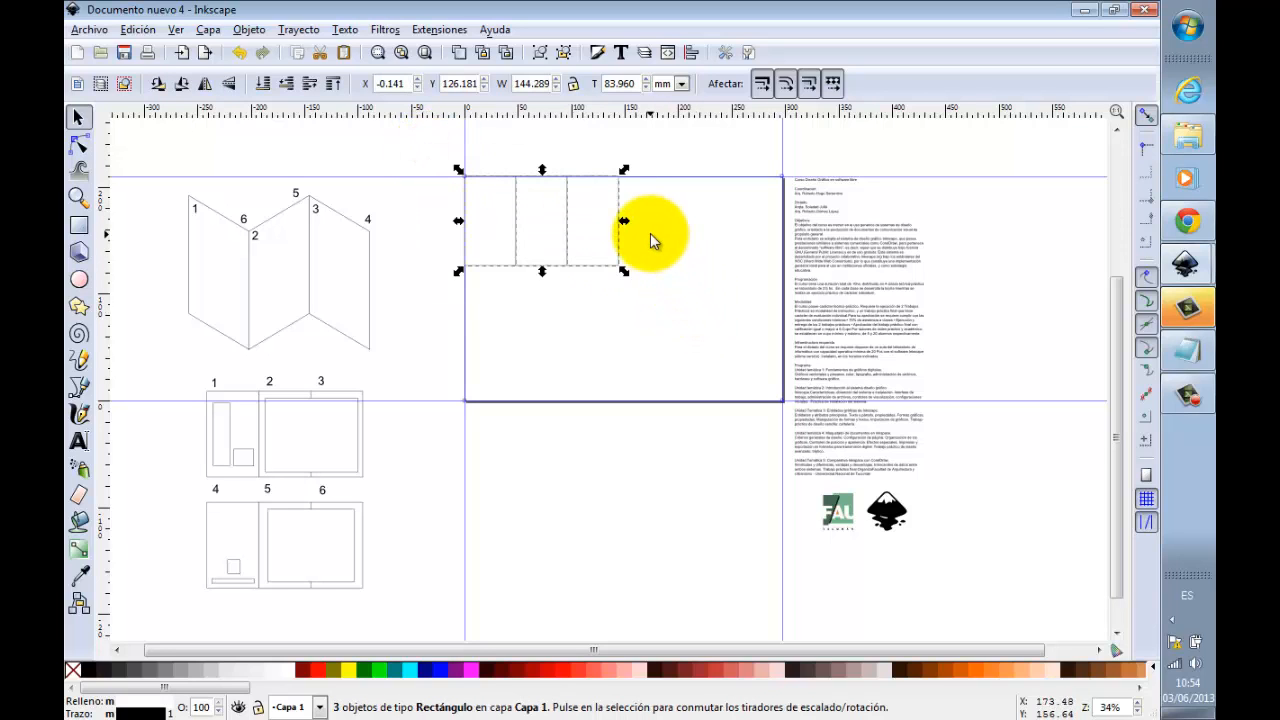
{"action": "left_click_drag", "start_coordinate": [623, 220], "coordinate": [785, 216]}
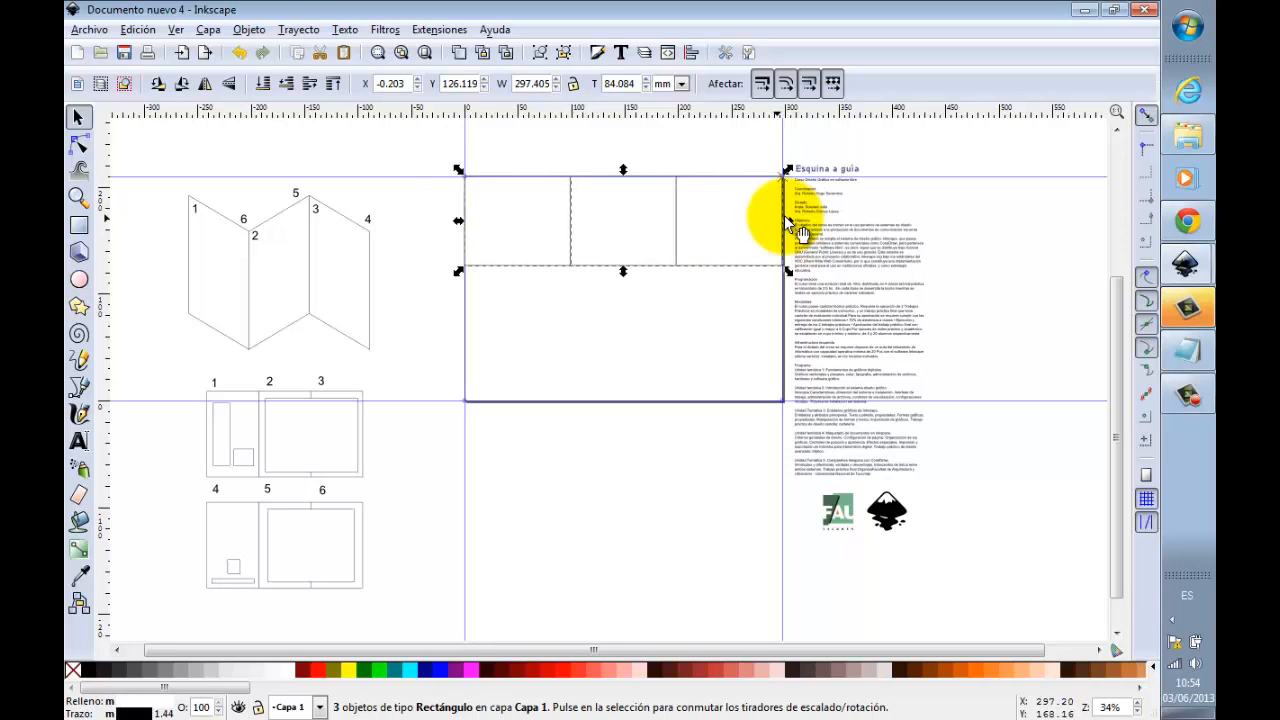
{"action": "left_click", "coordinate": [826, 148]}
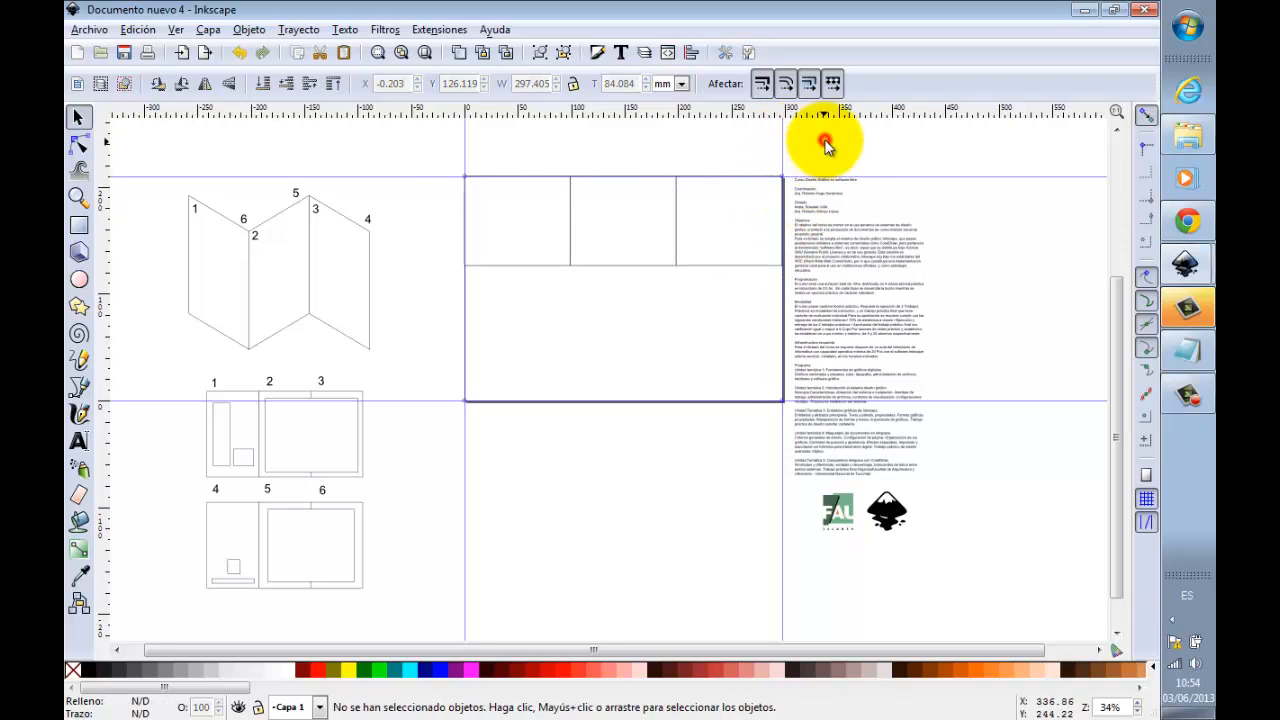
Step: Place two vertical fold guides snapped to the shared edges between the three rectangles
{"action": "left_click", "coordinate": [79, 197]}
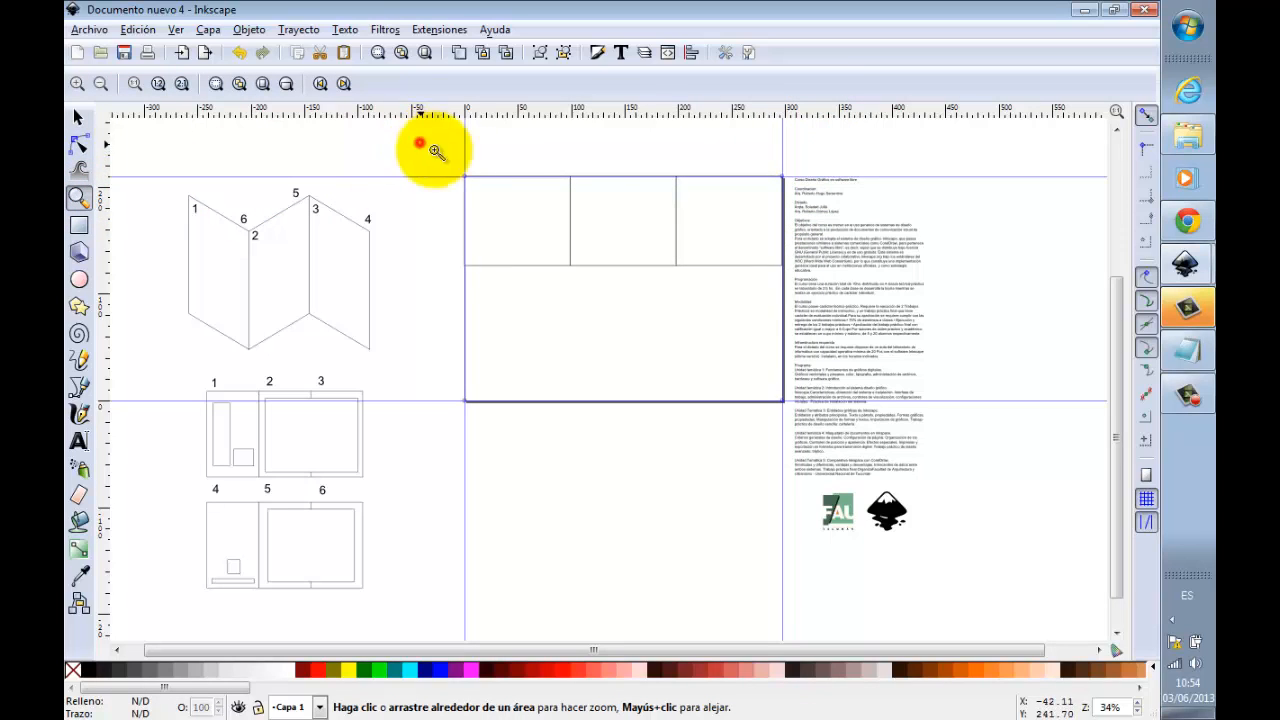
{"action": "left_click_drag", "start_coordinate": [423, 141], "coordinate": [847, 313]}
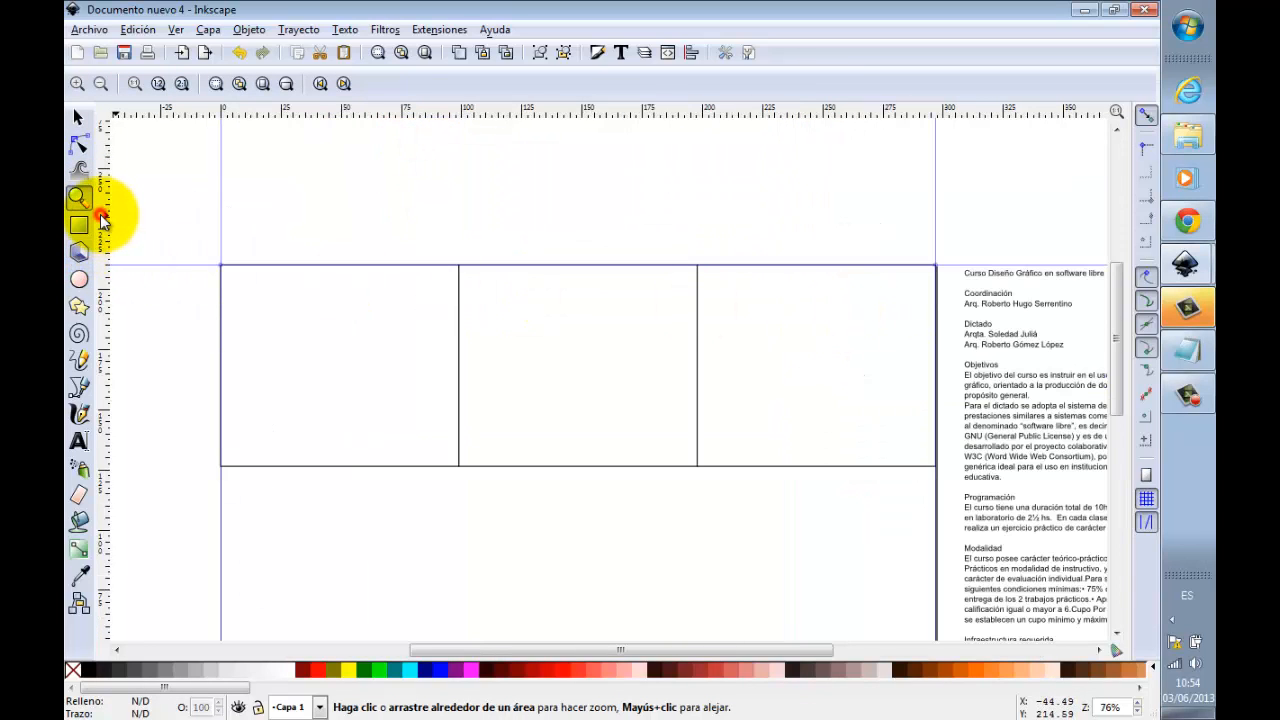
{"action": "left_click_drag", "start_coordinate": [106, 220], "coordinate": [458, 265]}
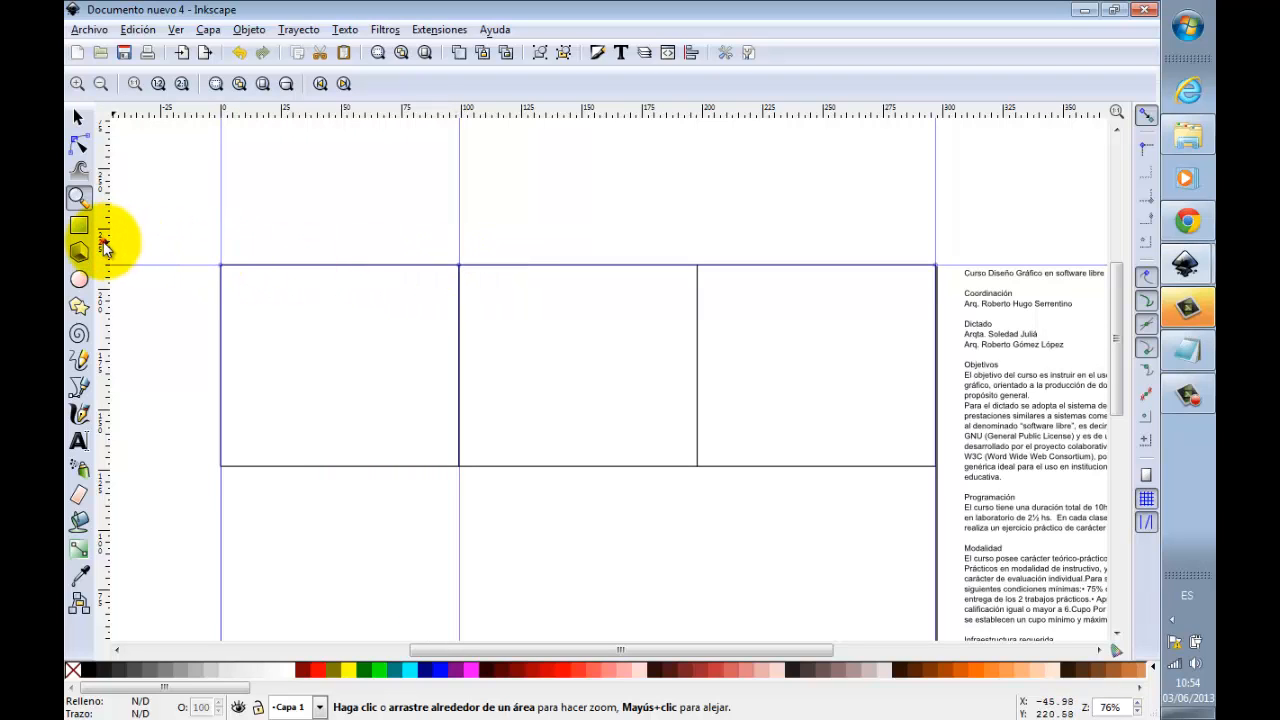
{"action": "left_click_drag", "start_coordinate": [104, 243], "coordinate": [698, 266]}
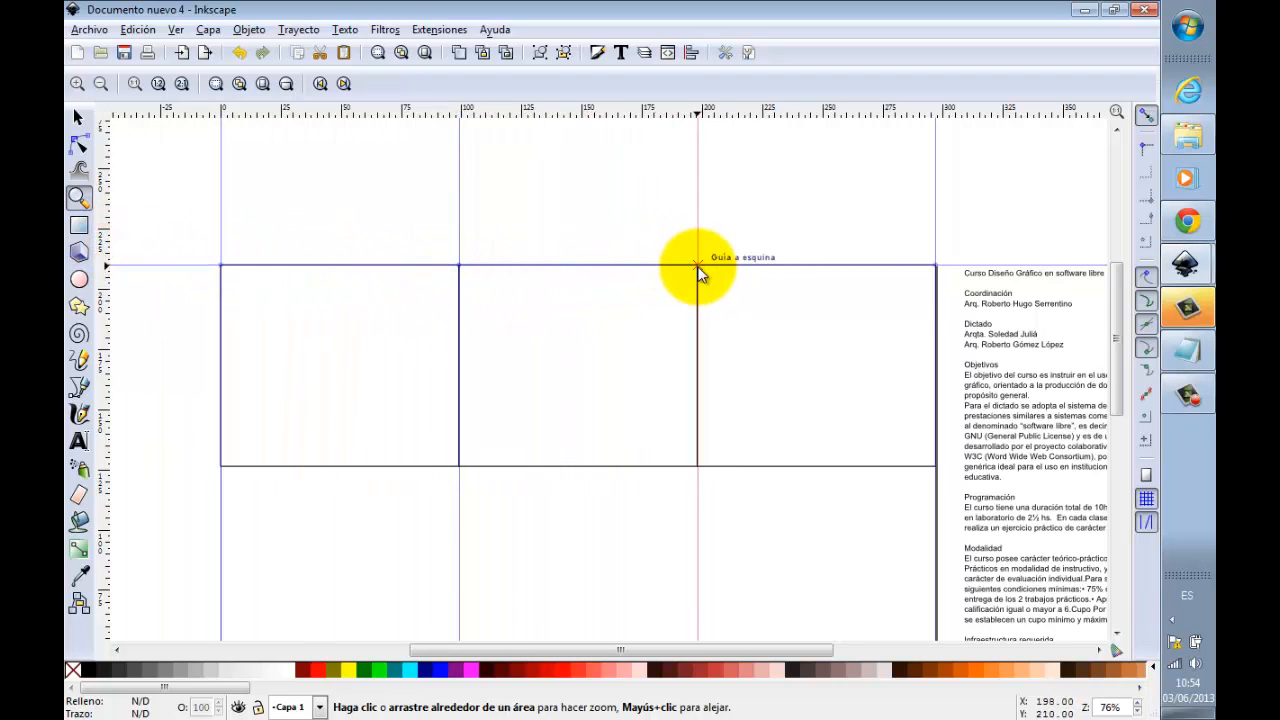
Step: Delete the three helper rectangles, keeping the guides
{"action": "left_click", "coordinate": [511, 286], "text": "shift"}
{"action": "left_click", "coordinate": [75, 117]}
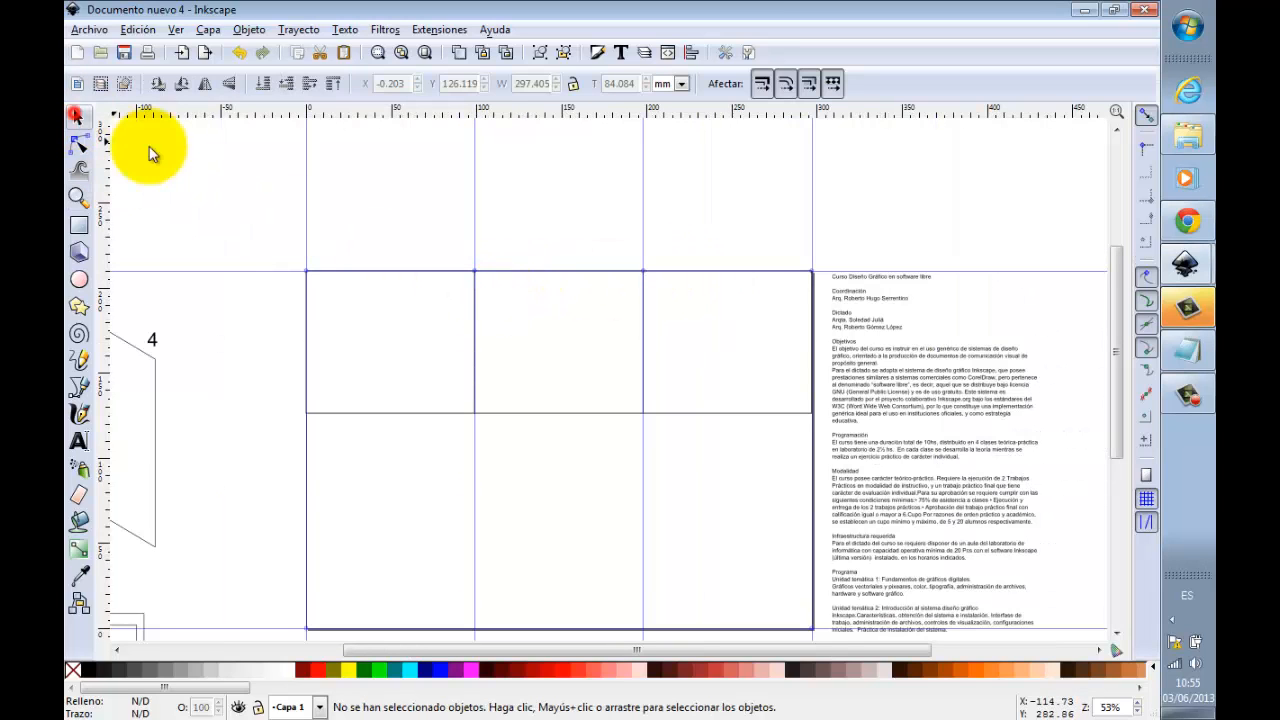
{"action": "left_click_drag", "start_coordinate": [257, 206], "coordinate": [826, 492]}
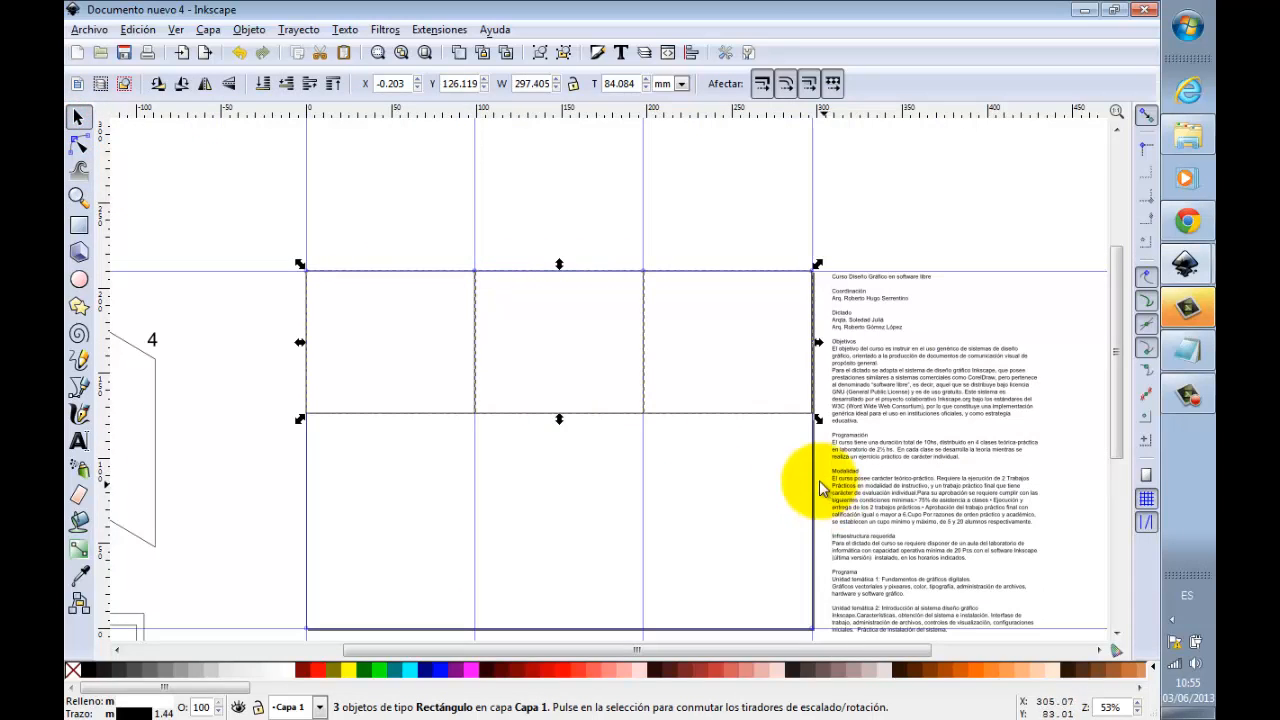
{"action": "left_click", "coordinate": [557, 311]}
Step: Add a horizontal guide below the page at Y -210 mm as the lower border of the second leaflet face
{"action": "scroll", "coordinate": [559, 306], "scroll_direction": "down", "scroll_amount": 3}
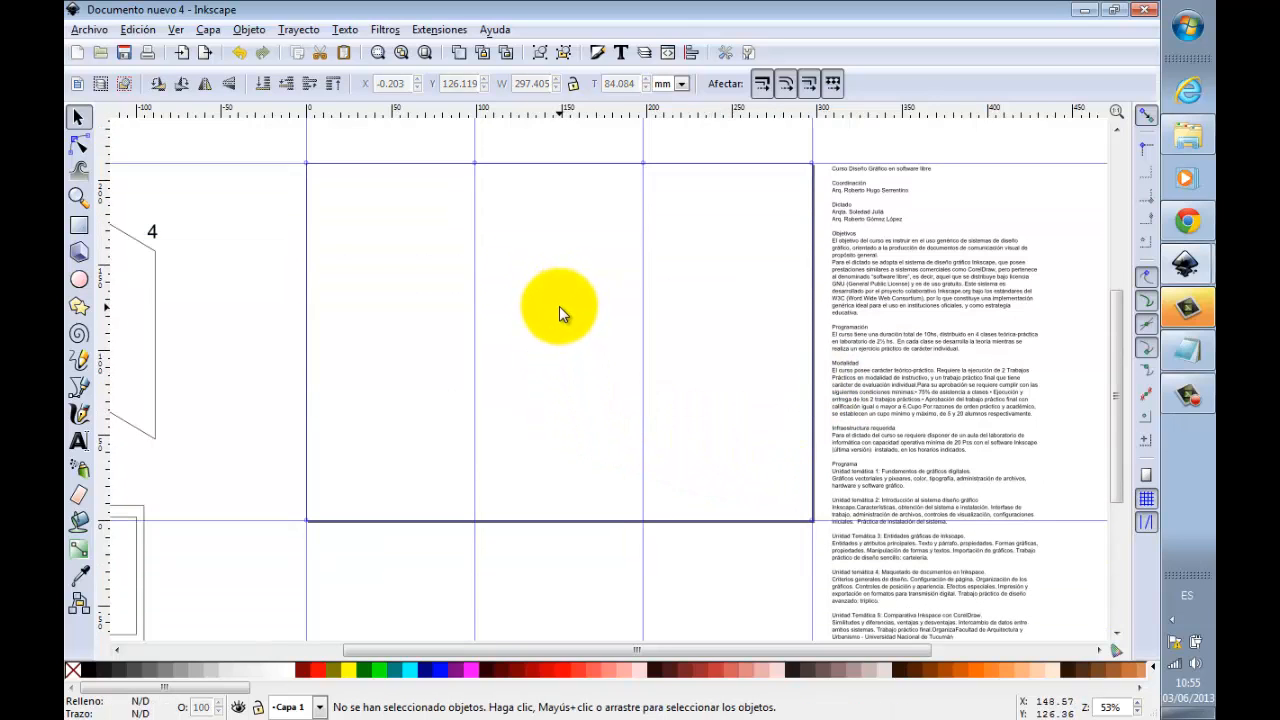
{"action": "scroll", "coordinate": [558, 308], "scroll_direction": "down", "scroll_amount": 2, "text": "ctrl"}
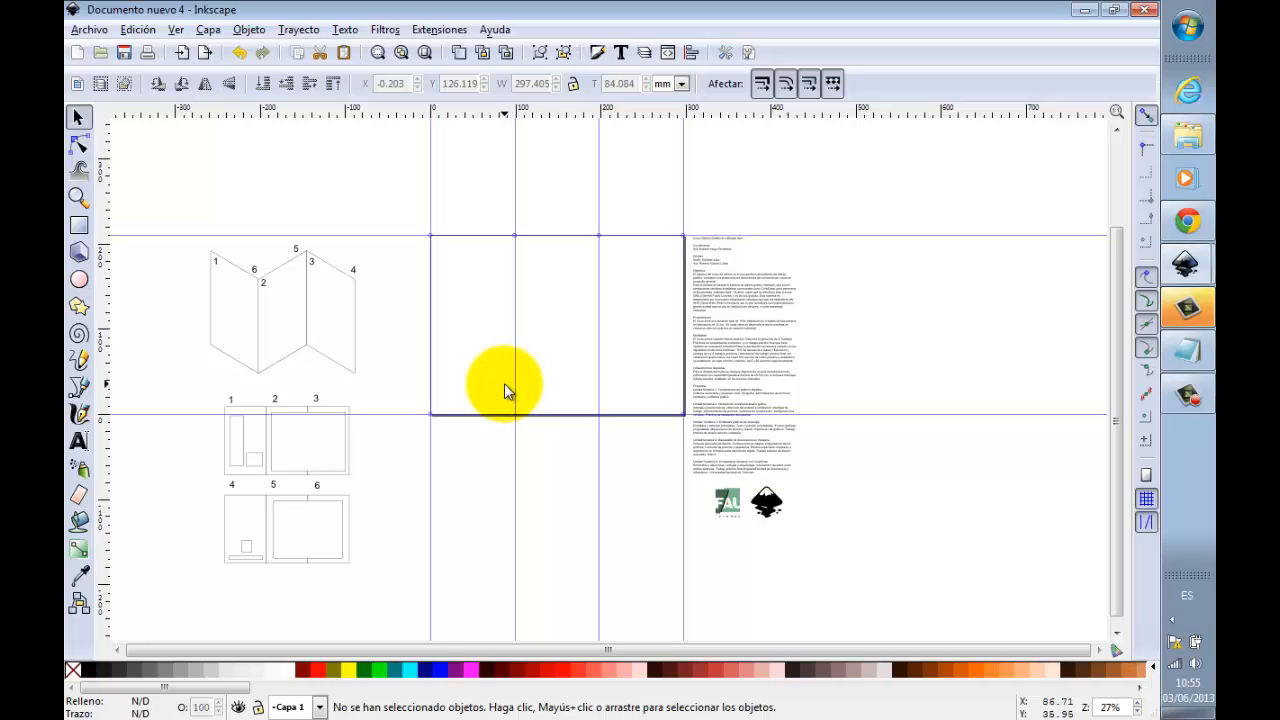
{"action": "scroll", "coordinate": [504, 383], "scroll_direction": "down", "scroll_amount": 1}
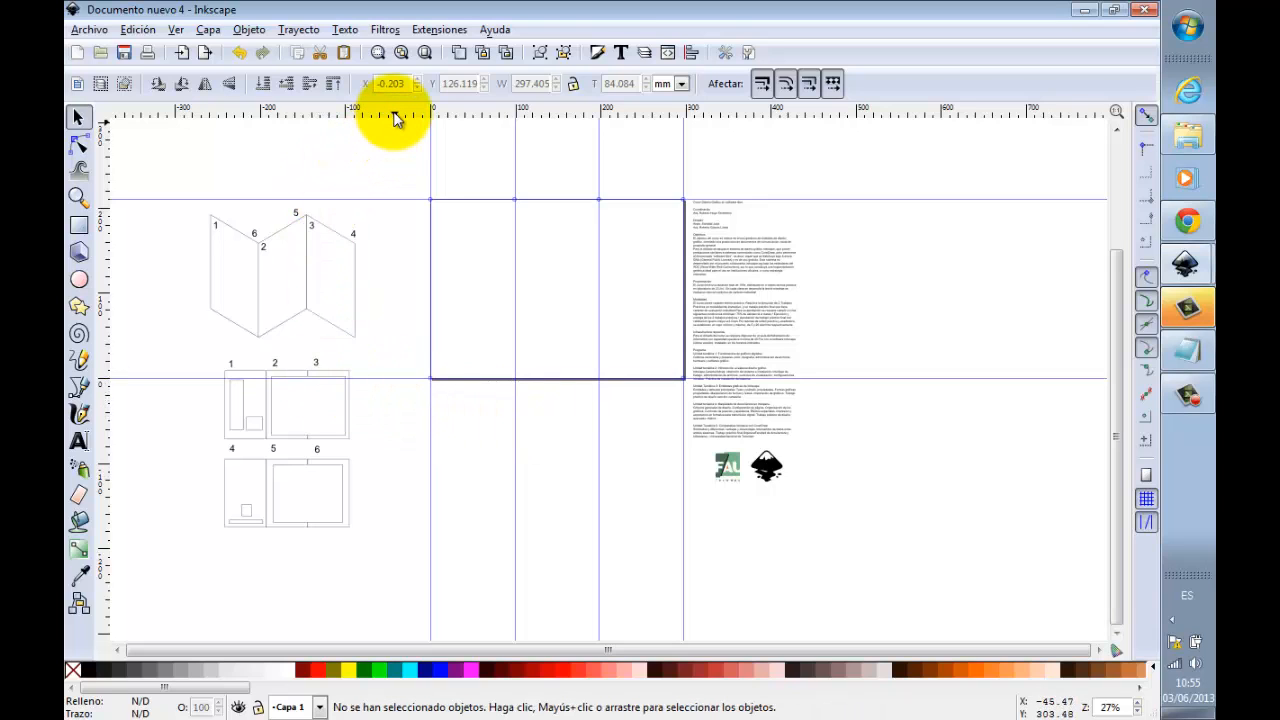
{"action": "left_click_drag", "start_coordinate": [395, 117], "coordinate": [383, 566]}
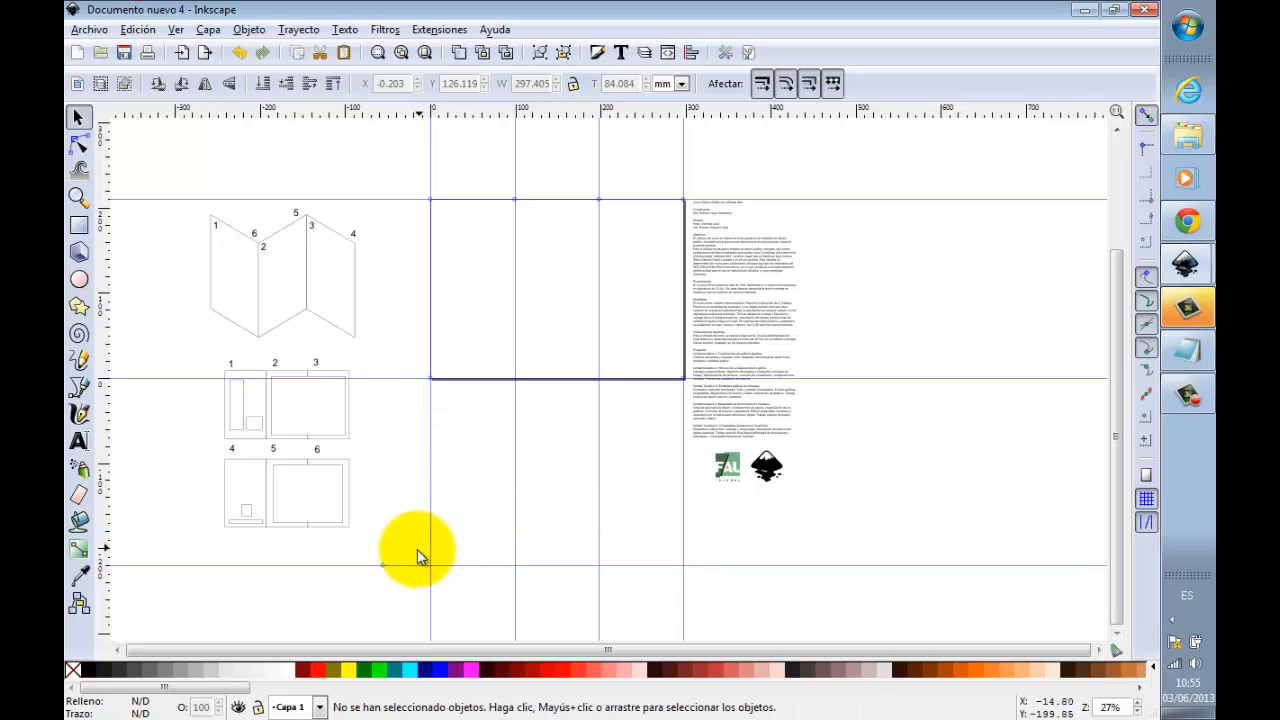
{"action": "double_click", "coordinate": [409, 566]}
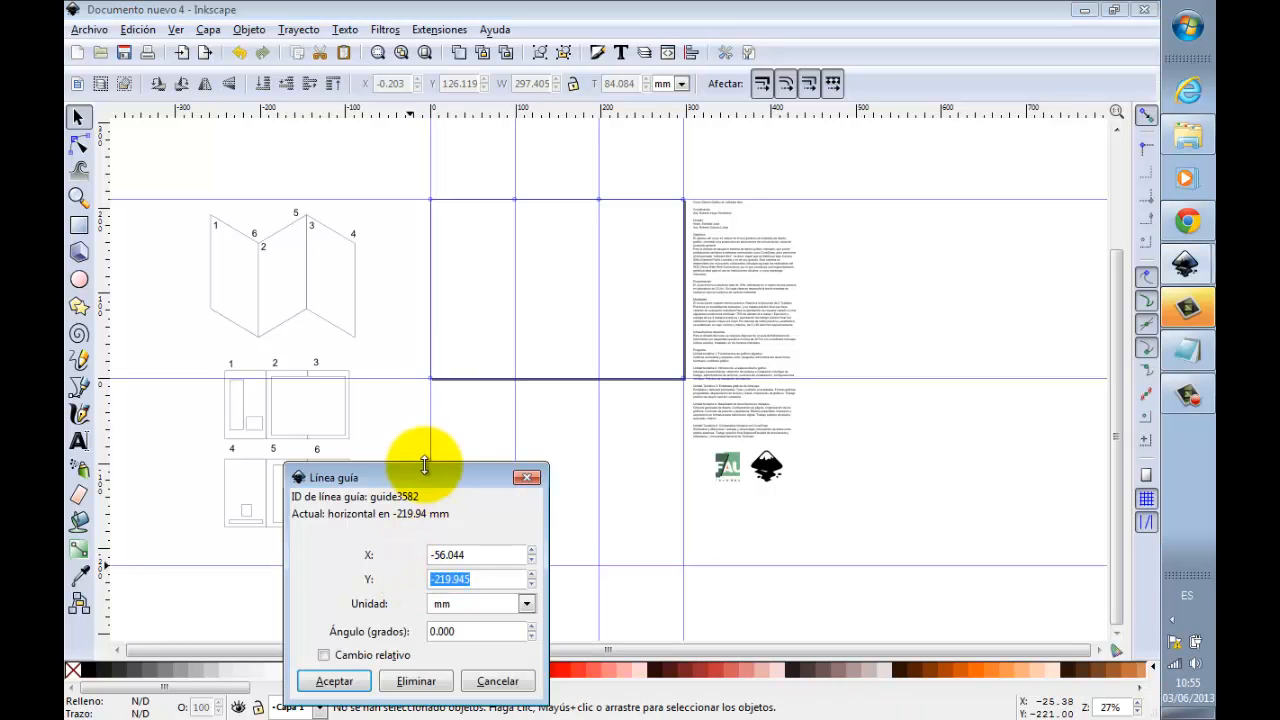
{"action": "left_click_drag", "start_coordinate": [422, 477], "coordinate": [666, 299]}
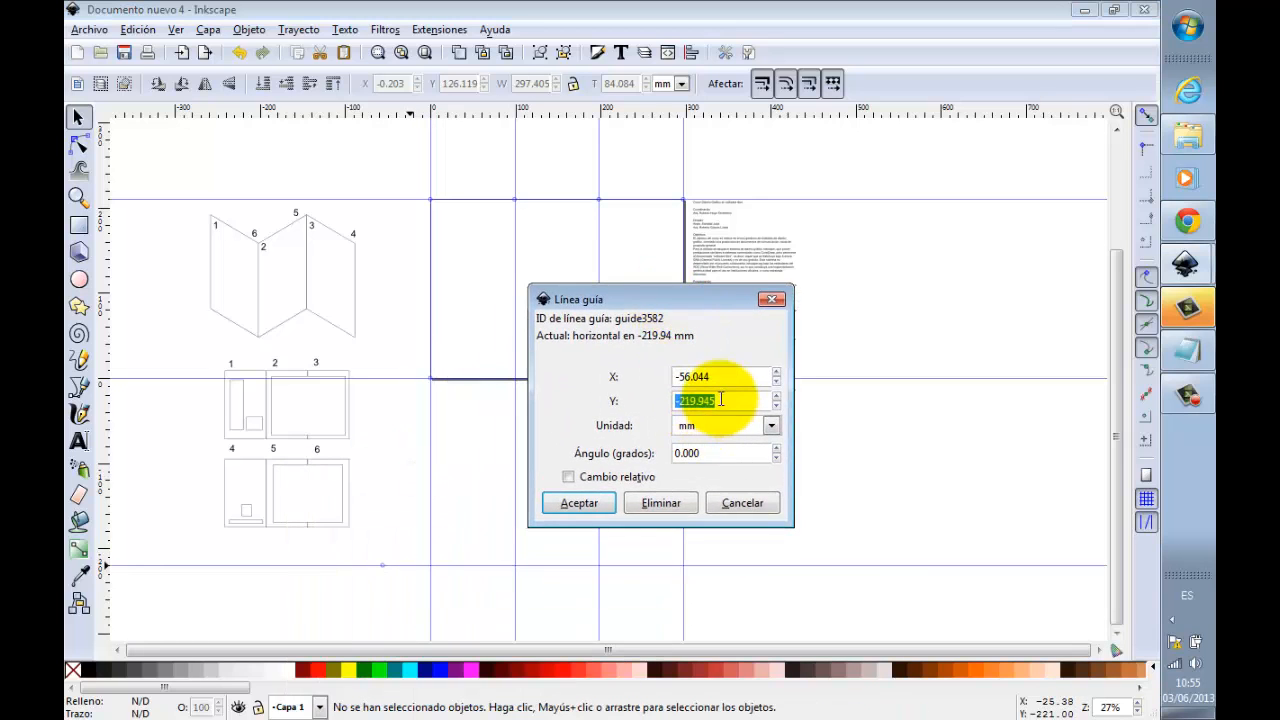
{"action": "left_click_drag", "start_coordinate": [690, 400], "coordinate": [790, 401]}
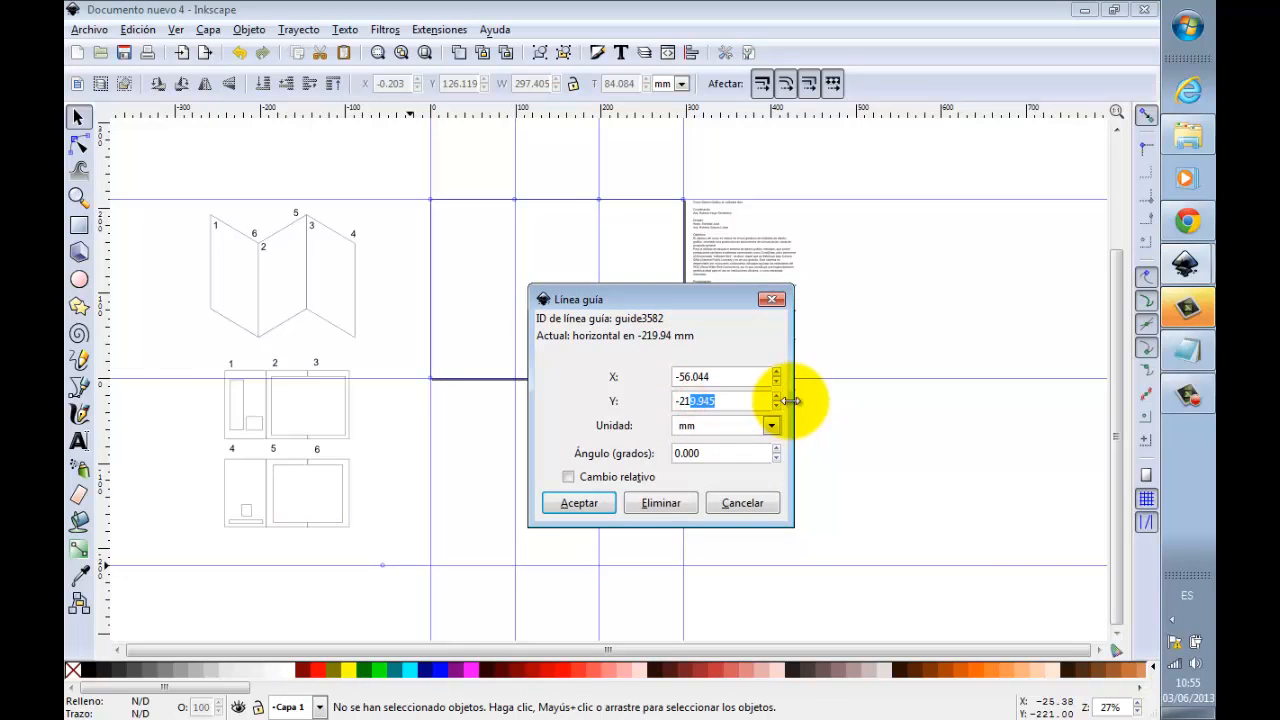
{"action": "type", "text": "10"}
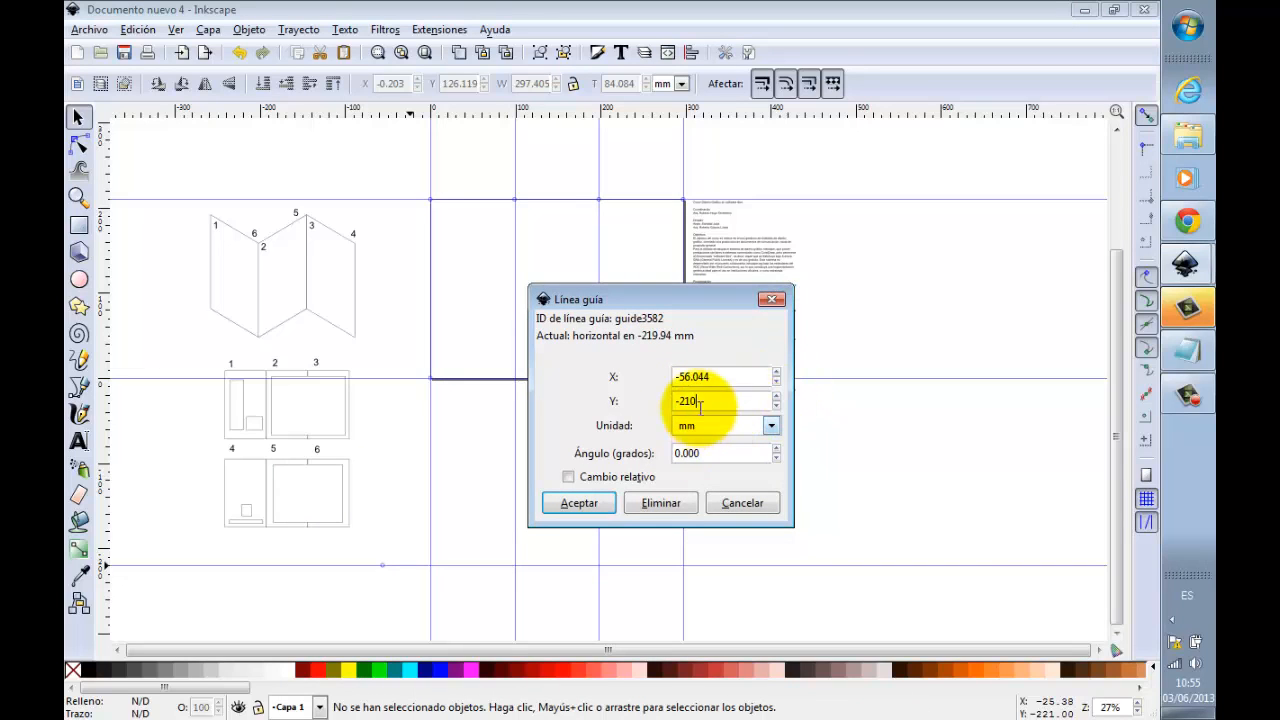
{"action": "left_click", "coordinate": [606, 503]}
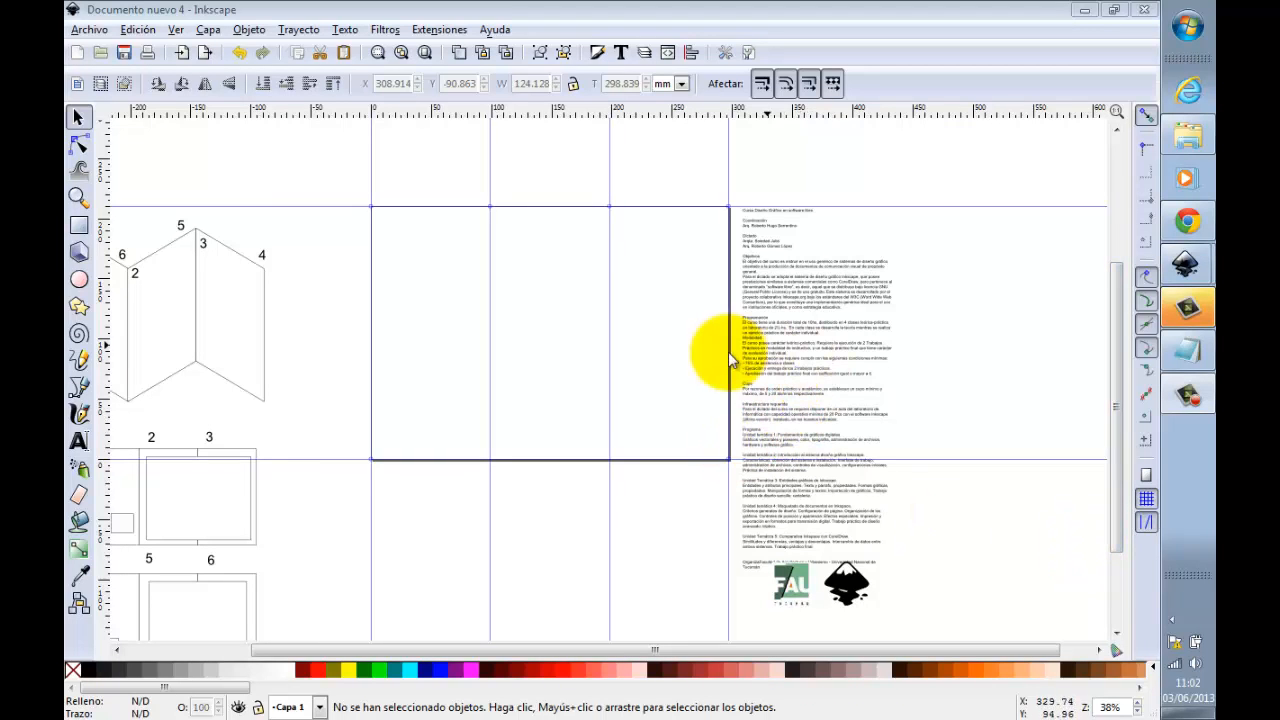
Step: Cut the title line "Curso Diseño Gráfico en software libre" from the top of the course text block
{"action": "left_click", "coordinate": [803, 276]}
{"action": "scroll", "coordinate": [805, 274], "scroll_direction": "up", "scroll_amount": 1}
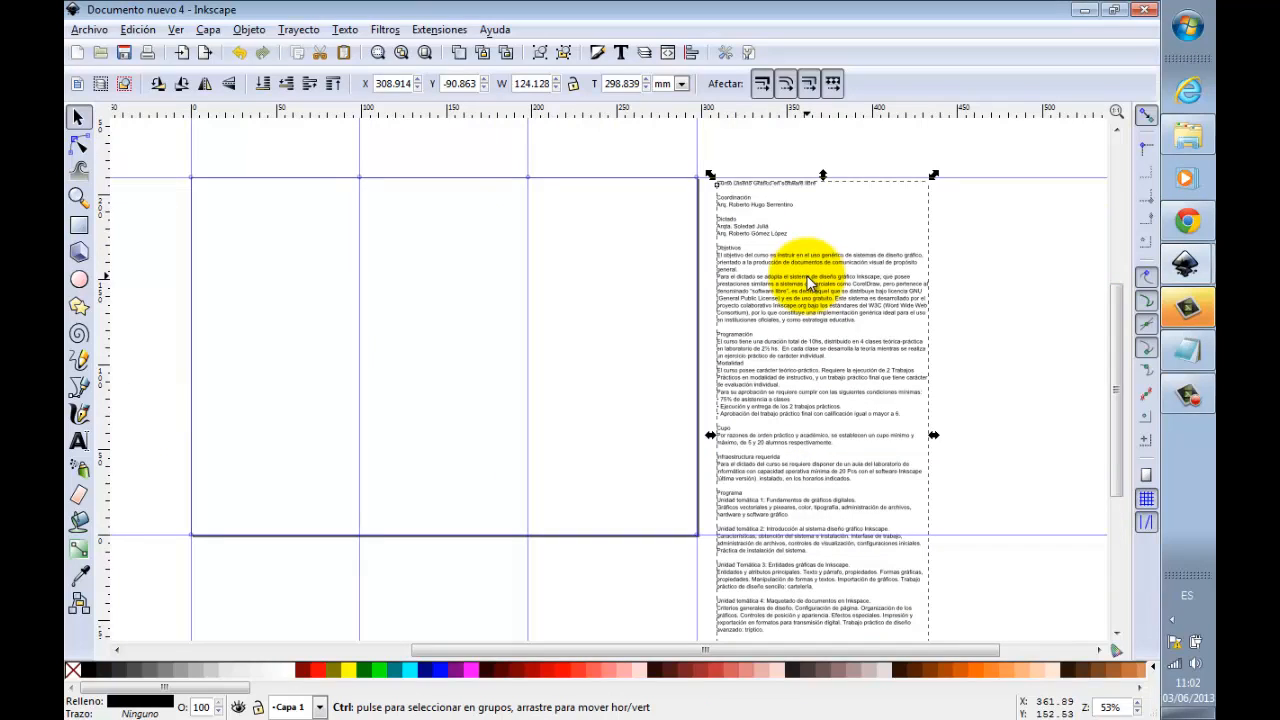
{"action": "scroll", "coordinate": [808, 278], "scroll_direction": "up", "scroll_amount": 1}
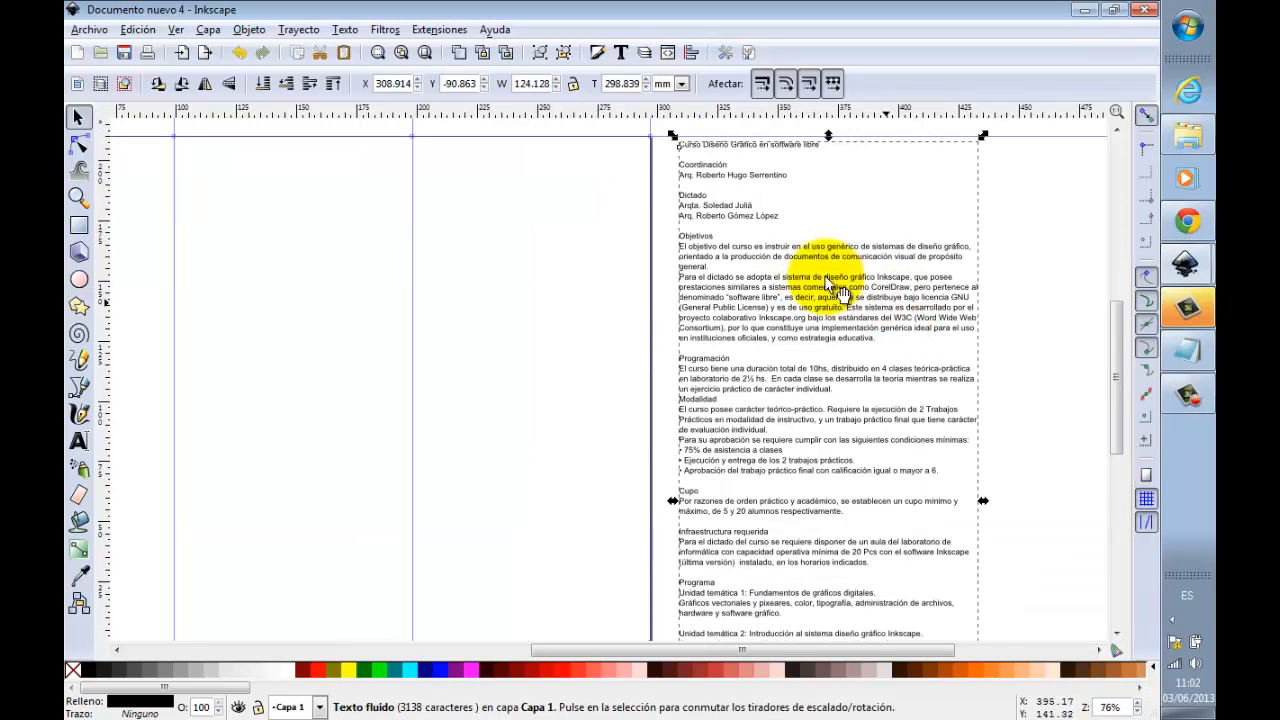
{"action": "double_click", "coordinate": [757, 270]}
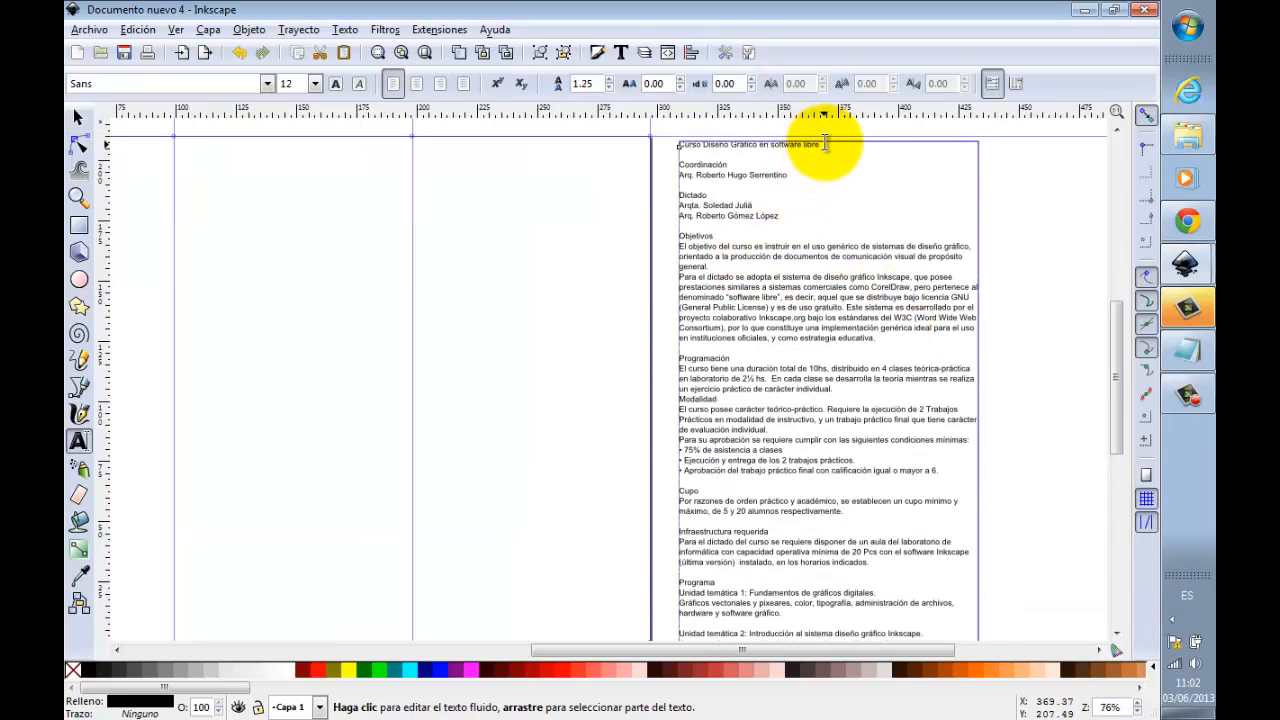
{"action": "left_click_drag", "start_coordinate": [825, 147], "coordinate": [671, 148]}
{"action": "key", "text": "ctrl+c"}
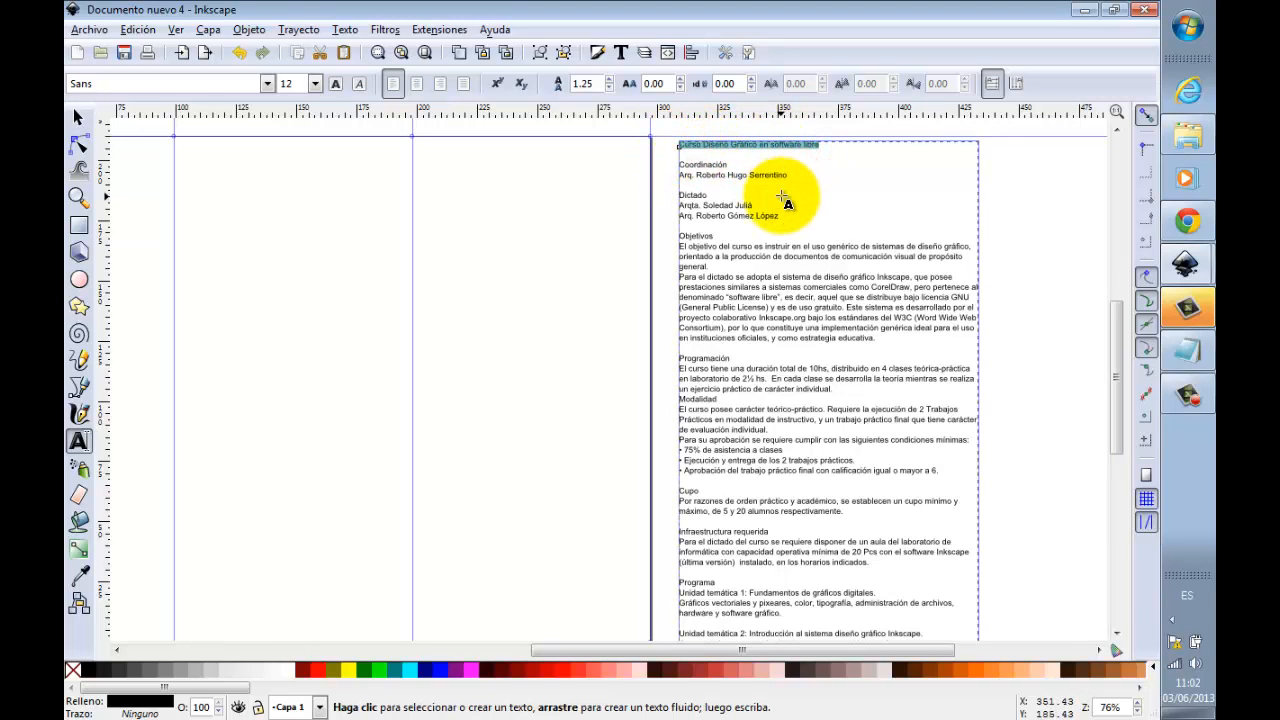
{"action": "key", "text": "Delete"}
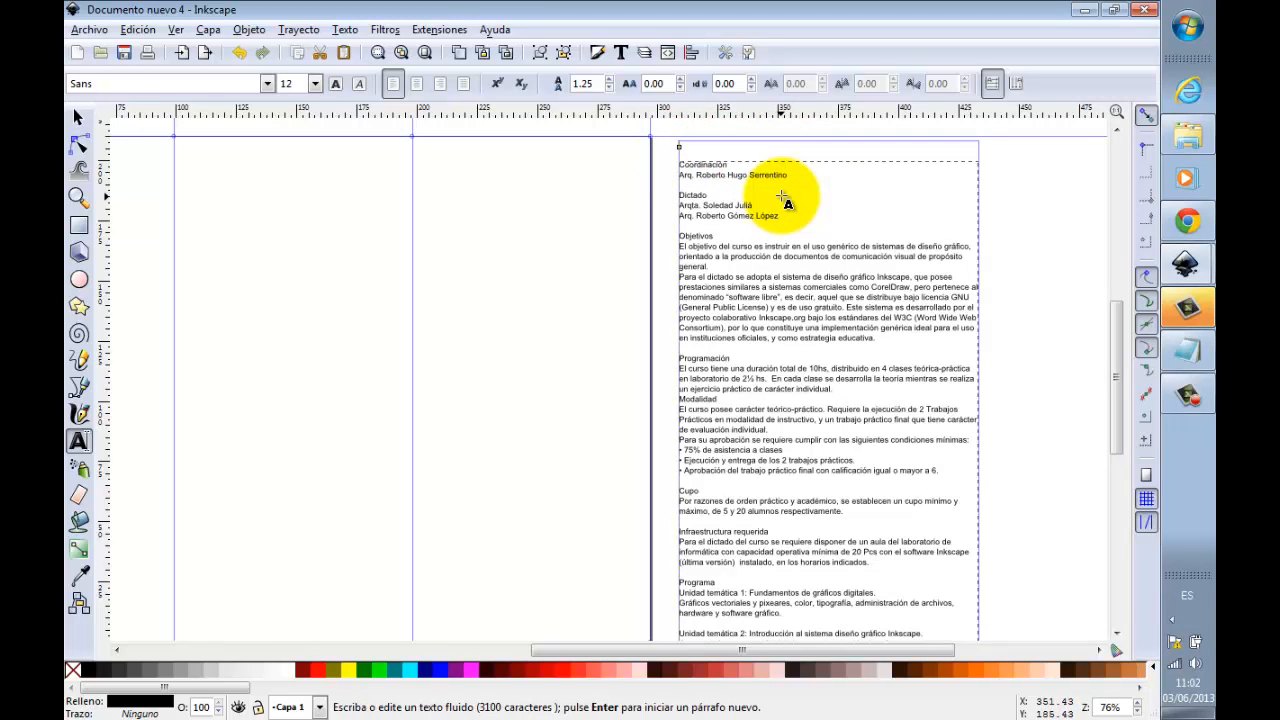
Step: Paste the course title on the page as a separate text object
{"action": "scroll", "coordinate": [288, 272], "scroll_direction": "down", "scroll_amount": 1}
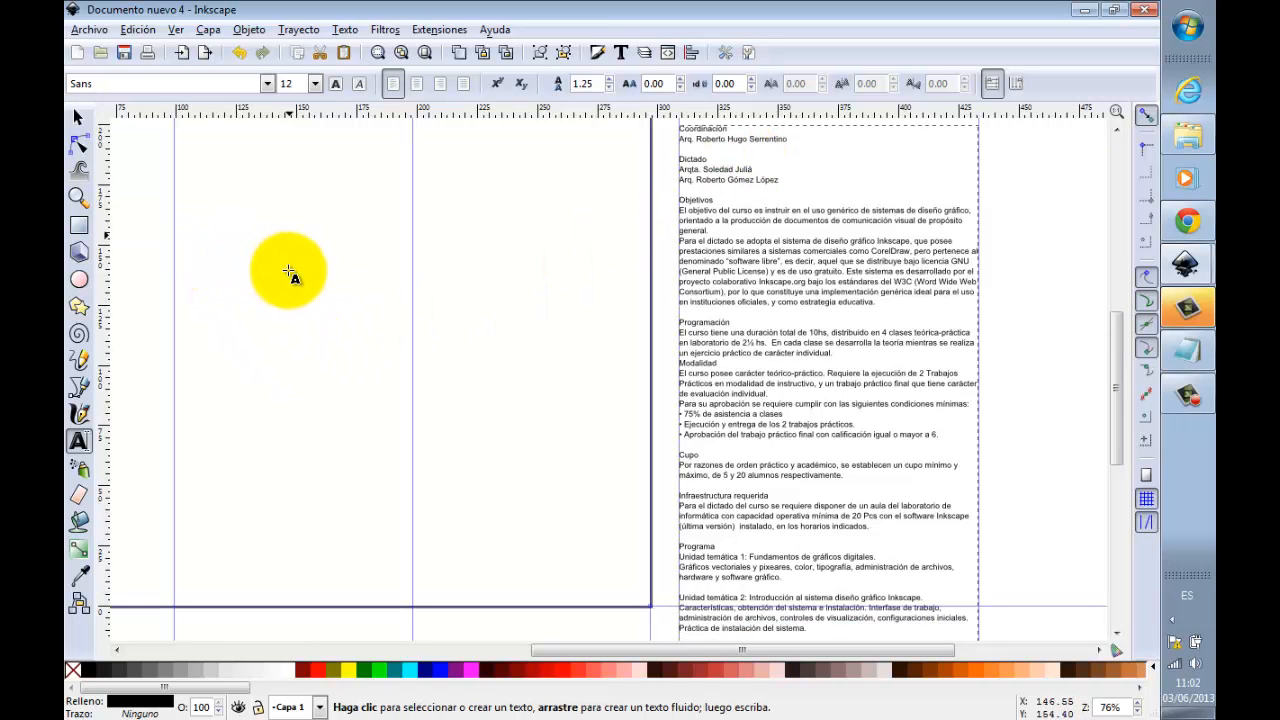
{"action": "left_click", "coordinate": [158, 242]}
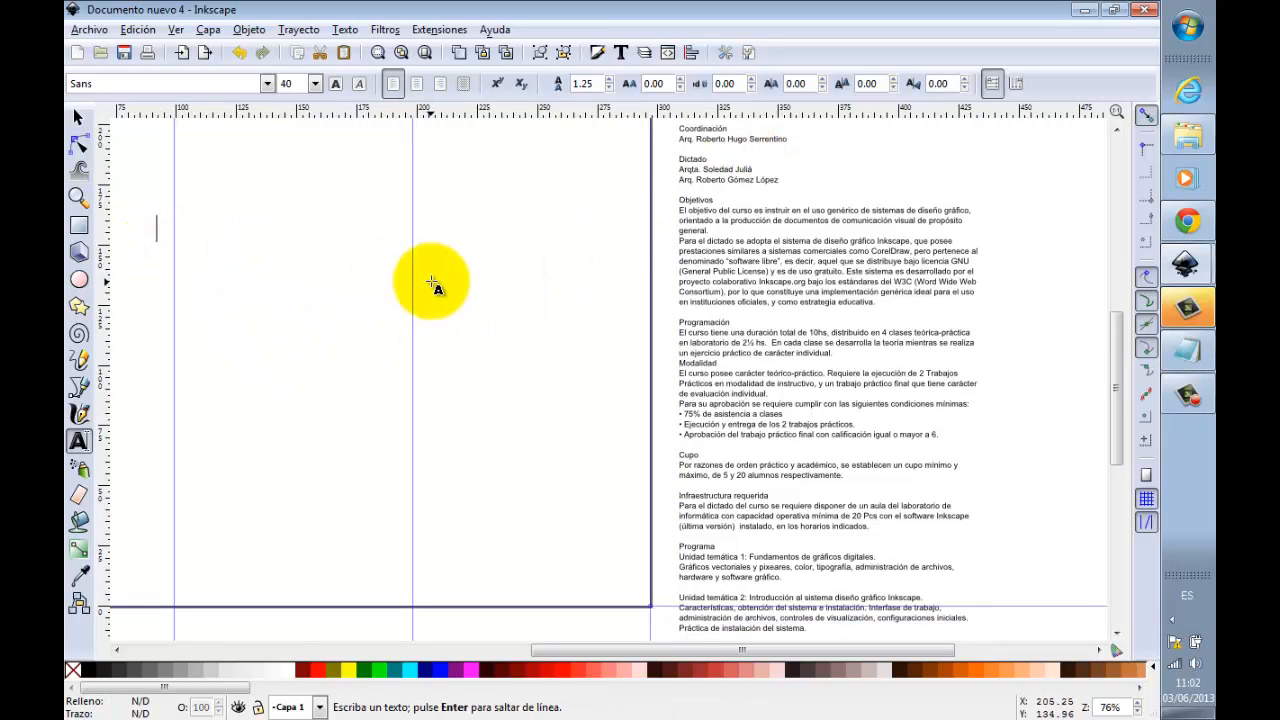
{"action": "key", "text": "ctrl+v"}
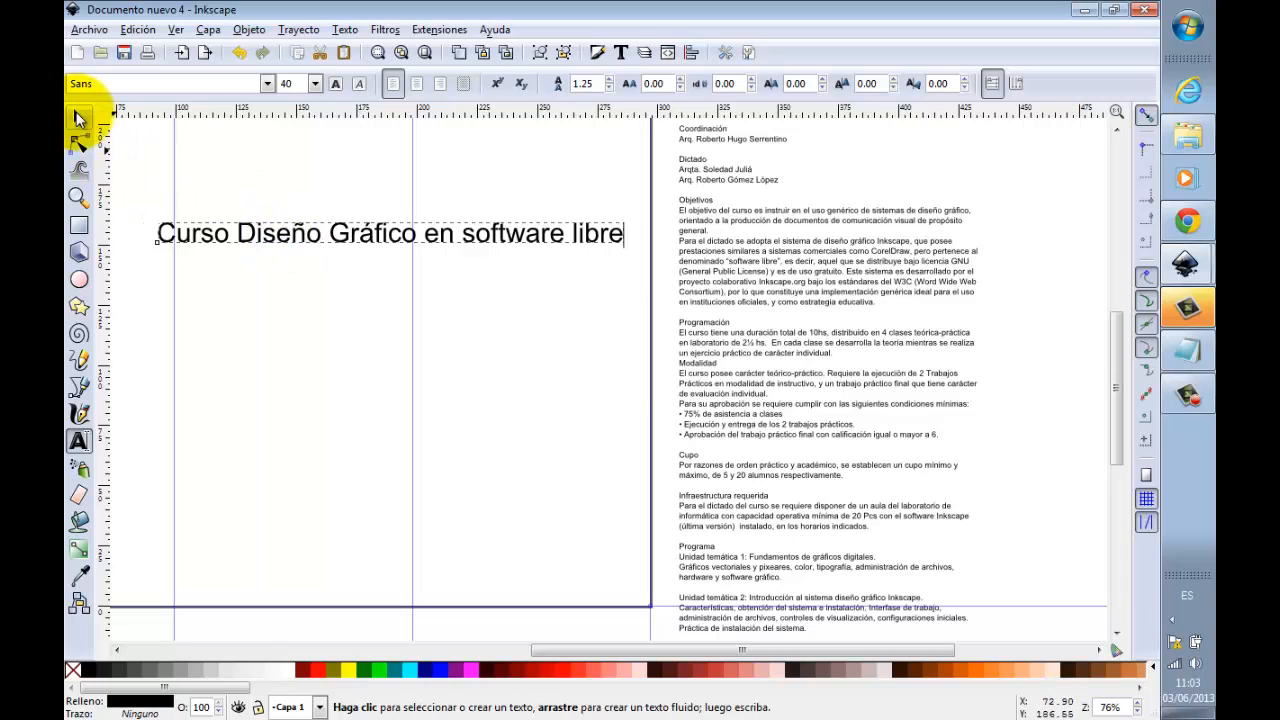
Step: Rotate the title 90° to read upward and move it beside the left edge of the first panel
{"action": "left_click", "coordinate": [80, 119]}
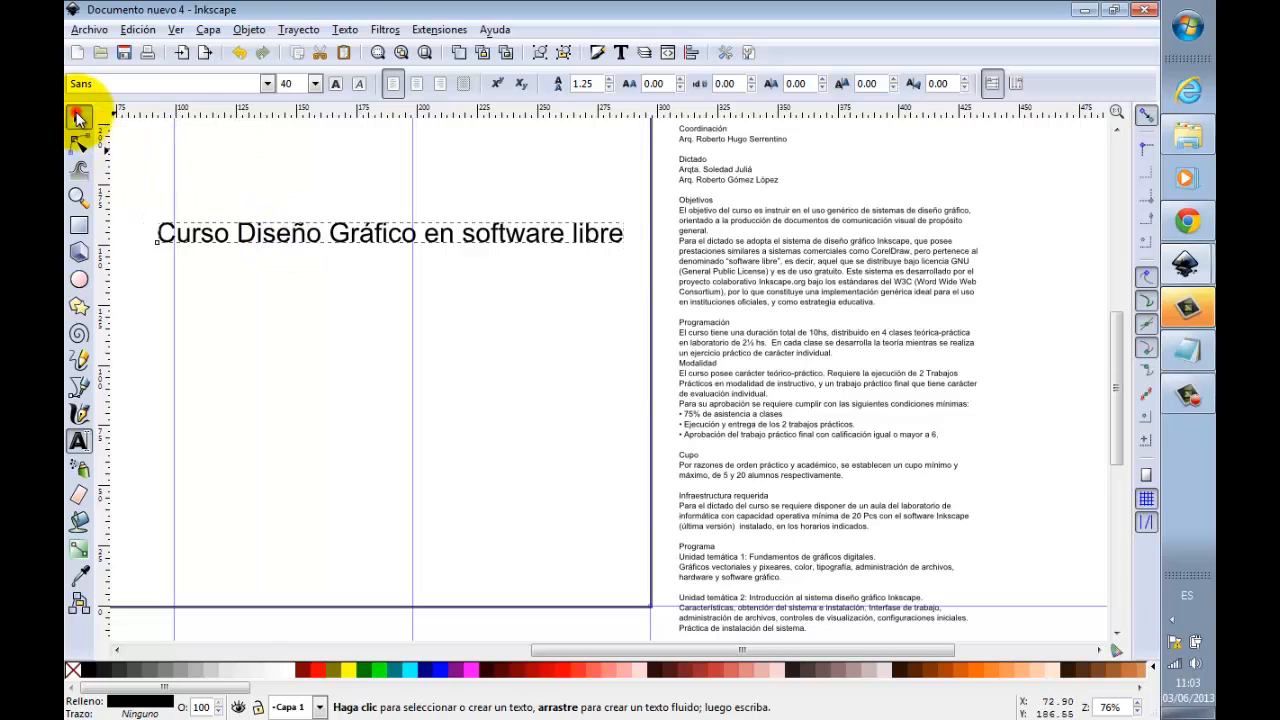
{"action": "left_click", "coordinate": [400, 250]}
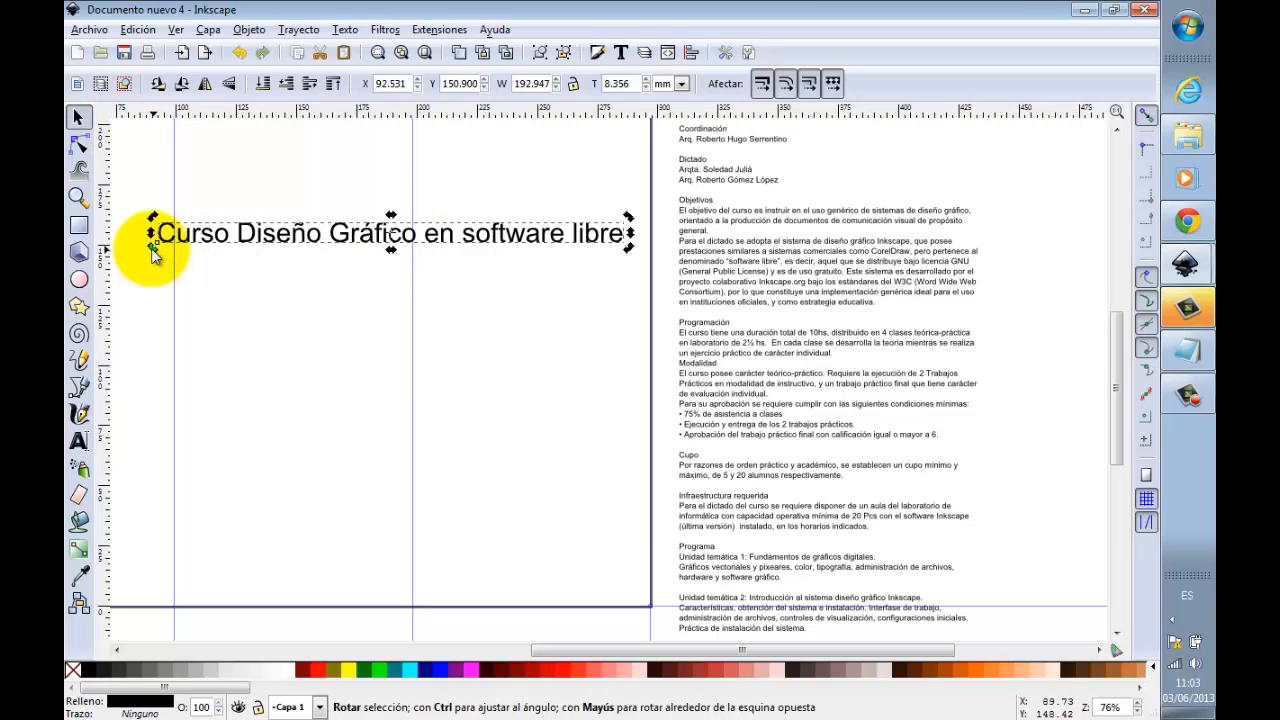
{"action": "left_click_drag", "start_coordinate": [152, 253], "coordinate": [398, 367]}
{"action": "left_click_drag", "start_coordinate": [576, 657], "coordinate": [493, 650]}
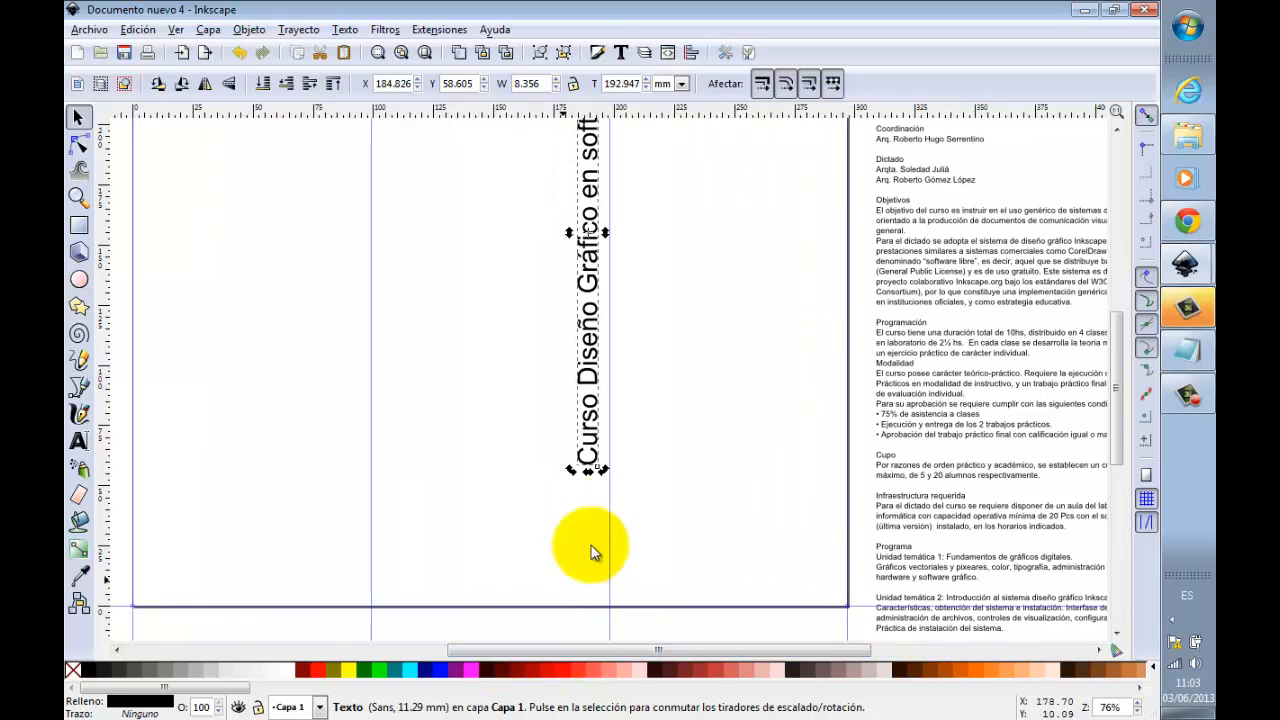
{"action": "left_click_drag", "start_coordinate": [600, 371], "coordinate": [194, 480]}
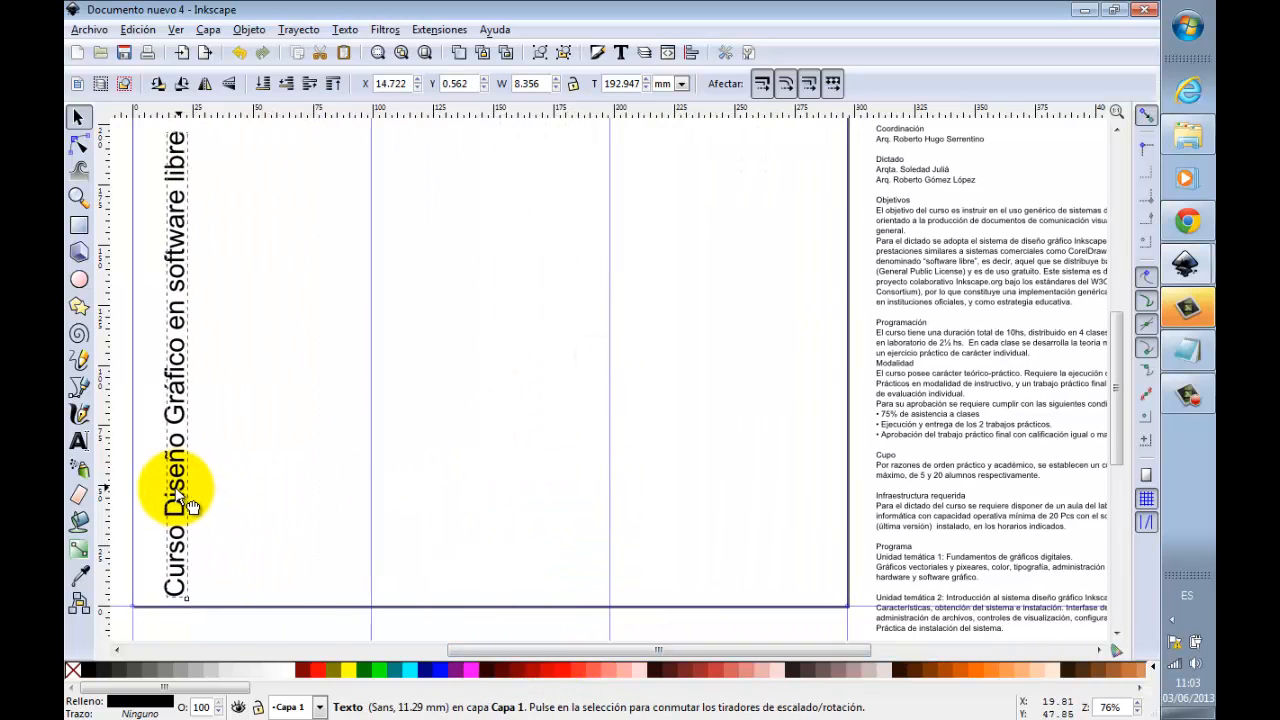
{"action": "scroll", "coordinate": [196, 481], "scroll_direction": "down", "scroll_amount": 1}
{"action": "left_click_drag", "start_coordinate": [179, 428], "coordinate": [188, 418]}
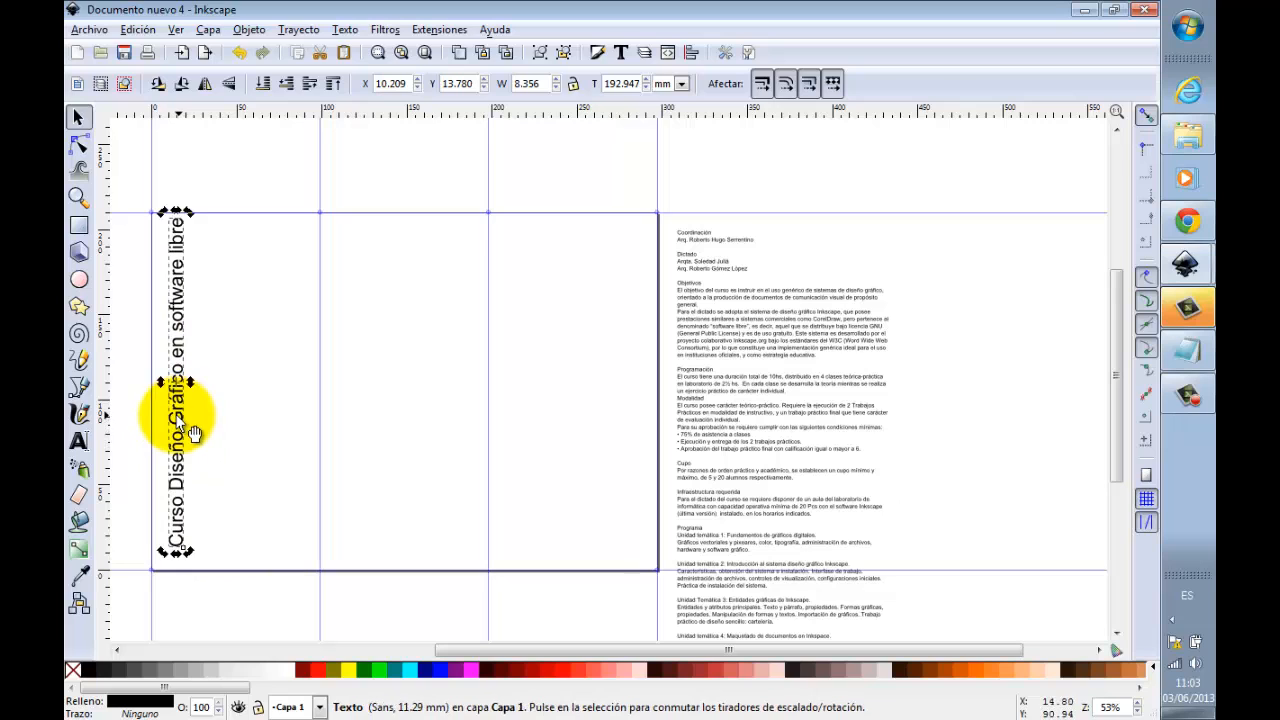
Step: Turn off snapping and shift the vertical title slightly down and closer to the page's left edge
{"action": "left_click", "coordinate": [815, 184]}
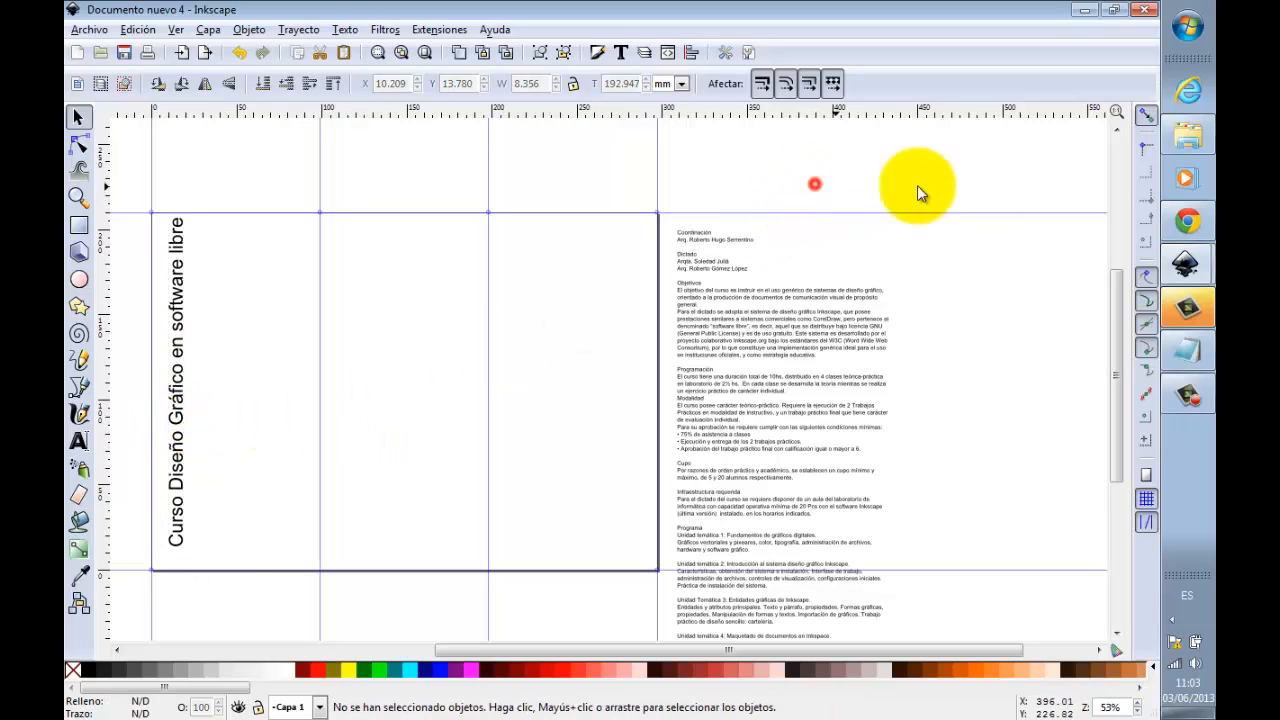
{"action": "left_click", "coordinate": [1149, 113]}
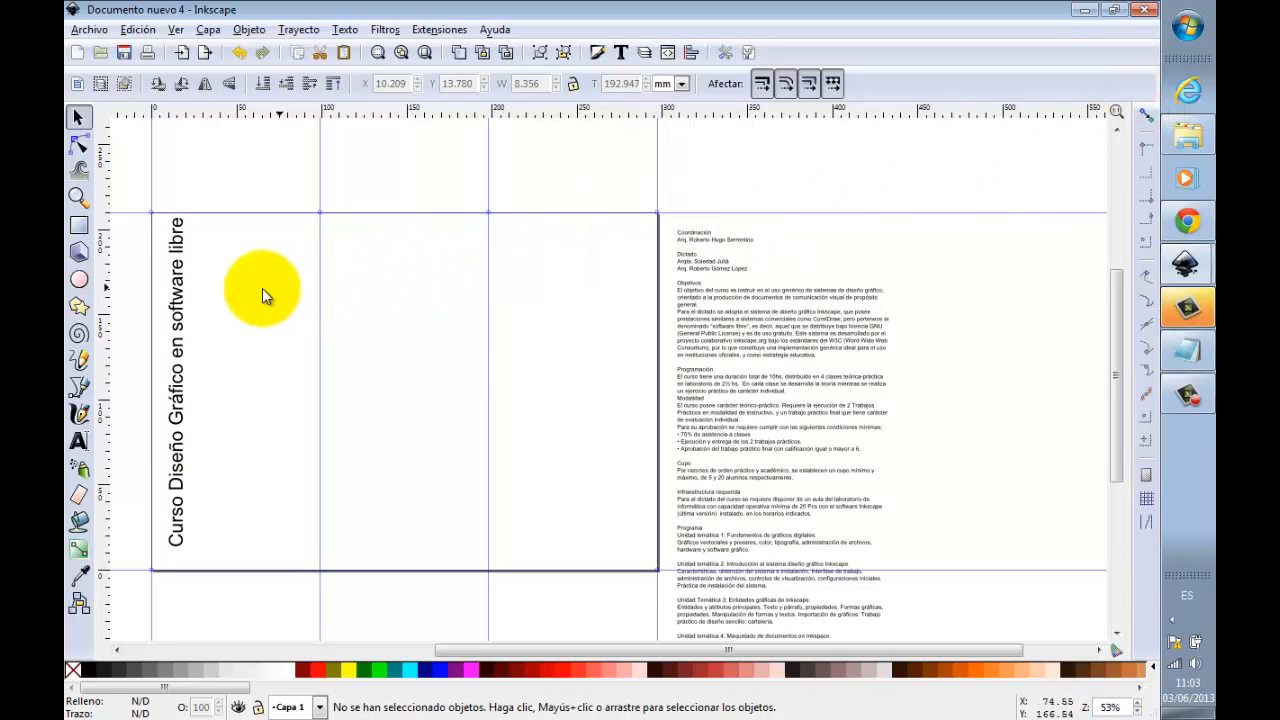
{"action": "left_click_drag", "start_coordinate": [187, 334], "coordinate": [183, 339]}
{"action": "left_click", "coordinate": [217, 183]}
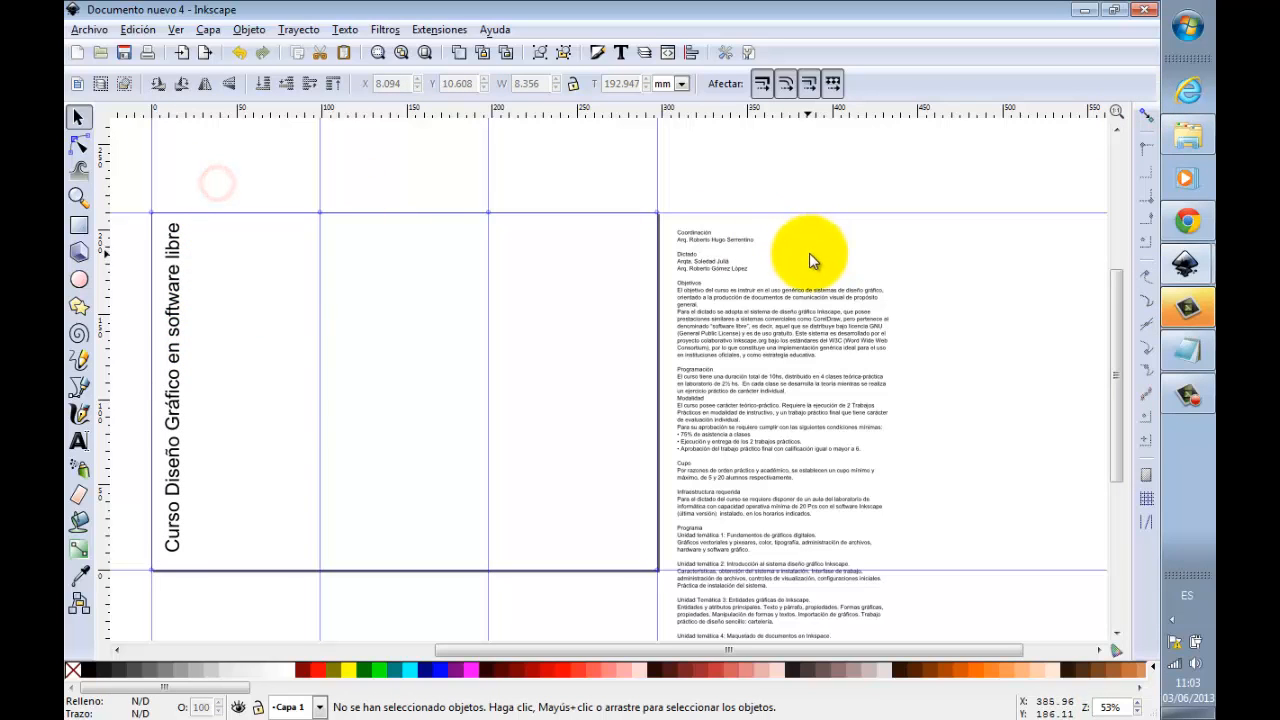
Step: Add the text "Inkscape" at the bottom of the first panel, just right of the vertical title
{"action": "scroll", "coordinate": [807, 270], "scroll_direction": "down", "scroll_amount": 1}
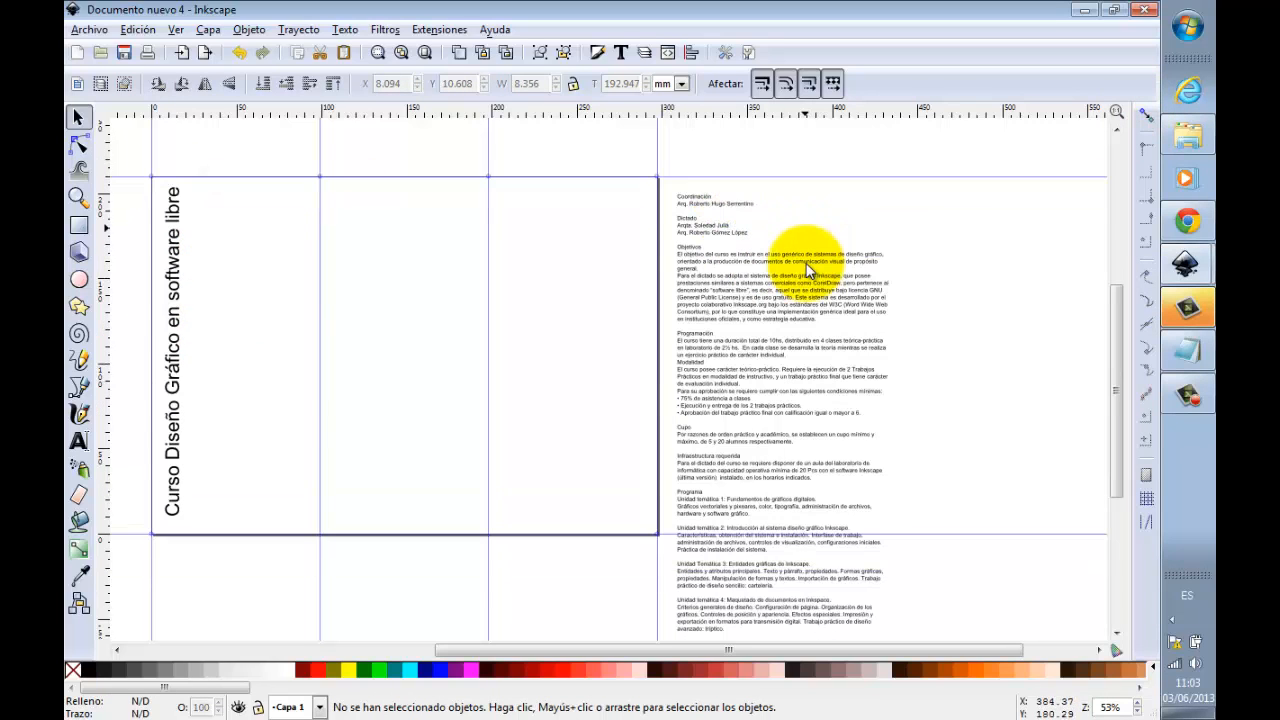
{"action": "scroll", "coordinate": [807, 270], "scroll_direction": "down", "scroll_amount": 2}
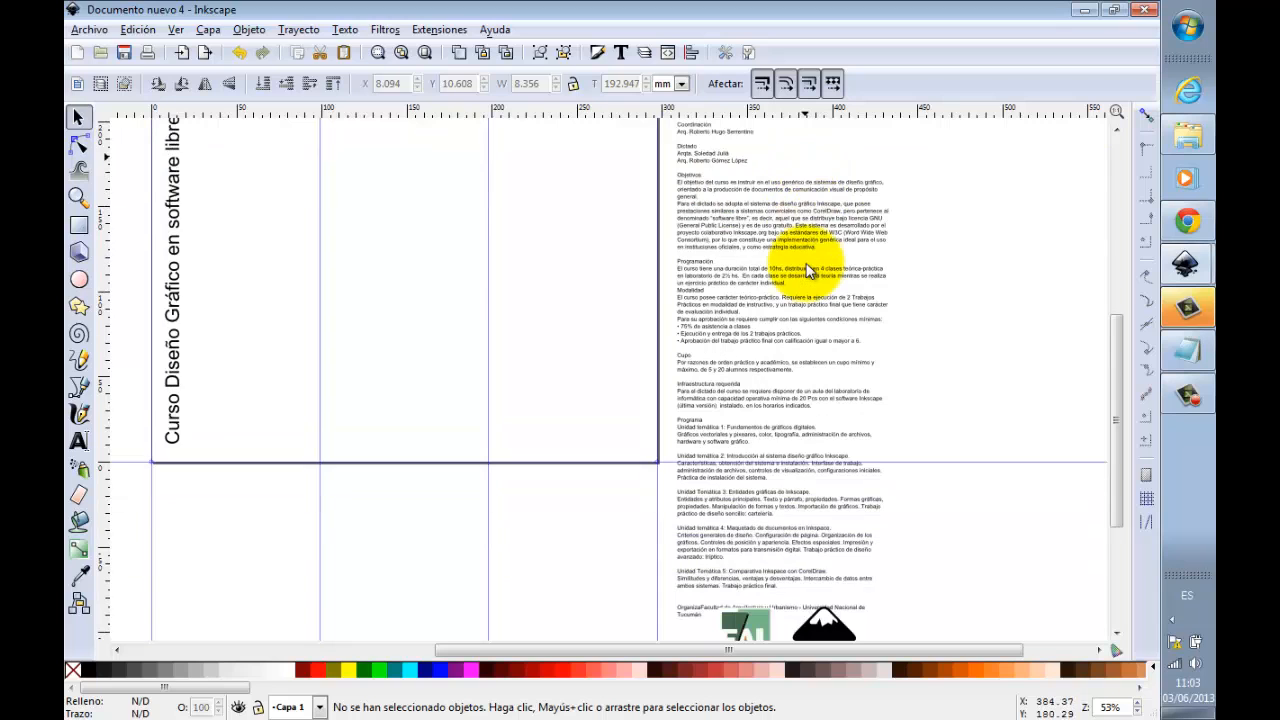
{"action": "left_click", "coordinate": [79, 440]}
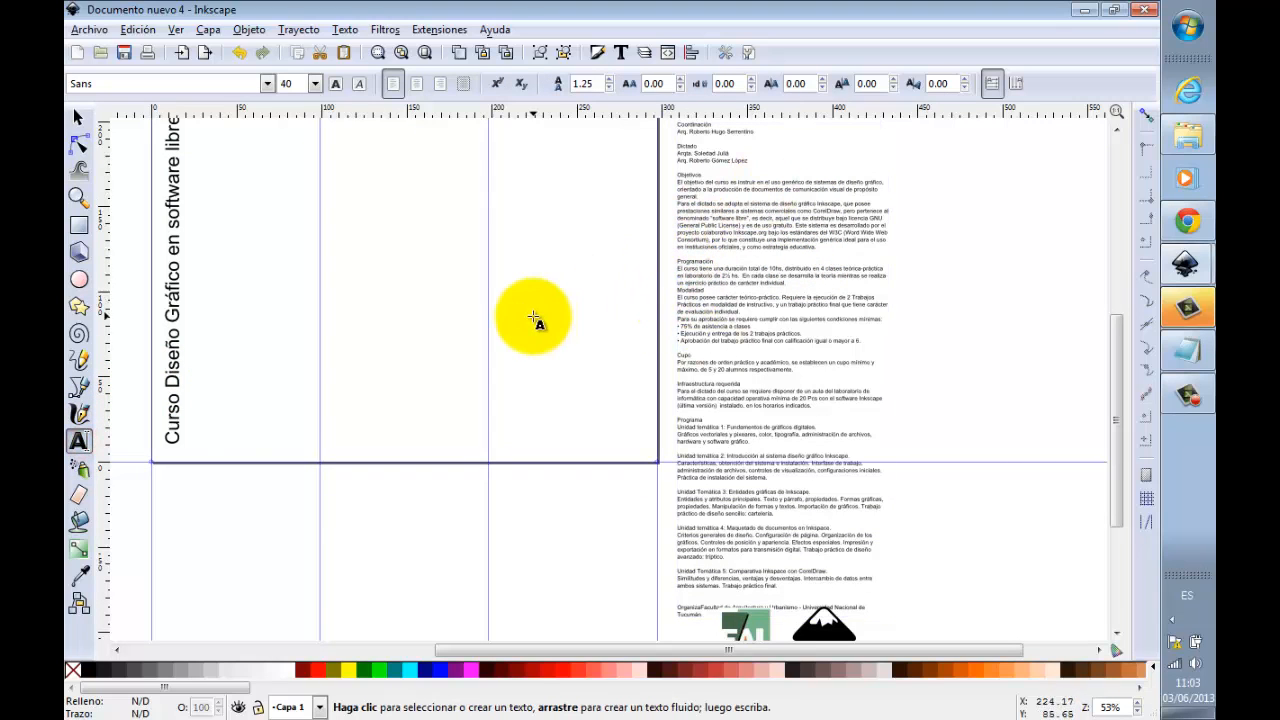
{"action": "left_click", "coordinate": [215, 438]}
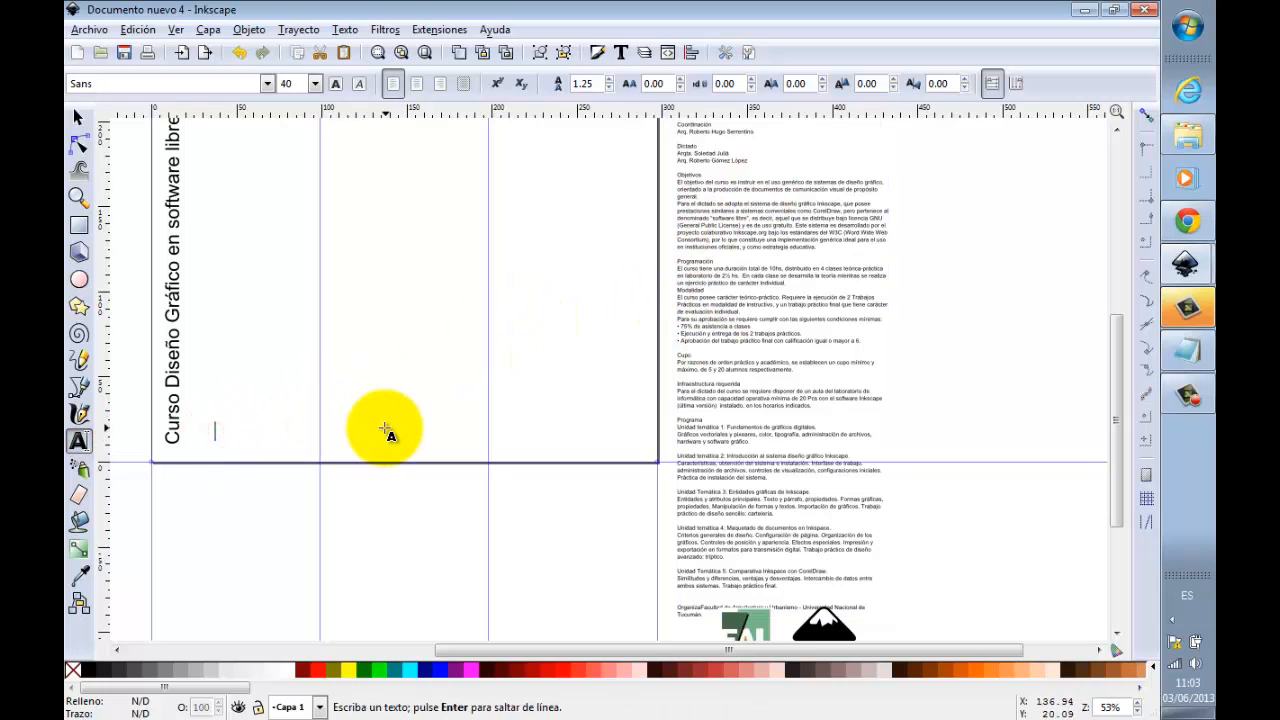
{"action": "type", "text": "}"}
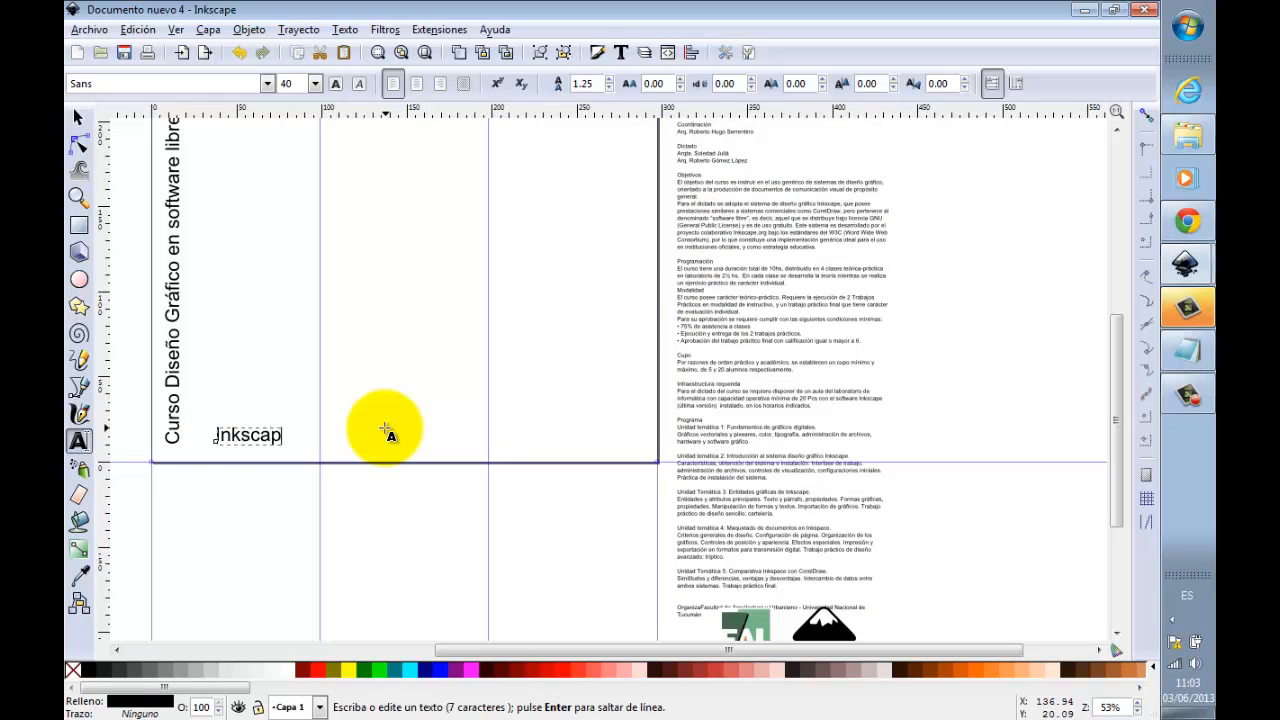
{"action": "left_click", "coordinate": [78, 117]}
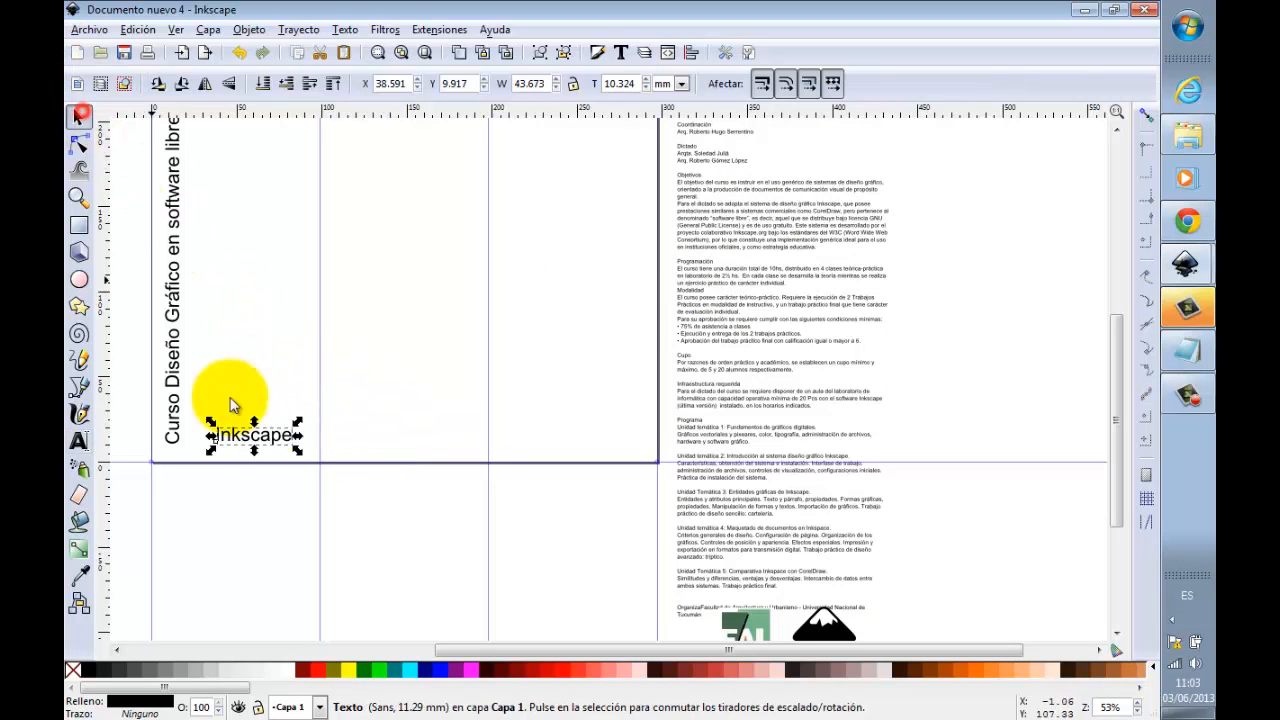
{"action": "left_click_drag", "start_coordinate": [259, 429], "coordinate": [263, 427]}
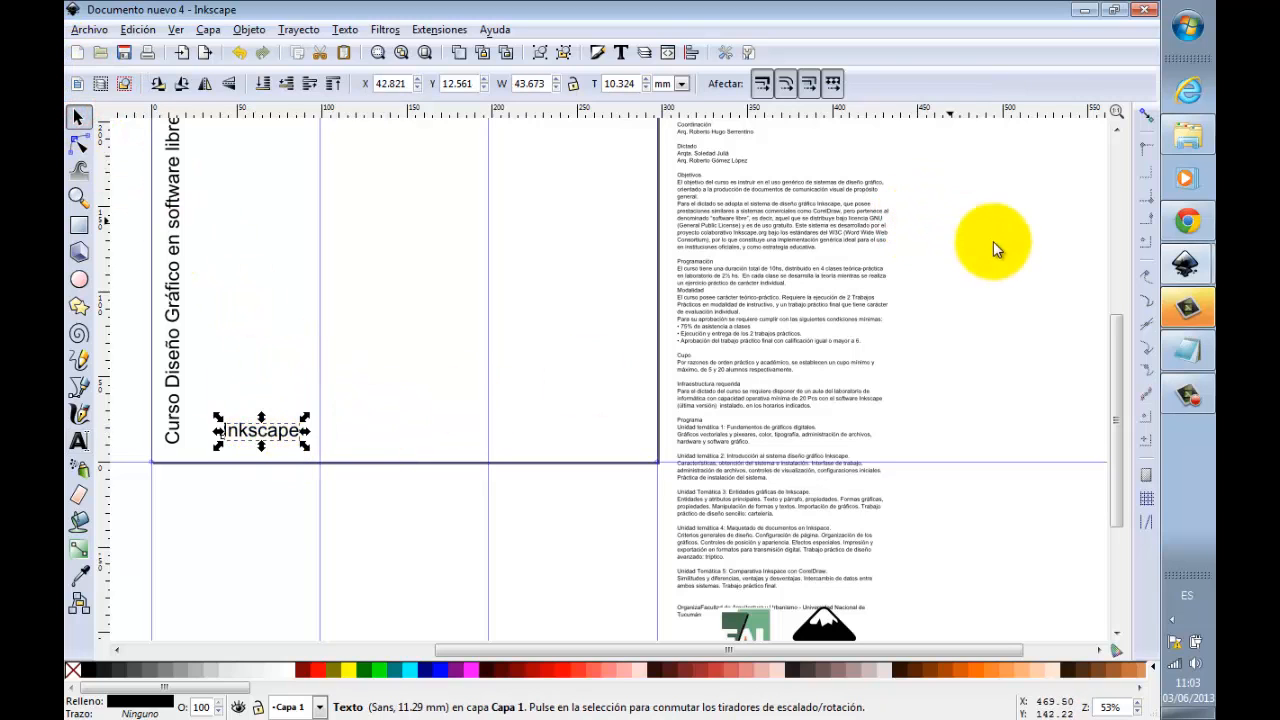
Step: Move the organising institution line out of the course text into a separate text object at the bottom of the second face, removing the word "Organiza"
{"action": "left_click_drag", "start_coordinate": [1118, 371], "coordinate": [1120, 462]}
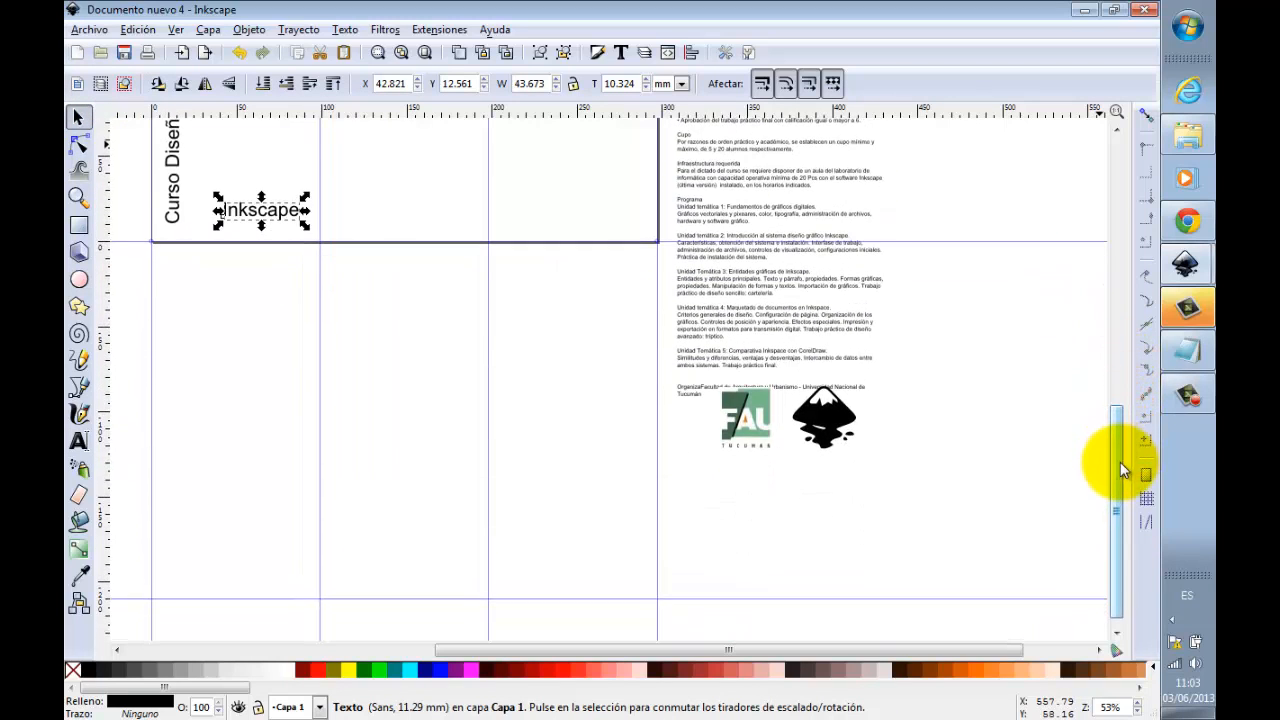
{"action": "double_click", "coordinate": [745, 352]}
{"action": "left_click_drag", "start_coordinate": [713, 392], "coordinate": [669, 391]}
{"action": "key", "text": "ctrl+c"}
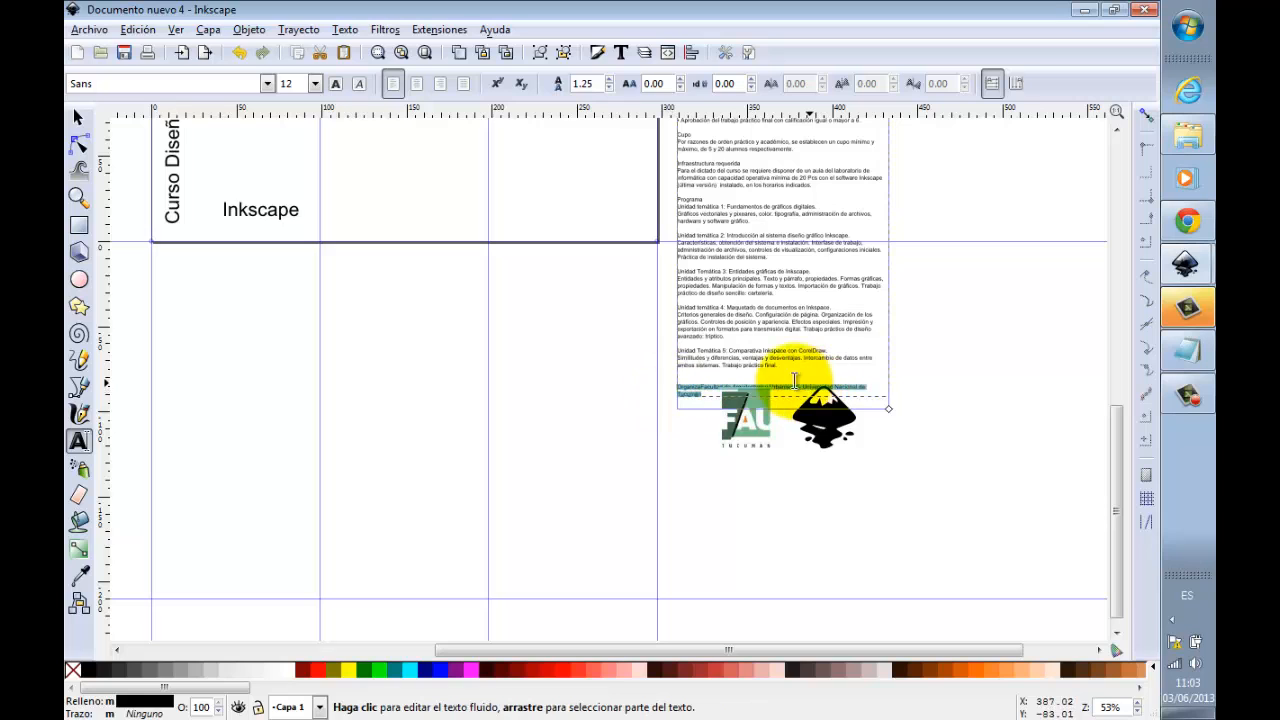
{"action": "key", "text": "Delete"}
{"action": "left_click", "coordinate": [193, 572]}
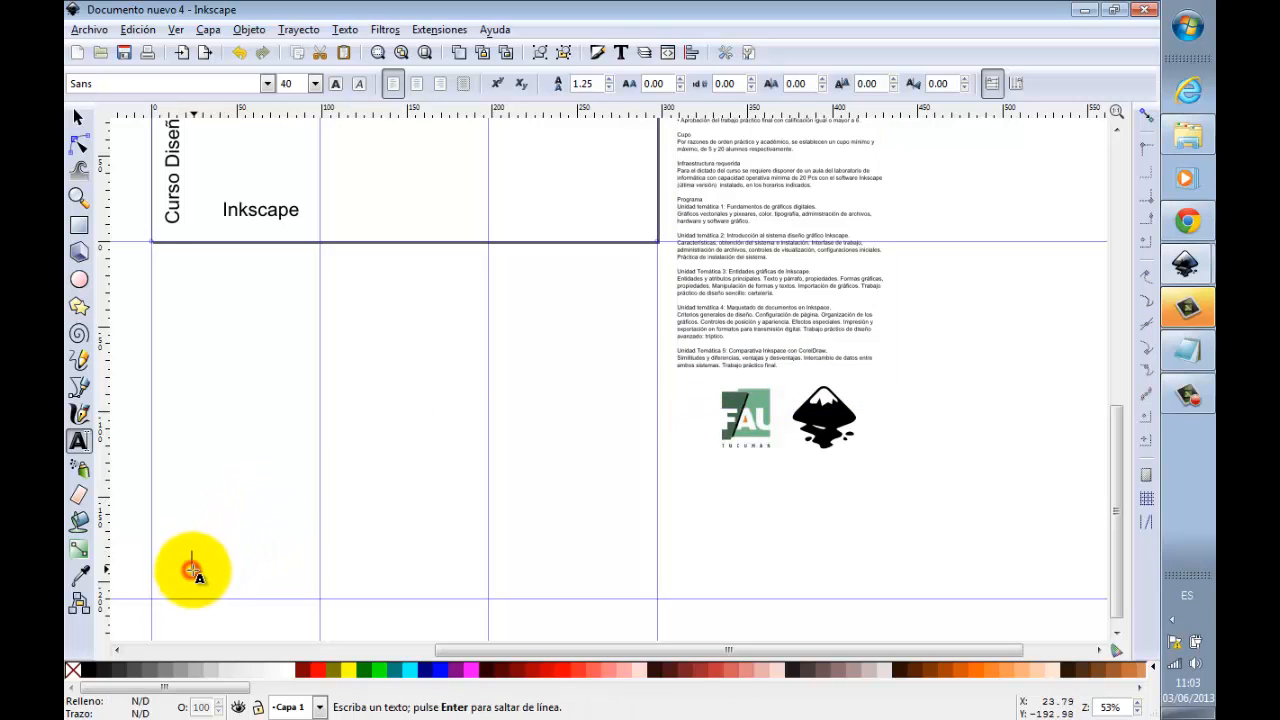
{"action": "key", "text": "ctrl+v"}
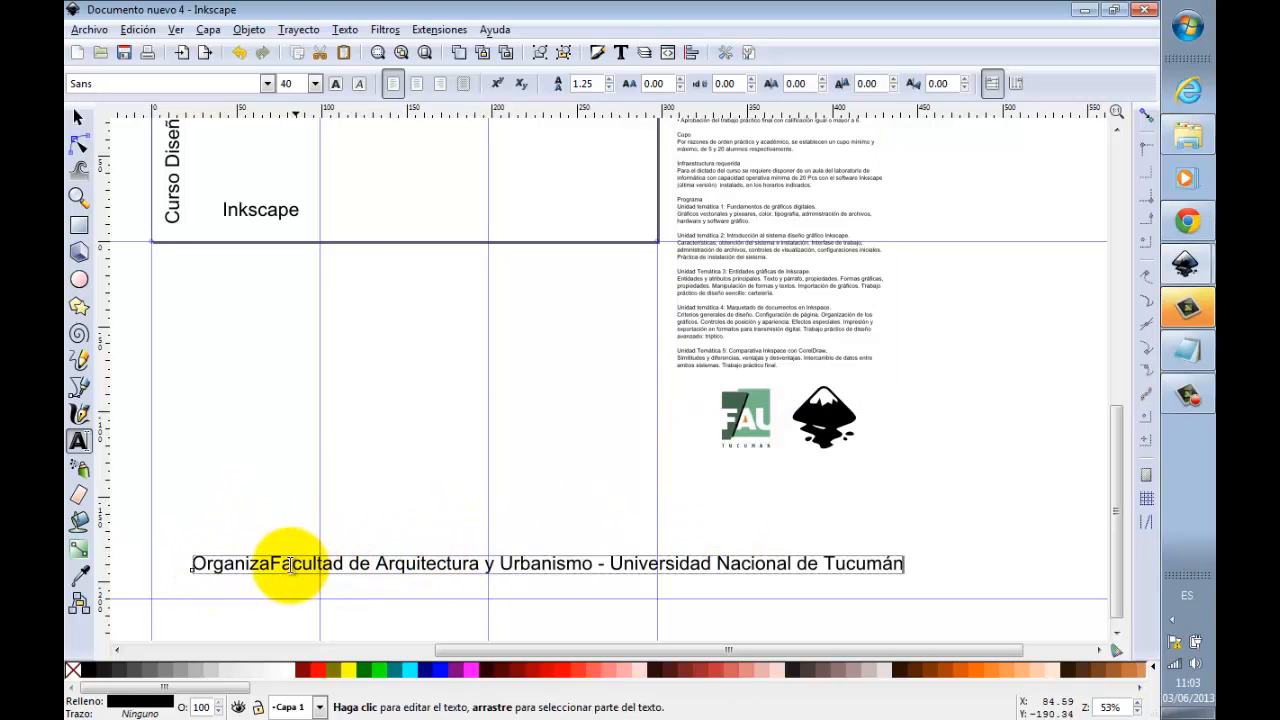
{"action": "left_click_drag", "start_coordinate": [271, 563], "coordinate": [145, 556]}
{"action": "key", "text": "Delete"}
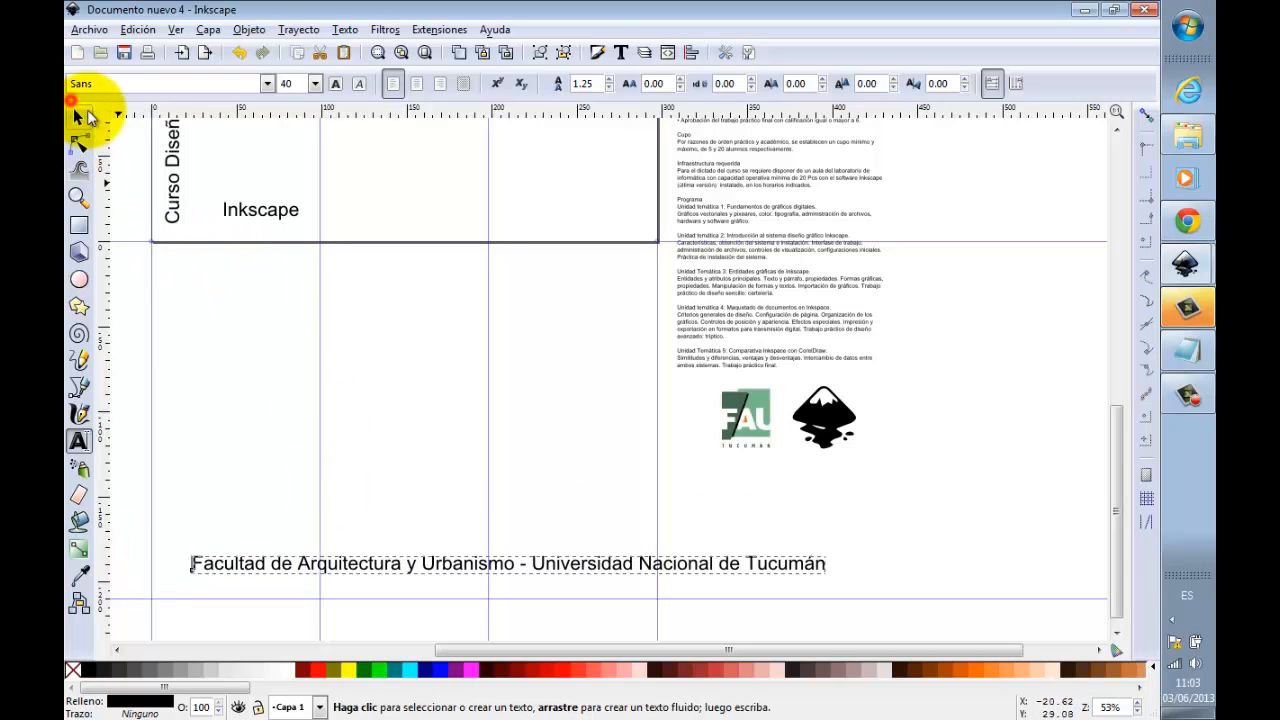
Step: Scale the faculty and university line down to about 79 mm wide and place it at the bottom of the second face's first panel
{"action": "left_click", "coordinate": [78, 116]}
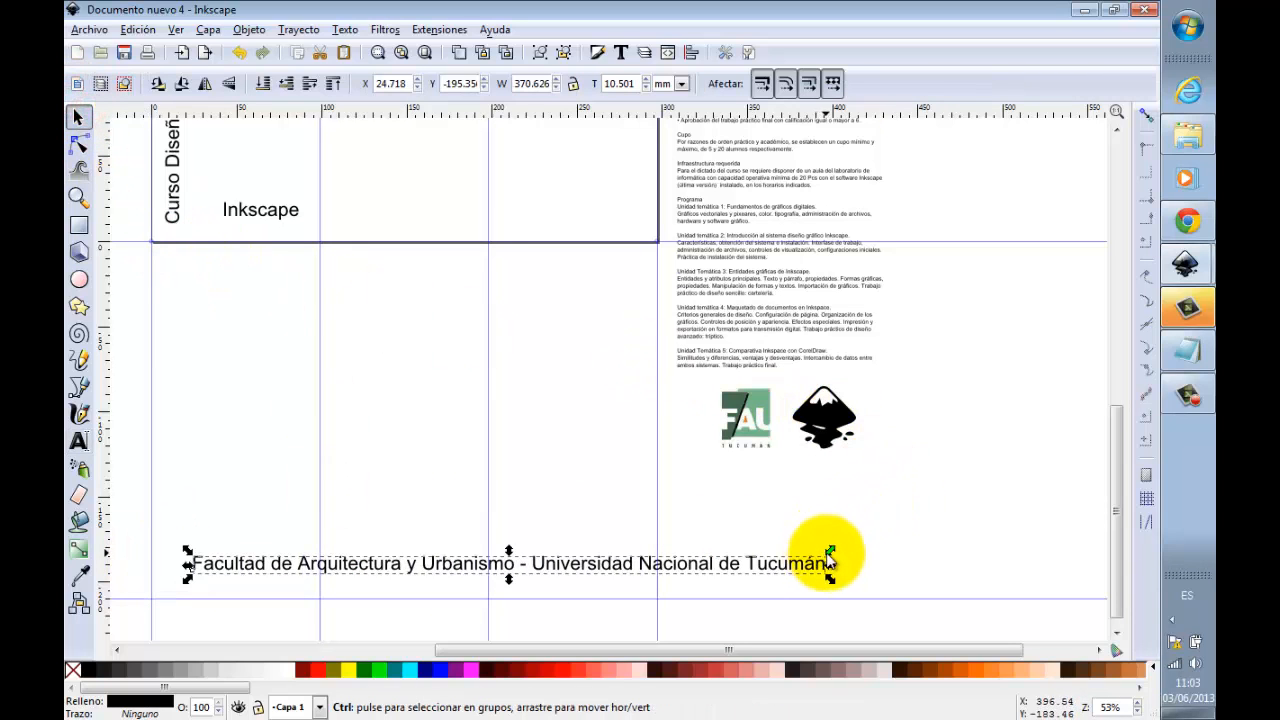
{"action": "left_click_drag", "start_coordinate": [827, 553], "coordinate": [733, 558]}
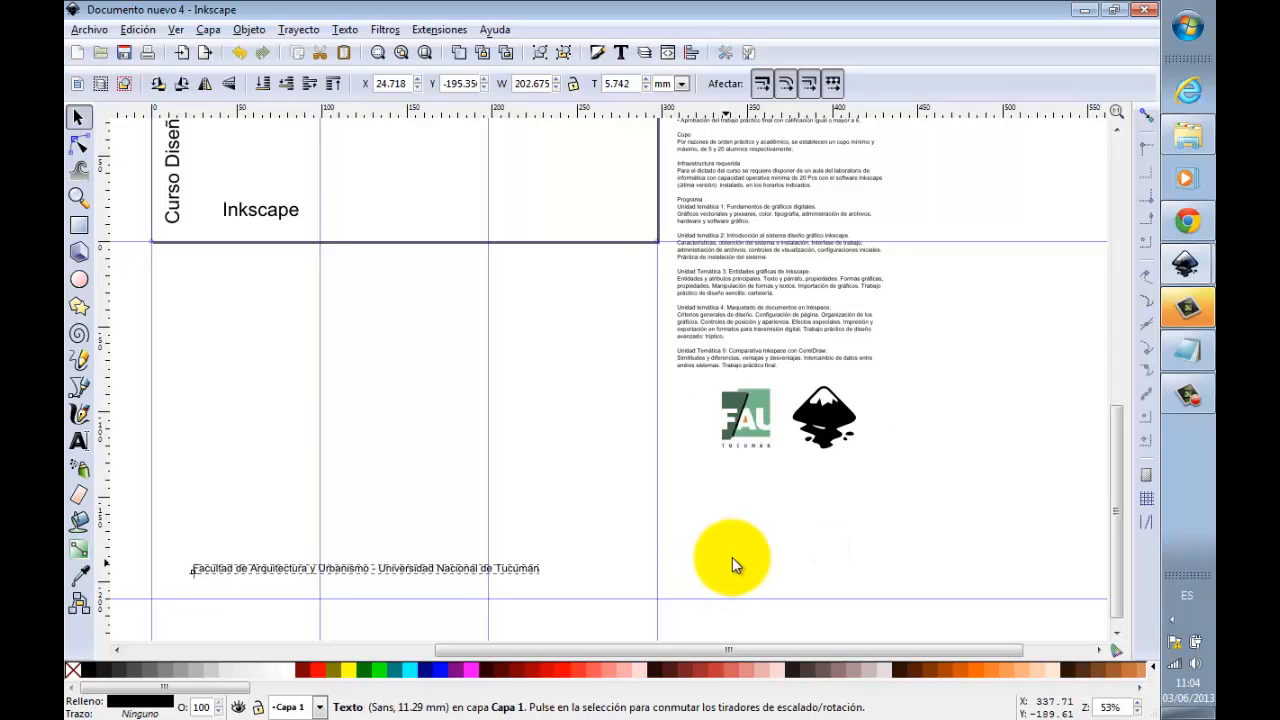
{"action": "left_click_drag", "start_coordinate": [407, 569], "coordinate": [378, 587]}
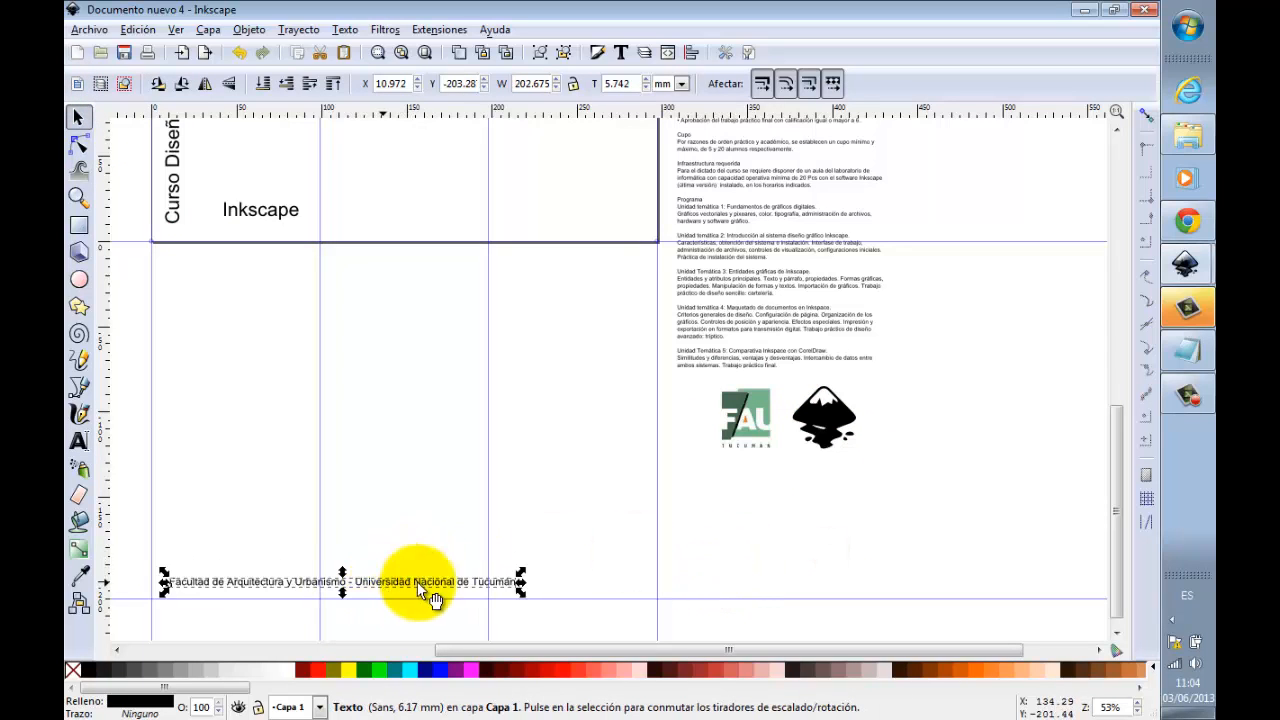
{"action": "left_click_drag", "start_coordinate": [522, 578], "coordinate": [322, 580]}
{"action": "left_click", "coordinate": [400, 565]}
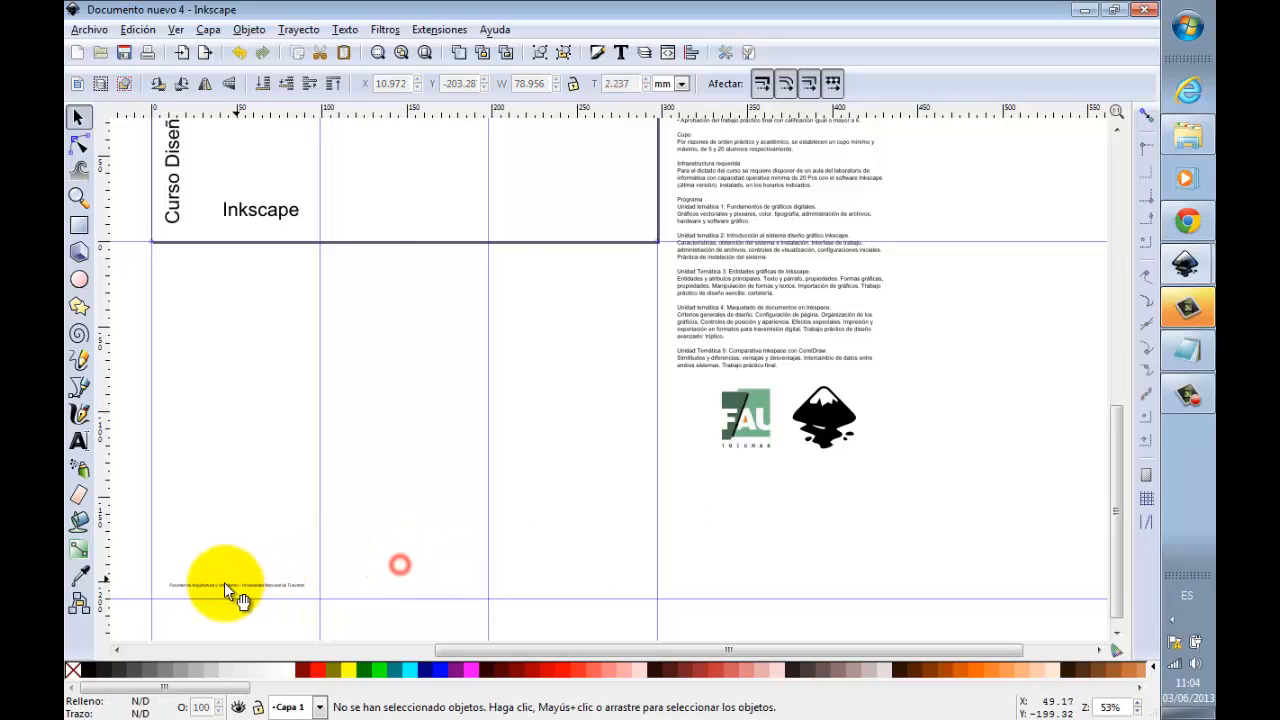
{"action": "left_click", "coordinate": [223, 588]}
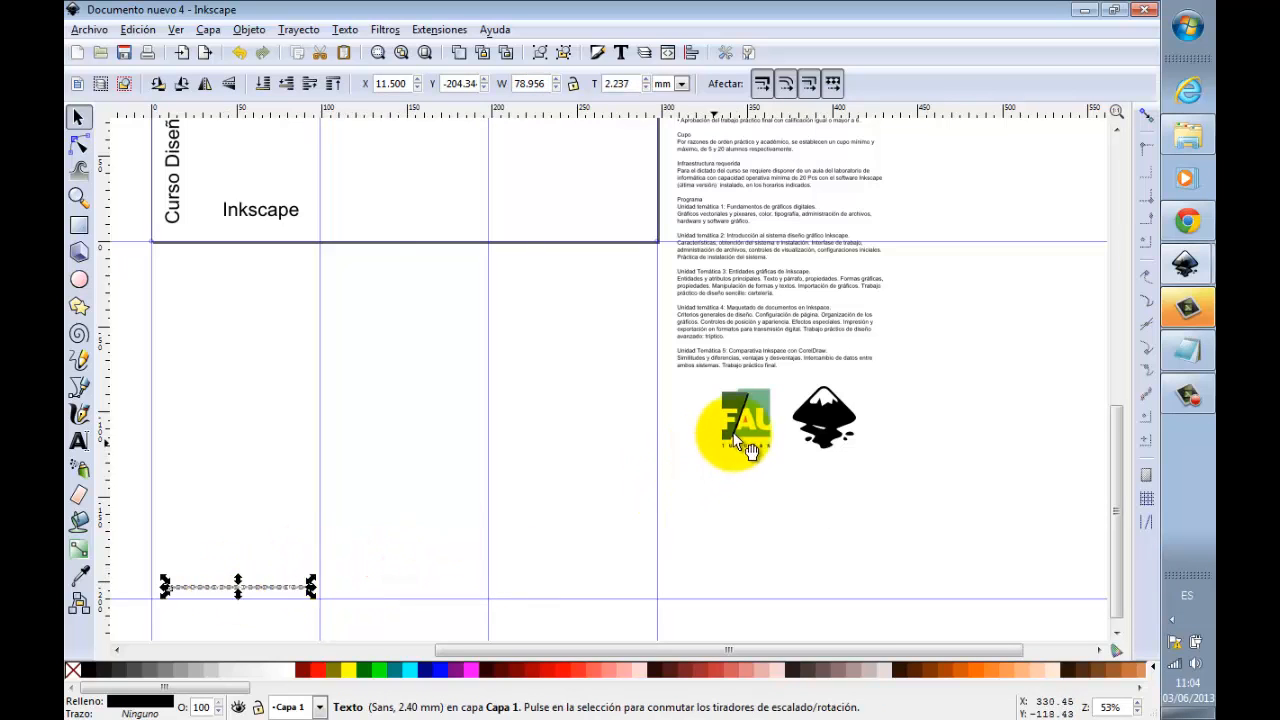
Step: Place the FAU logo, reduced to about 22 mm wide, above the faculty line, and the Inkscape logo, also reduced, above the "Inkscape" text
{"action": "left_click_drag", "start_coordinate": [740, 425], "coordinate": [237, 551]}
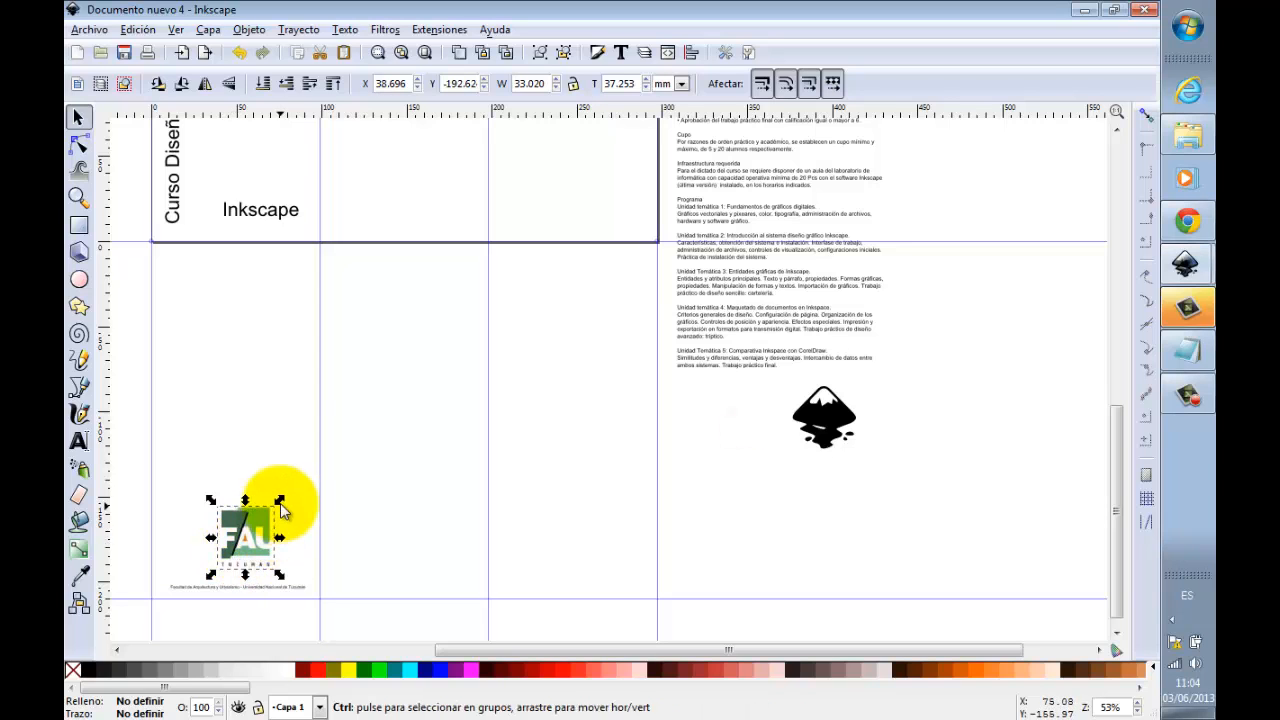
{"action": "left_click_drag", "start_coordinate": [271, 511], "coordinate": [258, 532]}
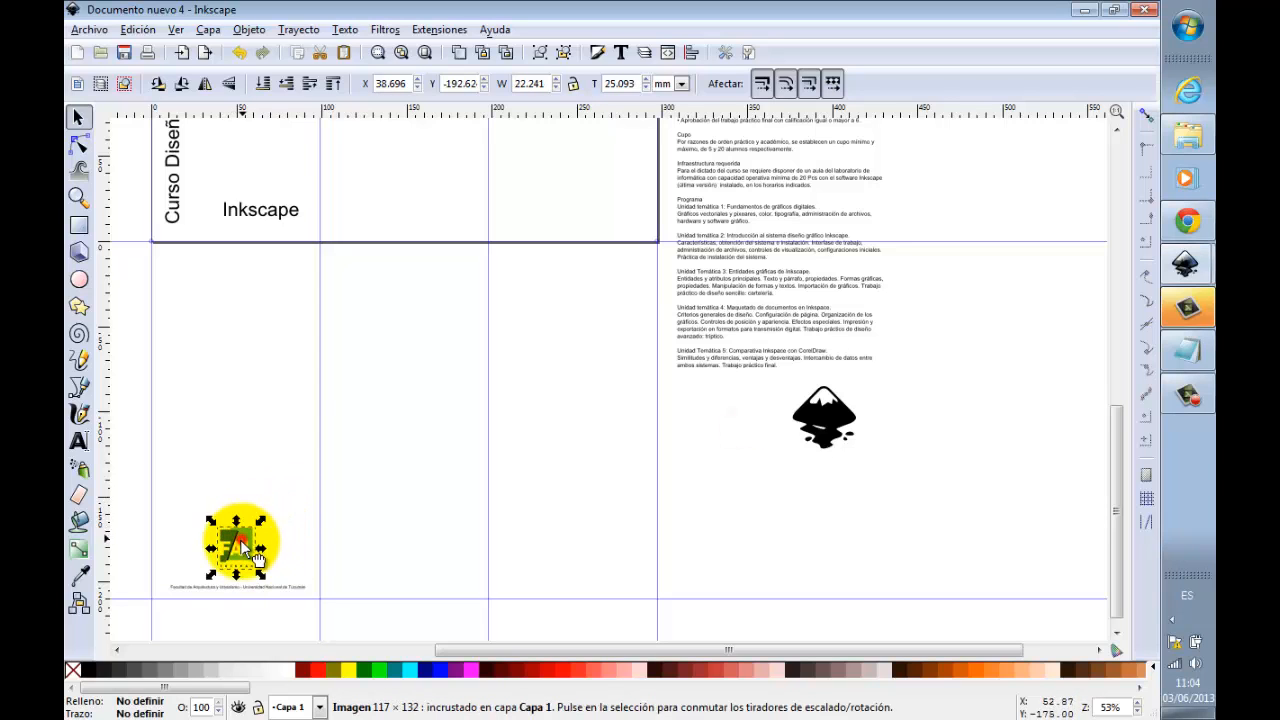
{"action": "left_click_drag", "start_coordinate": [840, 430], "coordinate": [280, 175]}
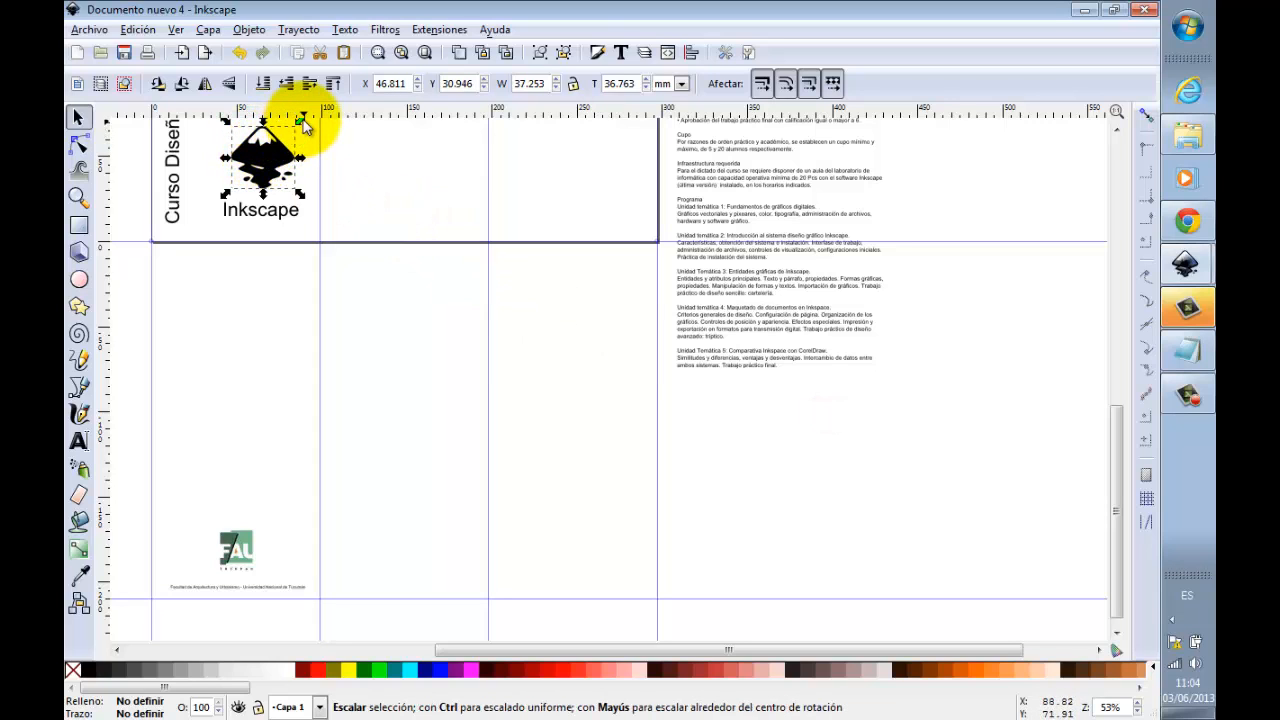
{"action": "left_click_drag", "start_coordinate": [300, 120], "coordinate": [274, 168]}
Step: Duplicate the course text block and place the copy just to the right of the original
{"action": "left_click_drag", "start_coordinate": [1113, 440], "coordinate": [1111, 339]}
{"action": "left_click", "coordinate": [827, 258]}
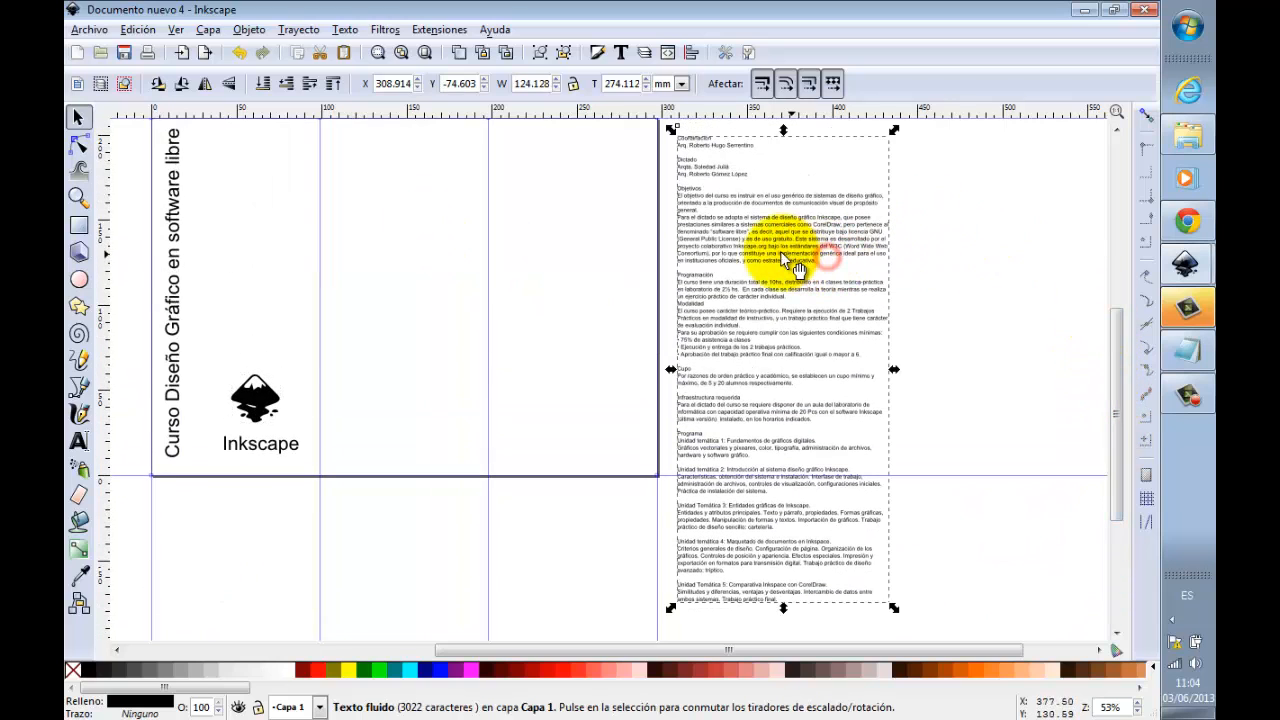
{"action": "key", "text": "ctrl"}
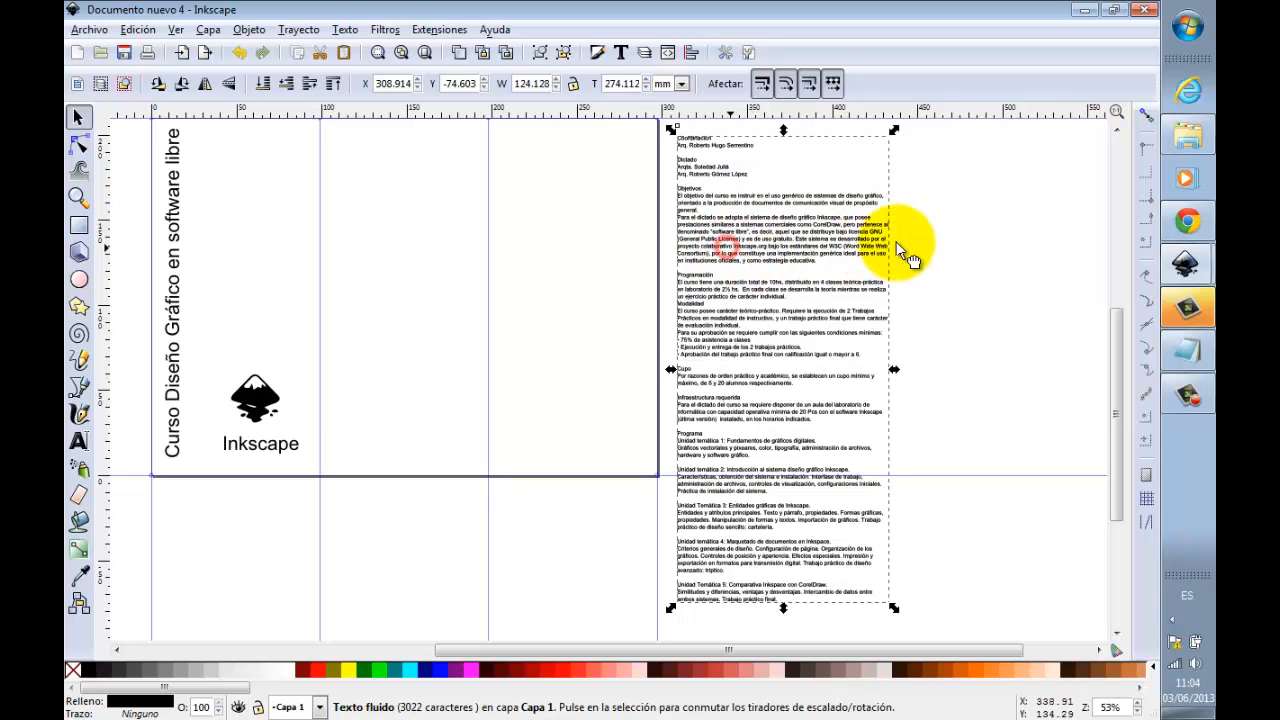
{"action": "left_click_drag", "start_coordinate": [935, 245], "coordinate": [959, 246]}
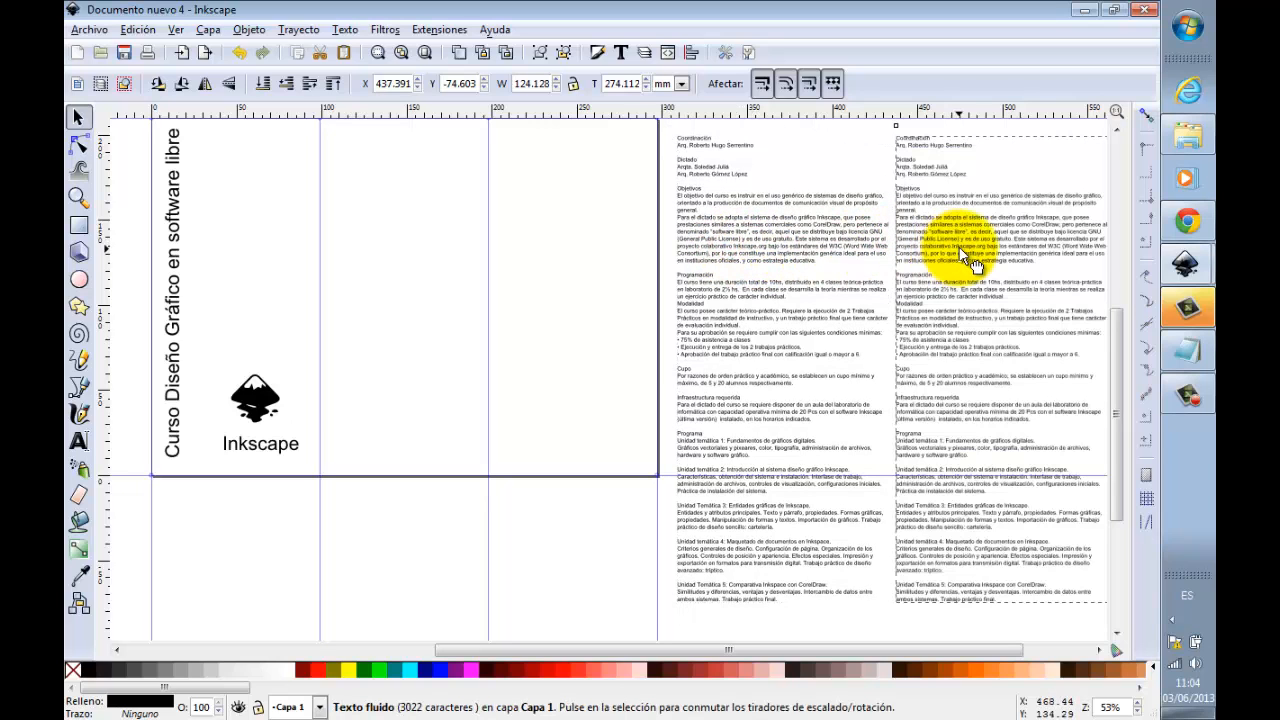
Step: Cut everything from the heading "Programa" to the end out of the original course text block
{"action": "left_click", "coordinate": [827, 239]}
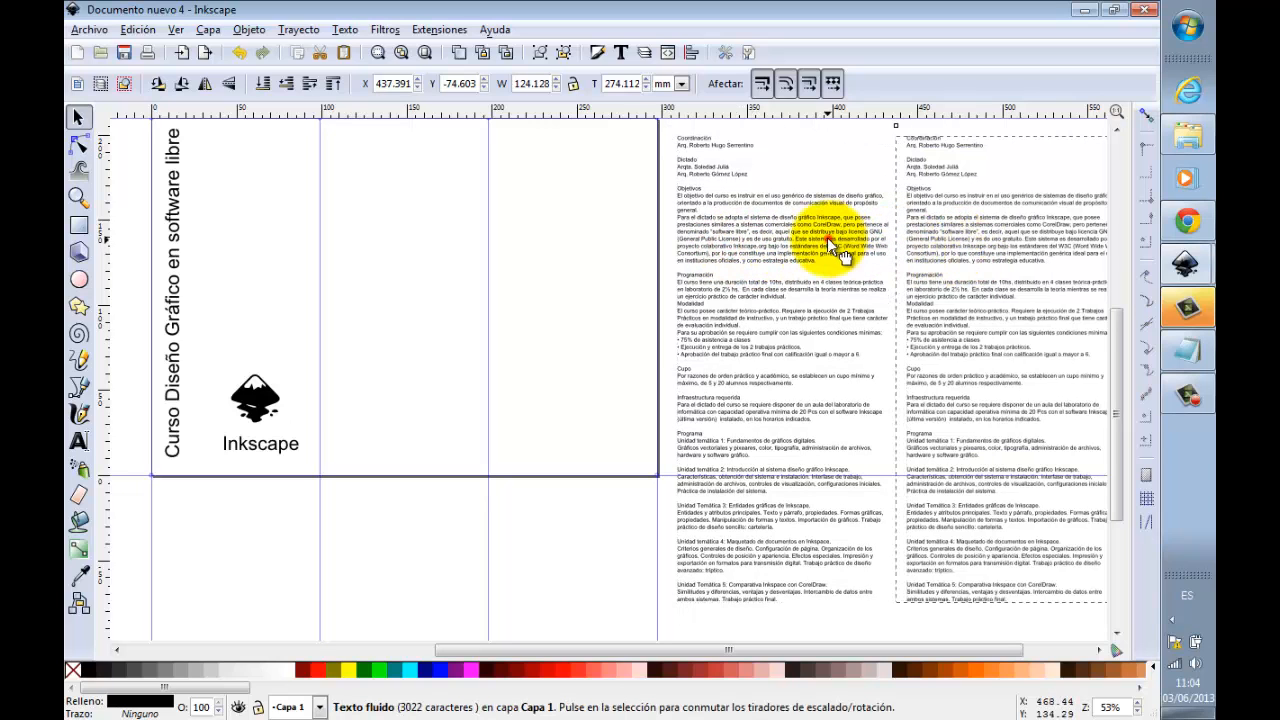
{"action": "double_click", "coordinate": [815, 299]}
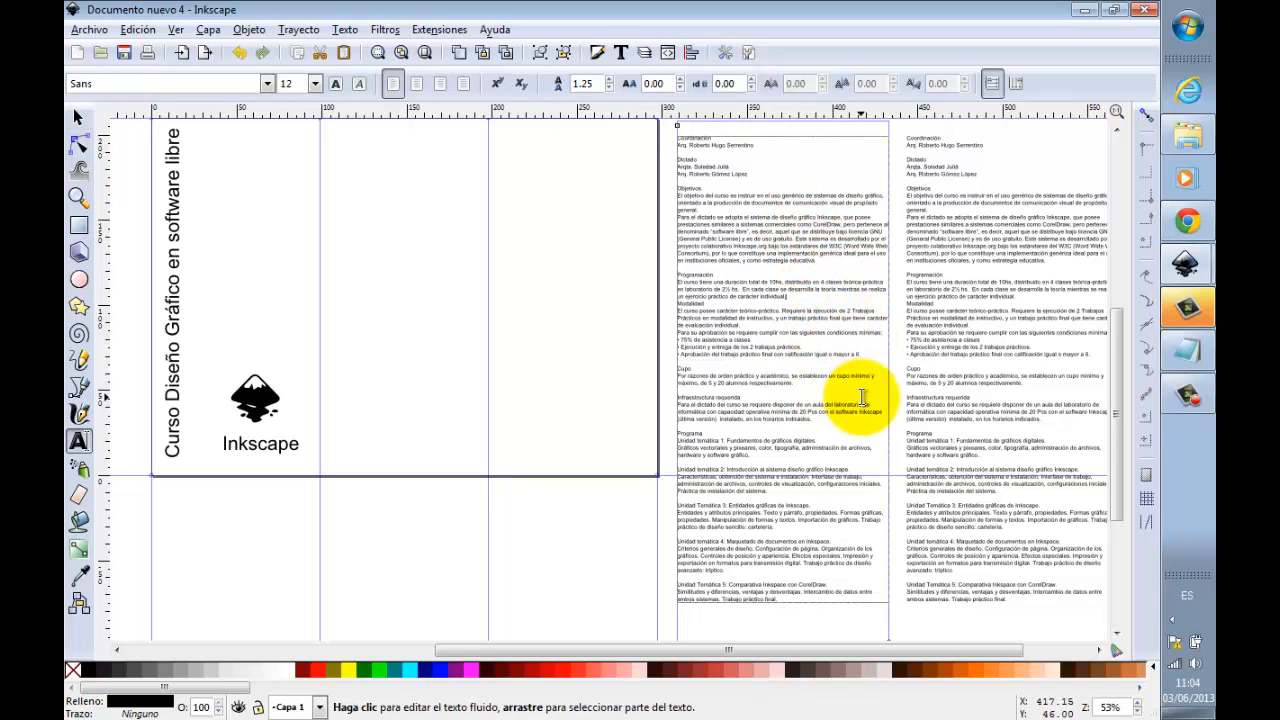
{"action": "left_click", "coordinate": [731, 388]}
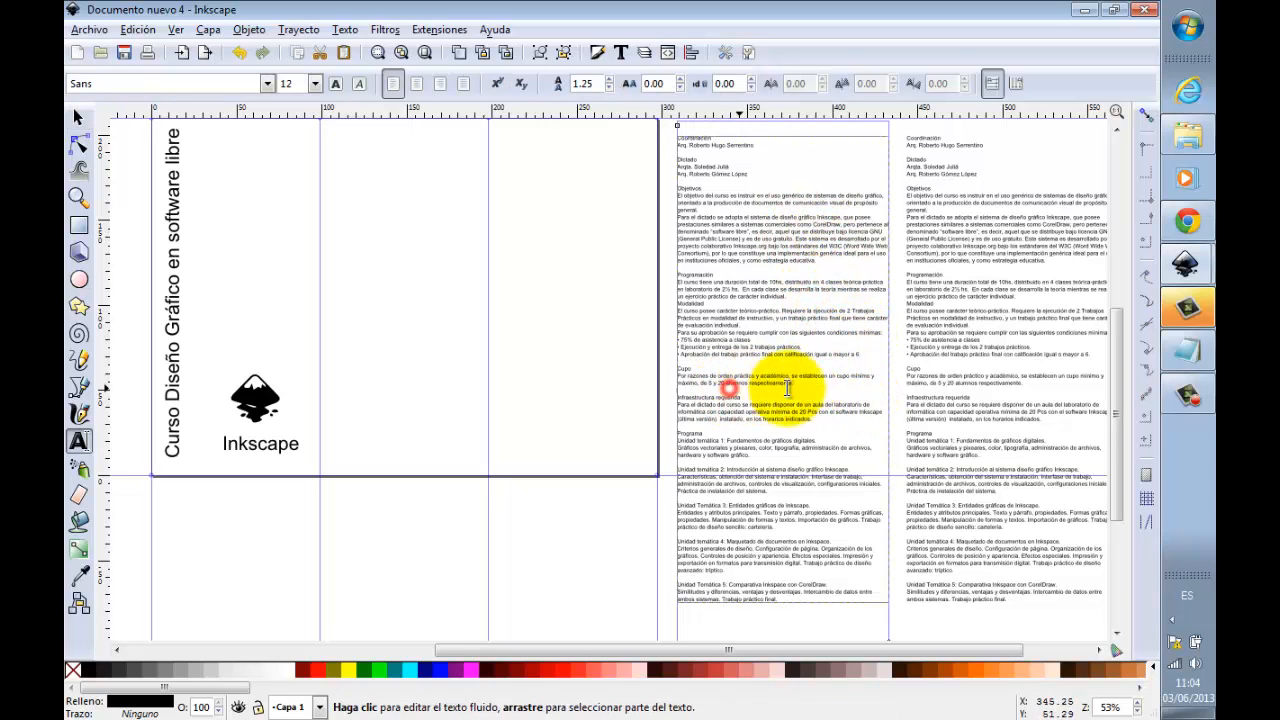
{"action": "left_click", "coordinate": [1026, 355]}
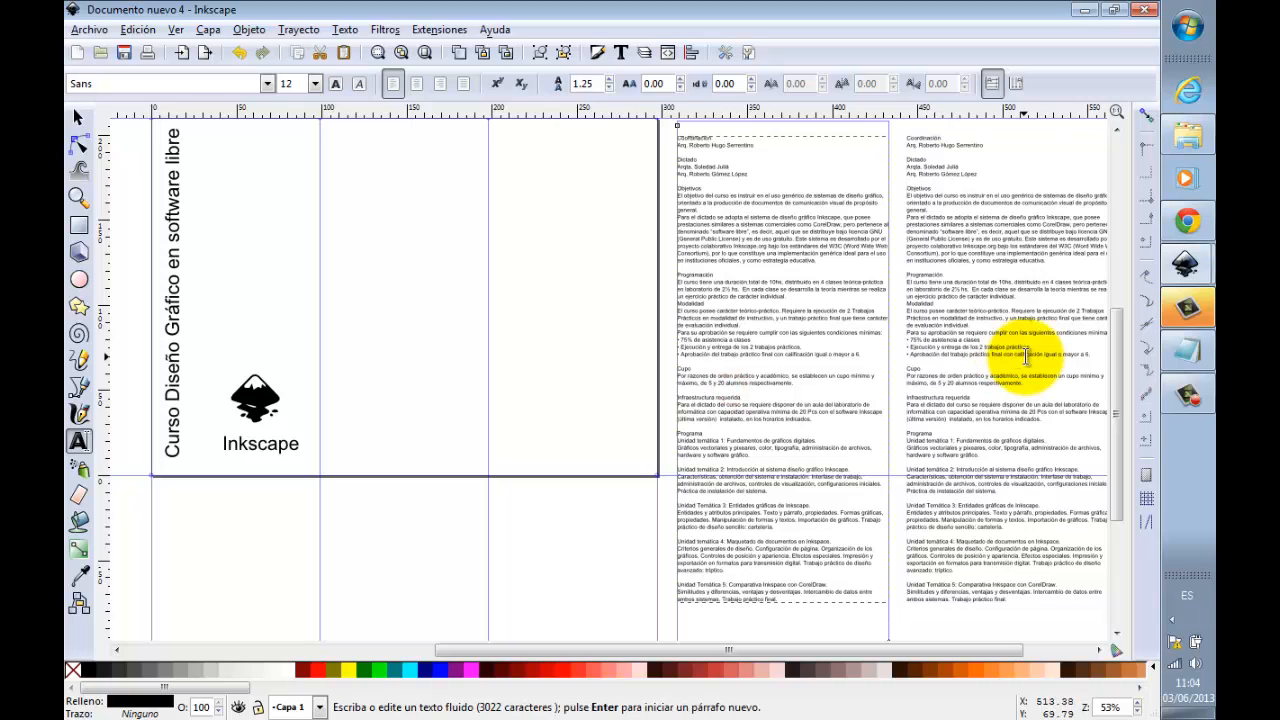
{"action": "key", "text": "shift+Down"}
{"action": "key", "text": "shift+Down"}
{"action": "key", "text": "shift+Down"}
{"action": "key", "text": "shift+Down"}
{"action": "key", "text": "shift+Down"}
{"action": "key", "text": "shift+Down"}
{"action": "key", "text": "shift+Down"}
{"action": "key", "text": "shift+Down"}
{"action": "key", "text": "shift+Down"}
{"action": "key", "text": "shift+Down"}
{"action": "key", "text": "shift+Down"}
{"action": "key", "text": "shift+Down"}
{"action": "key", "text": "shift+Down"}
{"action": "key", "text": "shift+Down"}
{"action": "key", "text": "shift+Down"}
{"action": "key", "text": "shift+Down"}
{"action": "key", "text": "shift+Down"}
{"action": "key", "text": "shift+Down"}
{"action": "key", "text": "shift+Down"}
{"action": "key", "text": "shift+Down"}
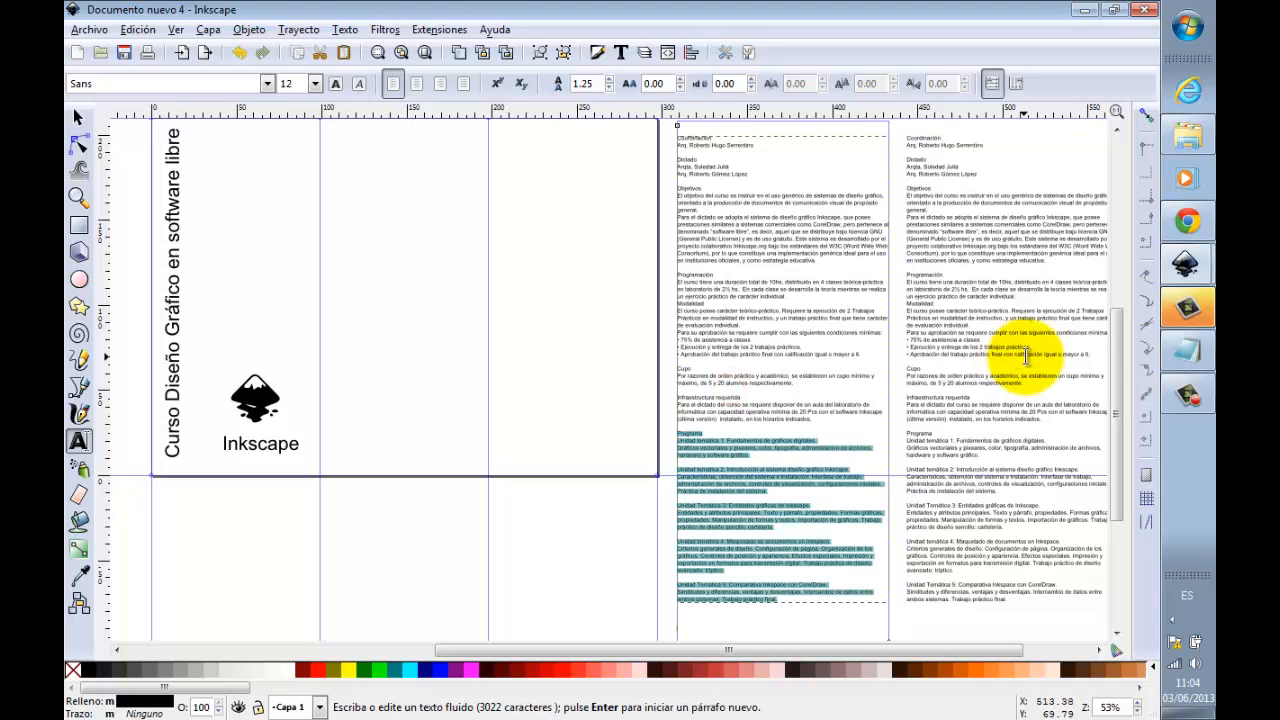
{"action": "key", "text": "ctrl+x"}
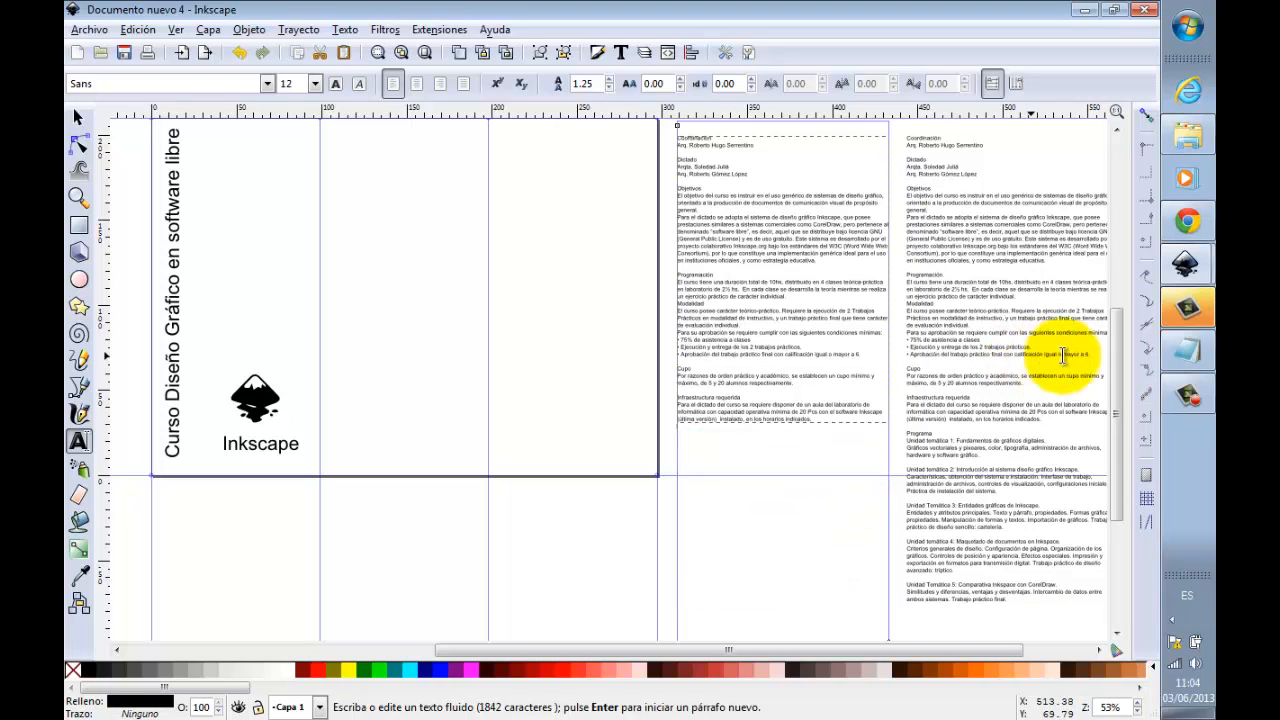
Step: Cut all the text preceding the heading "Programa" out of the duplicated text block
{"action": "key", "text": "Escape"}
{"action": "left_click_drag", "start_coordinate": [1045, 419], "coordinate": [889, 72]}
{"action": "left_click_drag", "start_coordinate": [955, 165], "coordinate": [905, 130]}
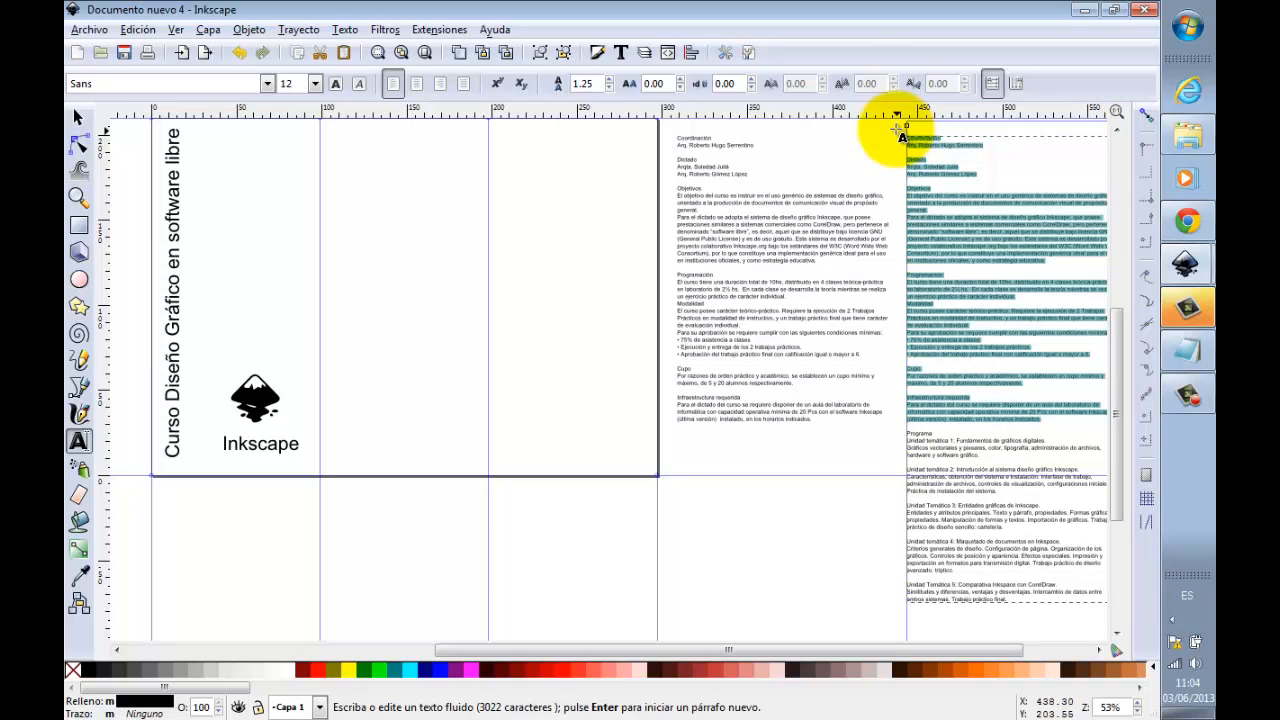
{"action": "key", "text": "ctrl+x"}
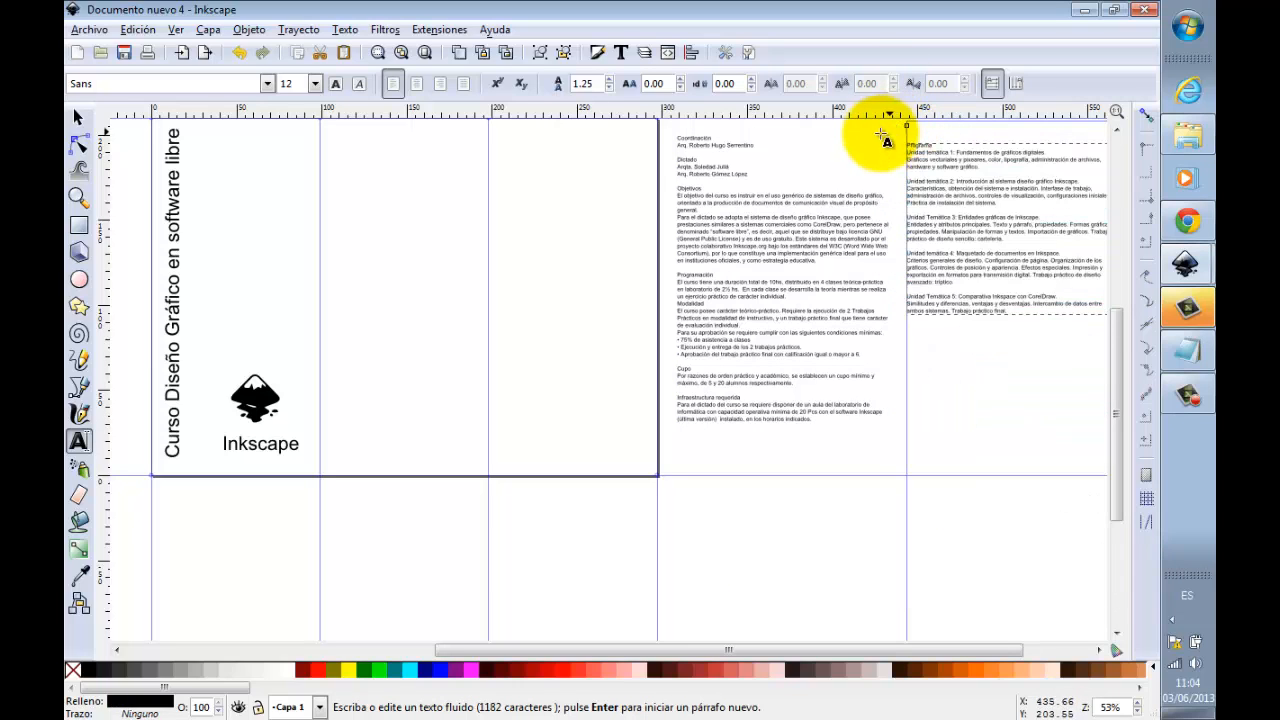
Step: Move the text block with the coordination, objectives and requirements onto the second and third panels of the first face
{"action": "left_click", "coordinate": [79, 117]}
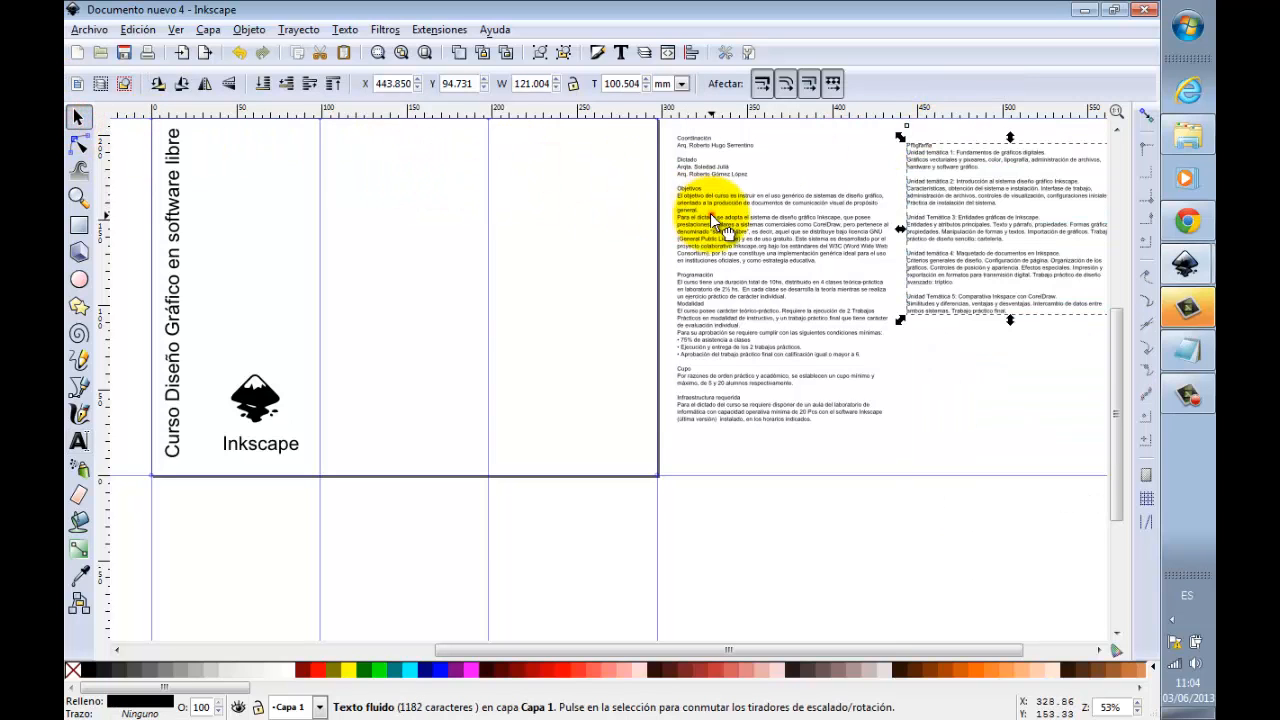
{"action": "left_click", "coordinate": [745, 220]}
{"action": "left_click_drag", "start_coordinate": [547, 246], "coordinate": [480, 258]}
{"action": "left_click_drag", "start_coordinate": [466, 262], "coordinate": [443, 243]}
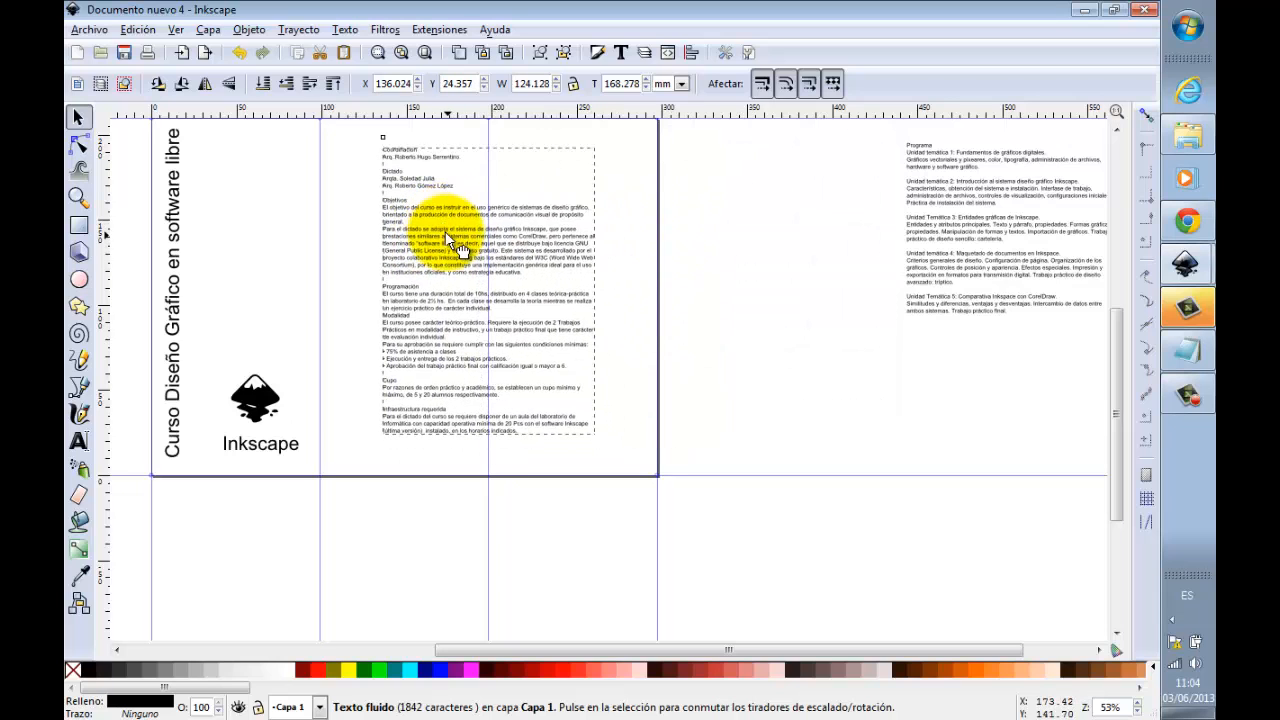
Step: Move the "Programa" text block onto the second and third panels of the second face
{"action": "left_click", "coordinate": [952, 192]}
{"action": "scroll", "coordinate": [945, 225], "scroll_direction": "down", "scroll_amount": 1, "text": "ctrl"}
{"action": "left_click_drag", "start_coordinate": [953, 228], "coordinate": [610, 527]}
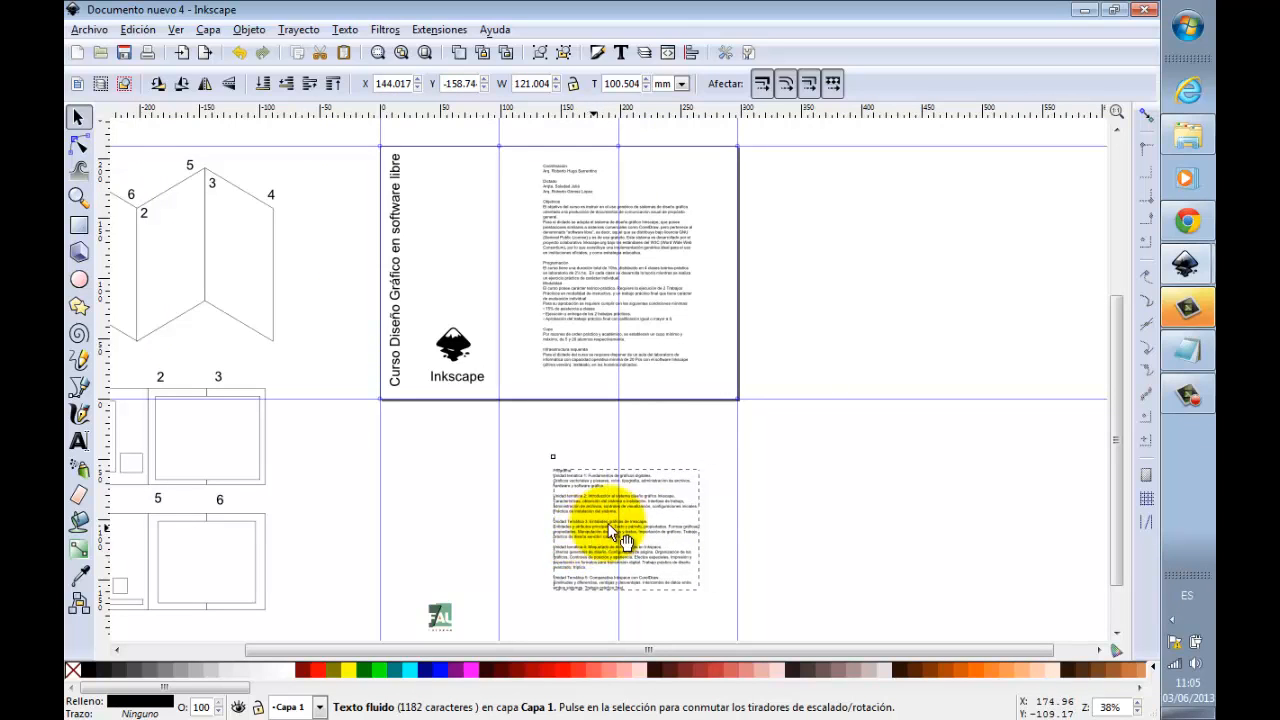
{"action": "left_click", "coordinate": [776, 480]}
Step: Shift the "Programa" text block slightly down within the second face
{"action": "scroll", "coordinate": [776, 480], "scroll_direction": "down", "scroll_amount": 1}
{"action": "left_click", "coordinate": [78, 197]}
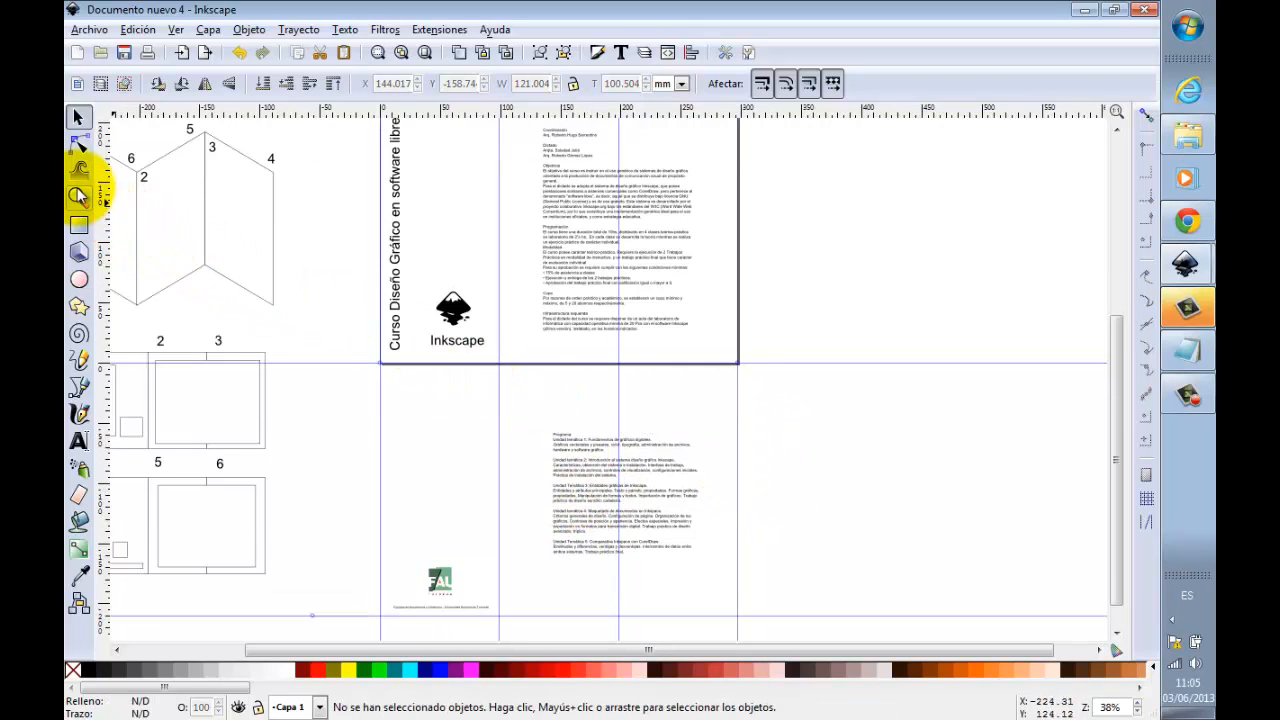
{"action": "left_click", "coordinate": [507, 345], "text": "shift"}
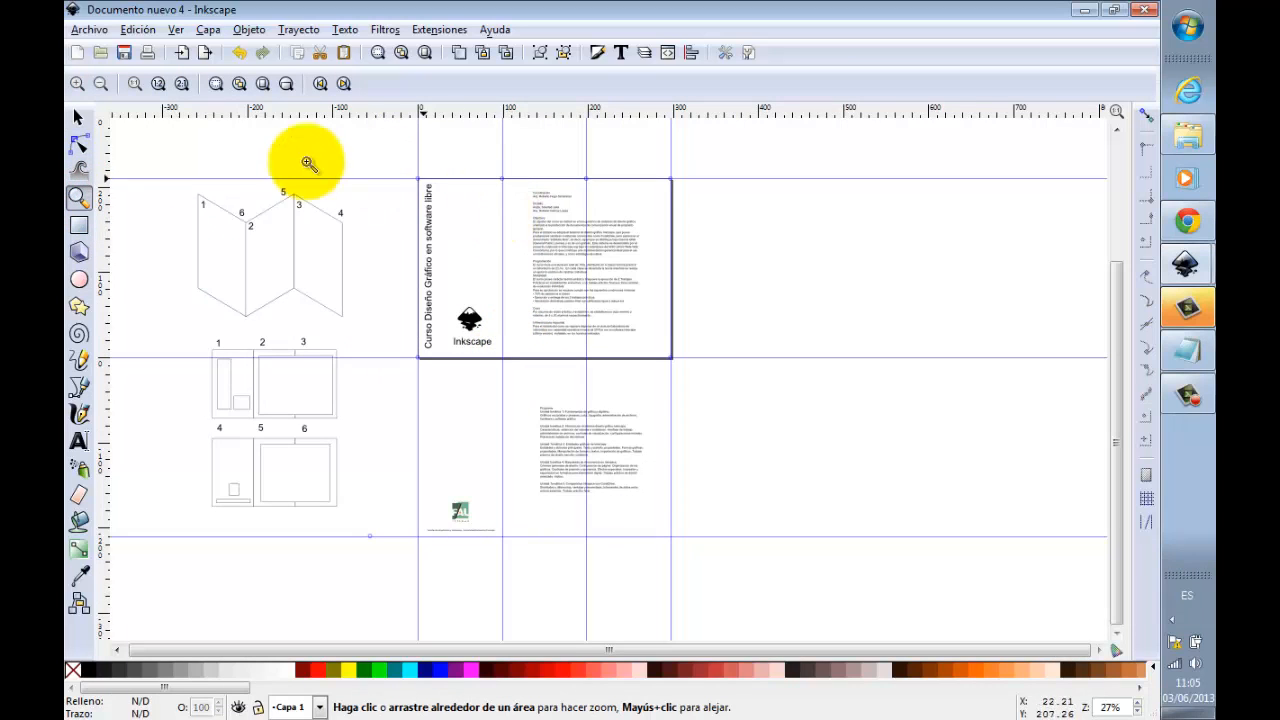
{"action": "left_click_drag", "start_coordinate": [170, 158], "coordinate": [782, 559]}
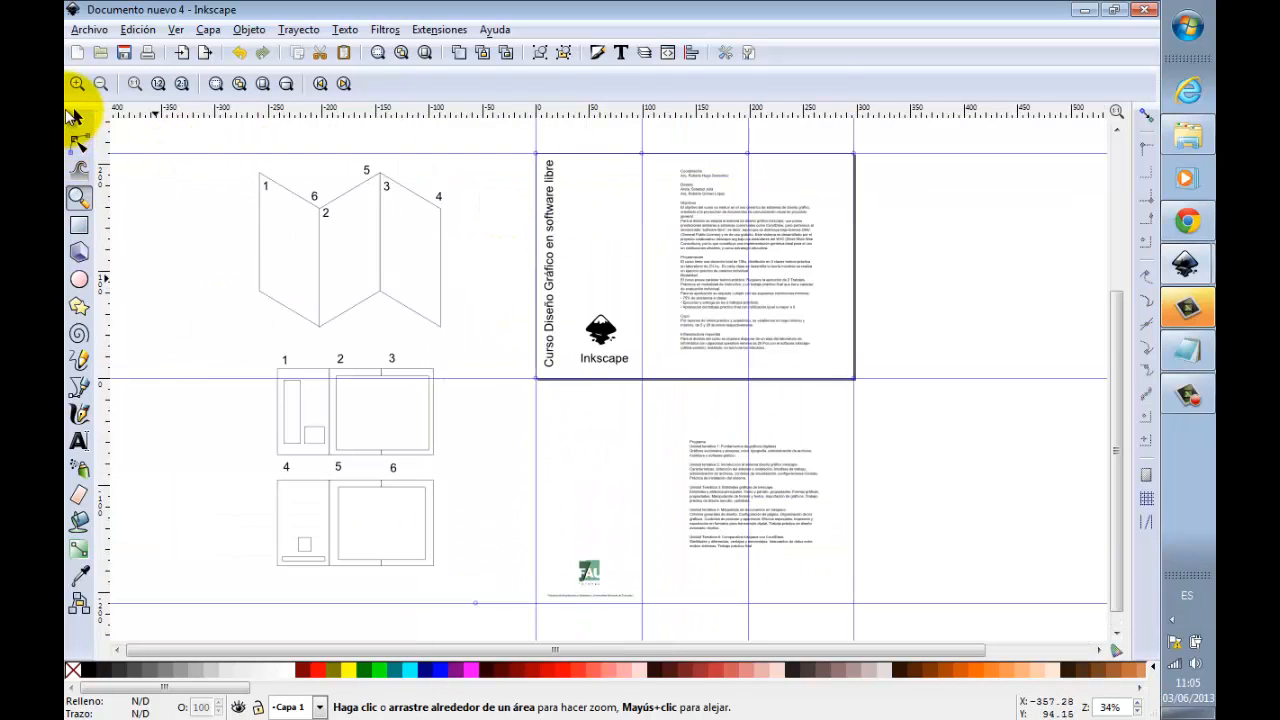
{"action": "left_click", "coordinate": [79, 117]}
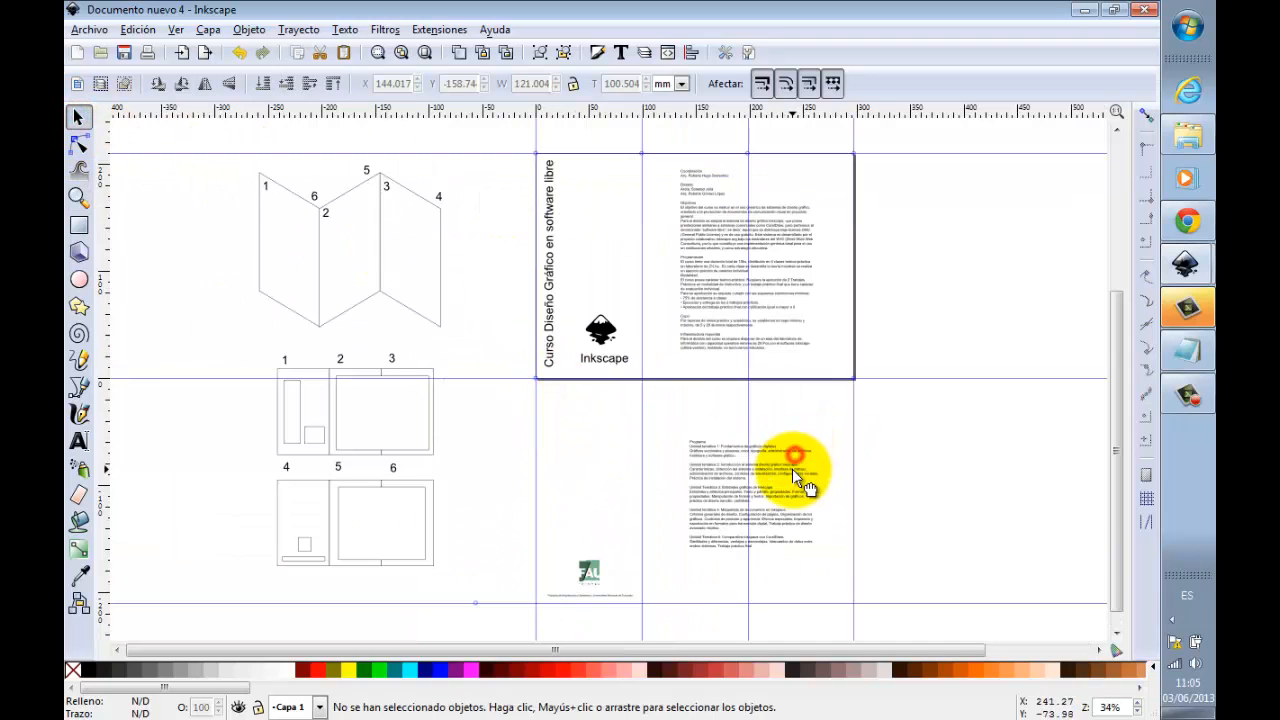
{"action": "left_click_drag", "start_coordinate": [795, 455], "coordinate": [795, 468]}
{"action": "left_click", "coordinate": [915, 449]}
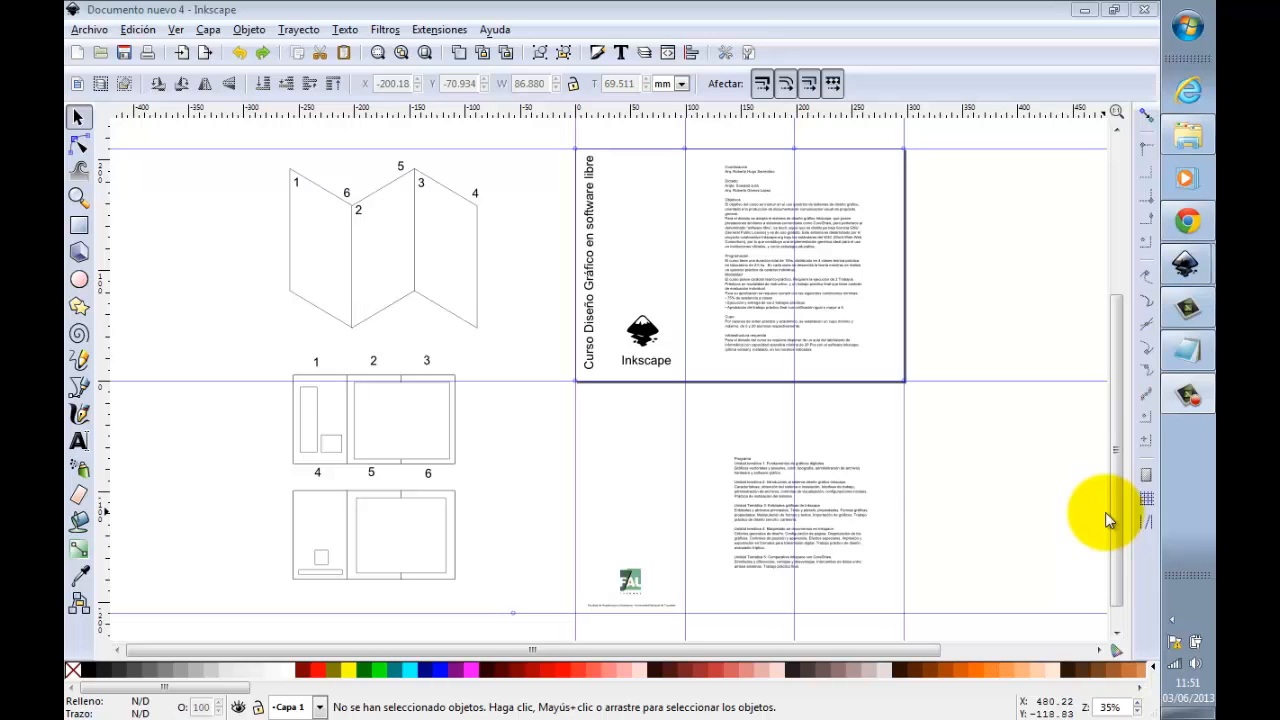
Step: Duplicate both face layout sketches with their inner boxes, without the panel numbers, and place the copy to the right of the page
{"action": "left_click_drag", "start_coordinate": [261, 363], "coordinate": [508, 465]}
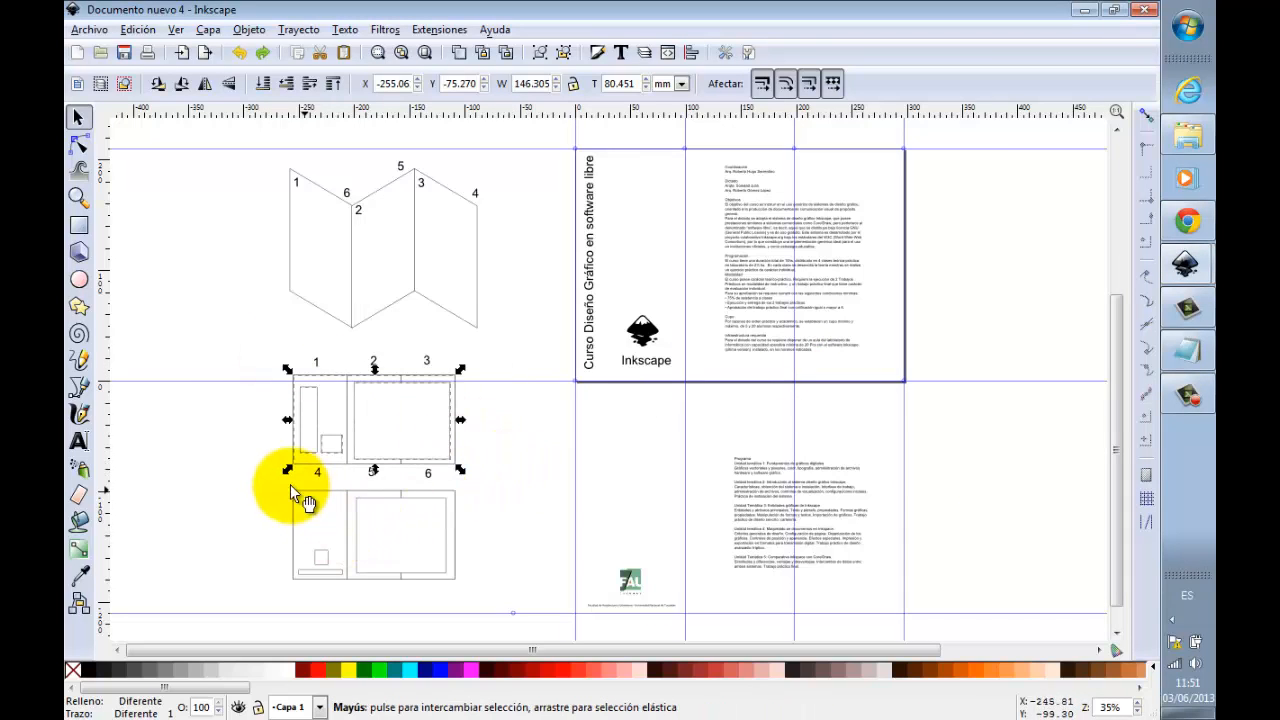
{"action": "left_click_drag", "start_coordinate": [266, 480], "coordinate": [514, 600]}
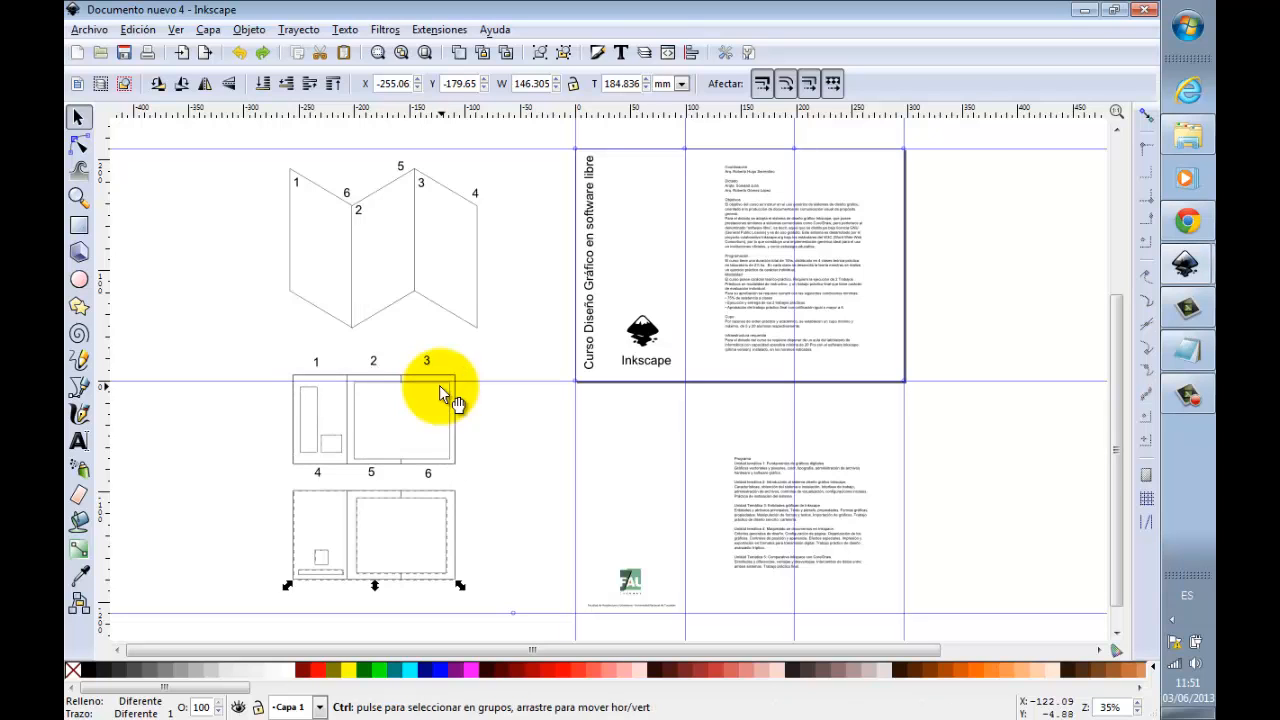
{"action": "mouse_move", "coordinate": [357, 409]}
{"action": "left_mouse_down"}
{"action": "mouse_move", "coordinate": [920, 434]}
{"action": "mouse_move", "coordinate": [1010, 452]}
{"action": "left_mouse_up"}
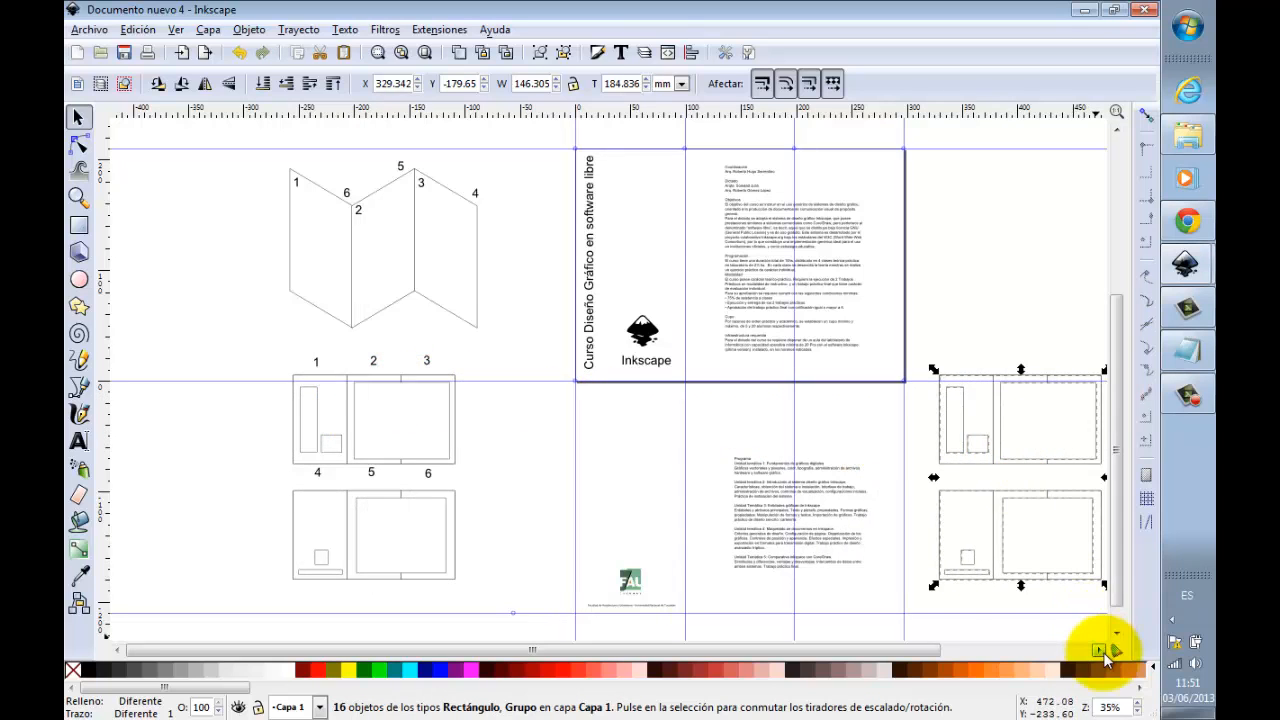
Step: In the copied first-face sketch, narrow the large text box to about 38 mm to fit the second panel and duplicate it into the third
{"action": "left_click", "coordinate": [1100, 652]}
{"action": "left_click", "coordinate": [966, 331]}
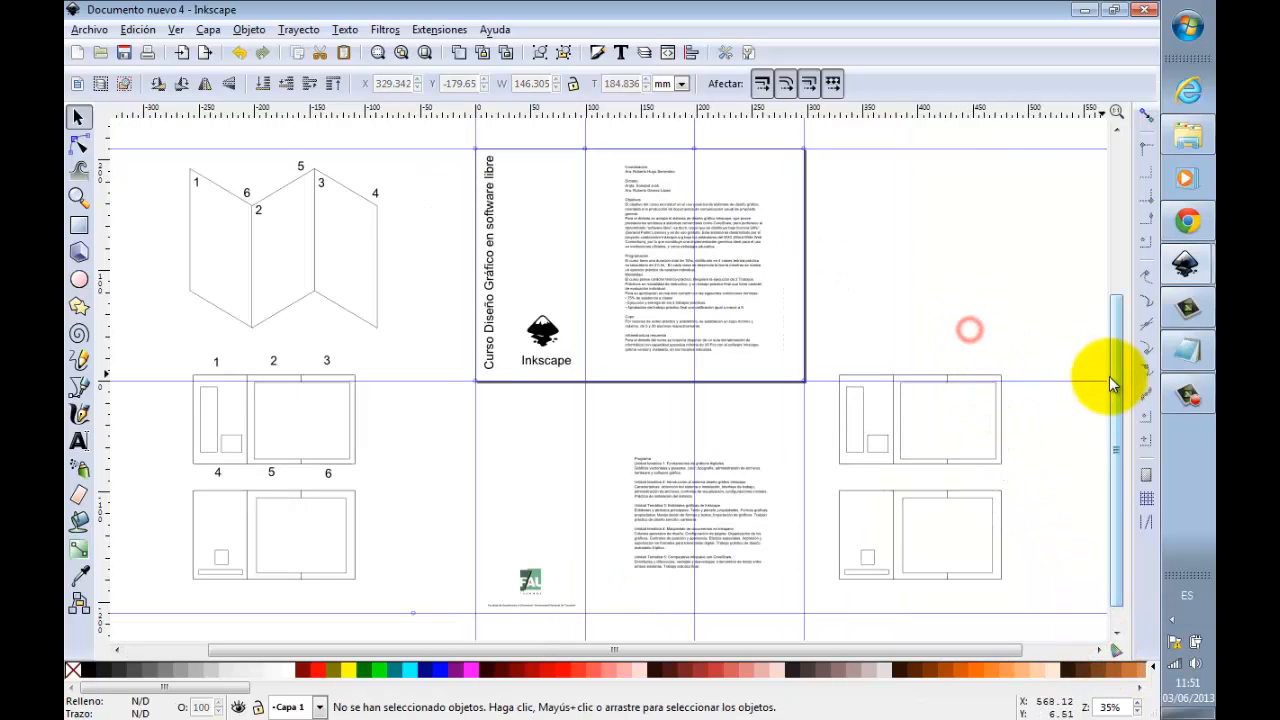
{"action": "left_click_drag", "start_coordinate": [1112, 377], "coordinate": [1112, 381]}
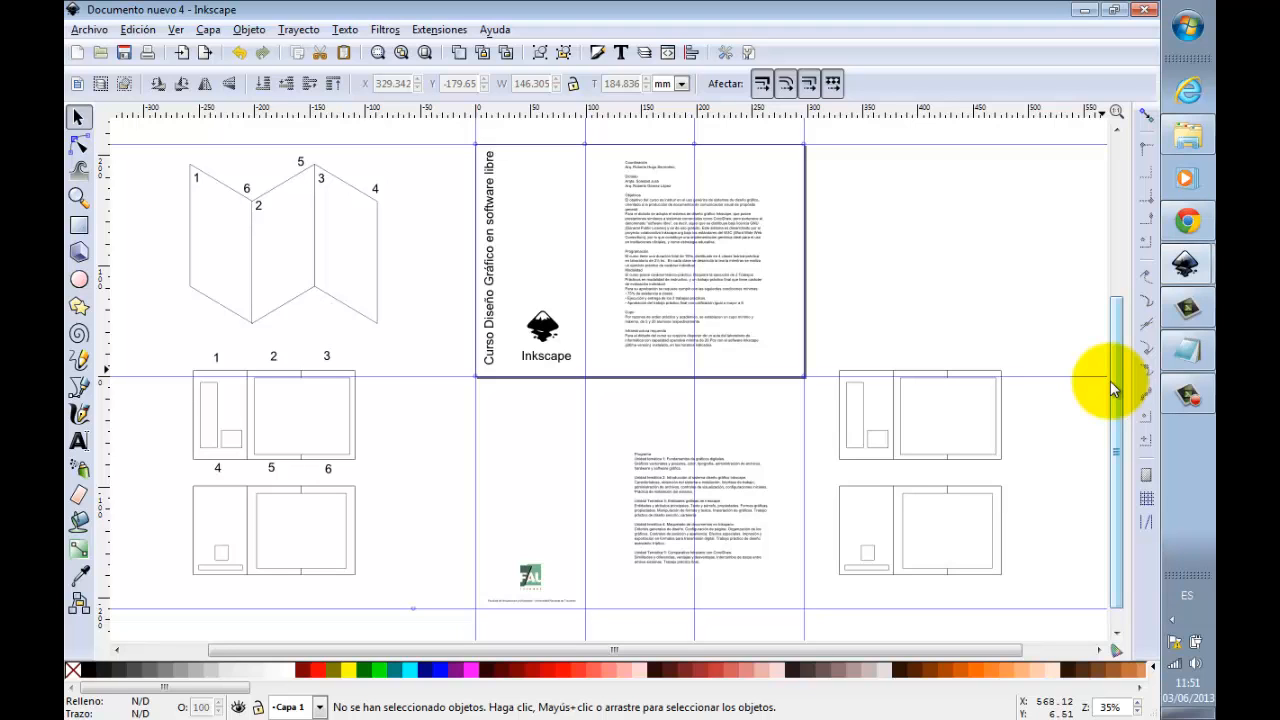
{"action": "left_click", "coordinate": [78, 196]}
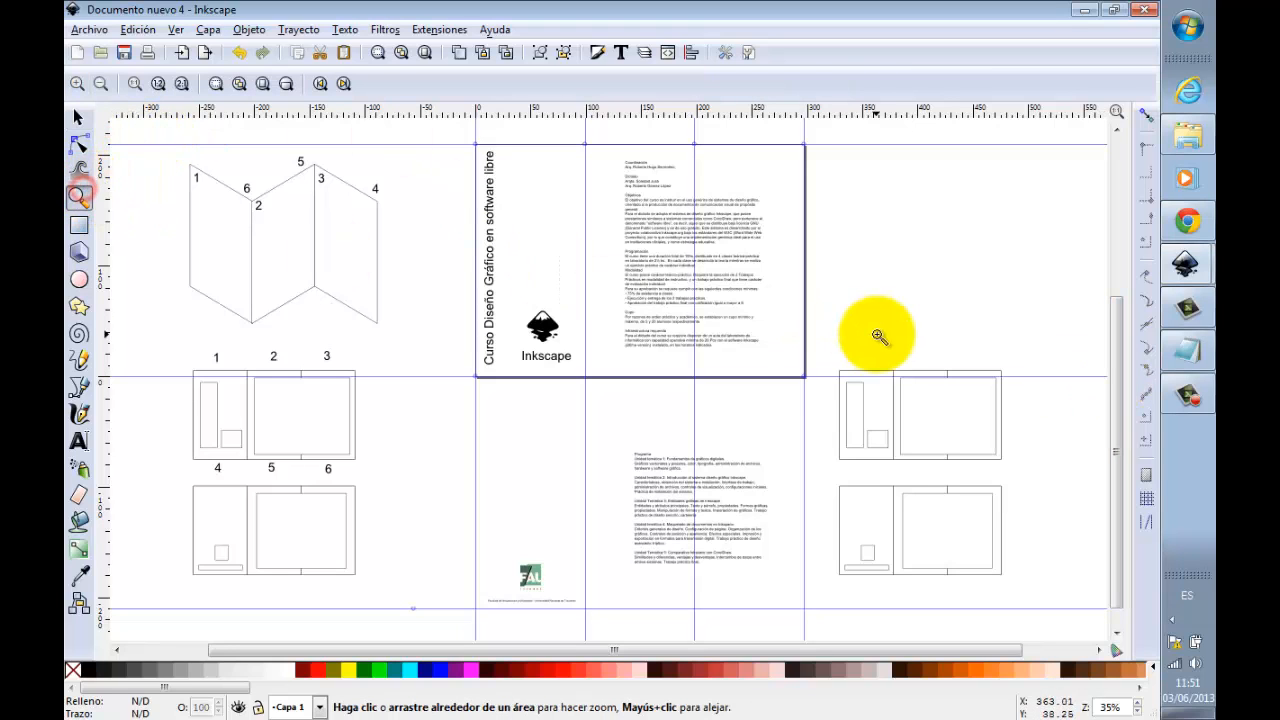
{"action": "left_click_drag", "start_coordinate": [810, 342], "coordinate": [1057, 589]}
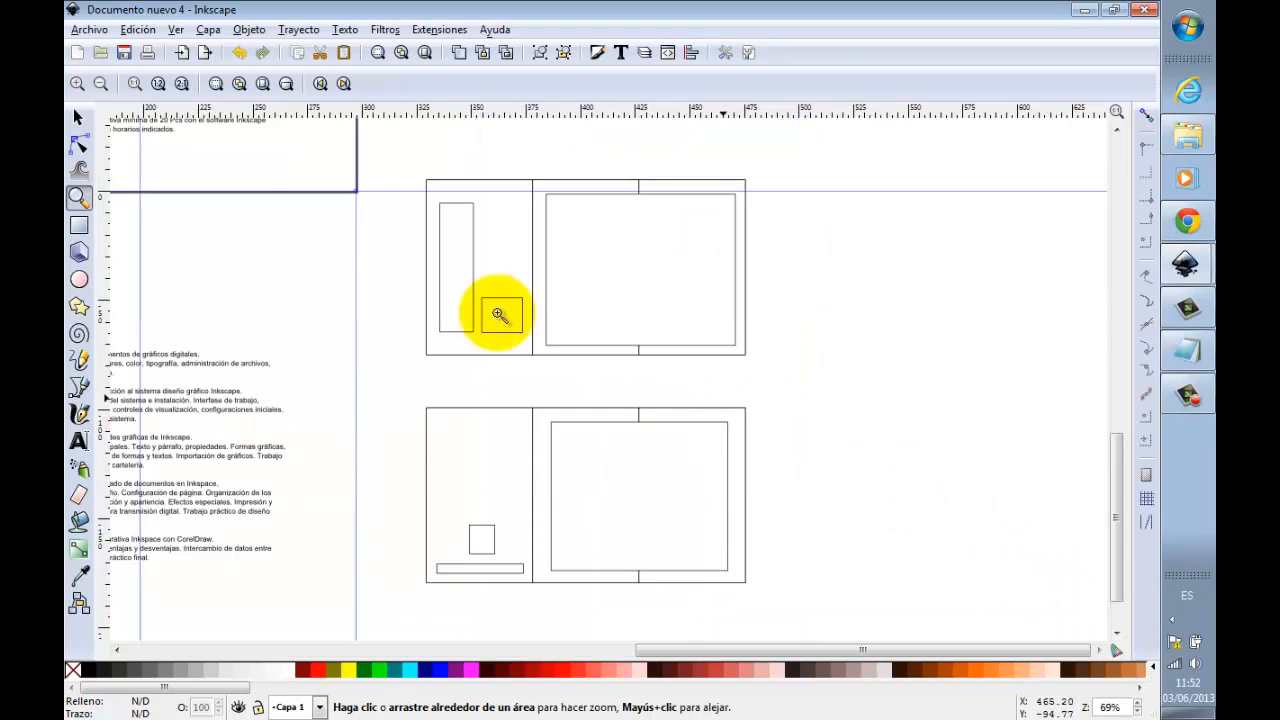
{"action": "left_click", "coordinate": [79, 118]}
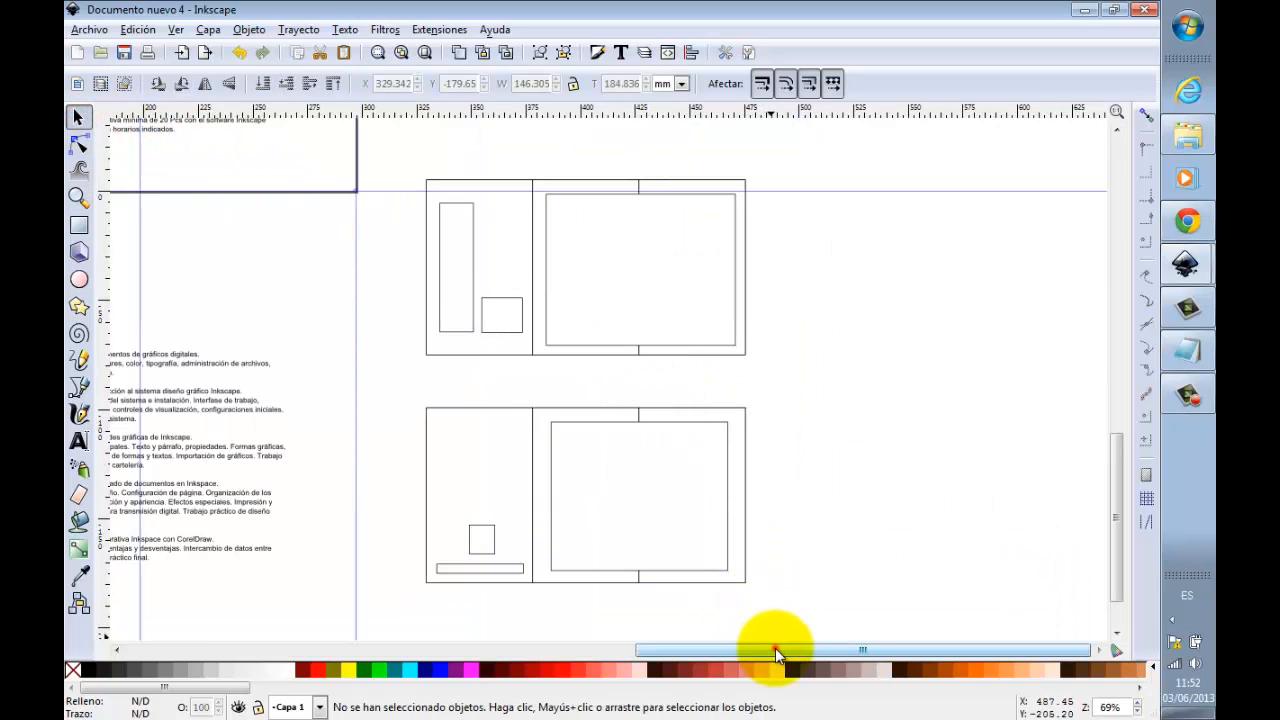
{"action": "left_click_drag", "start_coordinate": [778, 652], "coordinate": [728, 652]}
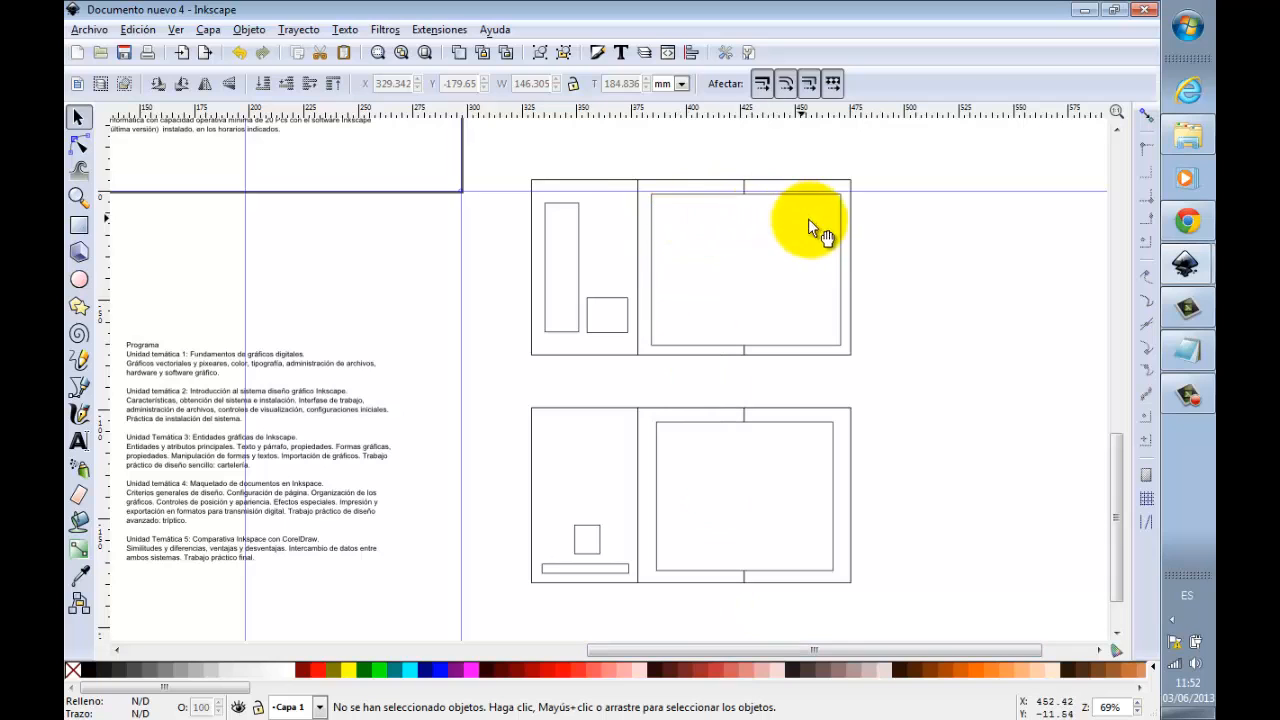
{"action": "left_click", "coordinate": [839, 255]}
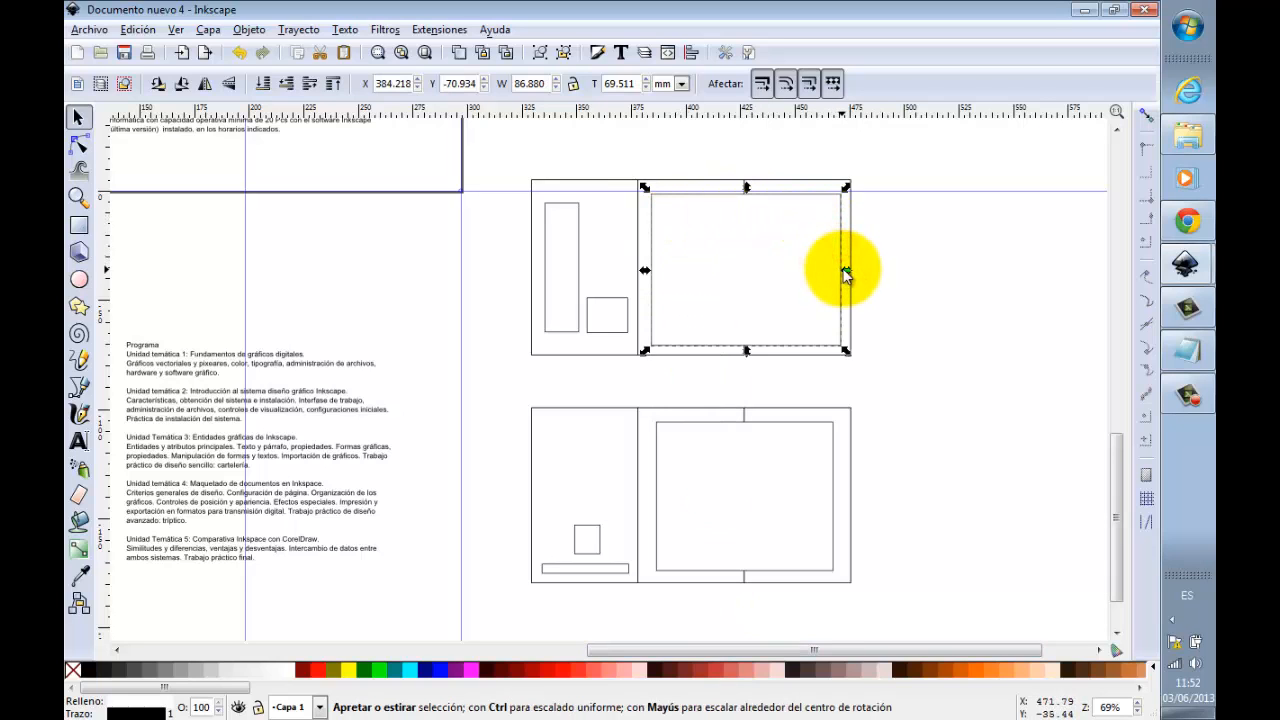
{"action": "left_click_drag", "start_coordinate": [846, 270], "coordinate": [736, 263]}
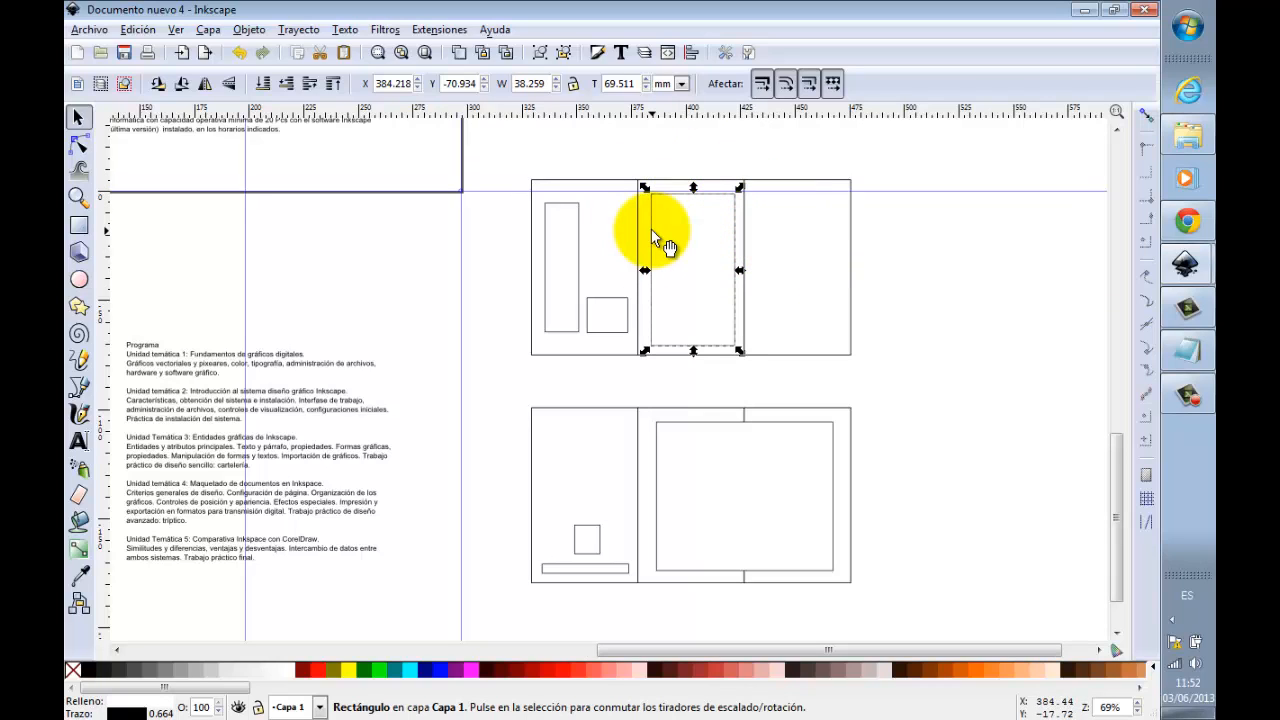
{"action": "left_click_drag", "start_coordinate": [651, 233], "coordinate": [758, 231]}
{"action": "left_click", "coordinate": [931, 249]}
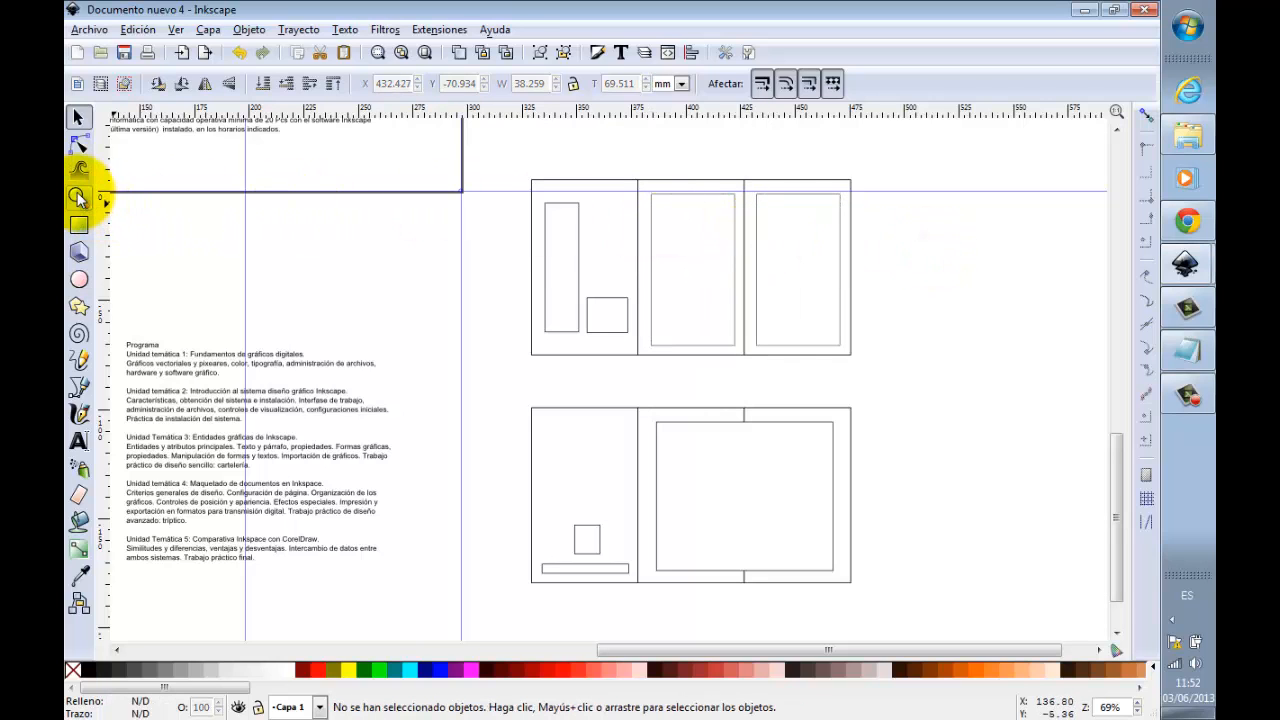
Step: Fill the panel outlines of both copied face sketches with 20% gray
{"action": "left_click", "coordinate": [549, 180]}
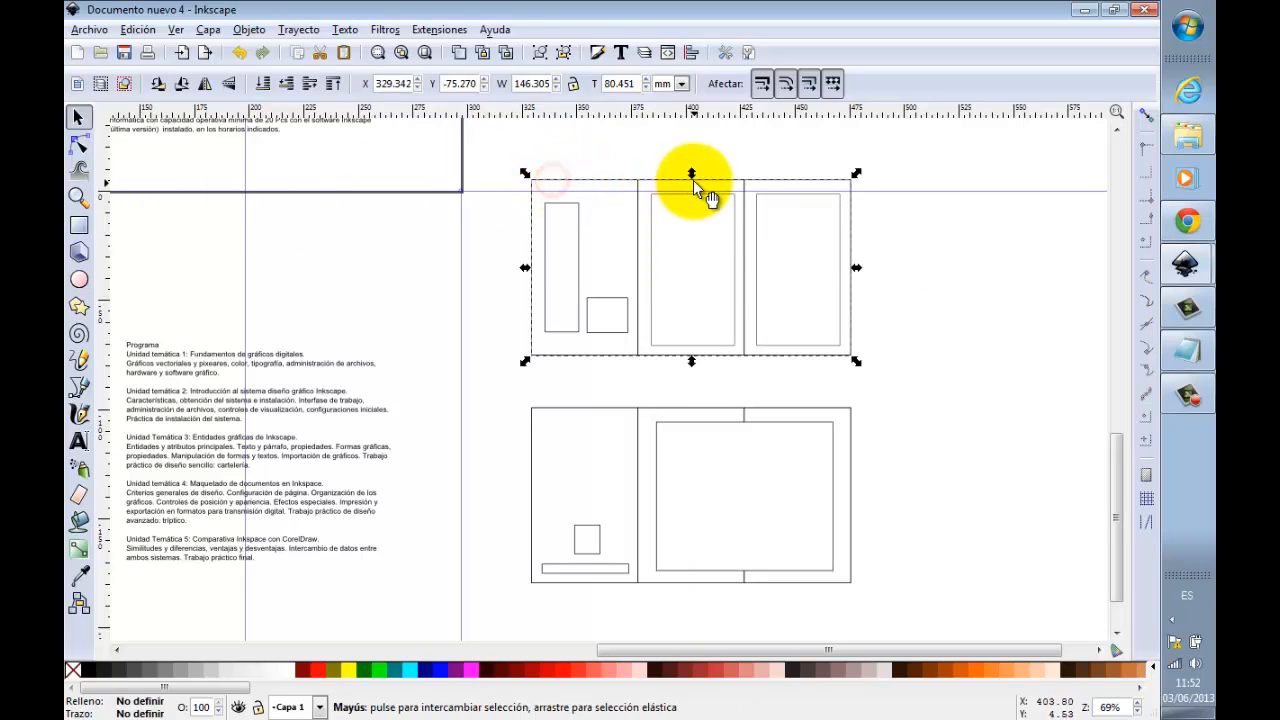
{"action": "left_click", "coordinate": [216, 677]}
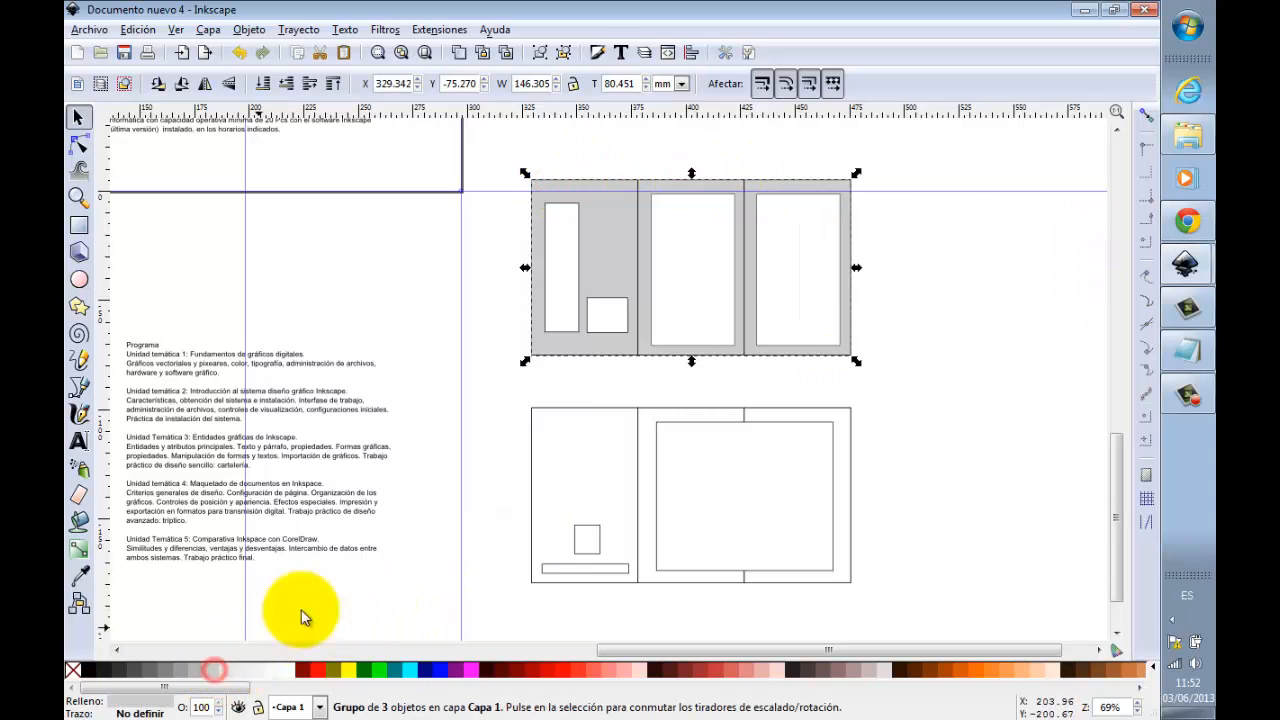
{"action": "left_click", "coordinate": [531, 450]}
{"action": "left_click", "coordinate": [216, 677]}
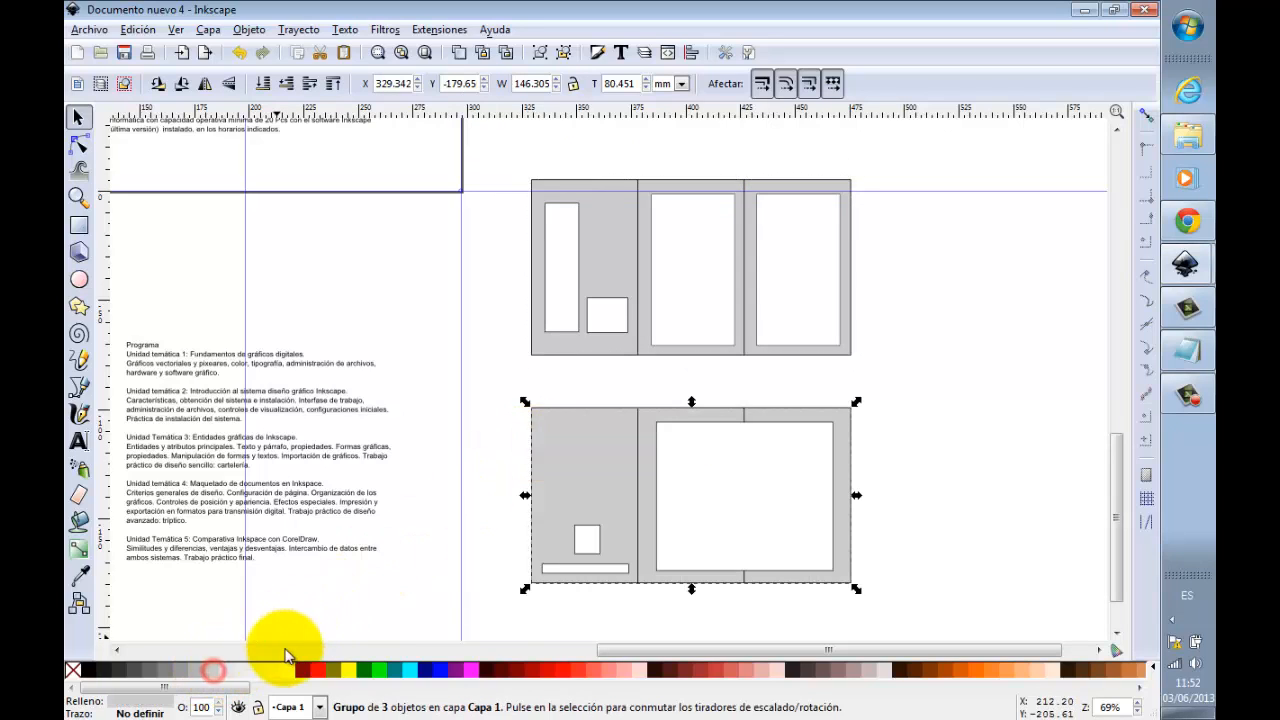
{"action": "left_click", "coordinate": [1004, 284]}
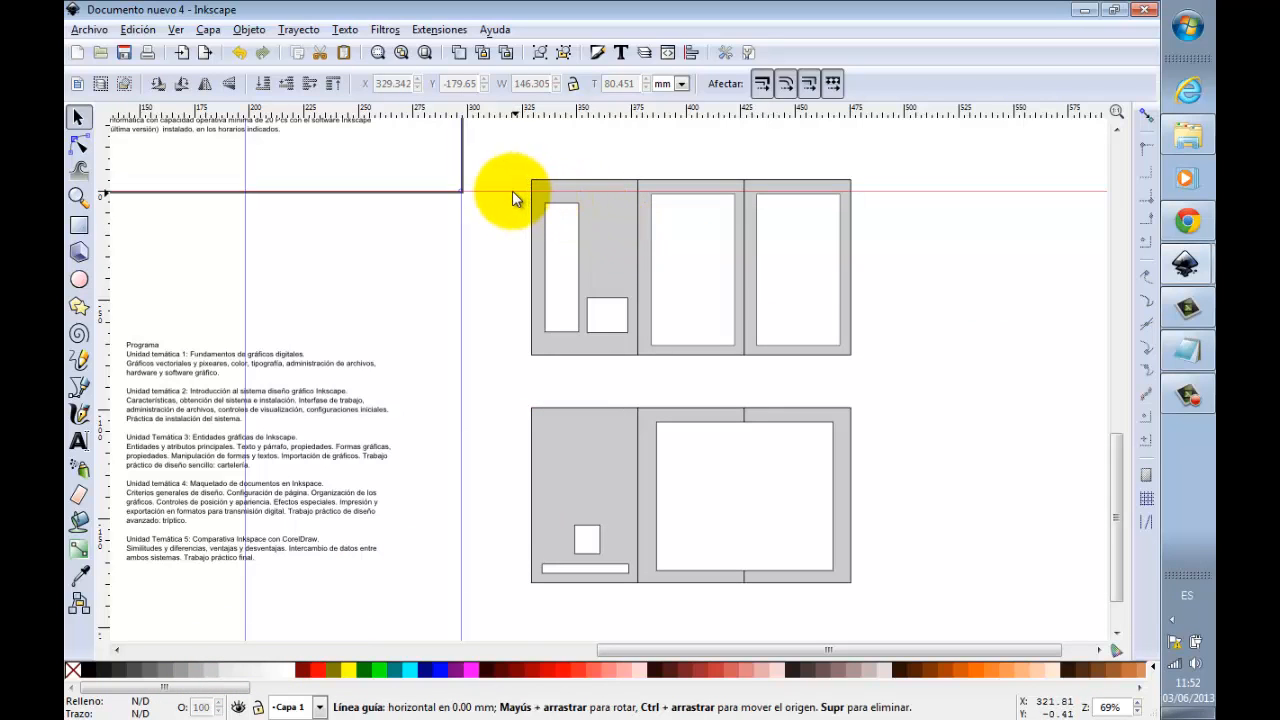
Step: Draw a 50% gray band about 147.5 × 3.3 mm across the upper part of the first copied face and duplicate it onto the second
{"action": "left_click", "coordinate": [79, 225]}
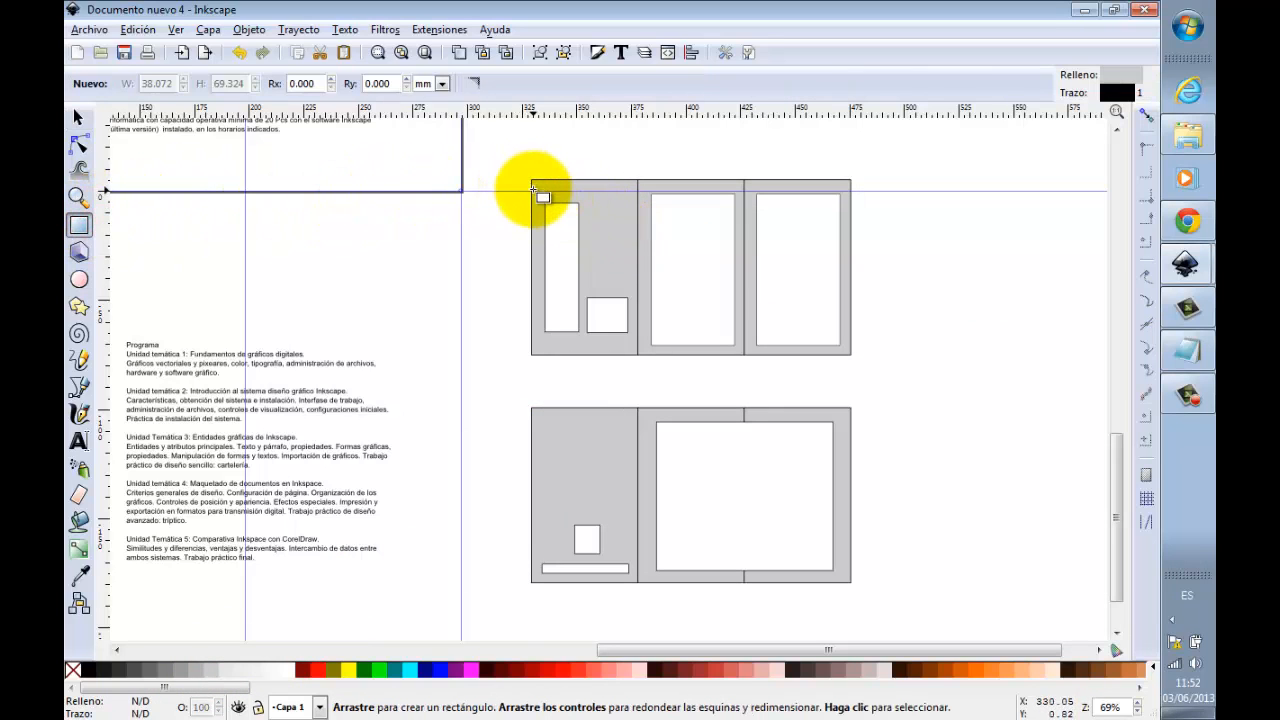
{"action": "left_click_drag", "start_coordinate": [531, 190], "coordinate": [852, 197]}
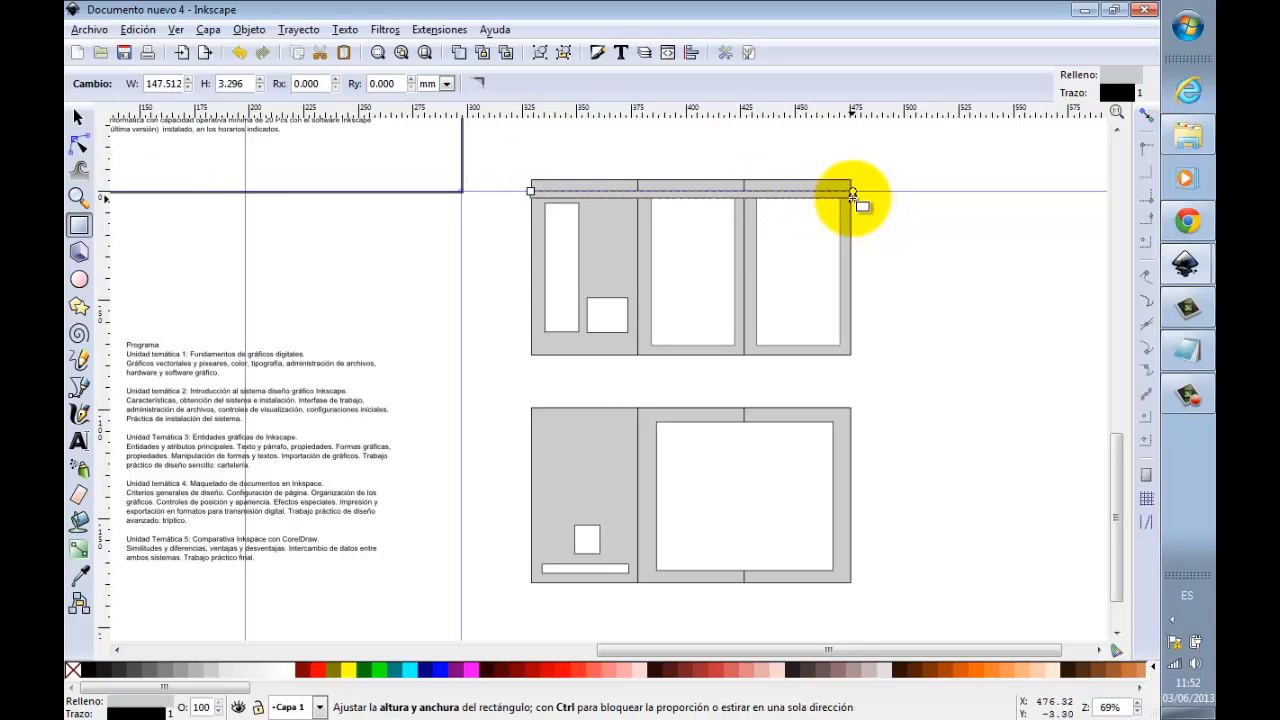
{"action": "left_click", "coordinate": [170, 678]}
{"action": "left_click", "coordinate": [79, 117]}
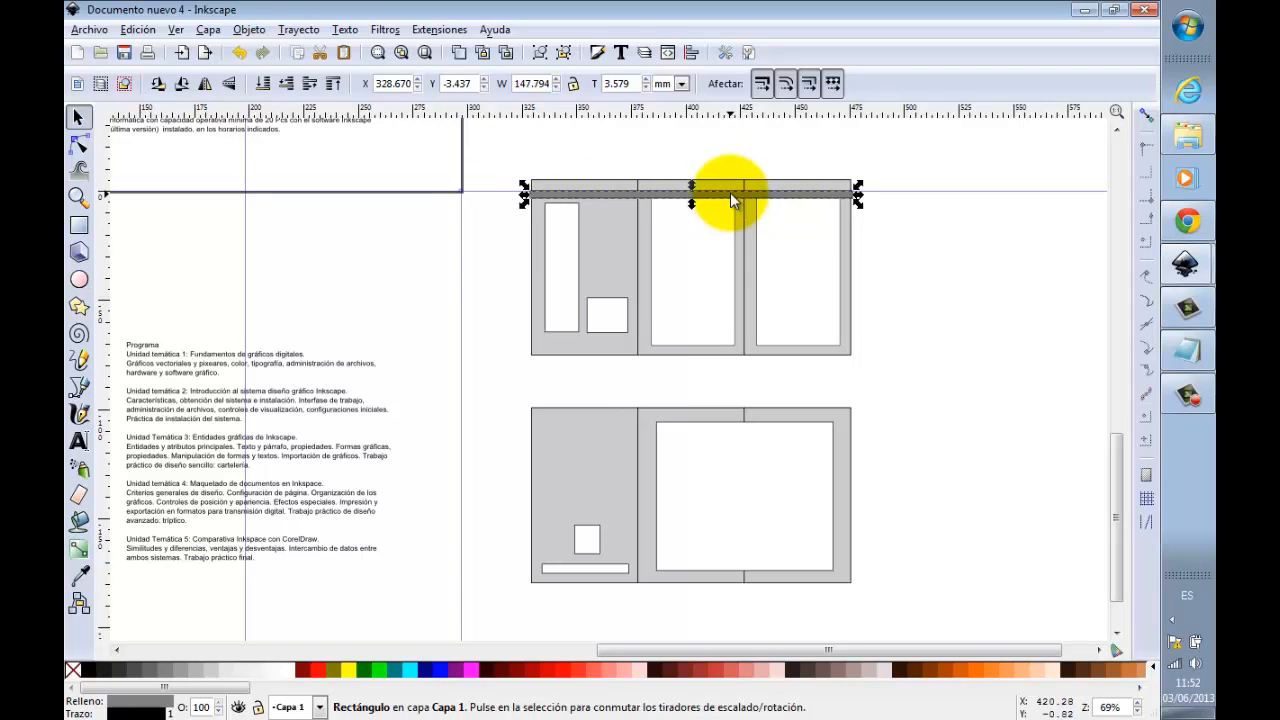
{"action": "left_click_drag", "start_coordinate": [730, 191], "coordinate": [745, 440]}
{"action": "left_click", "coordinate": [926, 366]}
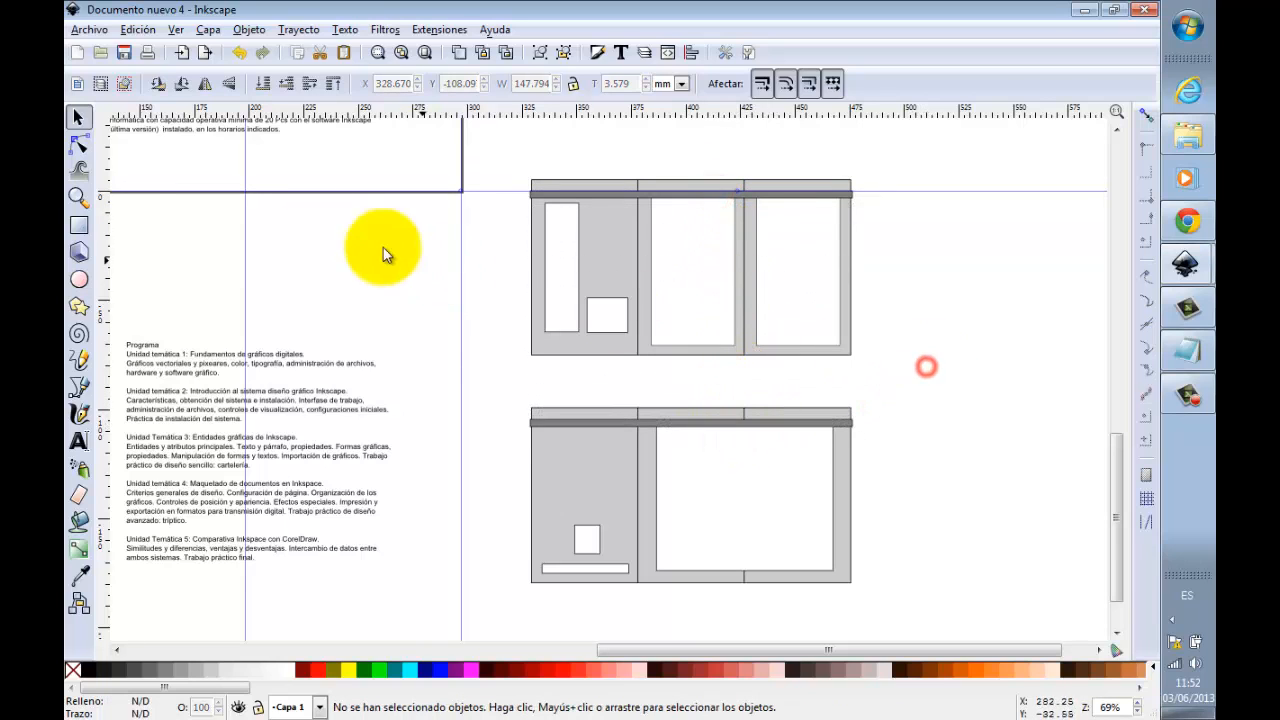
{"action": "left_click", "coordinate": [78, 196]}
{"action": "right_click", "coordinate": [693, 284]}
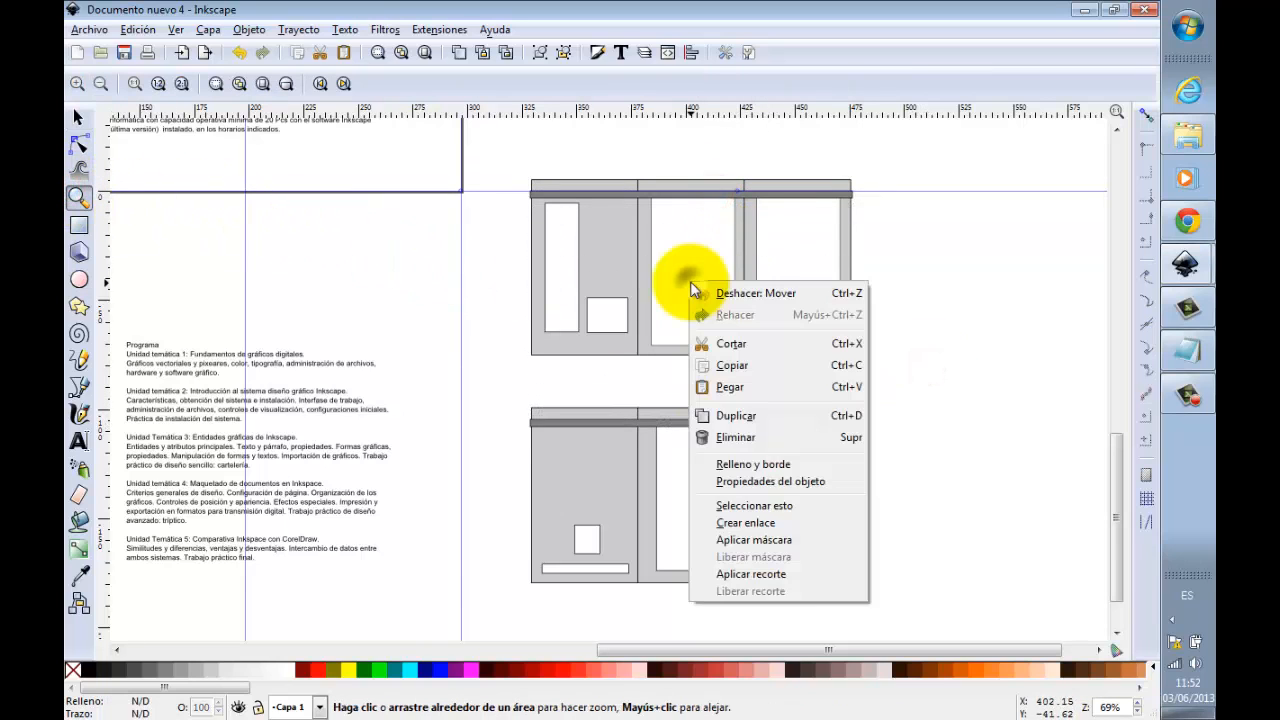
{"action": "left_click", "coordinate": [76, 199]}
{"action": "right_click", "coordinate": [543, 256]}
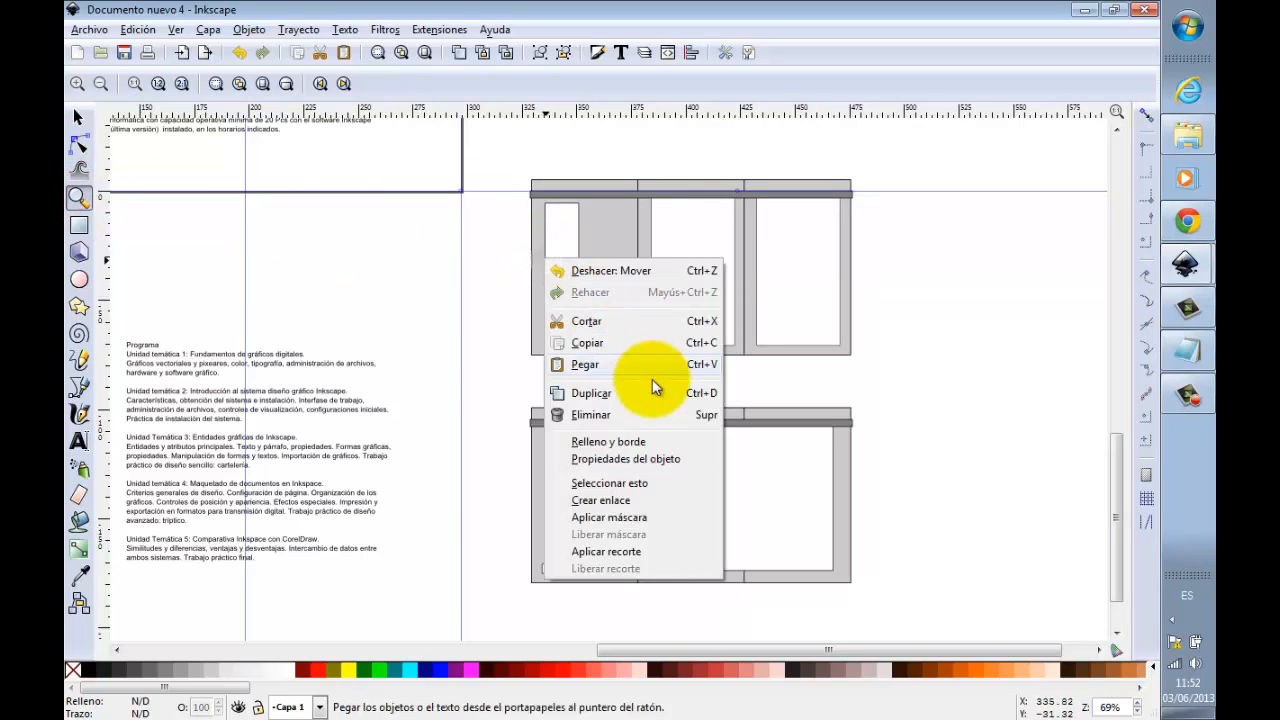
Step: Add a new layer named "Fondo" below the current layer
{"action": "left_click", "coordinate": [401, 55]}
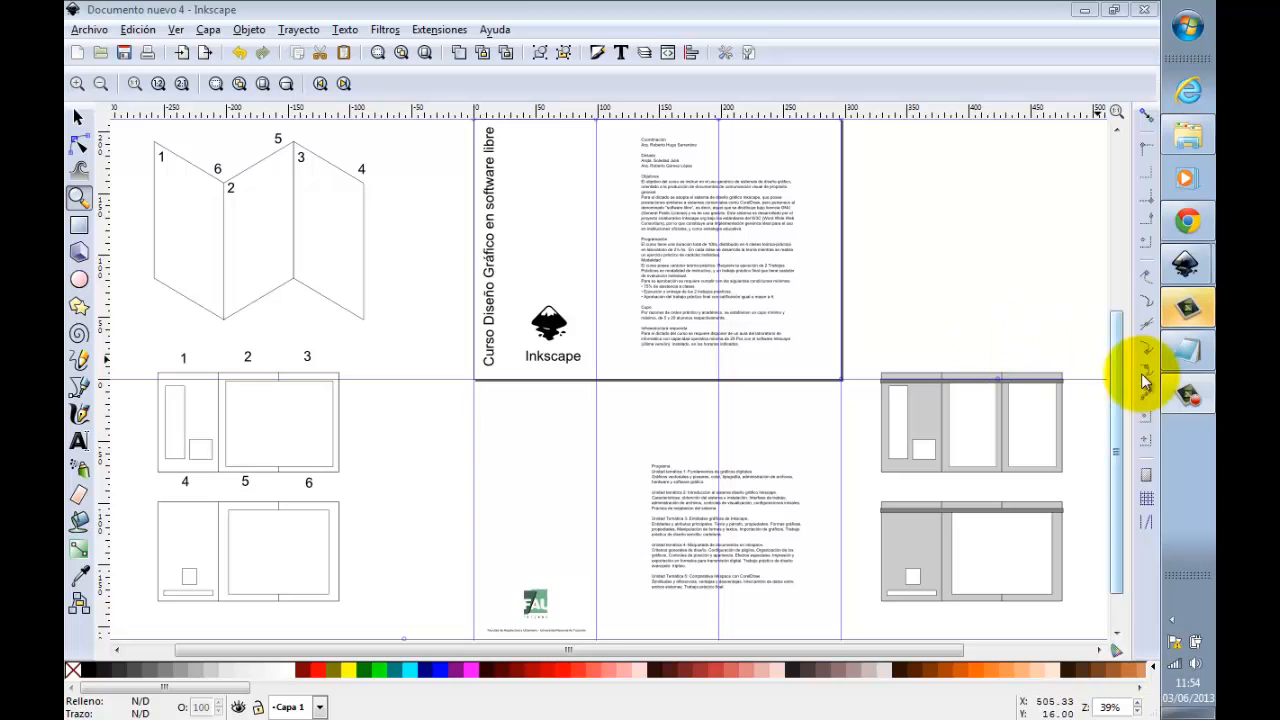
{"action": "left_click_drag", "start_coordinate": [1113, 393], "coordinate": [1120, 364]}
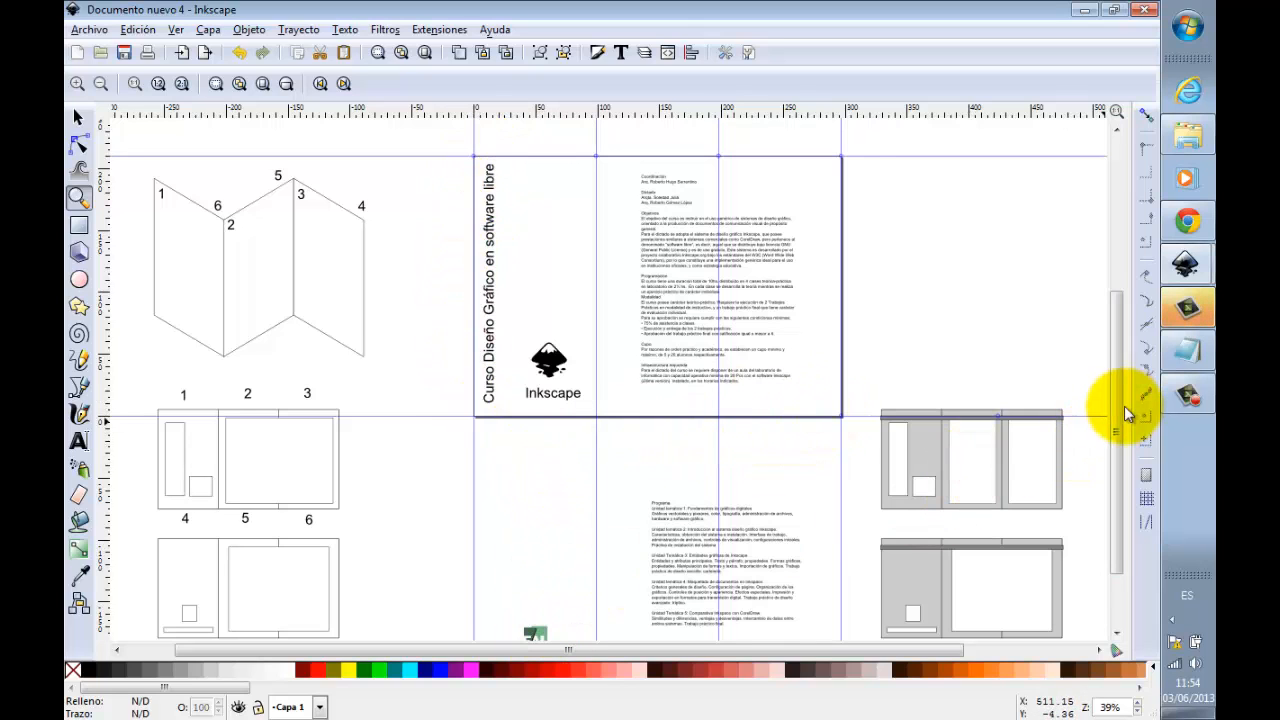
{"action": "left_click_drag", "start_coordinate": [1123, 406], "coordinate": [1120, 380]}
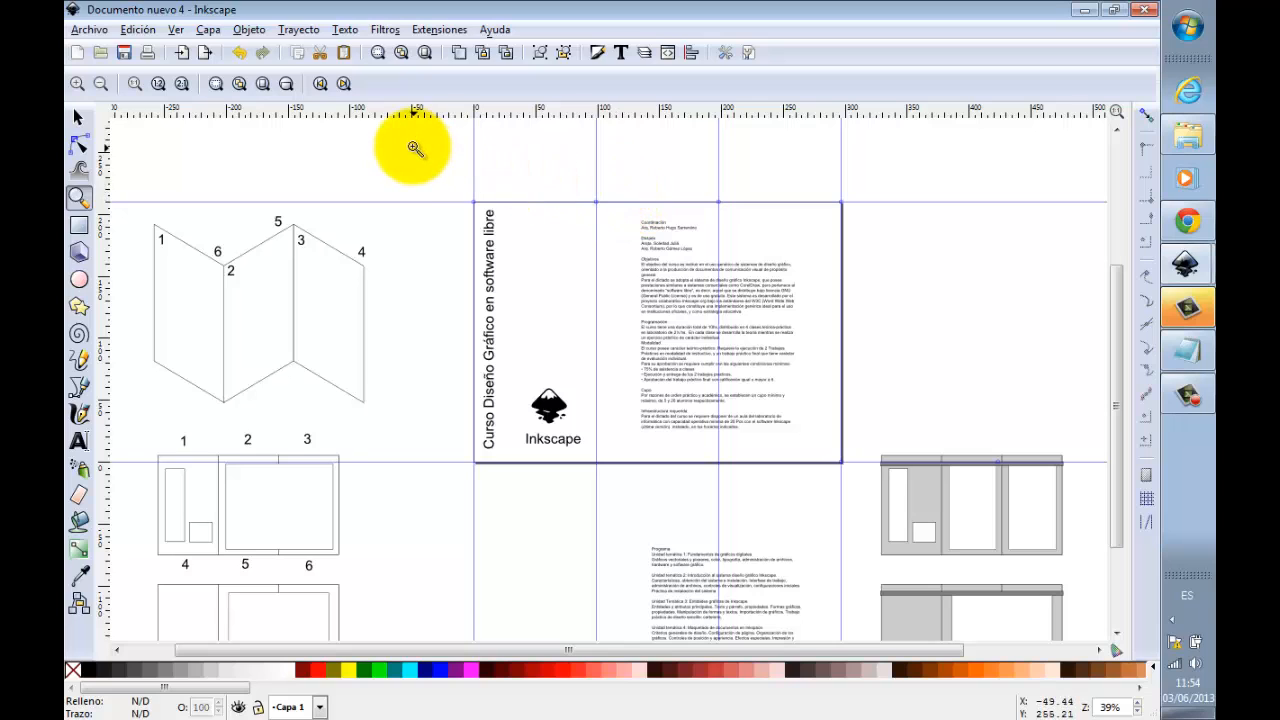
{"action": "left_click", "coordinate": [209, 32]}
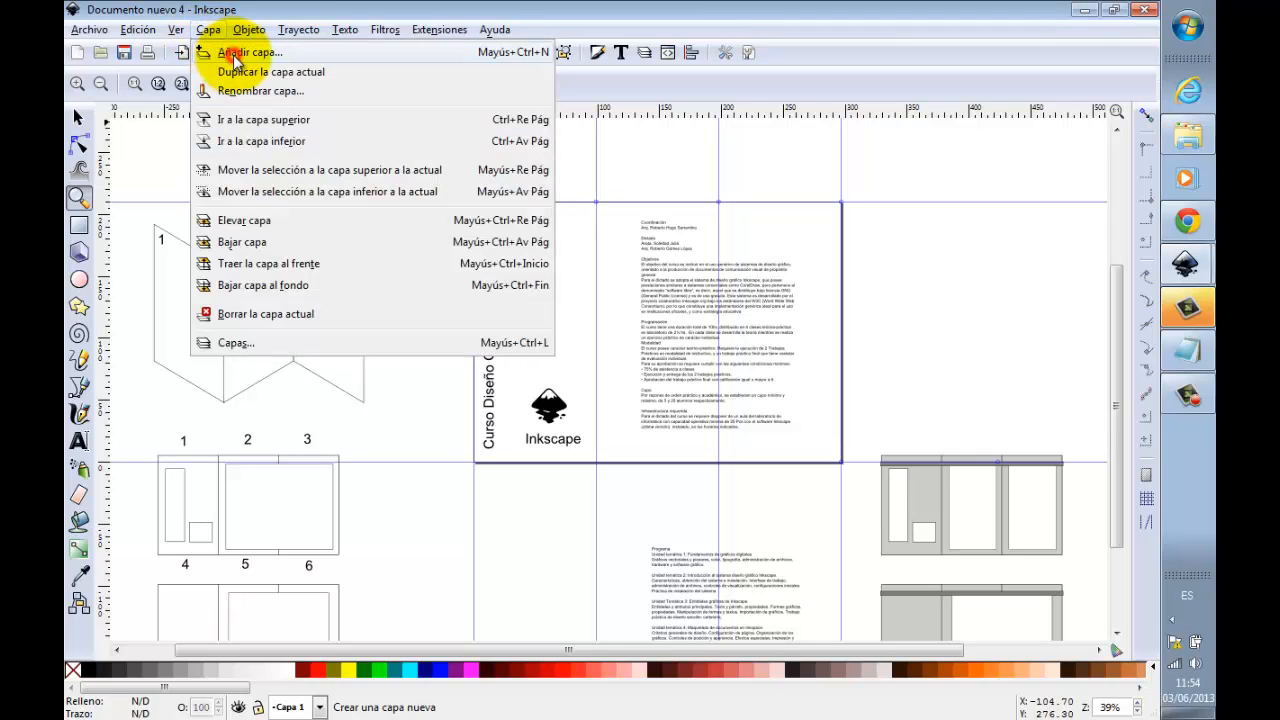
{"action": "left_click", "coordinate": [234, 57]}
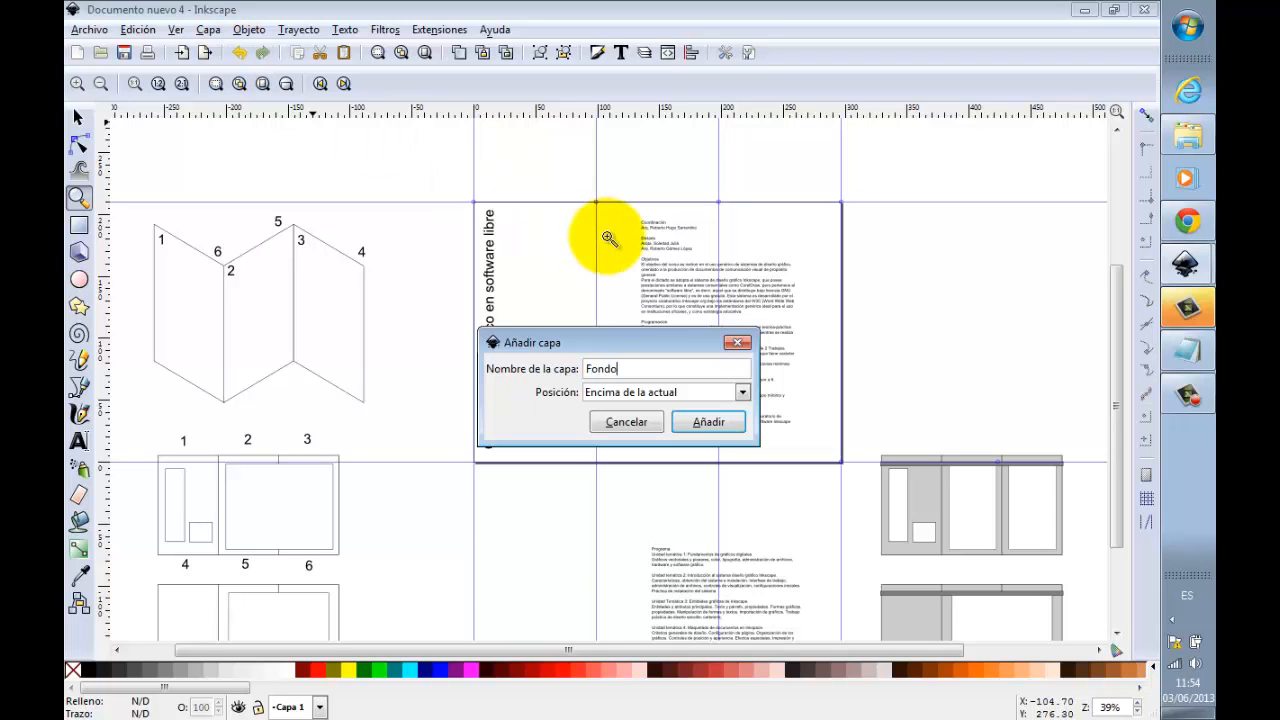
{"action": "left_click", "coordinate": [739, 393]}
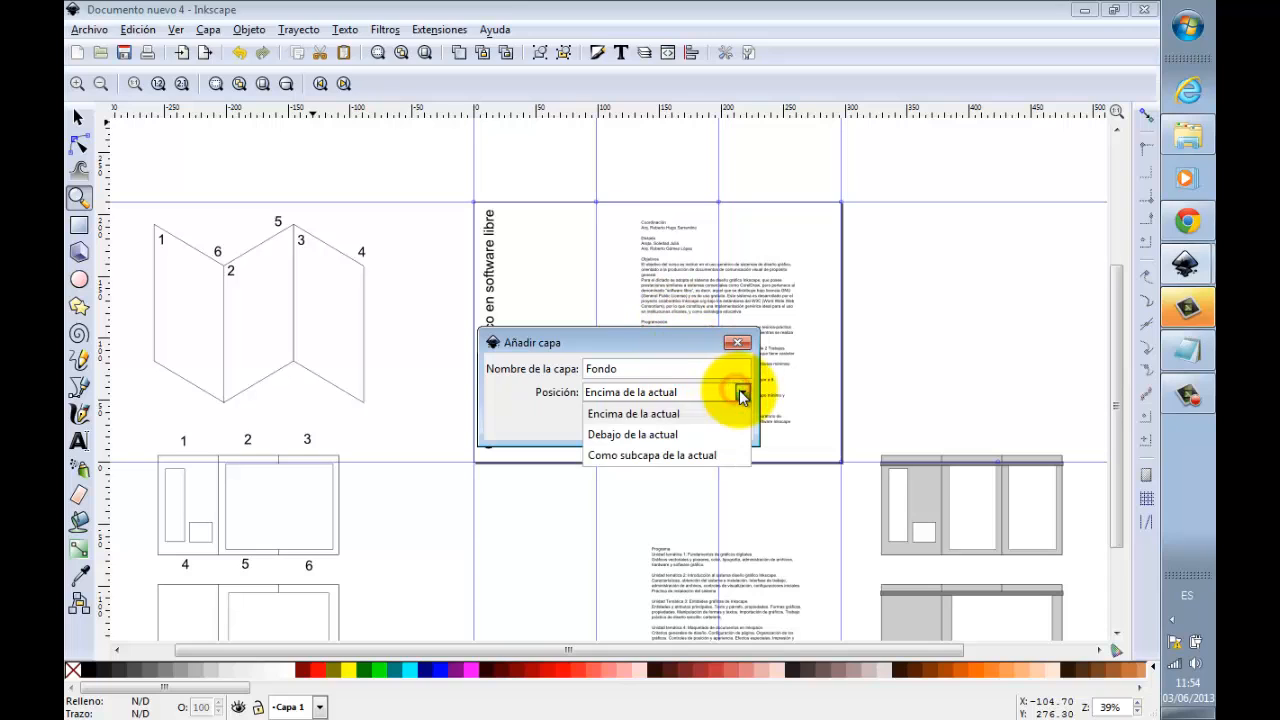
{"action": "left_click", "coordinate": [680, 434]}
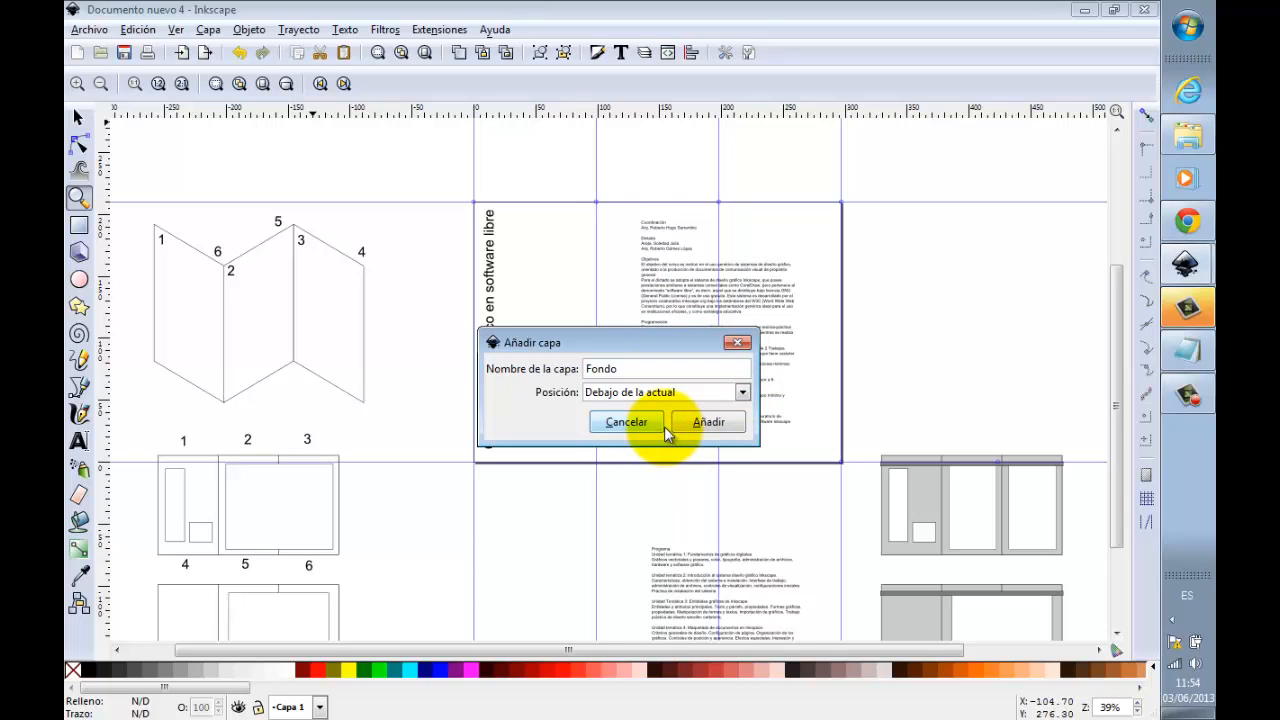
{"action": "left_click", "coordinate": [699, 419]}
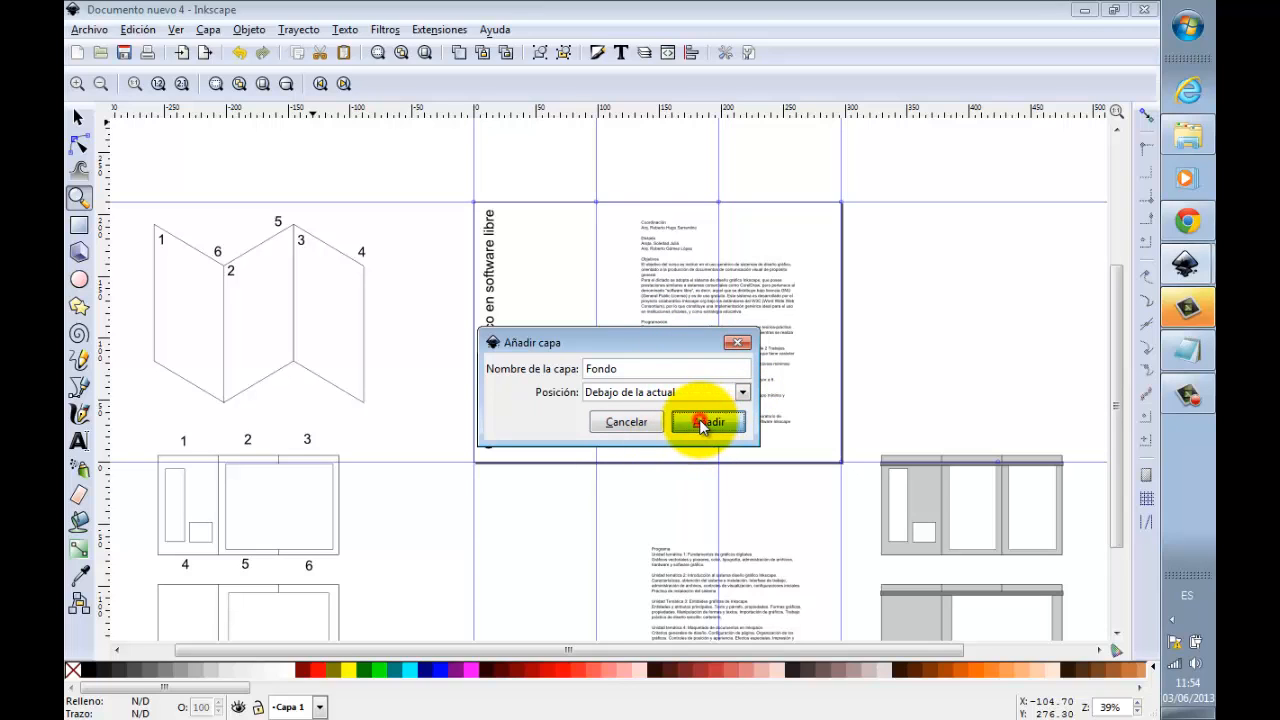
Step: Enable snapping and draw two 297 × 210 mm background rectangles on the Fondo layer, one covering each leaflet face
{"action": "left_click", "coordinate": [1145, 117]}
{"action": "left_click", "coordinate": [82, 224]}
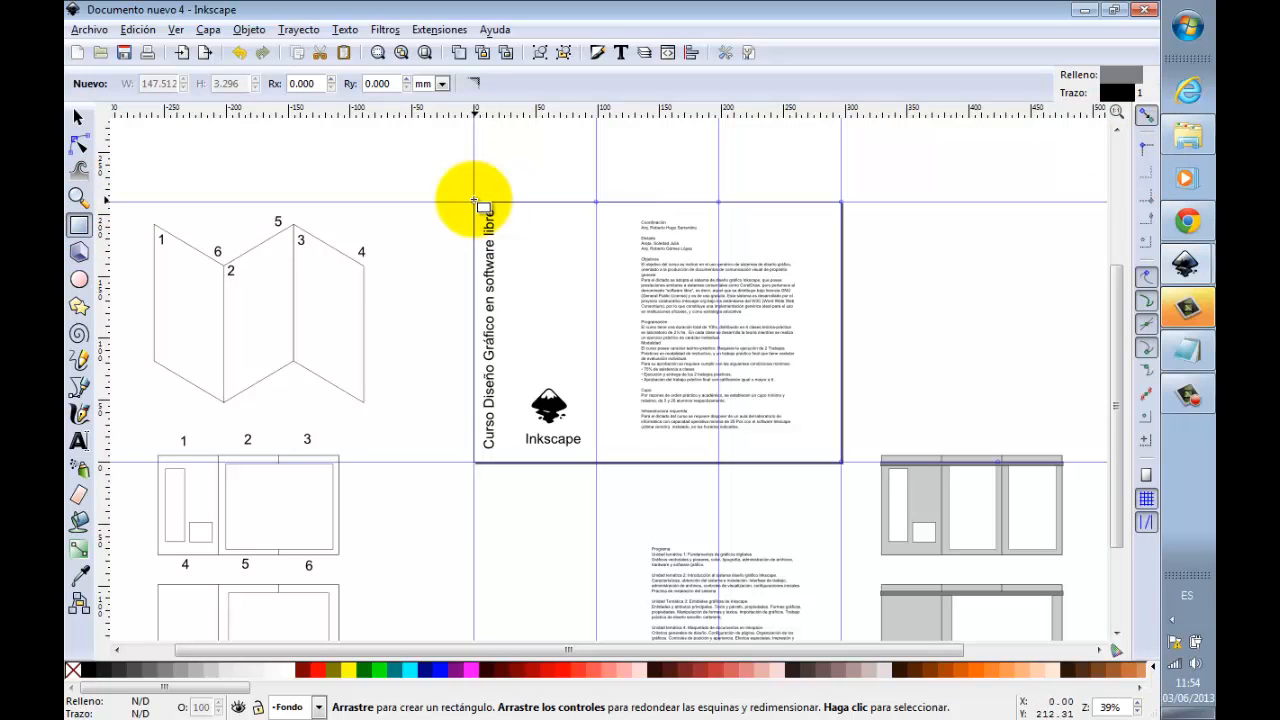
{"action": "left_click_drag", "start_coordinate": [474, 202], "coordinate": [840, 464]}
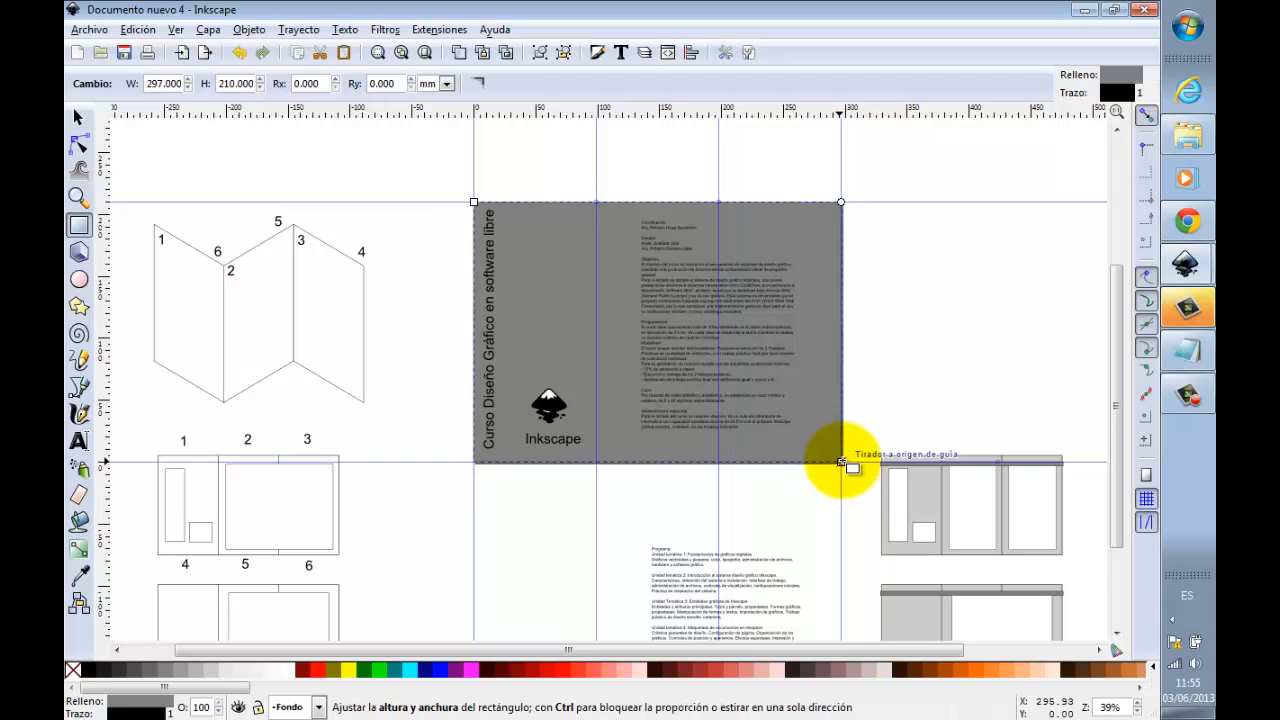
{"action": "left_click_drag", "start_coordinate": [1117, 325], "coordinate": [1119, 392]}
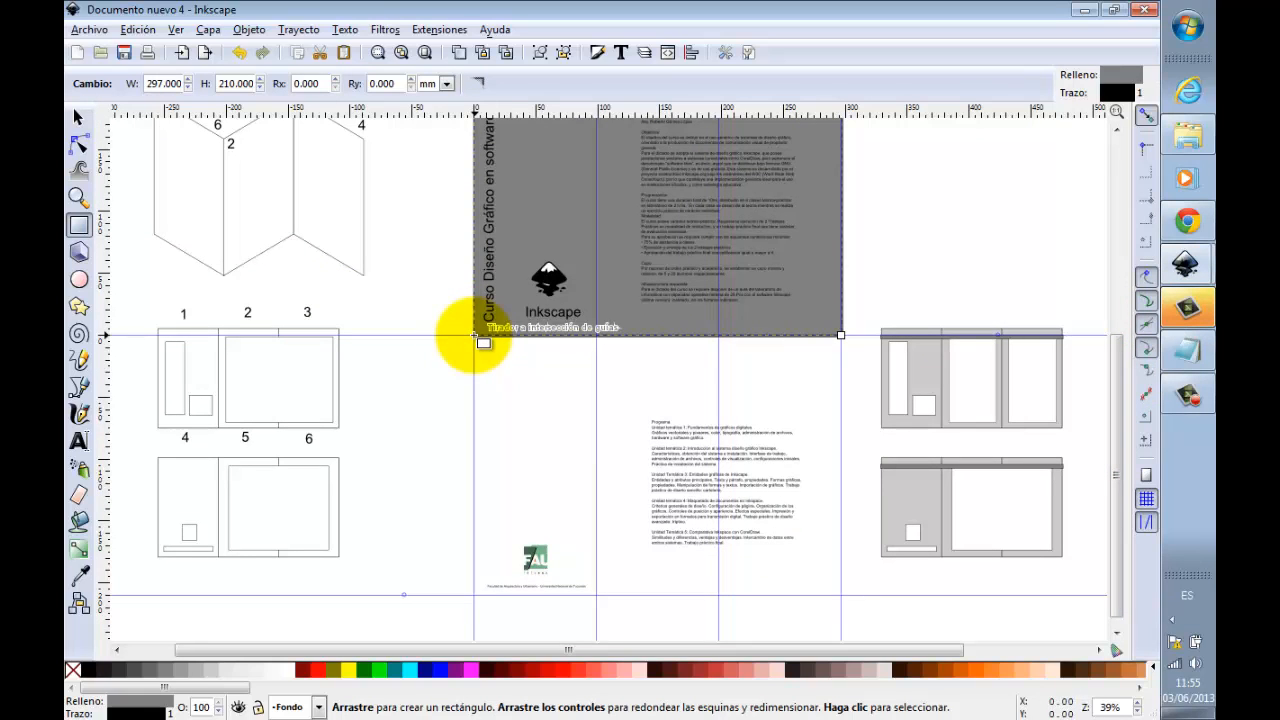
{"action": "left_click_drag", "start_coordinate": [475, 337], "coordinate": [826, 600]}
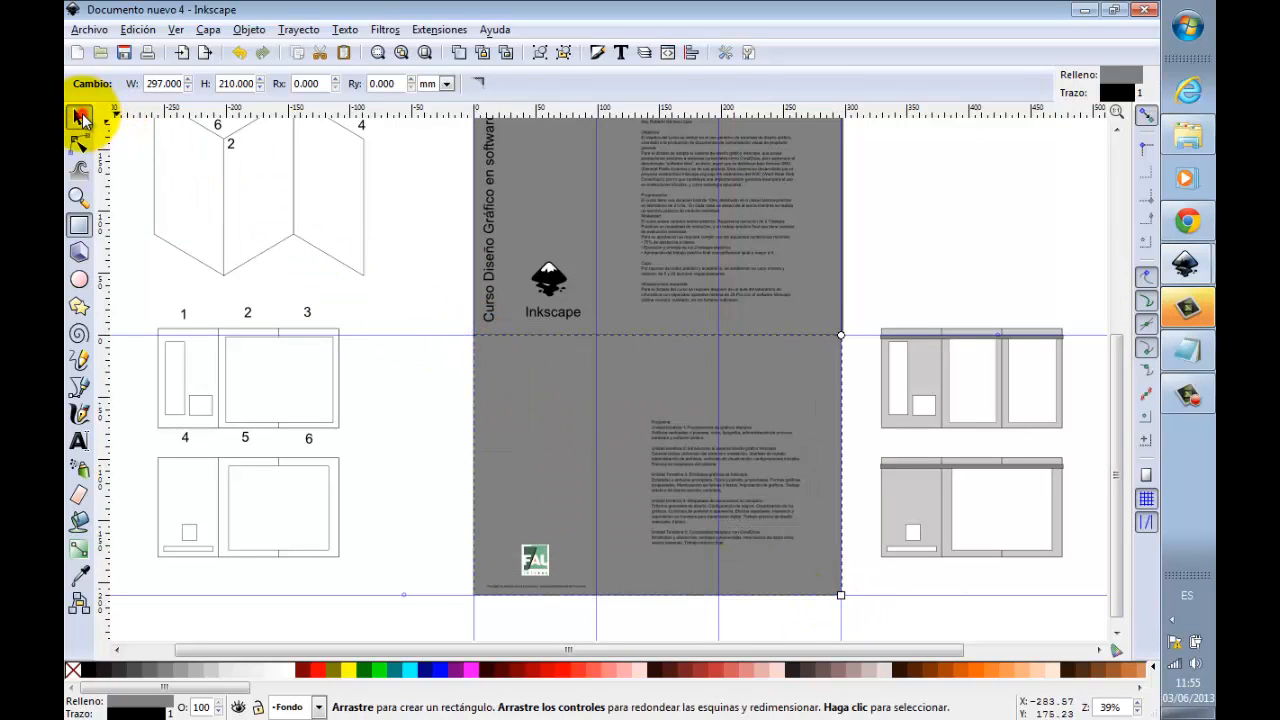
{"action": "left_click", "coordinate": [81, 118]}
{"action": "left_click", "coordinate": [403, 260]}
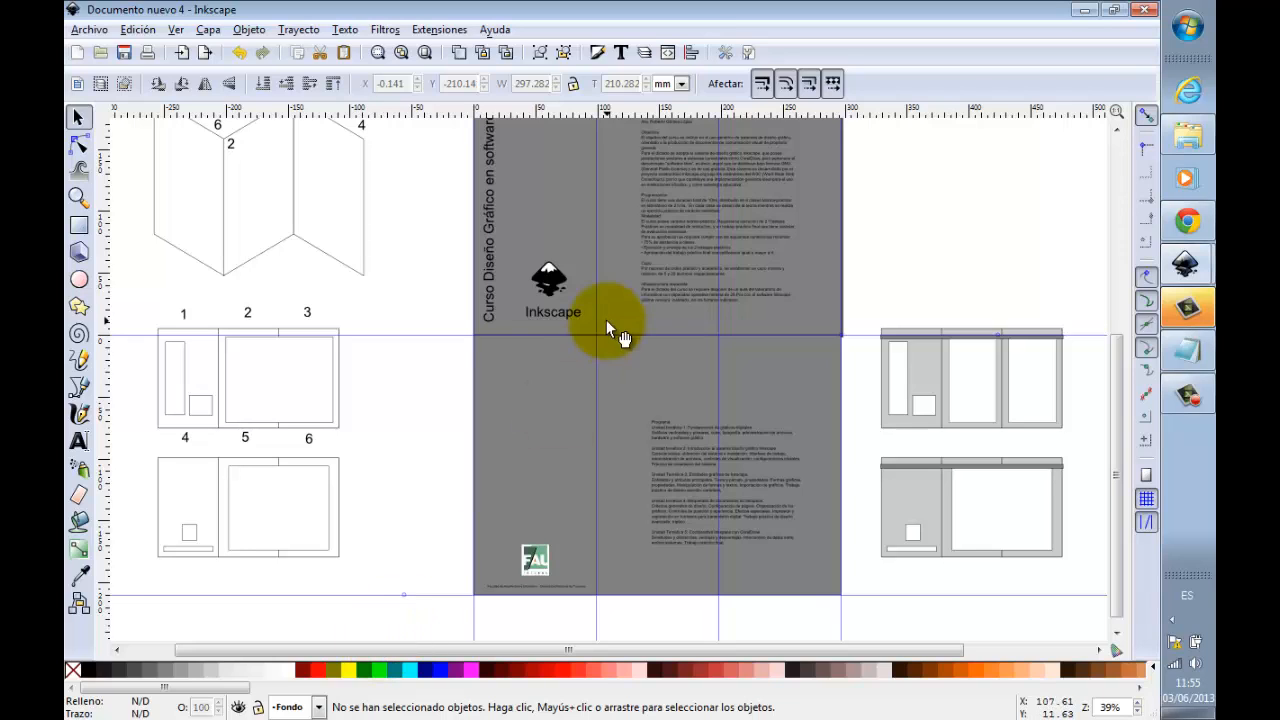
Step: Remove the stroke from both background rectangles
{"action": "left_click", "coordinate": [828, 277]}
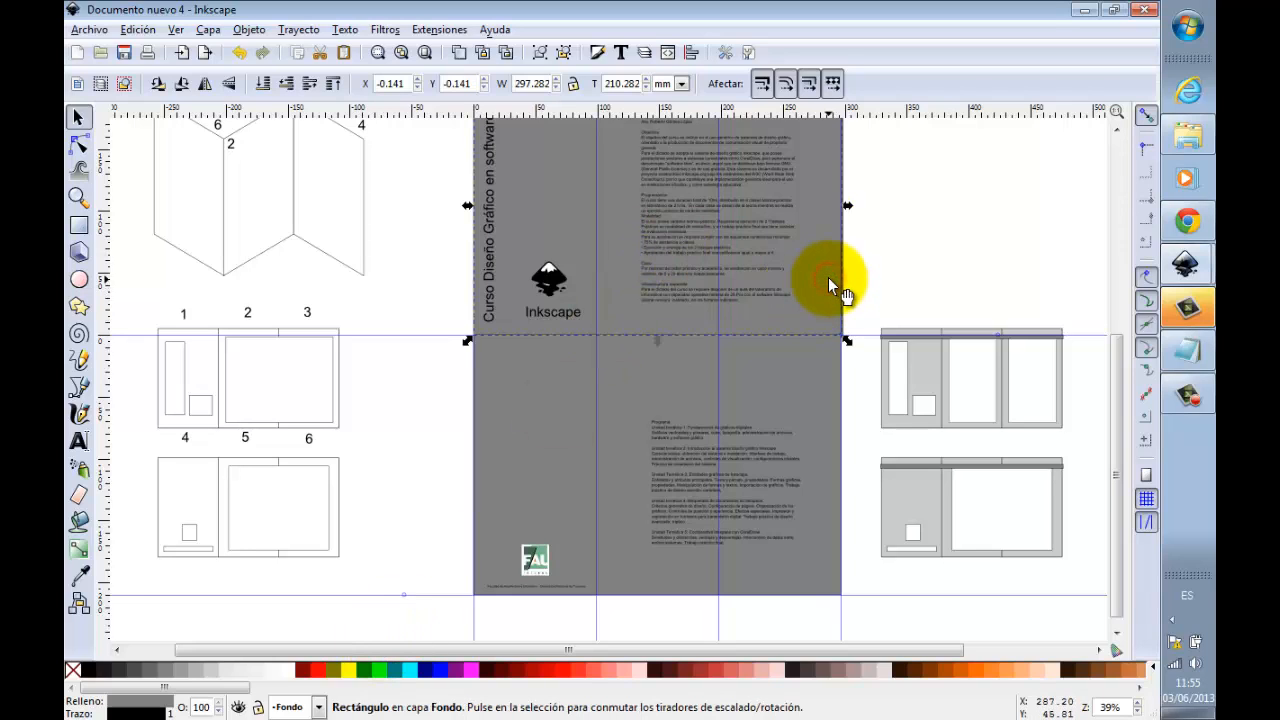
{"action": "left_click", "coordinate": [830, 358], "text": "shift"}
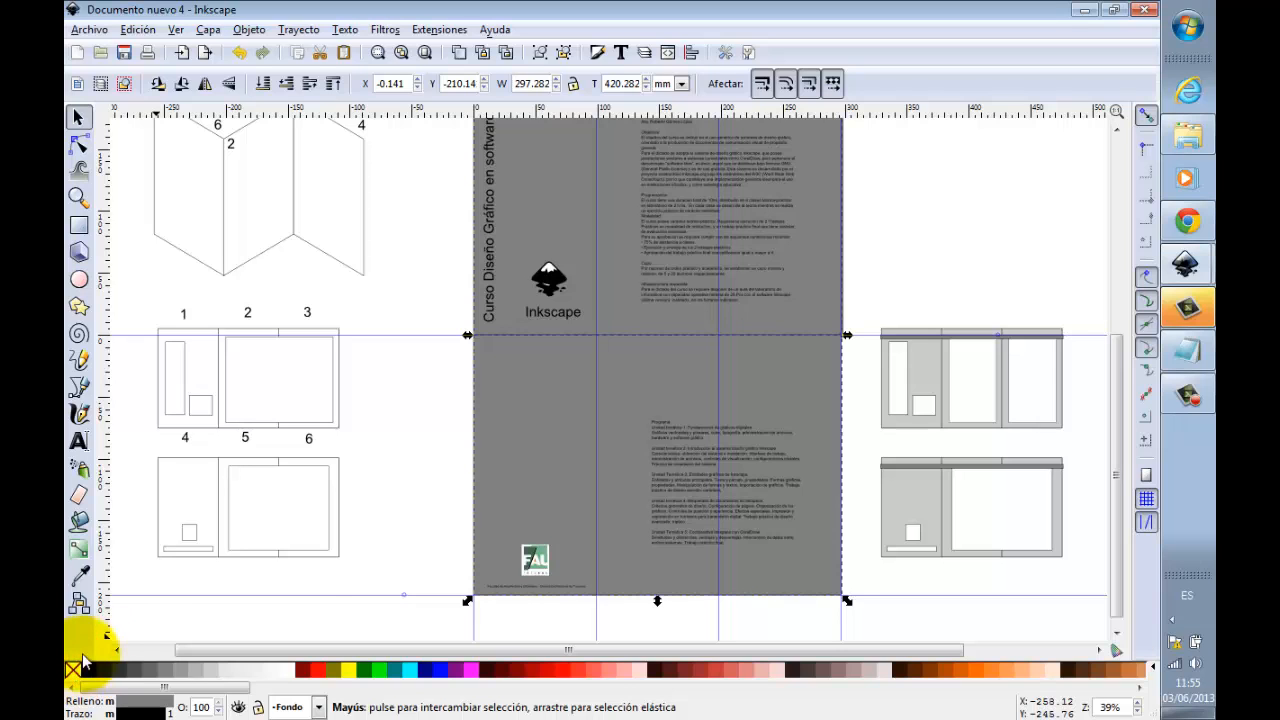
{"action": "left_click", "coordinate": [79, 197]}
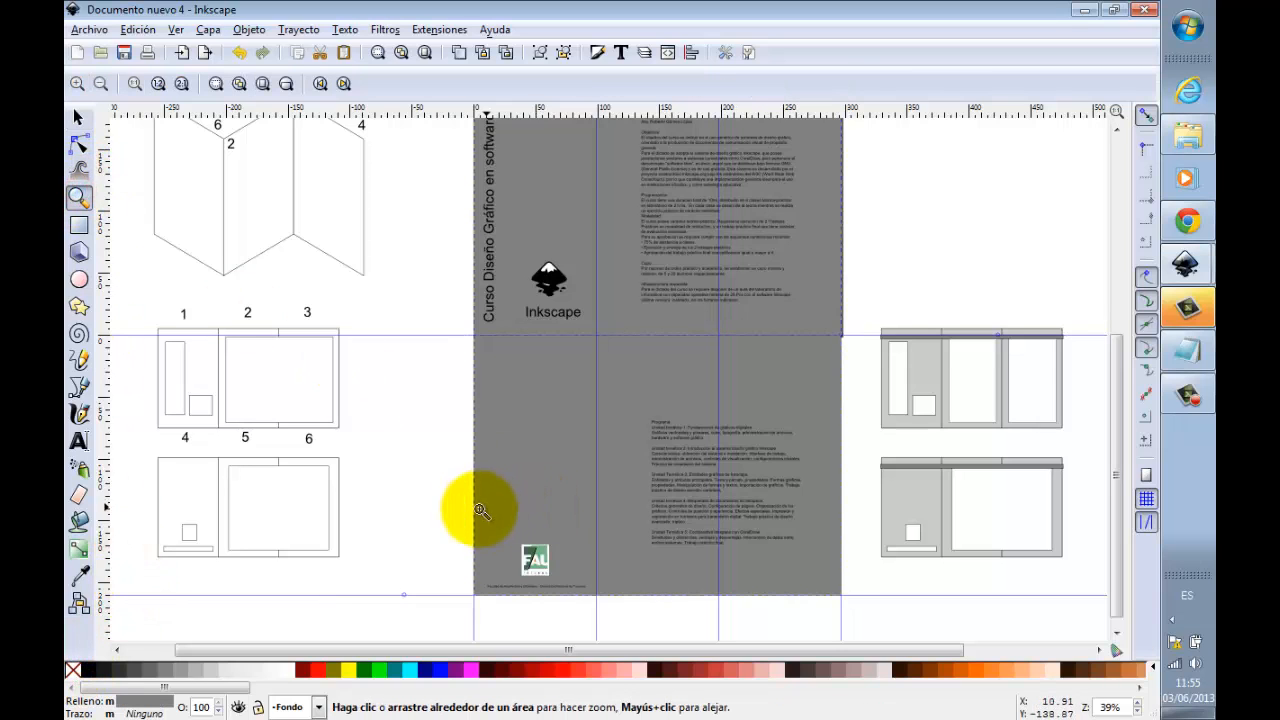
Step: Fill both background rectangles with the orange sampled from the small triangle in the FAU logo
{"action": "left_click_drag", "start_coordinate": [460, 514], "coordinate": [600, 614]}
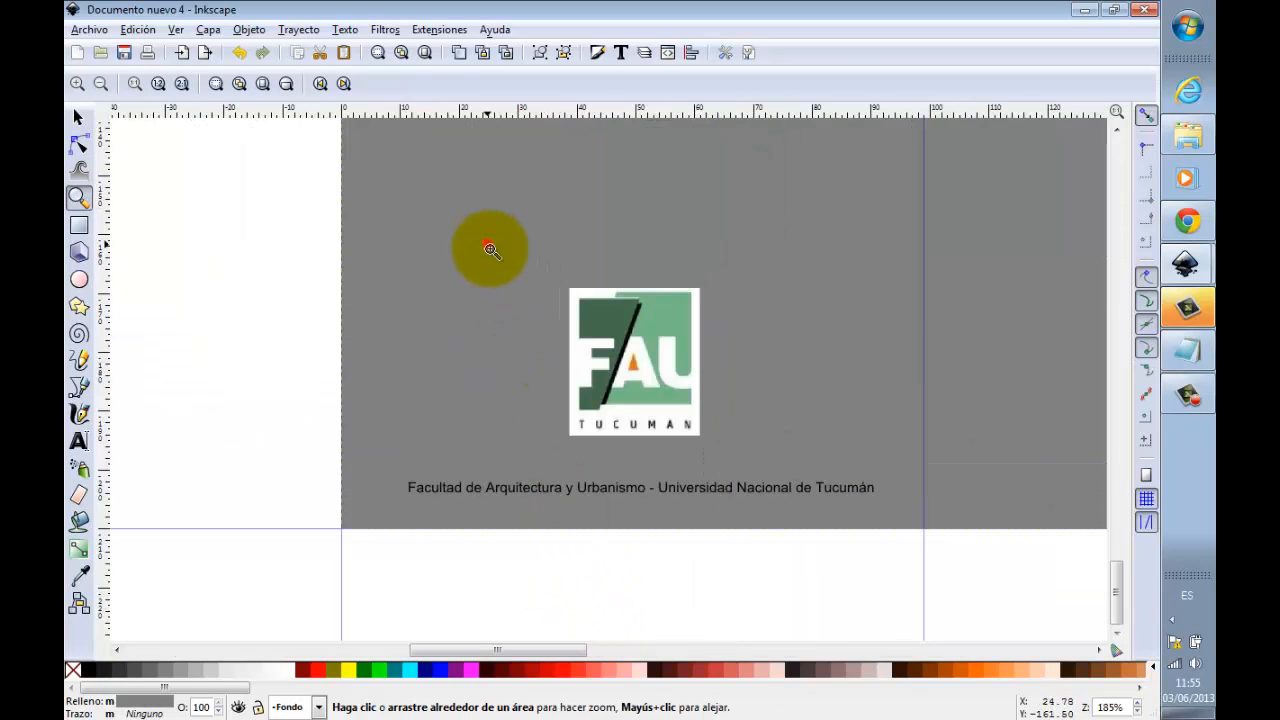
{"action": "left_click_drag", "start_coordinate": [486, 246], "coordinate": [809, 500]}
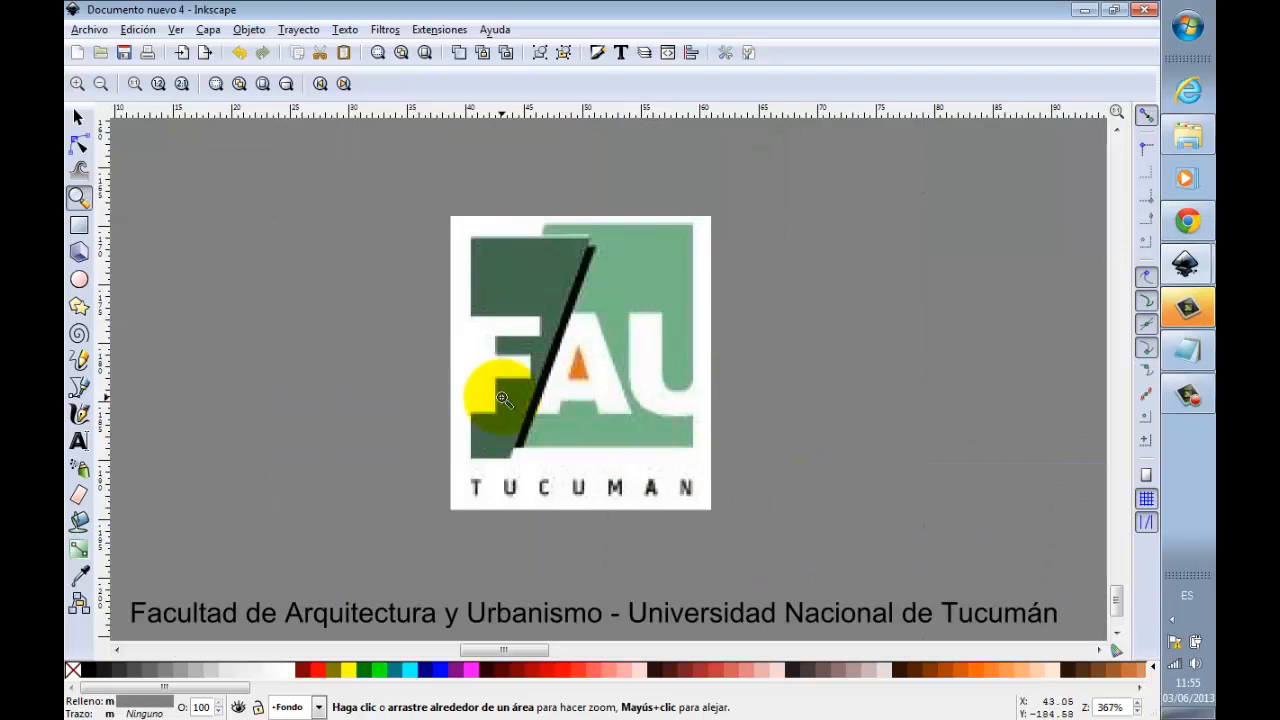
{"action": "left_click", "coordinate": [80, 577]}
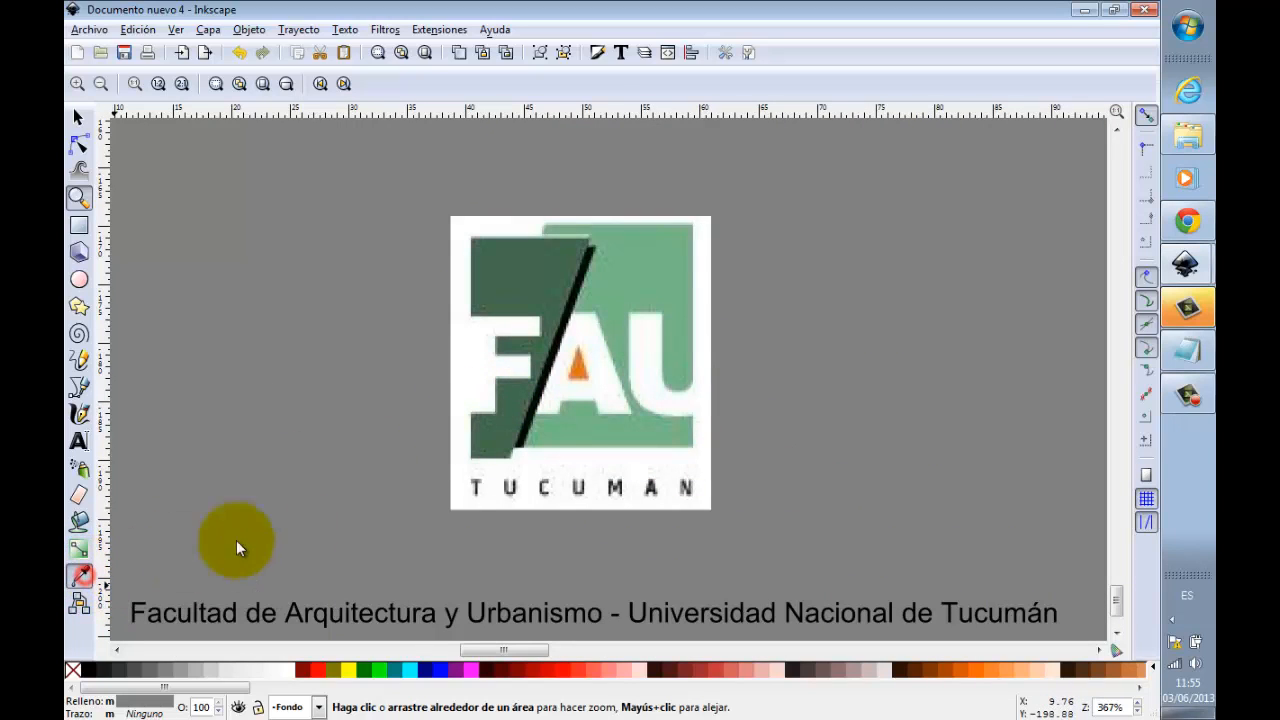
{"action": "left_click", "coordinate": [581, 369]}
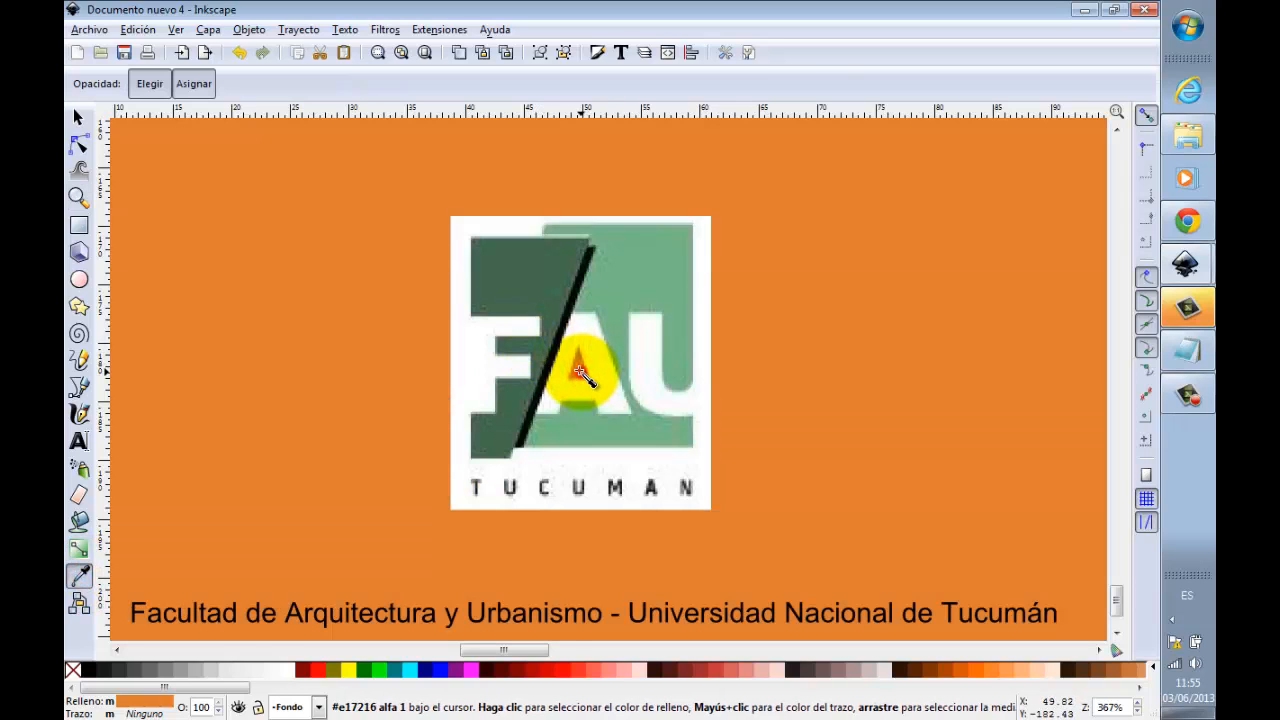
{"action": "left_click", "coordinate": [579, 370]}
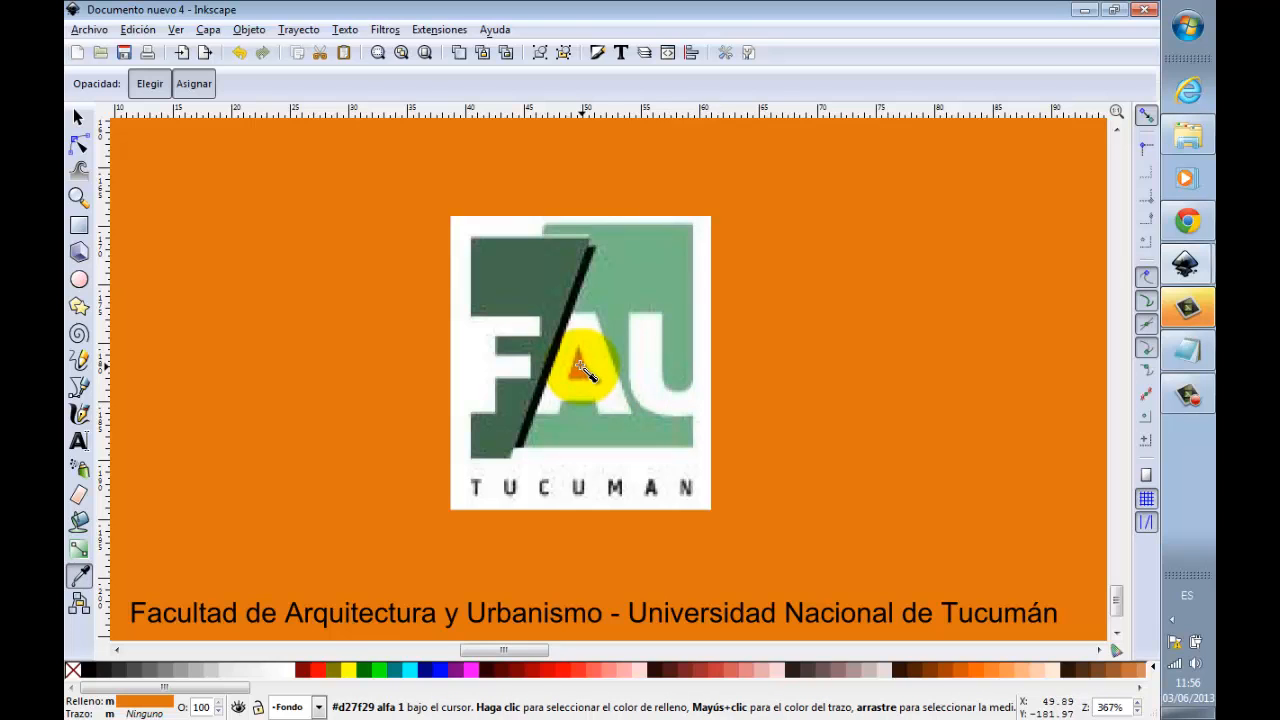
{"action": "left_click", "coordinate": [405, 52]}
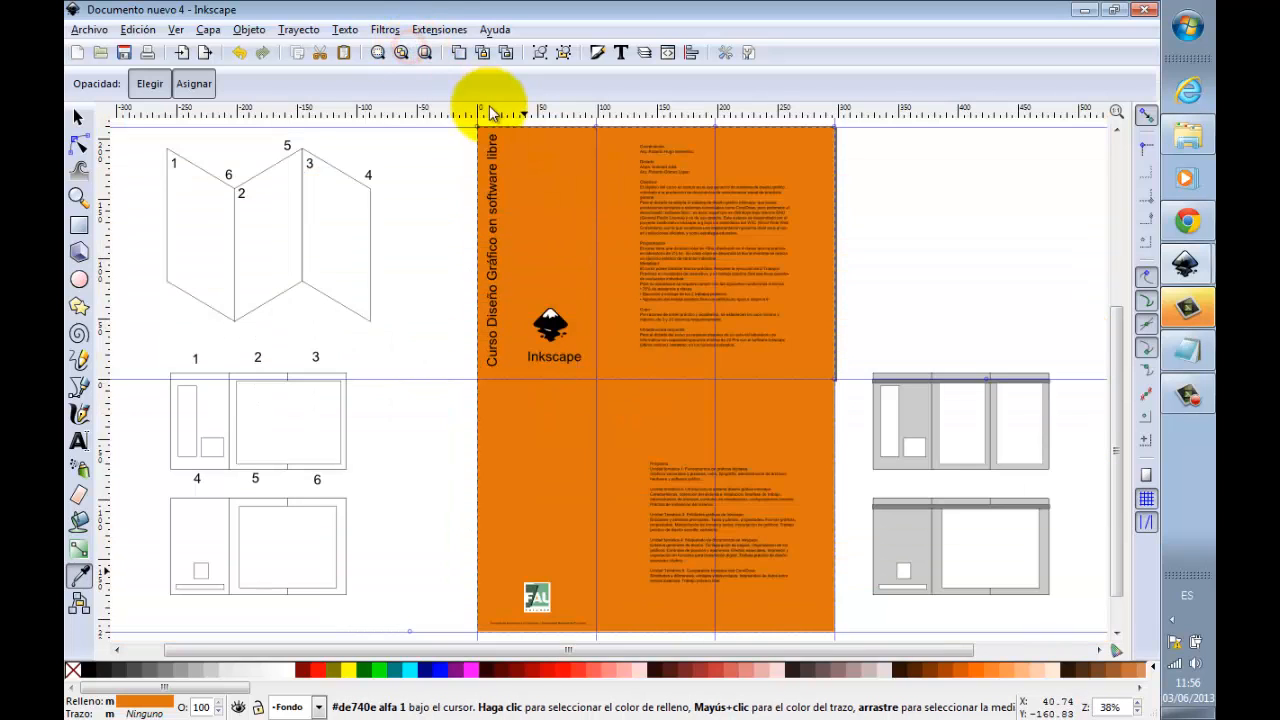
Step: Deselect the background rectangles, lock the Fondo layer, and test that its backgrounds cannot be selected
{"action": "left_click", "coordinate": [79, 117]}
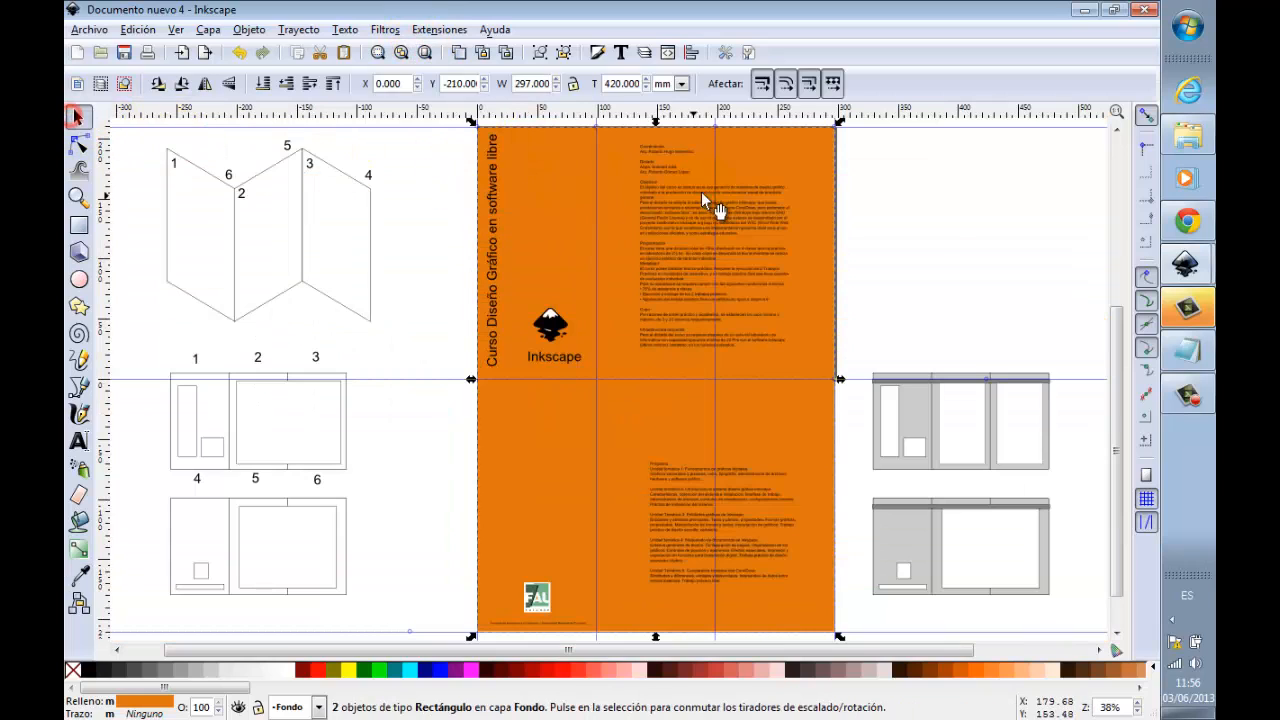
{"action": "left_click", "coordinate": [933, 204]}
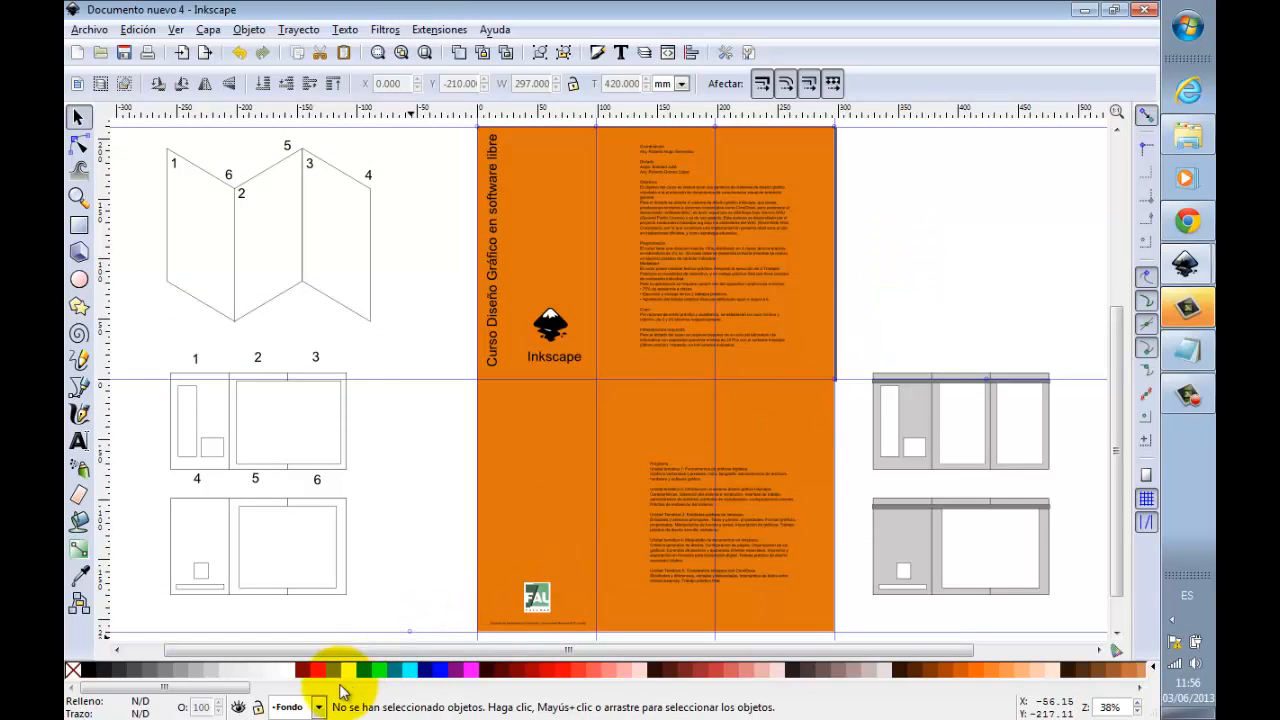
{"action": "left_click", "coordinate": [258, 708]}
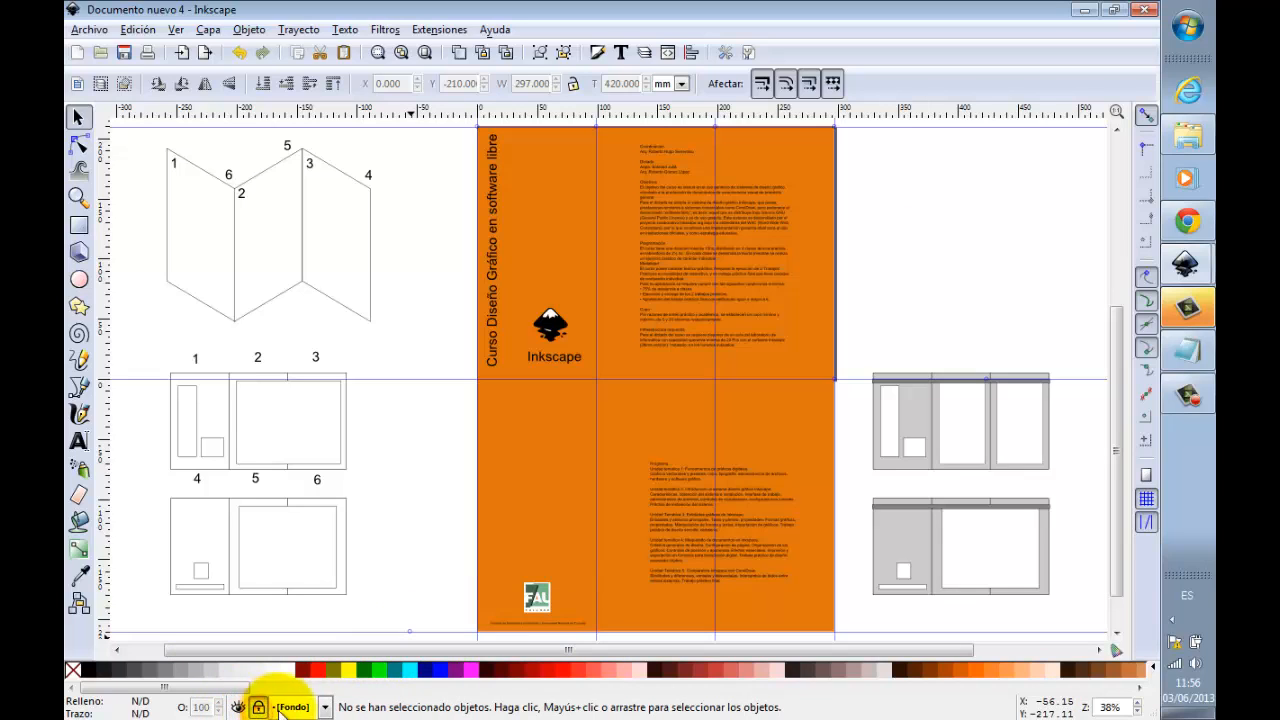
{"action": "left_click", "coordinate": [556, 167]}
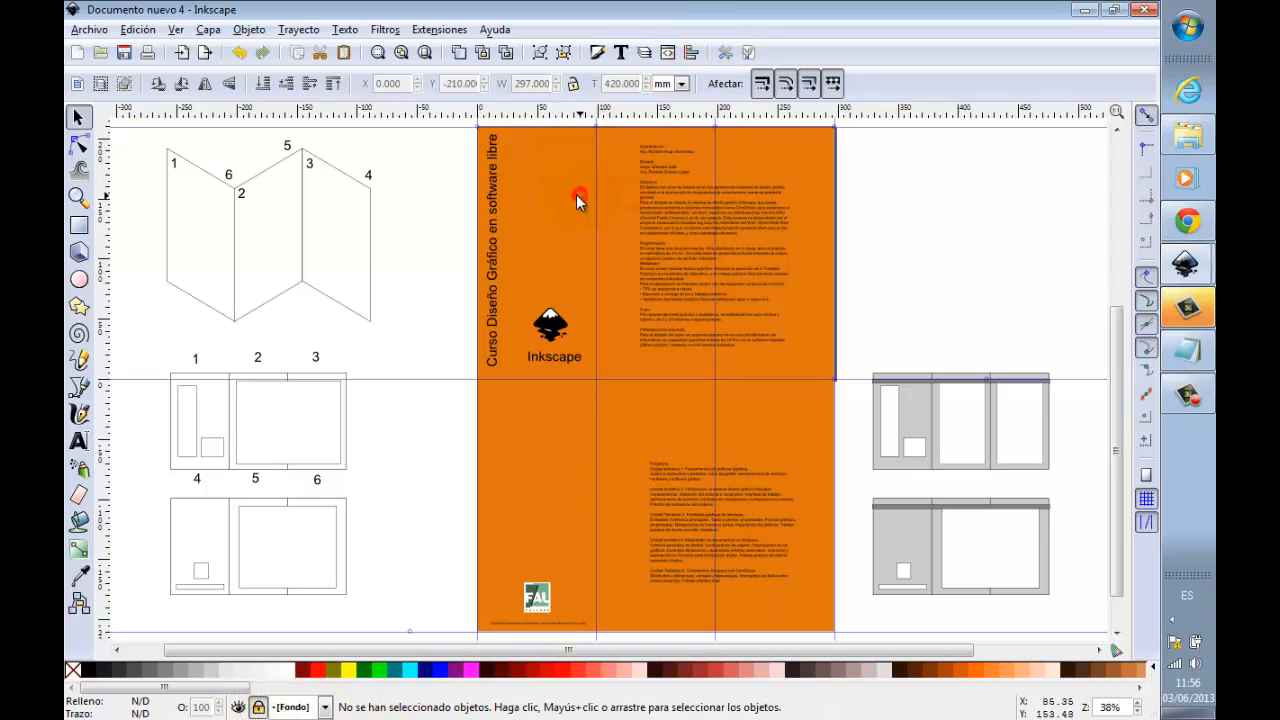
{"action": "left_click", "coordinate": [559, 243]}
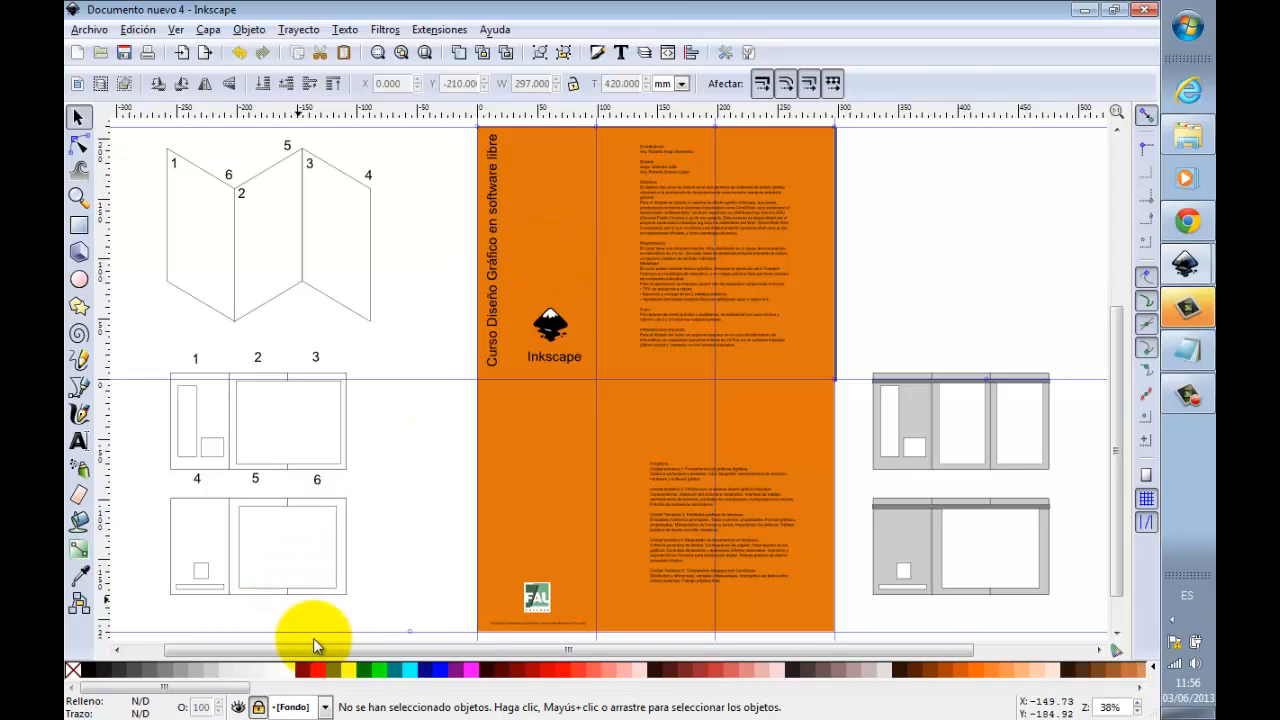
Step: Make Capa 1 the current layer
{"action": "left_click", "coordinate": [325, 707]}
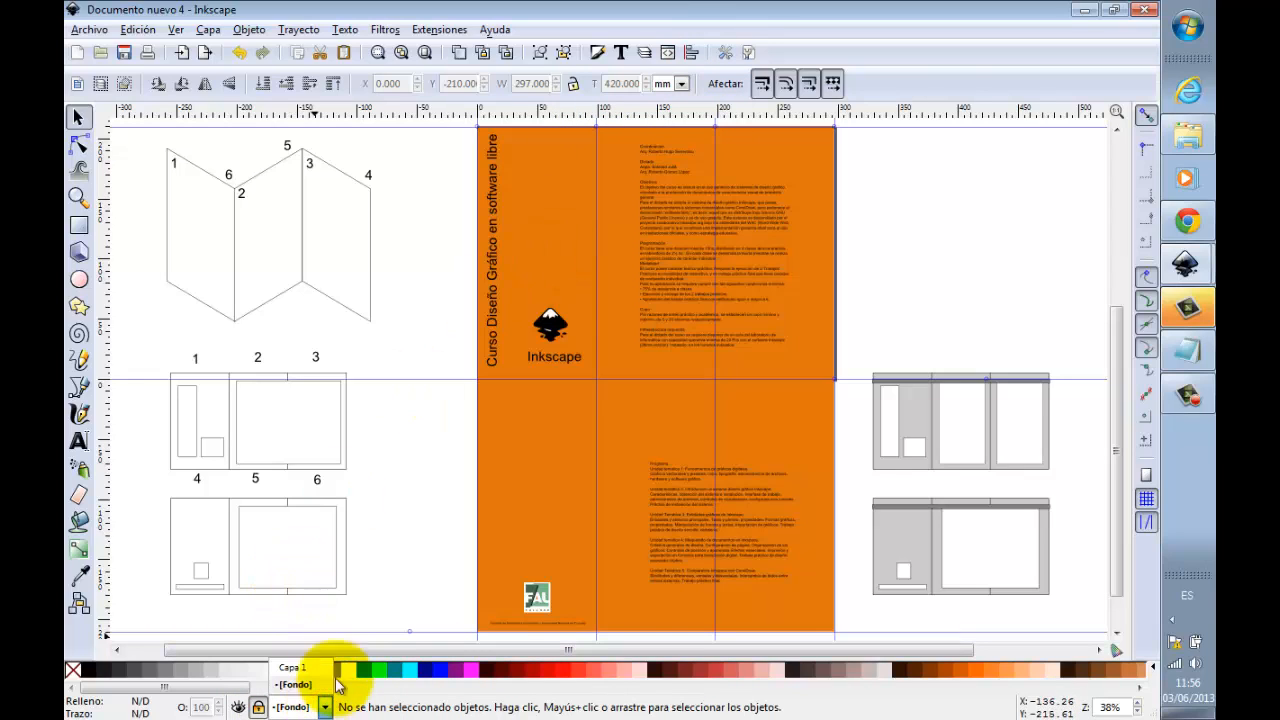
{"action": "left_click", "coordinate": [372, 598]}
{"action": "left_click", "coordinate": [326, 707]}
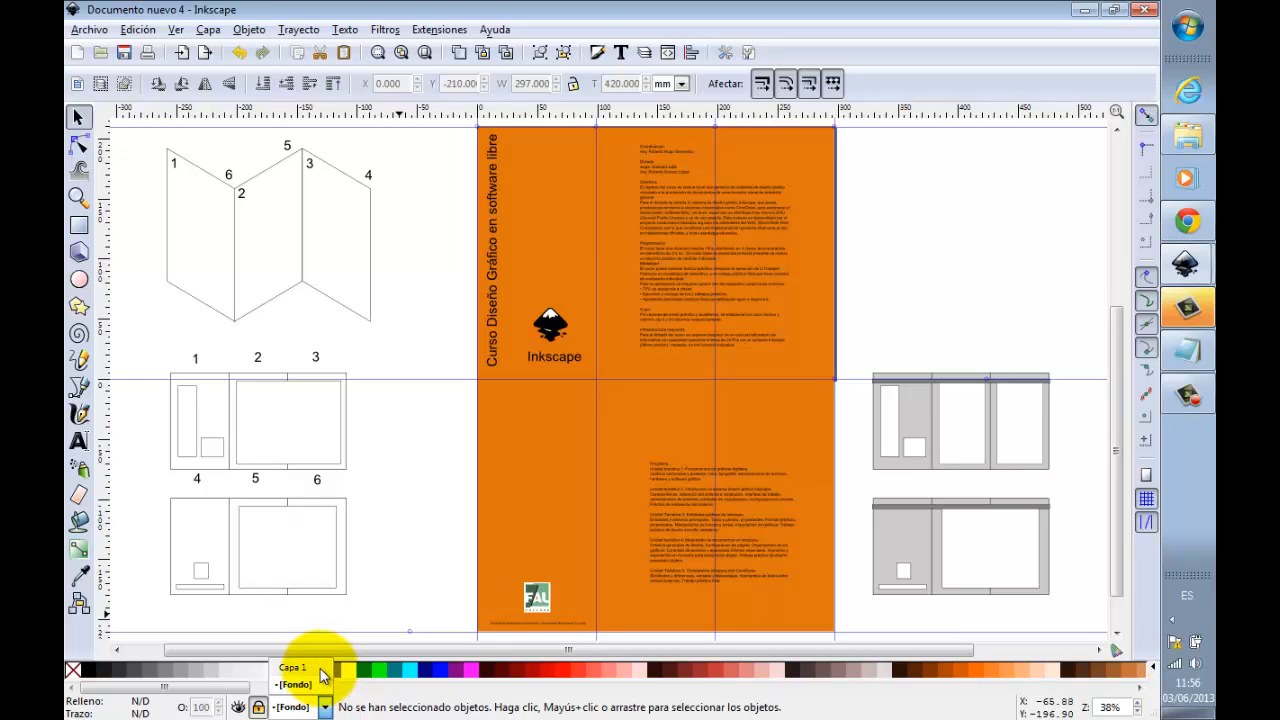
{"action": "left_click", "coordinate": [320, 668]}
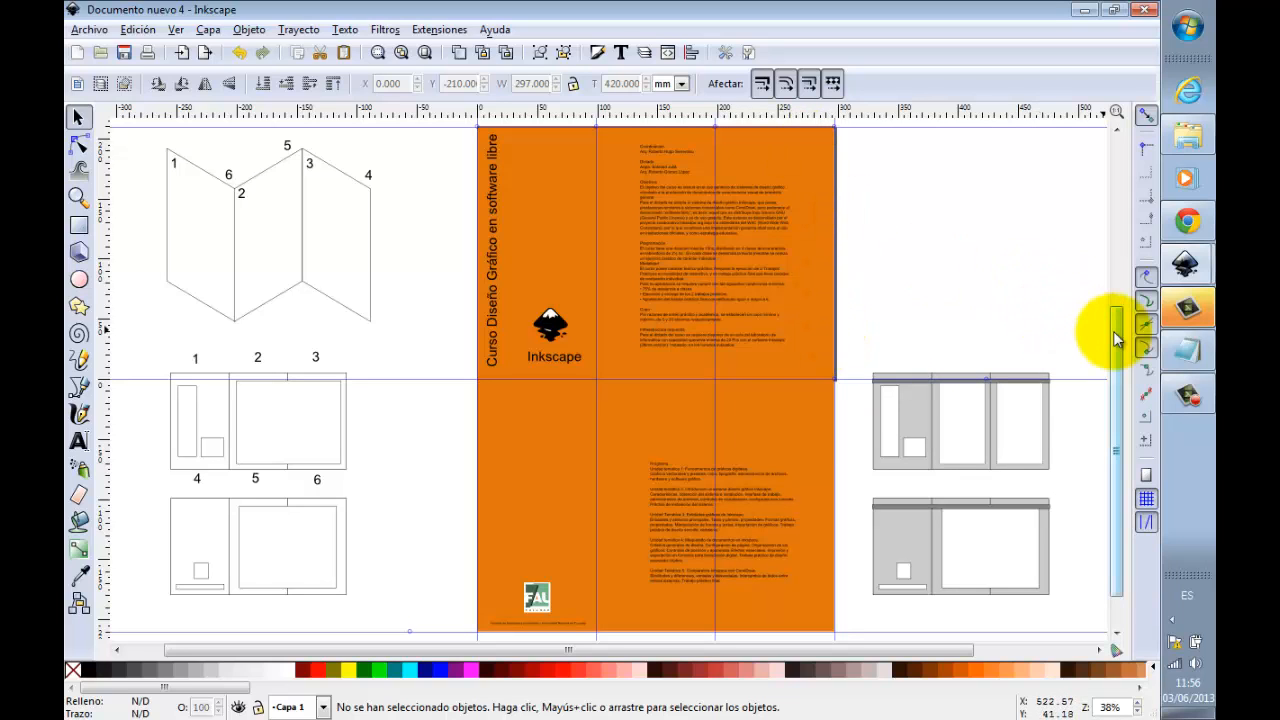
Step: Draw a rectangle 297 mm wide and about 16.1 mm high along the upper edge of the first face
{"action": "left_click_drag", "start_coordinate": [1120, 335], "coordinate": [1117, 331]}
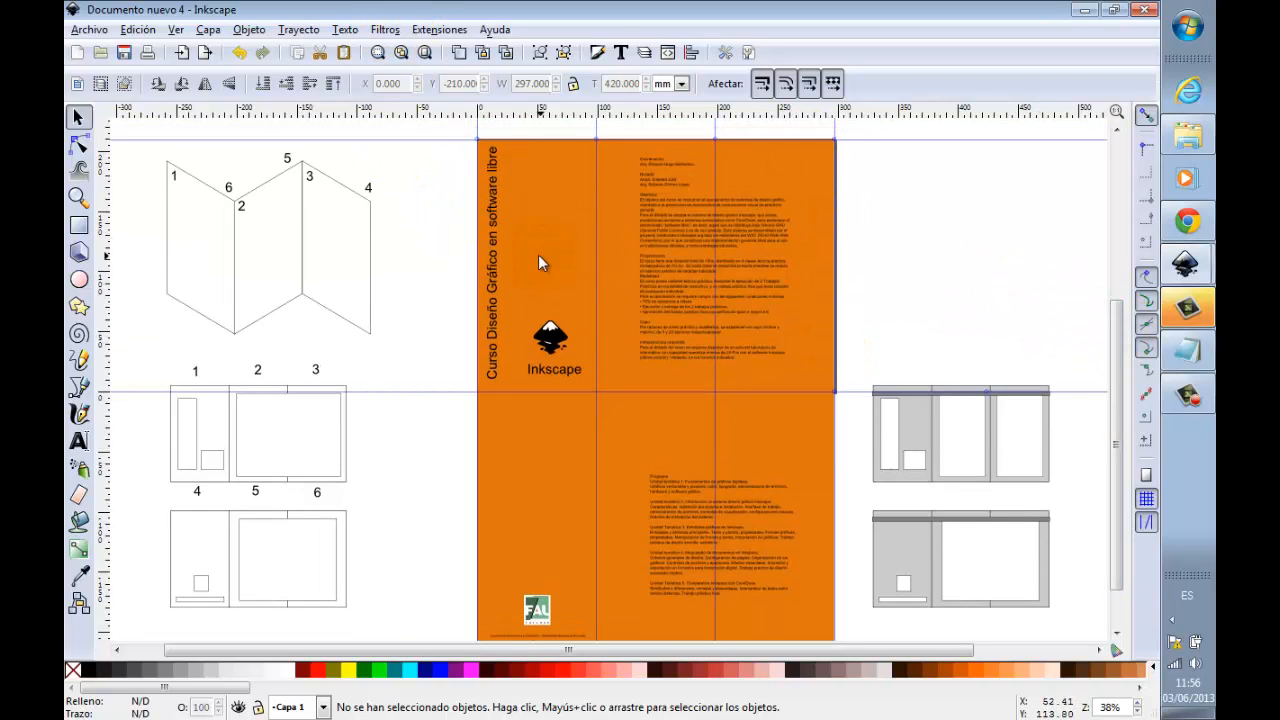
{"action": "left_click", "coordinate": [78, 224]}
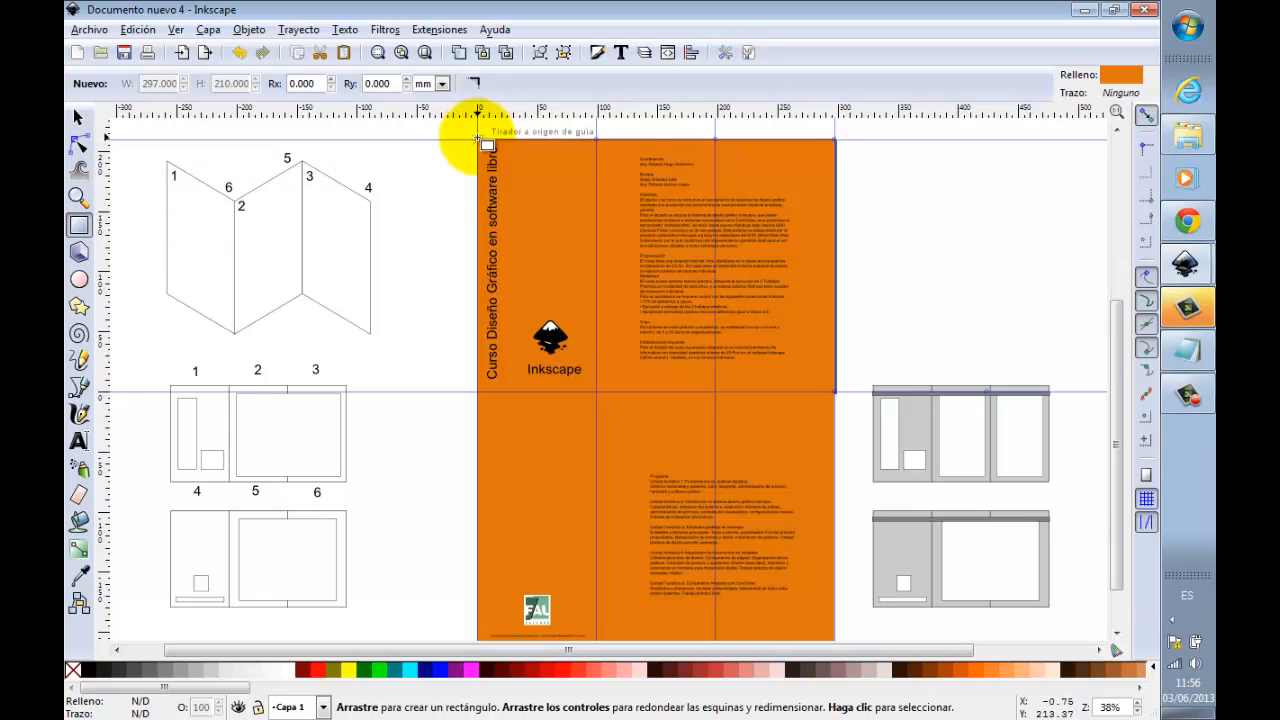
{"action": "left_click_drag", "start_coordinate": [478, 138], "coordinate": [836, 158]}
Step: Reduce the upper band's height to about 8.5 mm, keeping its upper edge in place
{"action": "left_click", "coordinate": [79, 197]}
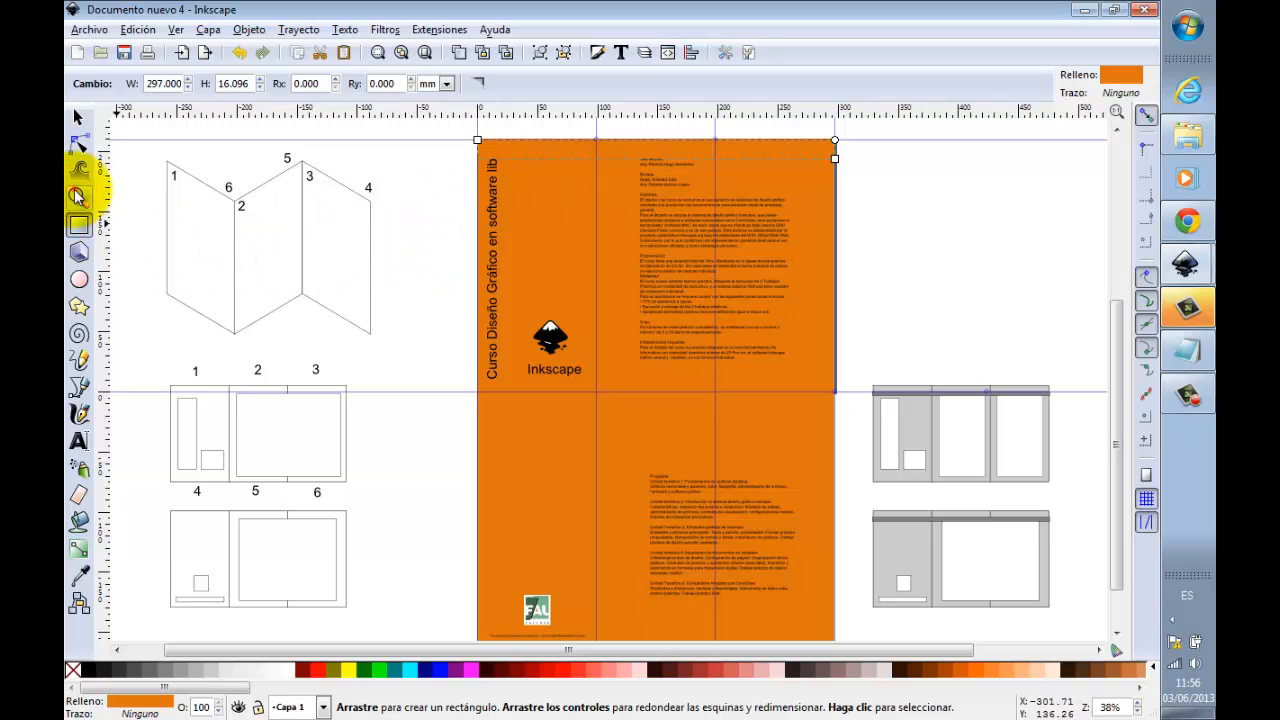
{"action": "left_click_drag", "start_coordinate": [455, 137], "coordinate": [994, 225]}
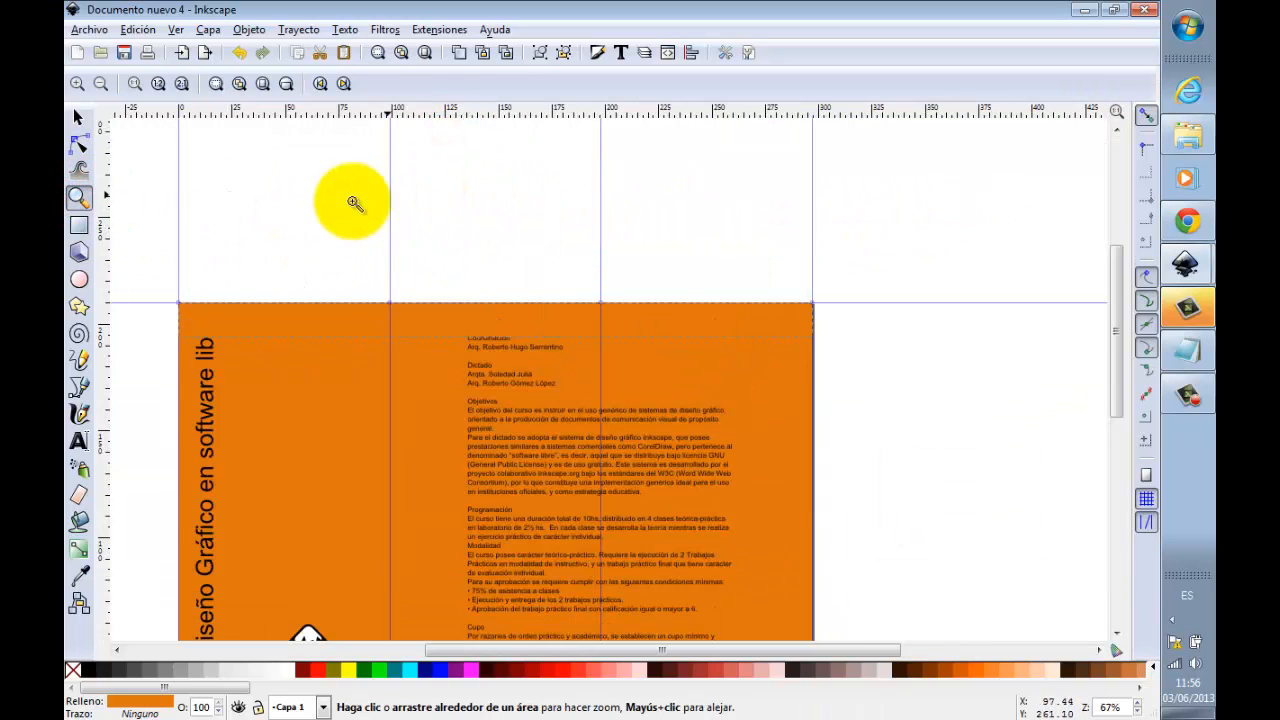
{"action": "left_click", "coordinate": [80, 122]}
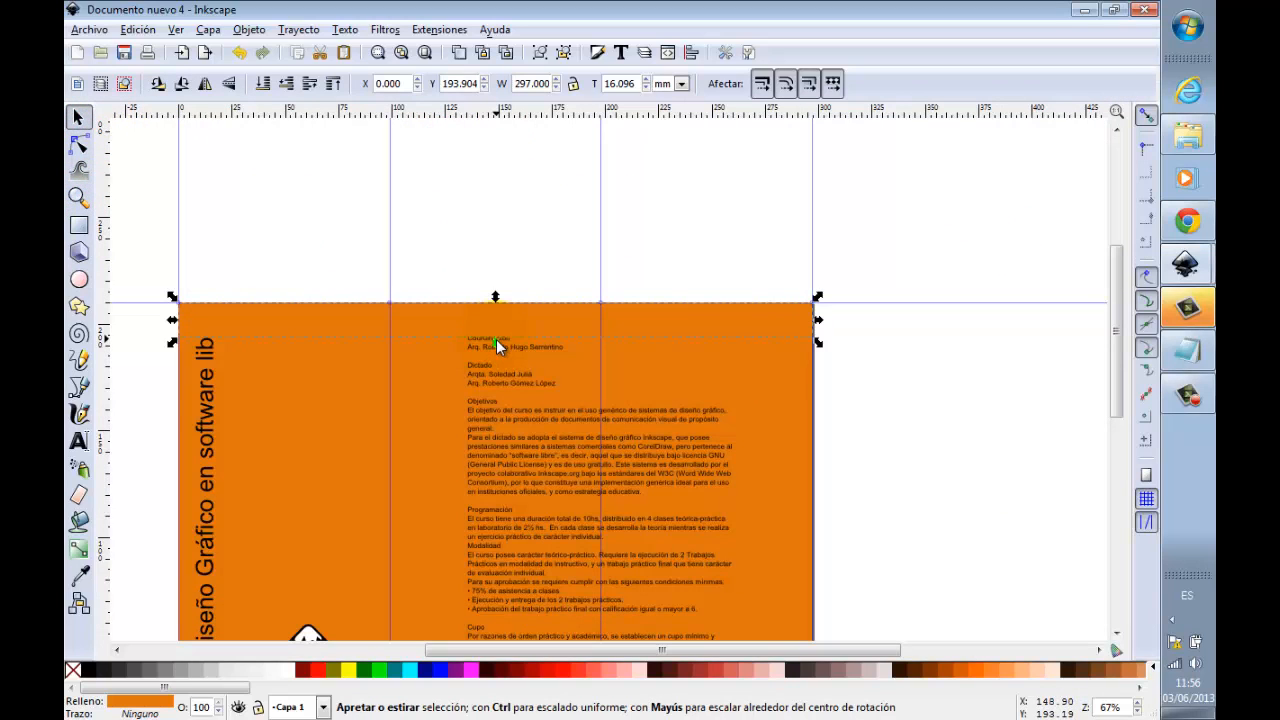
{"action": "left_click_drag", "start_coordinate": [497, 340], "coordinate": [496, 324]}
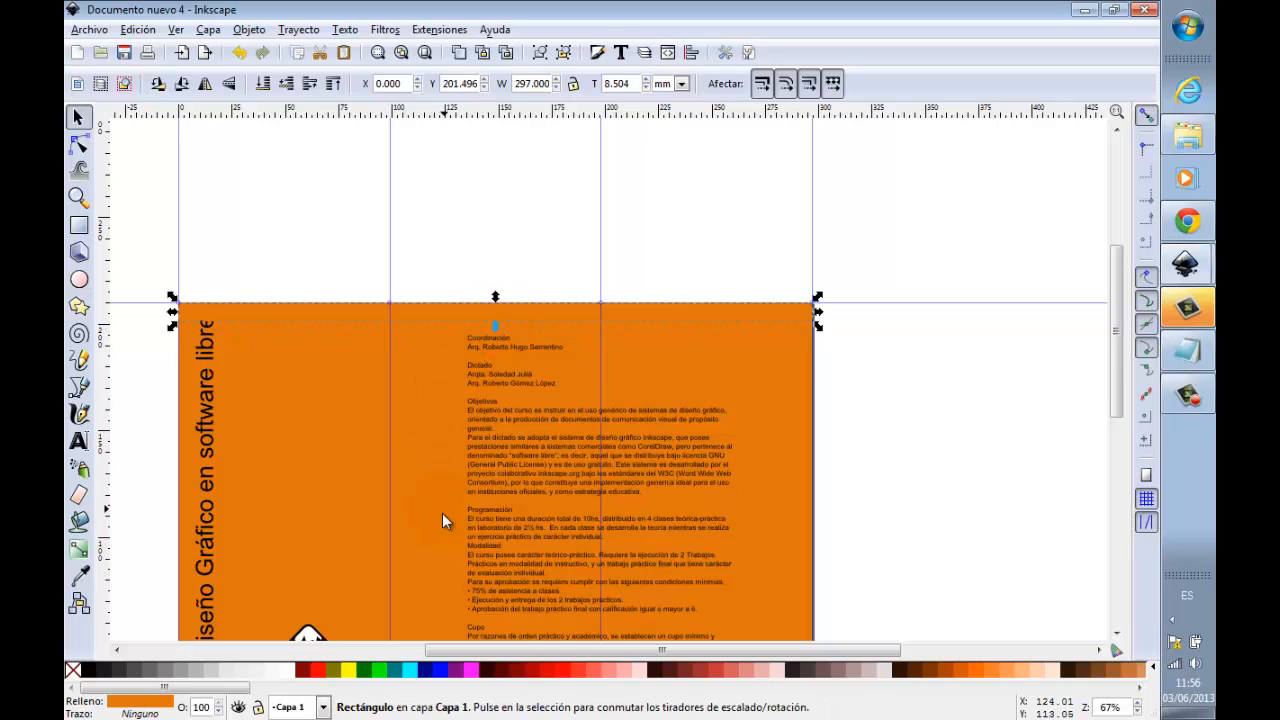
Step: Fill the band along the first face's upper edge with black
{"action": "left_click", "coordinate": [106, 670]}
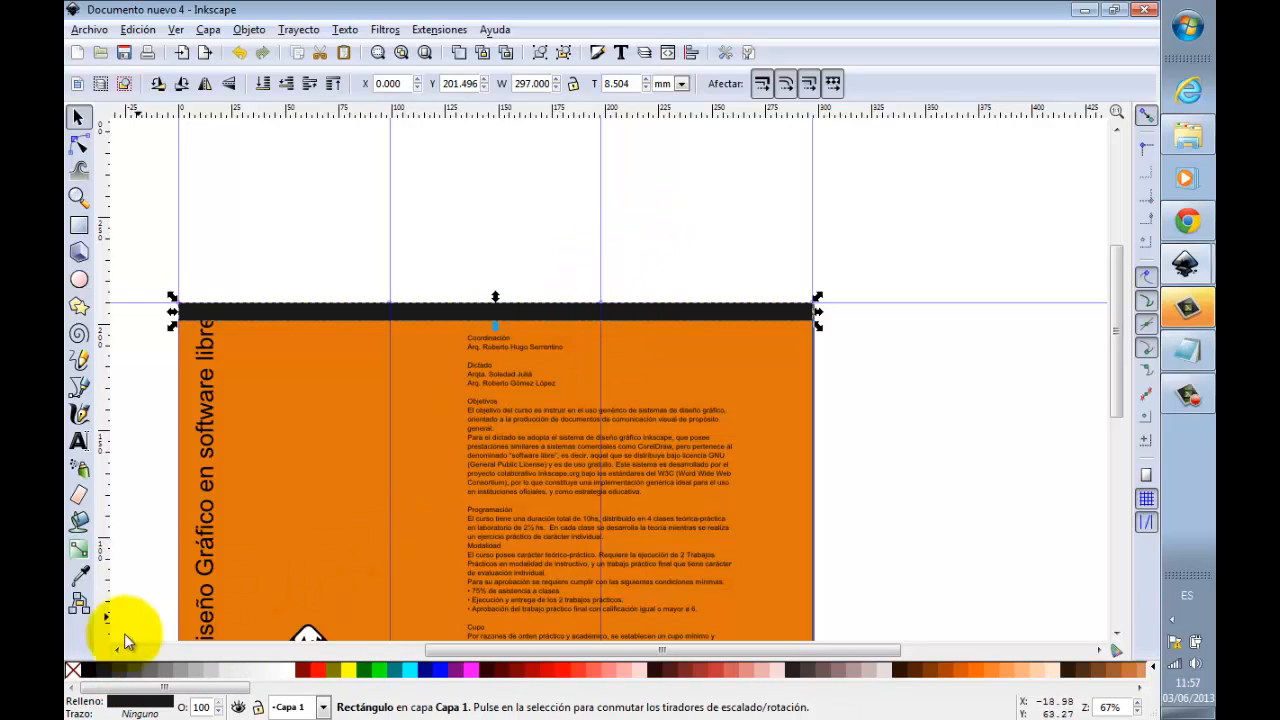
{"action": "left_click", "coordinate": [89, 670]}
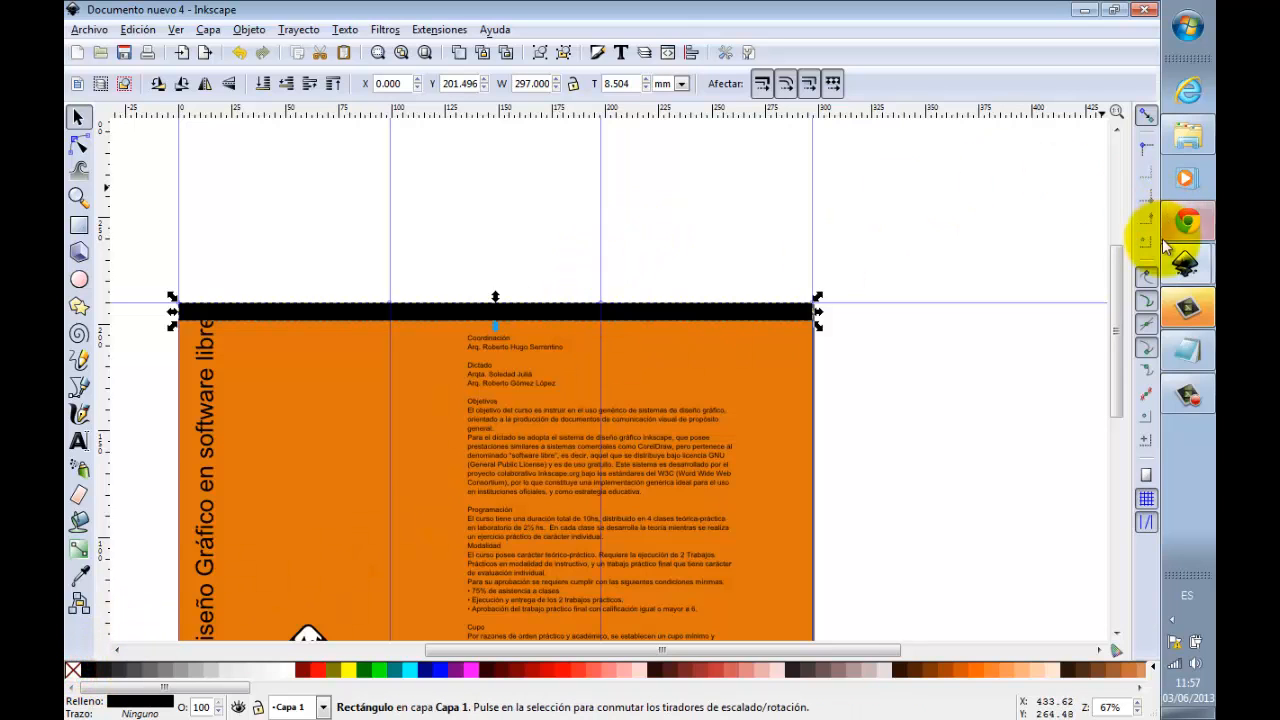
{"action": "left_click_drag", "start_coordinate": [1117, 290], "coordinate": [1118, 314]}
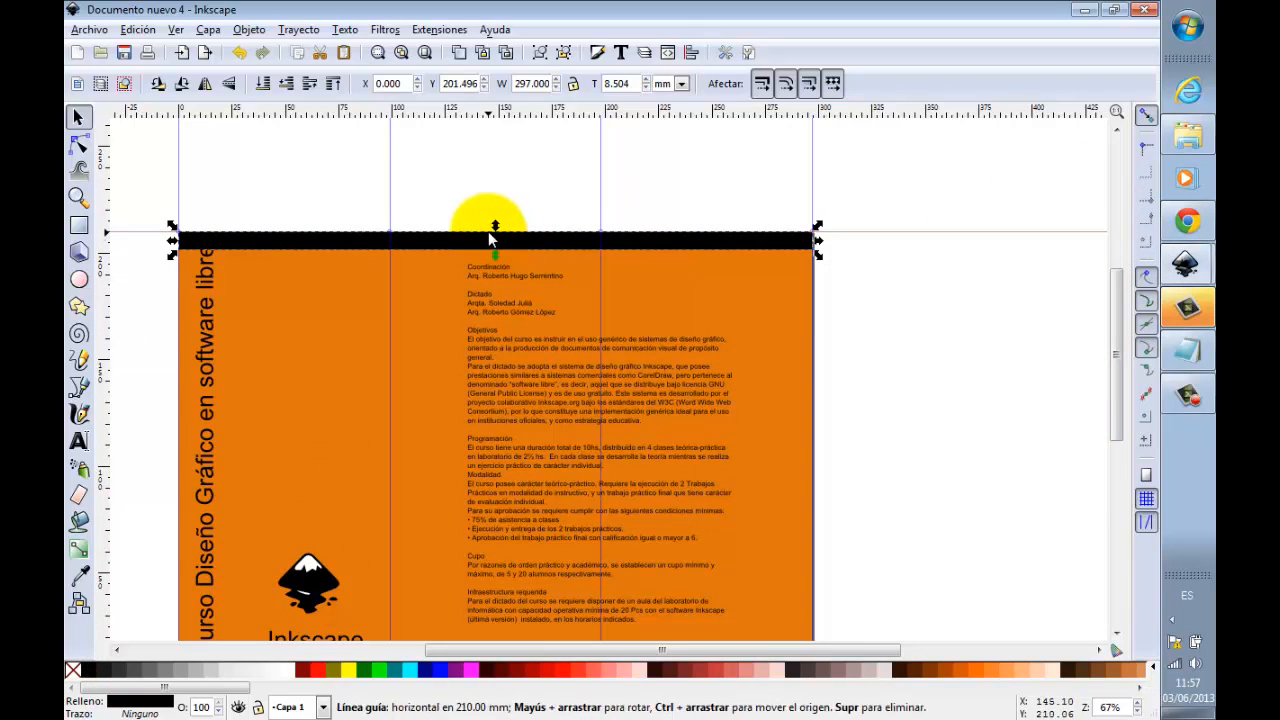
{"action": "scroll", "coordinate": [493, 252], "scroll_direction": "up", "scroll_amount": 2}
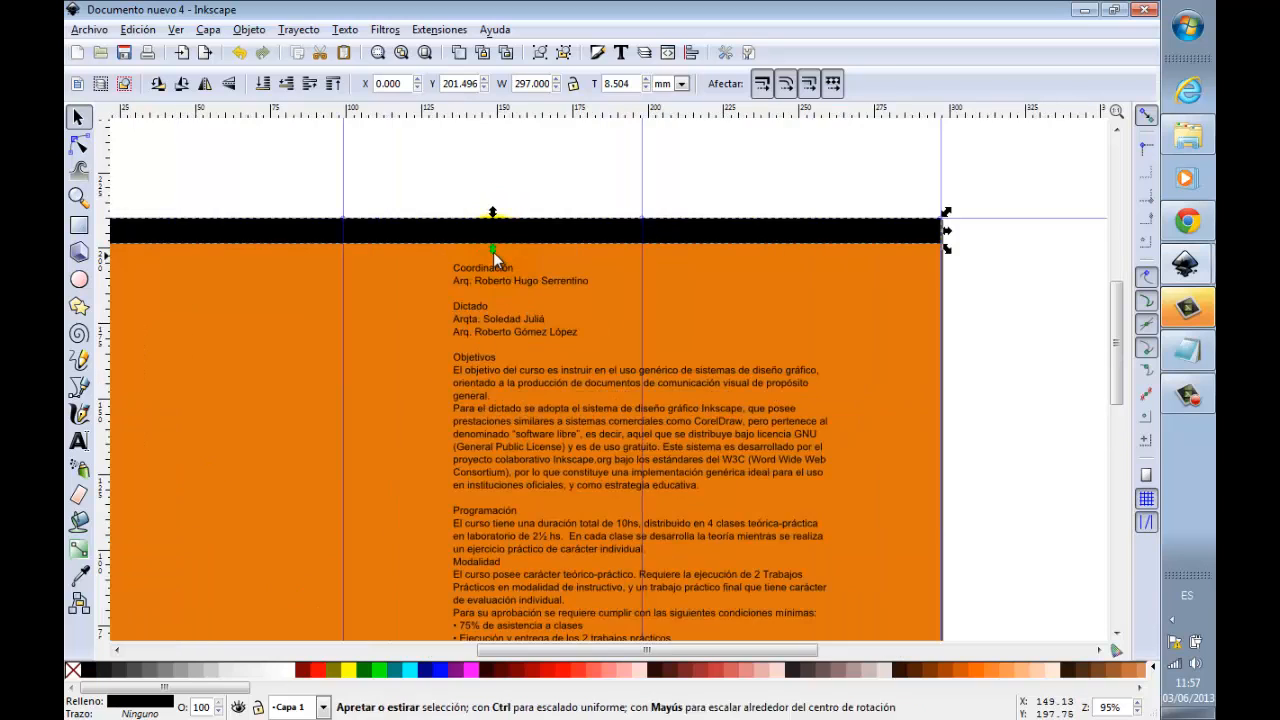
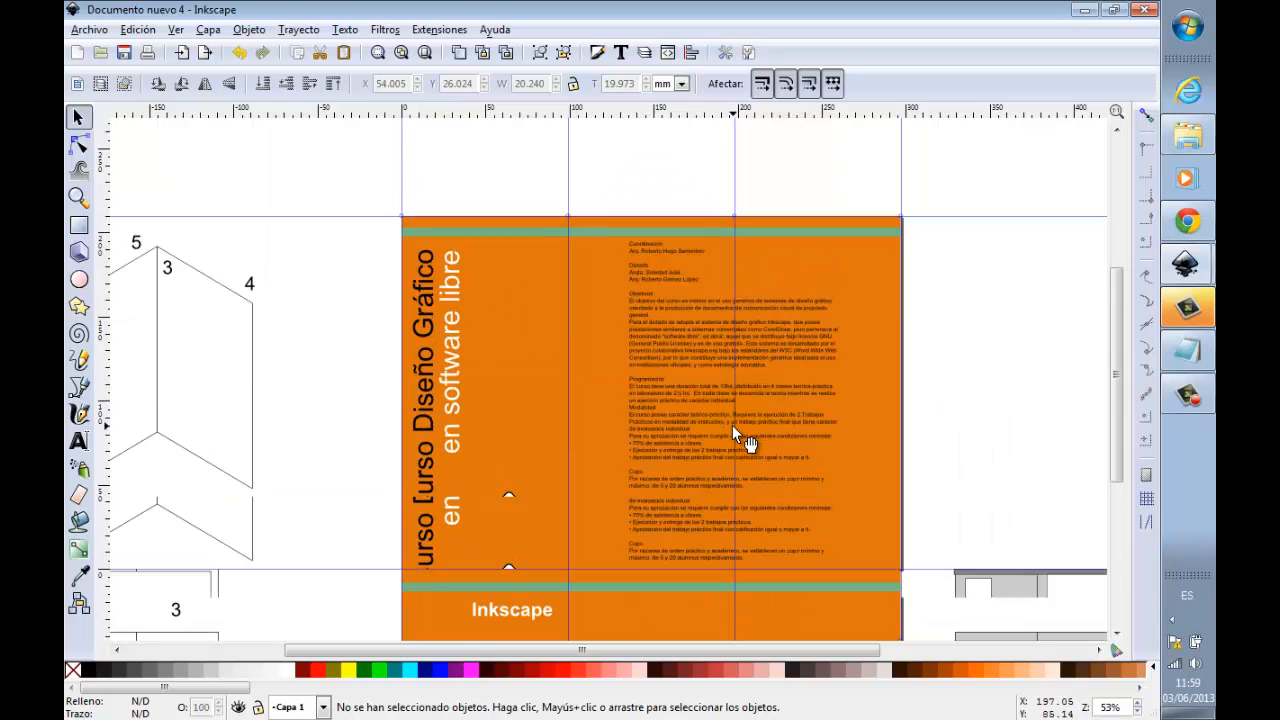
Step: Move the course text block into the first face's middle panel and place a duplicate of it over the third panel
{"action": "left_click", "coordinate": [79, 197]}
{"action": "left_click_drag", "start_coordinate": [386, 195], "coordinate": [930, 593]}
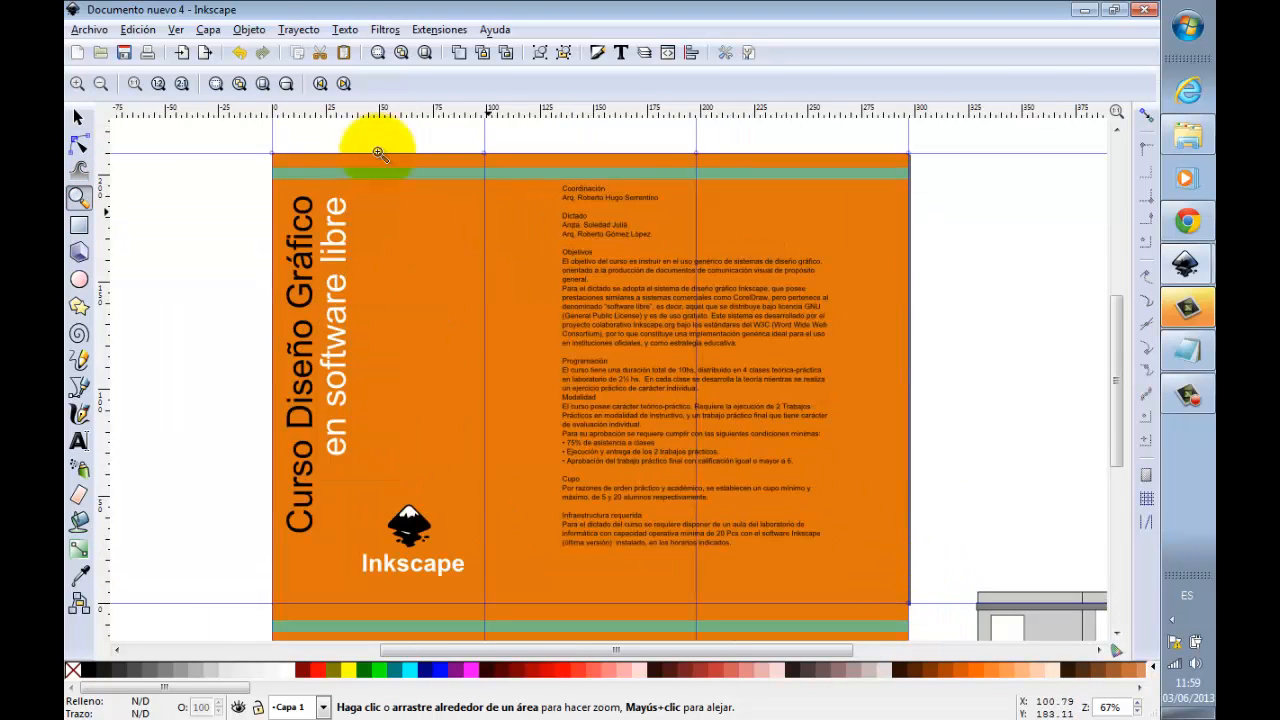
{"action": "left_click", "coordinate": [79, 117]}
{"action": "left_click_drag", "start_coordinate": [619, 278], "coordinate": [587, 308]}
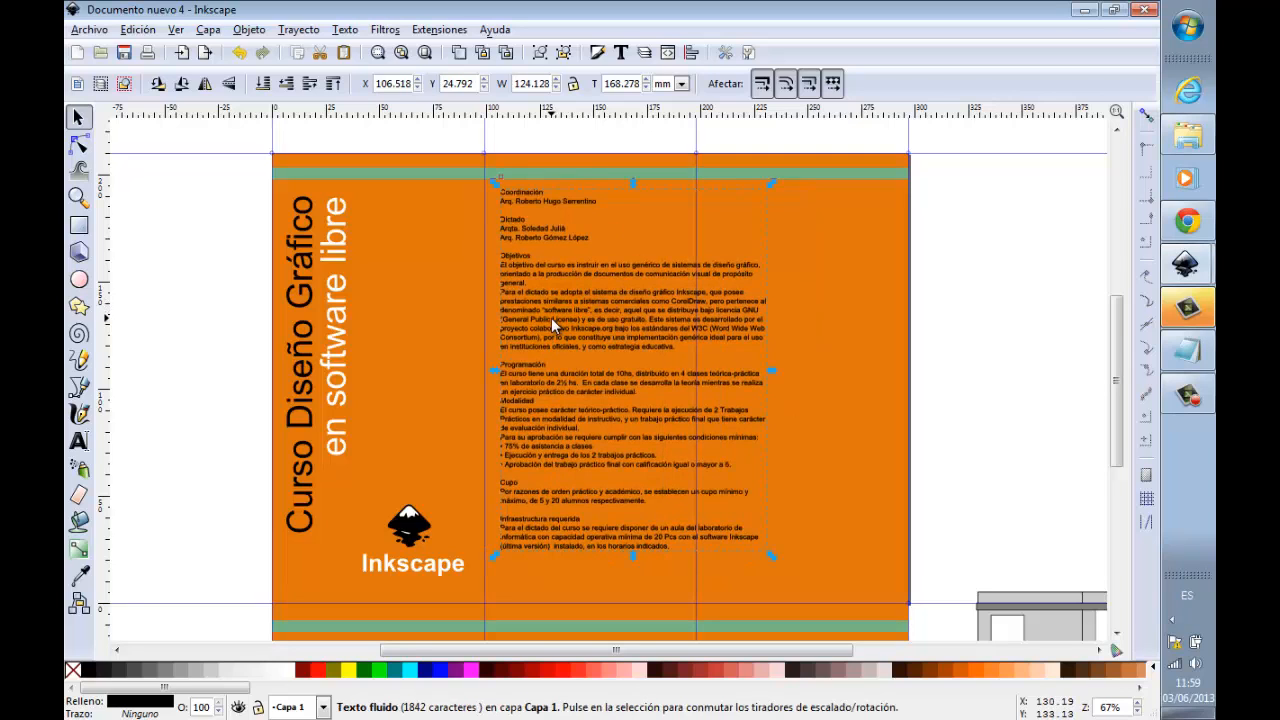
{"action": "left_click_drag", "start_coordinate": [552, 318], "coordinate": [862, 336]}
{"action": "left_click", "coordinate": [567, 319]}
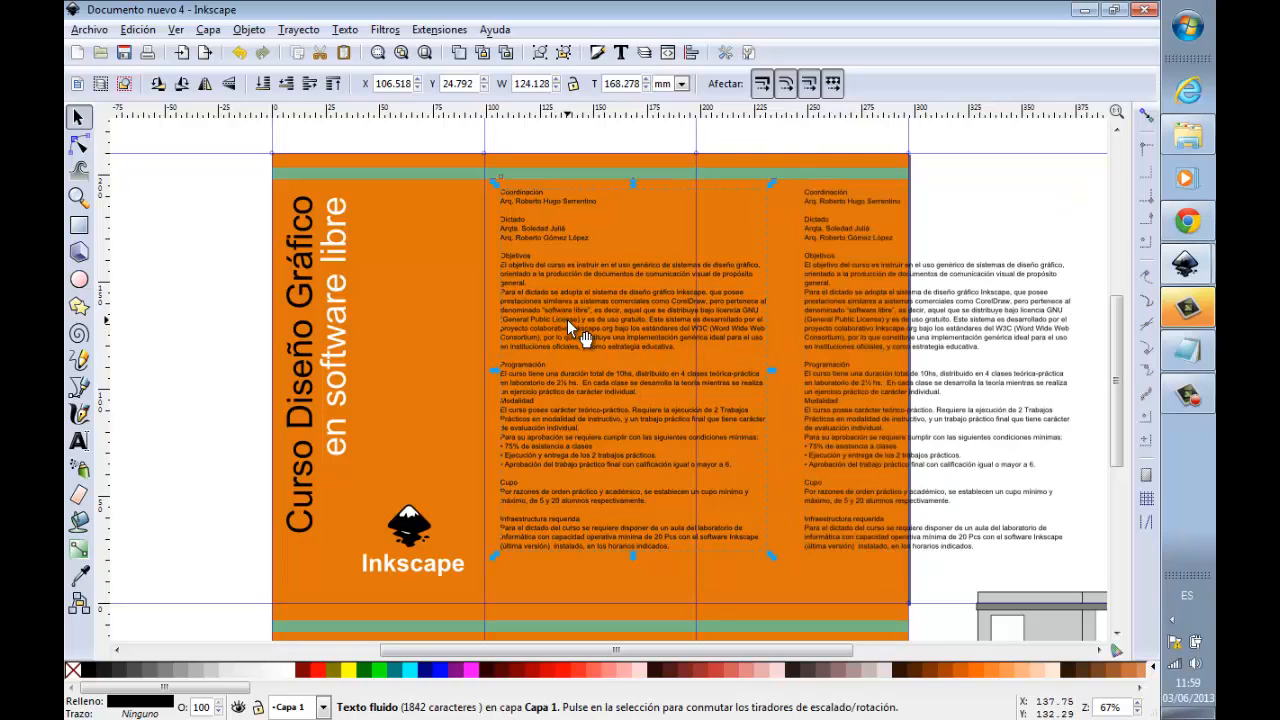
Step: Delete everything after the Objetivos section from the text block in the middle panel
{"action": "double_click", "coordinate": [532, 360]}
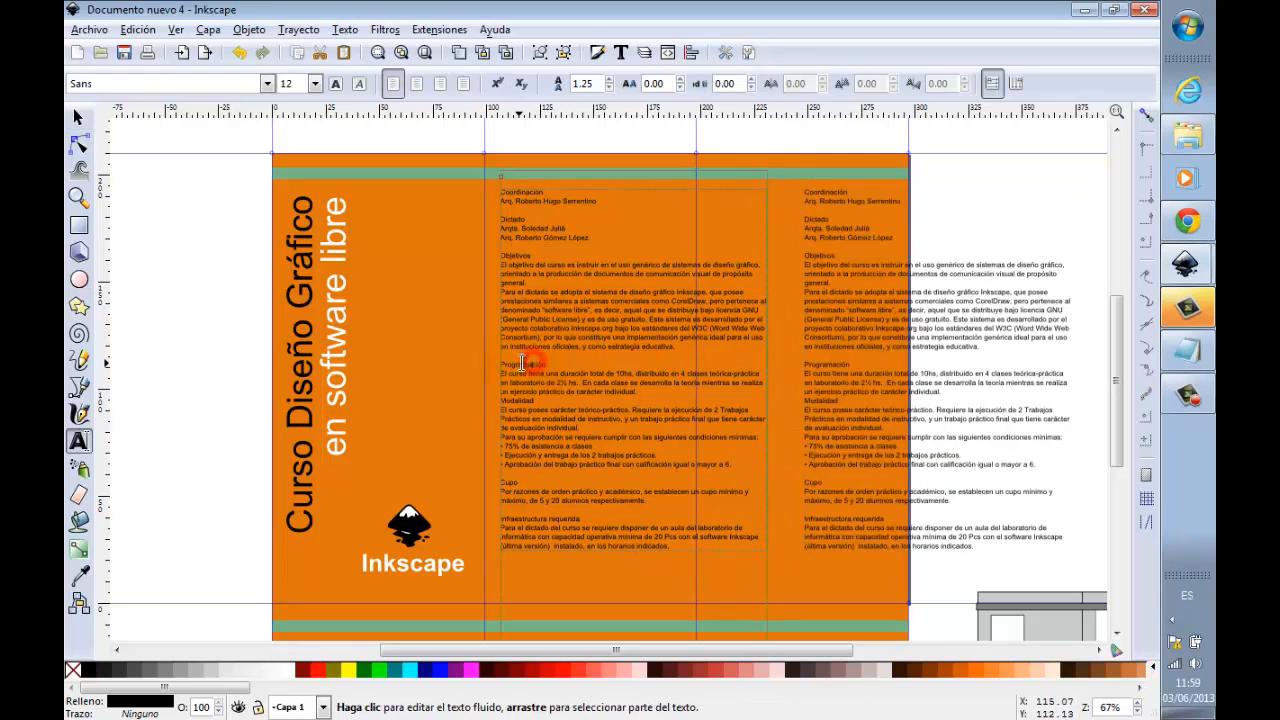
{"action": "left_click", "coordinate": [637, 364]}
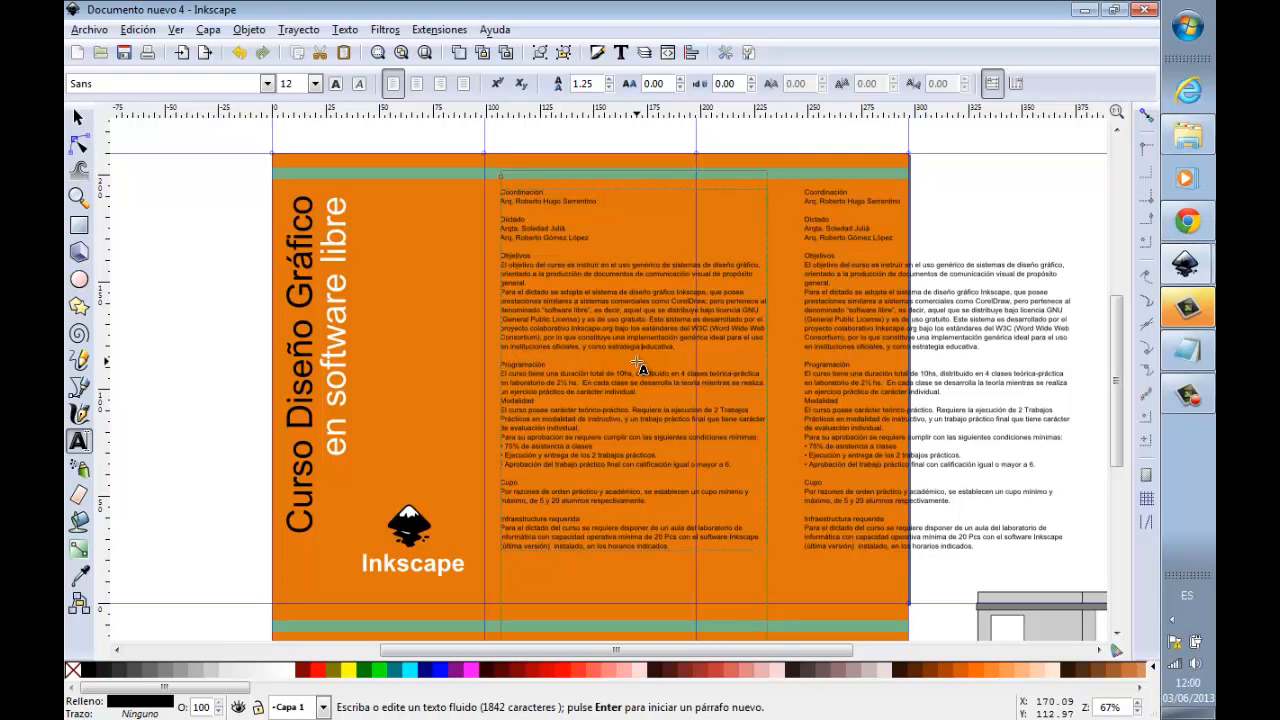
{"action": "key", "text": "shift+Down"}
{"action": "key", "text": "shift+Down"}
{"action": "key", "text": "shift+Down"}
{"action": "key", "text": "shift+Down"}
{"action": "key", "text": "shift+Down"}
{"action": "key", "text": "shift+Down"}
{"action": "key", "text": "shift+Down"}
{"action": "key", "text": "shift+Down"}
{"action": "key", "text": "shift+Down"}
{"action": "key", "text": "shift+Down"}
{"action": "key", "text": "shift+Down"}
{"action": "key", "text": "shift+Down"}
{"action": "key", "text": "shift+Down"}
{"action": "key", "text": "shift+Down"}
{"action": "key", "text": "shift+Down"}
{"action": "key", "text": "shift+Down"}
{"action": "key", "text": "shift+Down"}
{"action": "key", "text": "shift+Down"}
{"action": "key", "text": "shift+Down"}
{"action": "key", "text": "shift+Down"}
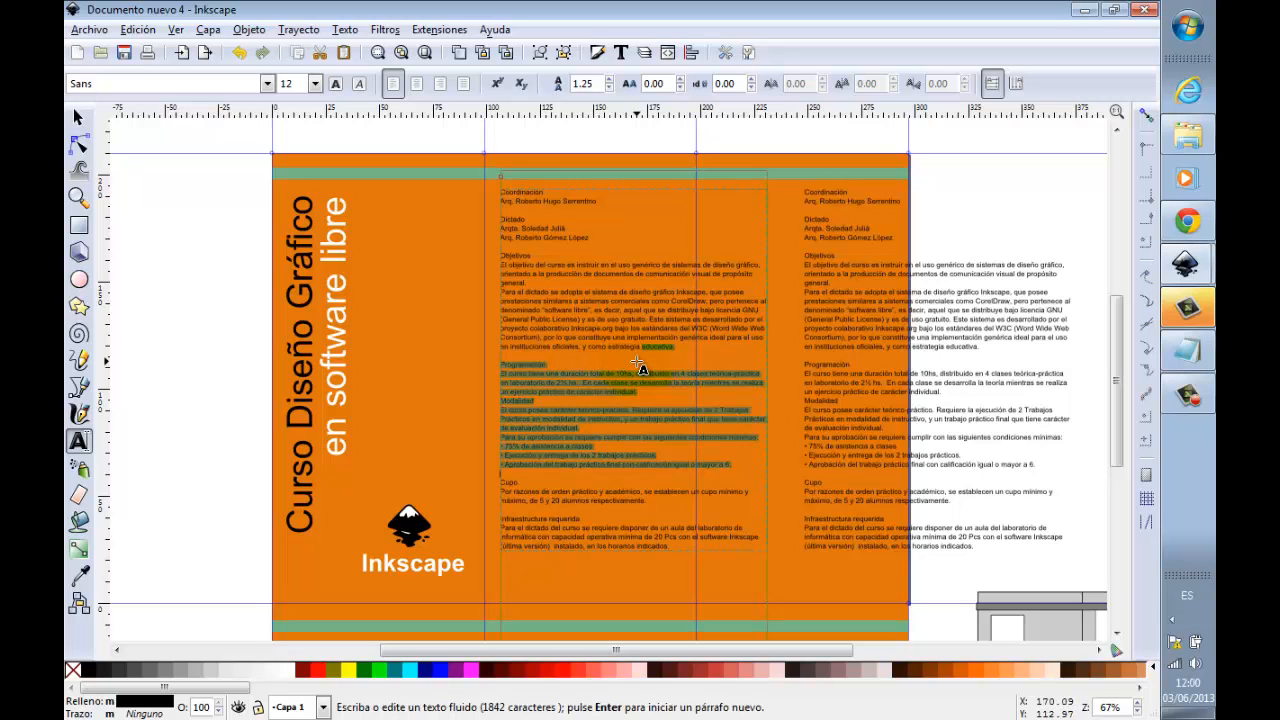
{"action": "key", "text": "Delete"}
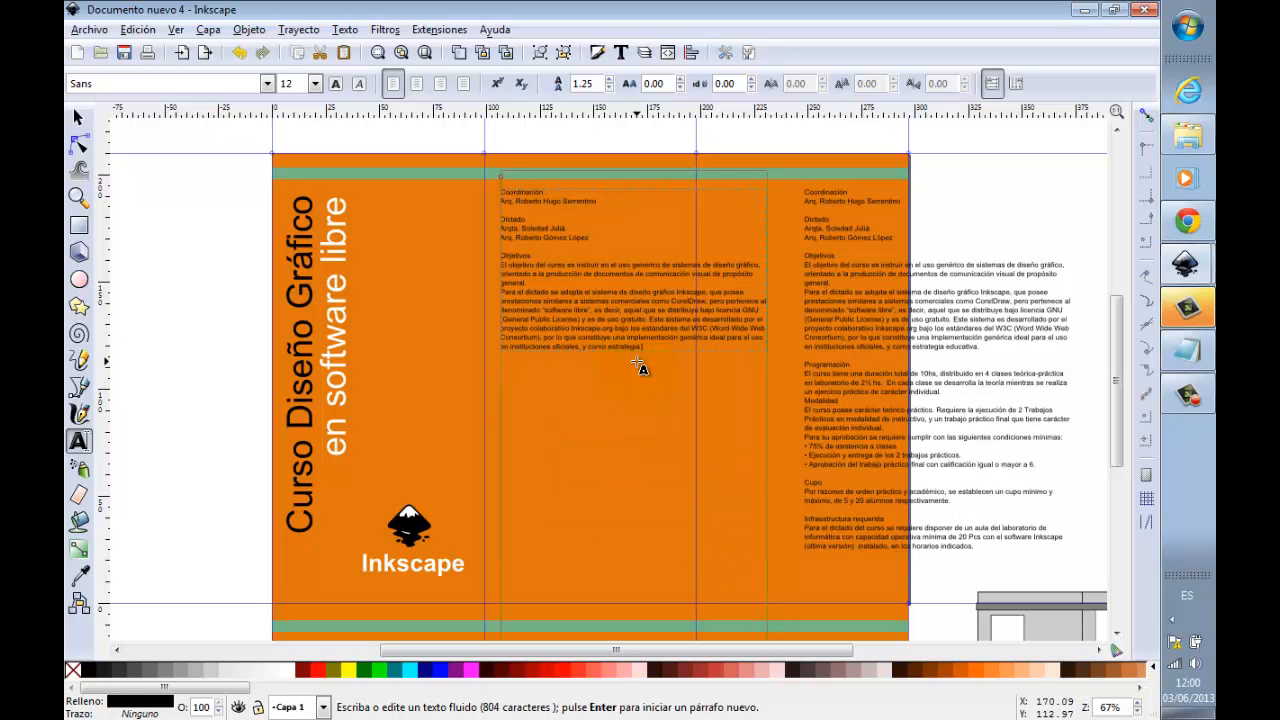
Step: Delete all the text before the Programación heading from the duplicated text block
{"action": "left_click", "coordinate": [834, 372]}
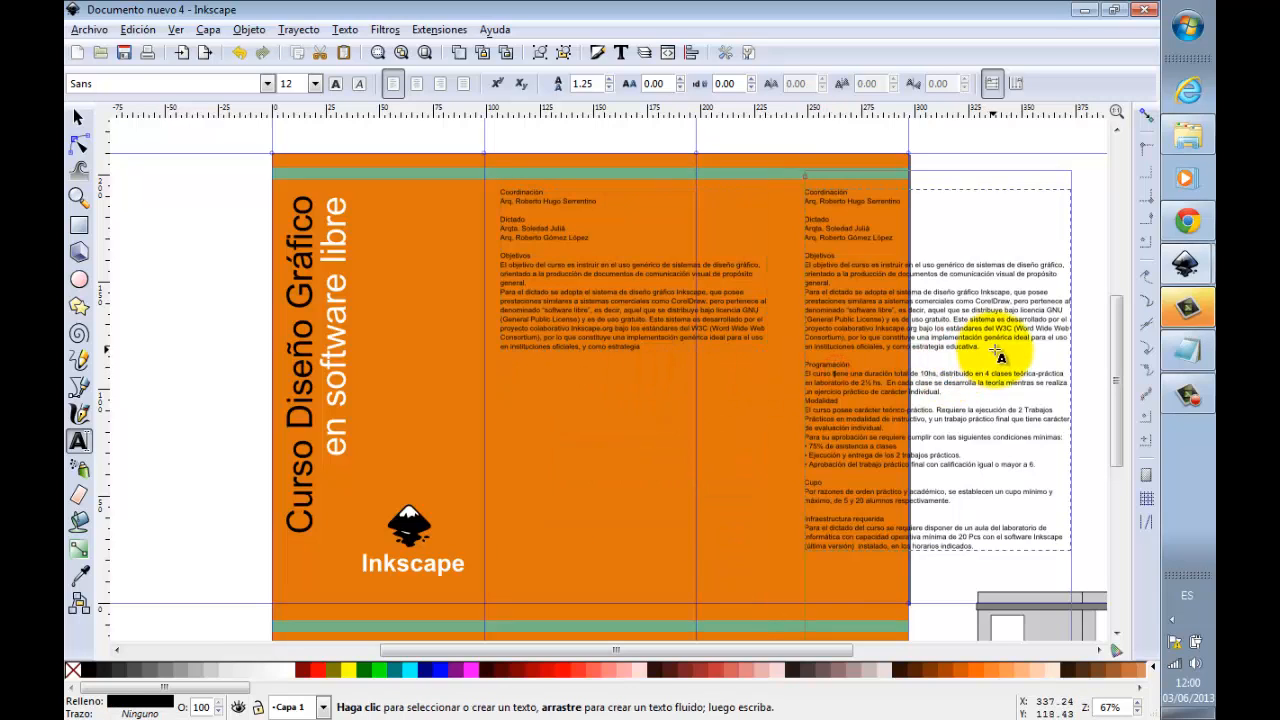
{"action": "left_click_drag", "start_coordinate": [993, 347], "coordinate": [803, 188]}
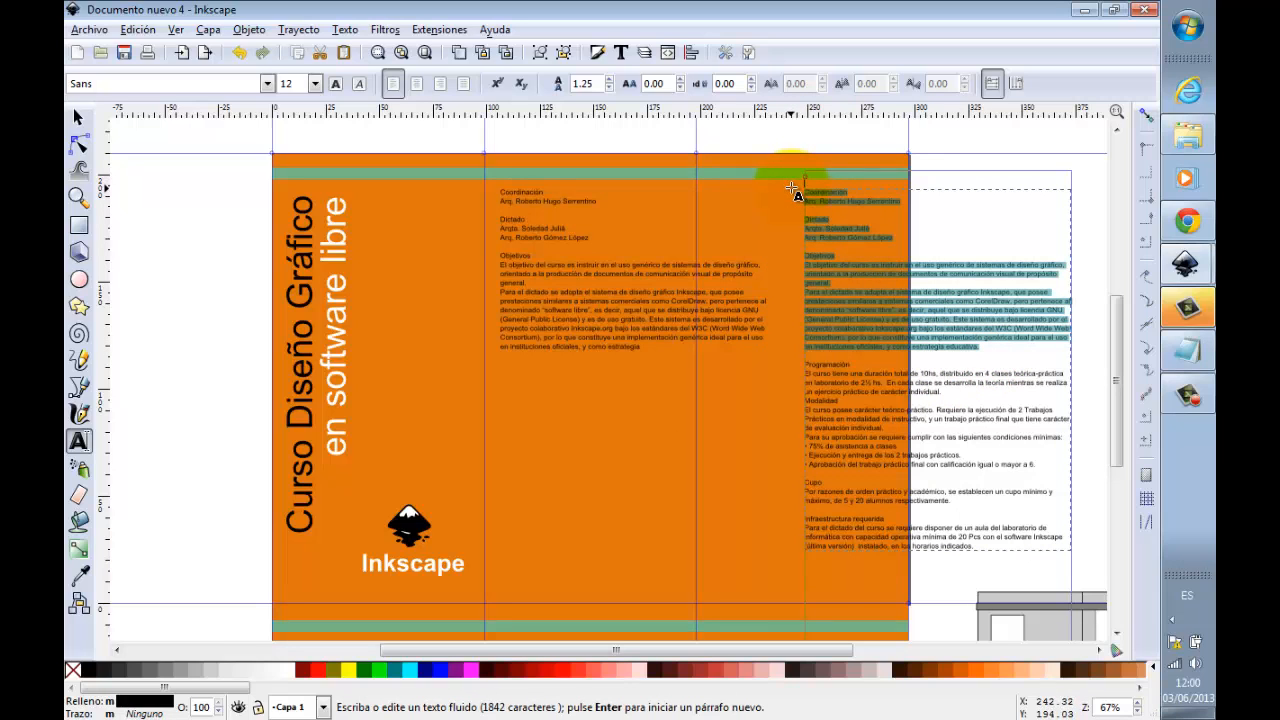
{"action": "key", "text": "Delete"}
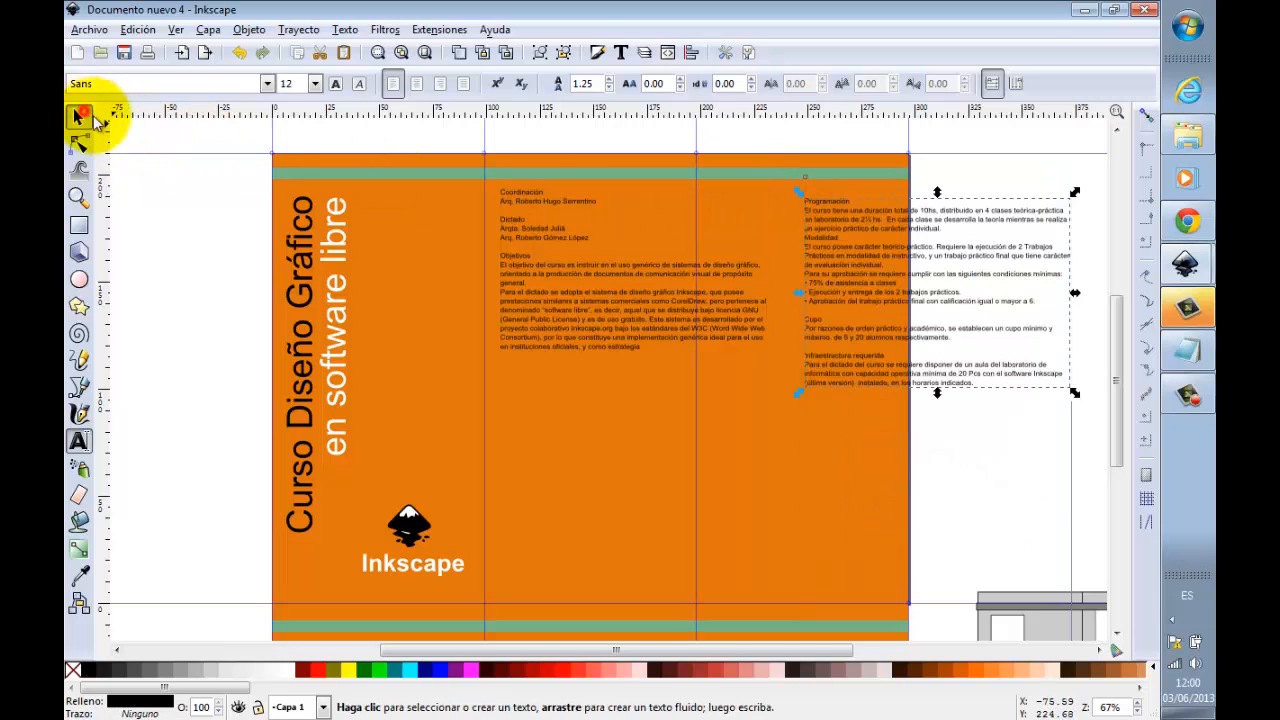
Step: Resize the middle text block's frame to about 84 mm wide, ending just above the first face's lower edge
{"action": "left_click", "coordinate": [82, 117]}
{"action": "left_click", "coordinate": [552, 281]}
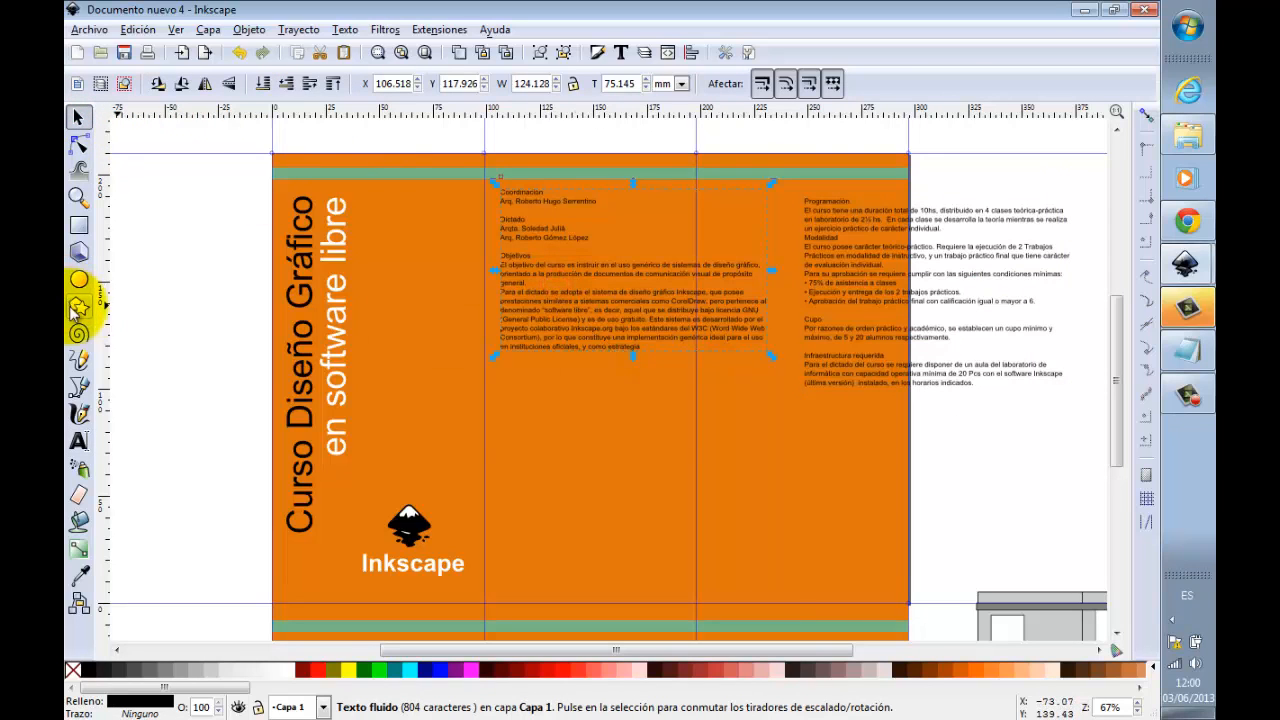
{"action": "left_click", "coordinate": [79, 440]}
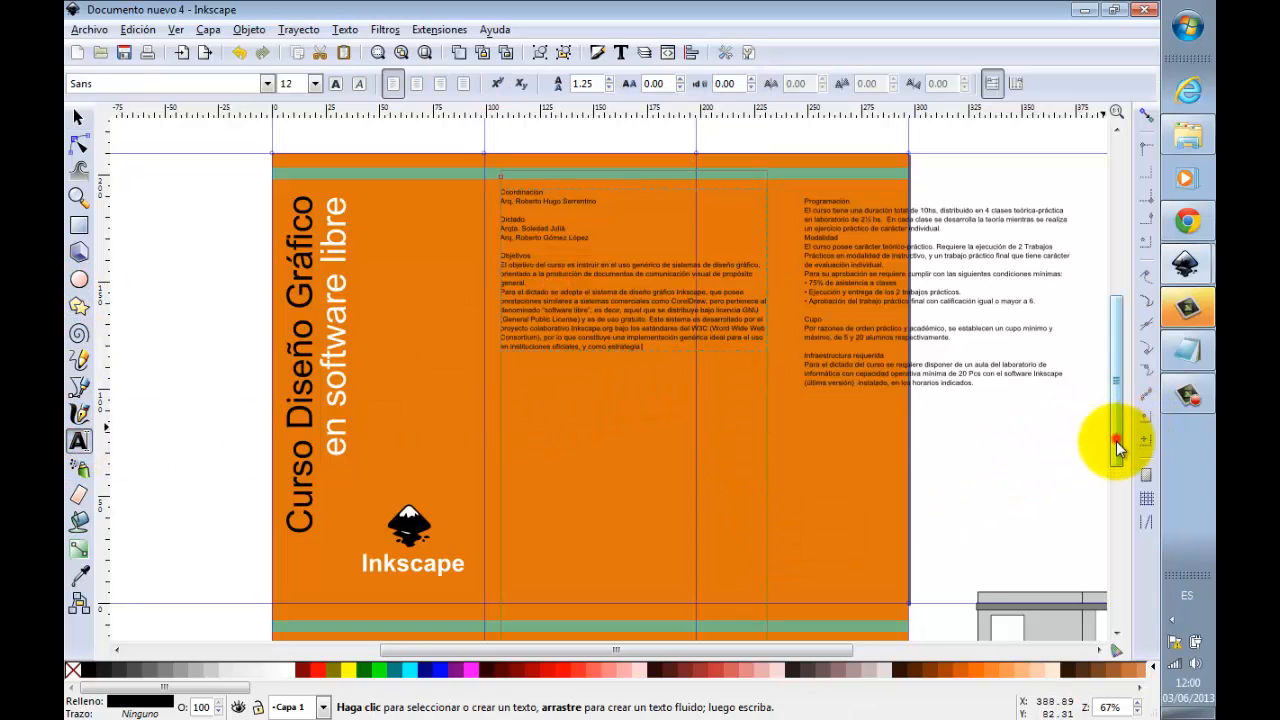
{"action": "scroll", "coordinate": [1115, 438], "scroll_direction": "down", "scroll_amount": 6}
{"action": "scroll", "coordinate": [686, 449], "scroll_direction": "down", "scroll_amount": 1, "text": "ctrl"}
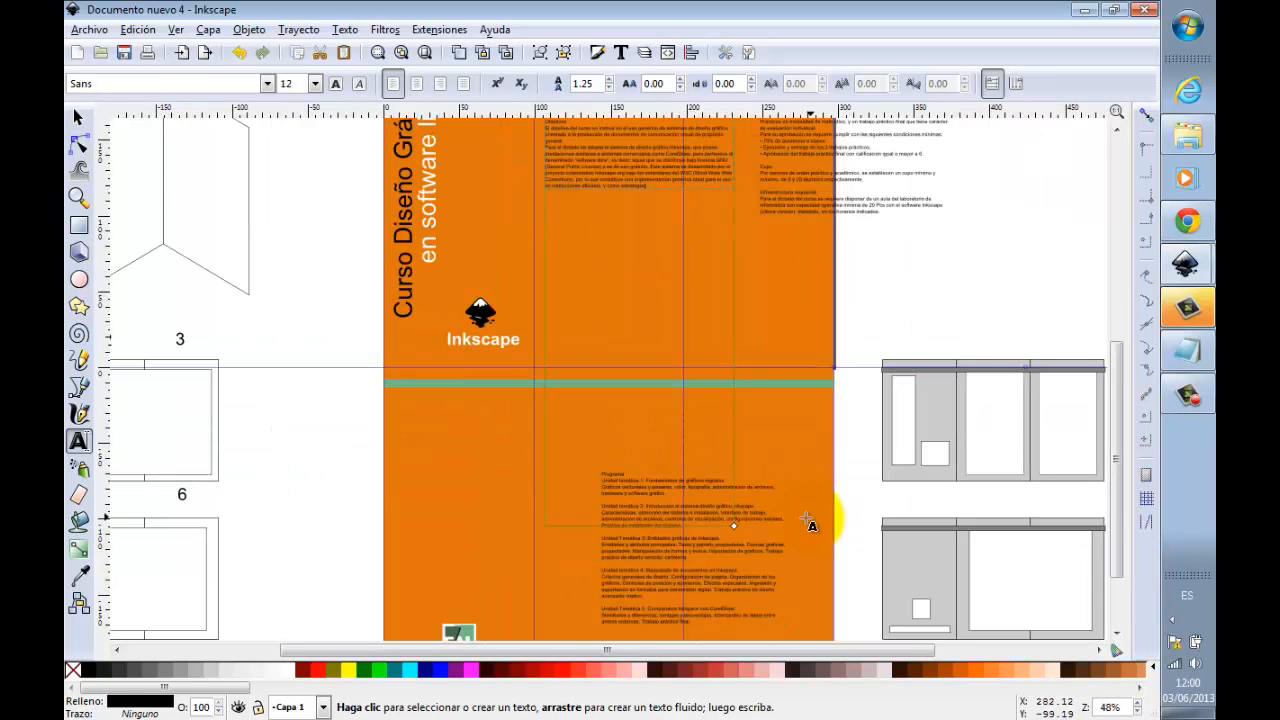
{"action": "left_click_drag", "start_coordinate": [732, 524], "coordinate": [673, 354]}
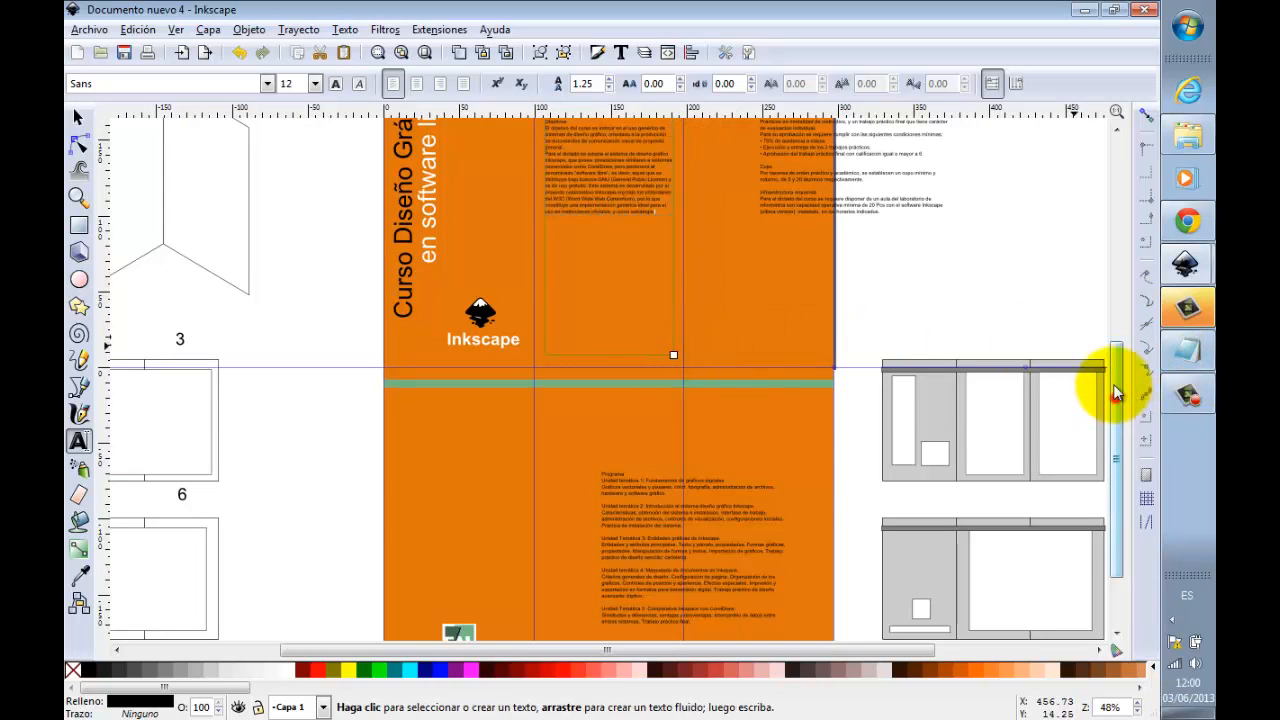
Step: Nudge the Coordinación text block slightly left and move the Programación text block to the start of the third panel
{"action": "left_click_drag", "start_coordinate": [1117, 400], "coordinate": [1110, 337]}
{"action": "left_click", "coordinate": [79, 197]}
{"action": "left_click_drag", "start_coordinate": [435, 175], "coordinate": [930, 527]}
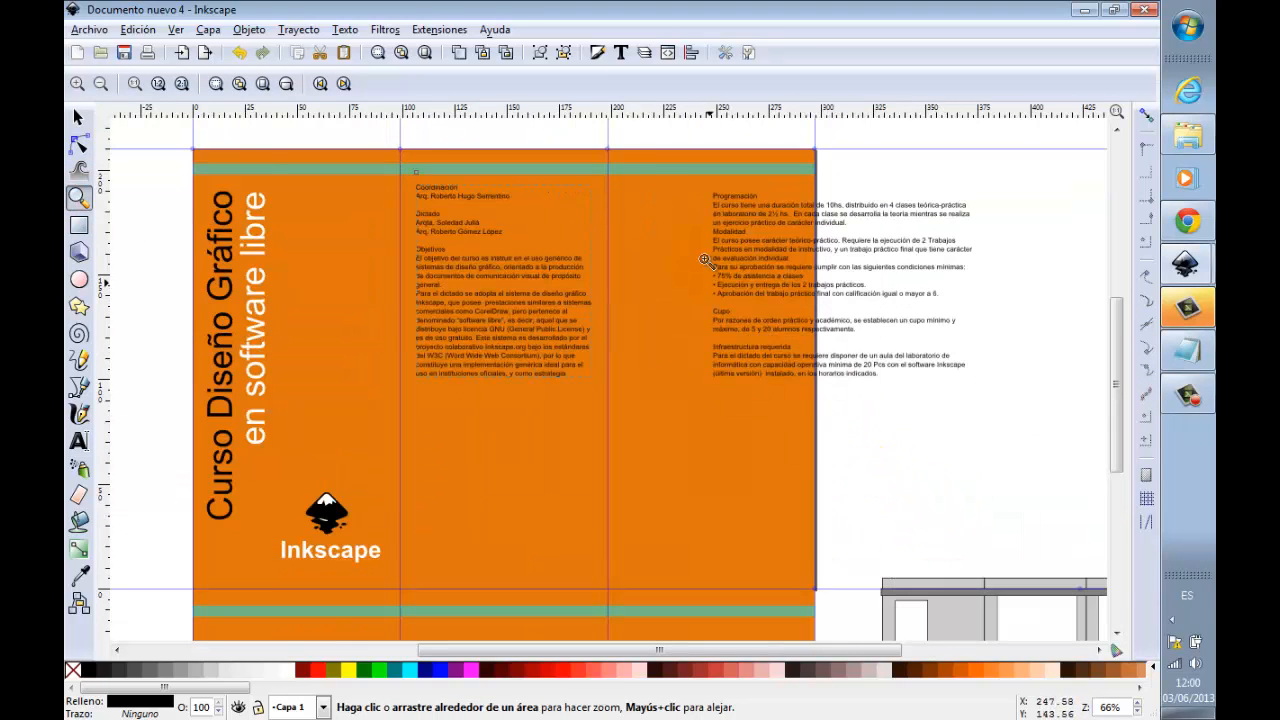
{"action": "left_click", "coordinate": [80, 118]}
{"action": "left_click", "coordinate": [517, 228]}
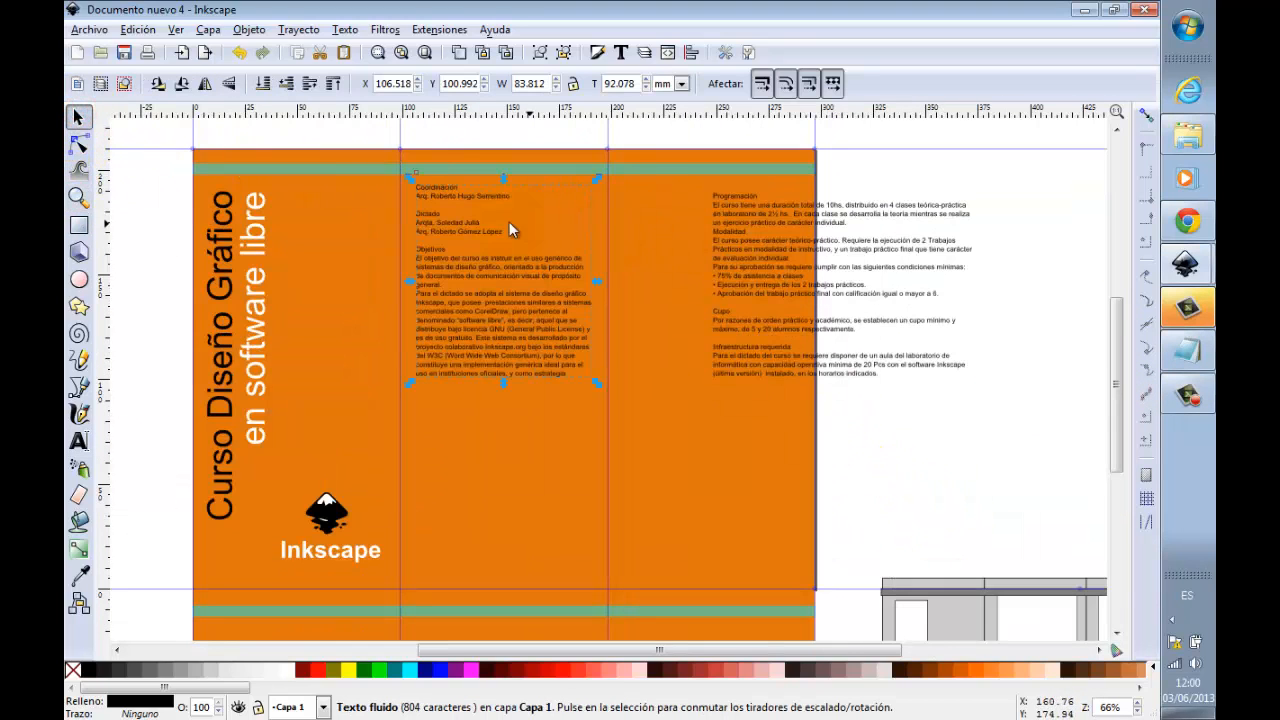
{"action": "left_click_drag", "start_coordinate": [478, 196], "coordinate": [473, 196]}
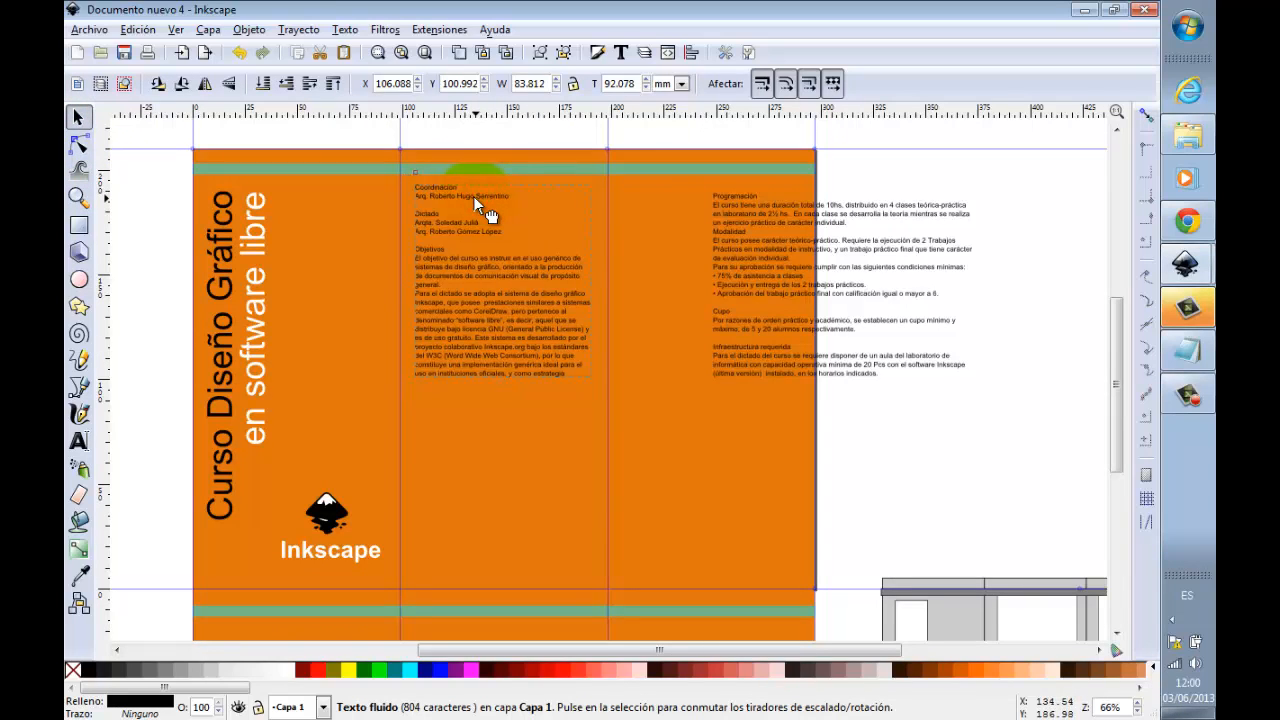
{"action": "left_click_drag", "start_coordinate": [745, 227], "coordinate": [654, 220]}
Step: Resize the Programación text block's frame to fit inside the third panel, ending just above the first face's lower edge
{"action": "left_click", "coordinate": [78, 197]}
{"action": "right_click", "coordinate": [787, 285]}
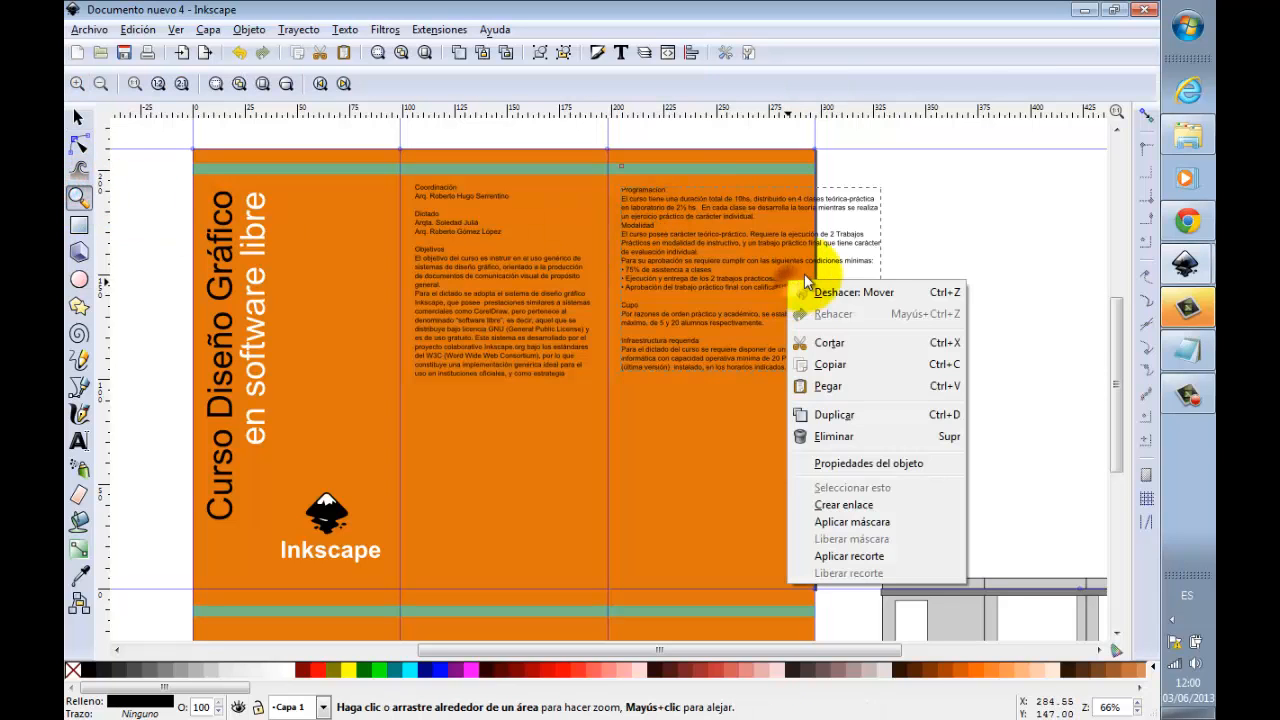
{"action": "left_click", "coordinate": [400, 53]}
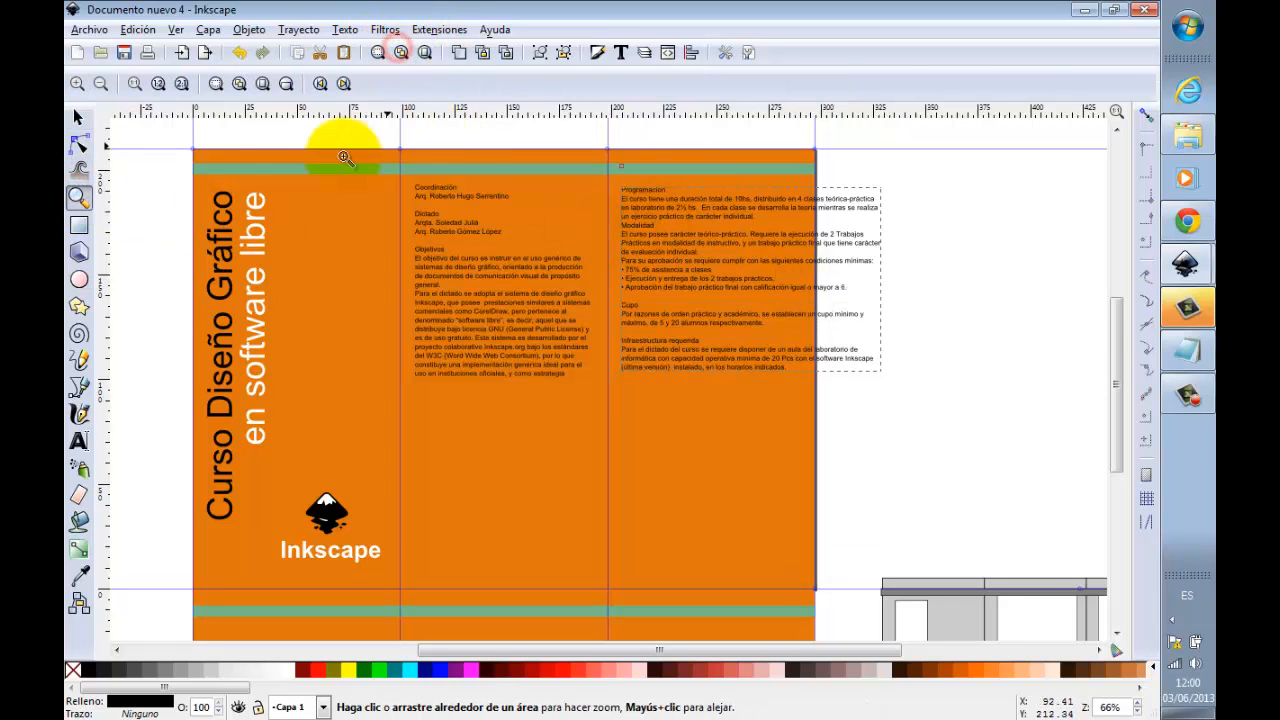
{"action": "left_click", "coordinate": [80, 440]}
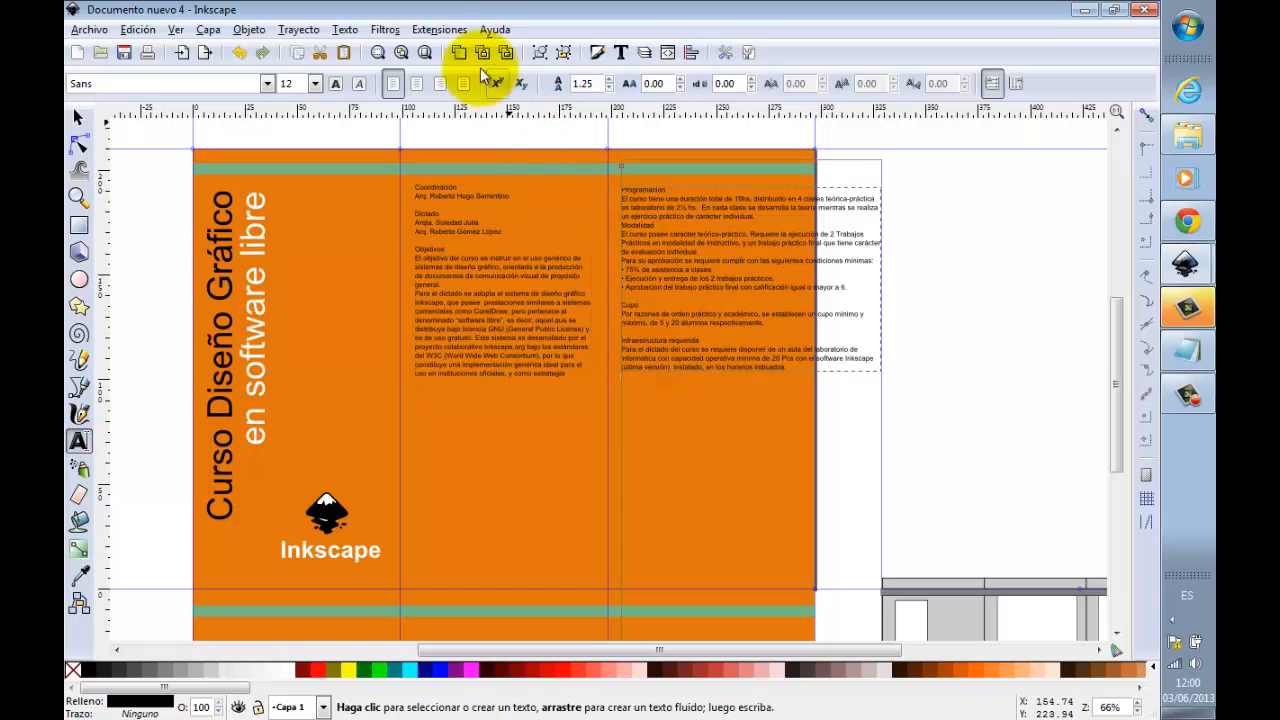
{"action": "left_click", "coordinate": [401, 53]}
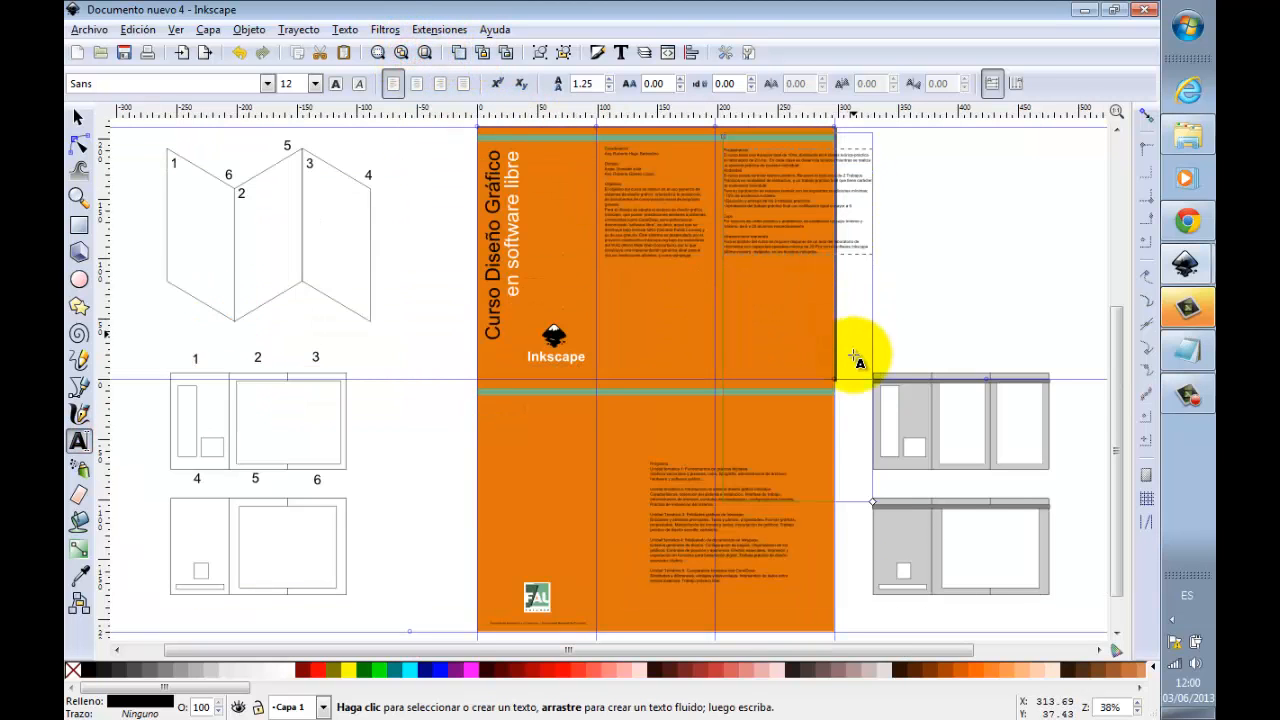
{"action": "left_click_drag", "start_coordinate": [872, 508], "coordinate": [825, 371]}
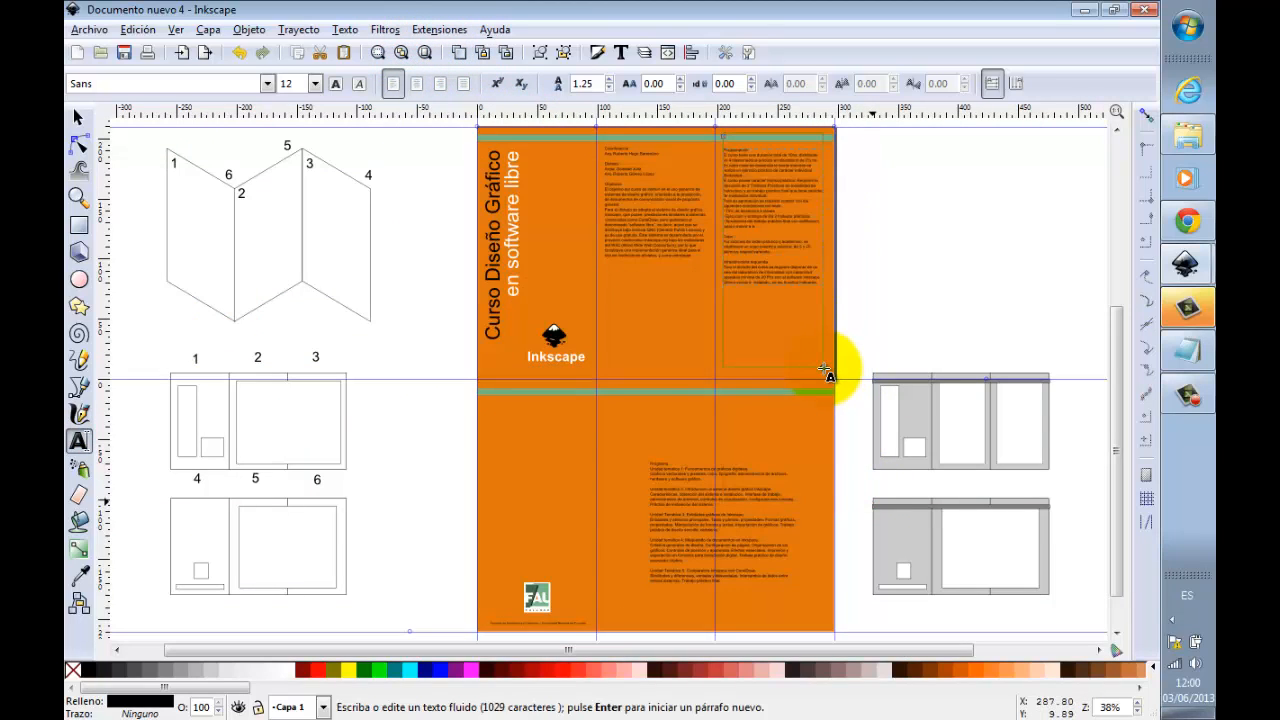
Step: Set the font size of the middle panel's text block to 16
{"action": "left_click", "coordinate": [78, 197]}
{"action": "left_click_drag", "start_coordinate": [557, 136], "coordinate": [871, 414]}
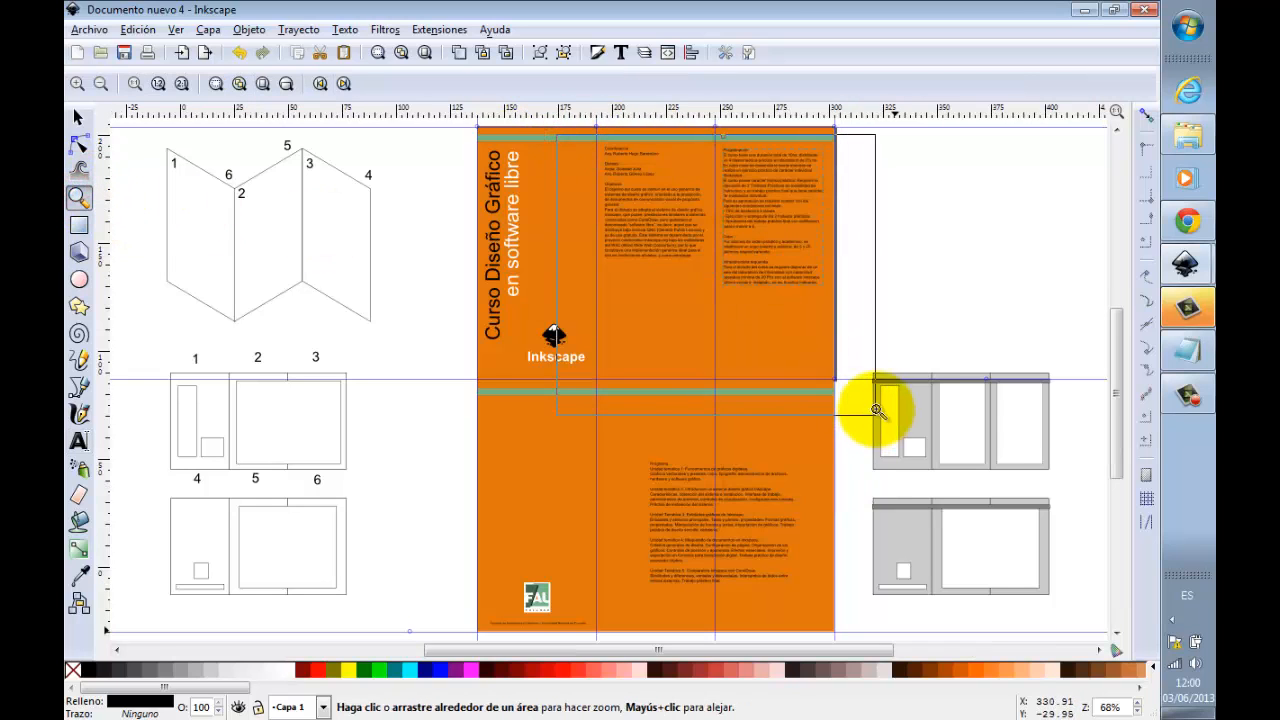
{"action": "left_click", "coordinate": [80, 118]}
{"action": "left_click", "coordinate": [460, 226]}
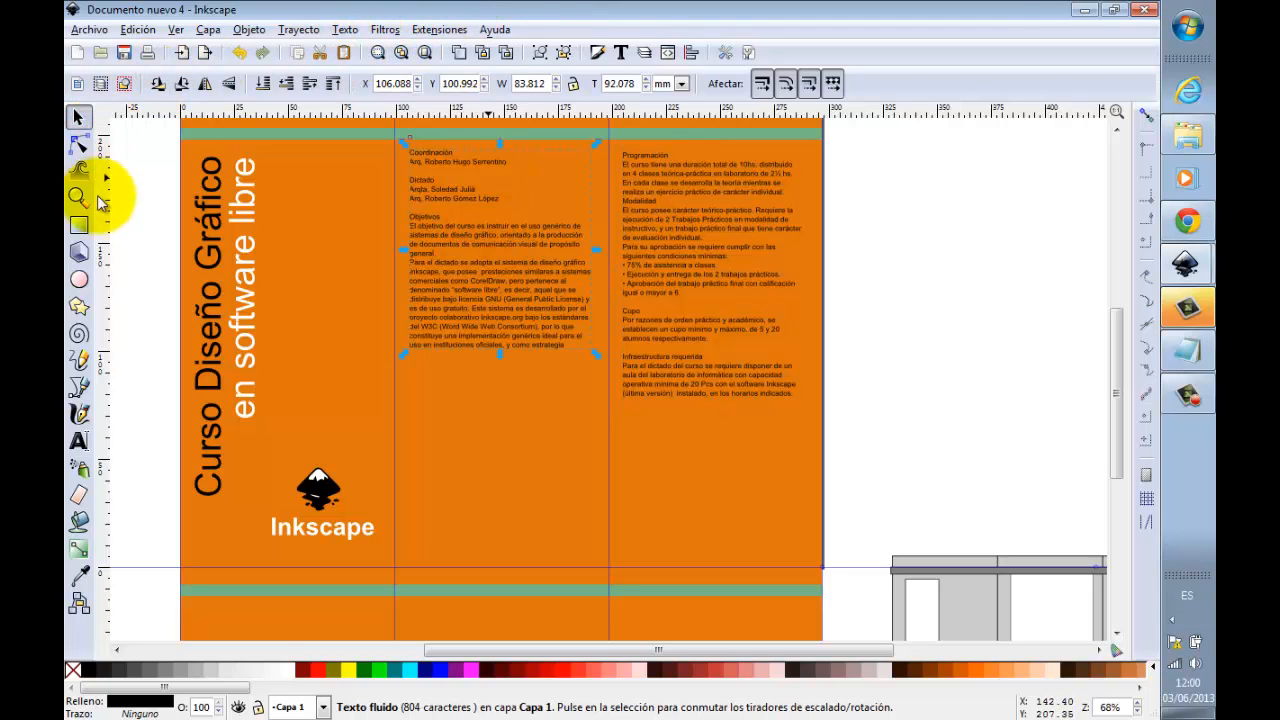
{"action": "left_click", "coordinate": [79, 441]}
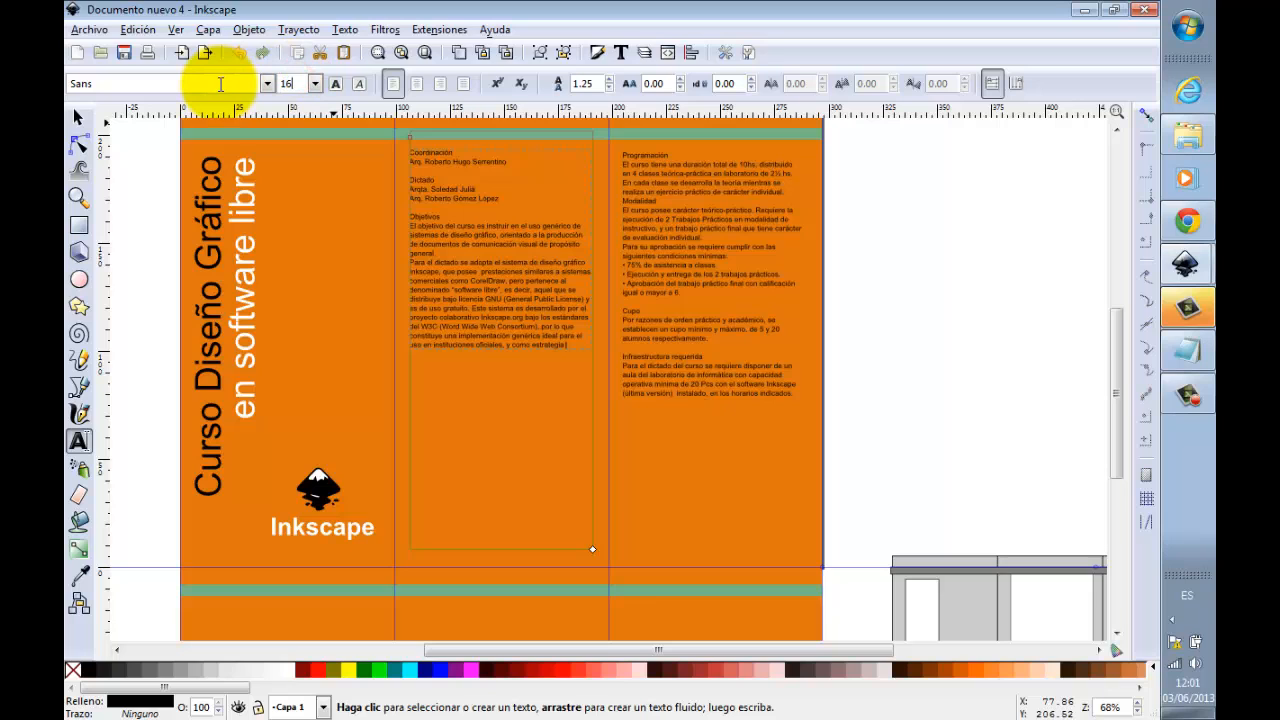
{"action": "key", "text": "Return"}
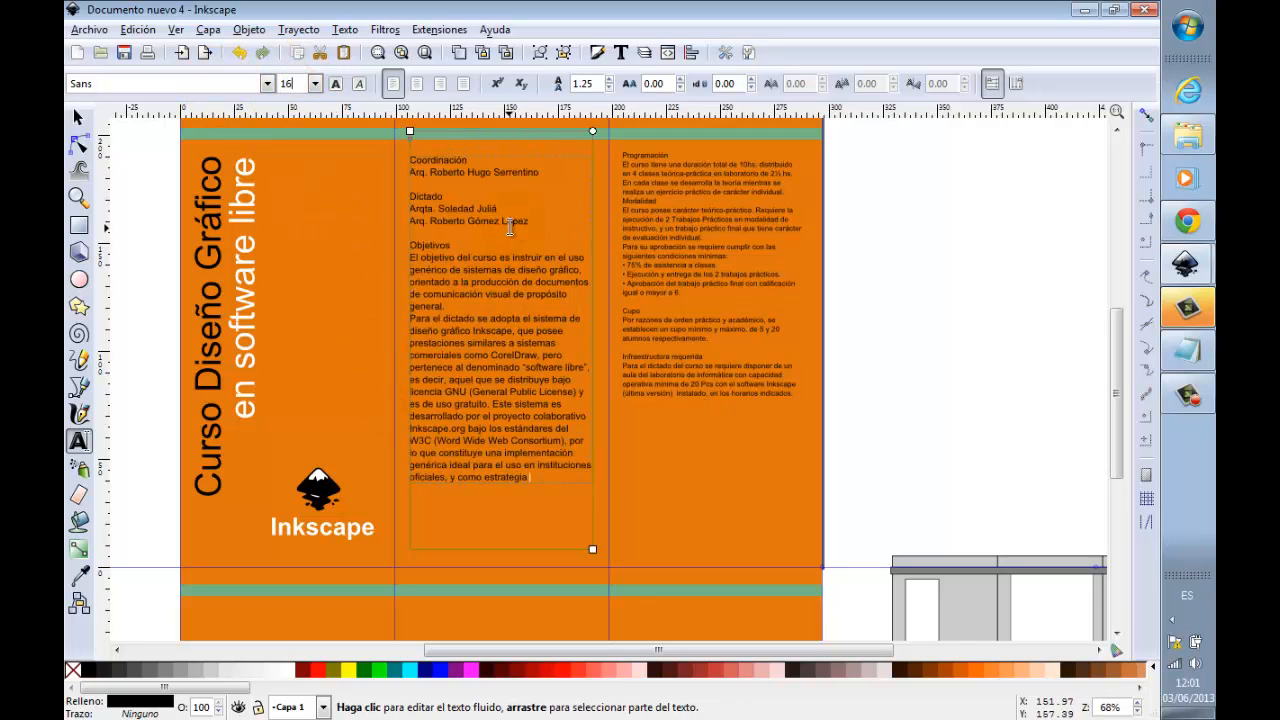
Step: Set the font size of the third panel's Programación text block to 16
{"action": "left_click", "coordinate": [673, 283]}
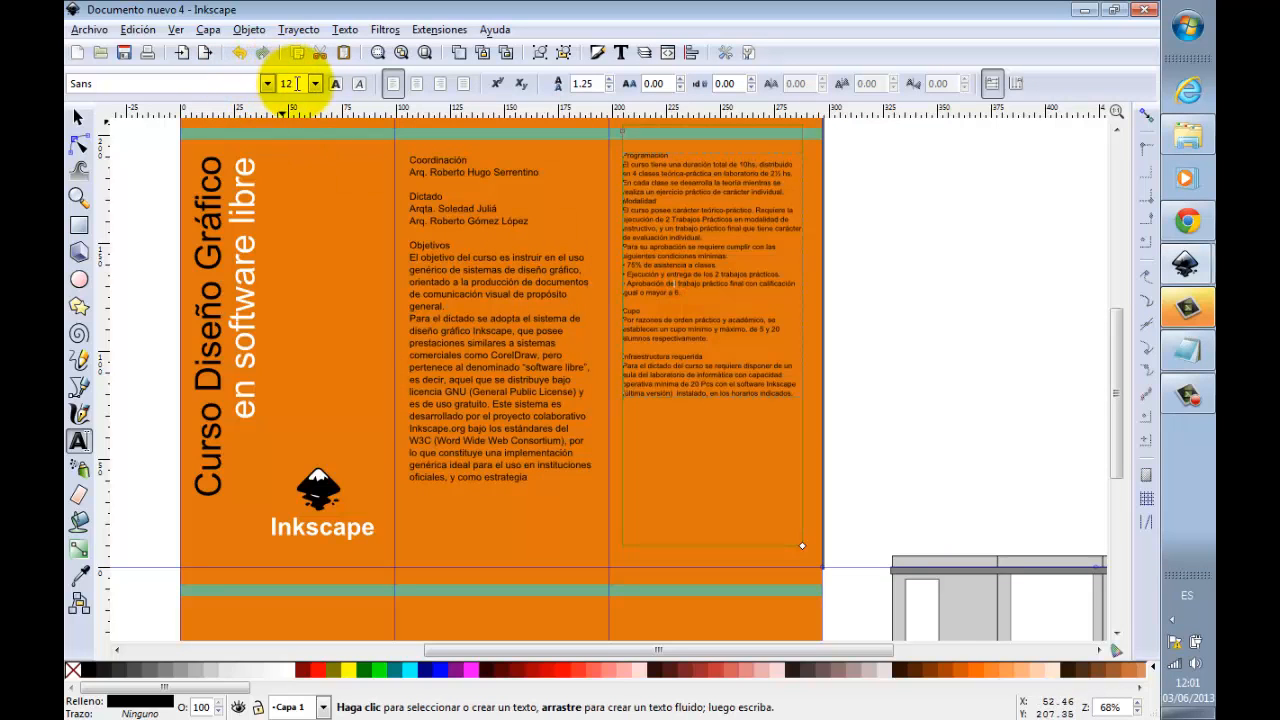
{"action": "left_click_drag", "start_coordinate": [297, 84], "coordinate": [215, 82]}
{"action": "type", "text": "16"}
{"action": "key", "text": "Return"}
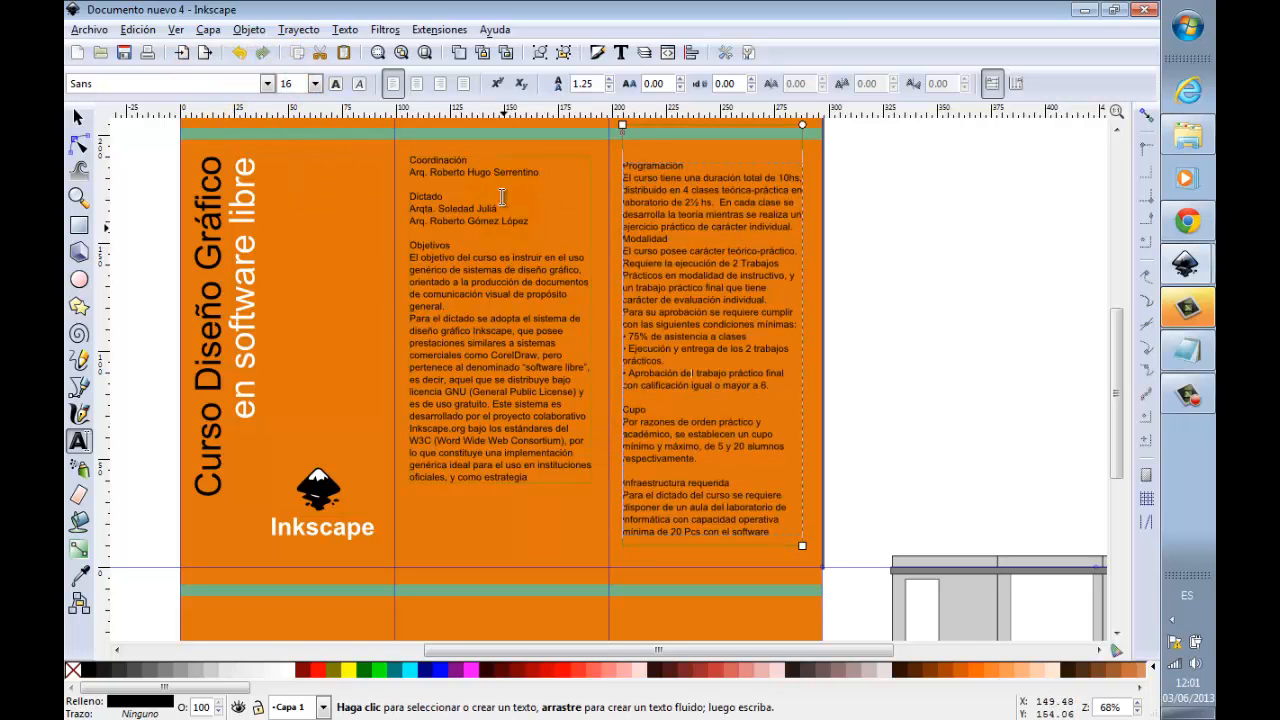
Step: Make the headings Coordinación, Dictado and Objetivos bold in the middle panel
{"action": "left_click_drag", "start_coordinate": [472, 158], "coordinate": [410, 159]}
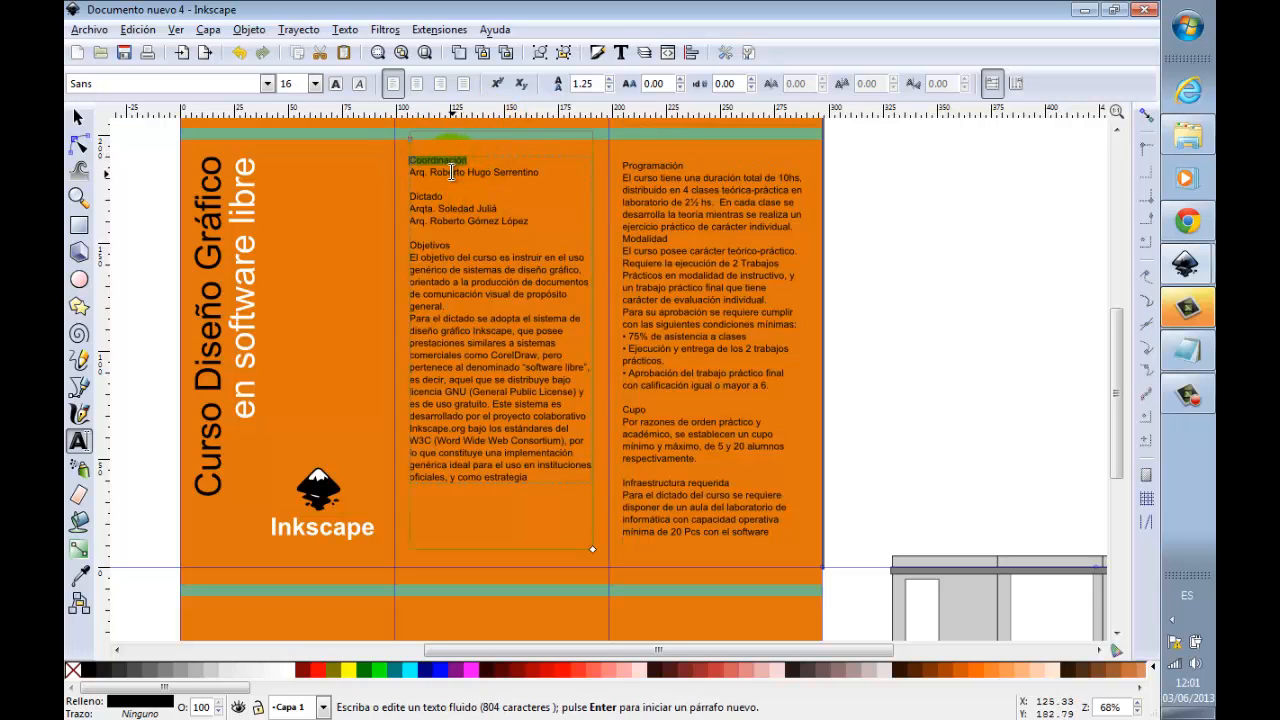
{"action": "left_click", "coordinate": [335, 83]}
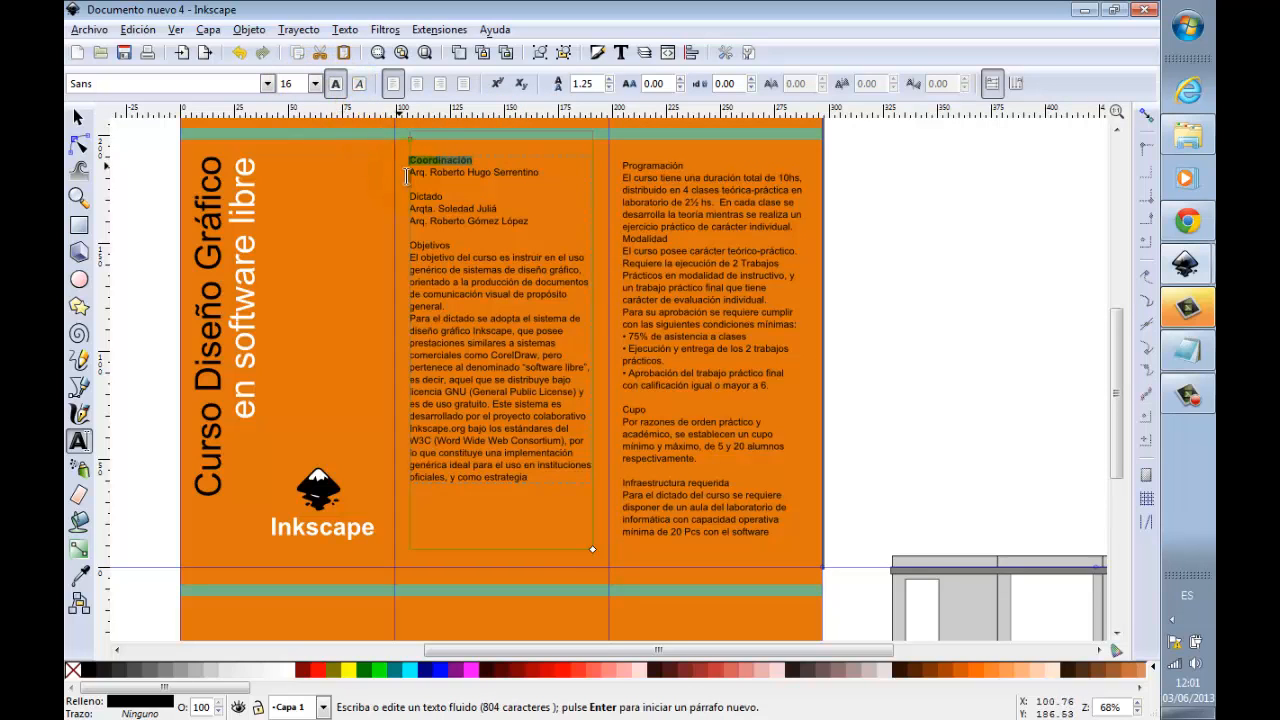
{"action": "left_click", "coordinate": [445, 195]}
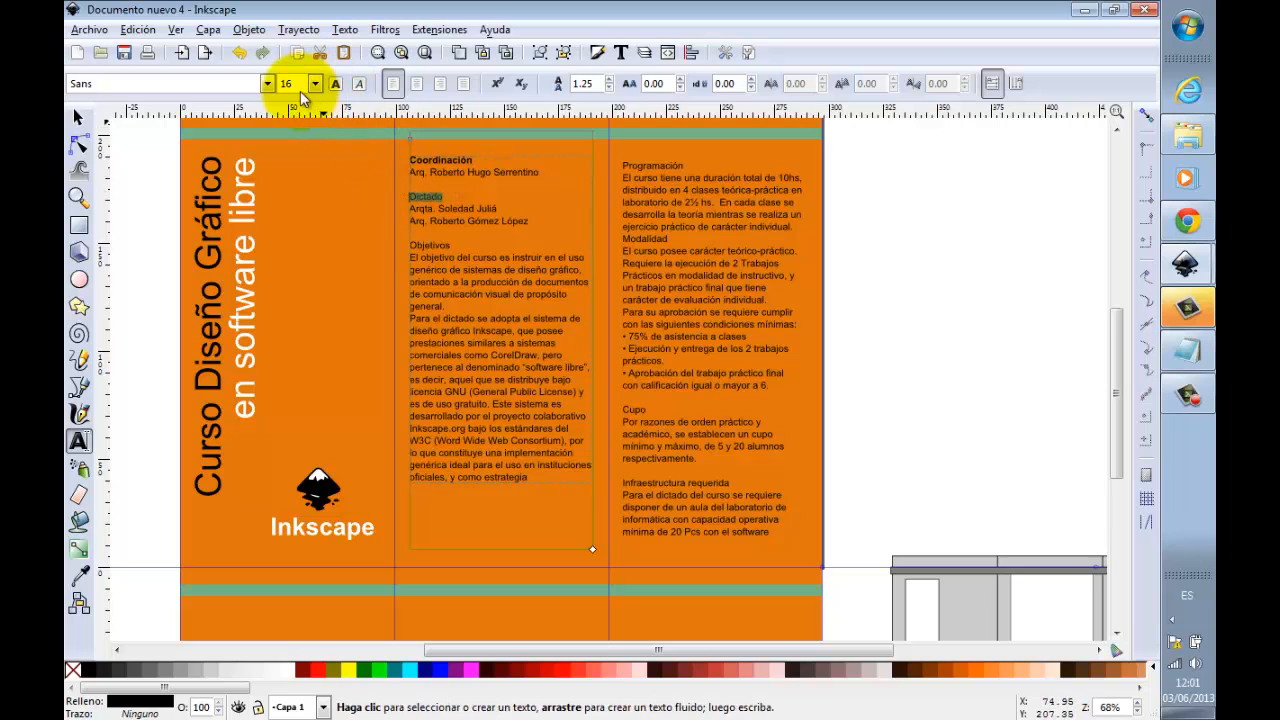
{"action": "left_click", "coordinate": [335, 84]}
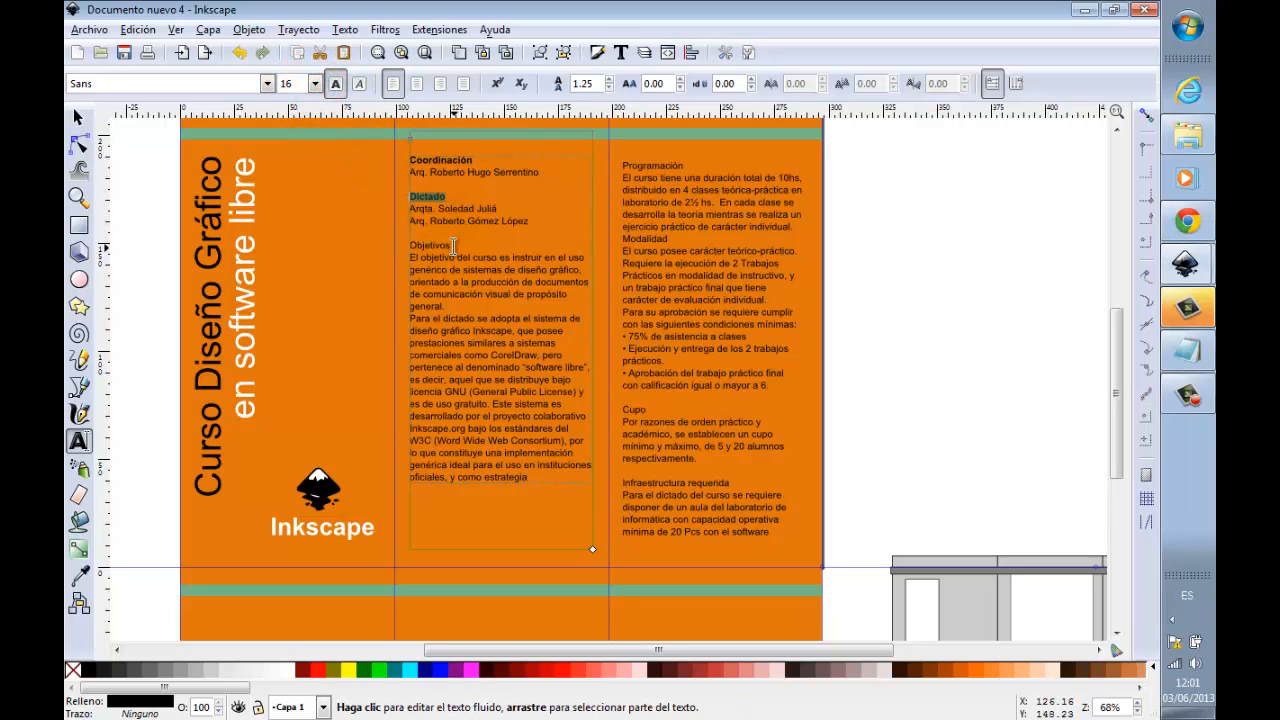
{"action": "left_click_drag", "start_coordinate": [454, 245], "coordinate": [425, 245]}
{"action": "left_click", "coordinate": [335, 84]}
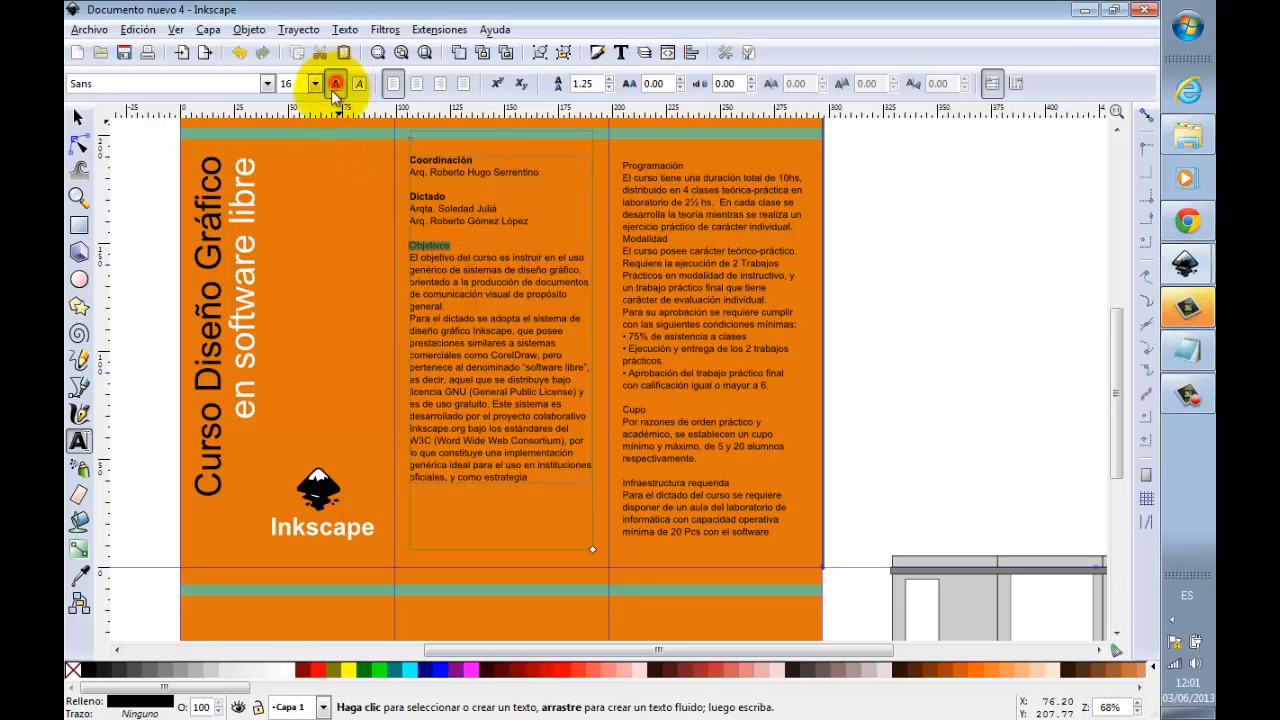
Step: Make the Programación heading bold in the third panel
{"action": "left_click", "coordinate": [688, 163]}
{"action": "left_click_drag", "start_coordinate": [688, 163], "coordinate": [620, 164]}
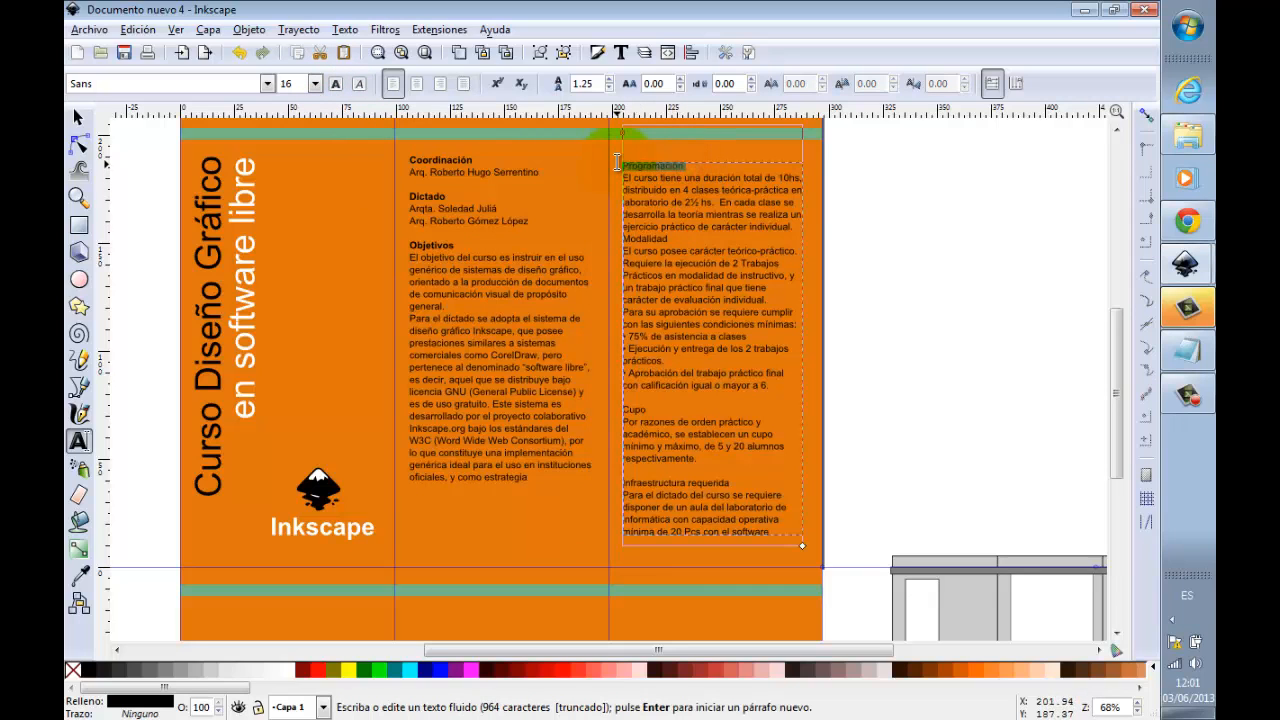
{"action": "left_click", "coordinate": [358, 86]}
{"action": "left_click", "coordinate": [335, 84]}
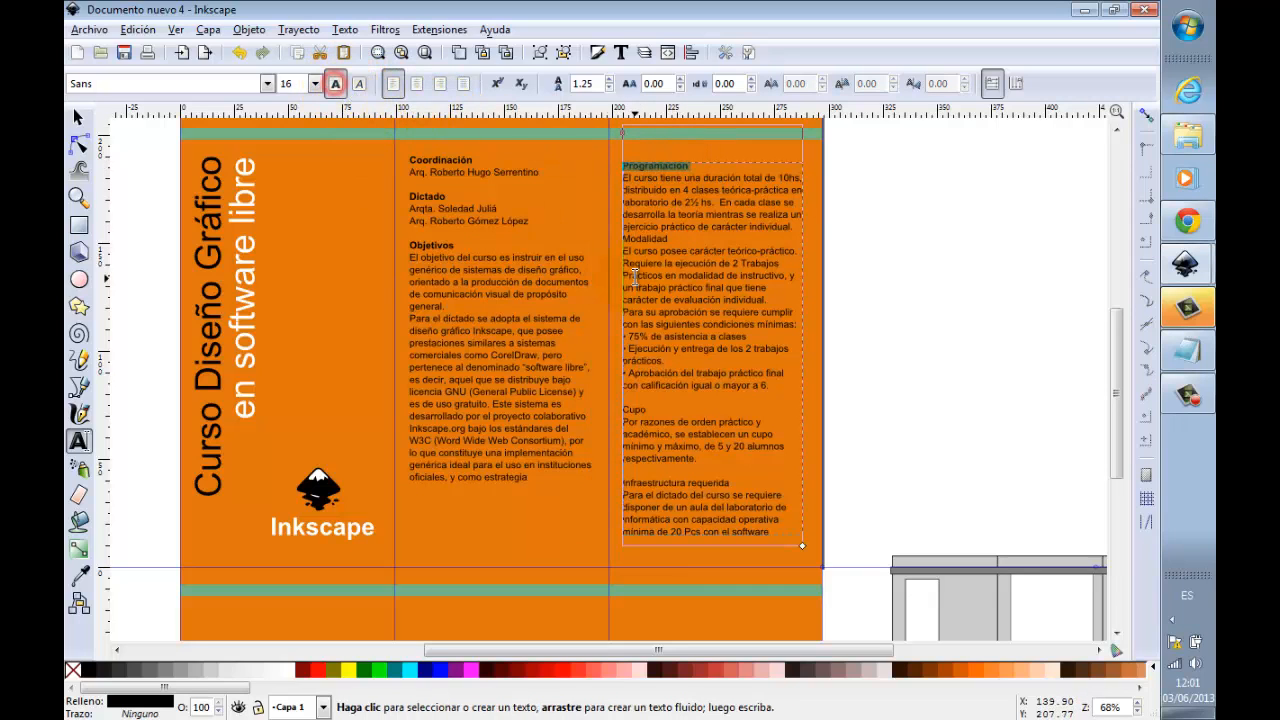
Step: Insert a blank line above the Modalidad heading in the third panel and make the heading bold
{"action": "left_click", "coordinate": [677, 241]}
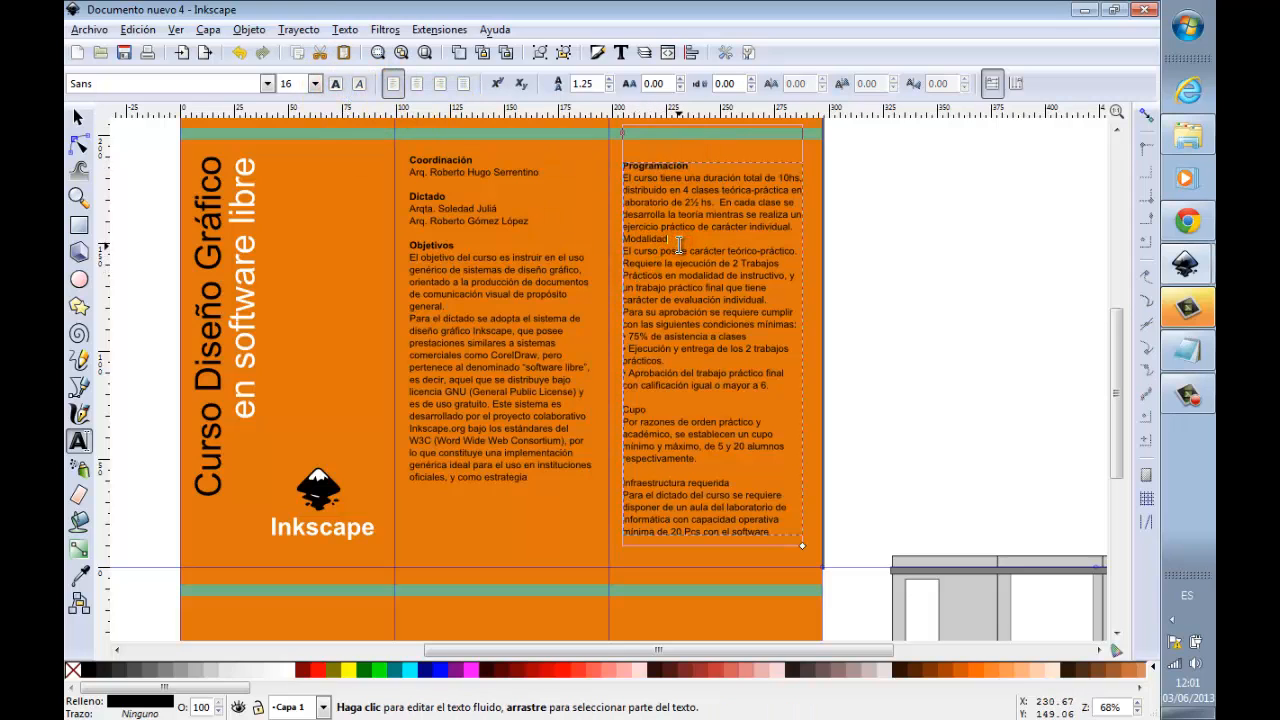
{"action": "key", "text": "Return"}
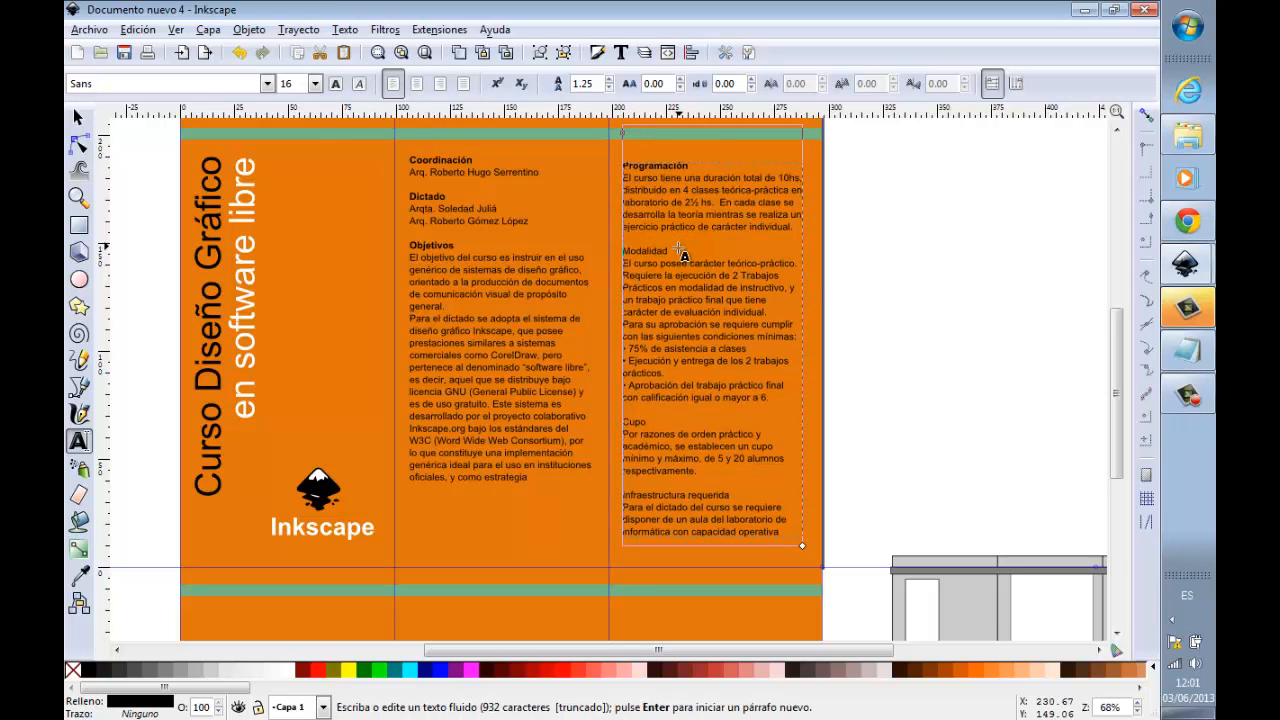
{"action": "left_click_drag", "start_coordinate": [671, 250], "coordinate": [626, 245]}
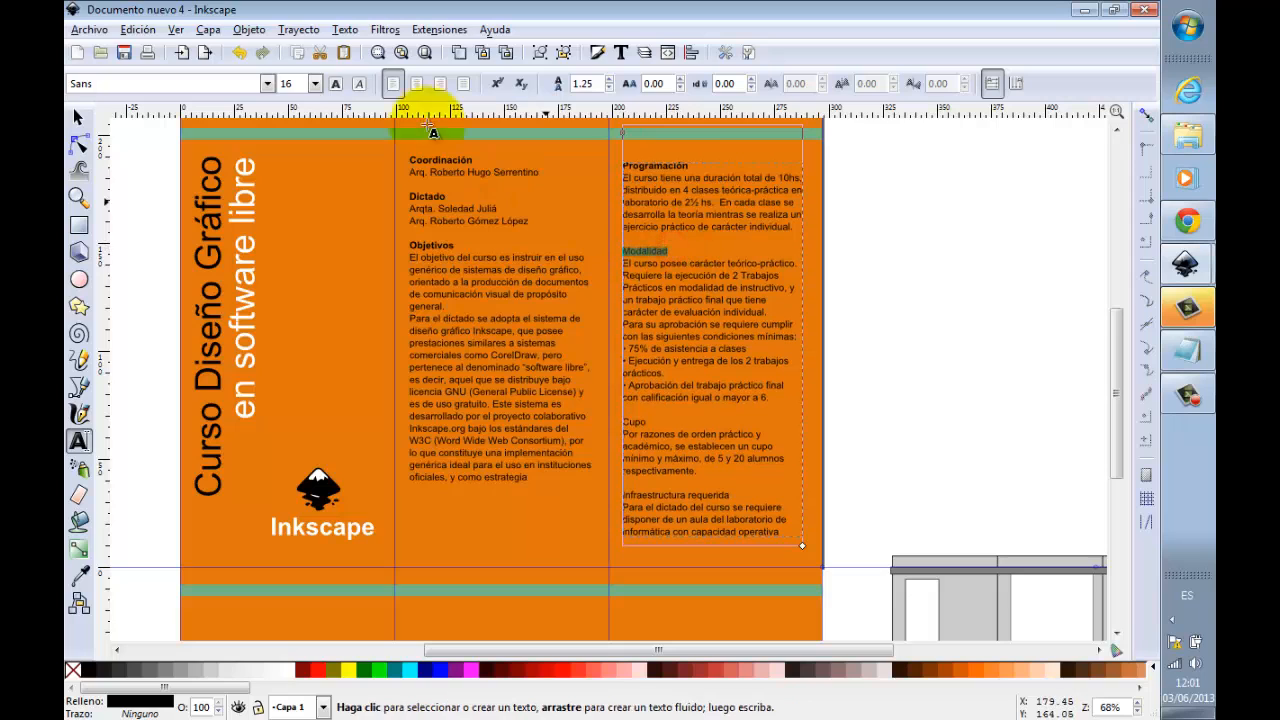
{"action": "left_click", "coordinate": [335, 83]}
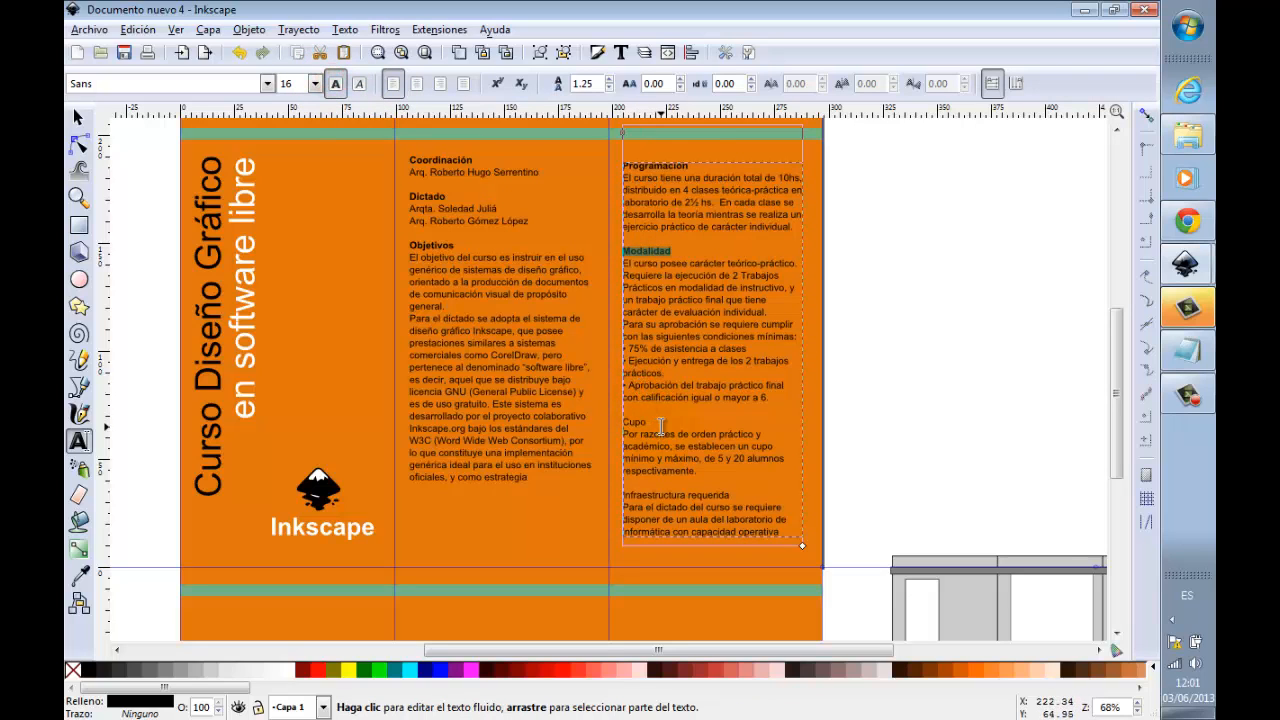
Step: Make the headings Cupo and Infraestructura requerida bold in the third panel
{"action": "left_click_drag", "start_coordinate": [658, 423], "coordinate": [624, 422]}
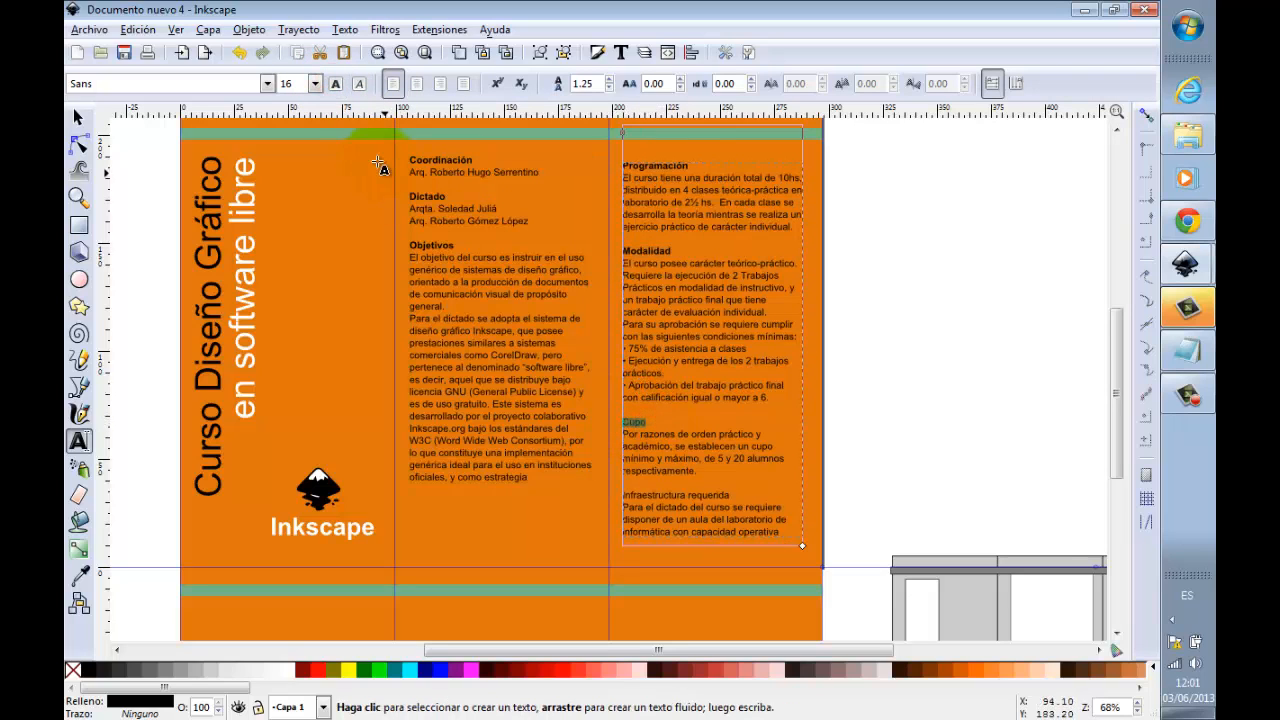
{"action": "left_click", "coordinate": [336, 83]}
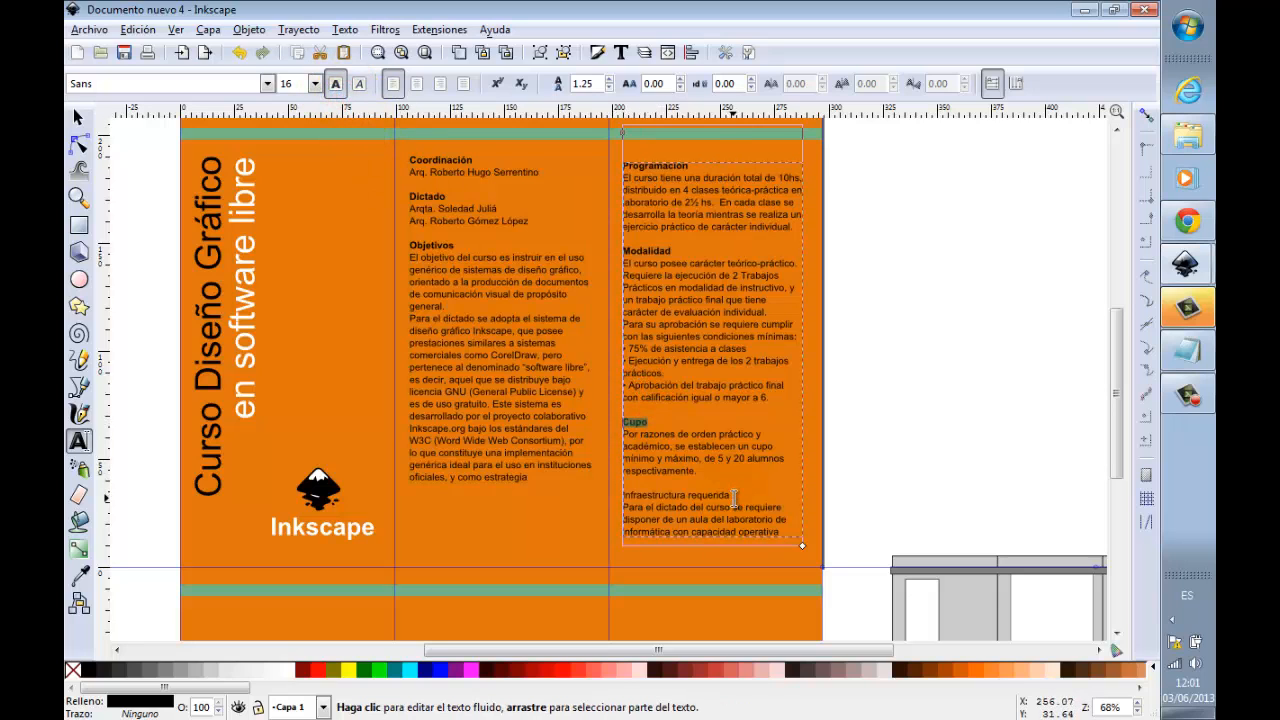
{"action": "left_click_drag", "start_coordinate": [734, 497], "coordinate": [620, 495]}
{"action": "left_click", "coordinate": [338, 86]}
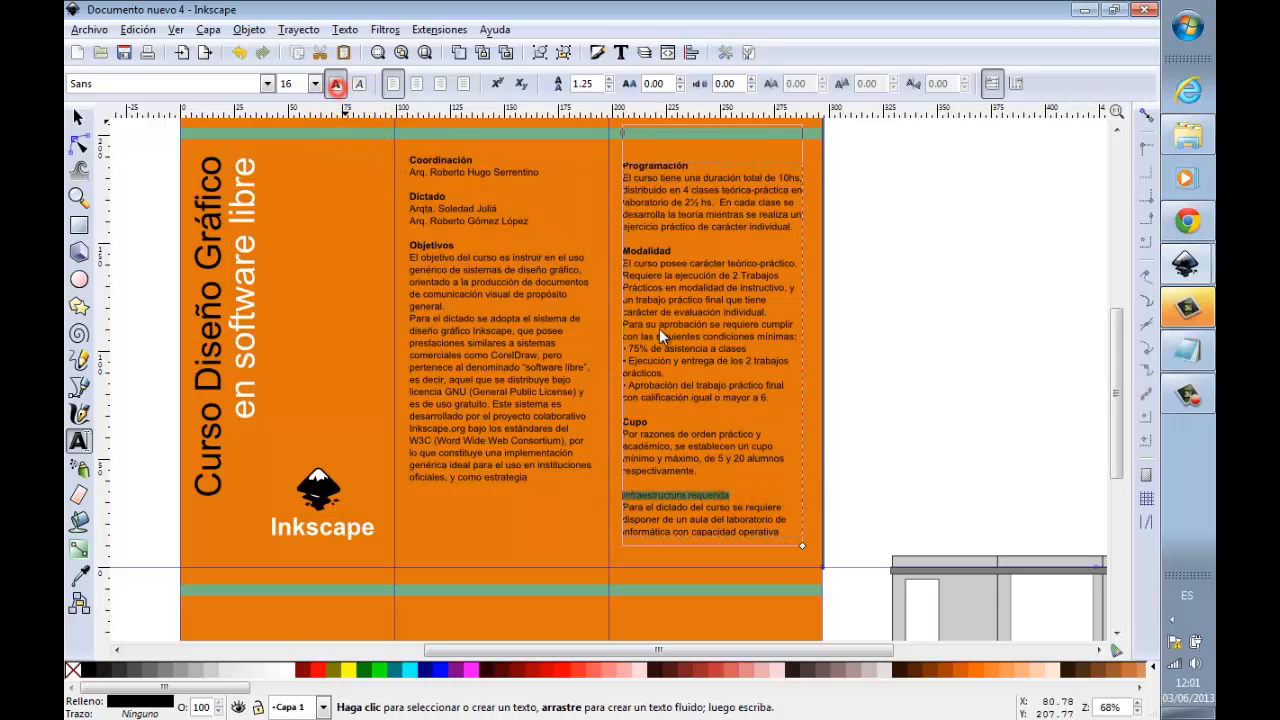
{"action": "left_click", "coordinate": [743, 441]}
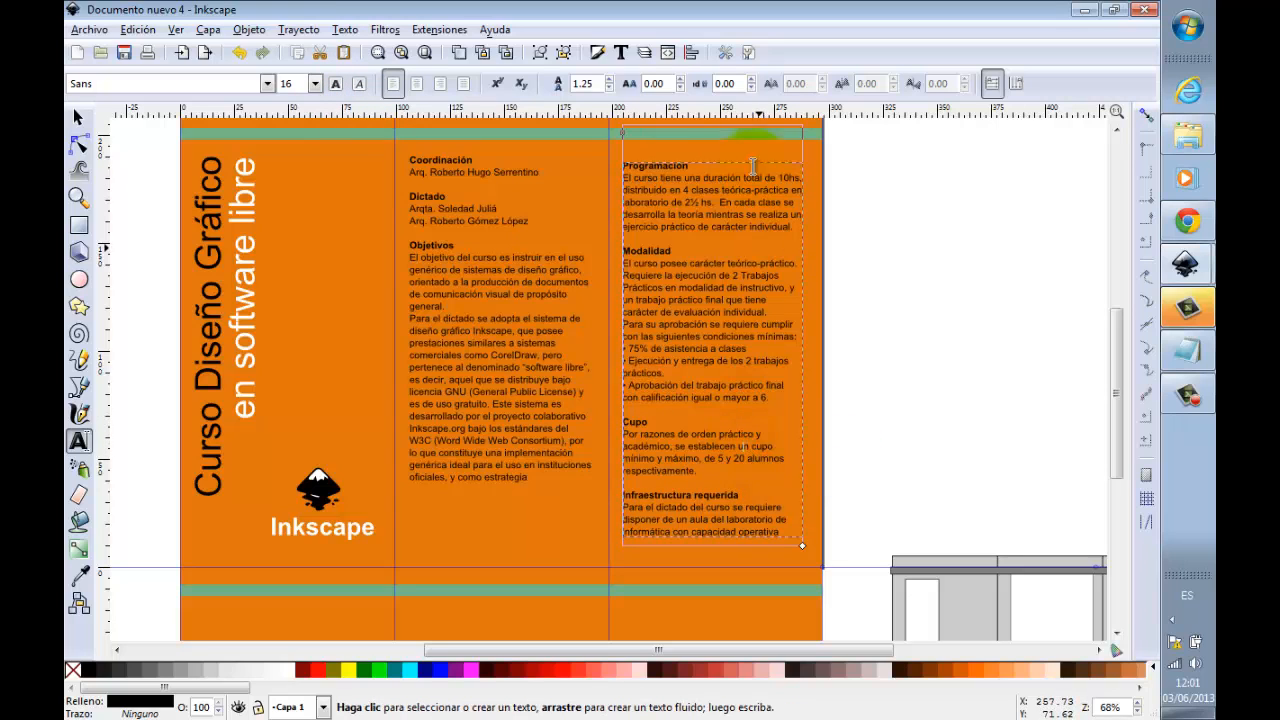
Step: Move the Programación heading and its paragraph from the third panel to the end of the middle panel's text
{"action": "left_click", "coordinate": [988, 262]}
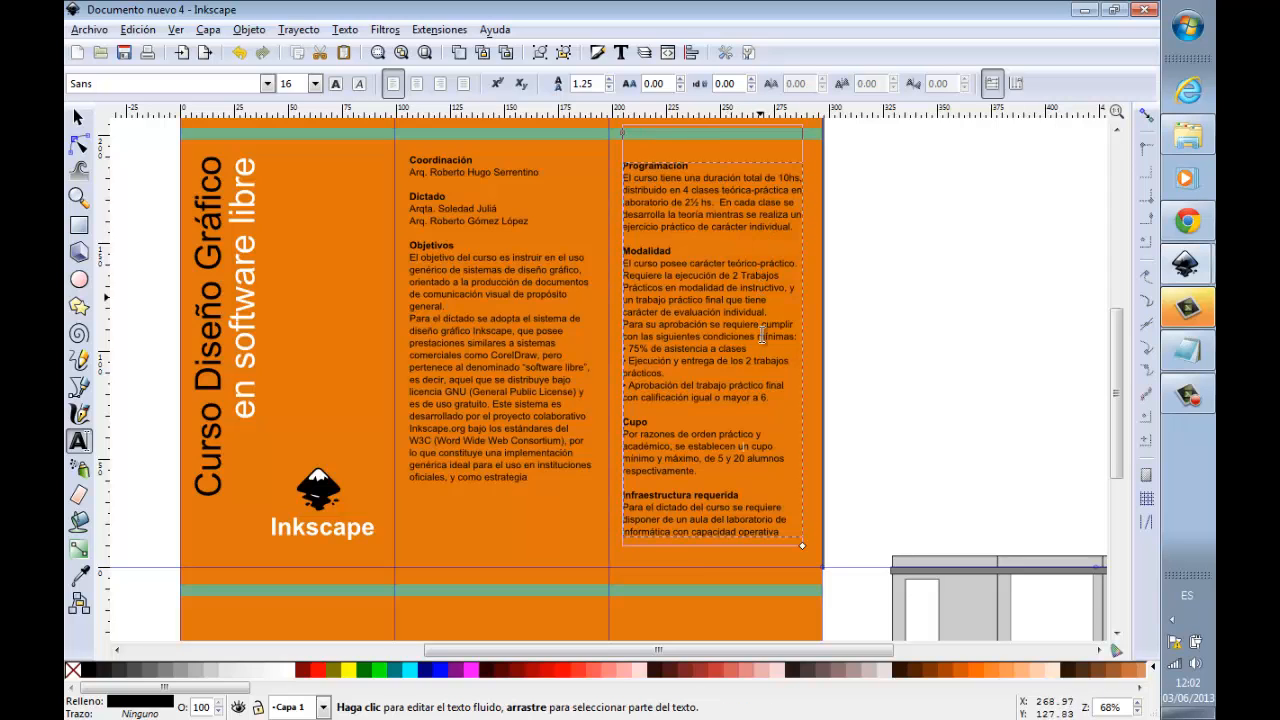
{"action": "left_click", "coordinate": [793, 229]}
{"action": "left_click_drag", "start_coordinate": [797, 229], "coordinate": [614, 163]}
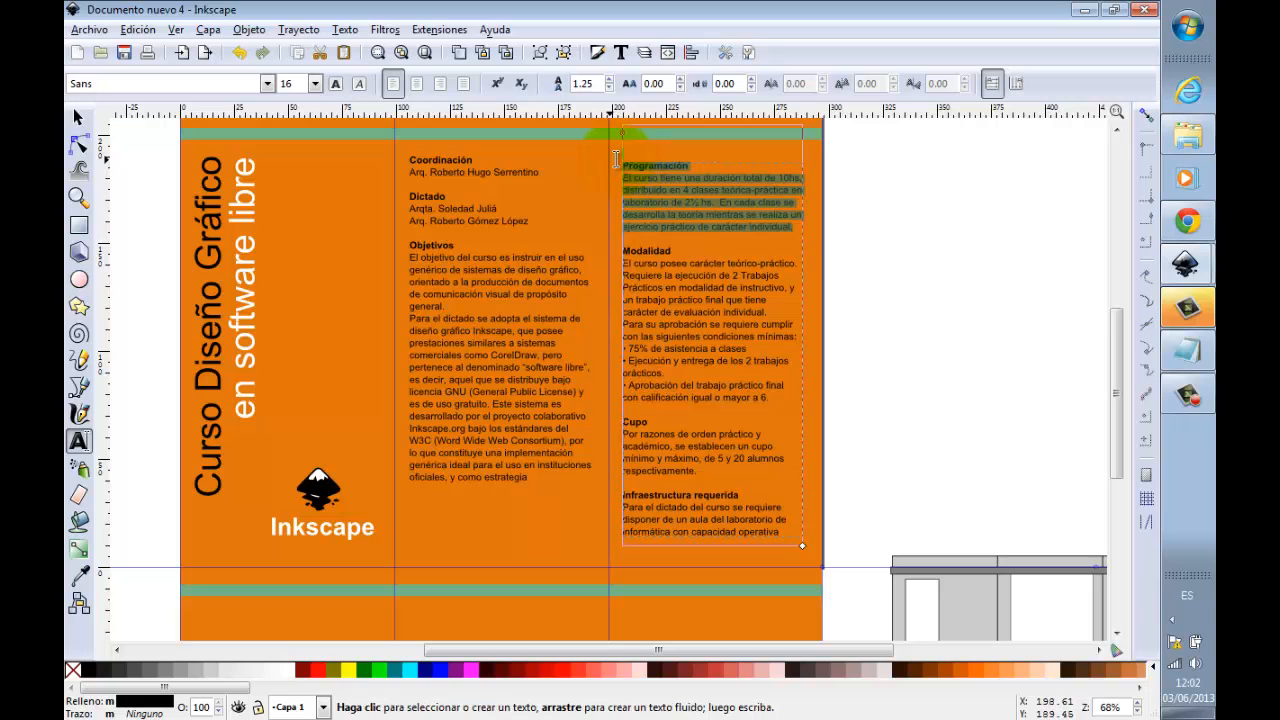
{"action": "key", "text": "ctrl+x"}
{"action": "left_click", "coordinate": [538, 477]}
{"action": "key", "text": "Return"}
{"action": "key", "text": "ctrl+v"}
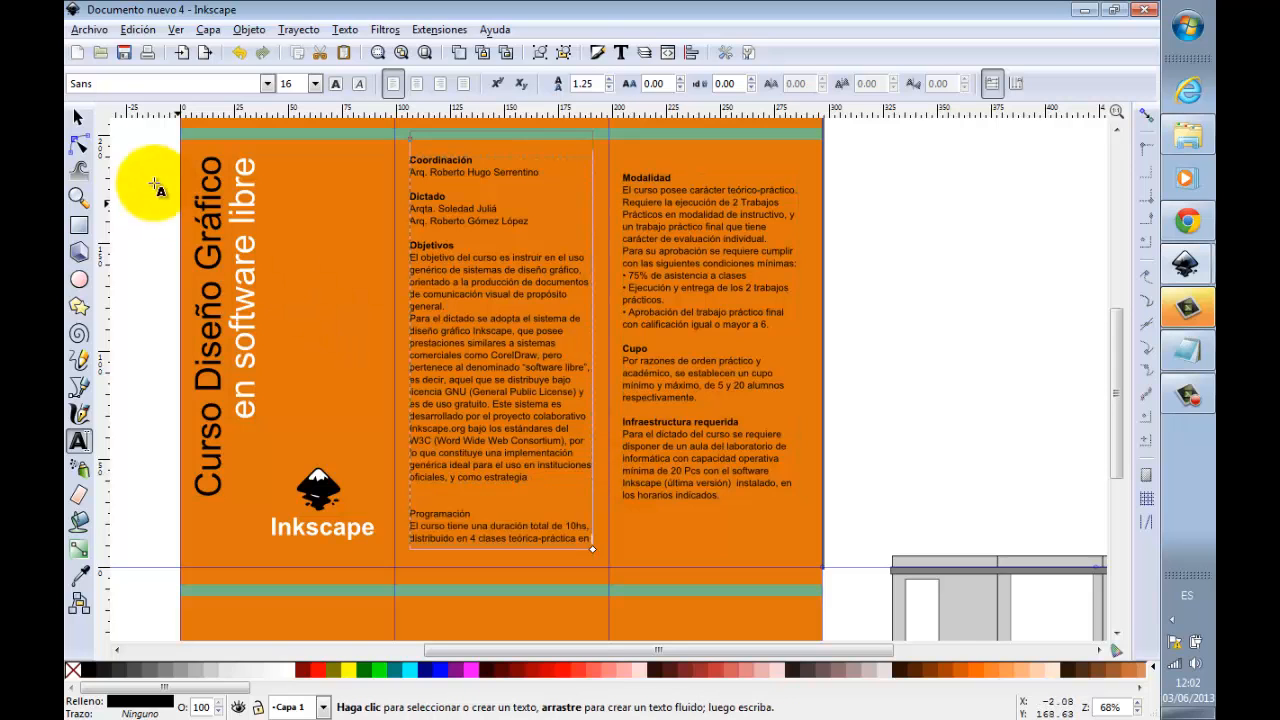
Step: Remove the extra blank line above Programación and adjust the middle panel's text frame, extending its lower corner and lowering its upper edge
{"action": "left_click", "coordinate": [78, 117]}
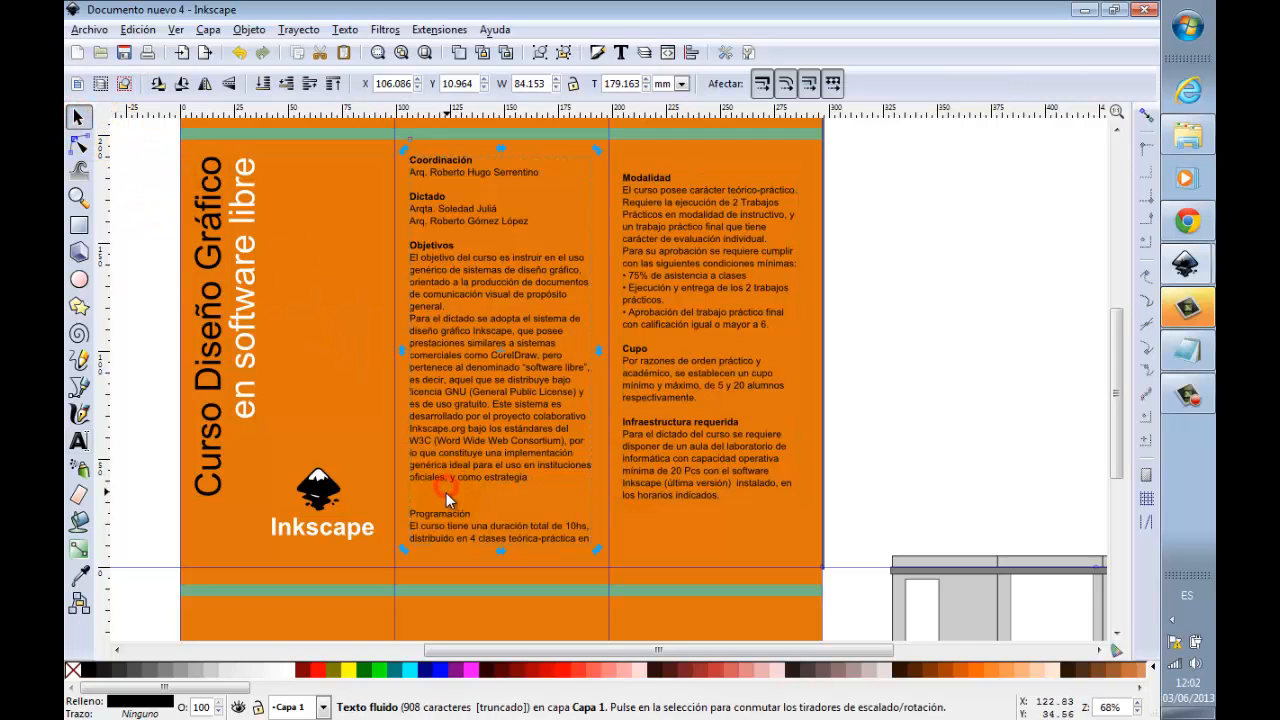
{"action": "key", "text": "Escape"}
{"action": "double_click", "coordinate": [449, 492]}
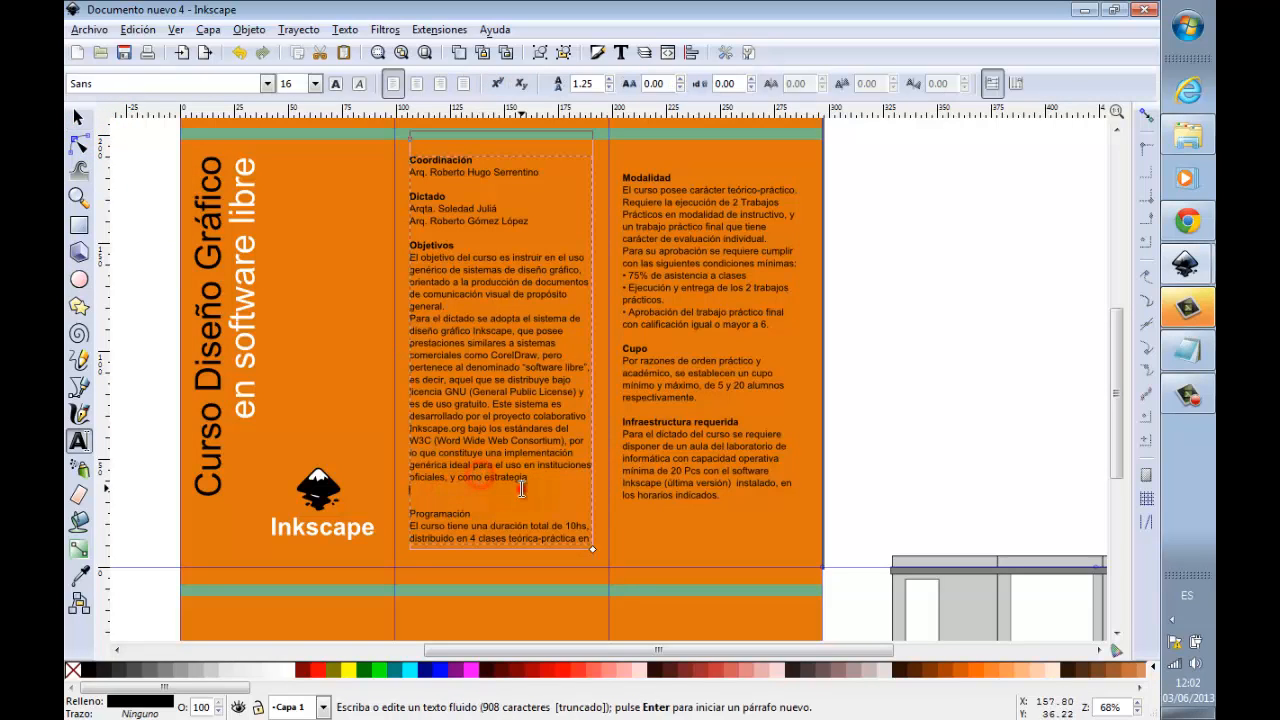
{"action": "key", "text": "Delete"}
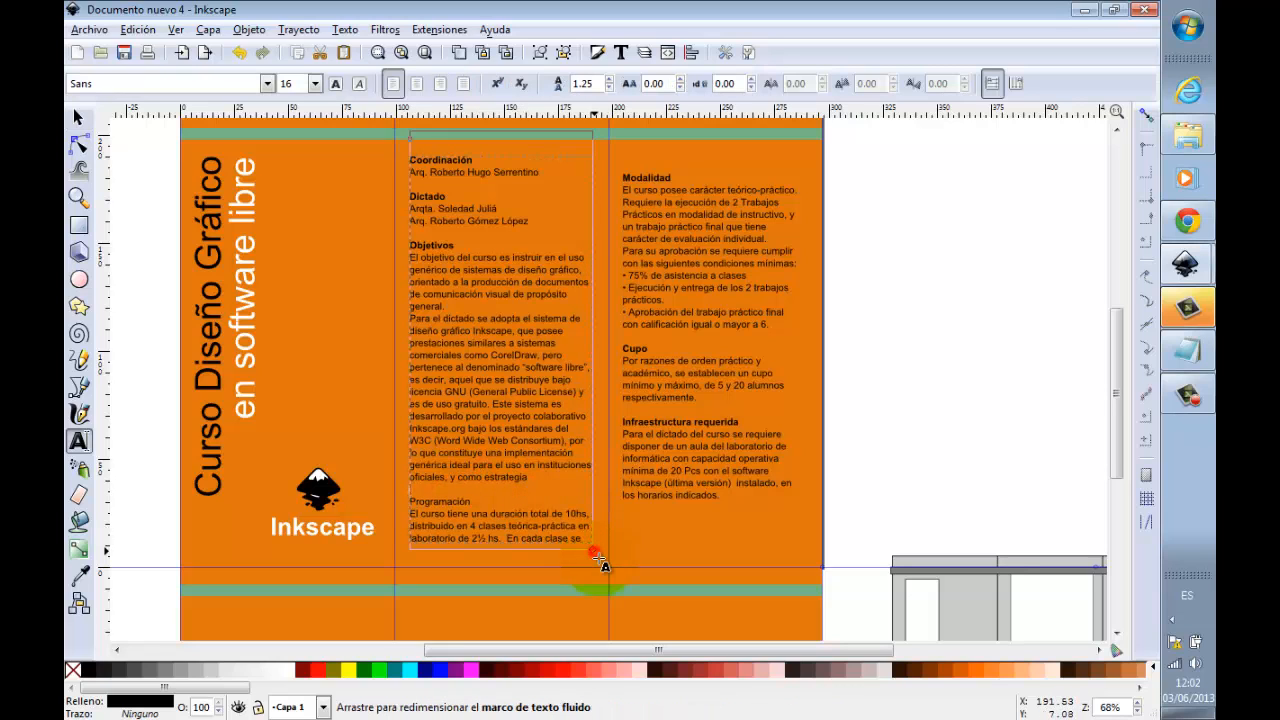
{"action": "left_click_drag", "start_coordinate": [600, 561], "coordinate": [601, 566]}
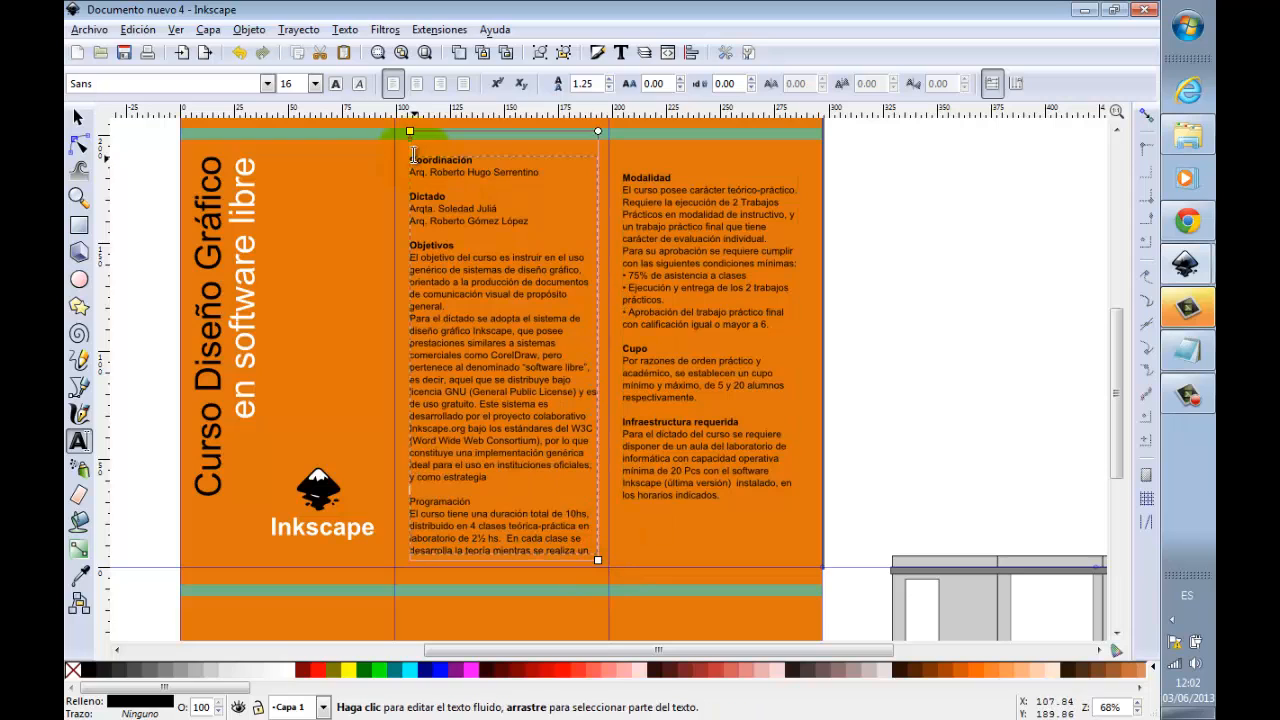
{"action": "left_click_drag", "start_coordinate": [410, 131], "coordinate": [406, 146]}
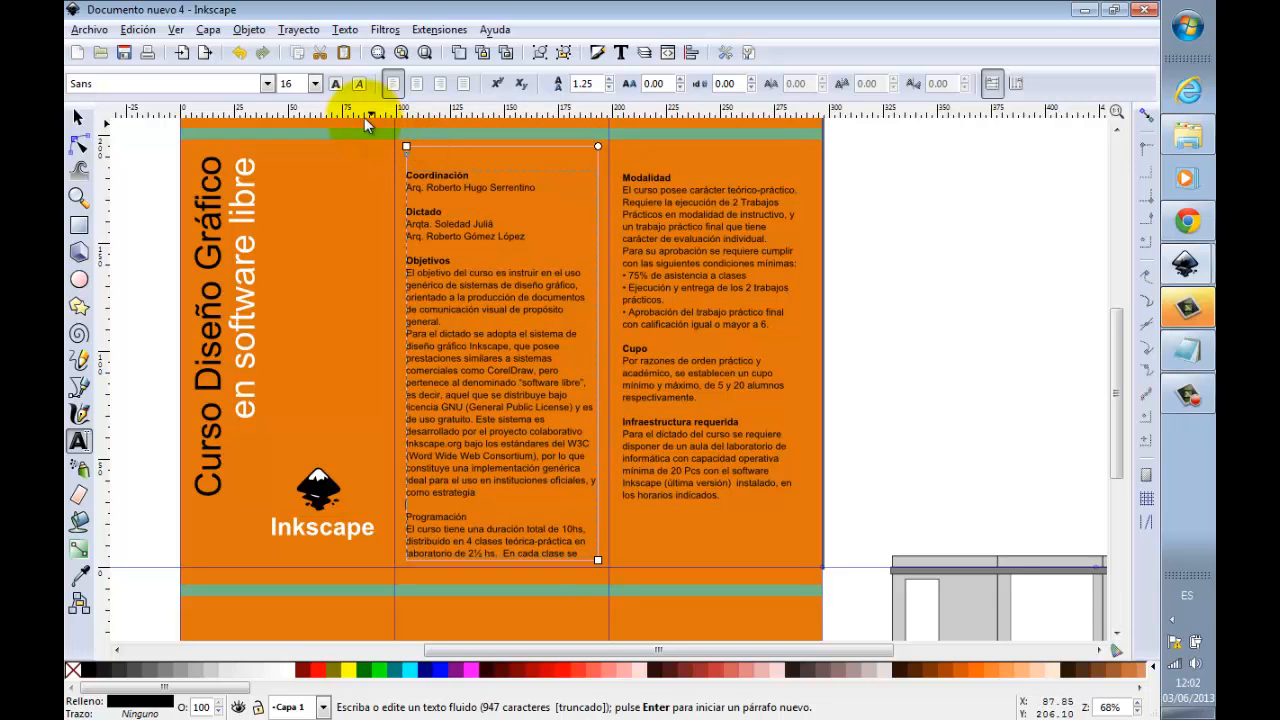
Step: Set the font size of the middle panel's text block to 15
{"action": "double_click", "coordinate": [288, 83]}
{"action": "type", "text": "1"}
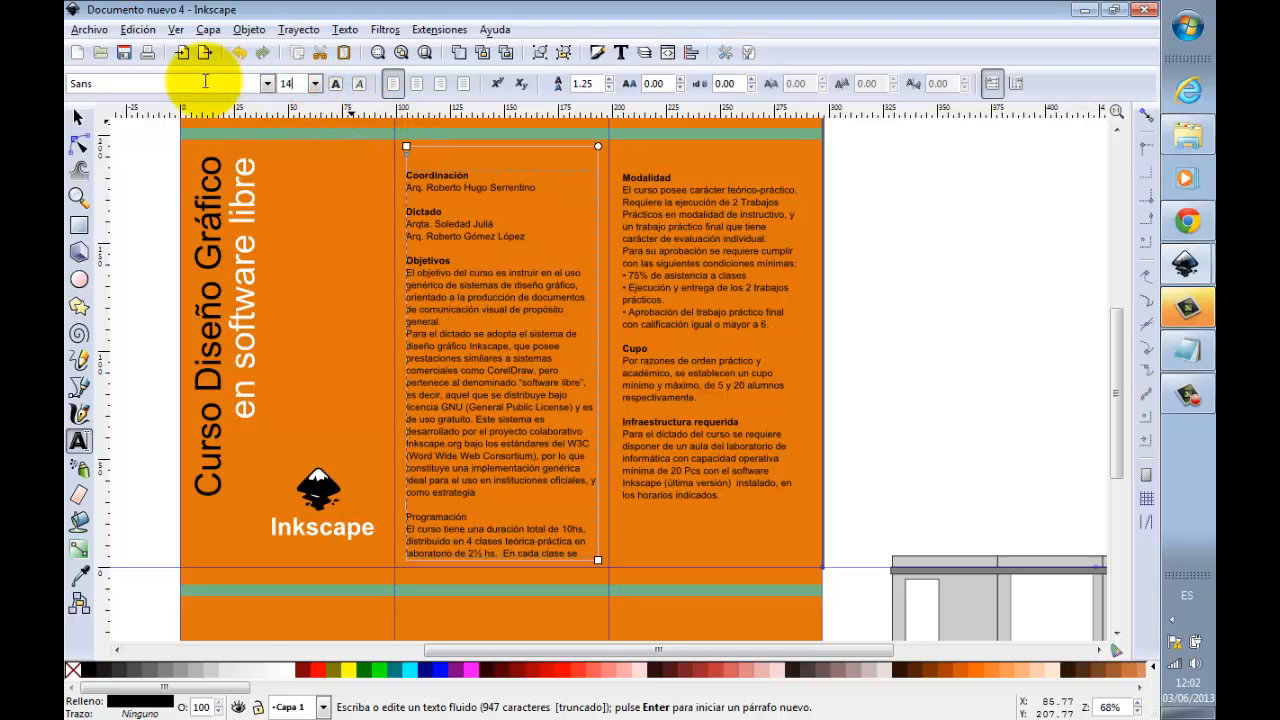
{"action": "type", "text": "4"}
{"action": "key", "text": "Return"}
{"action": "double_click", "coordinate": [292, 82]}
{"action": "key", "text": "Return"}
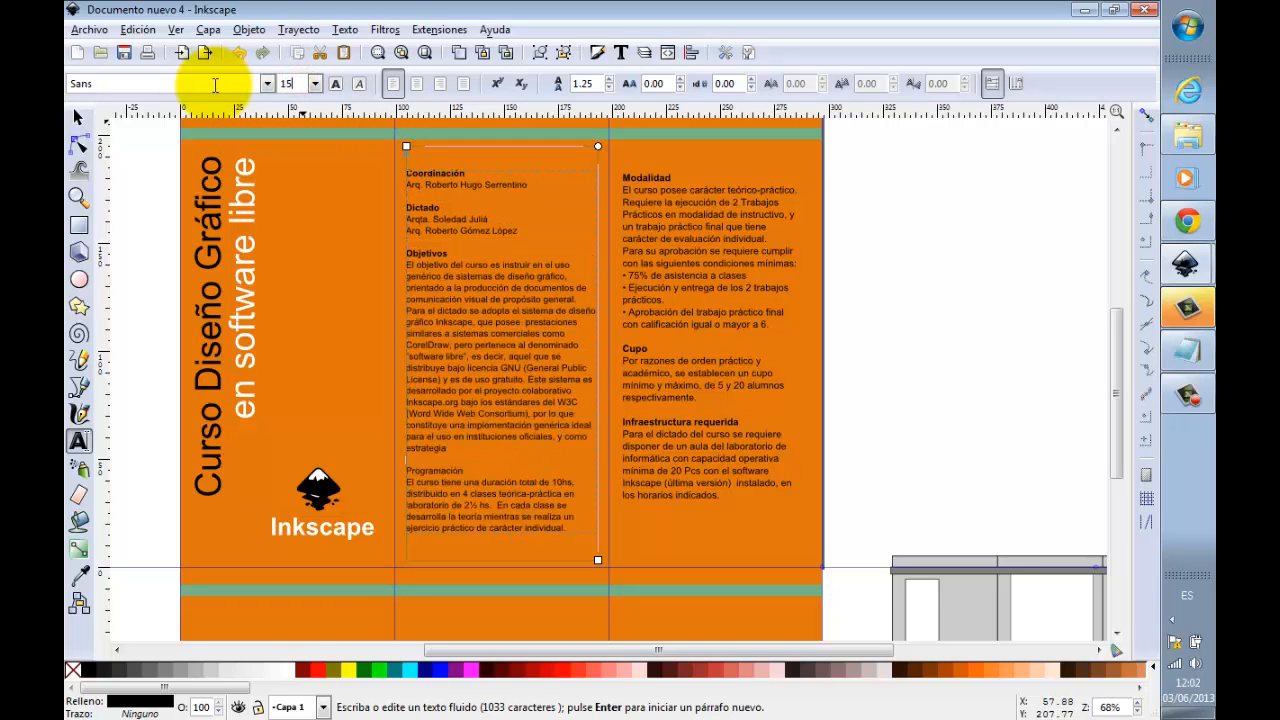
{"action": "left_click", "coordinate": [78, 120]}
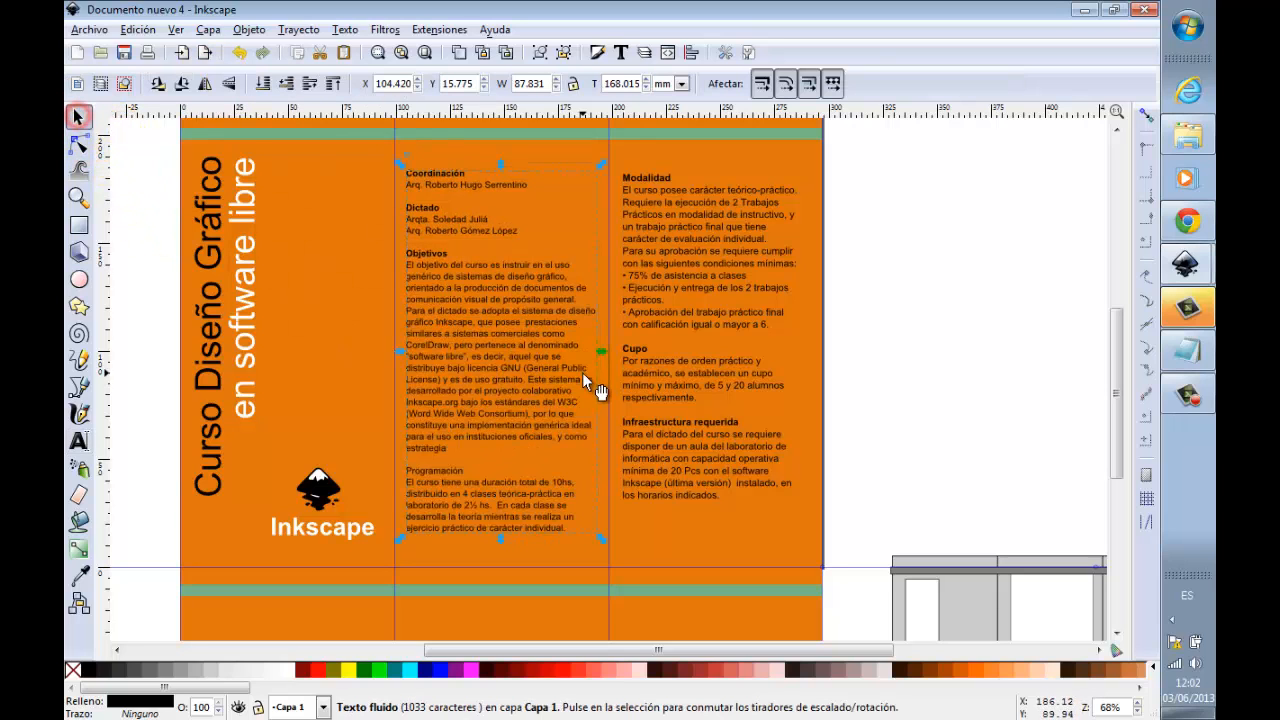
Step: Set the font size of the third panel's text block to 15
{"action": "left_click", "coordinate": [668, 355]}
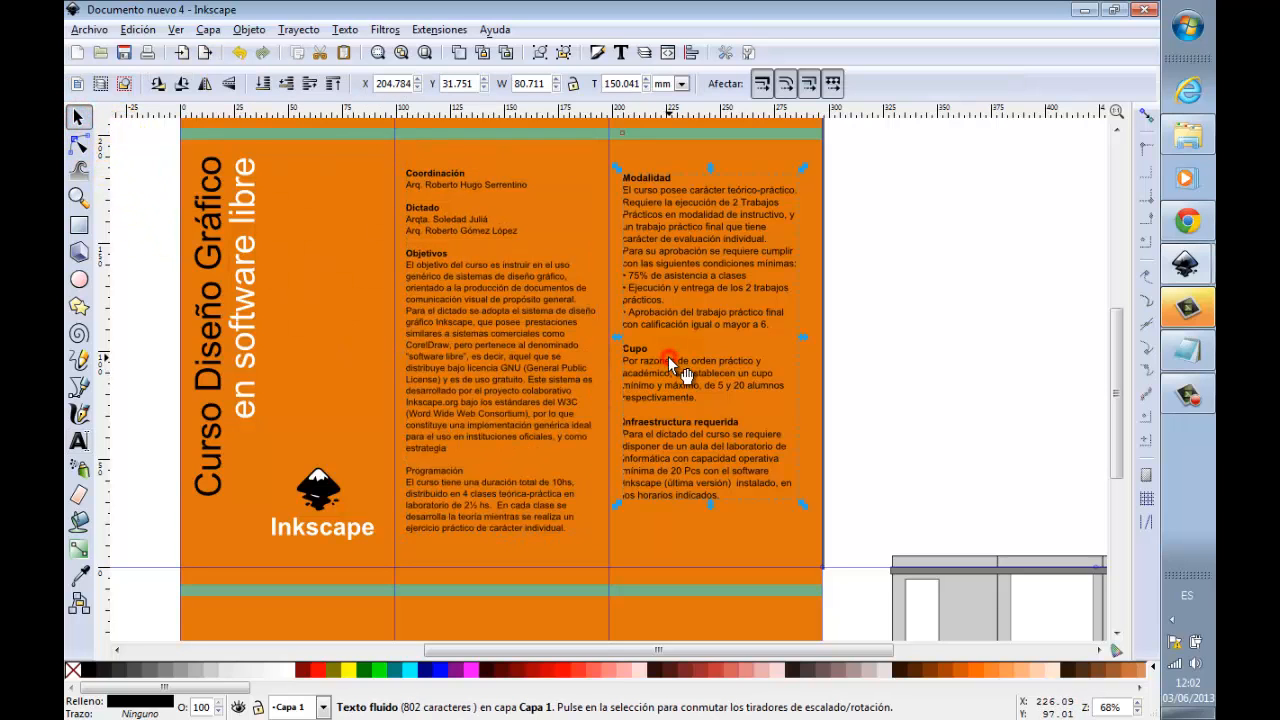
{"action": "double_click", "coordinate": [661, 214]}
{"action": "double_click", "coordinate": [289, 84]}
{"action": "type", "text": "15"}
{"action": "key", "text": "Return"}
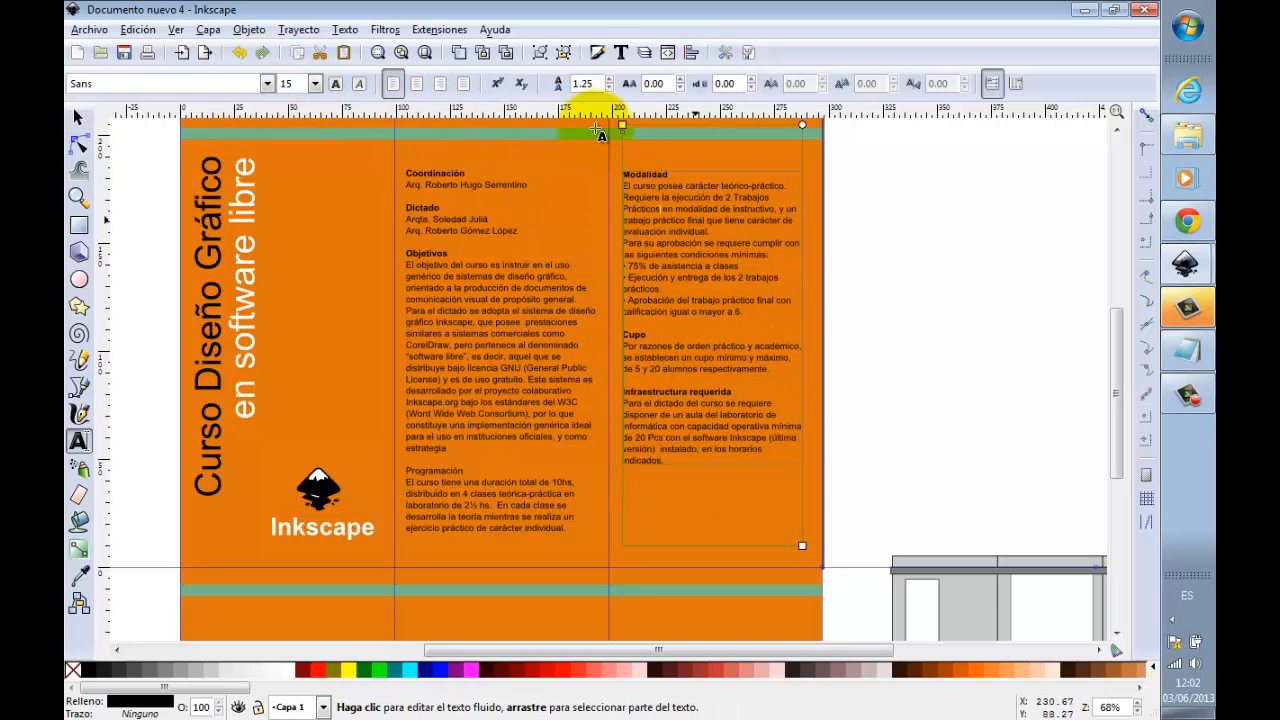
Step: Move the third panel's text block down to about X 206.8 mm, Y 12.1 mm, near the middle text's lower edge
{"action": "left_click", "coordinate": [80, 118]}
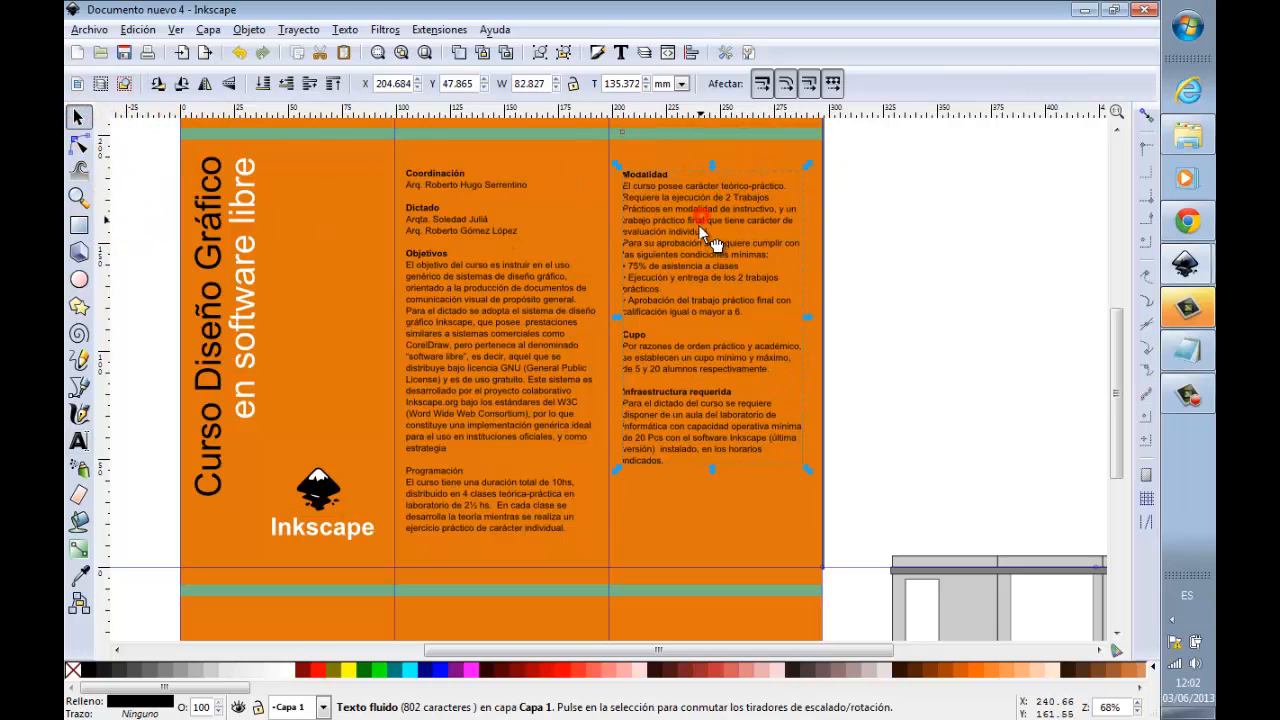
{"action": "left_click_drag", "start_coordinate": [697, 248], "coordinate": [704, 295]}
{"action": "left_click", "coordinate": [923, 291]}
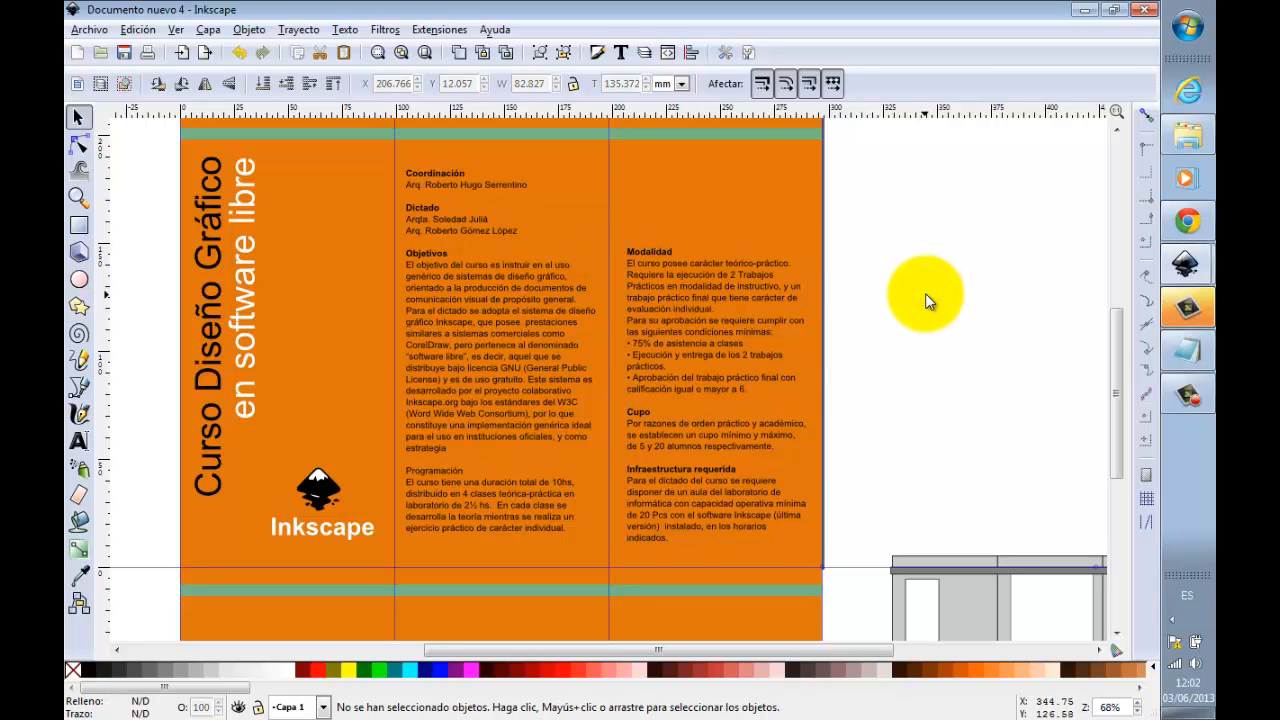
Step: Make the Programación heading bold in the middle panel
{"action": "double_click", "coordinate": [467, 483]}
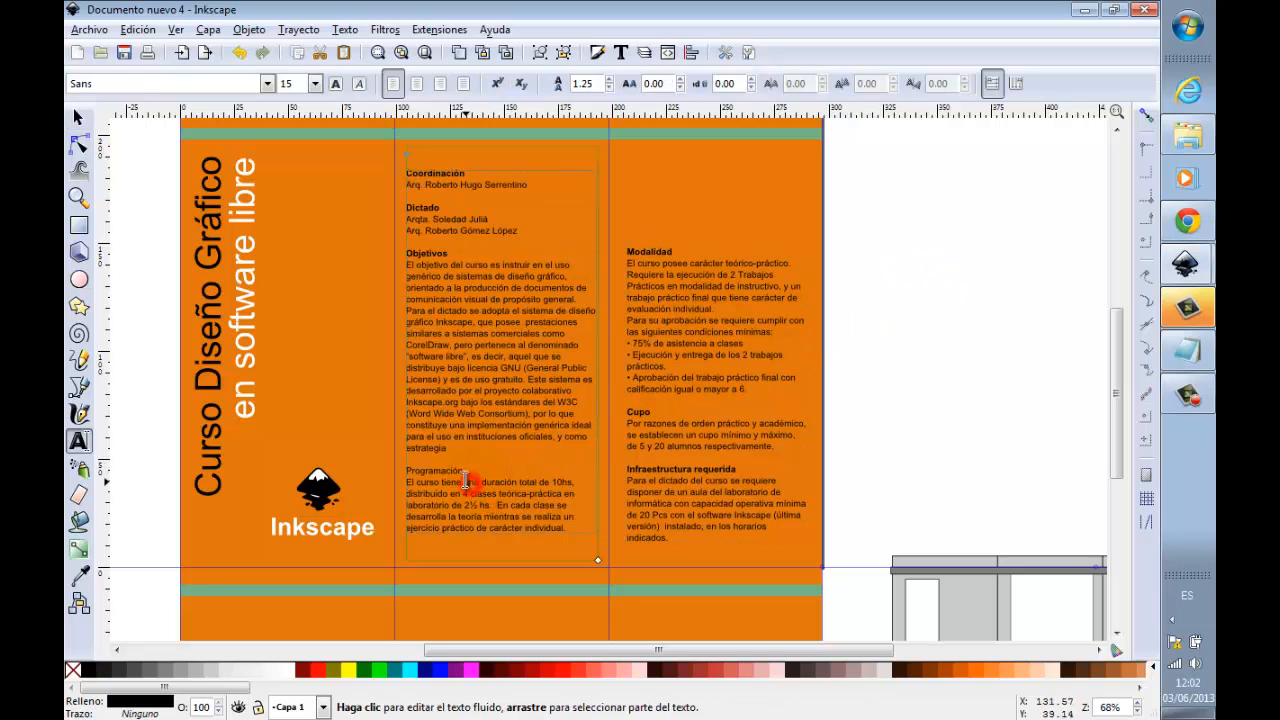
{"action": "left_click_drag", "start_coordinate": [467, 467], "coordinate": [409, 471]}
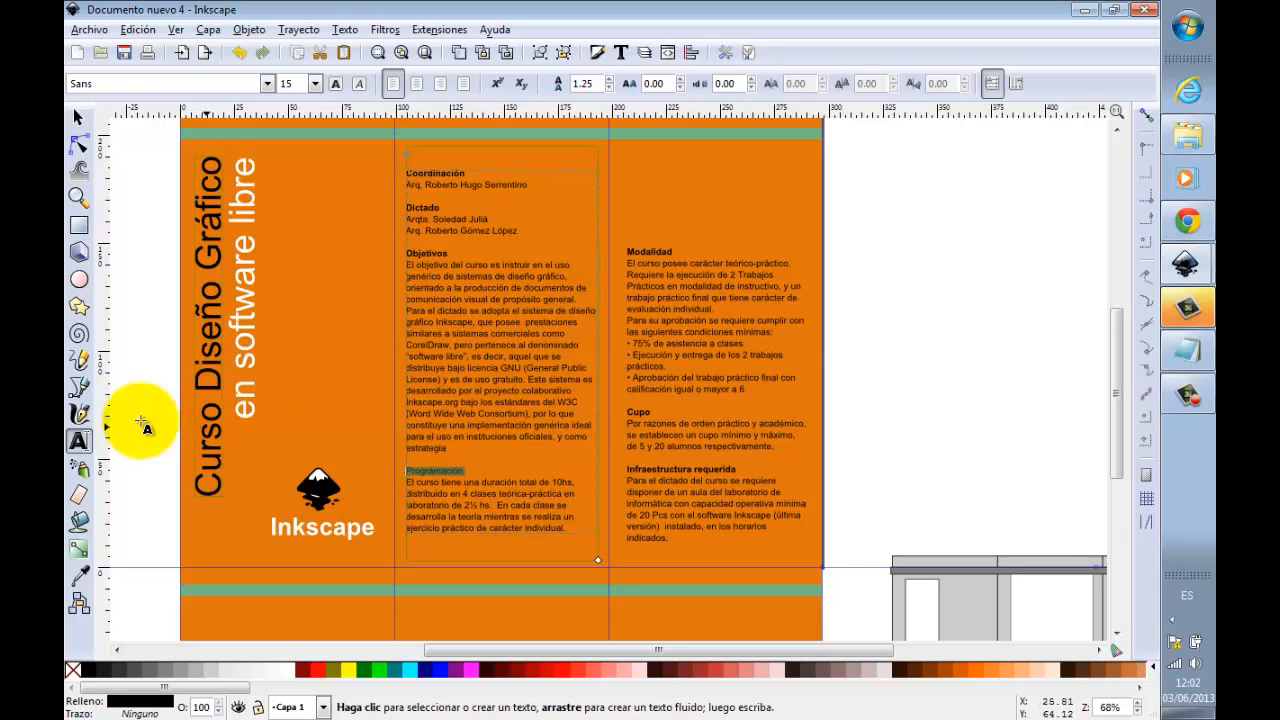
{"action": "left_click", "coordinate": [337, 85]}
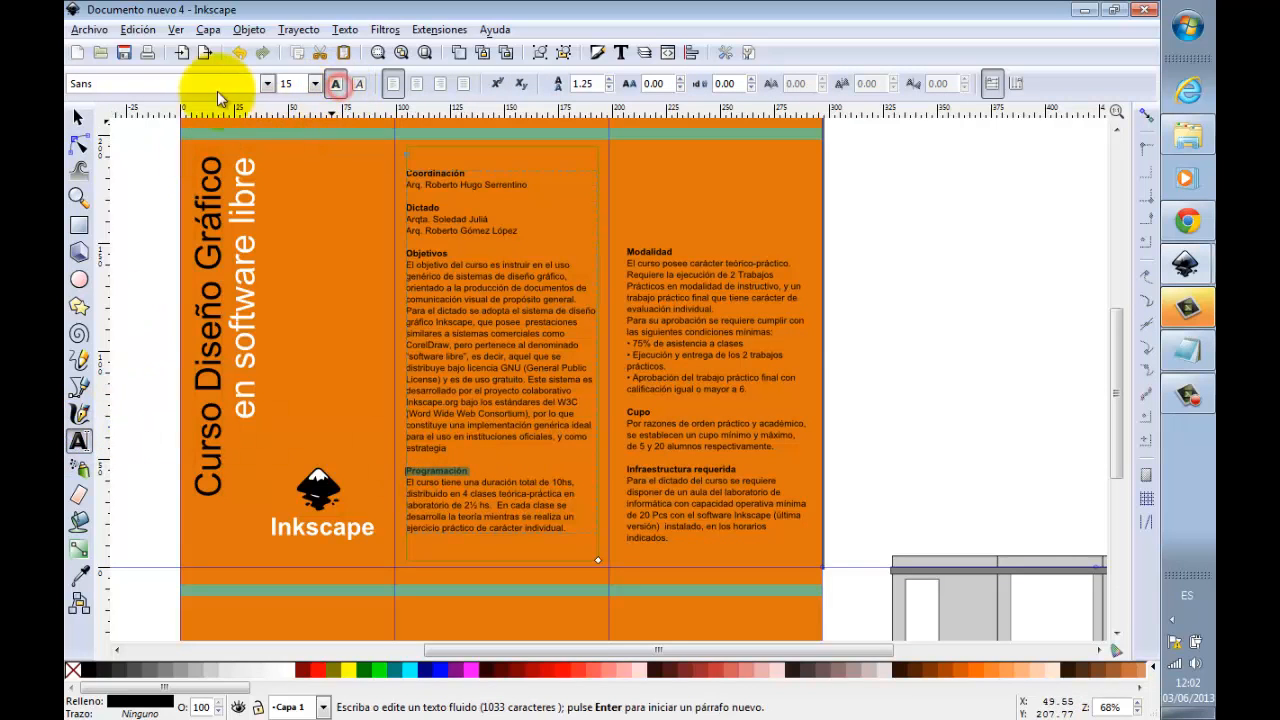
{"action": "left_click", "coordinate": [79, 117]}
{"action": "left_click", "coordinate": [965, 196]}
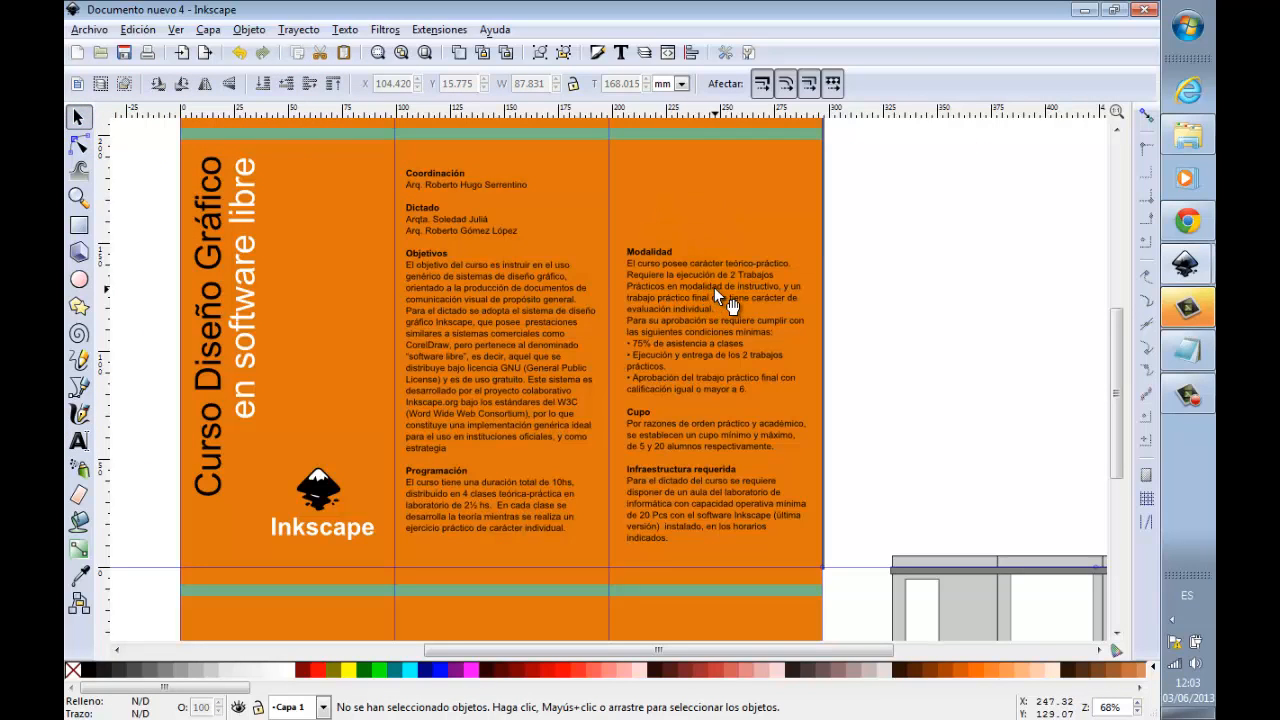
Step: Add a vertical guide outside the page's left edge, at about X -23 mm
{"action": "scroll", "coordinate": [714, 290], "scroll_direction": "down", "scroll_amount": 2}
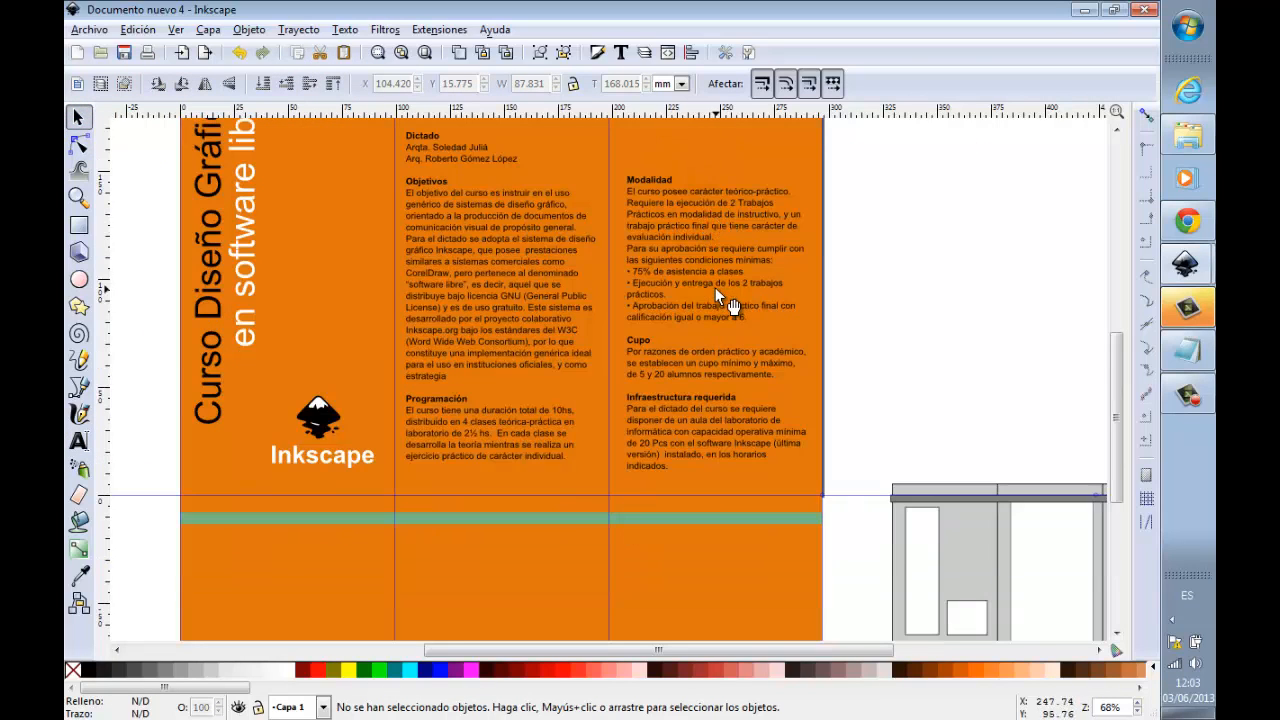
{"action": "scroll", "coordinate": [714, 287], "scroll_direction": "up", "scroll_amount": 2}
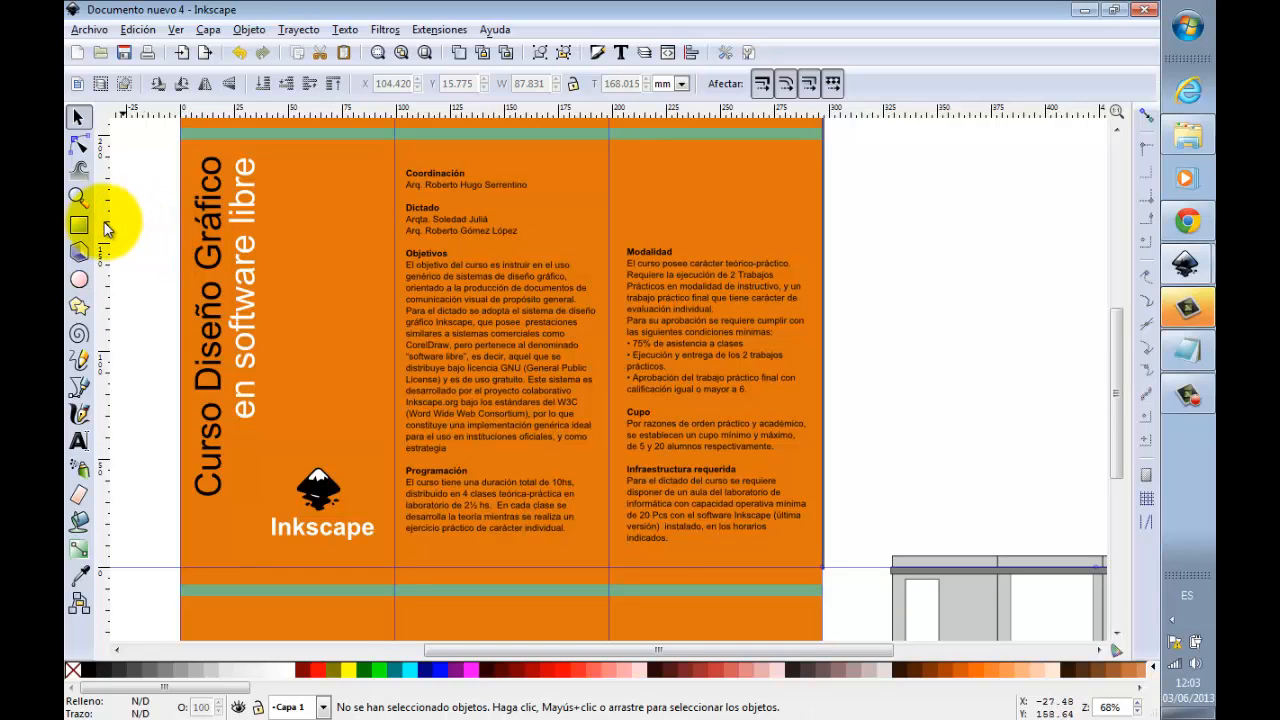
{"action": "left_click_drag", "start_coordinate": [100, 205], "coordinate": [130, 166]}
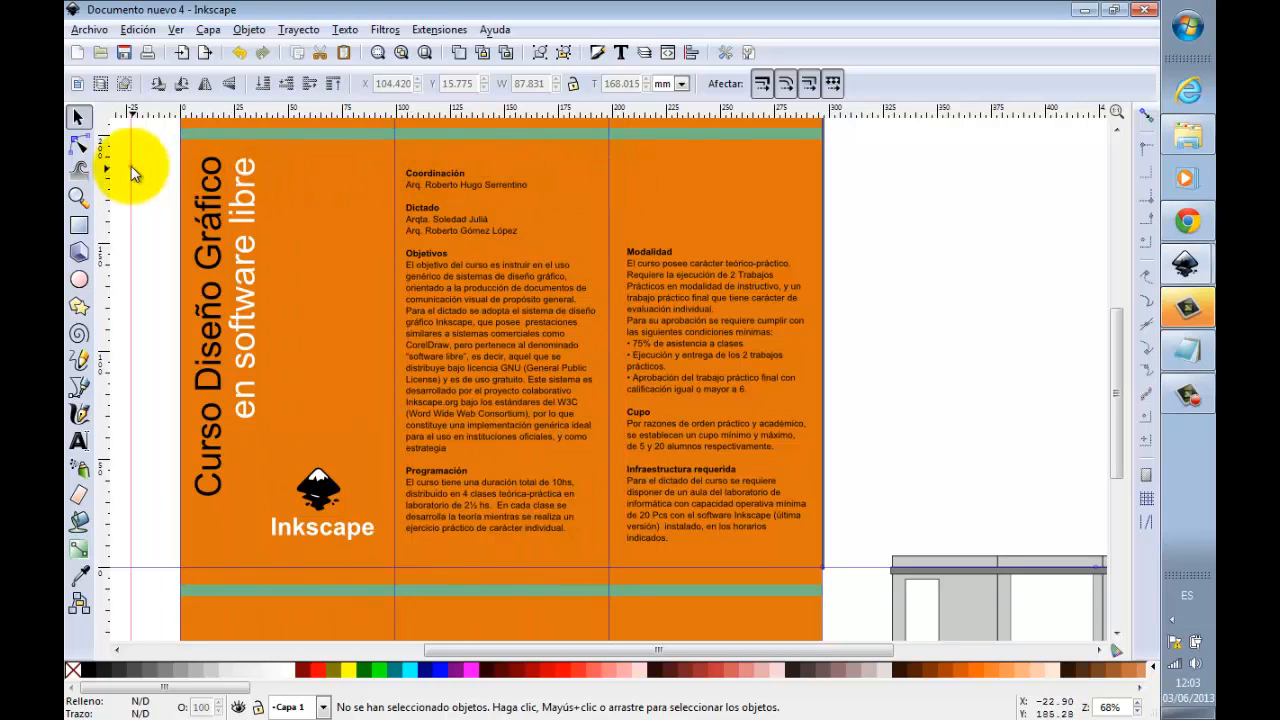
{"action": "mouse_move", "coordinate": [683, 103]}
{"action": "left_mouse_down"}
{"action": "mouse_move", "coordinate": [681, 255]}
{"action": "mouse_move", "coordinate": [703, 109]}
{"action": "left_mouse_up"}
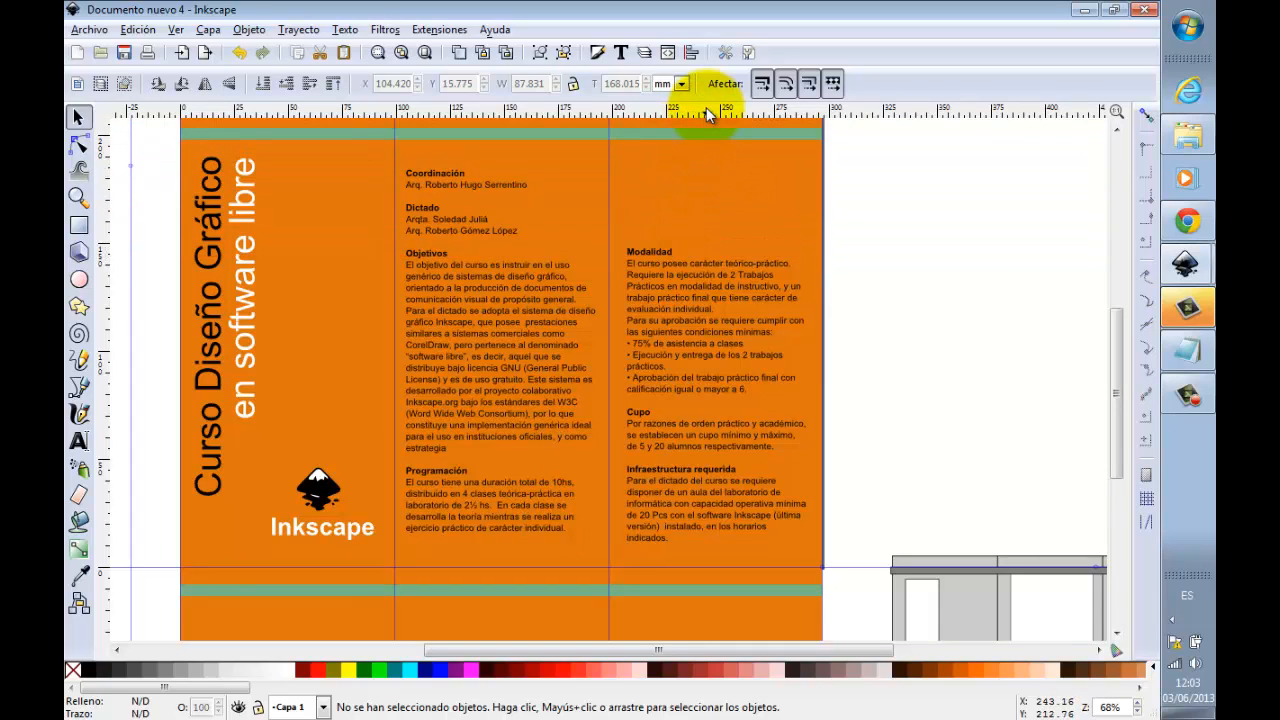
Step: Move the Programa text block up and left on the second face, to about X 108.6 mm, Y -129.7 mm
{"action": "scroll", "coordinate": [816, 191], "scroll_direction": "down", "scroll_amount": 5}
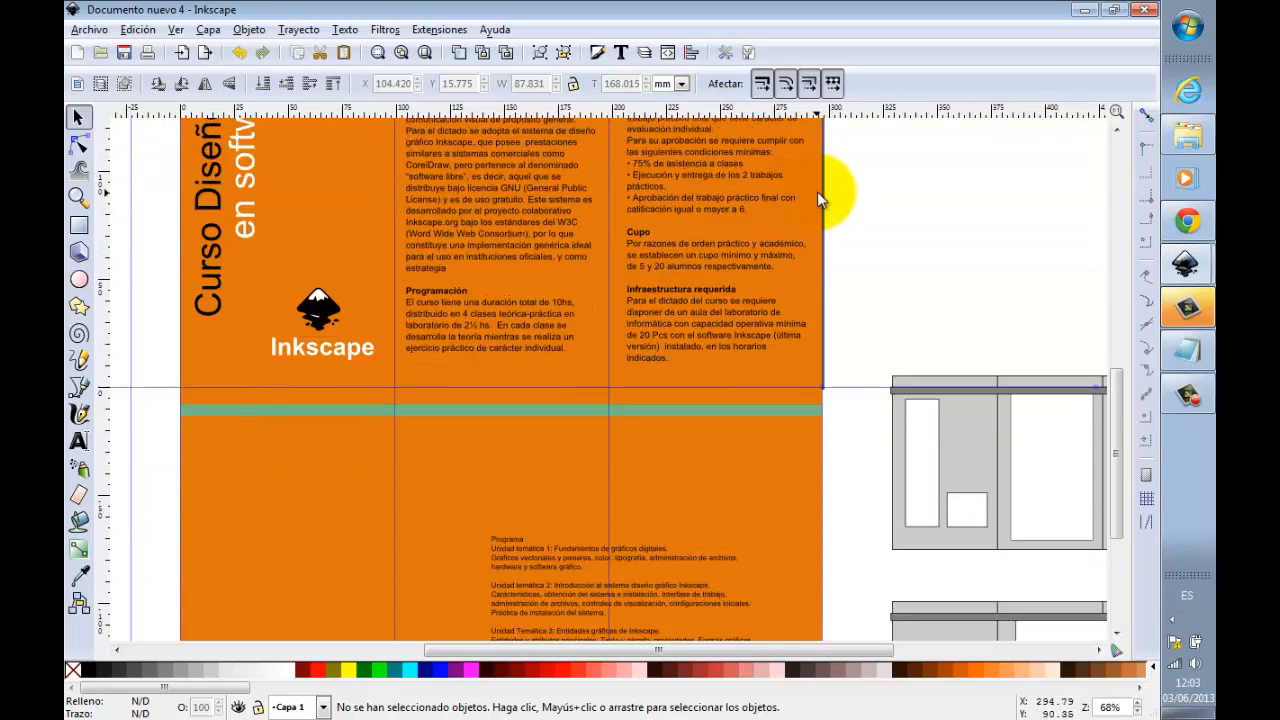
{"action": "scroll", "coordinate": [817, 191], "scroll_direction": "down", "scroll_amount": 5}
{"action": "left_click_drag", "start_coordinate": [572, 341], "coordinate": [491, 249]}
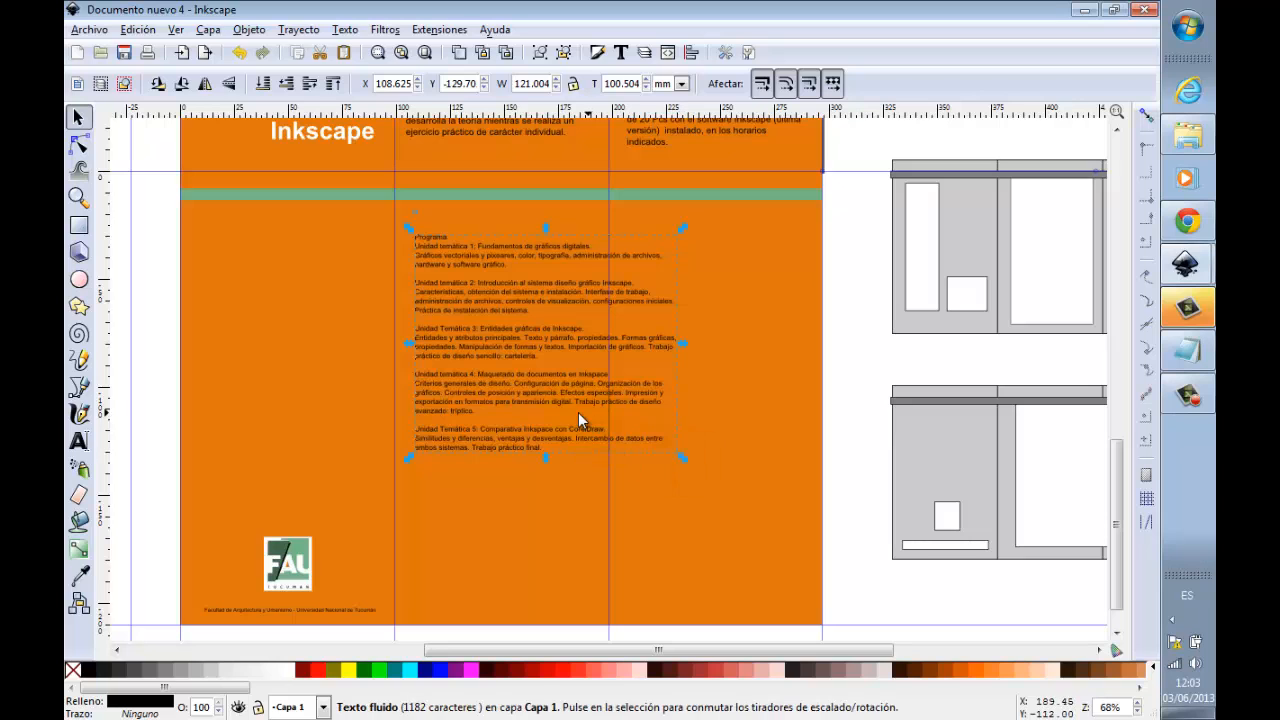
{"action": "left_click", "coordinate": [571, 414]}
{"action": "left_click", "coordinate": [513, 363]}
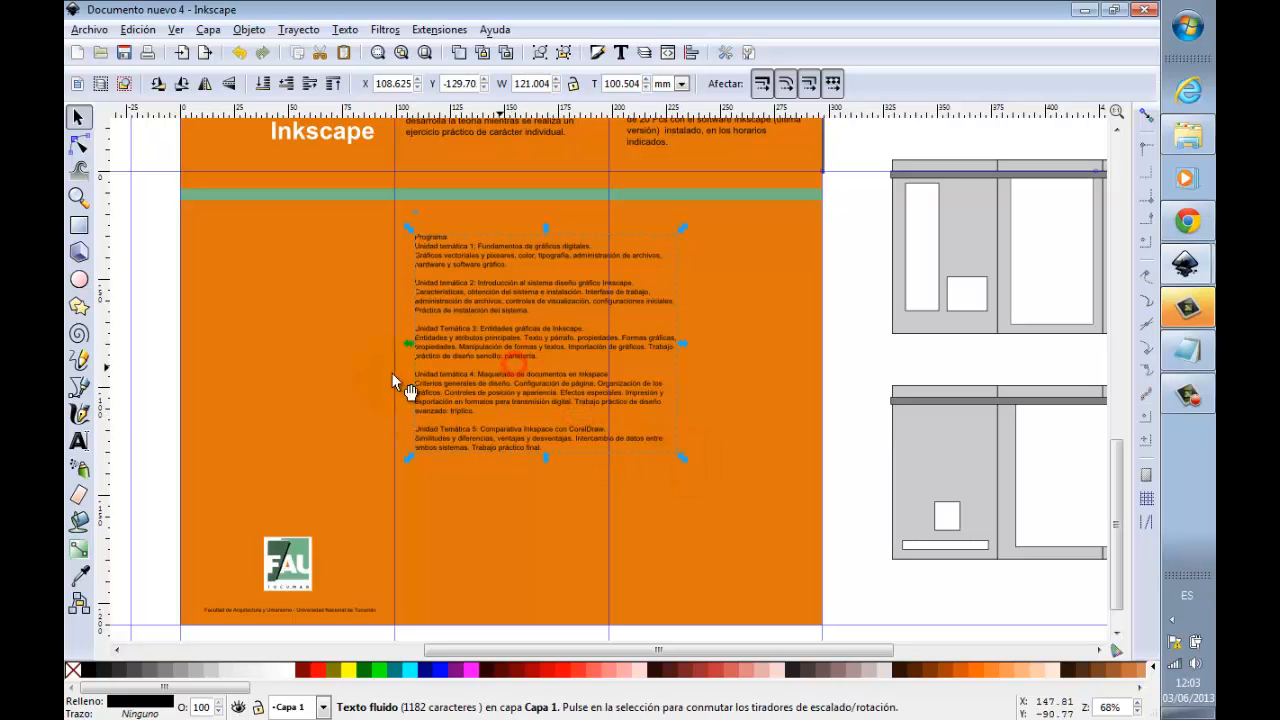
Step: Resize the Programa text frame to span the second face's middle and third panels, ending just above the page's lower edge
{"action": "left_click", "coordinate": [85, 444]}
{"action": "scroll", "coordinate": [766, 509], "scroll_direction": "down", "scroll_amount": 7}
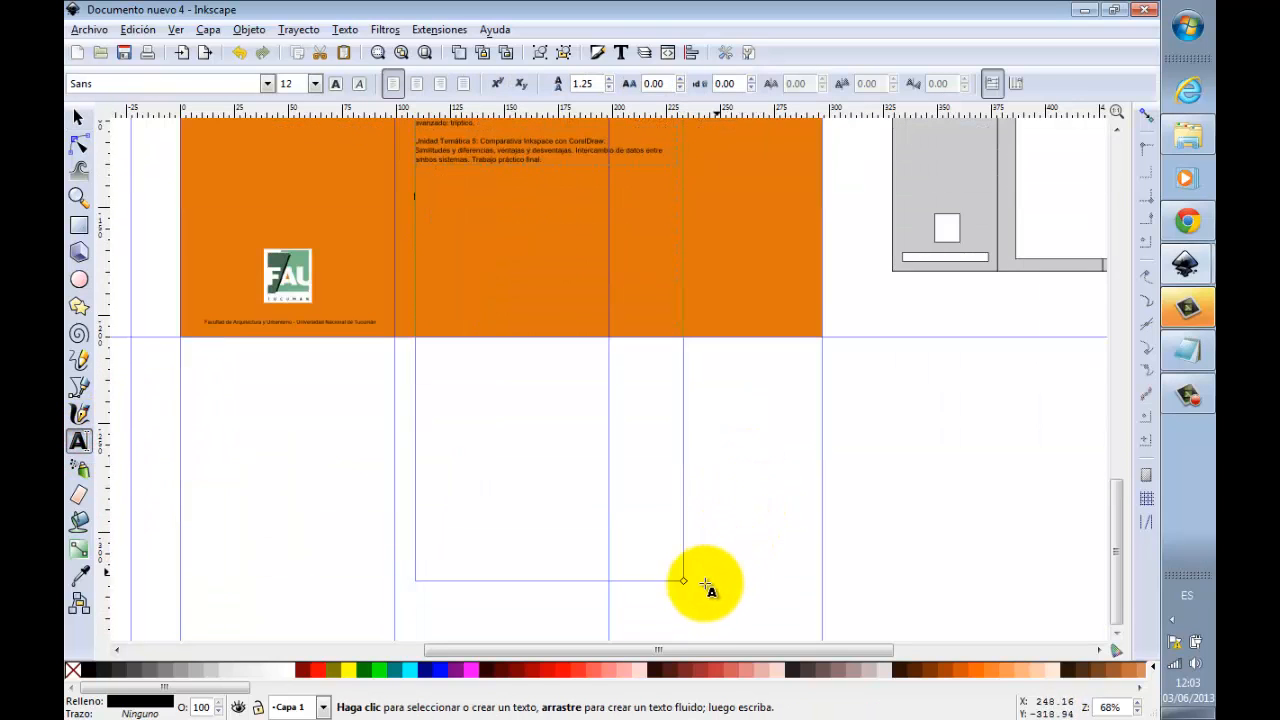
{"action": "left_click_drag", "start_coordinate": [789, 330], "coordinate": [799, 321]}
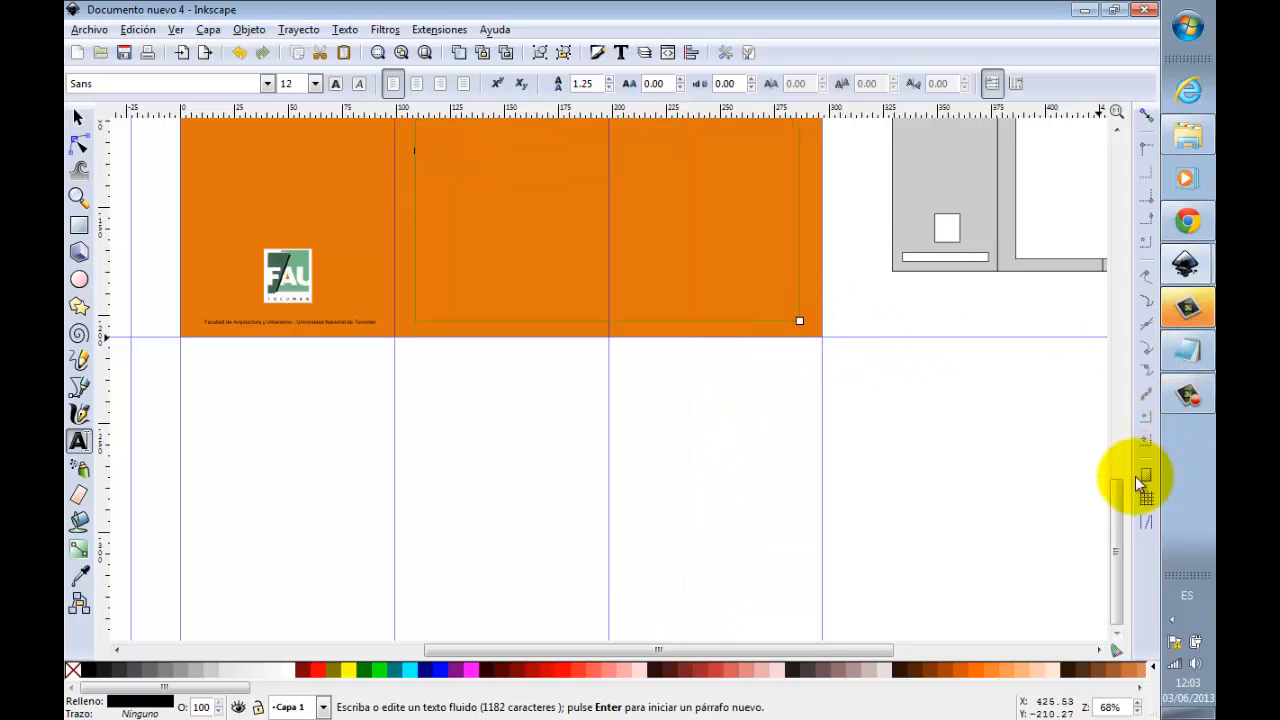
Step: Set the font size of the Programa text block to 18, trying 16 first
{"action": "left_click_drag", "start_coordinate": [1114, 489], "coordinate": [1124, 403]}
{"action": "left_click", "coordinate": [290, 83]}
{"action": "key", "text": "BackSpace"}
{"action": "type", "text": "6"}
{"action": "key", "text": "Return"}
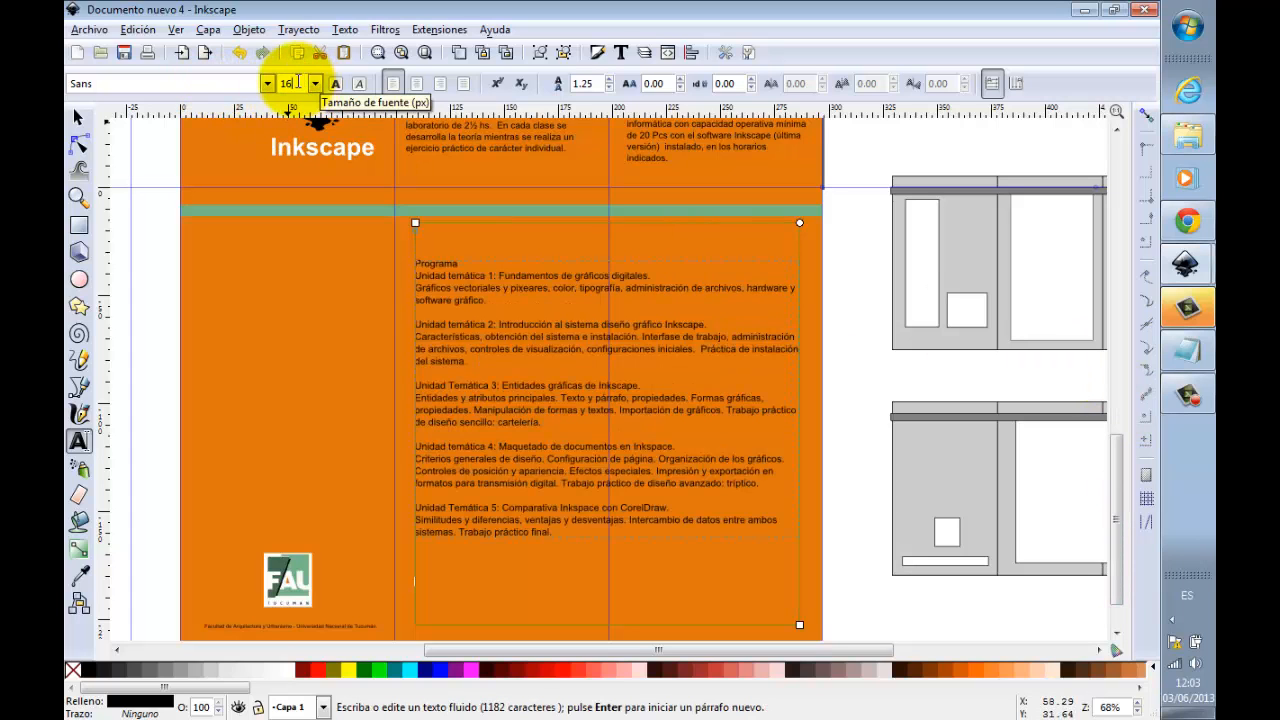
{"action": "left_click", "coordinate": [290, 83]}
{"action": "key", "text": "BackSpace"}
{"action": "type", "text": "8"}
{"action": "key", "text": "Return"}
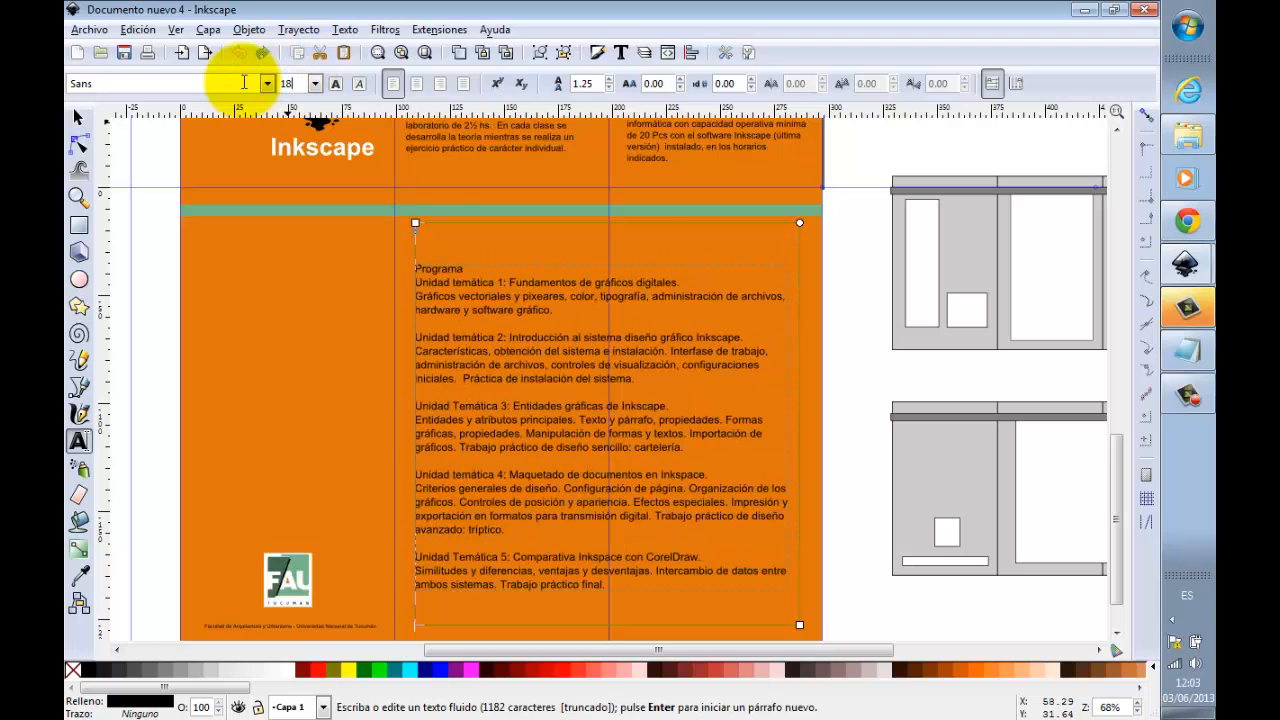